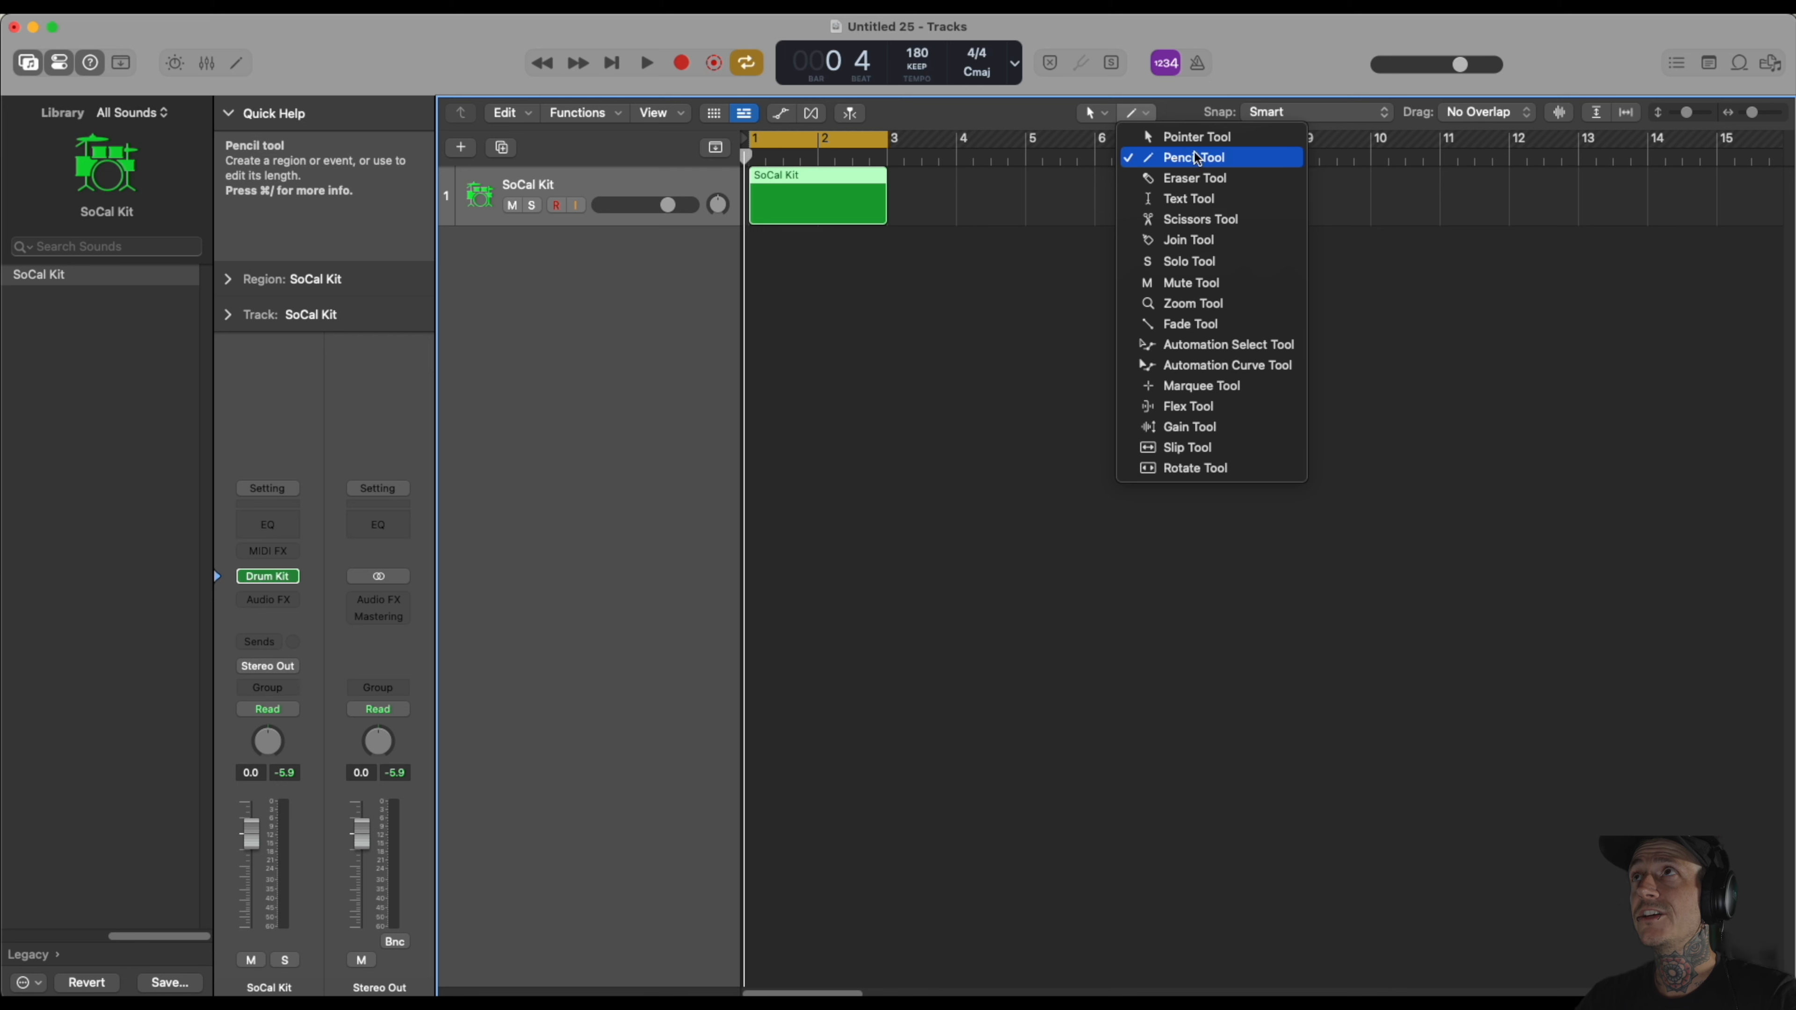
left_click(1196, 158)
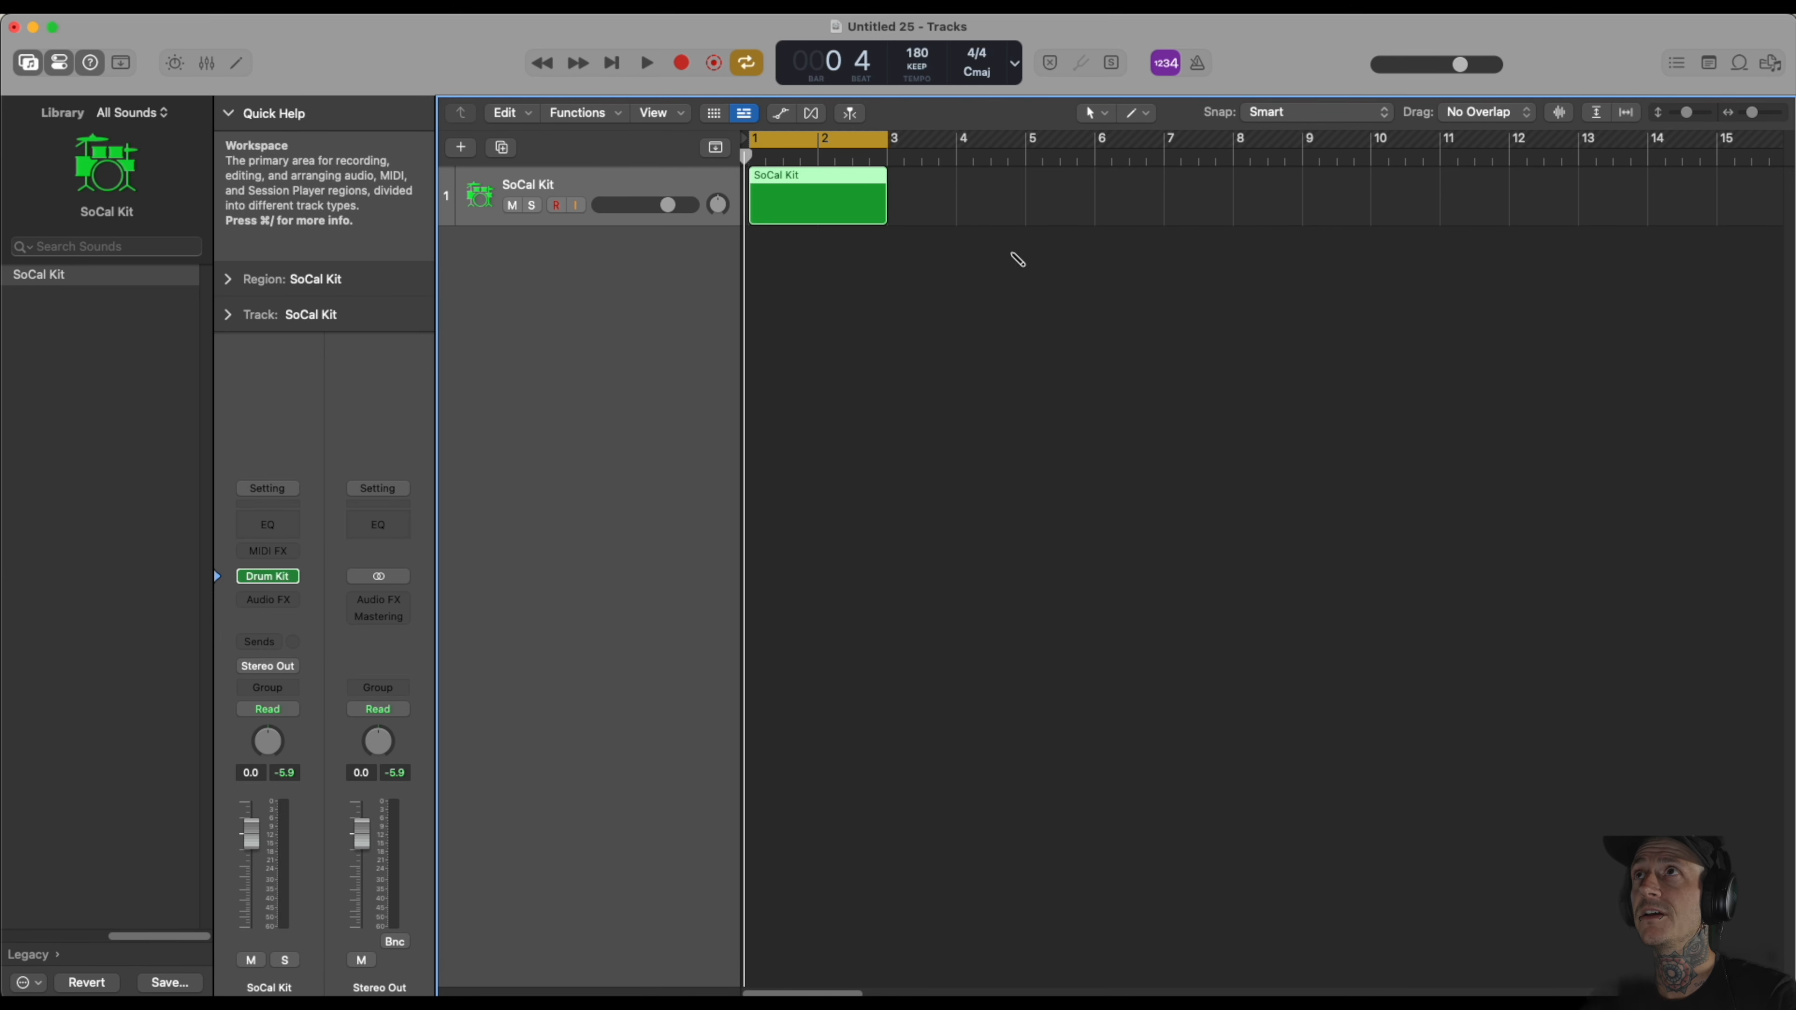
left_click(912, 191)
left_click(969, 195)
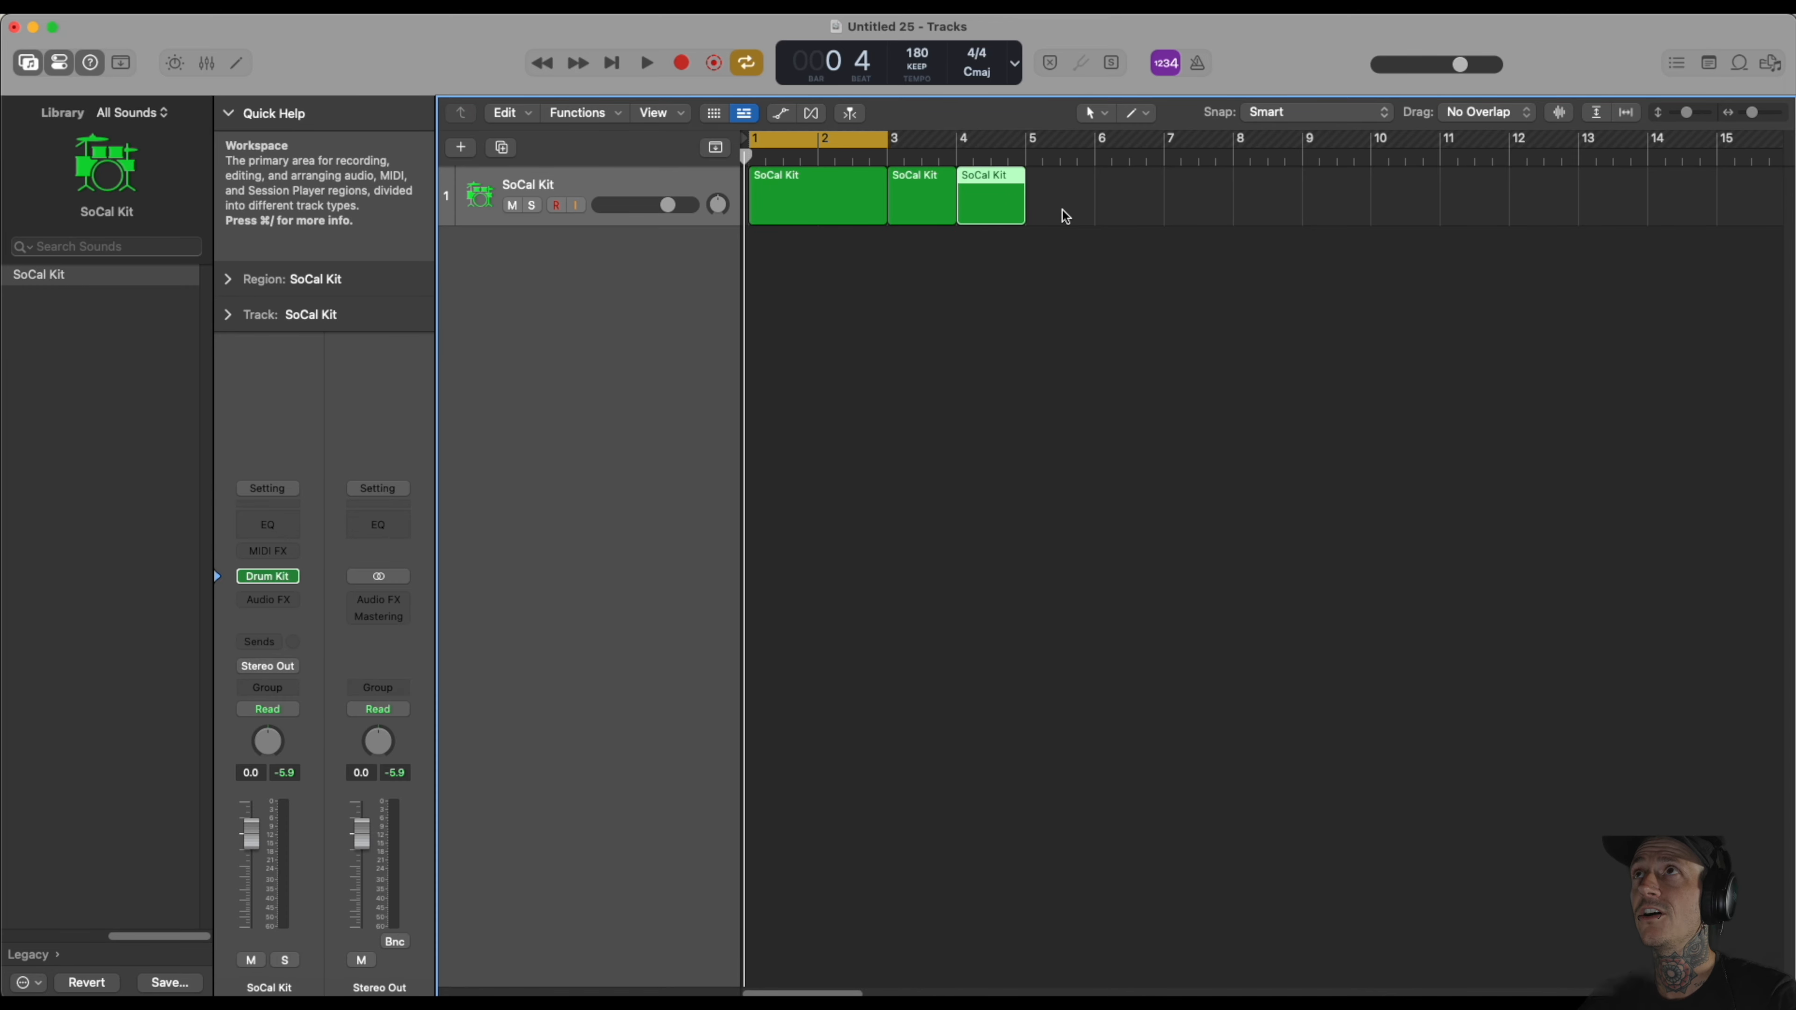
key("super+z")
key("super+z")
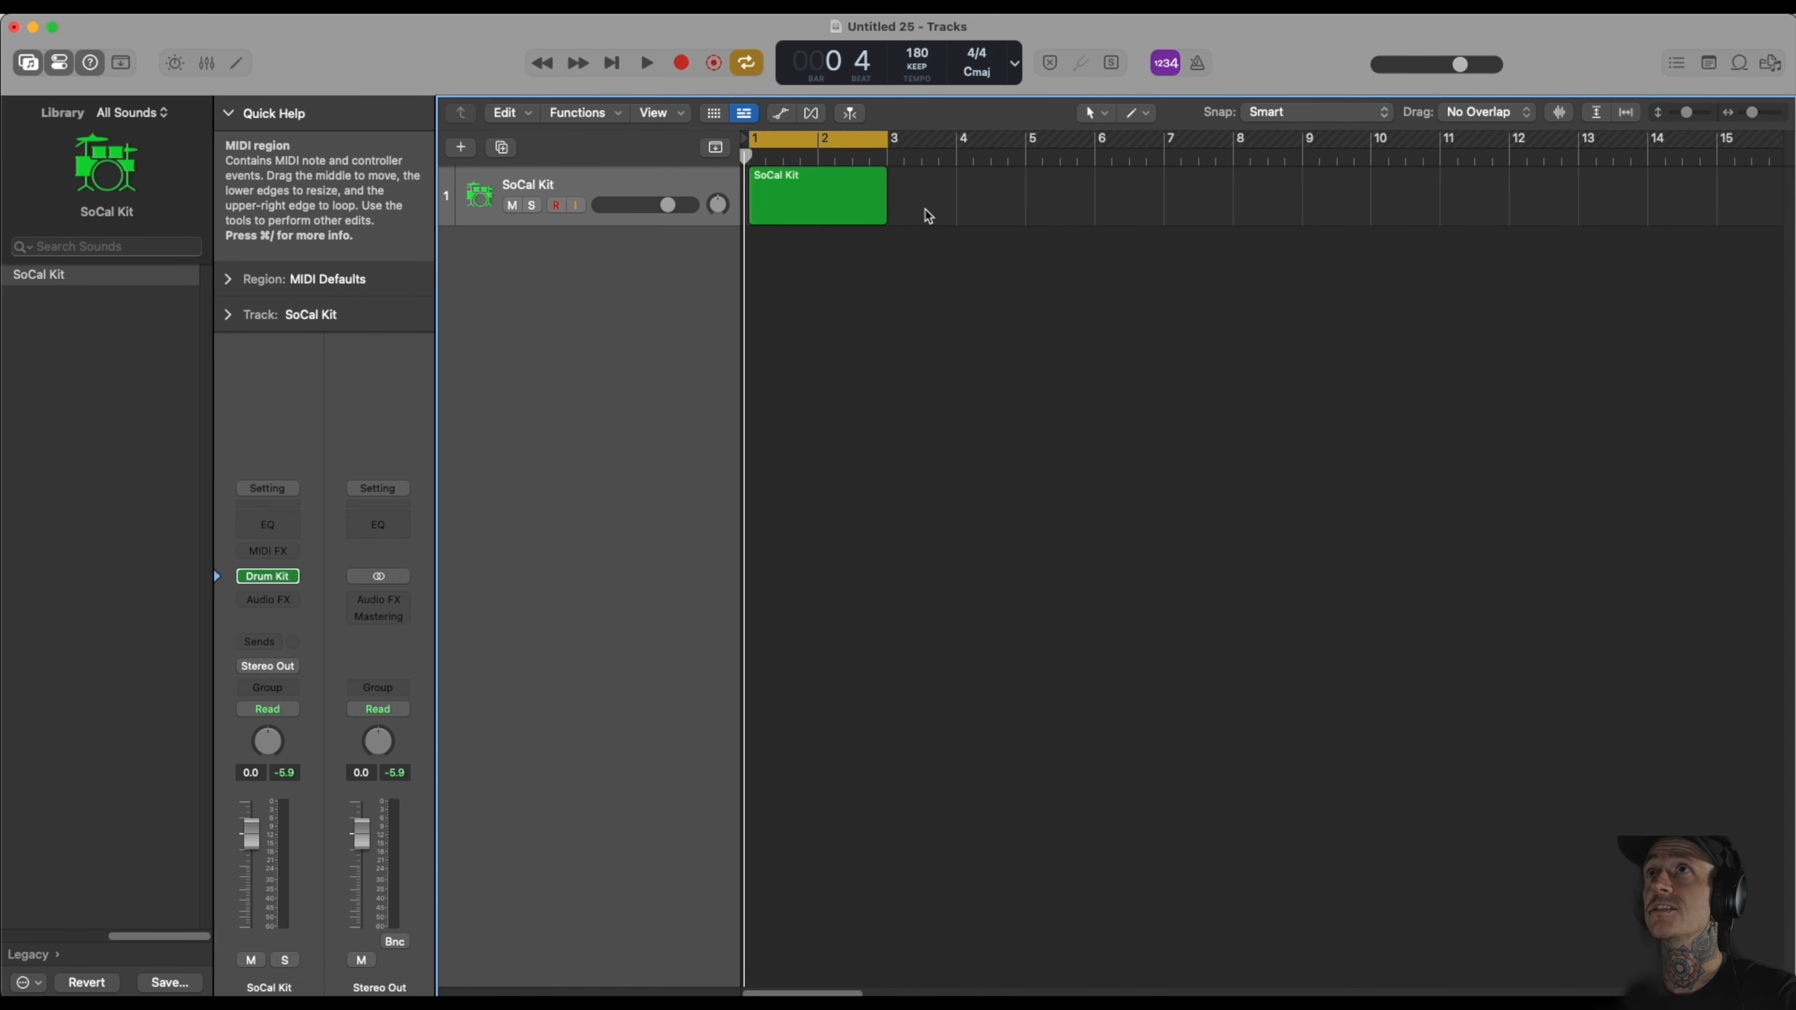
Open the SoCal Kit region in the Piano Roll and fill bar 1 with 1/16 kick notes alternating between C1 and B0.
double_click(795, 203)
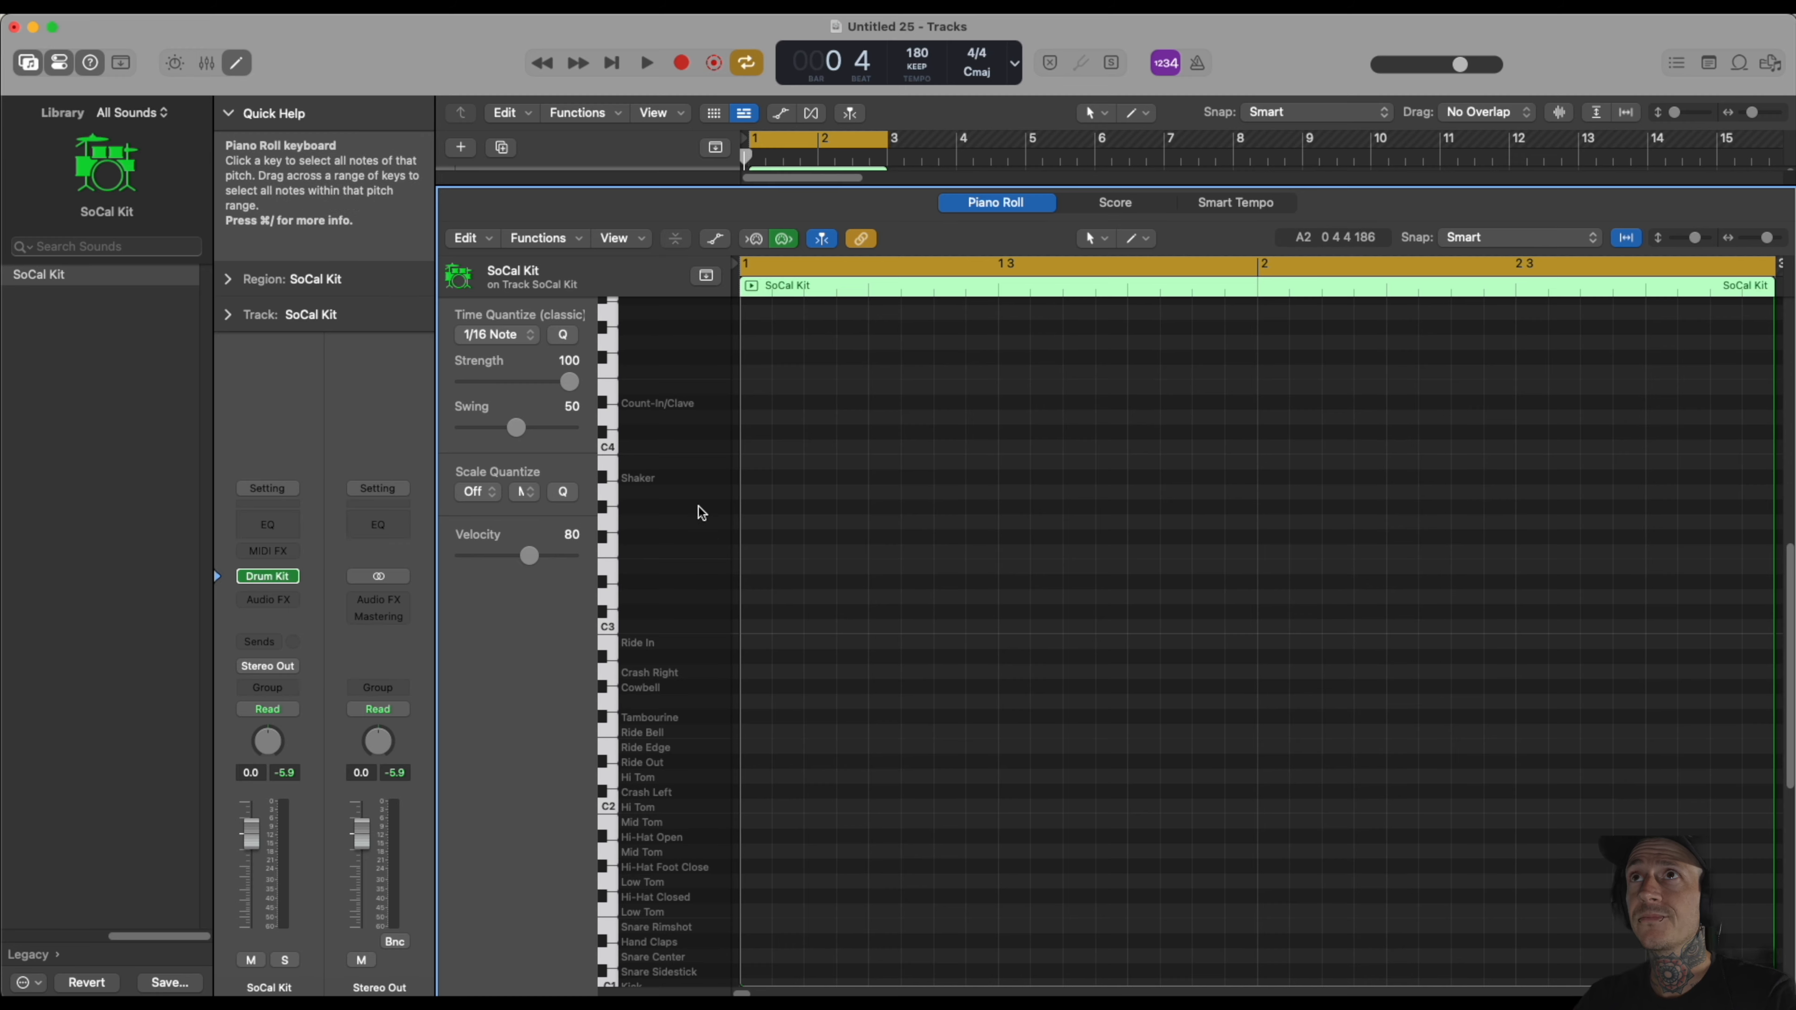
scroll(681, 505, "down", 8)
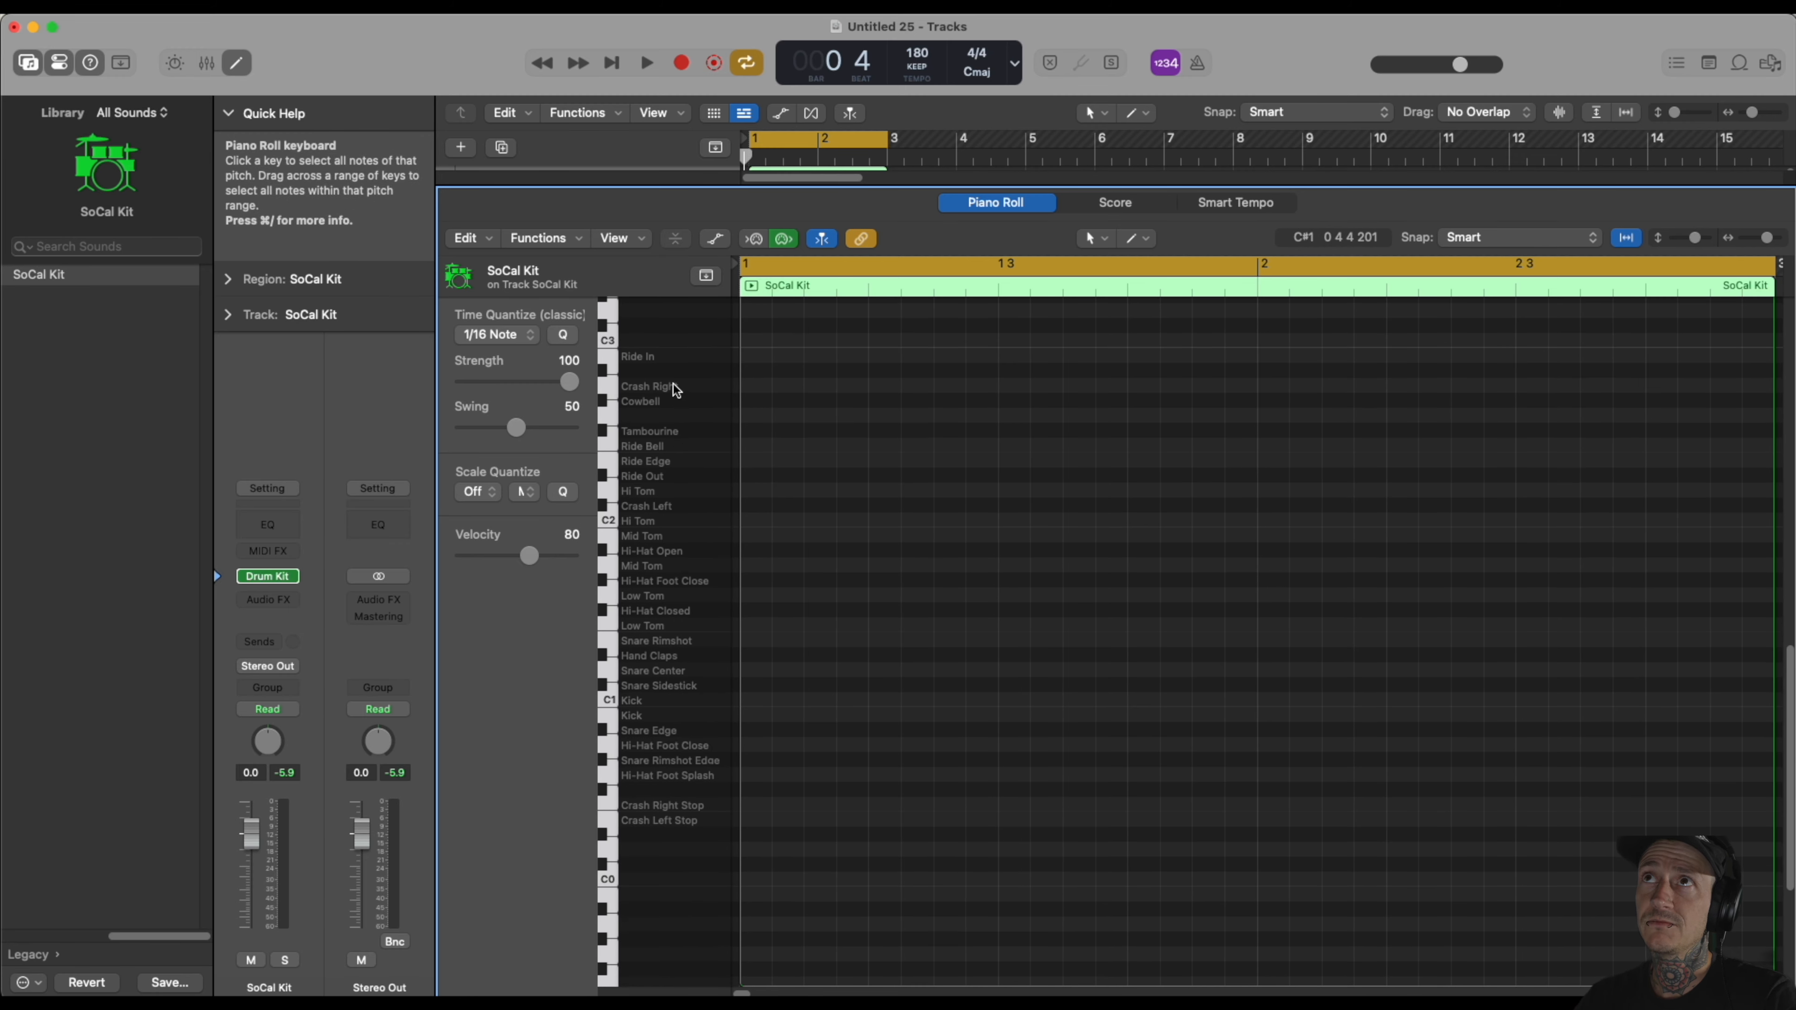
left_click(750, 700)
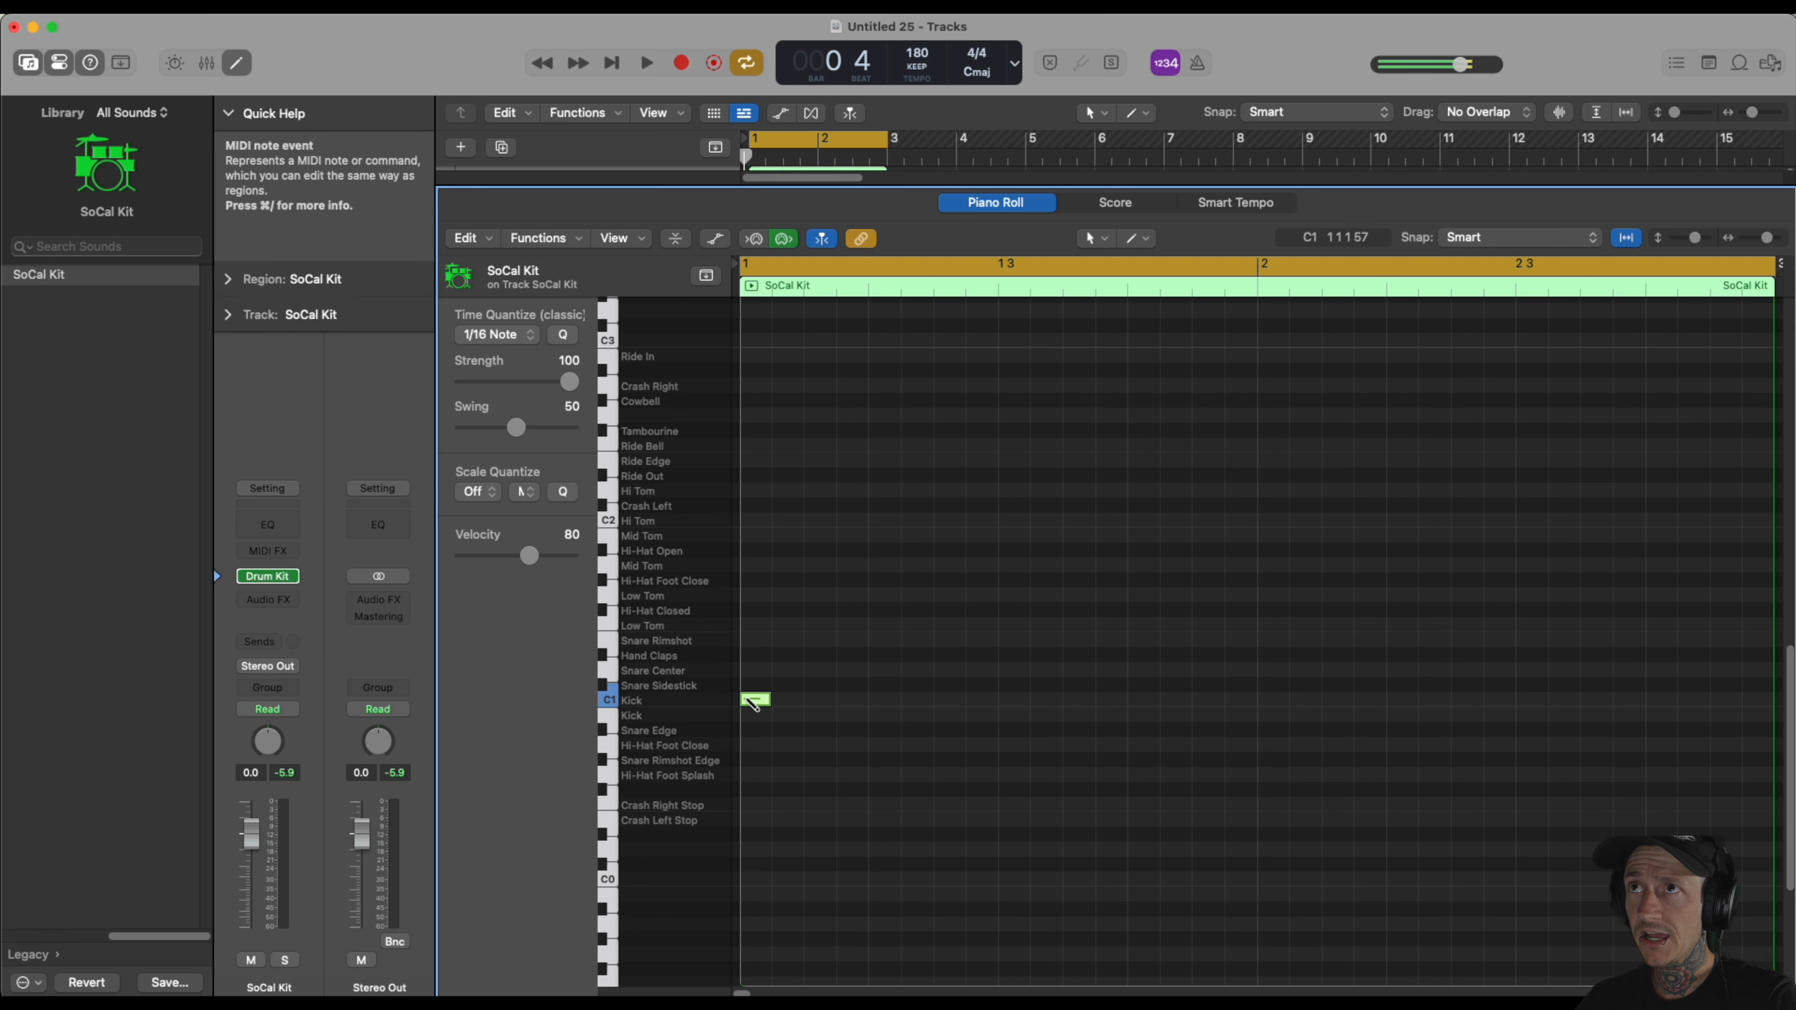
left_click(777, 714)
left_click(810, 700)
left_click(843, 713)
left_click(882, 700)
left_click(914, 714)
left_click(944, 699)
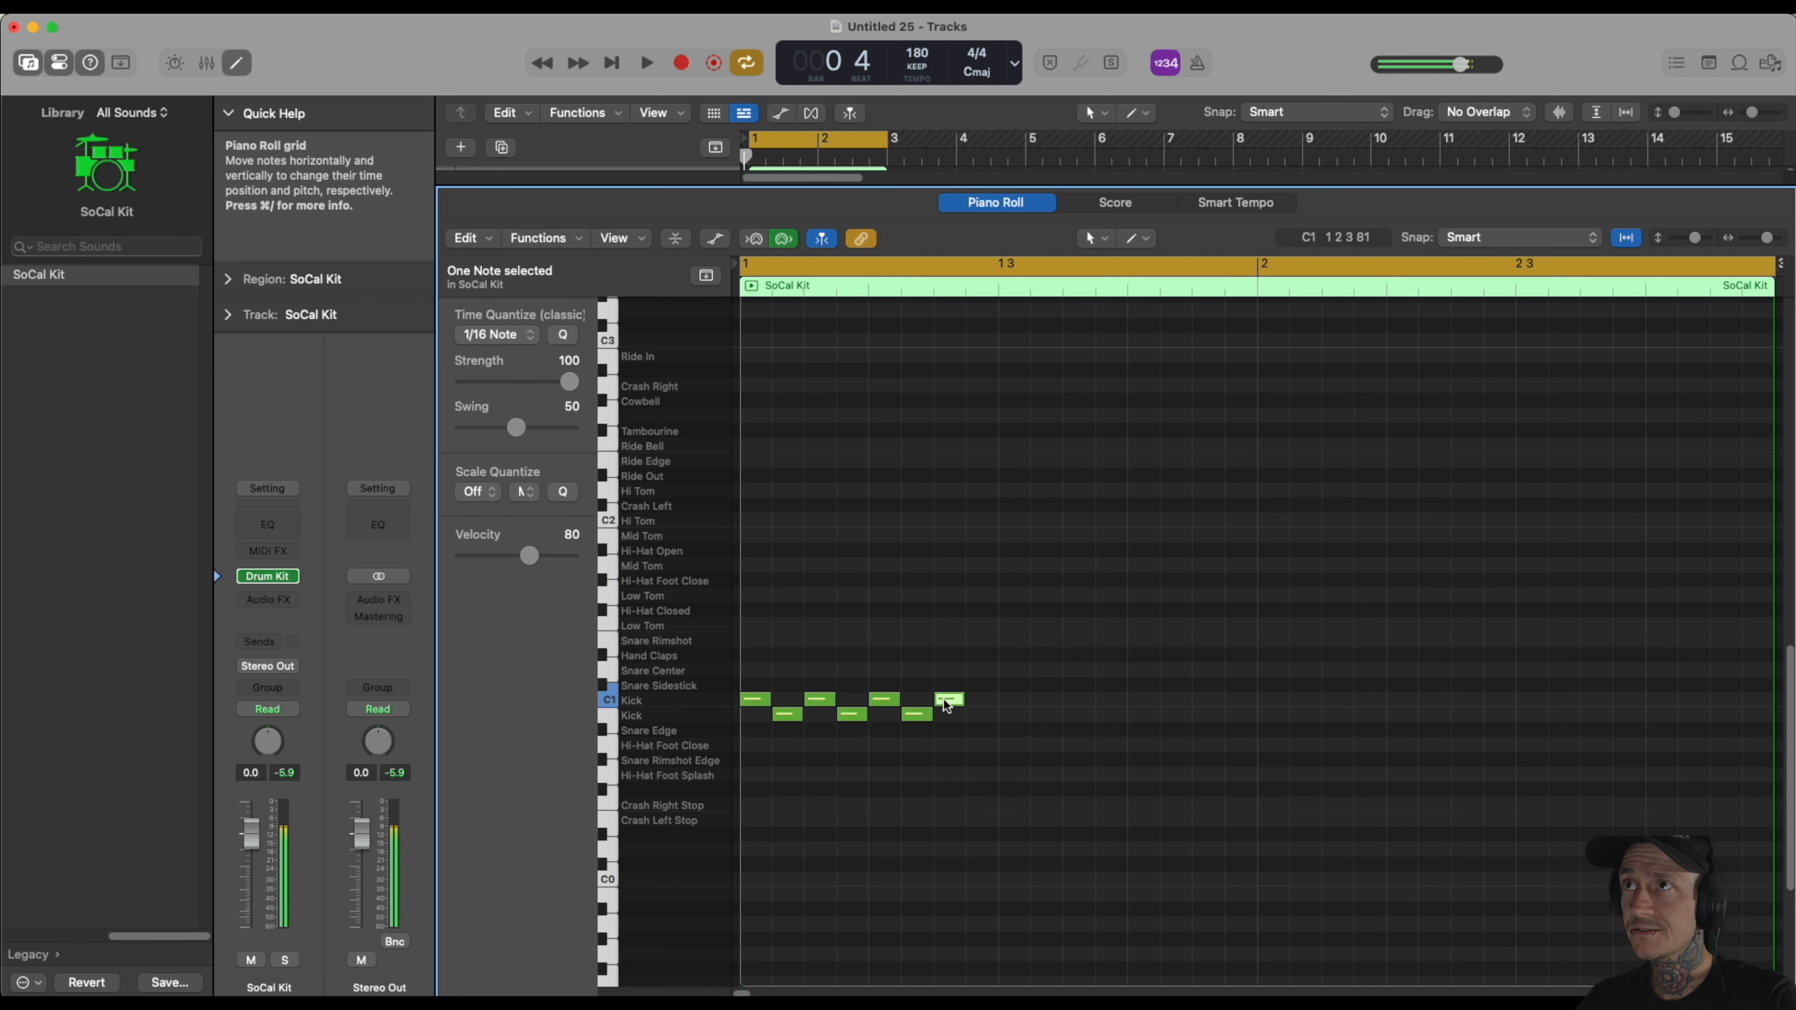
left_click(979, 715)
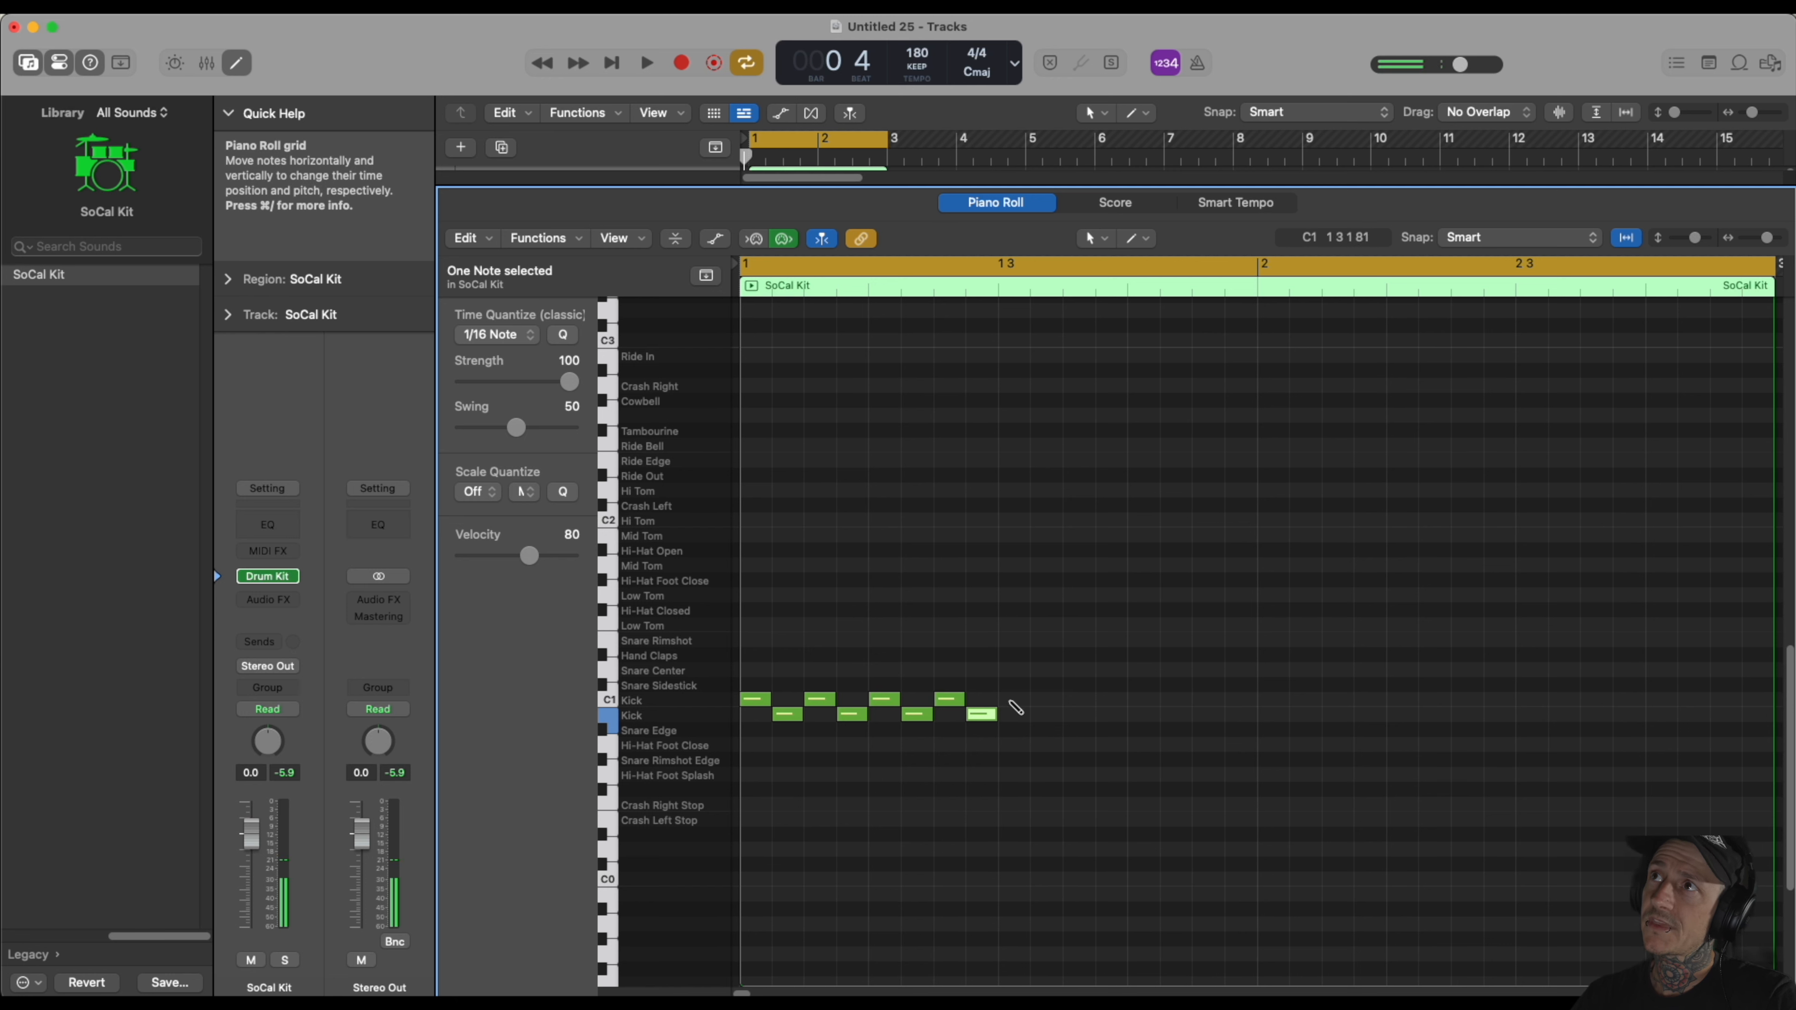
left_click(1011, 700)
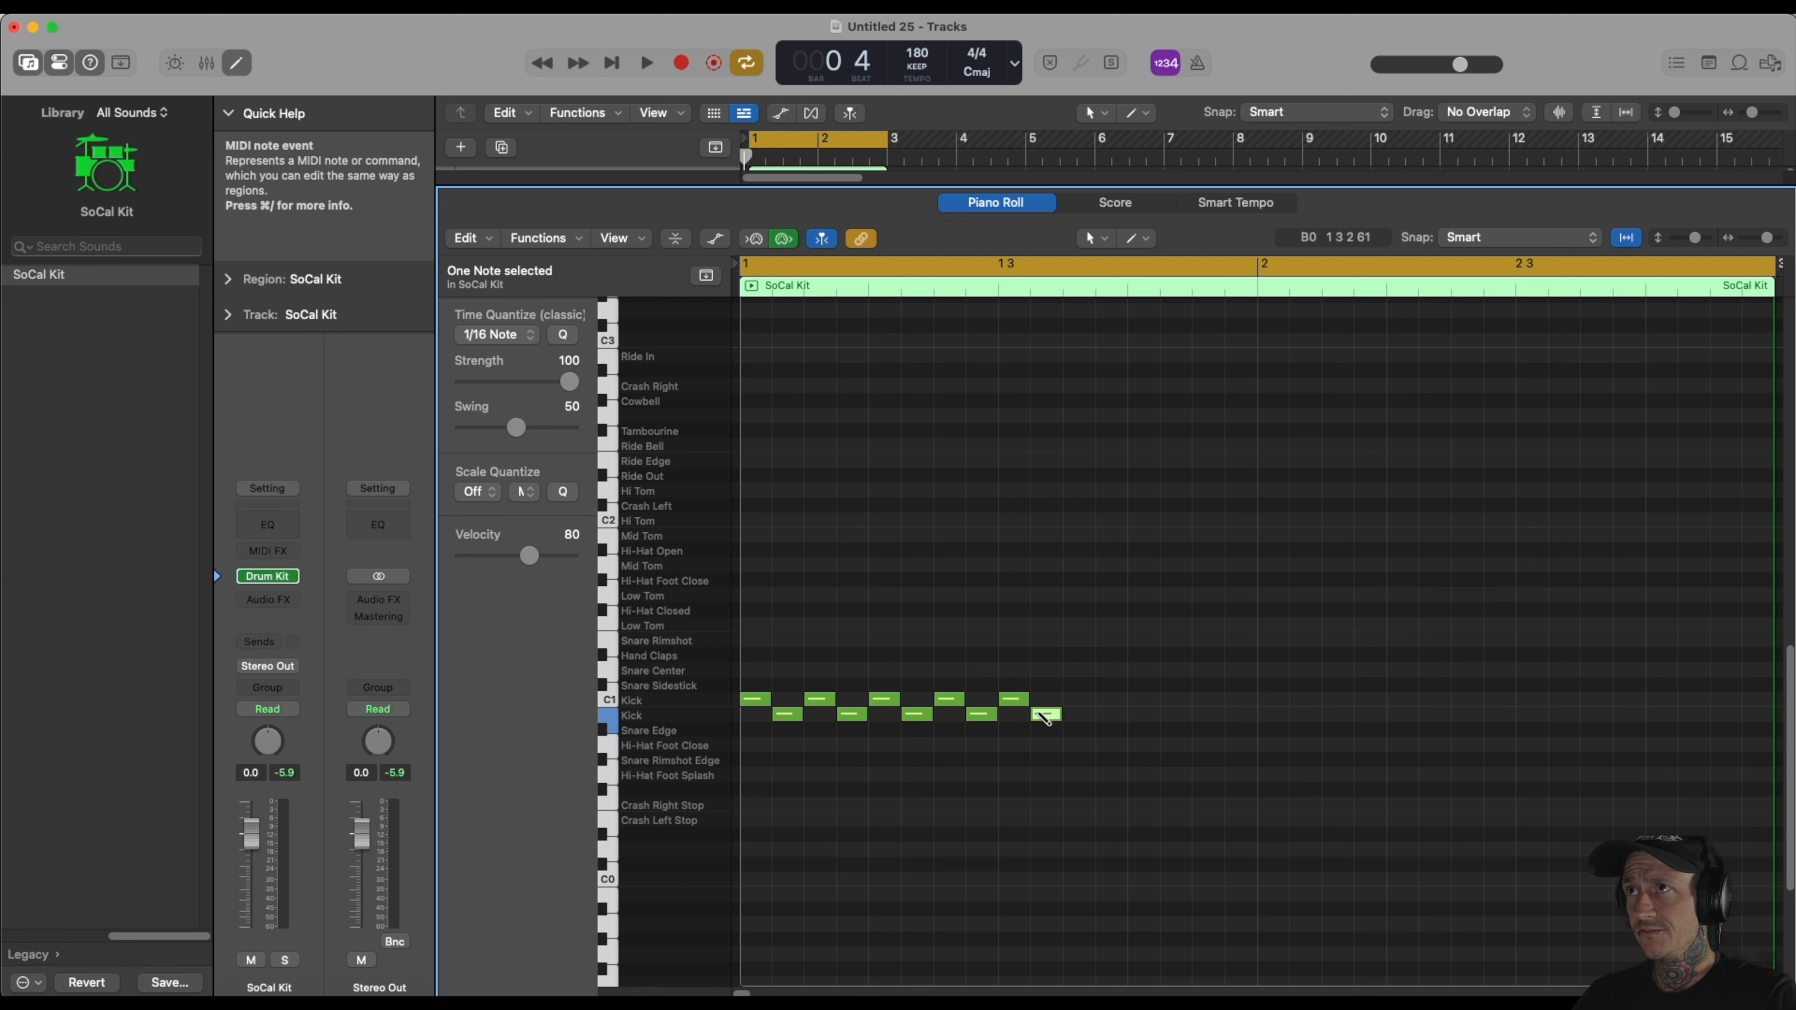
left_click(1080, 698)
left_click(1111, 714)
left_click(1144, 699)
left_click(1175, 714)
left_click(1209, 699)
left_click(1241, 713)
Continue the alternating C1 and B0 1/16 kick notes through the end of bar 2 and play the pattern back.
left_click(1273, 699)
left_click(1305, 714)
left_click(1337, 699)
left_click(1369, 714)
left_click(1402, 699)
left_click(1434, 713)
left_click(1467, 698)
left_click(1499, 714)
left_click(1532, 699)
left_click(1564, 714)
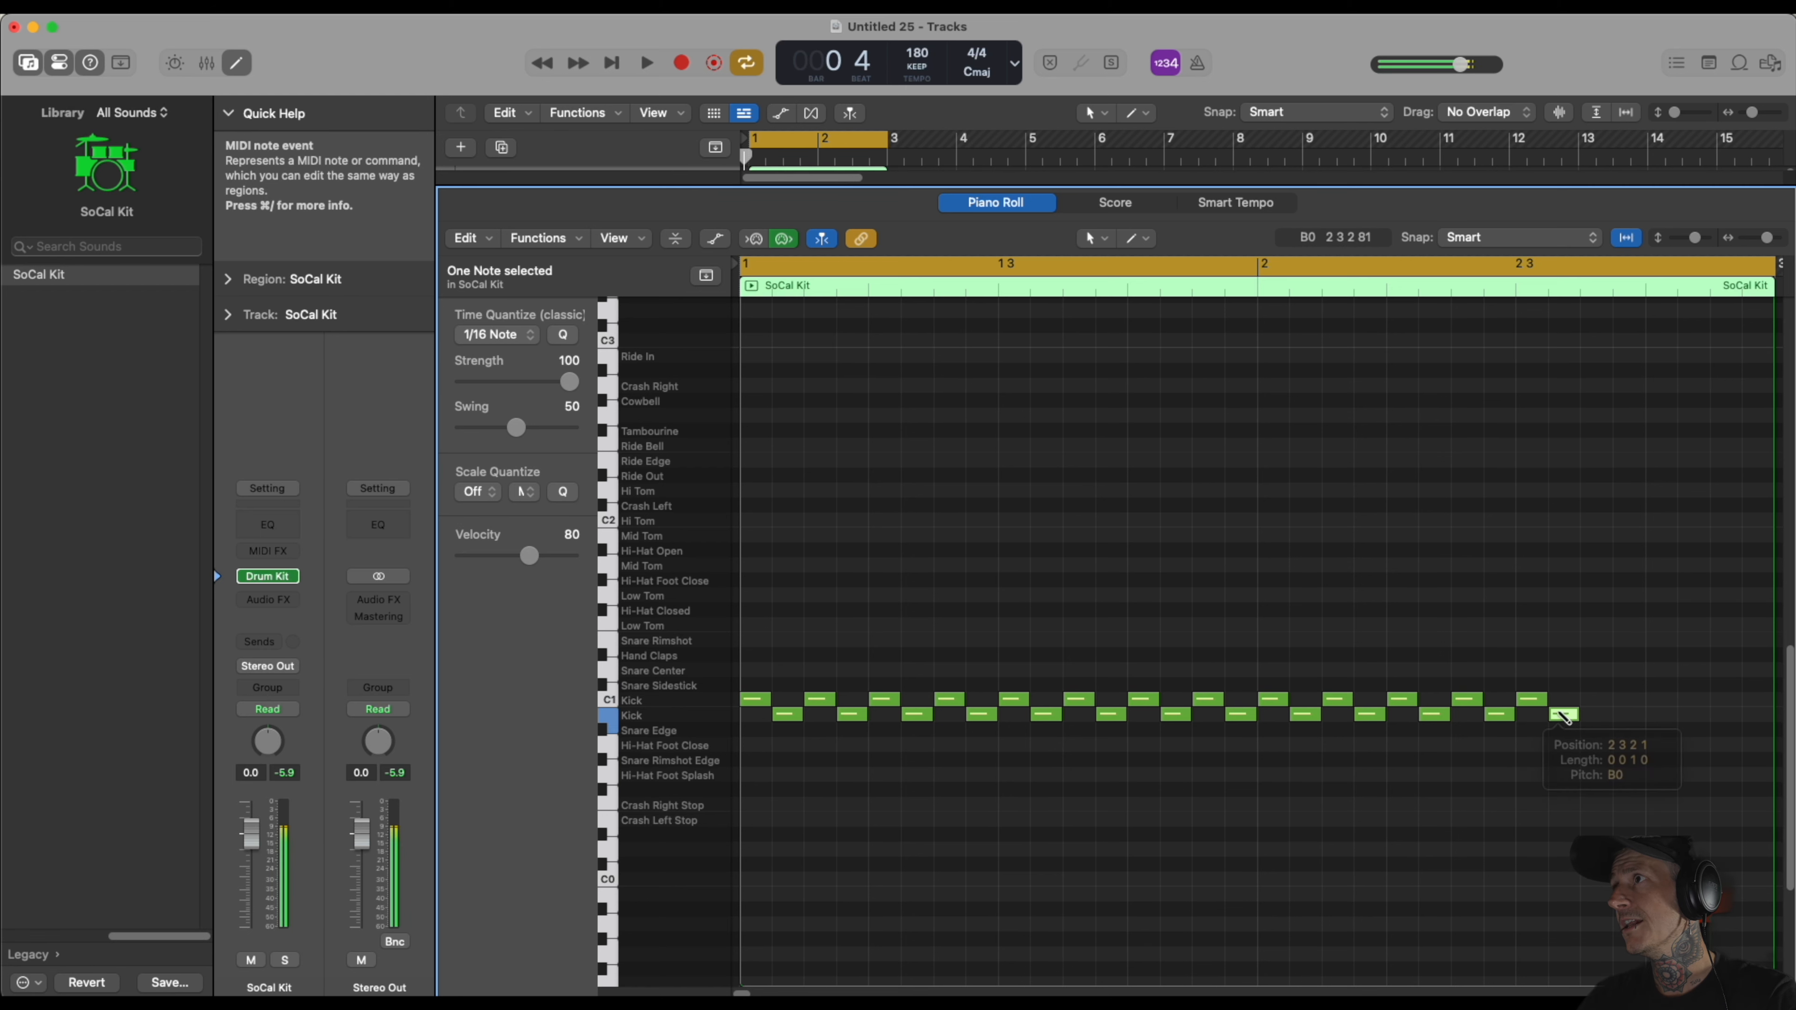
left_click(1596, 699)
left_click(1628, 713)
left_click(1661, 699)
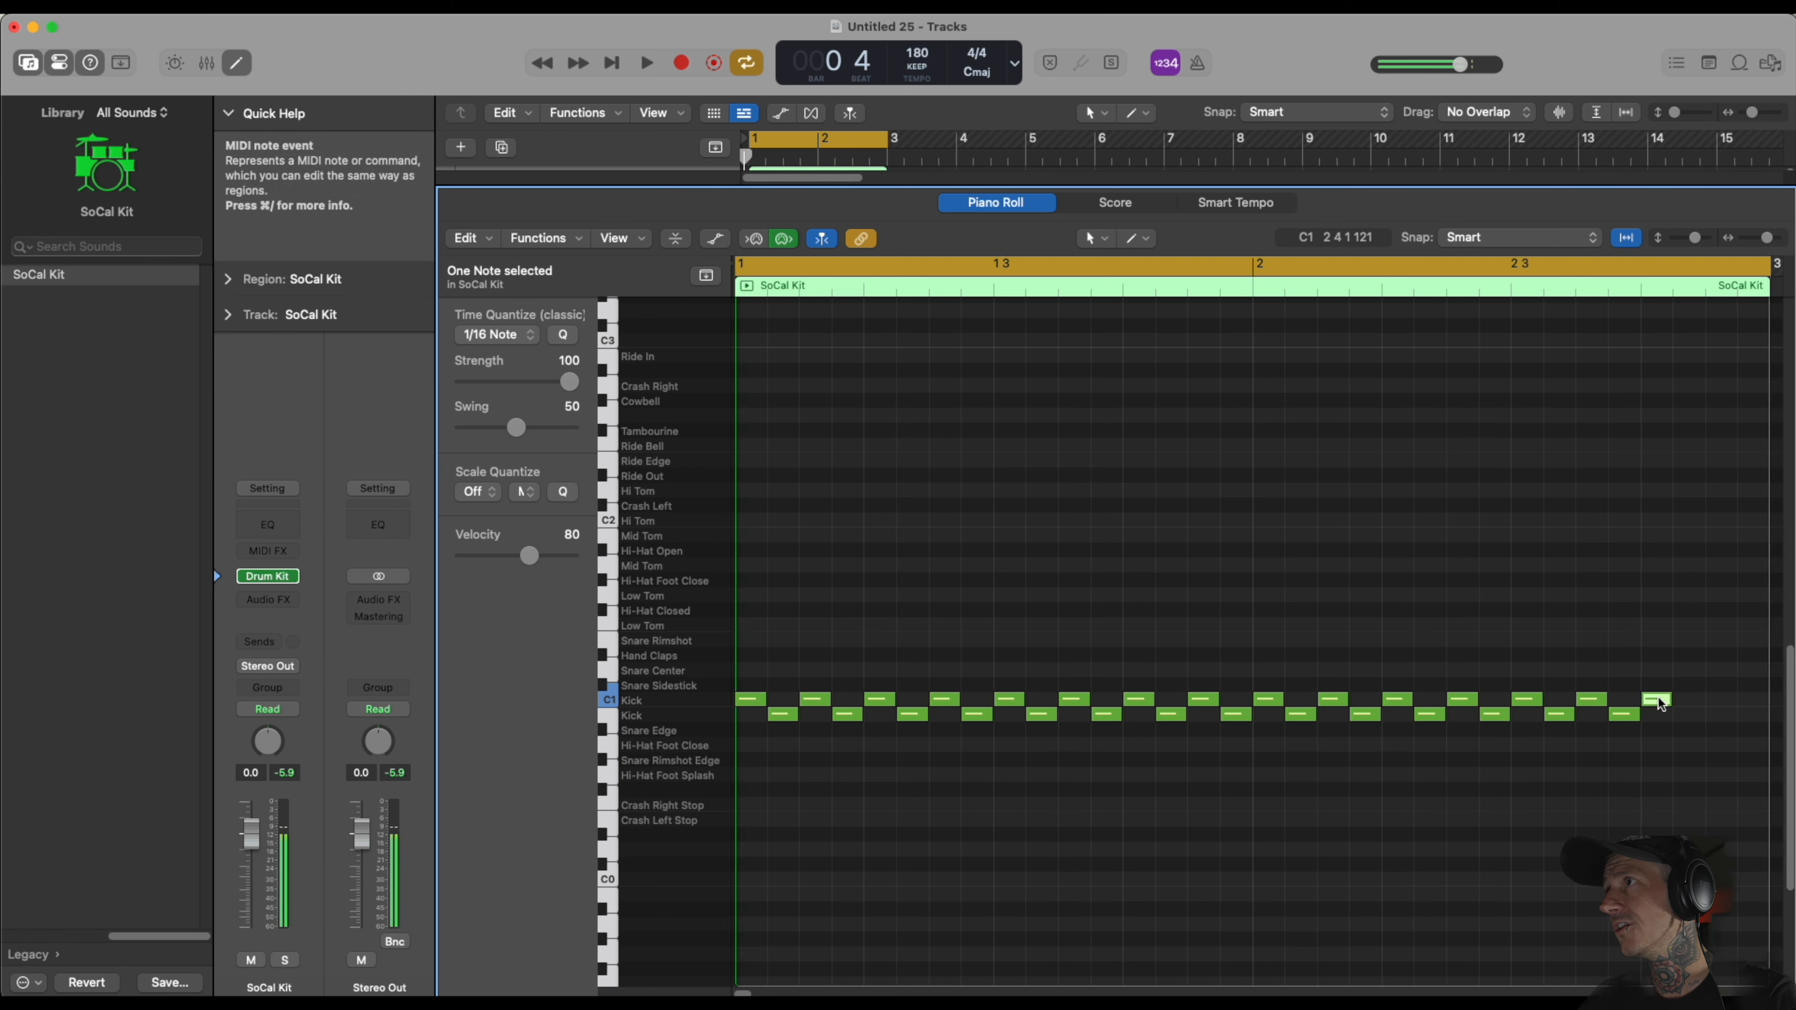
scroll(1659, 697, "right", 3)
left_click(1528, 720)
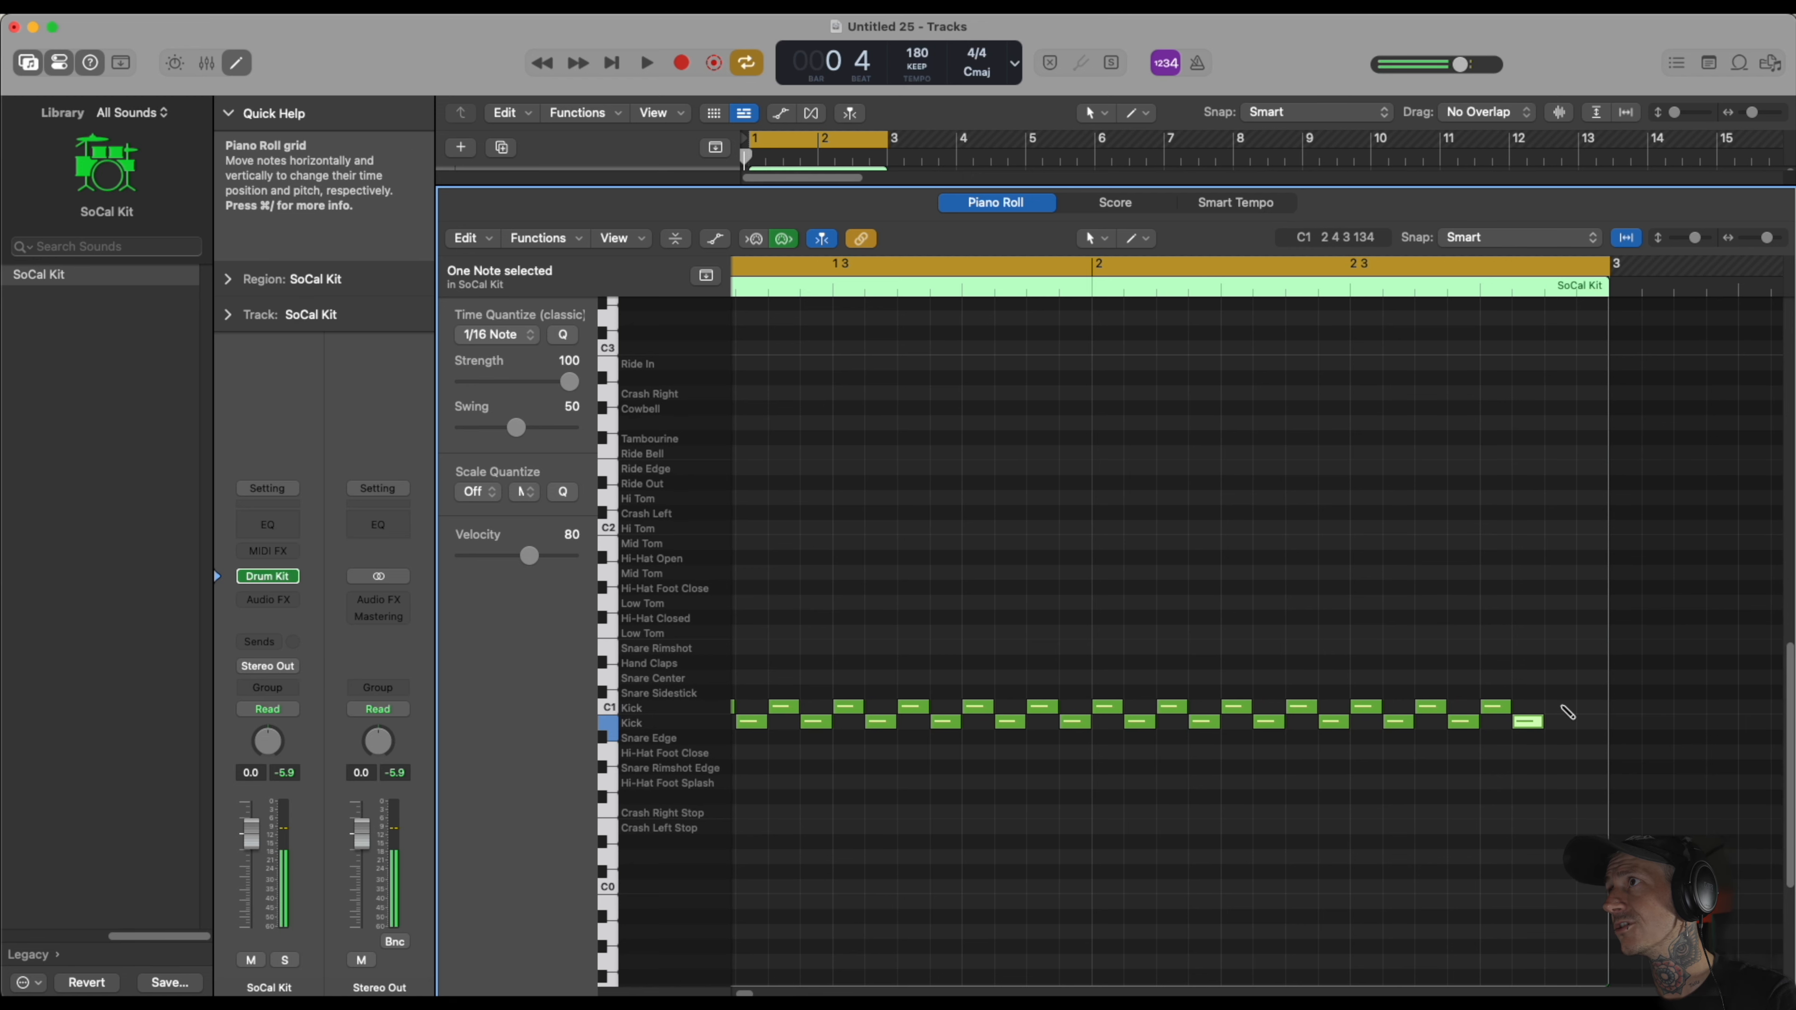
key("space")
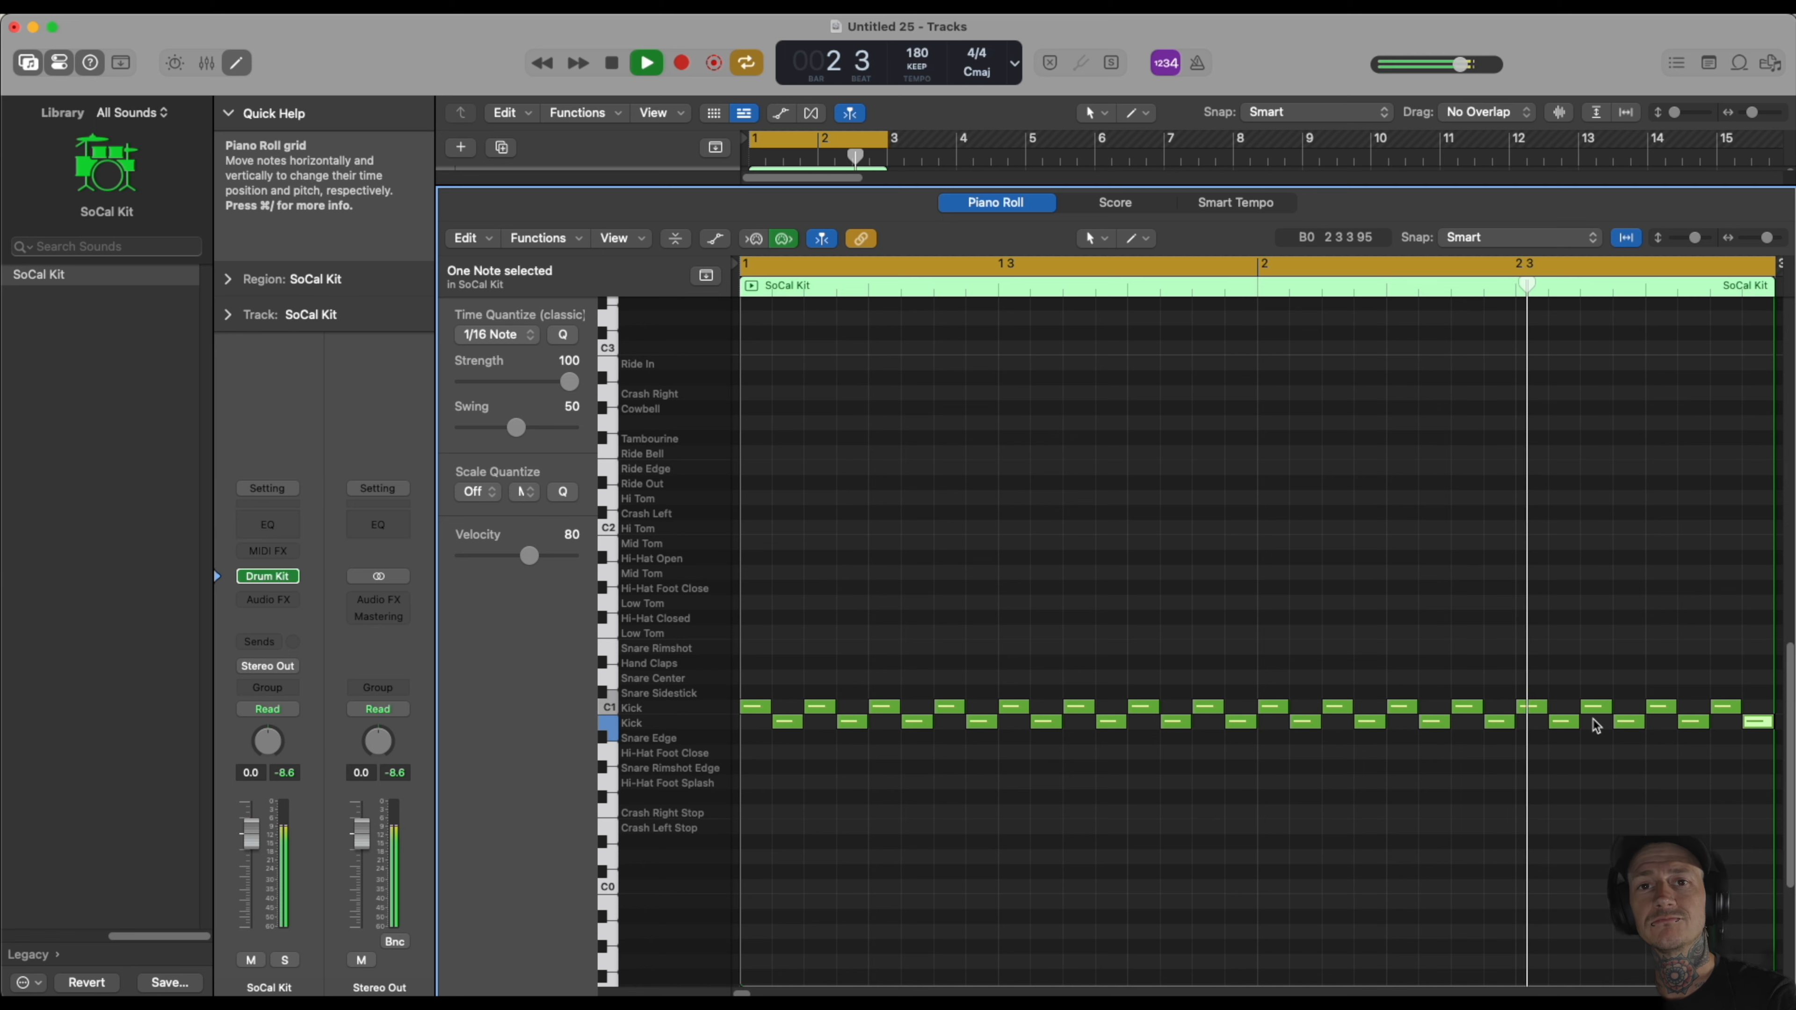
key("space")
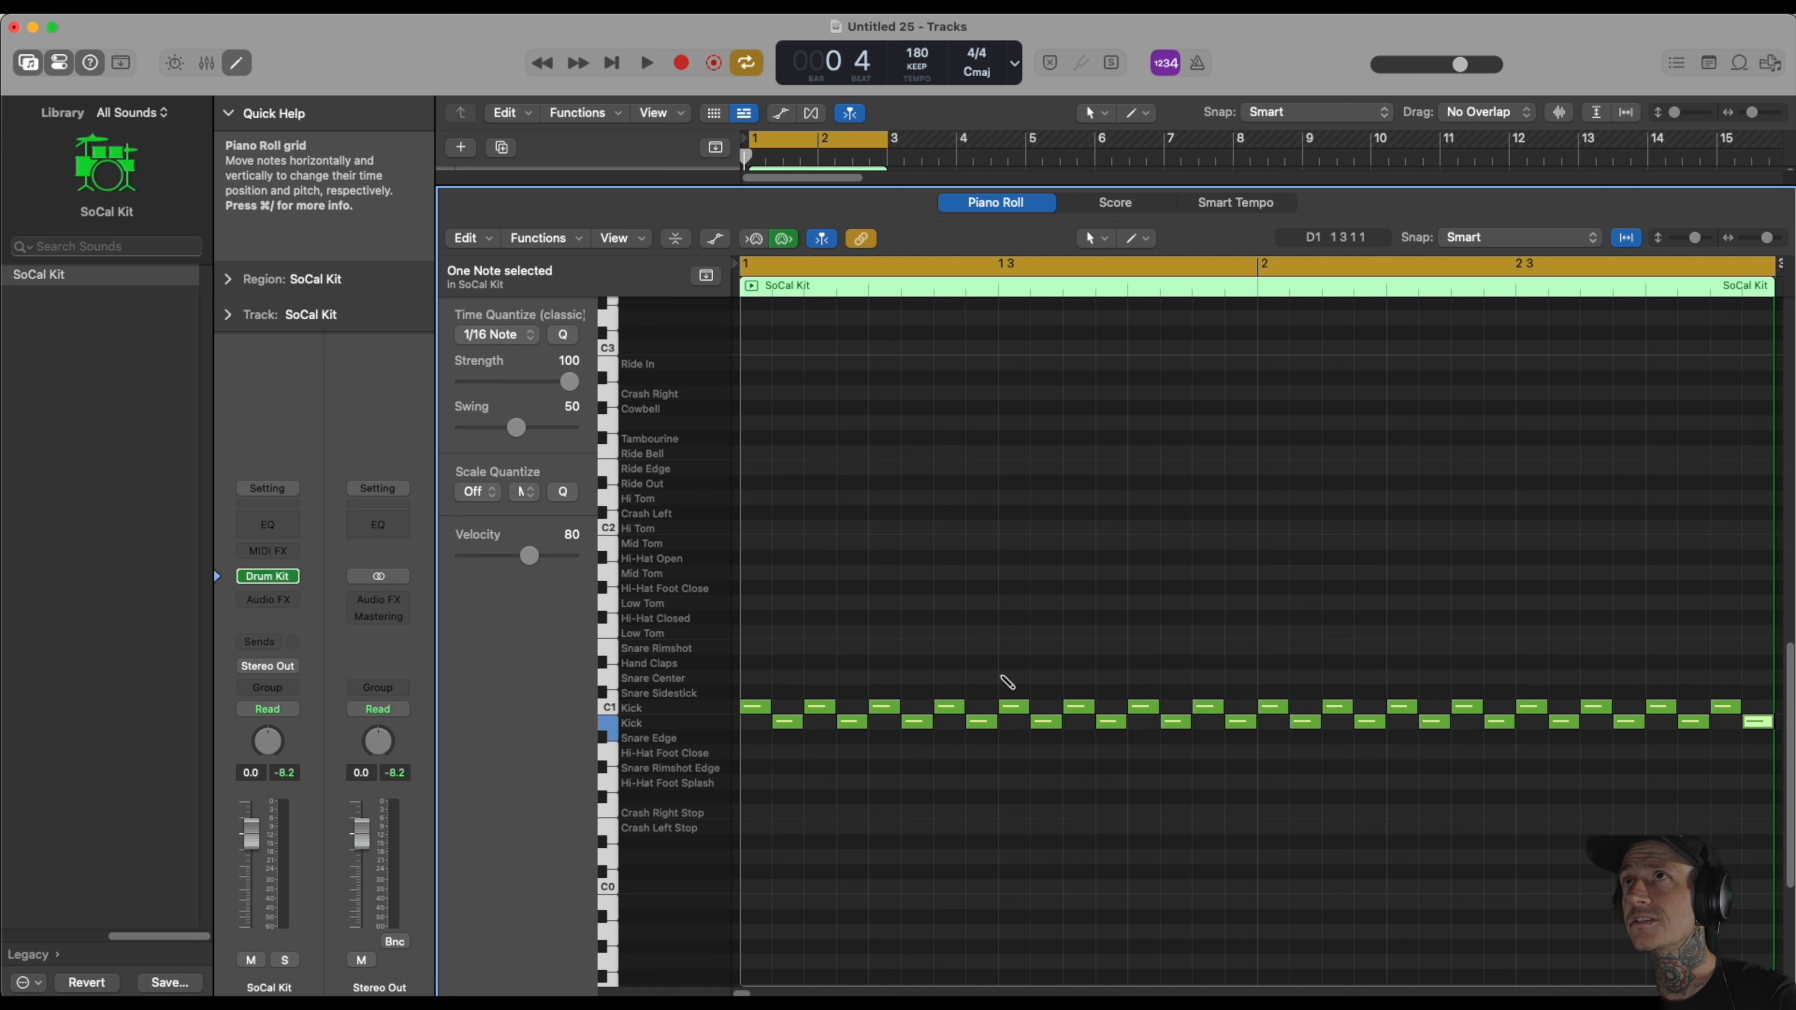
Add Snare Center notes on beat 3 of bars 1 and 2, playing the loop to check their placement.
key("space")
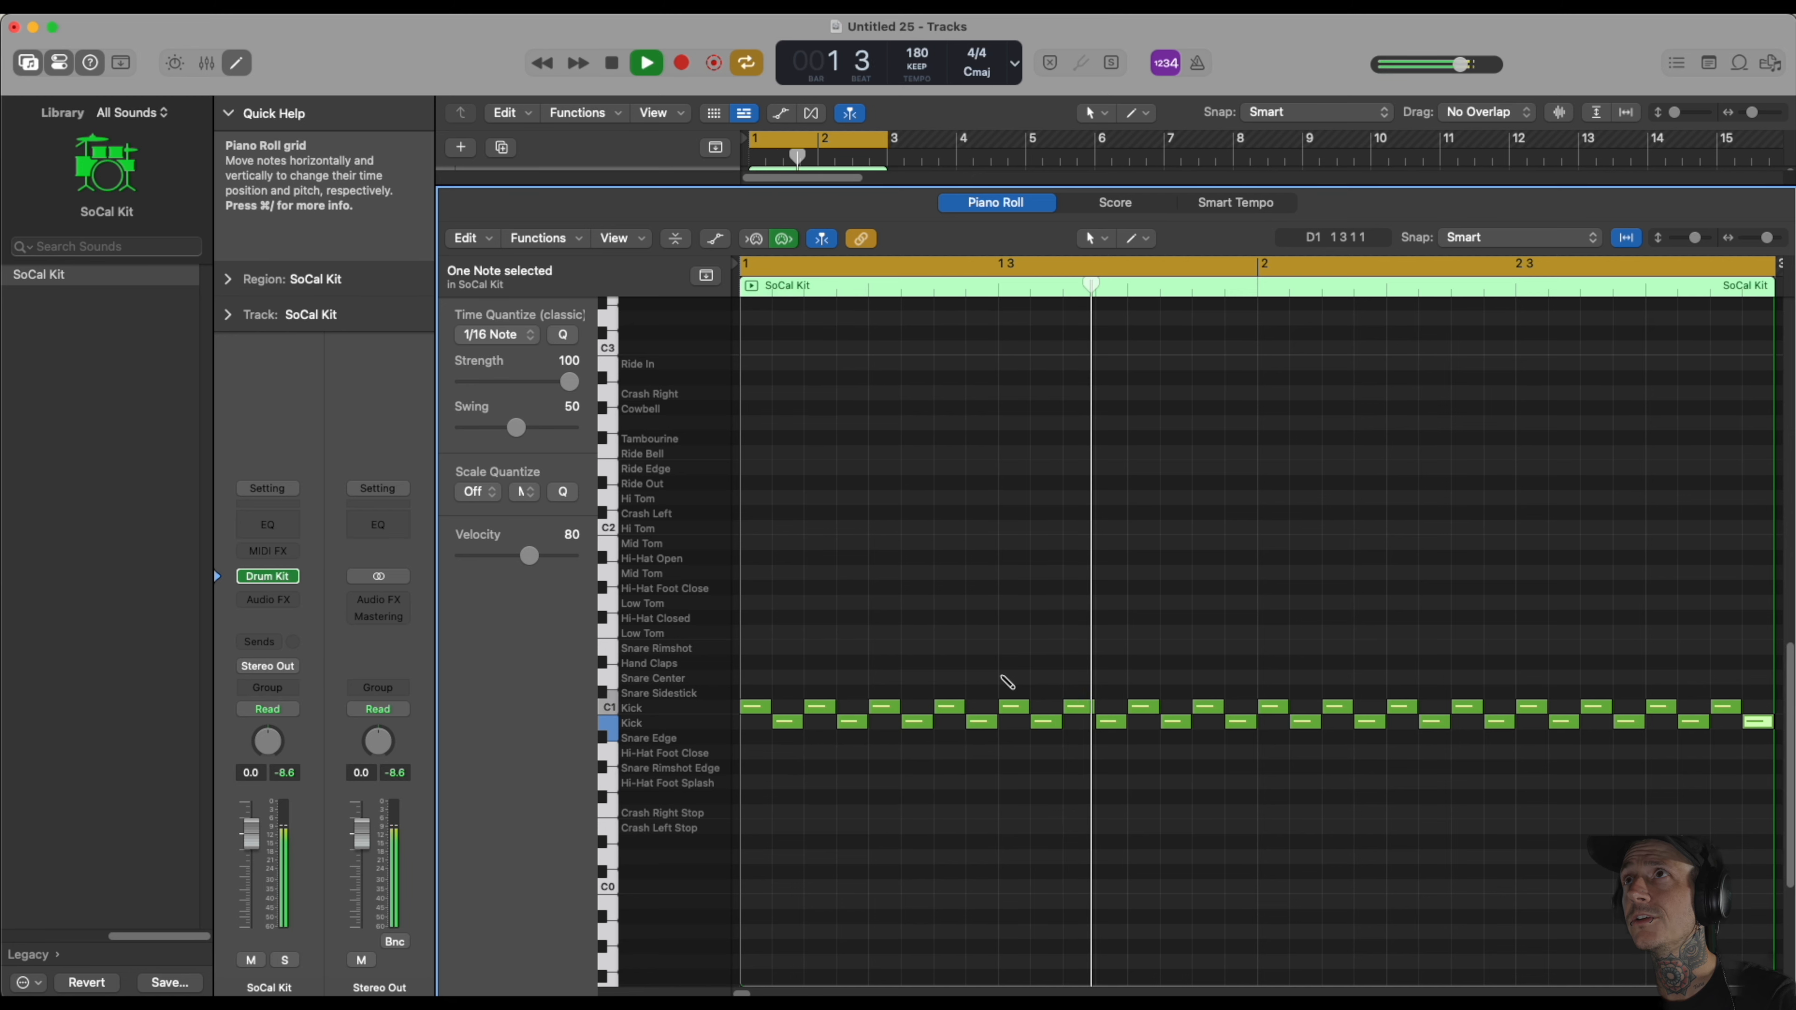
key("space")
left_click(1002, 678)
key("space")
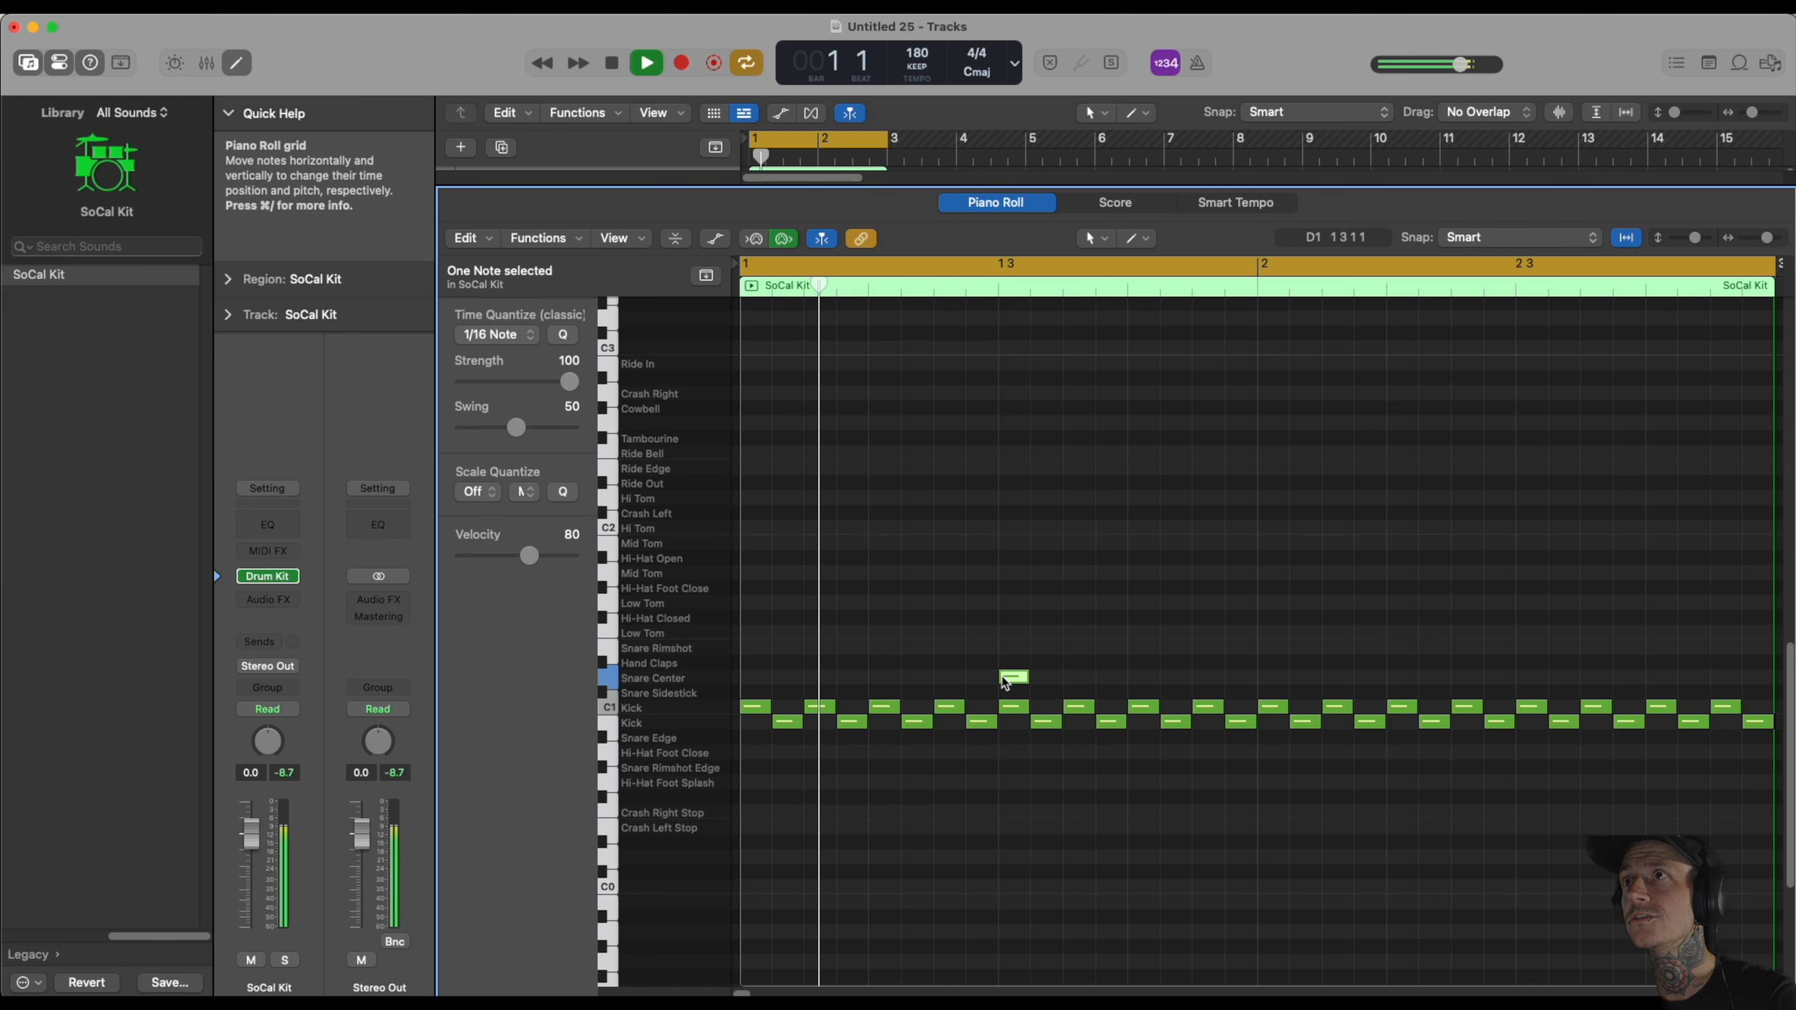
key("space")
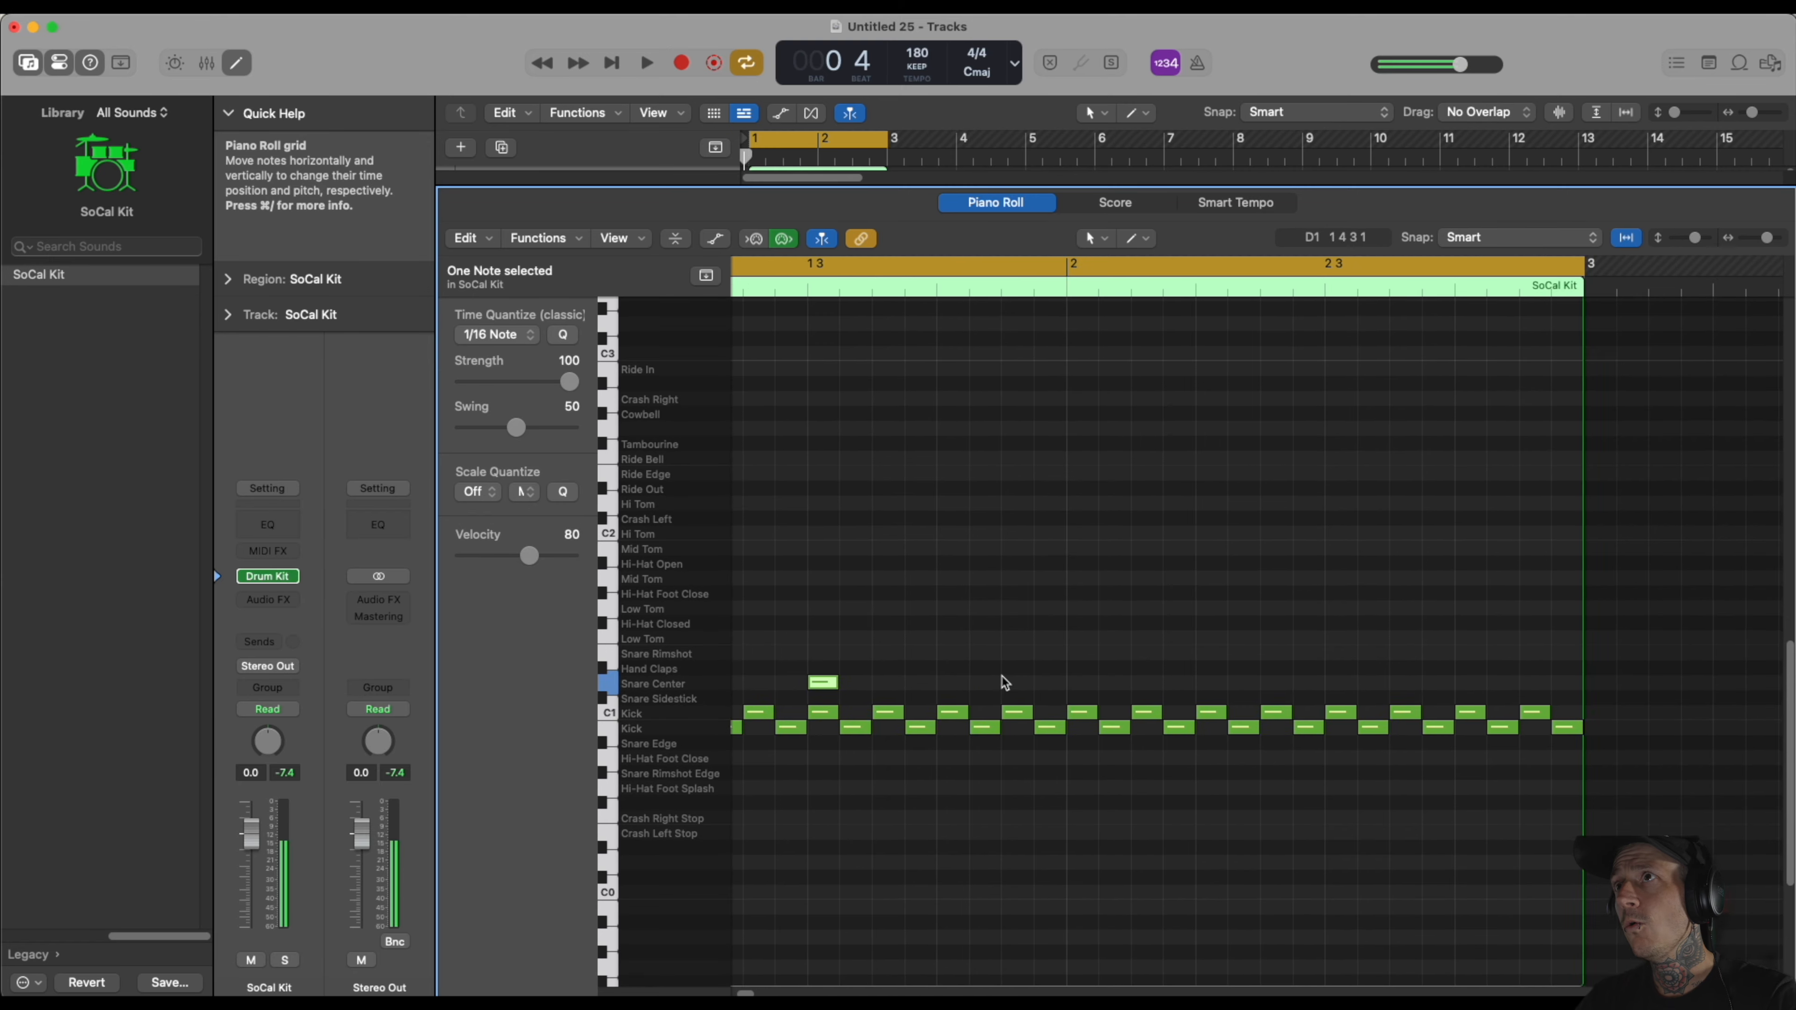
key("space")
key("space")
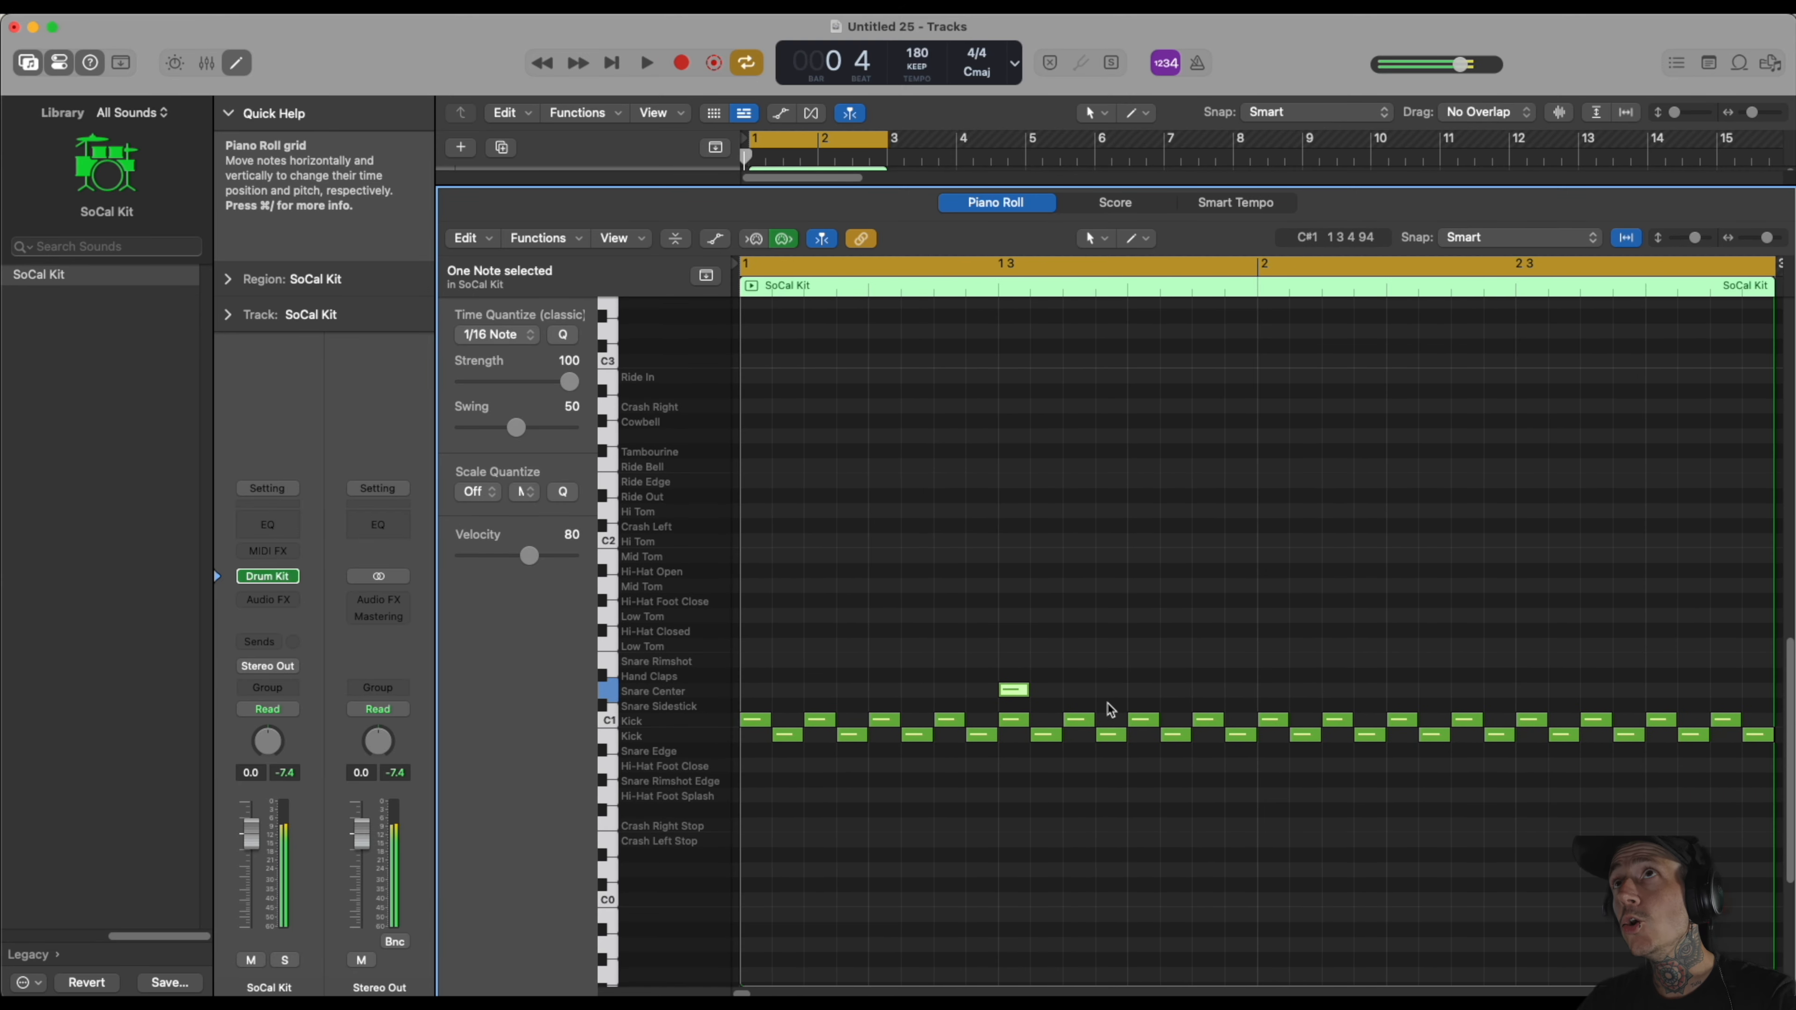
key("space")
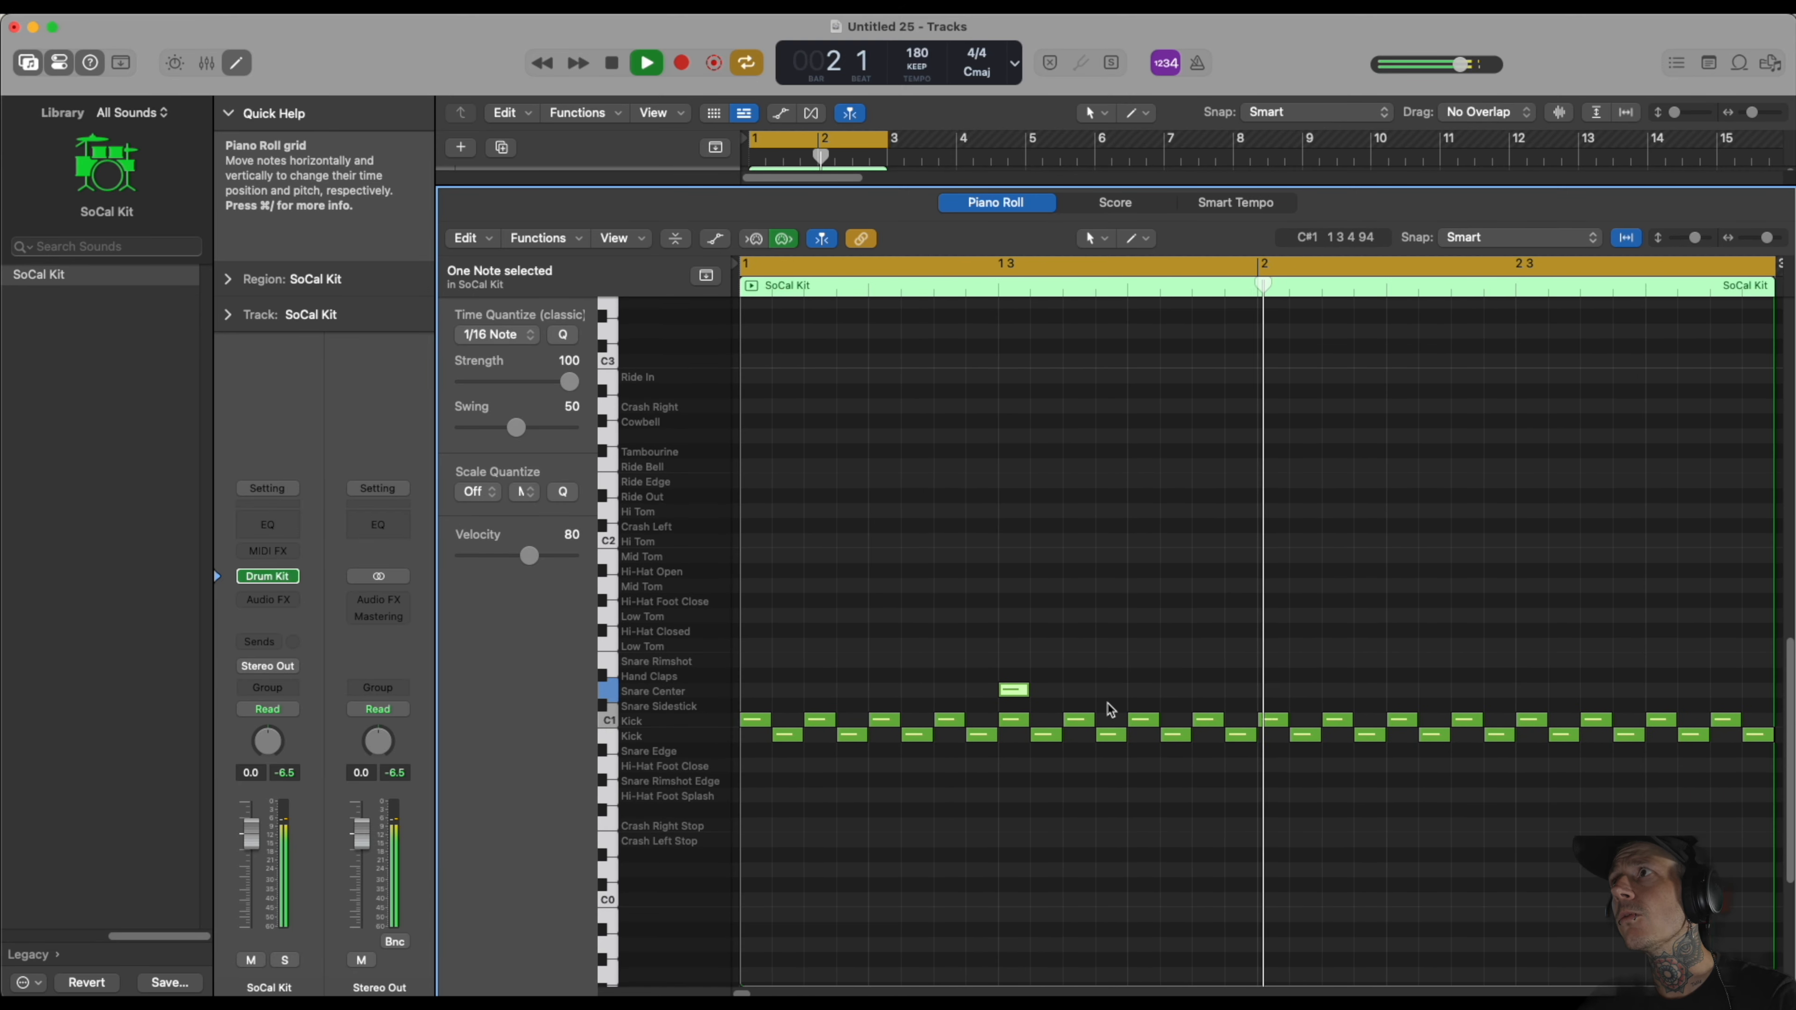
left_click(1528, 689, "super")
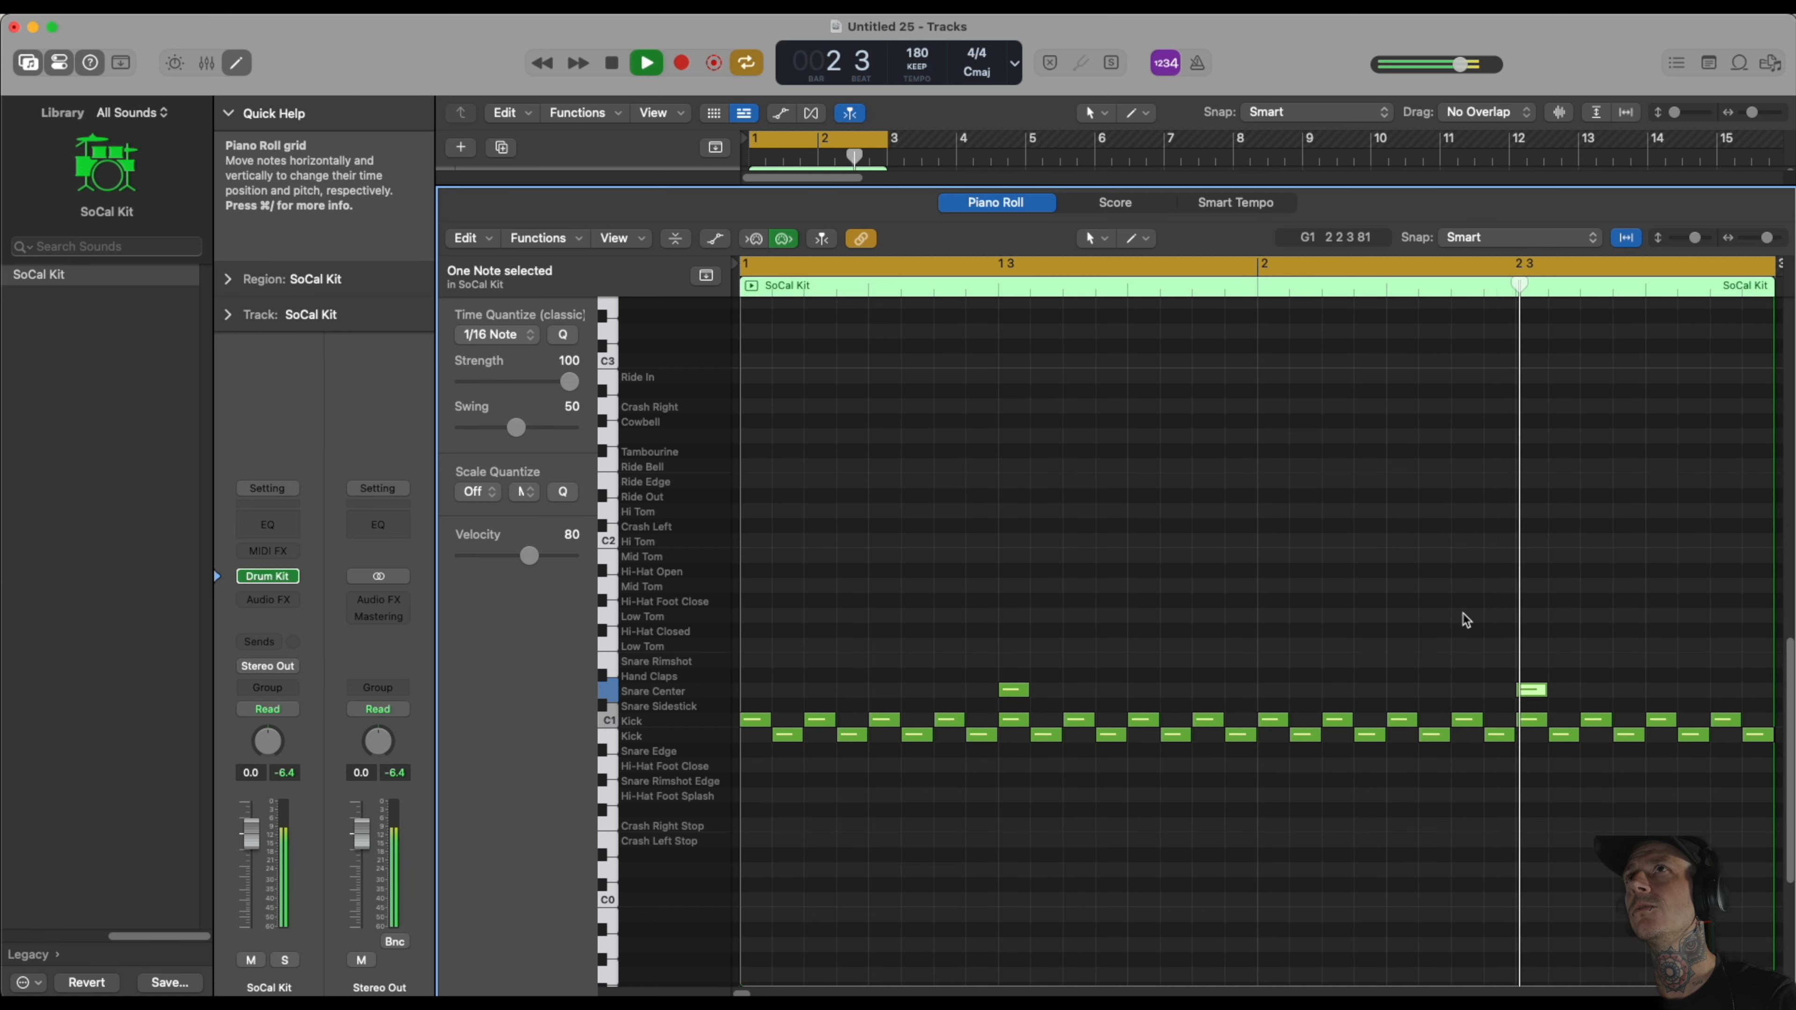
key("space")
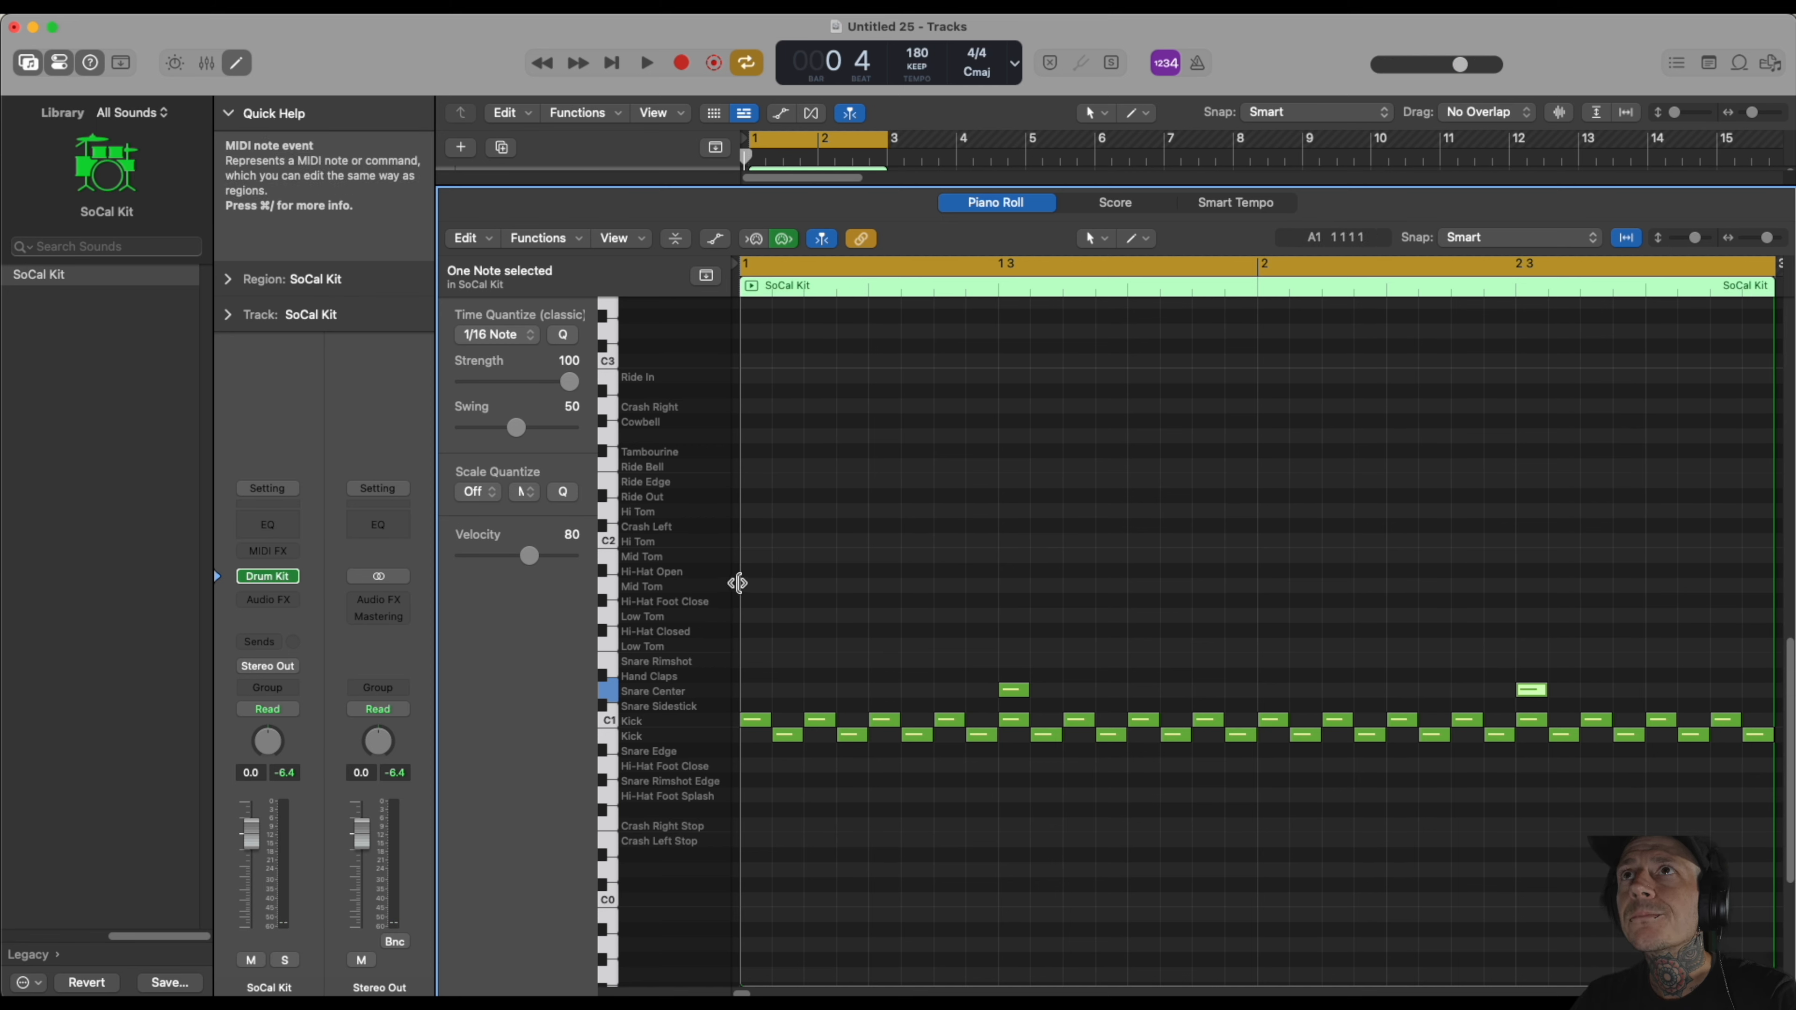
Add a Crash Left note on every beat of both bars and play the pattern back.
left_click(751, 528)
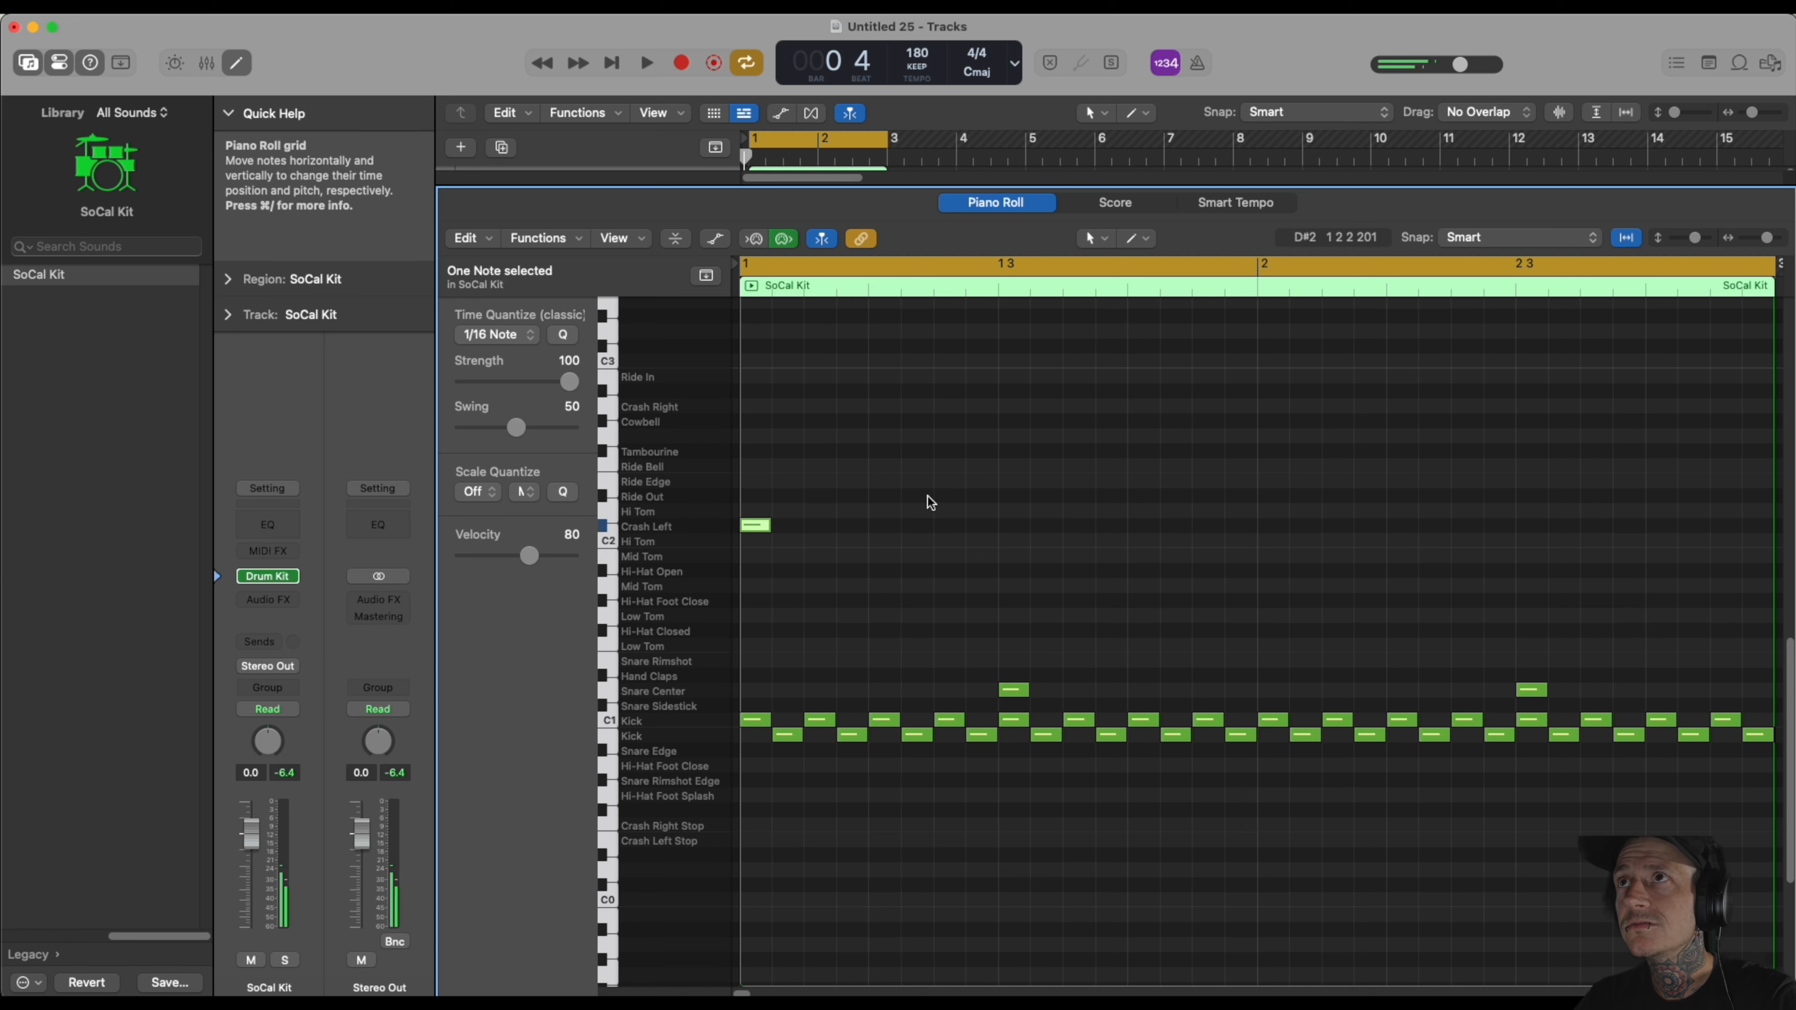
left_click(883, 526)
left_click(1013, 526)
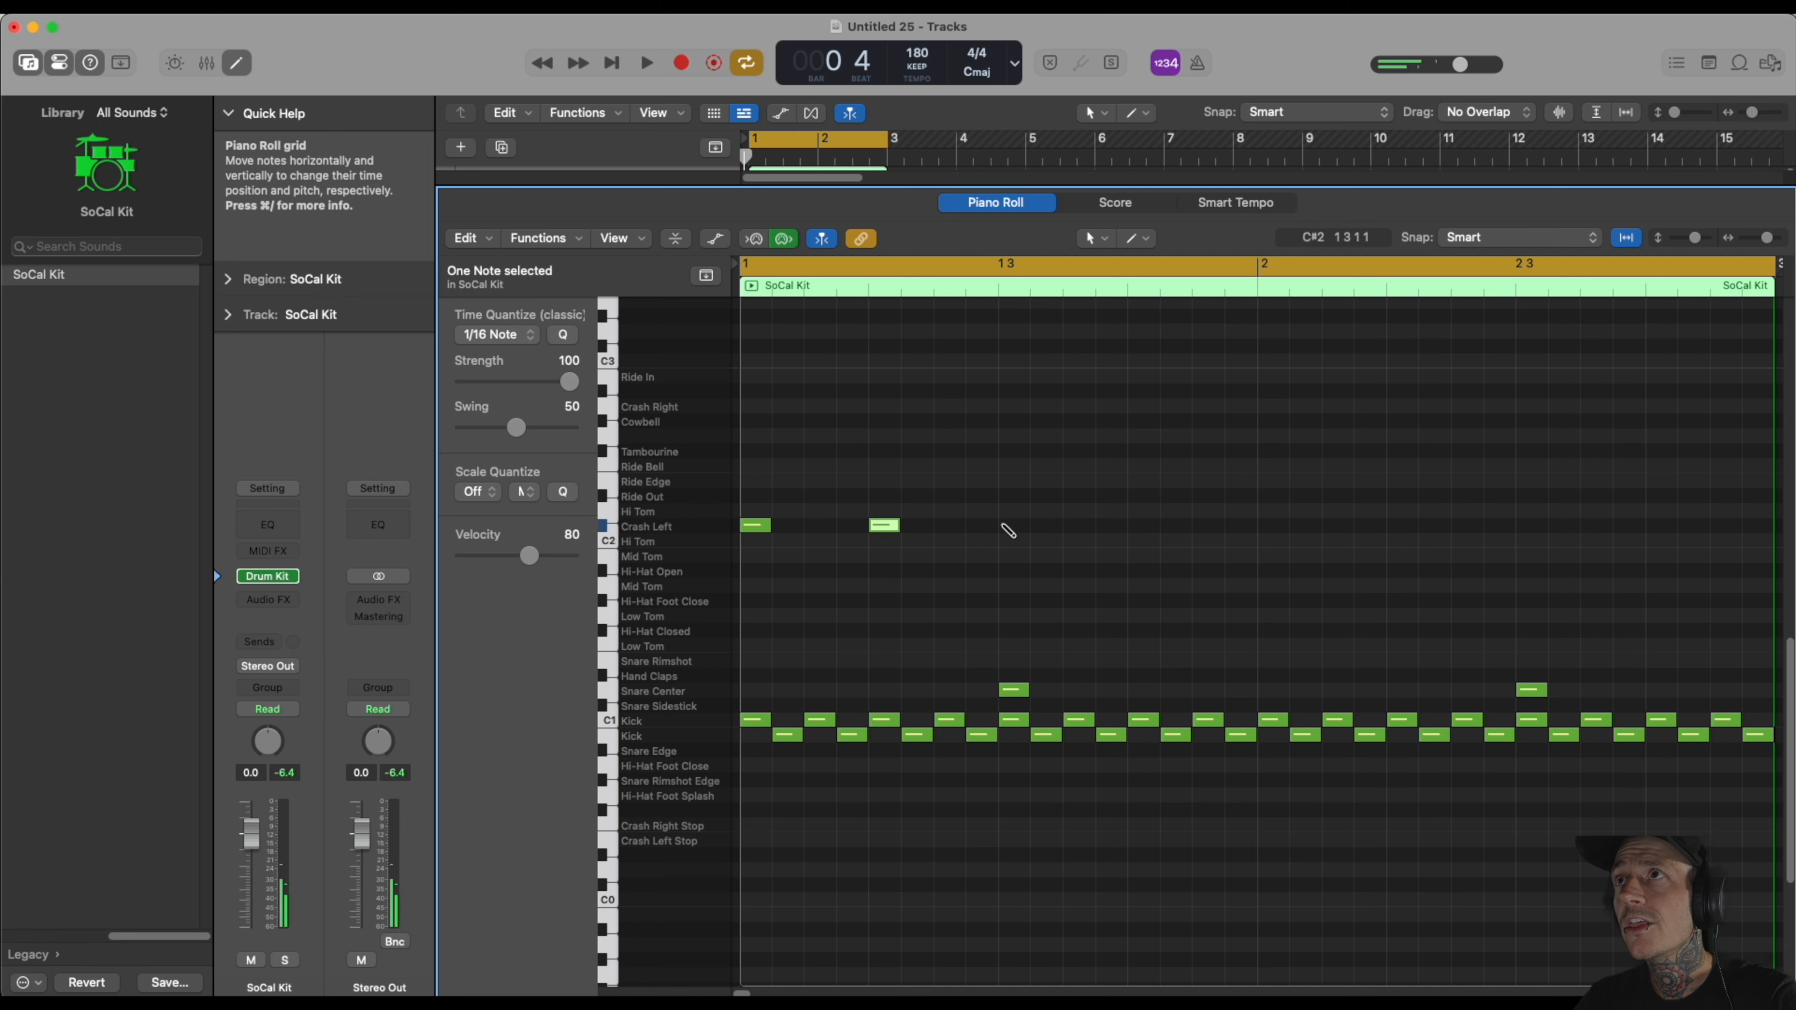
left_click(1142, 526)
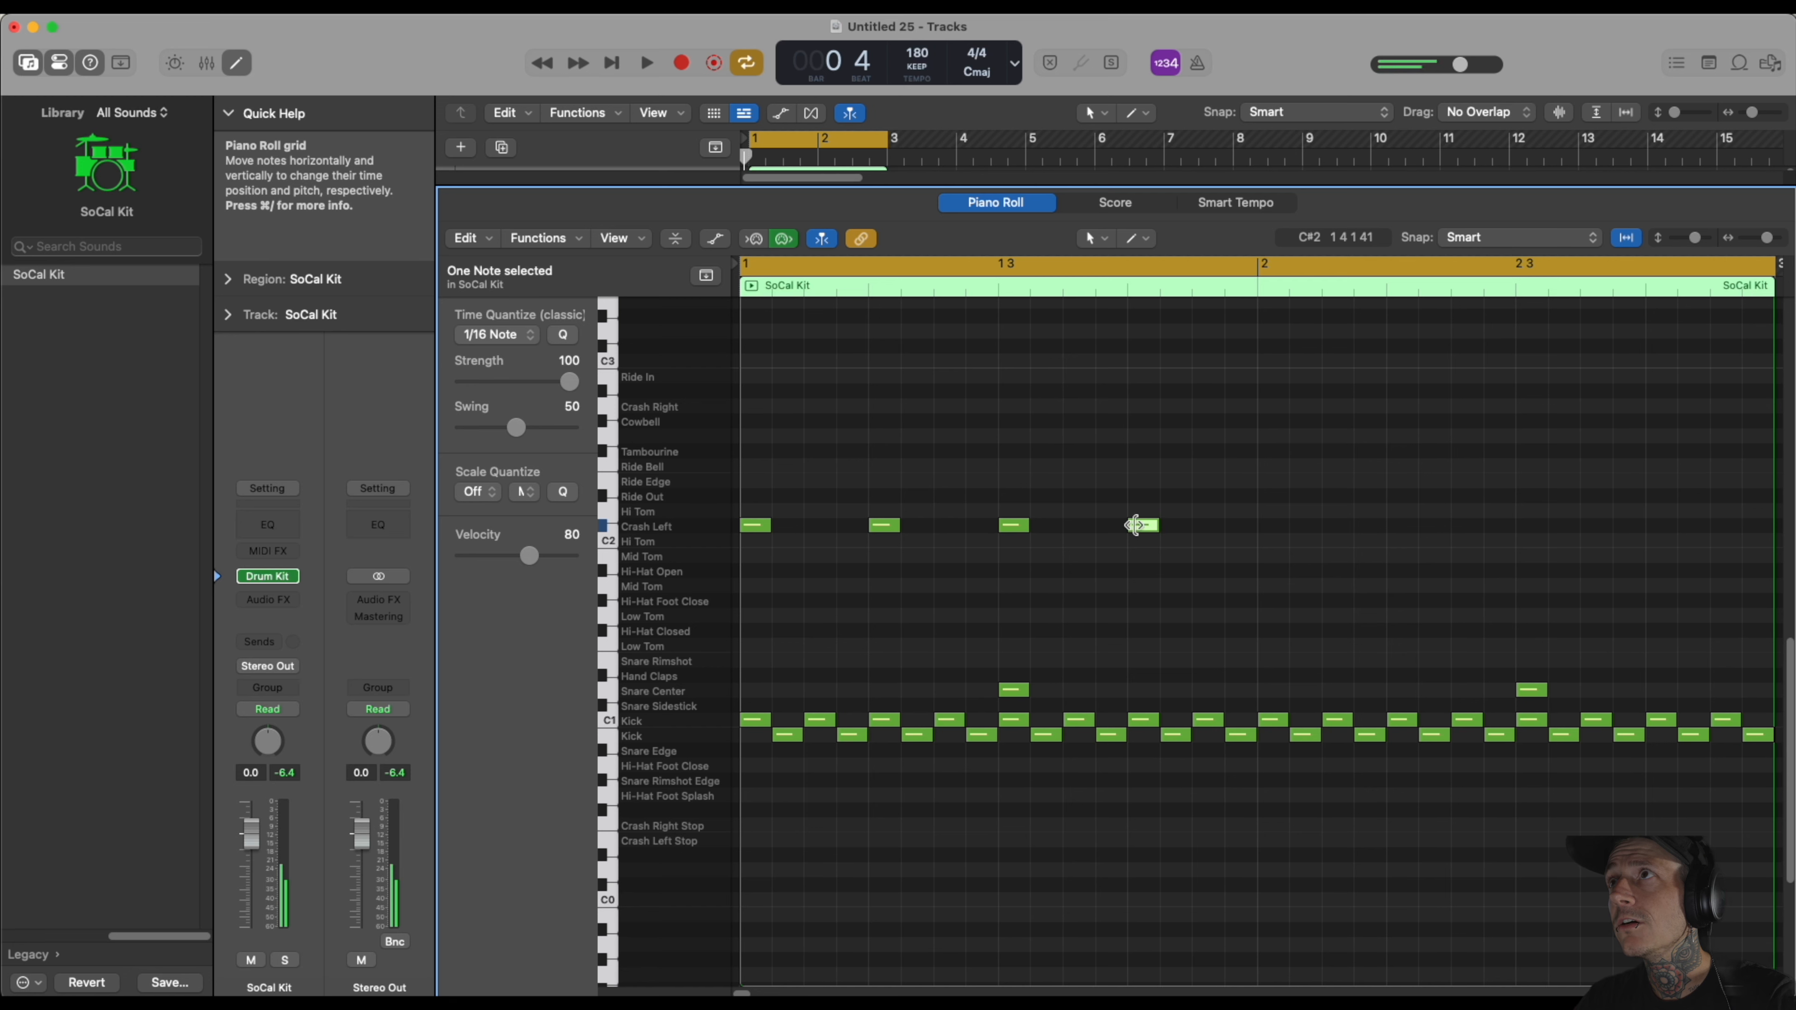
left_click(1271, 526)
left_click(1400, 525)
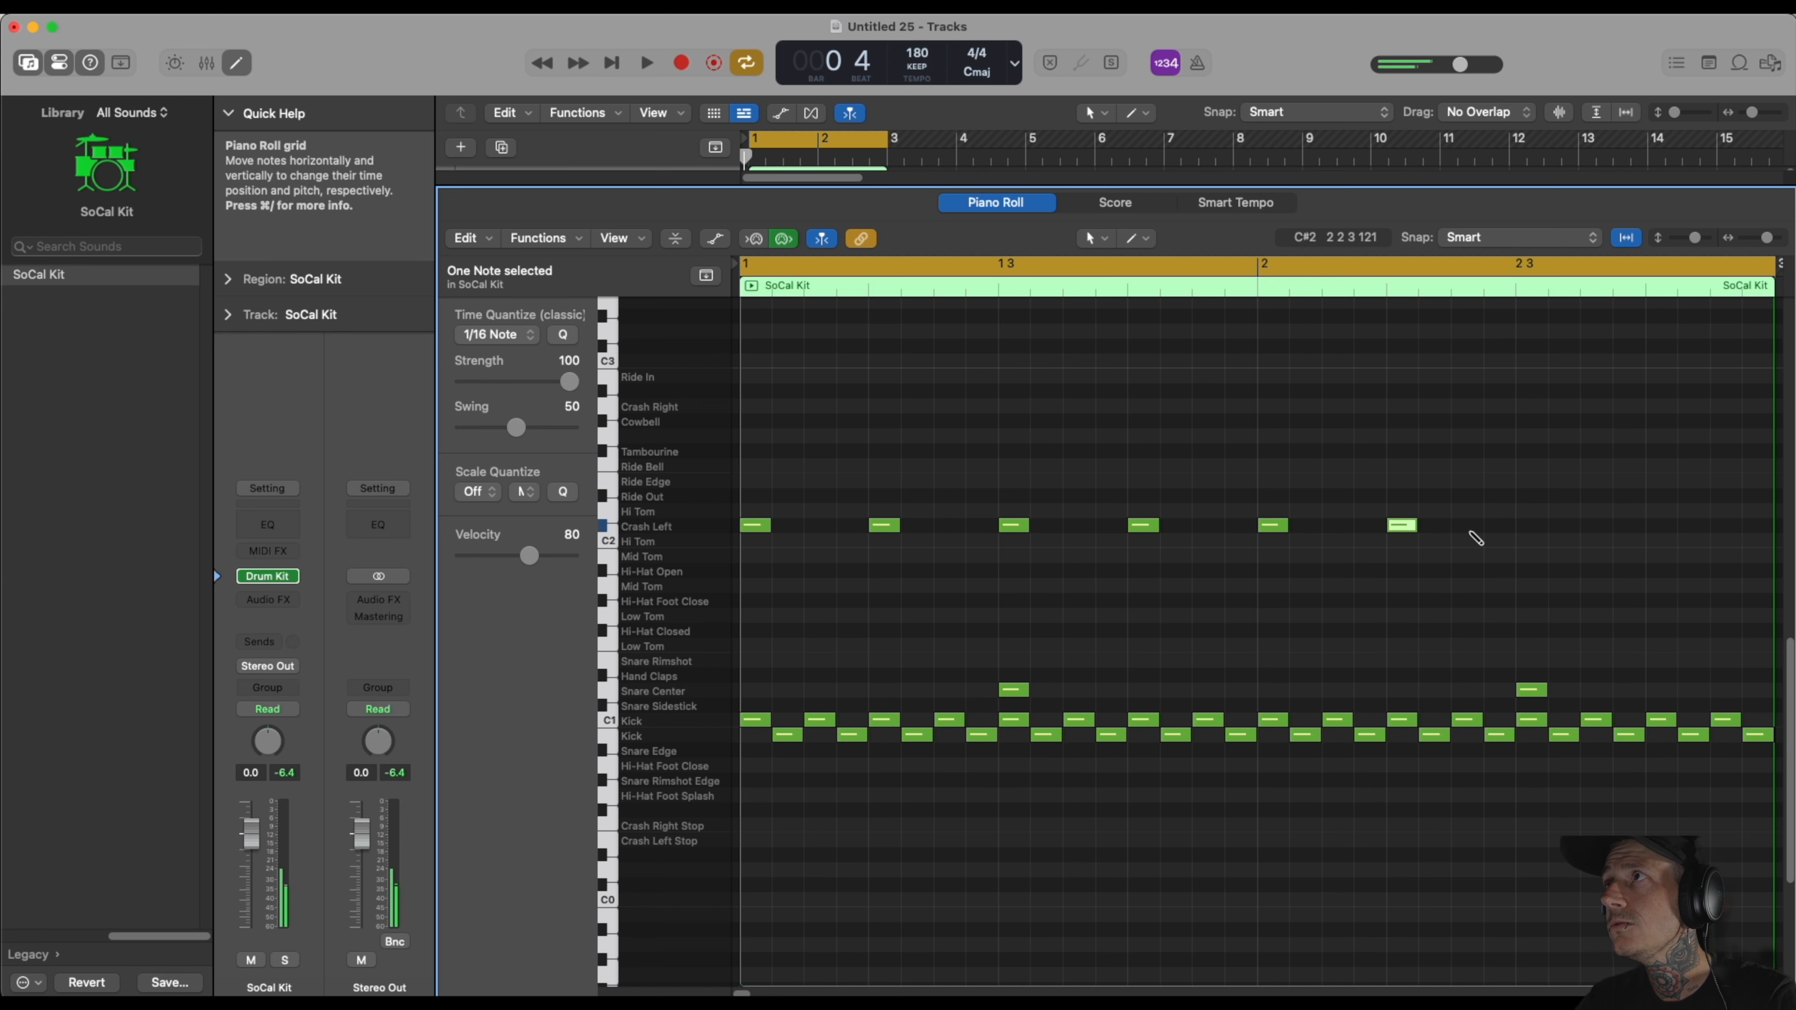
left_click(1521, 525)
scroll(1521, 525, "right", 2)
left_click(1544, 524)
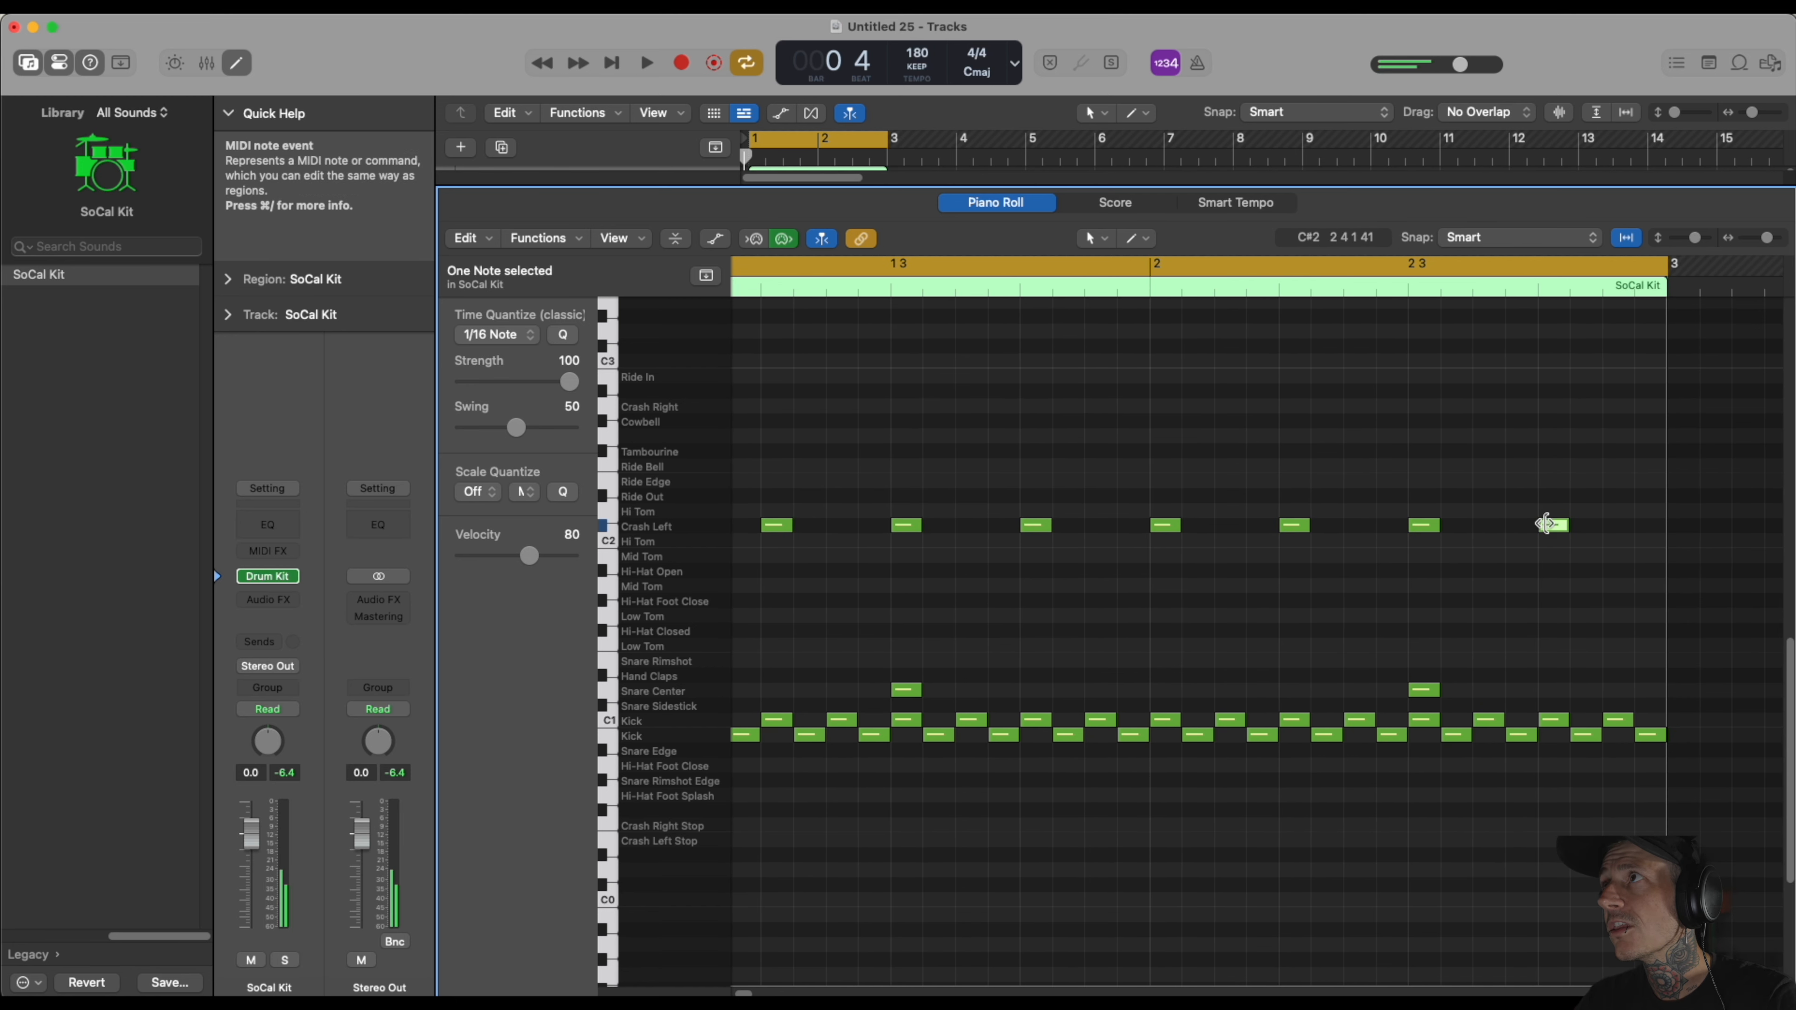
key("space")
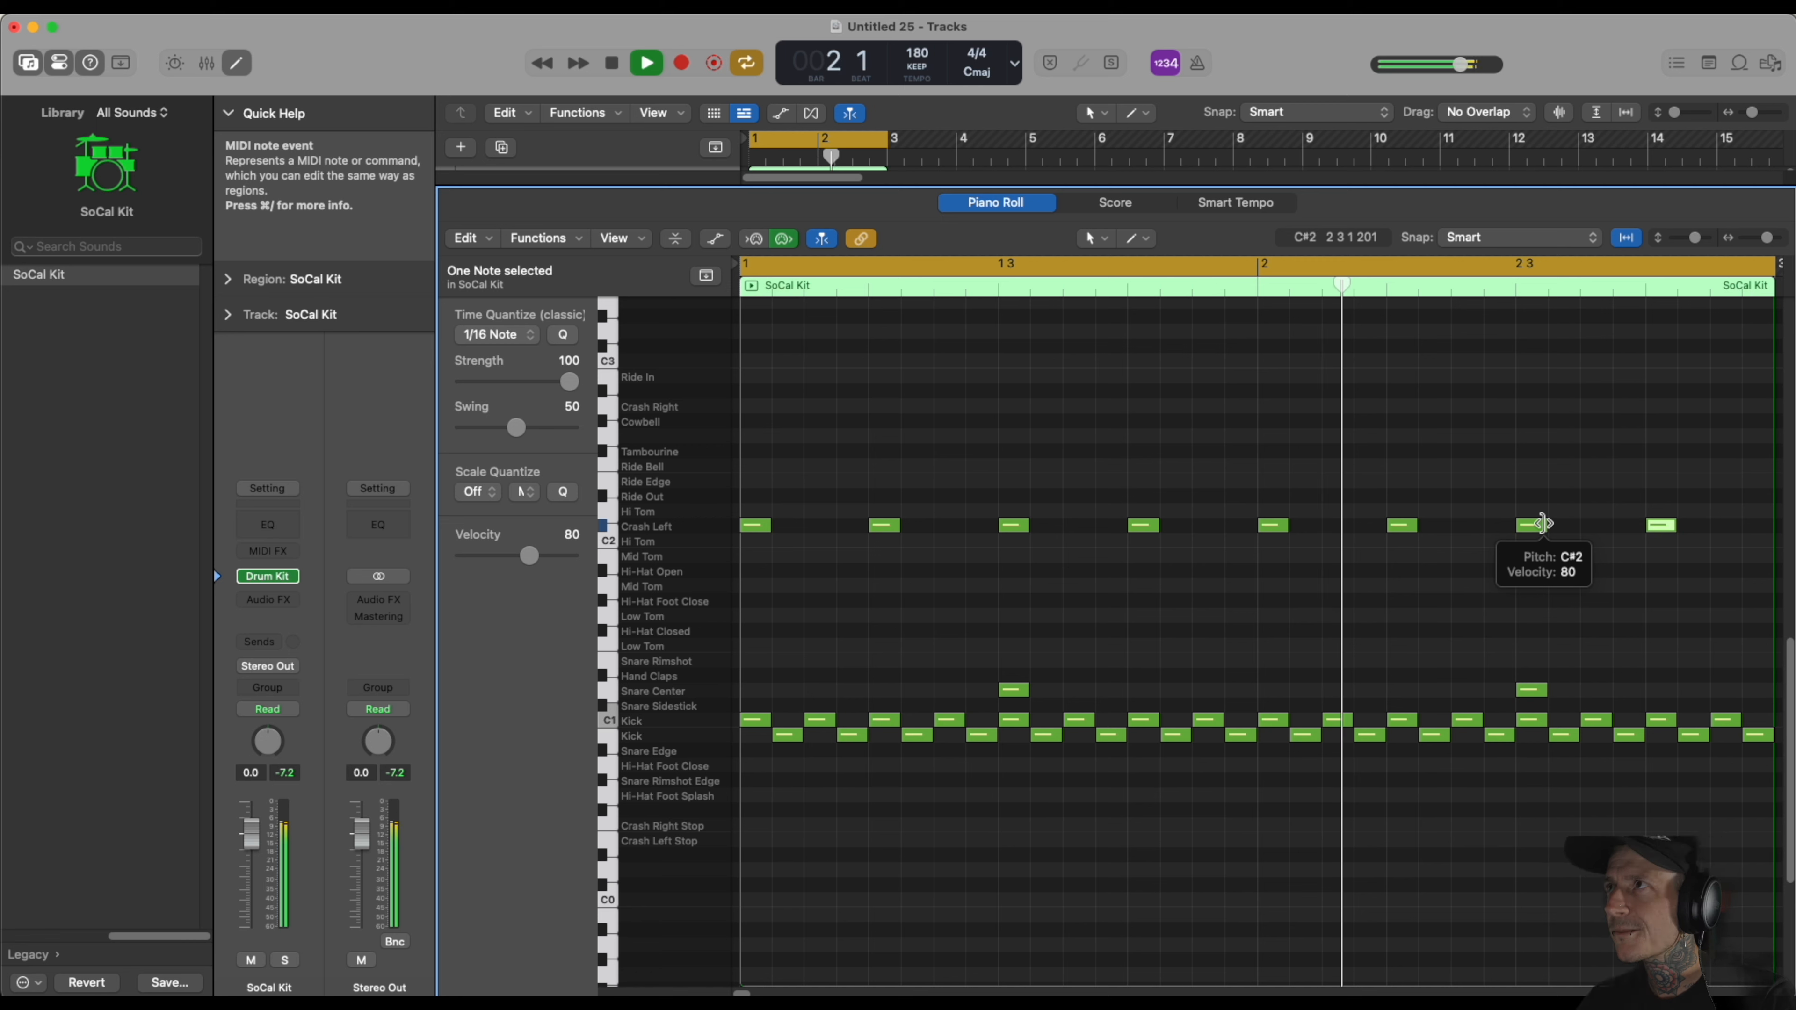
key("space")
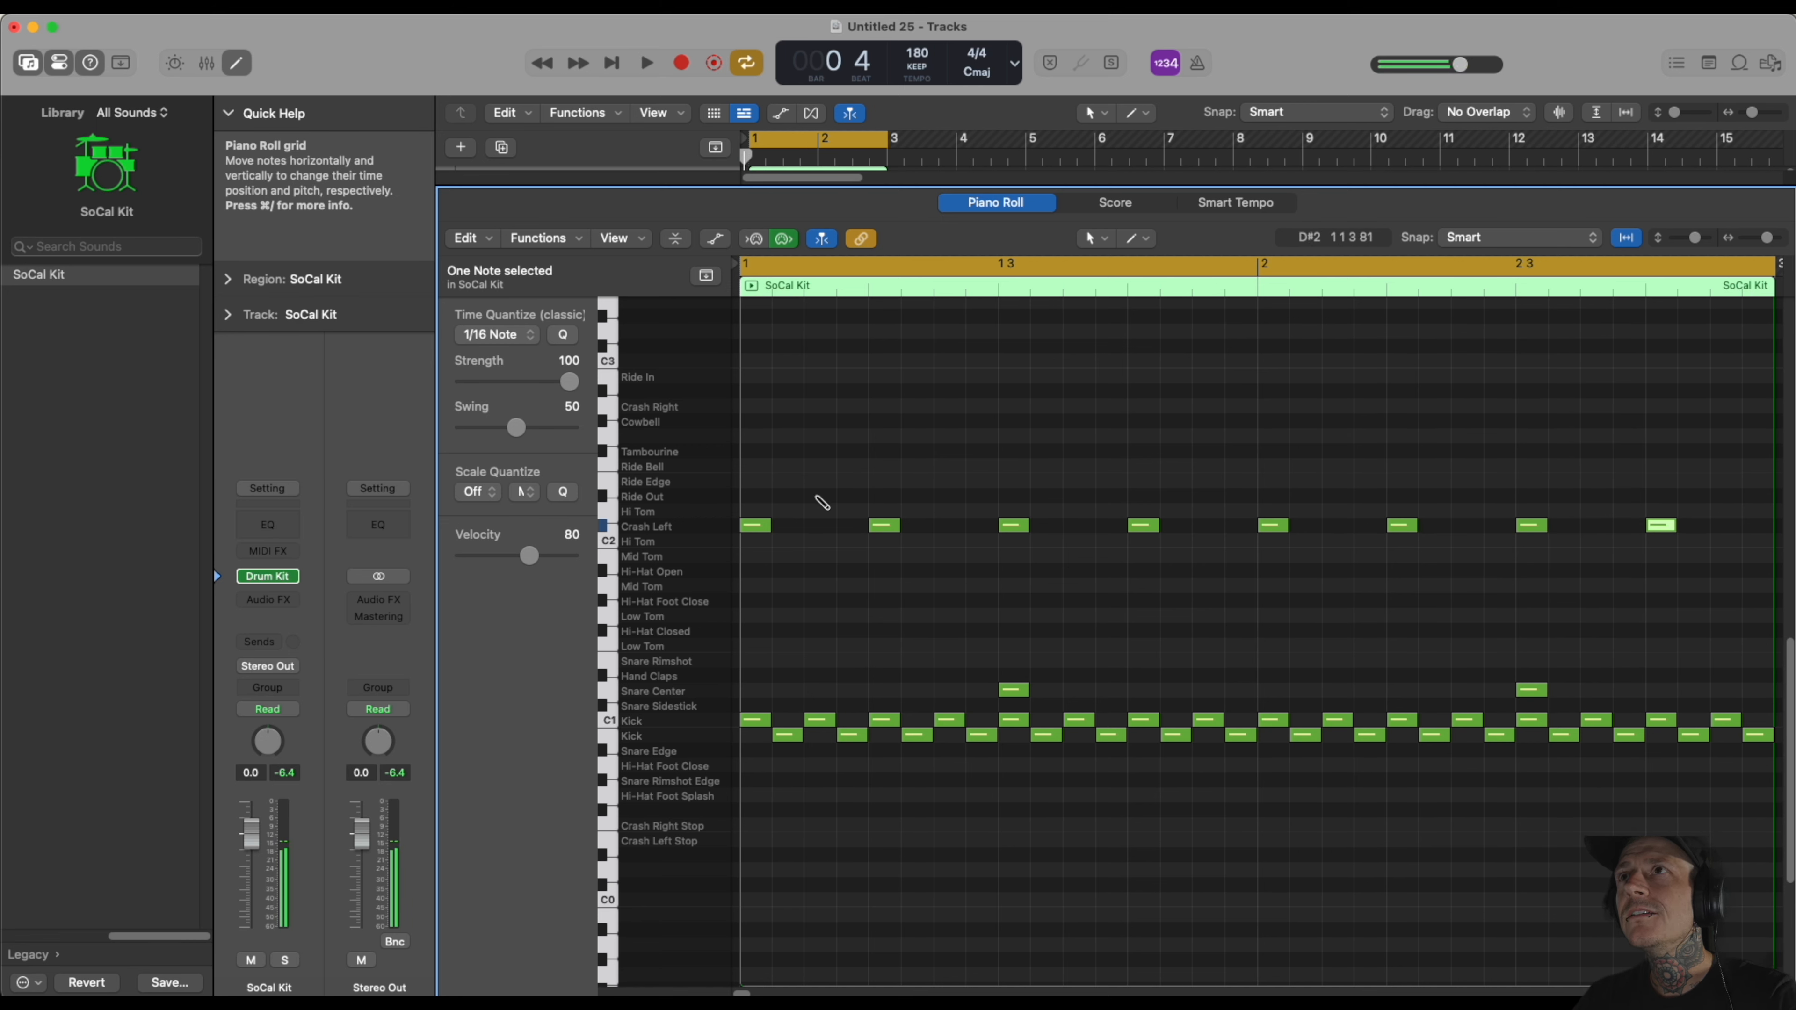
Move the Crash Left notes on beats 2 and 4 of both bars up to Ride Out and play back the loop.
left_click_drag(880, 525, 880, 495)
key("space")
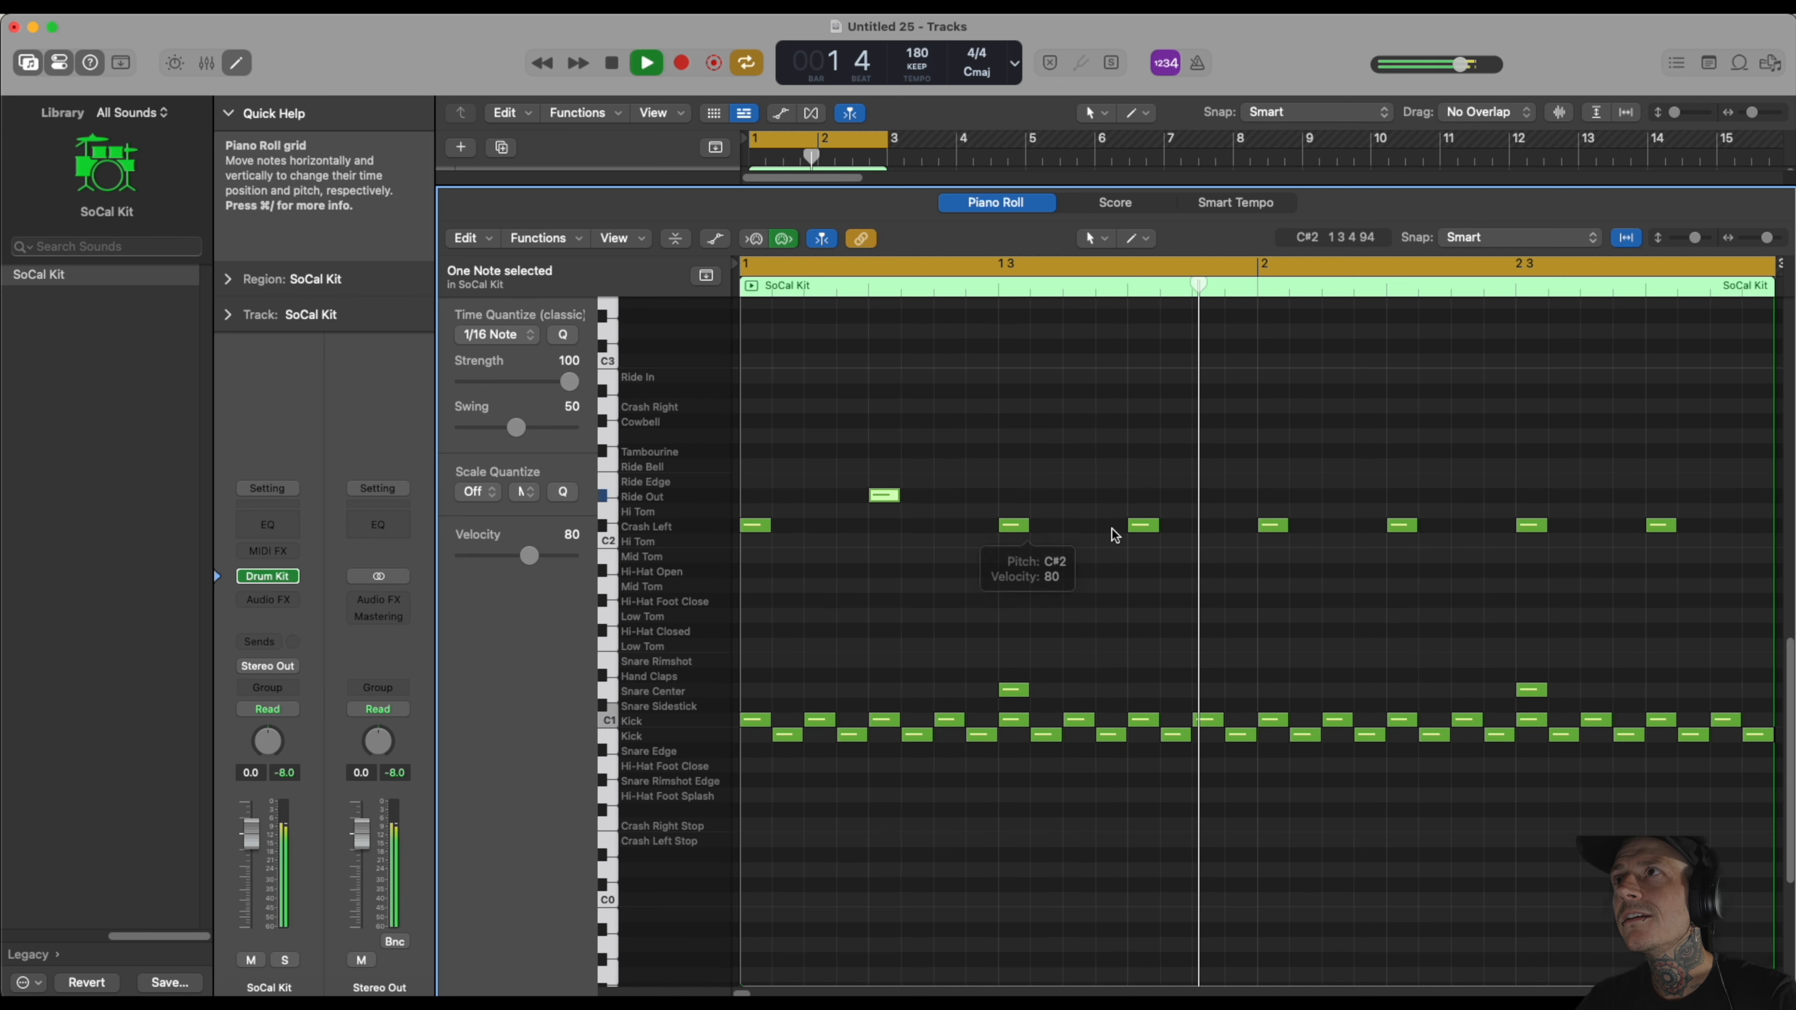
key("space")
left_click_drag(1146, 525, 1145, 497)
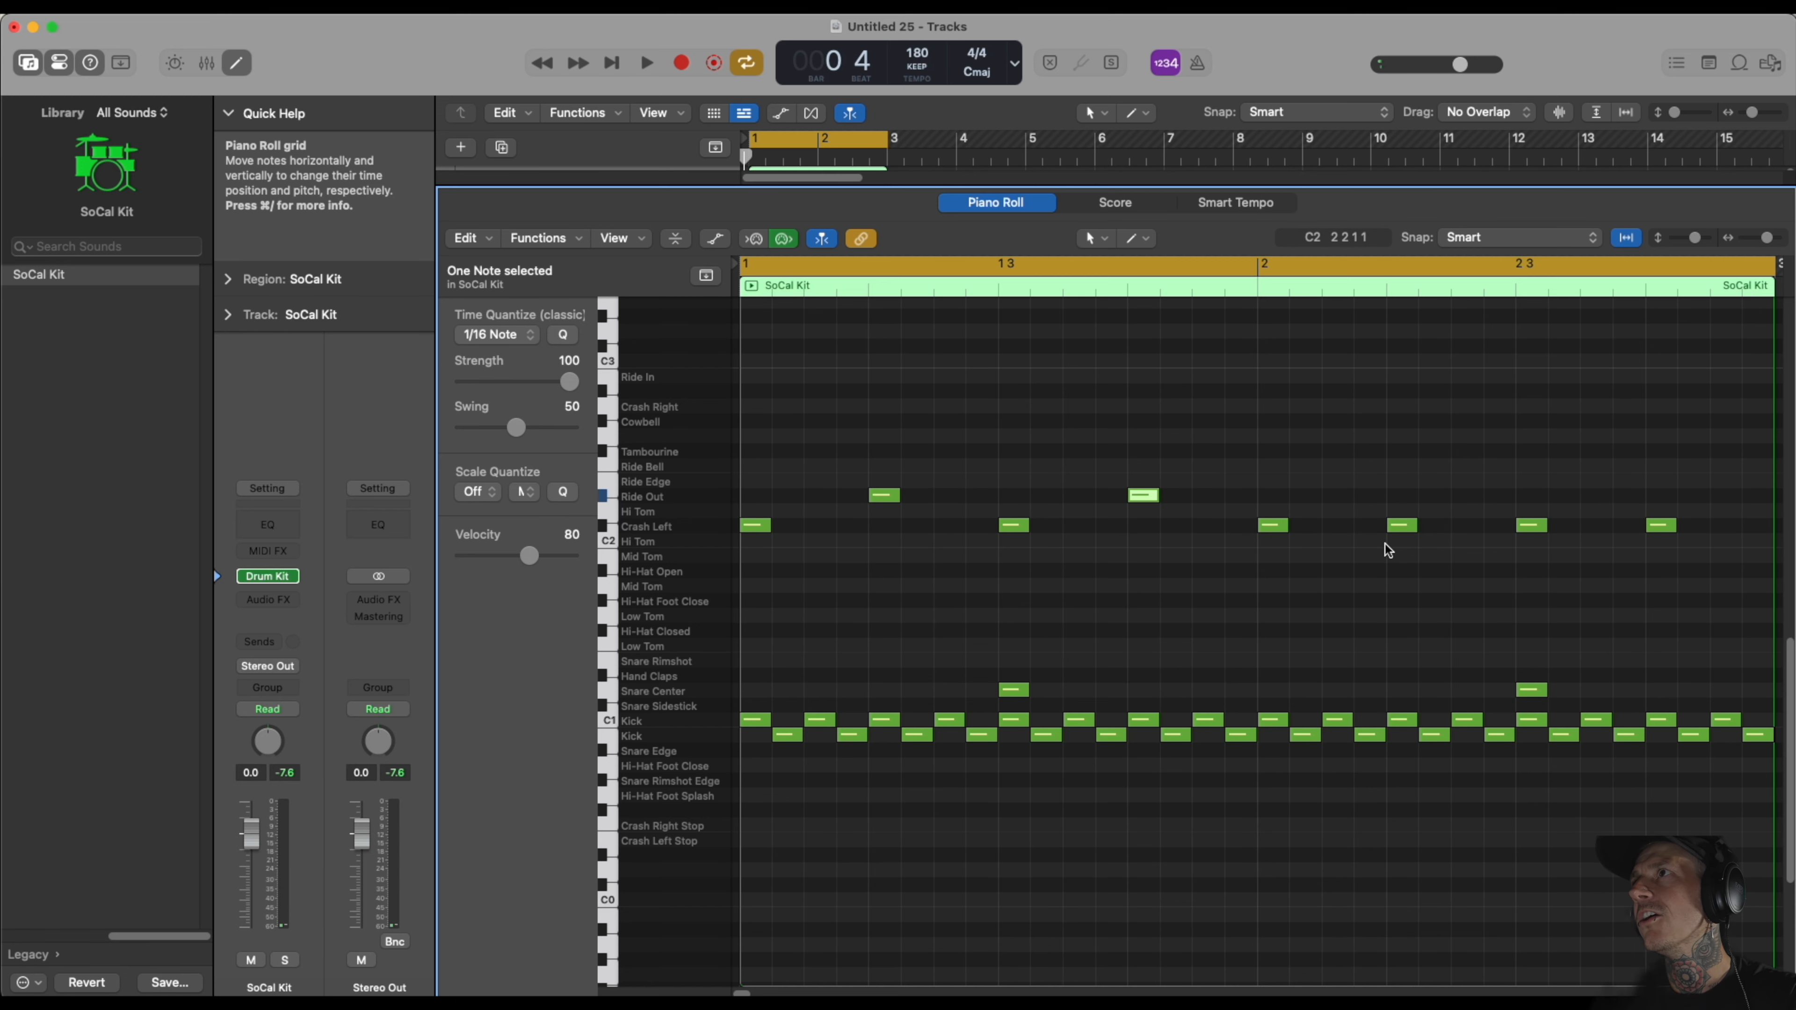
left_click_drag(1400, 526, 1401, 503)
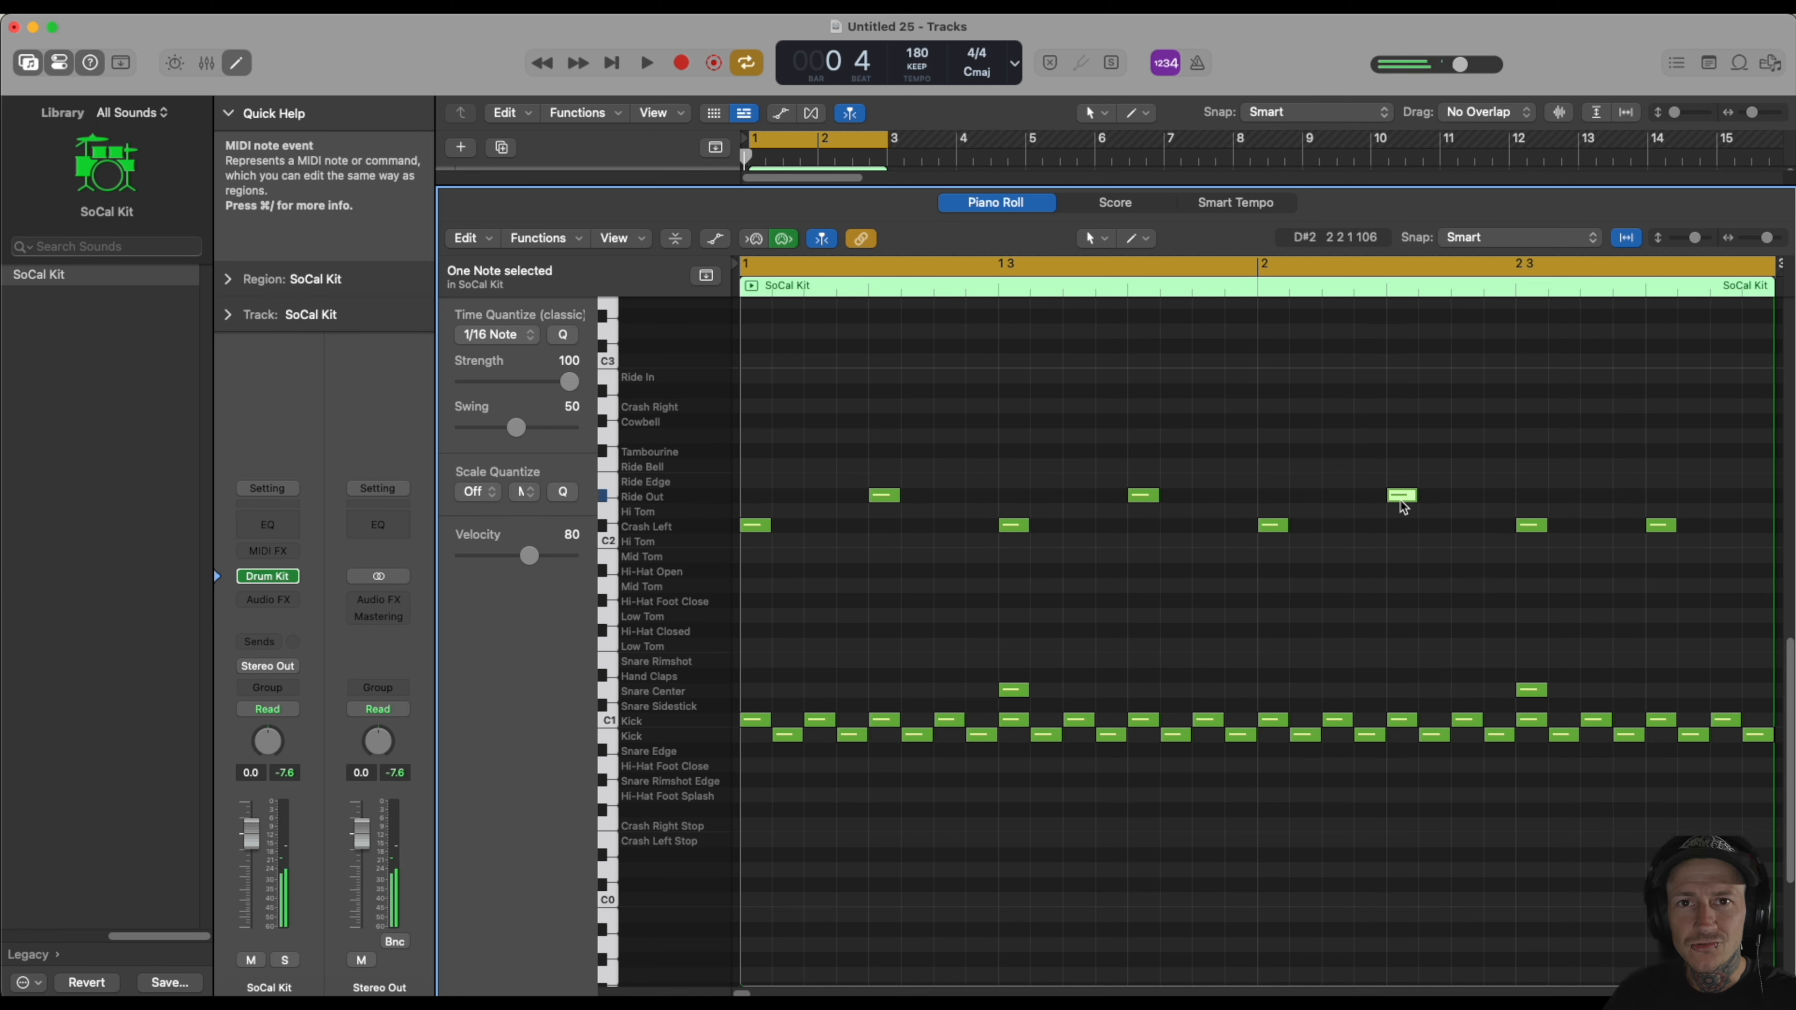
left_click(1402, 504)
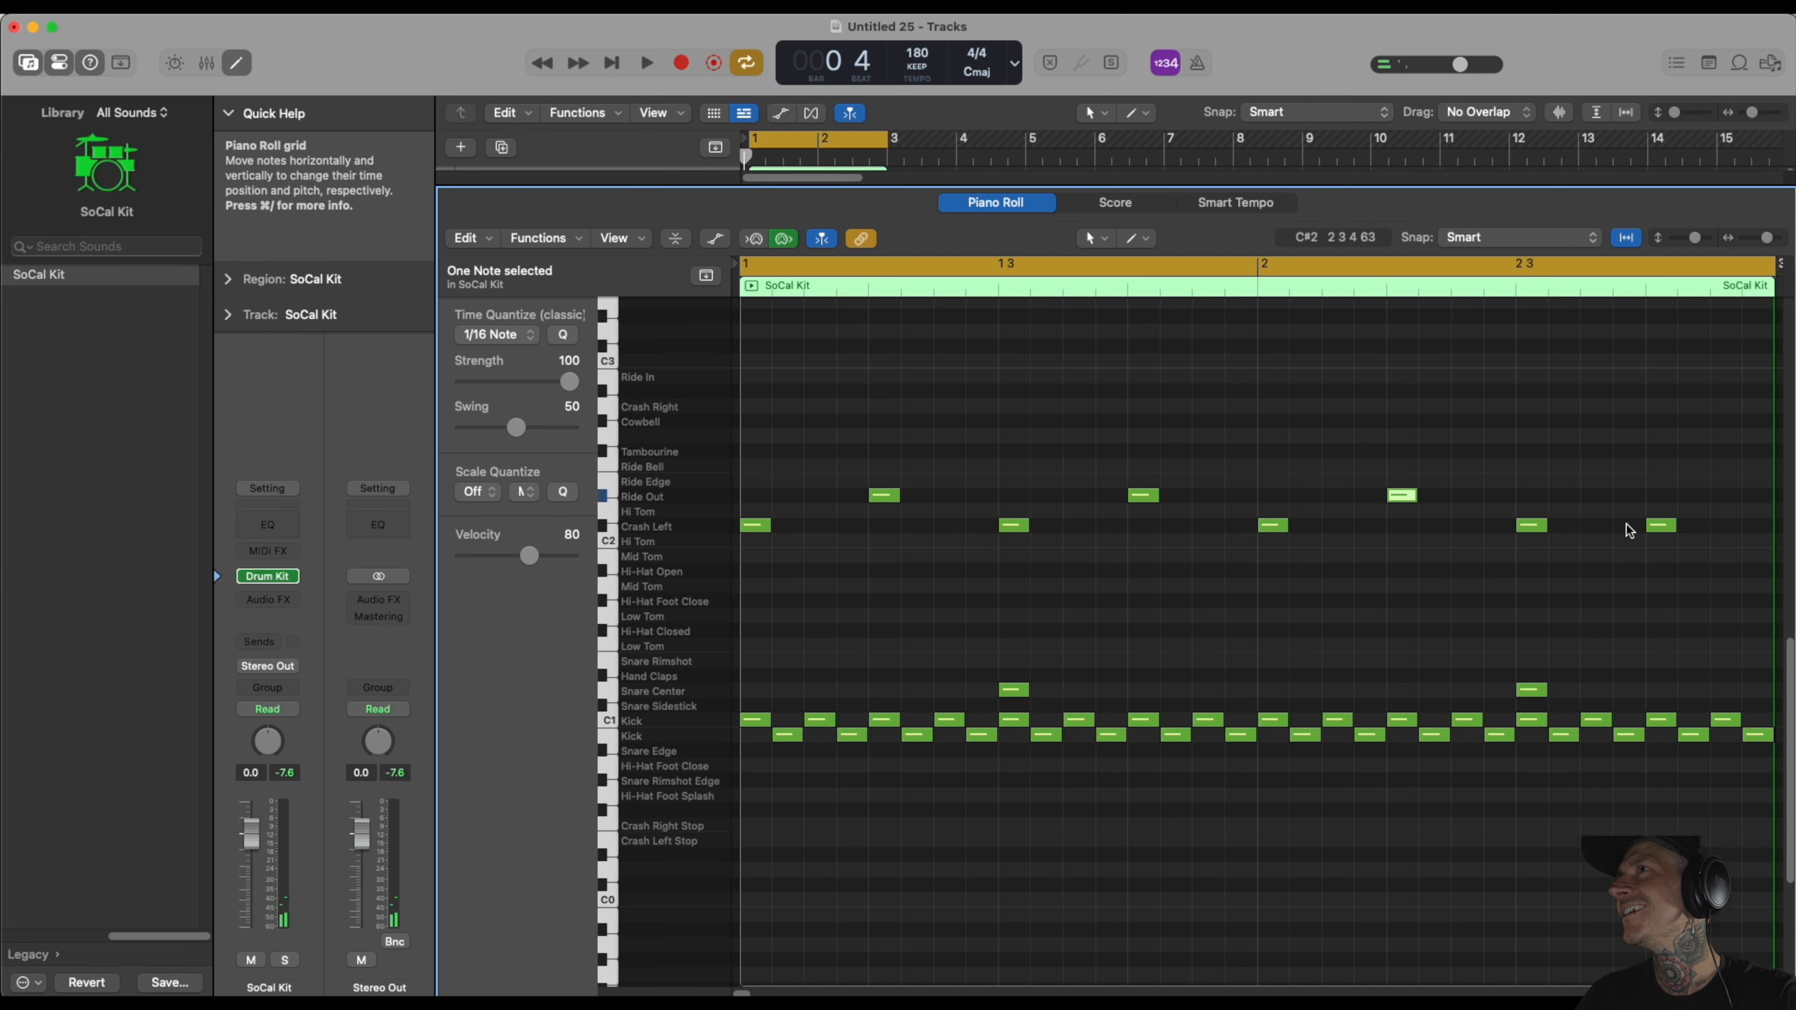
left_click_drag(1658, 526, 1659, 499)
left_click(1659, 499)
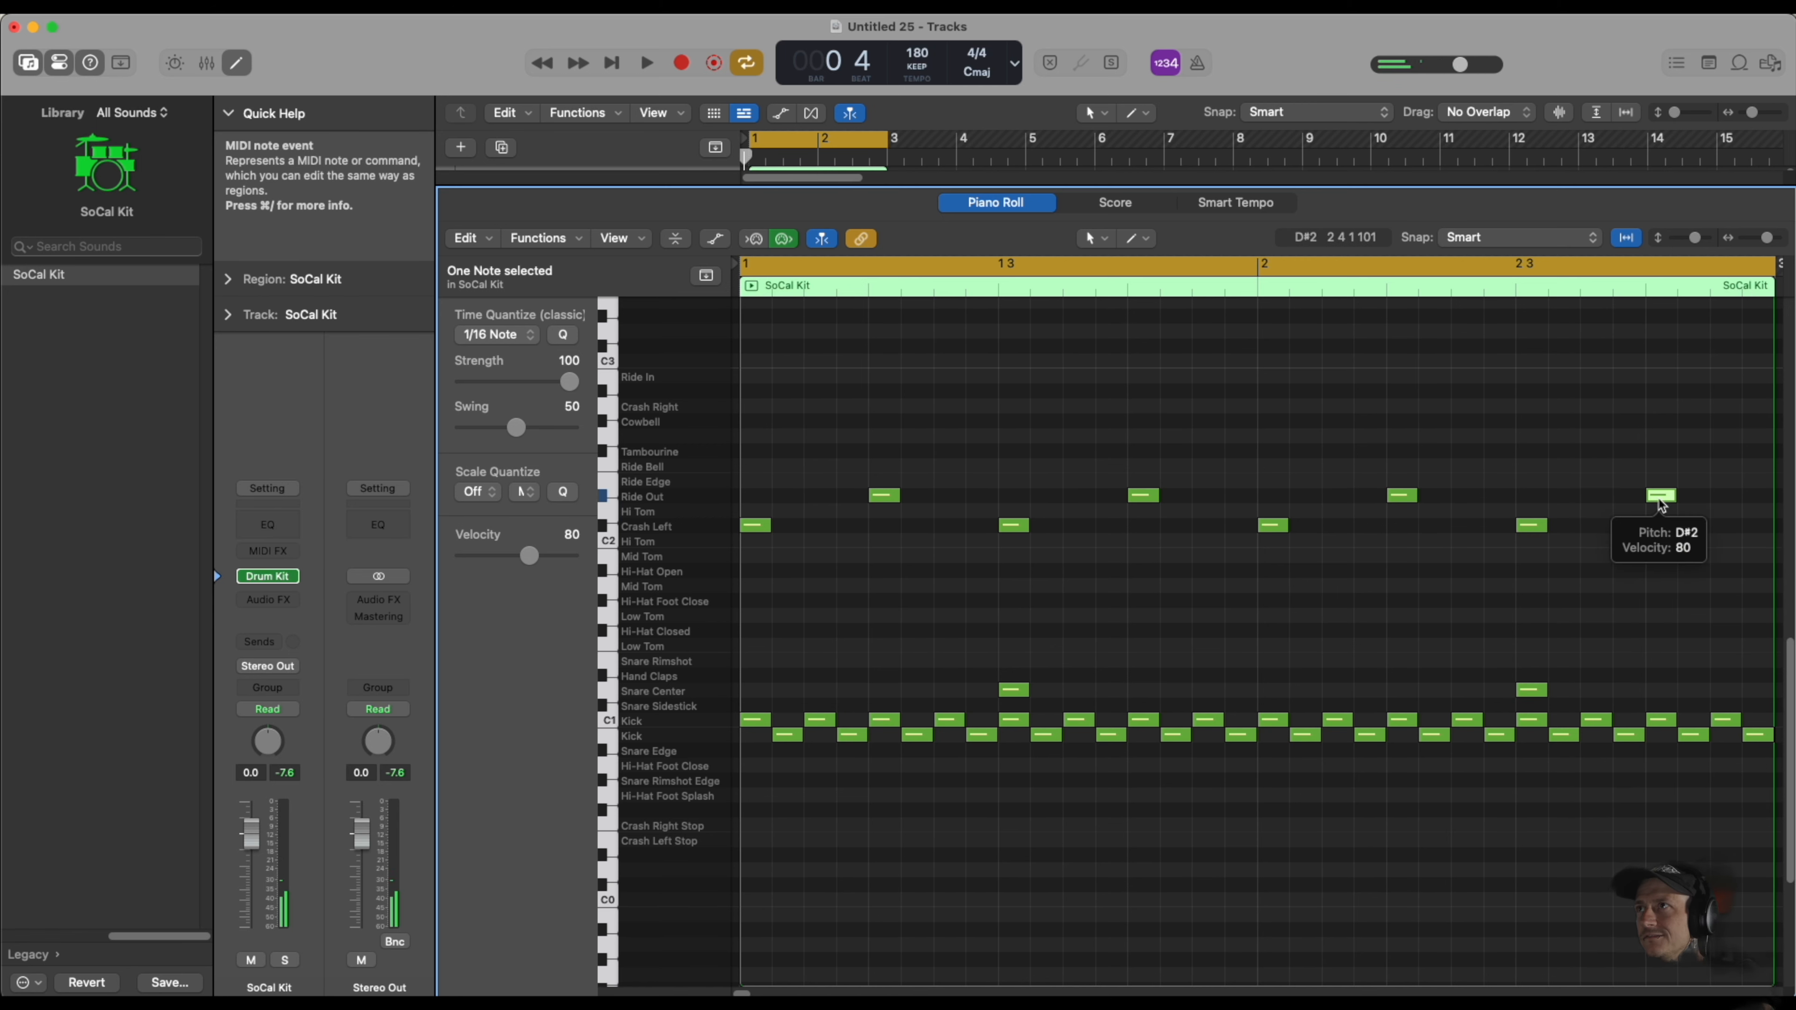
key("space")
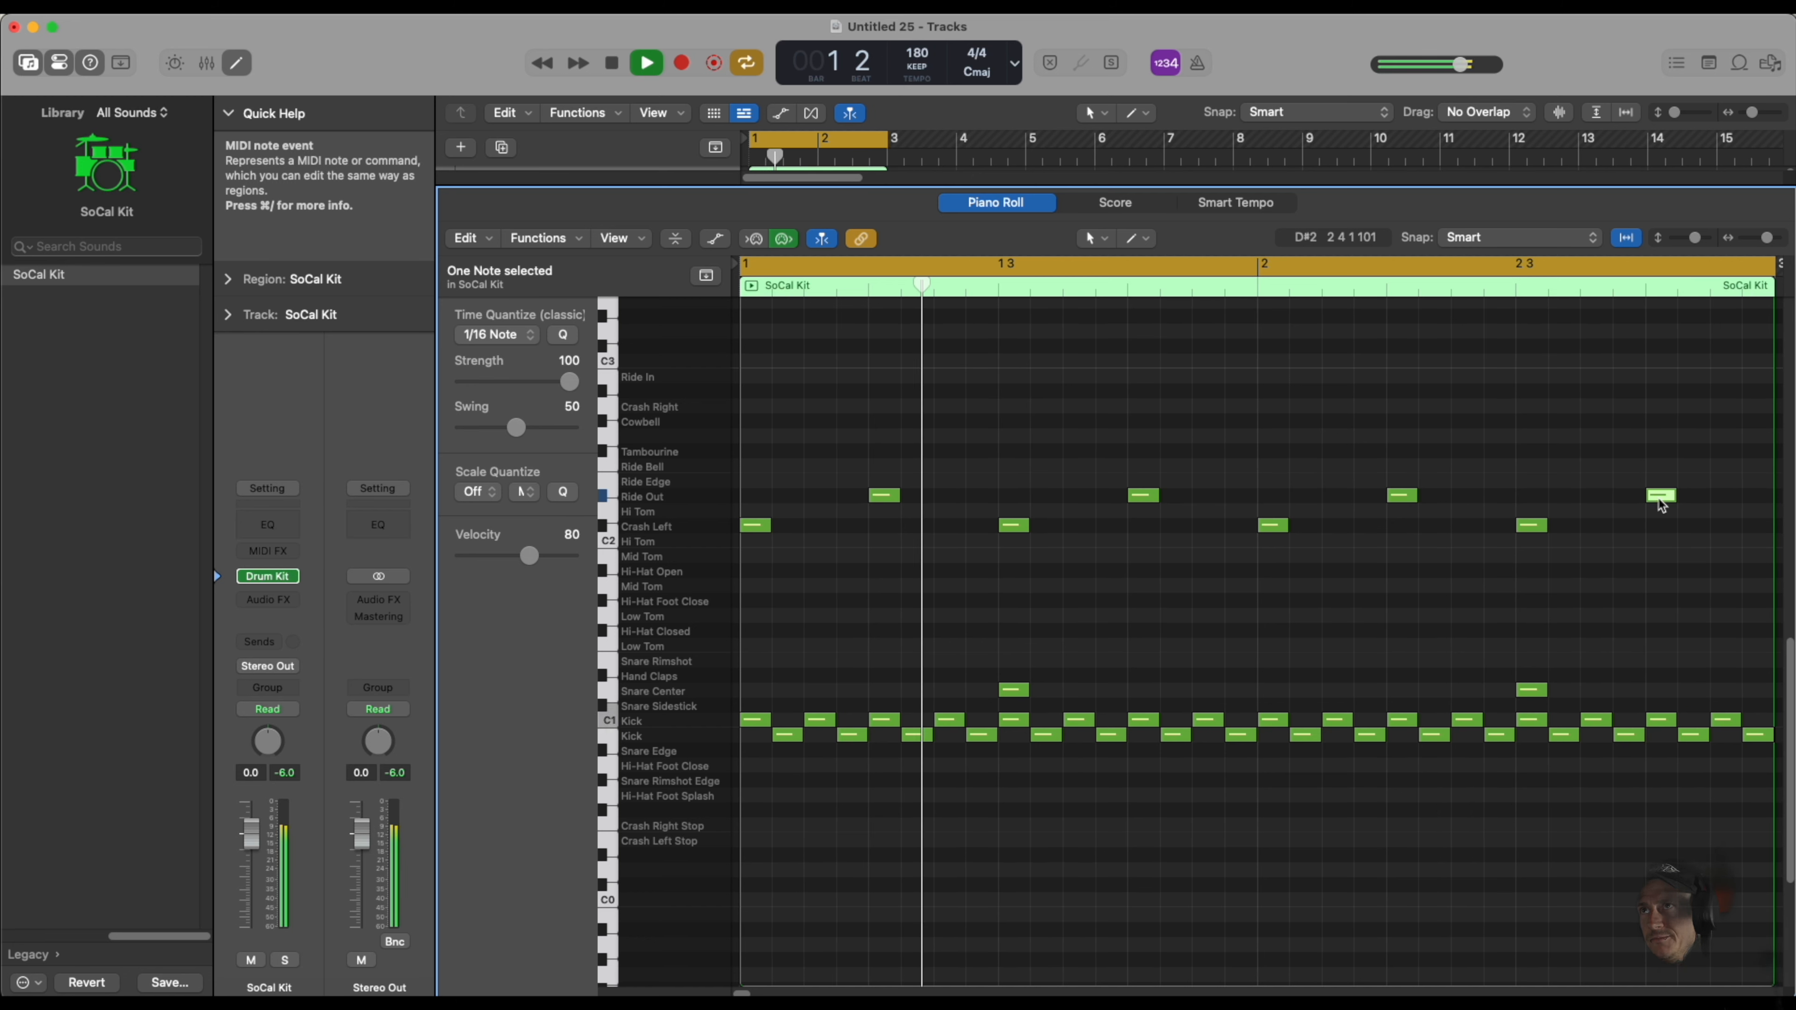
key("space")
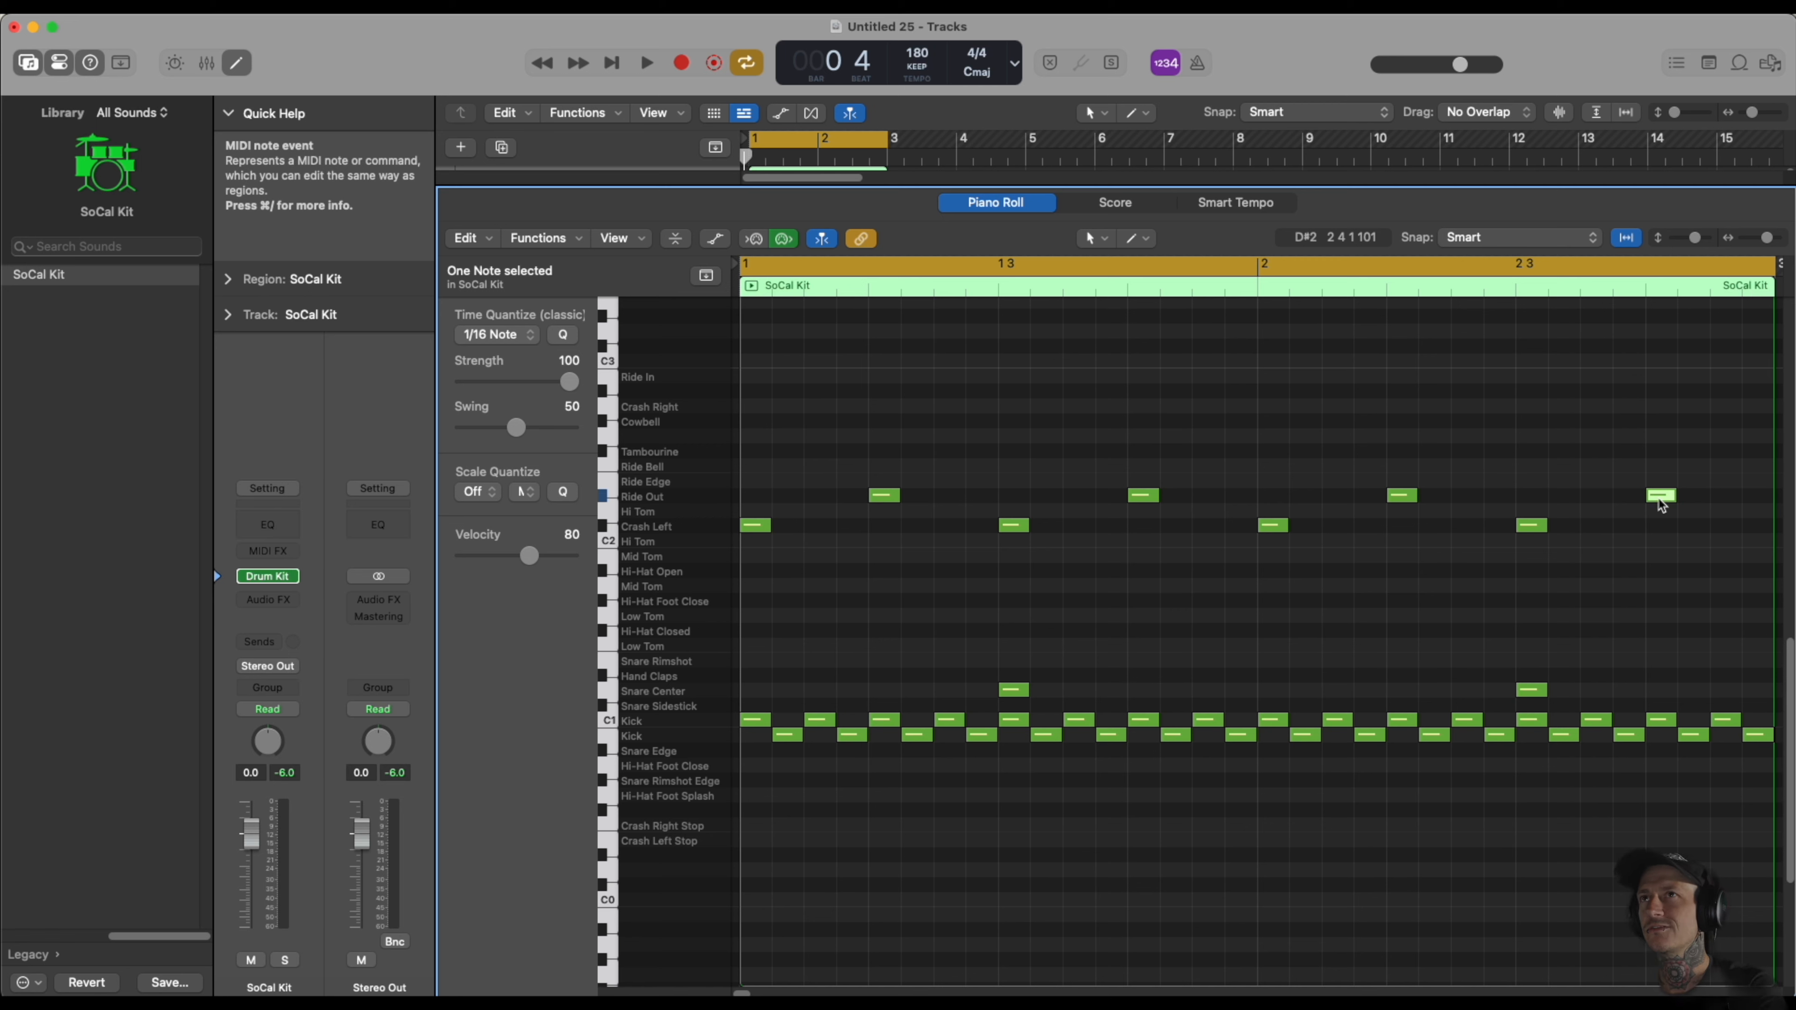
Play back the two-bar loop, and collapse and reopen the Piano Roll for the SoCal Kit region.
key("space")
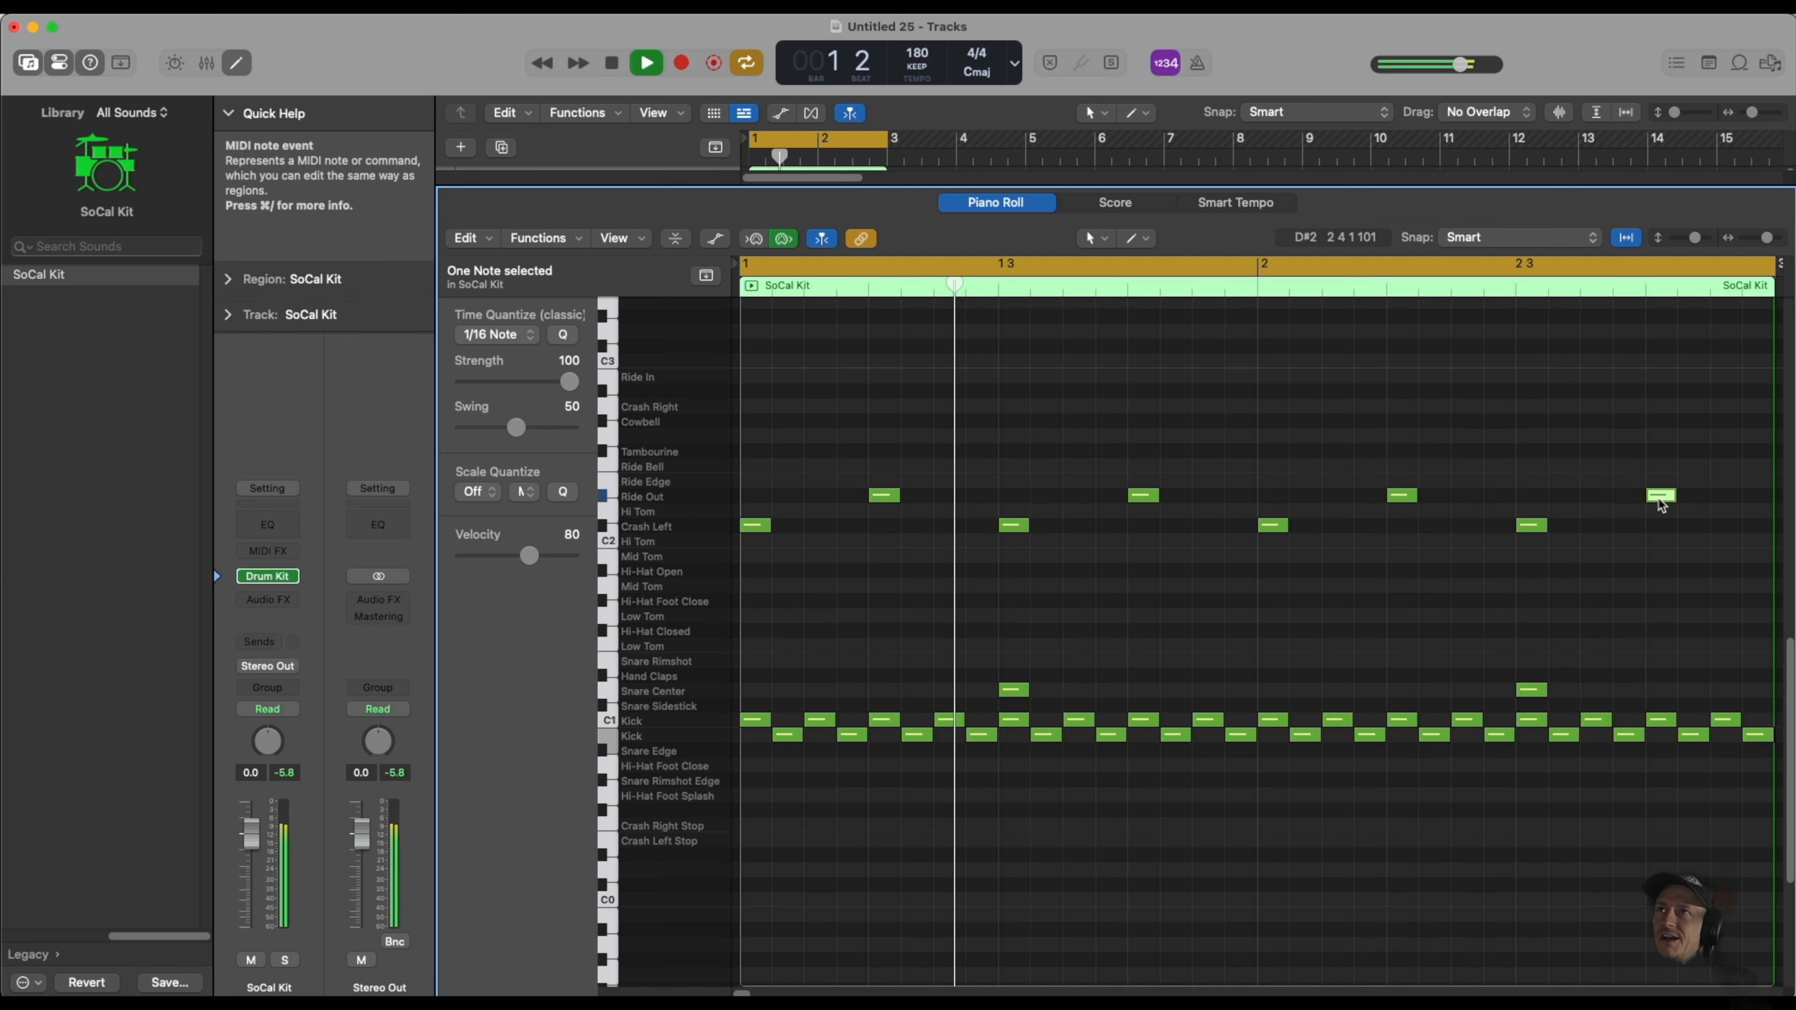
key("space")
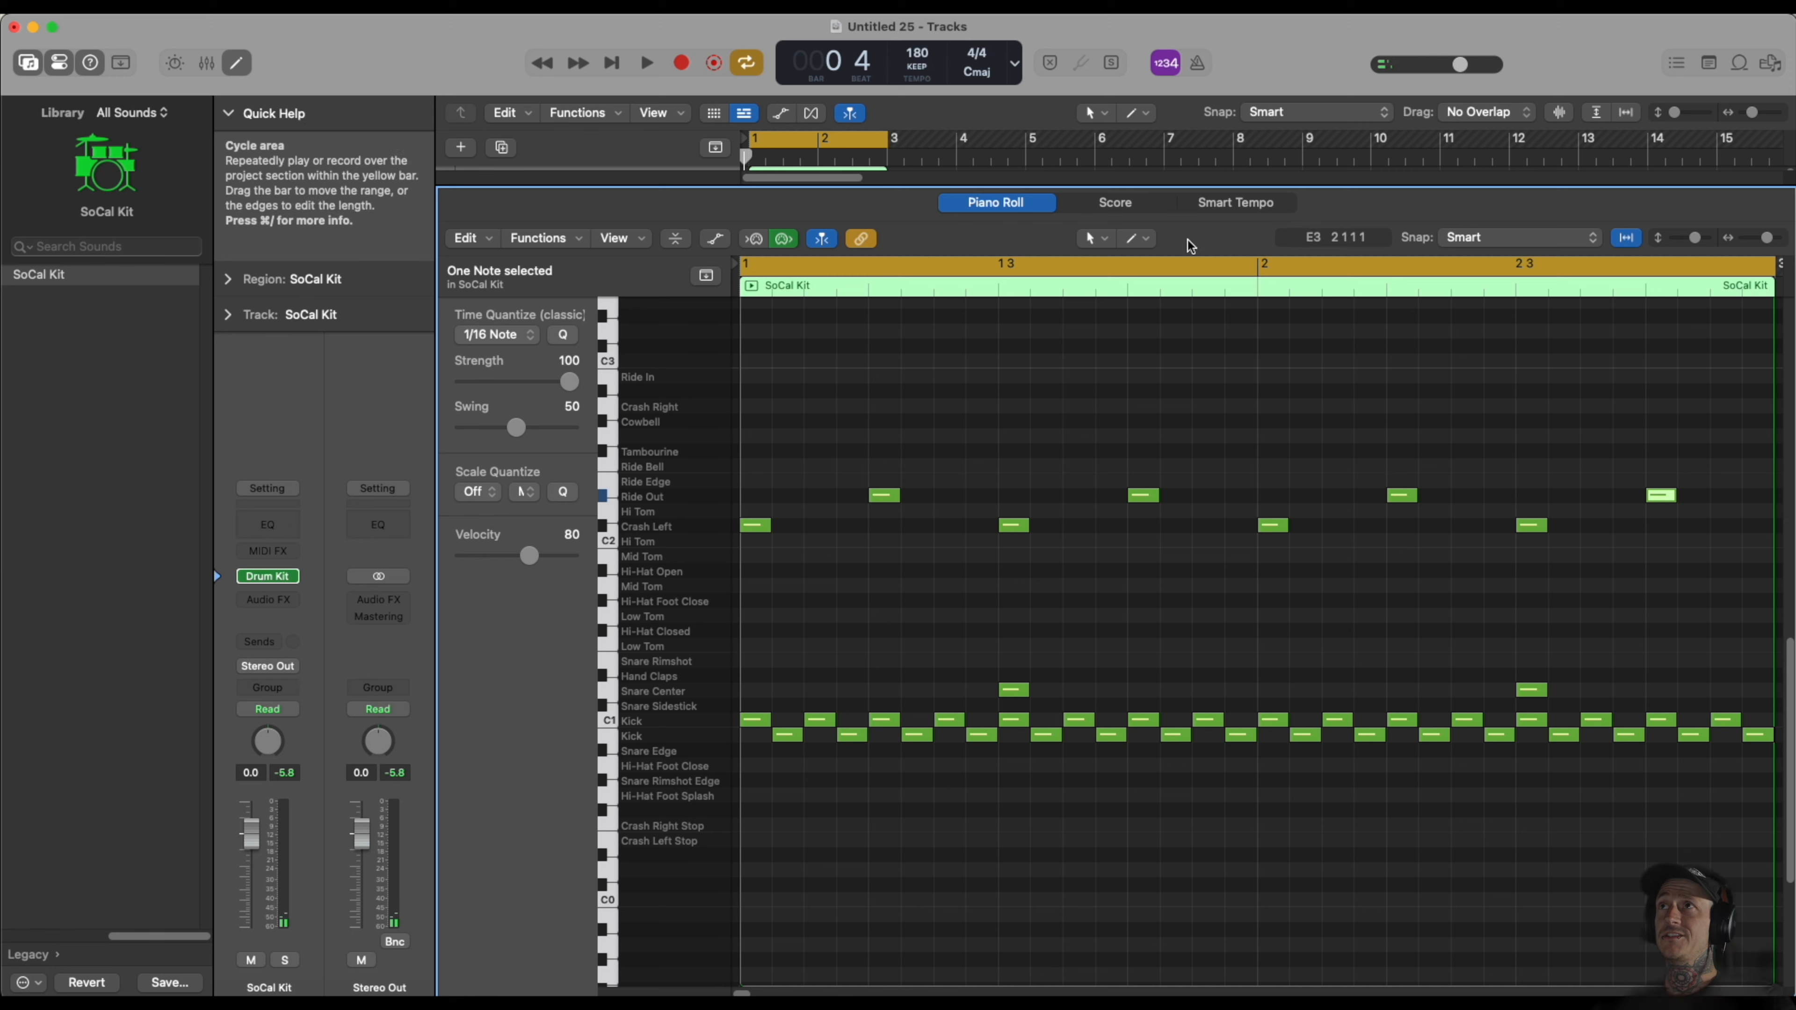
left_click_drag(1126, 187, 1103, 994)
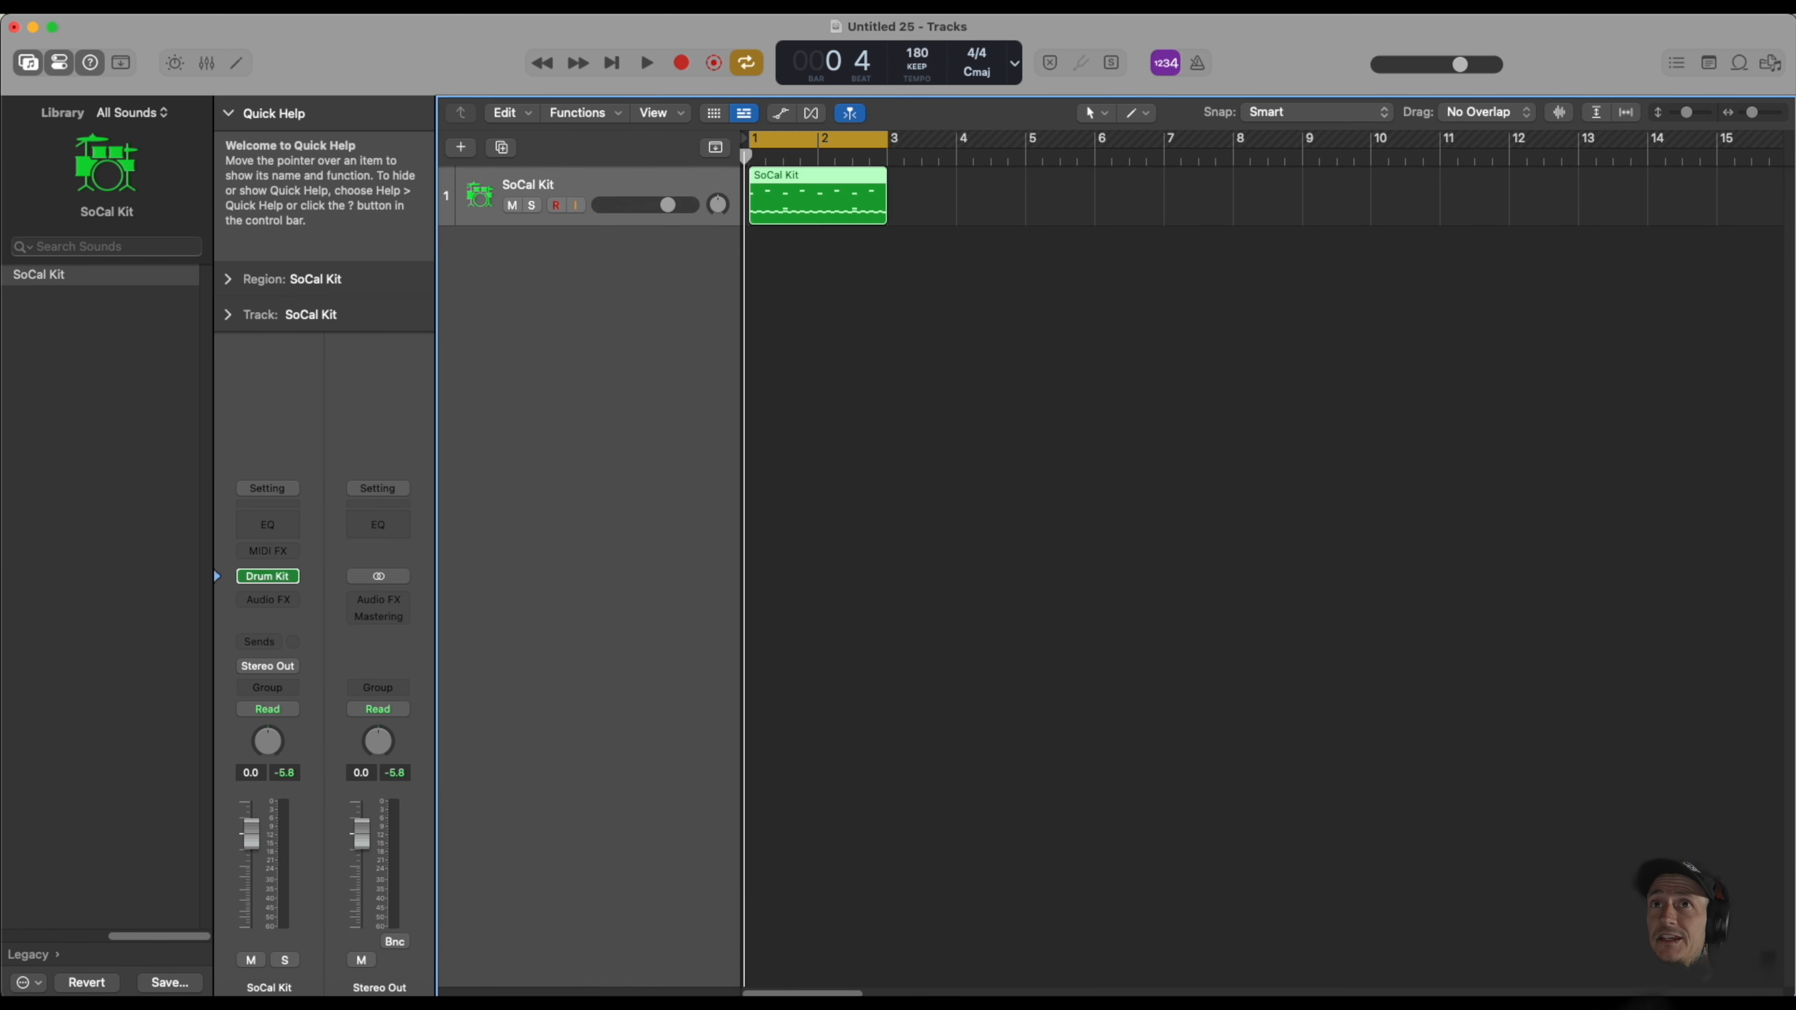
double_click(818, 180)
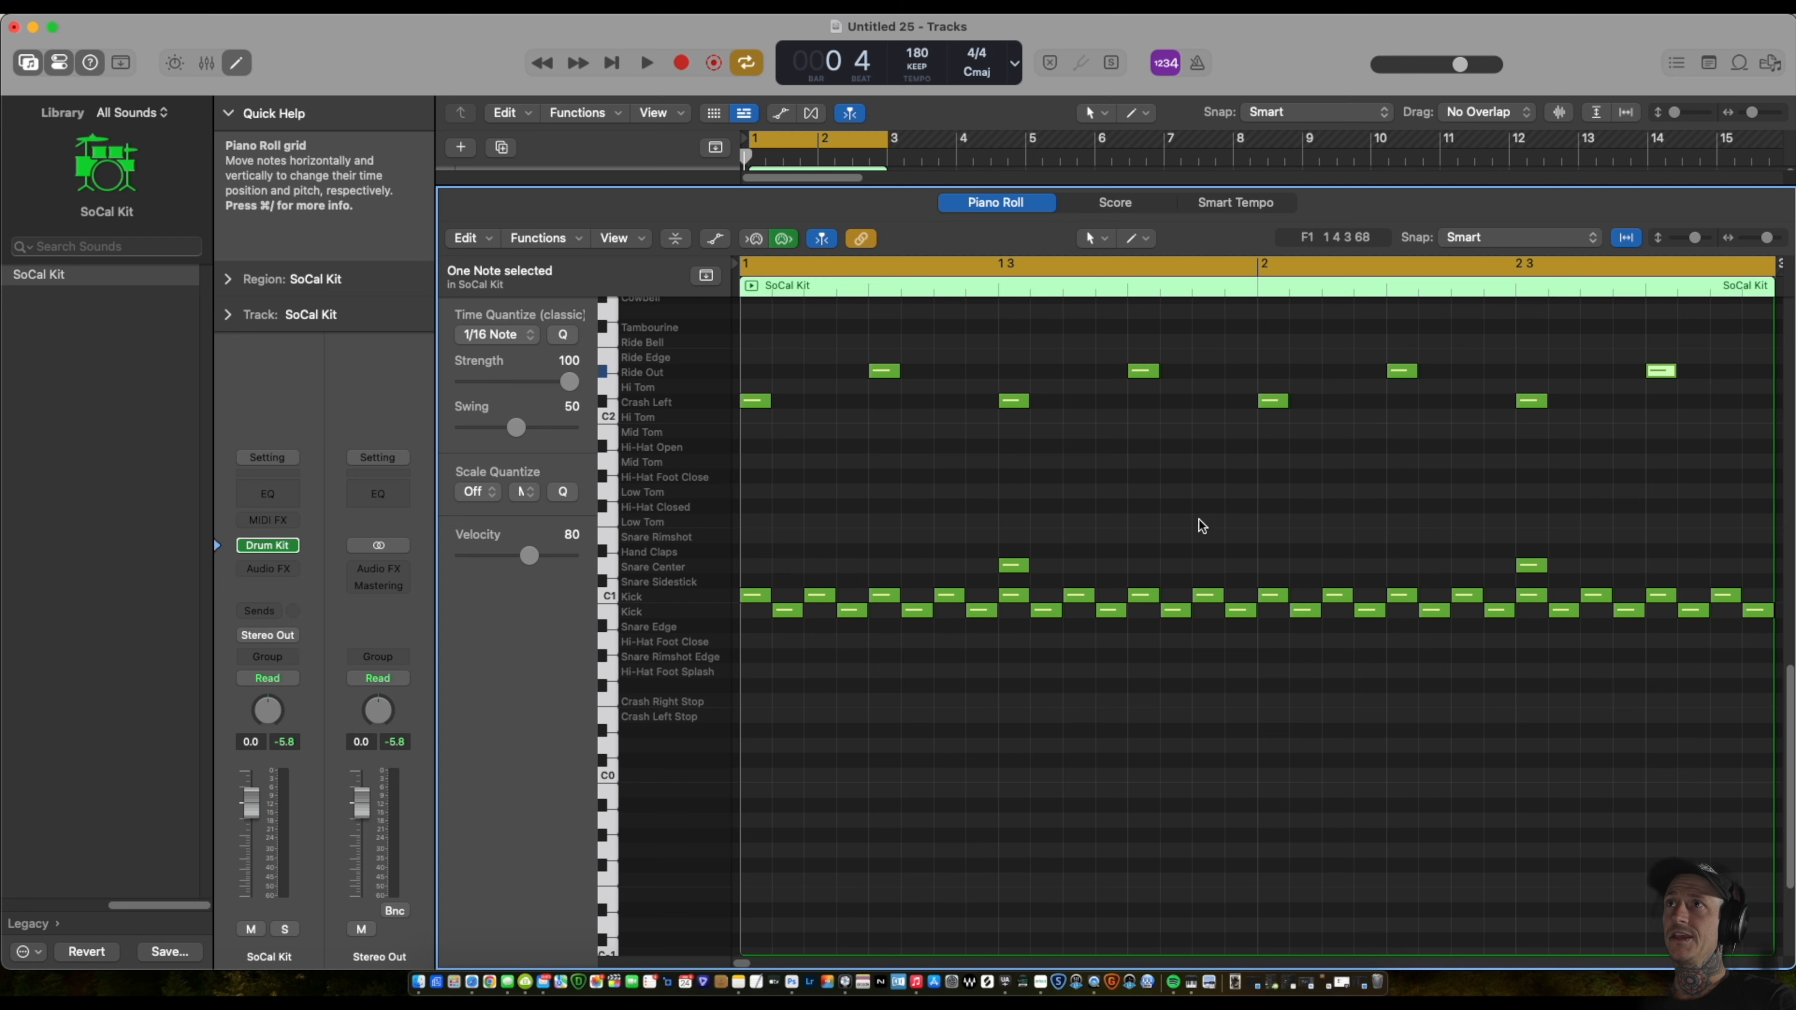
Select all notes in the SoCal Kit region and open the Random Velocity MIDI Transform for them.
left_click(1161, 514)
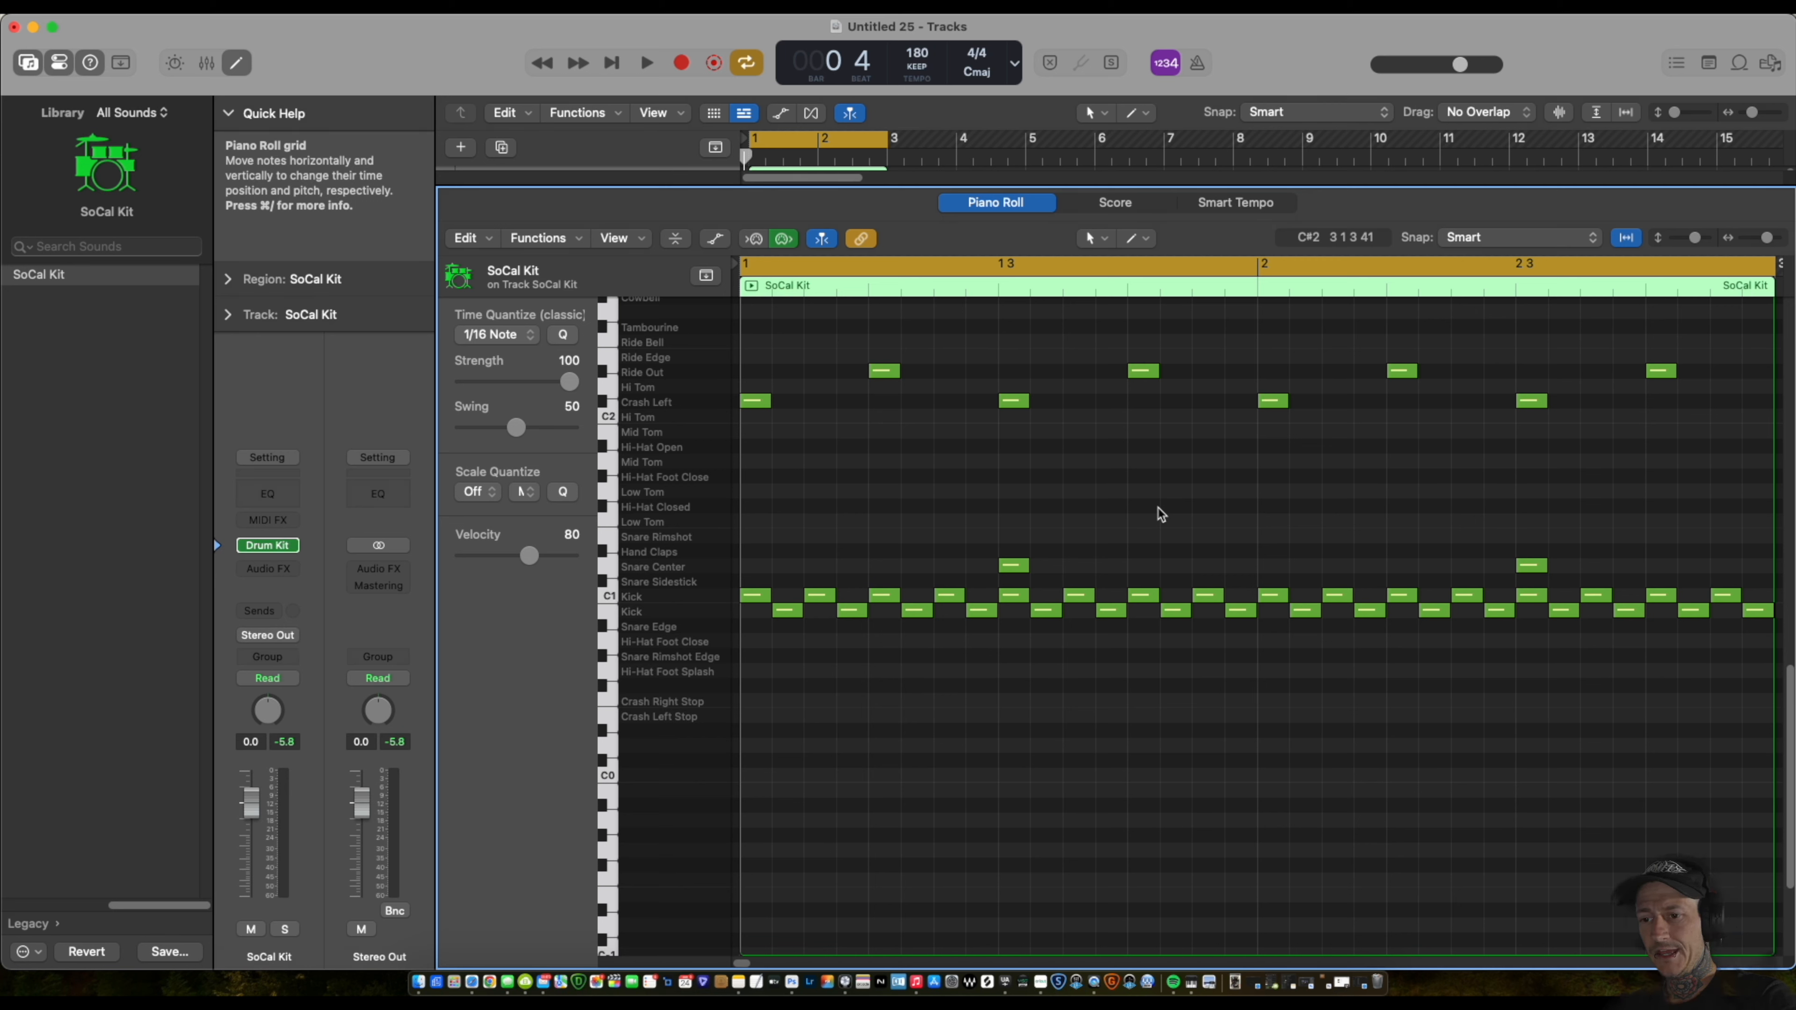
key("super+a")
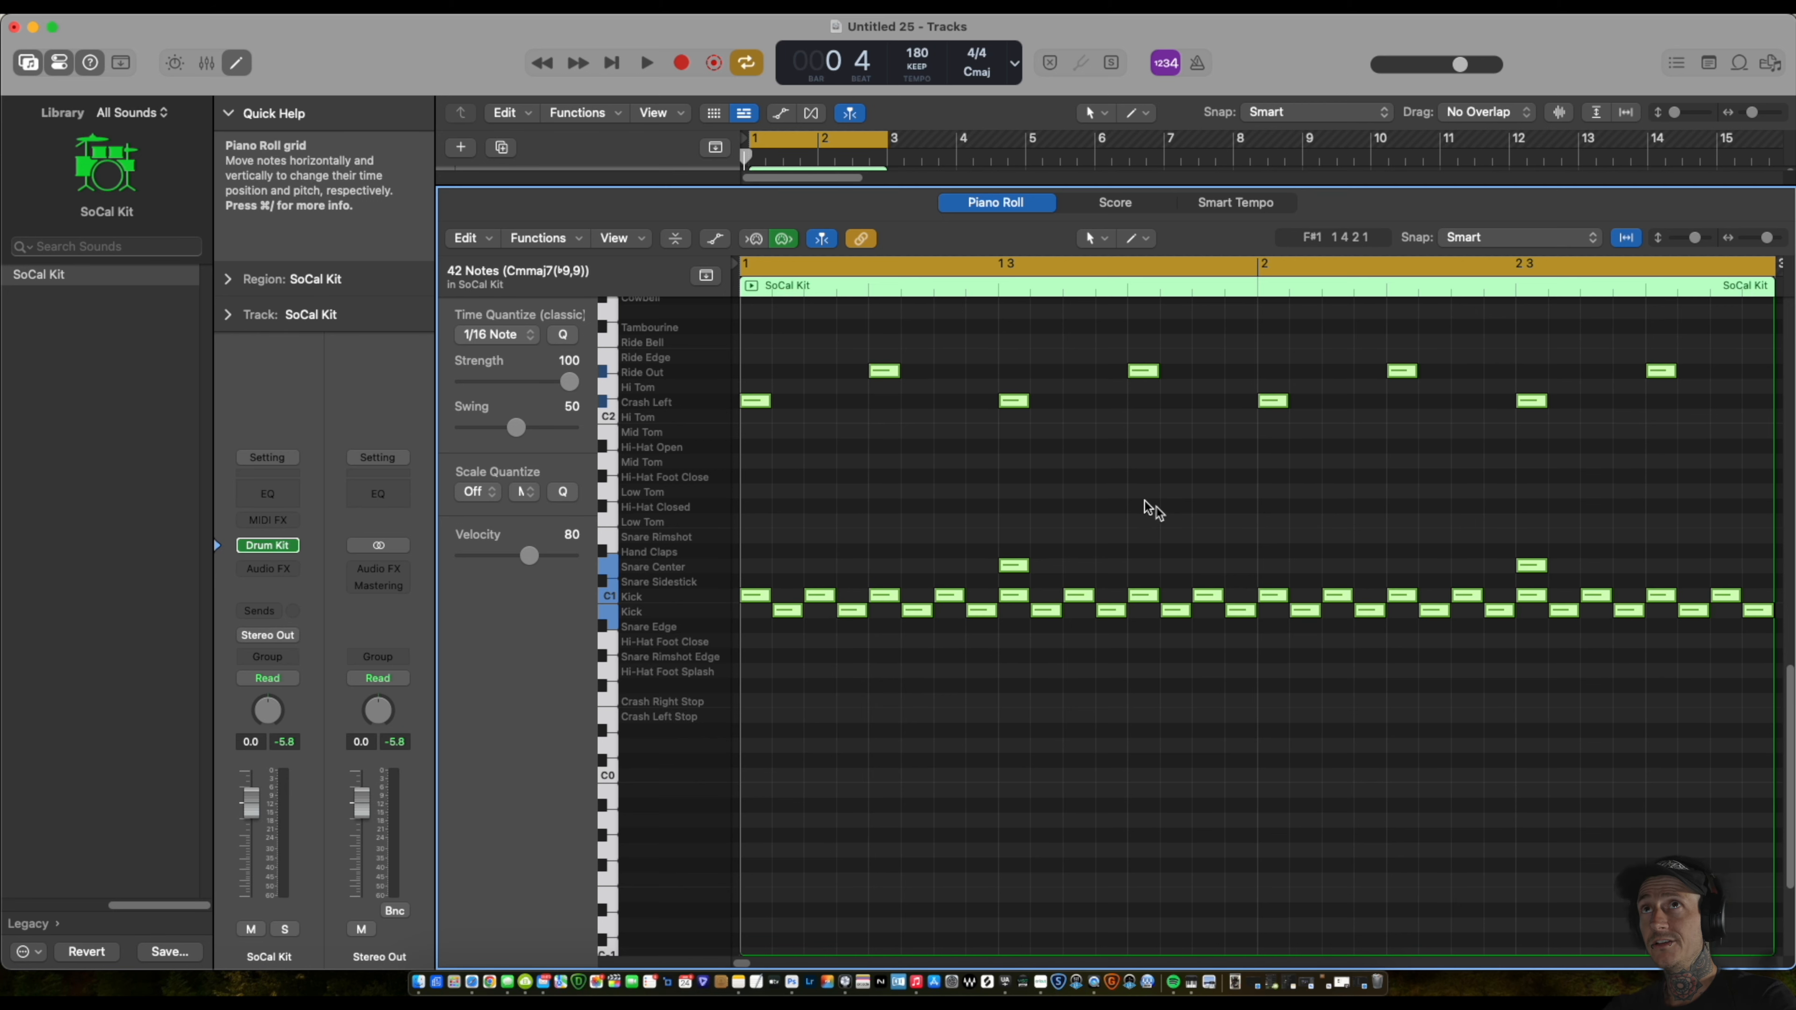
left_click(544, 239)
left_click(648, 388)
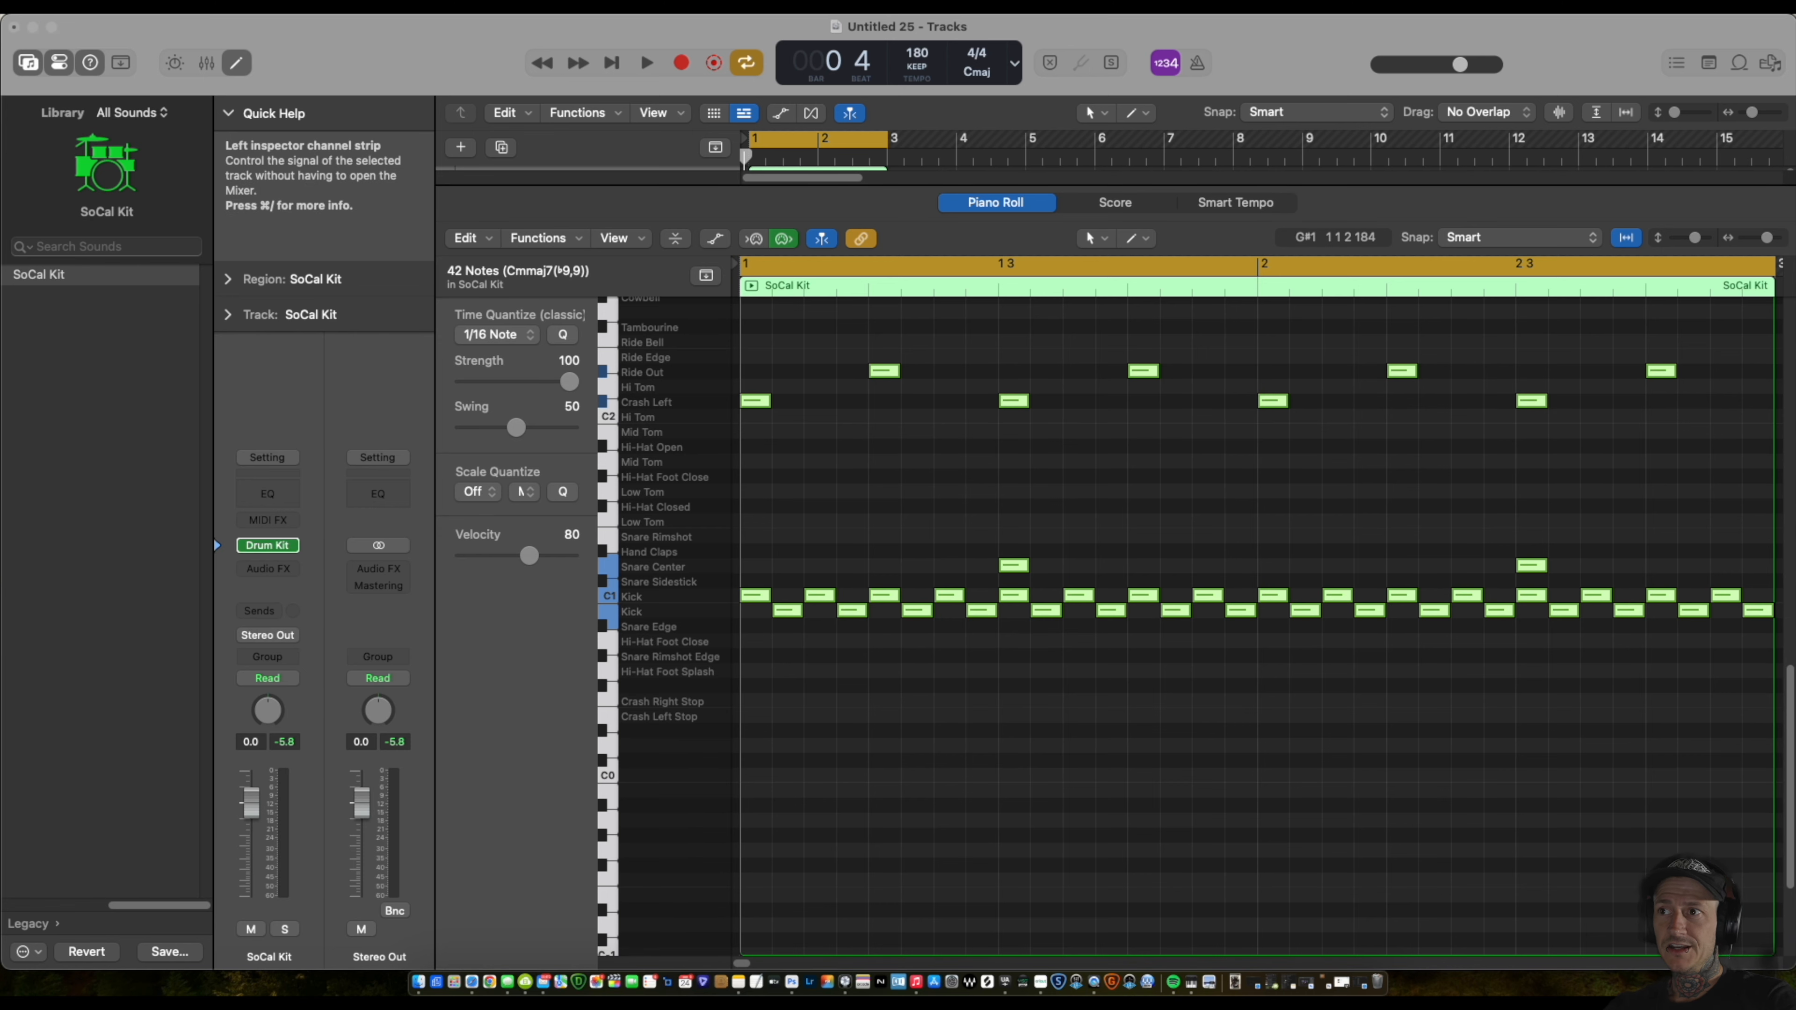
left_click_drag(1, 86, 741, 114)
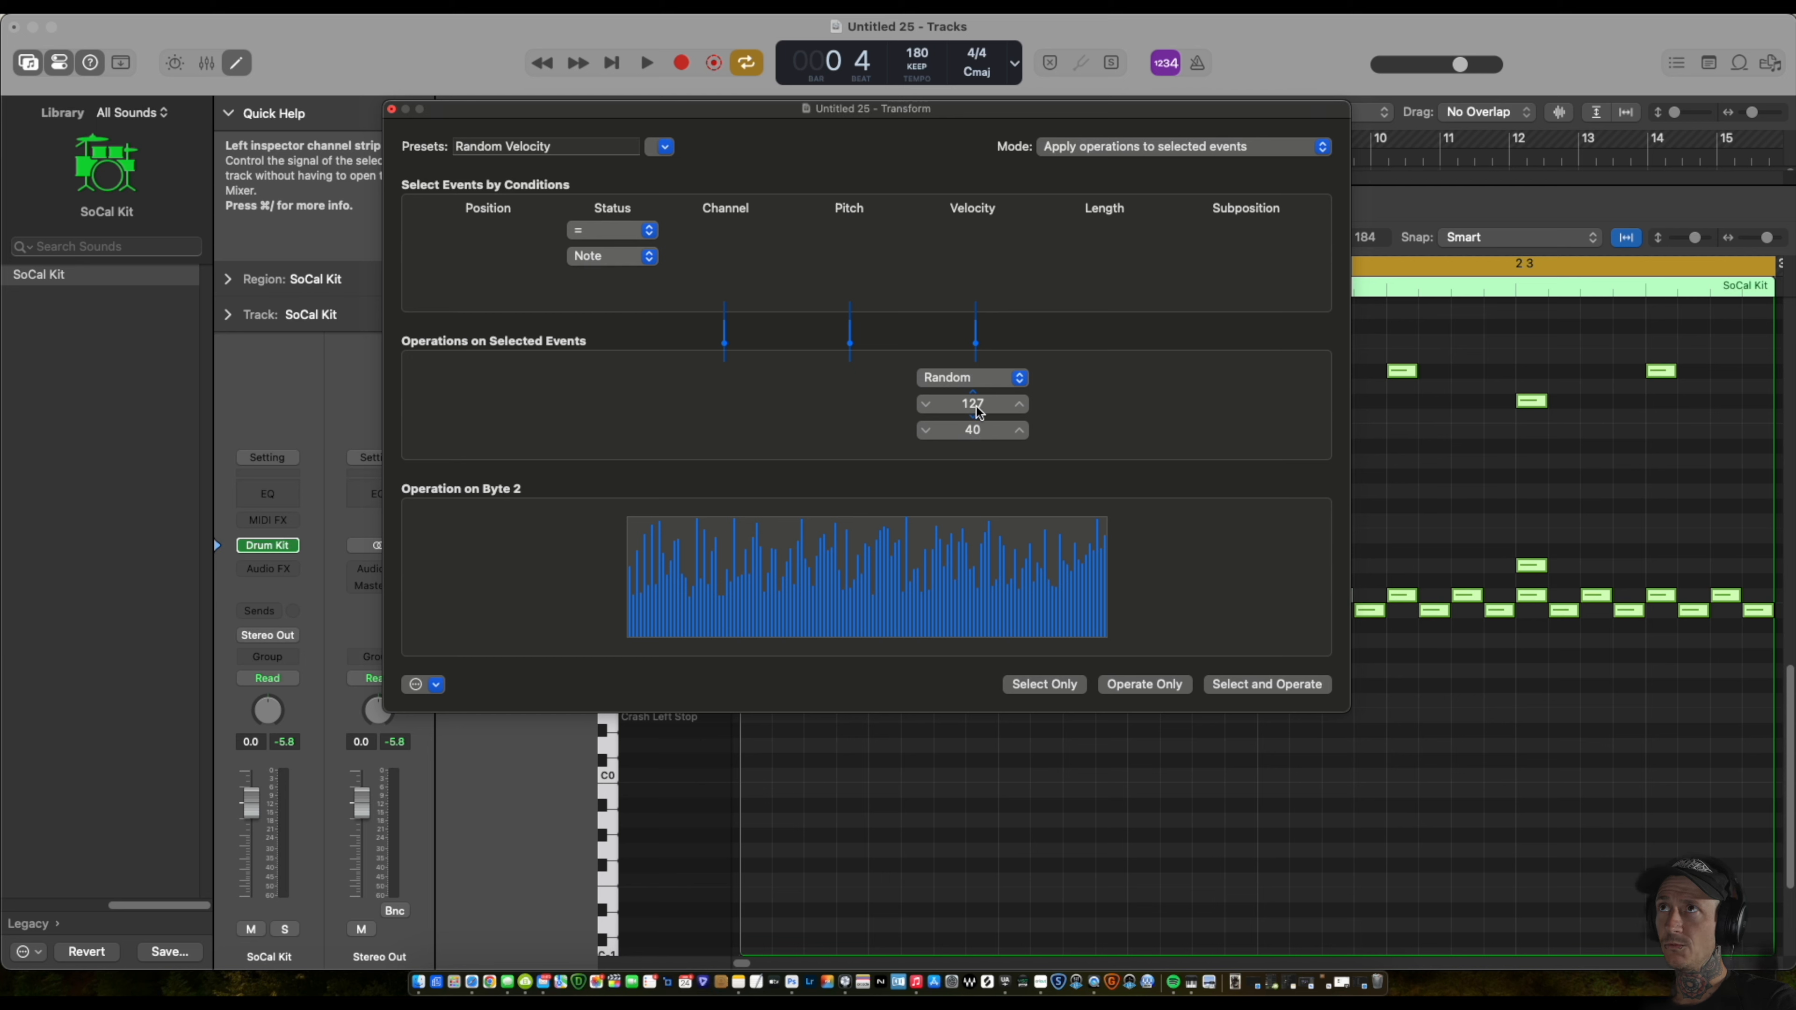
Set the random velocity range to 105–127, apply it to the selected notes and close the Transform window.
left_click_drag(981, 414, 981, 412)
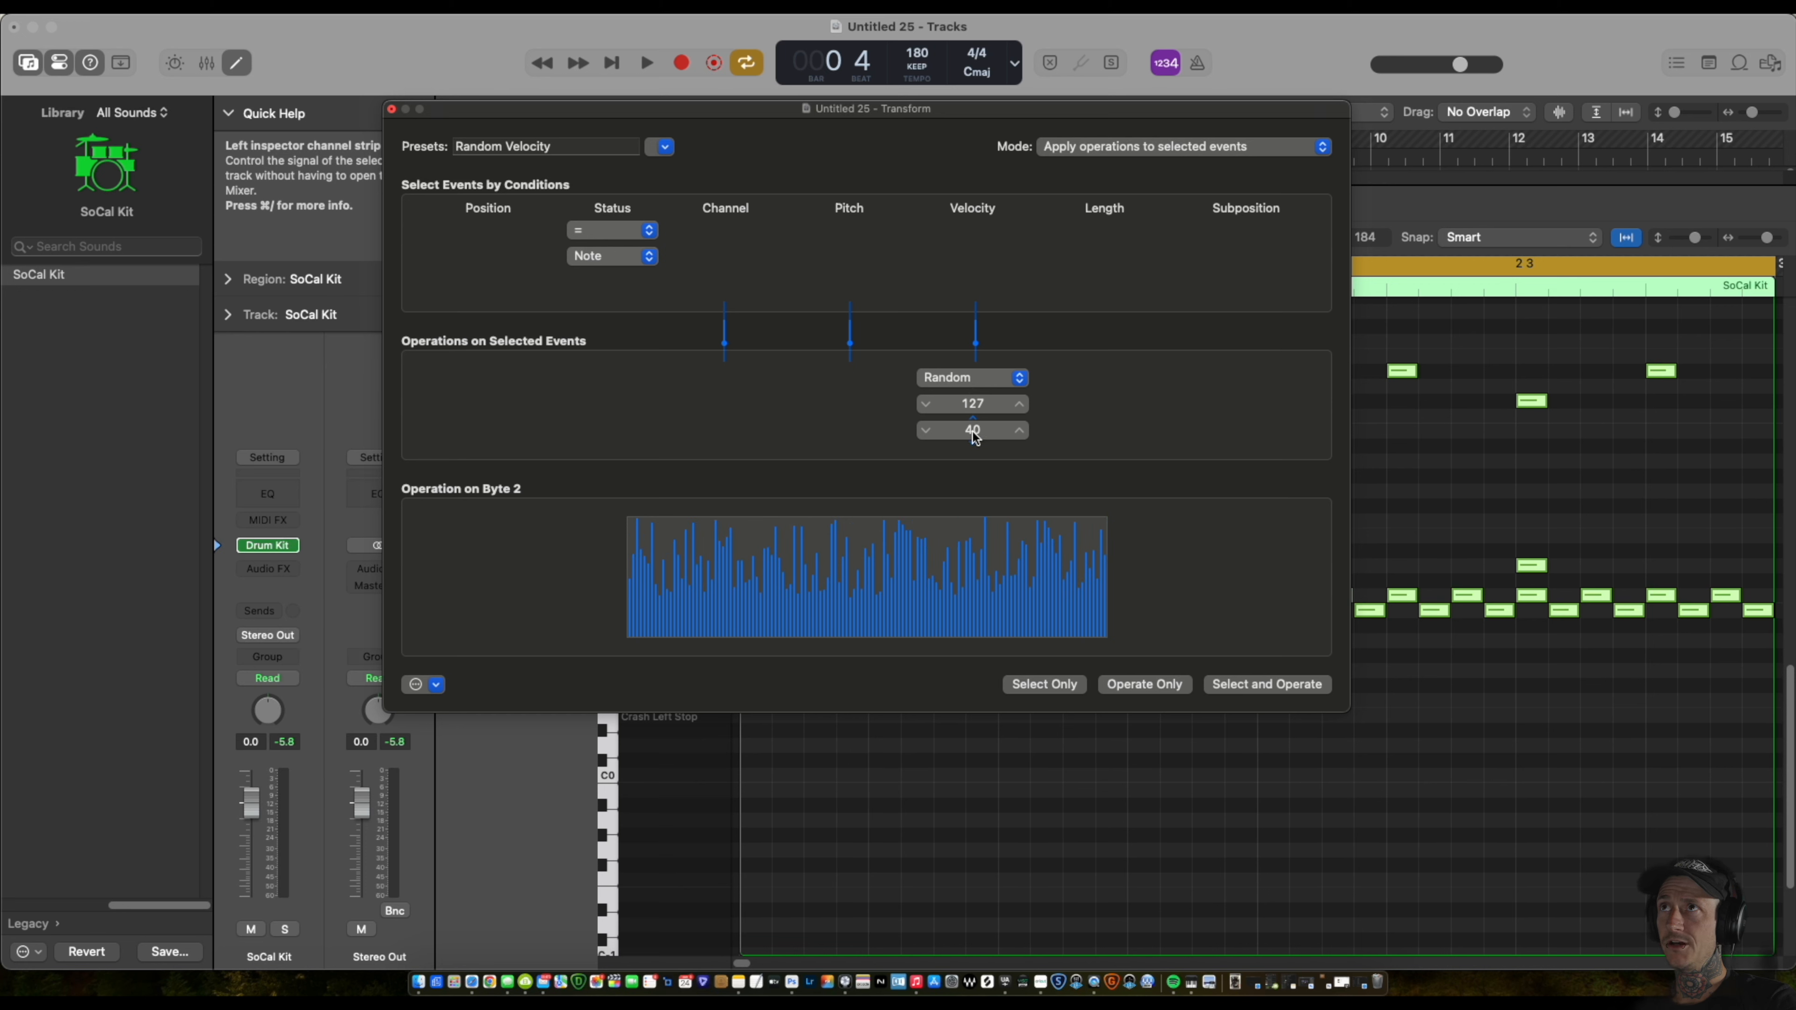
left_click_drag(975, 436, 980, 405)
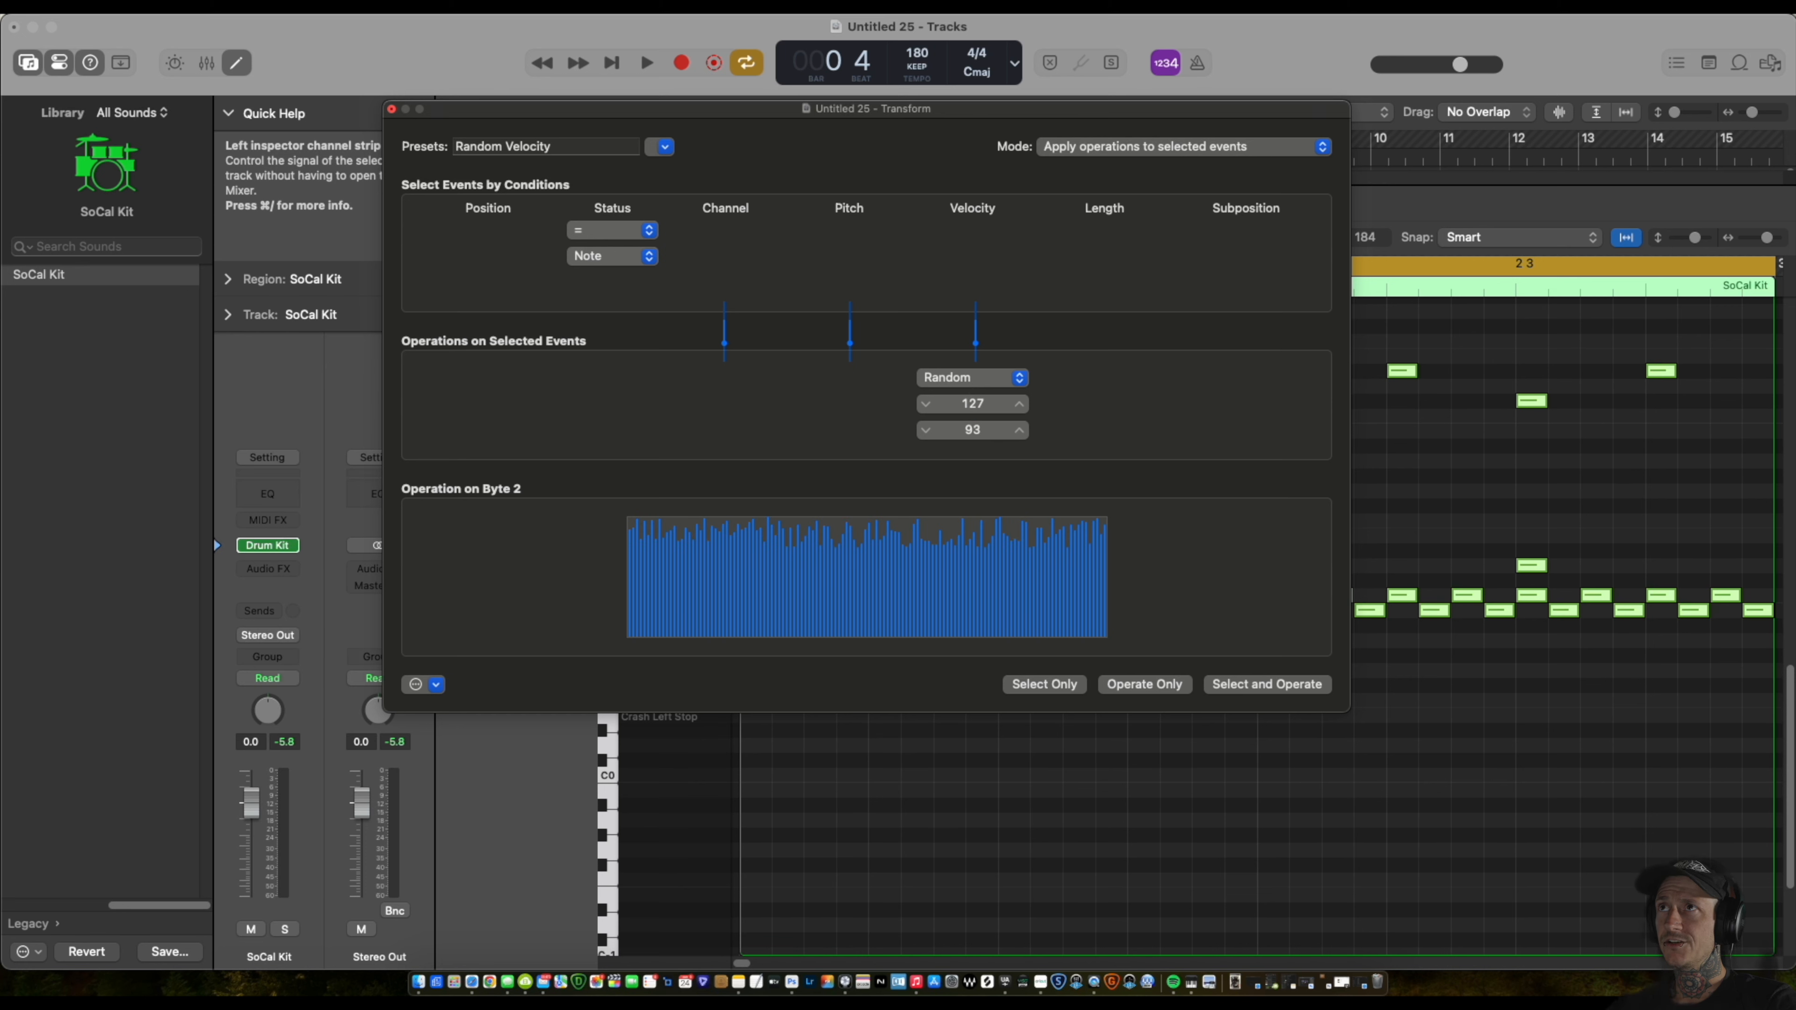
left_click_drag(978, 433, 978, 418)
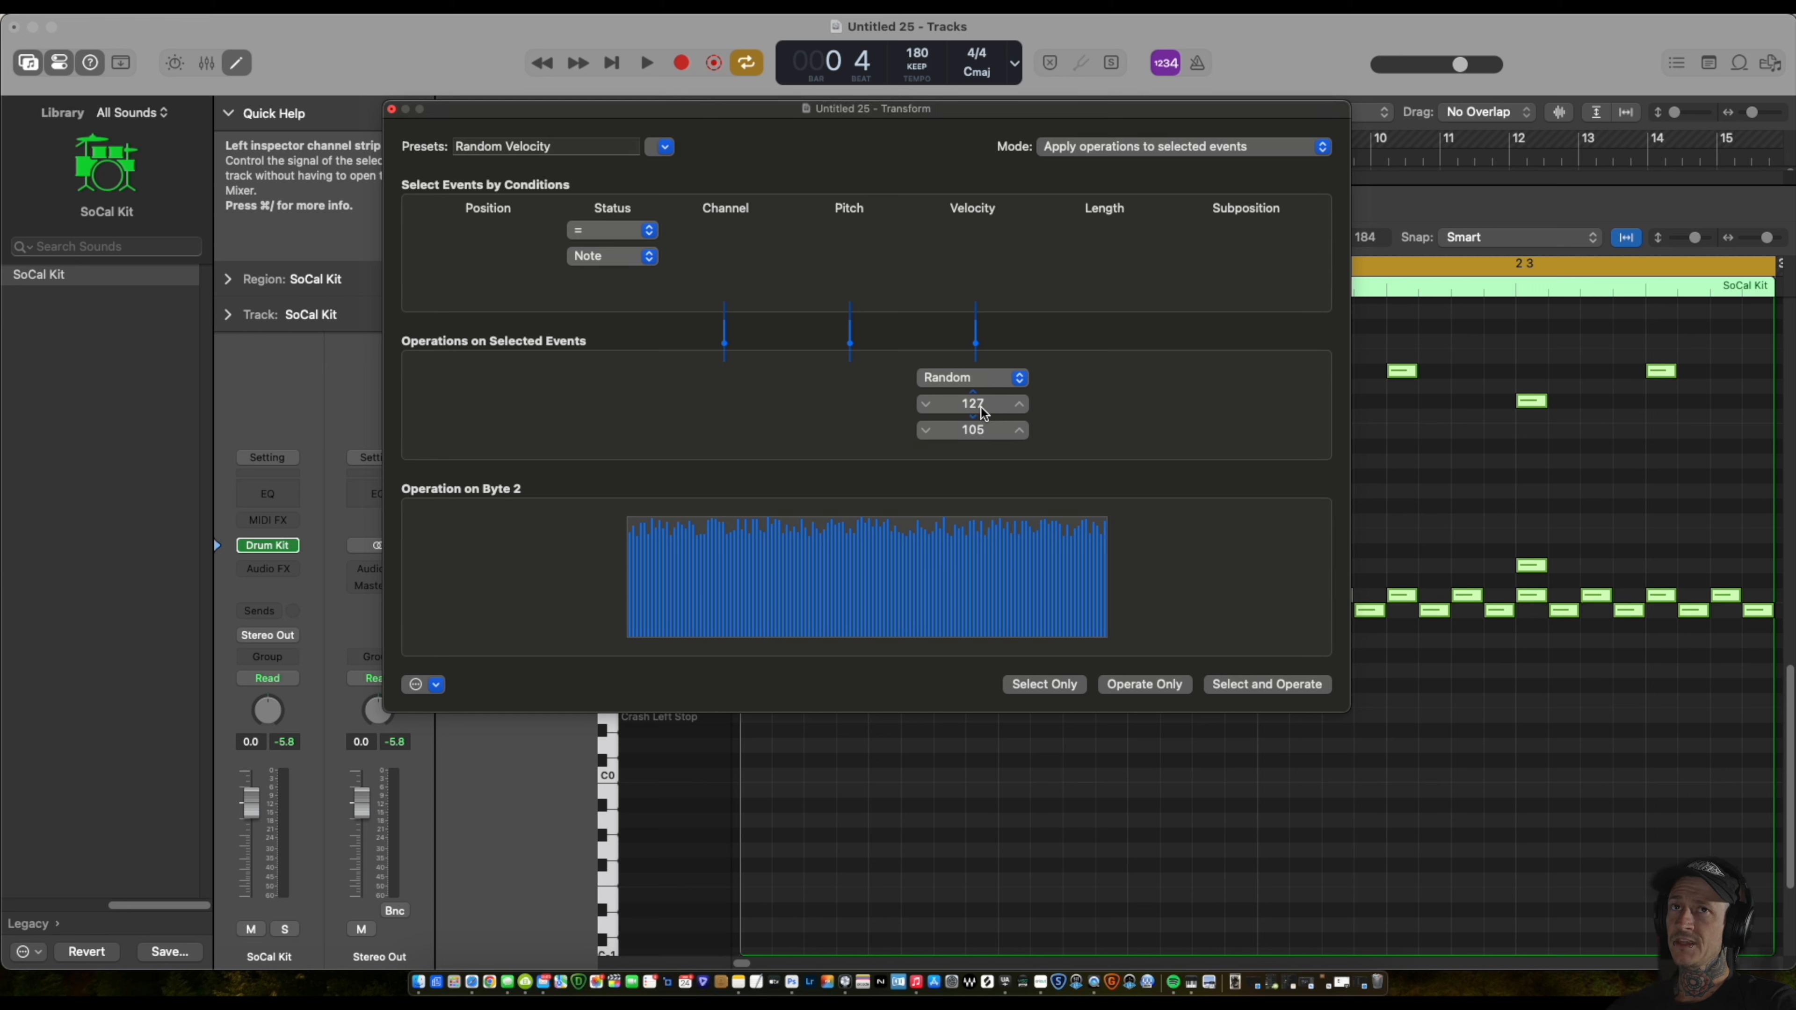
left_click(1265, 684)
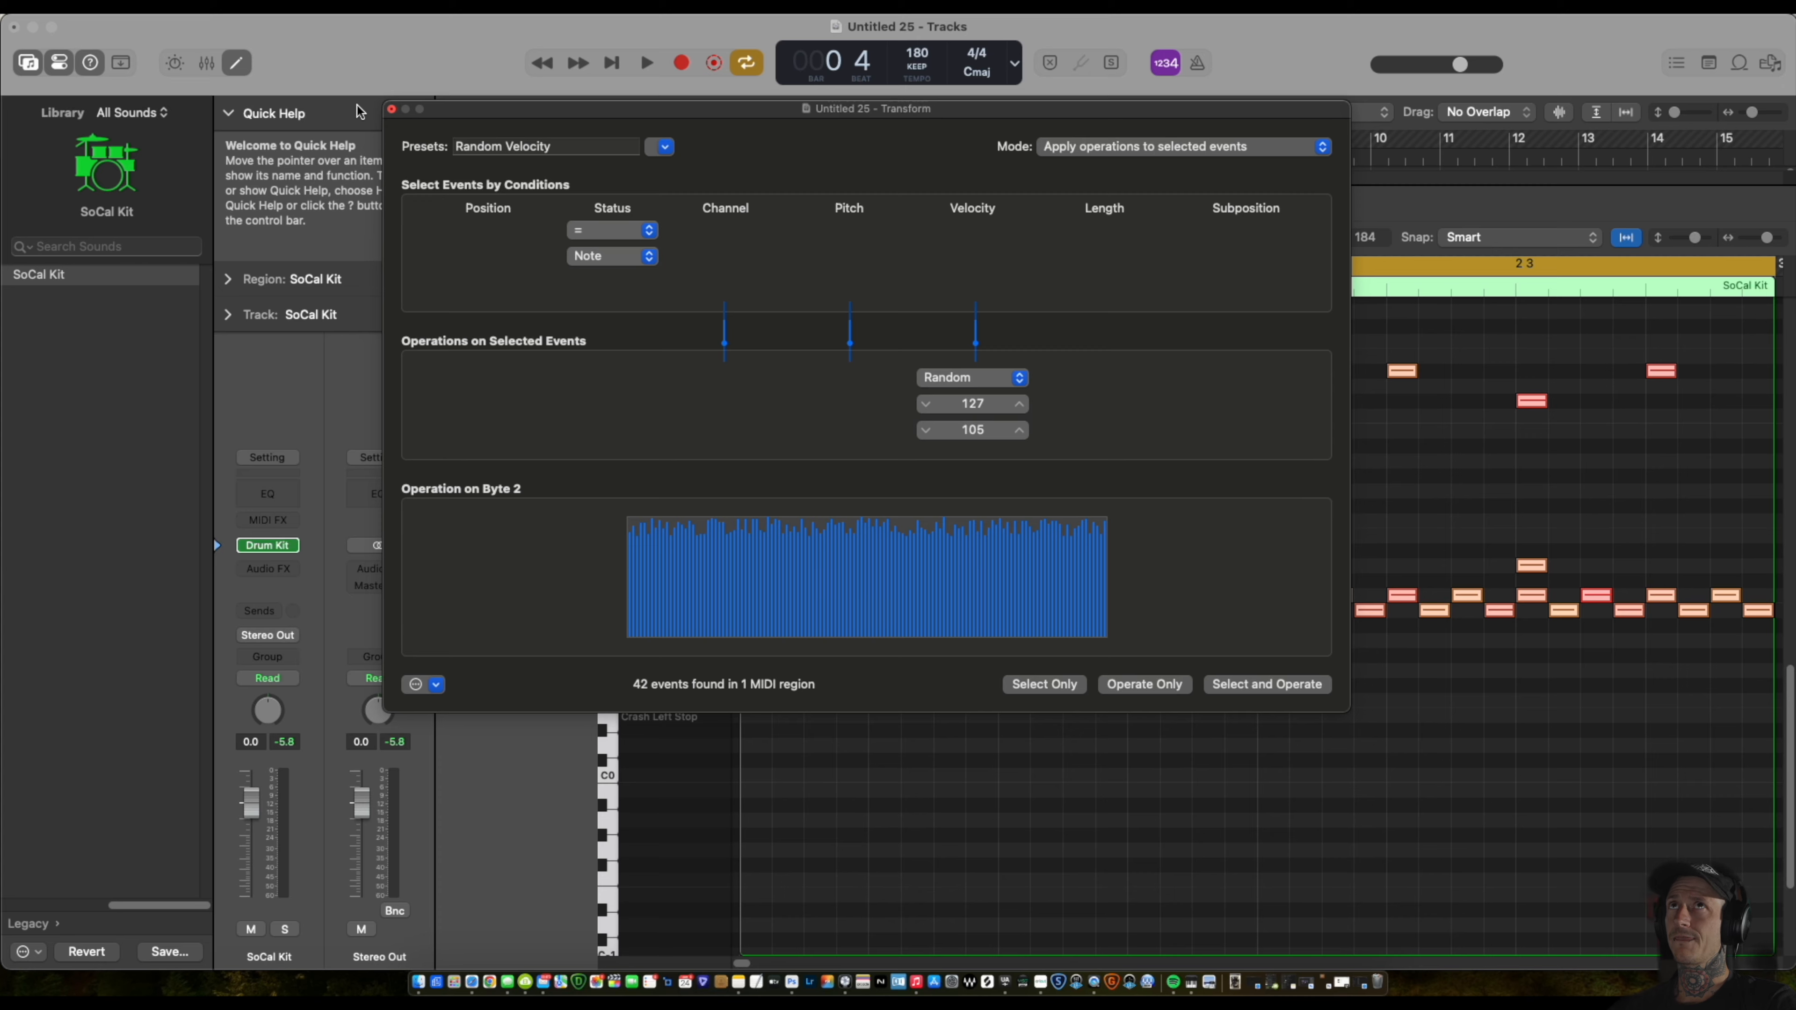
left_click(391, 109)
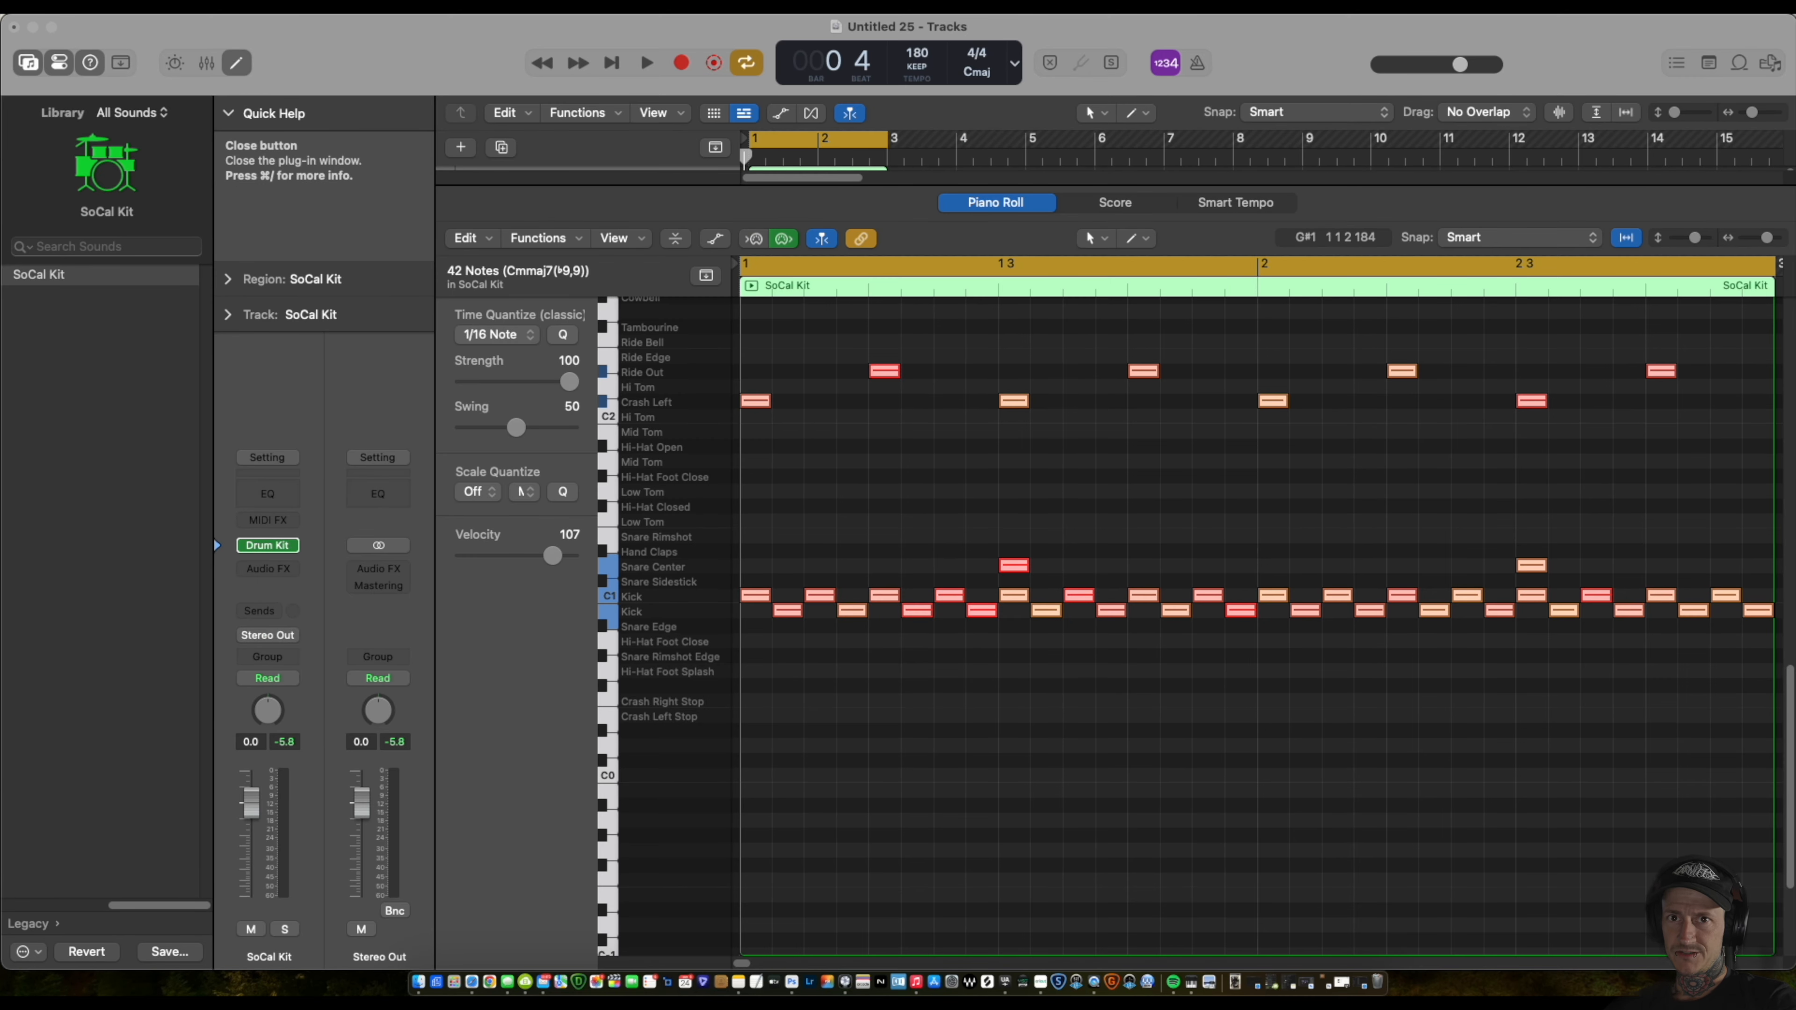
Compare the loop by playing it with random velocities, with all velocities back at 80, and with the randomization applied again.
key("space")
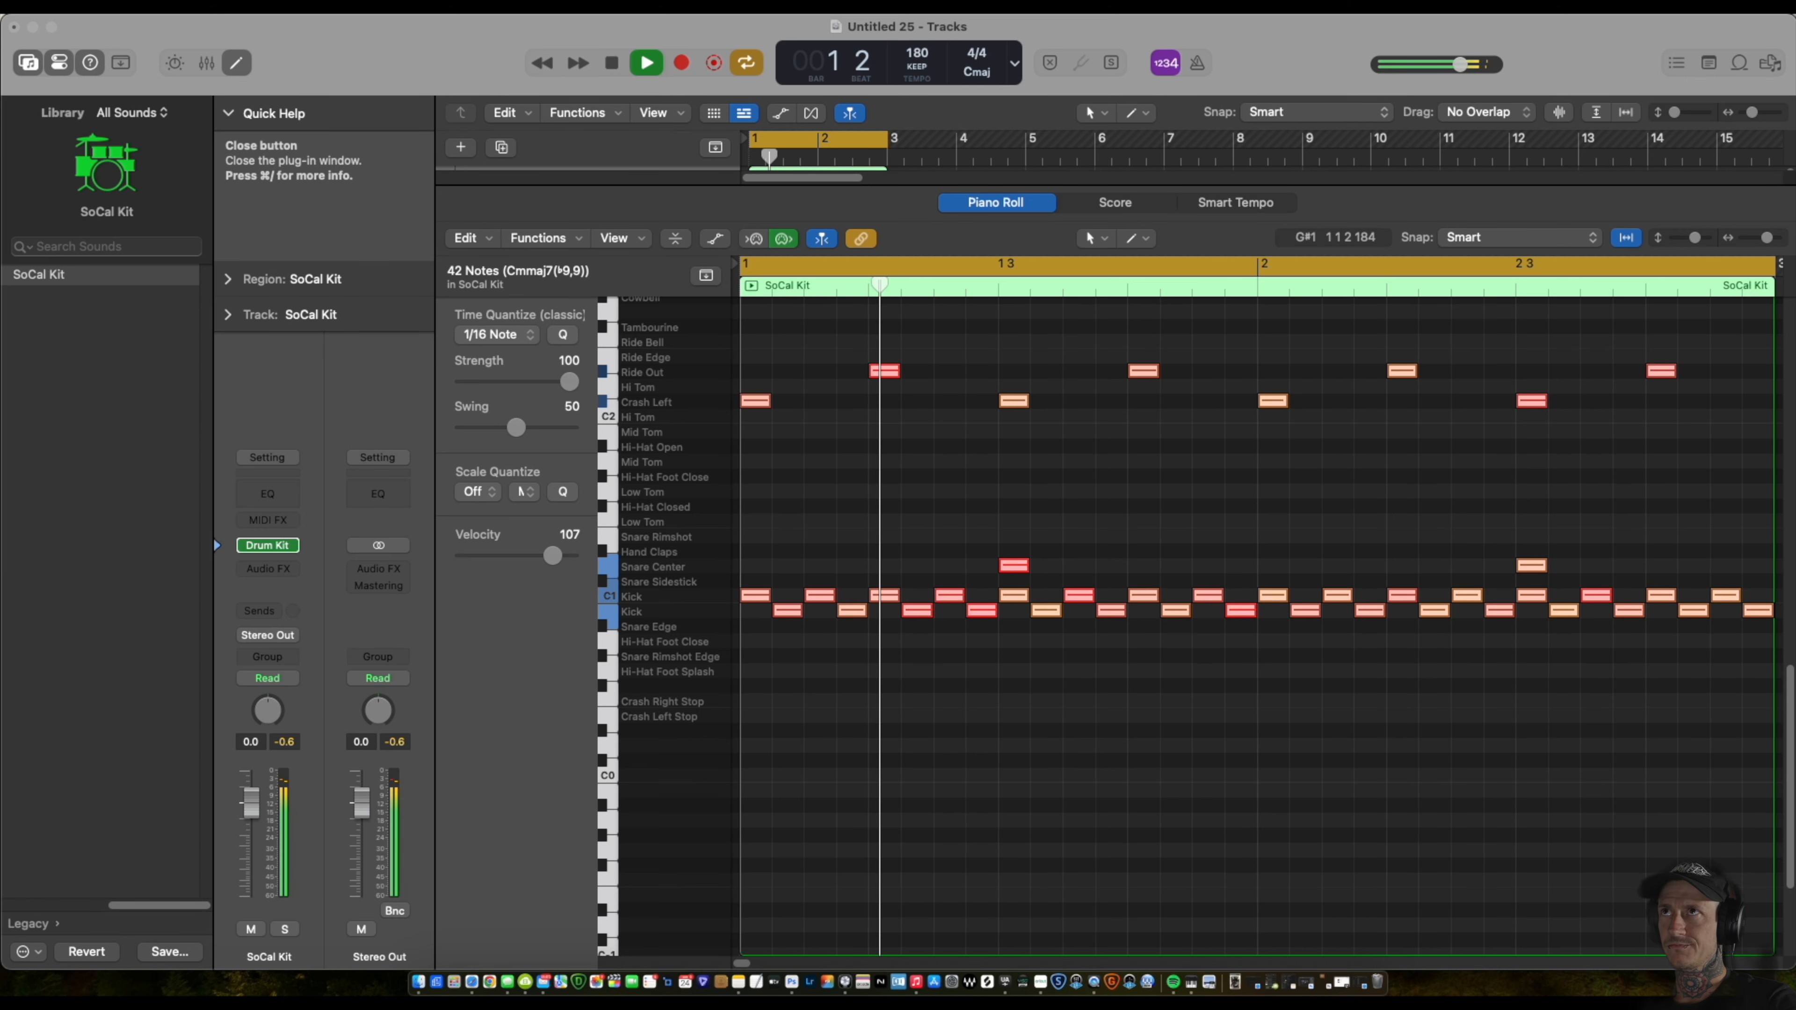
key("space")
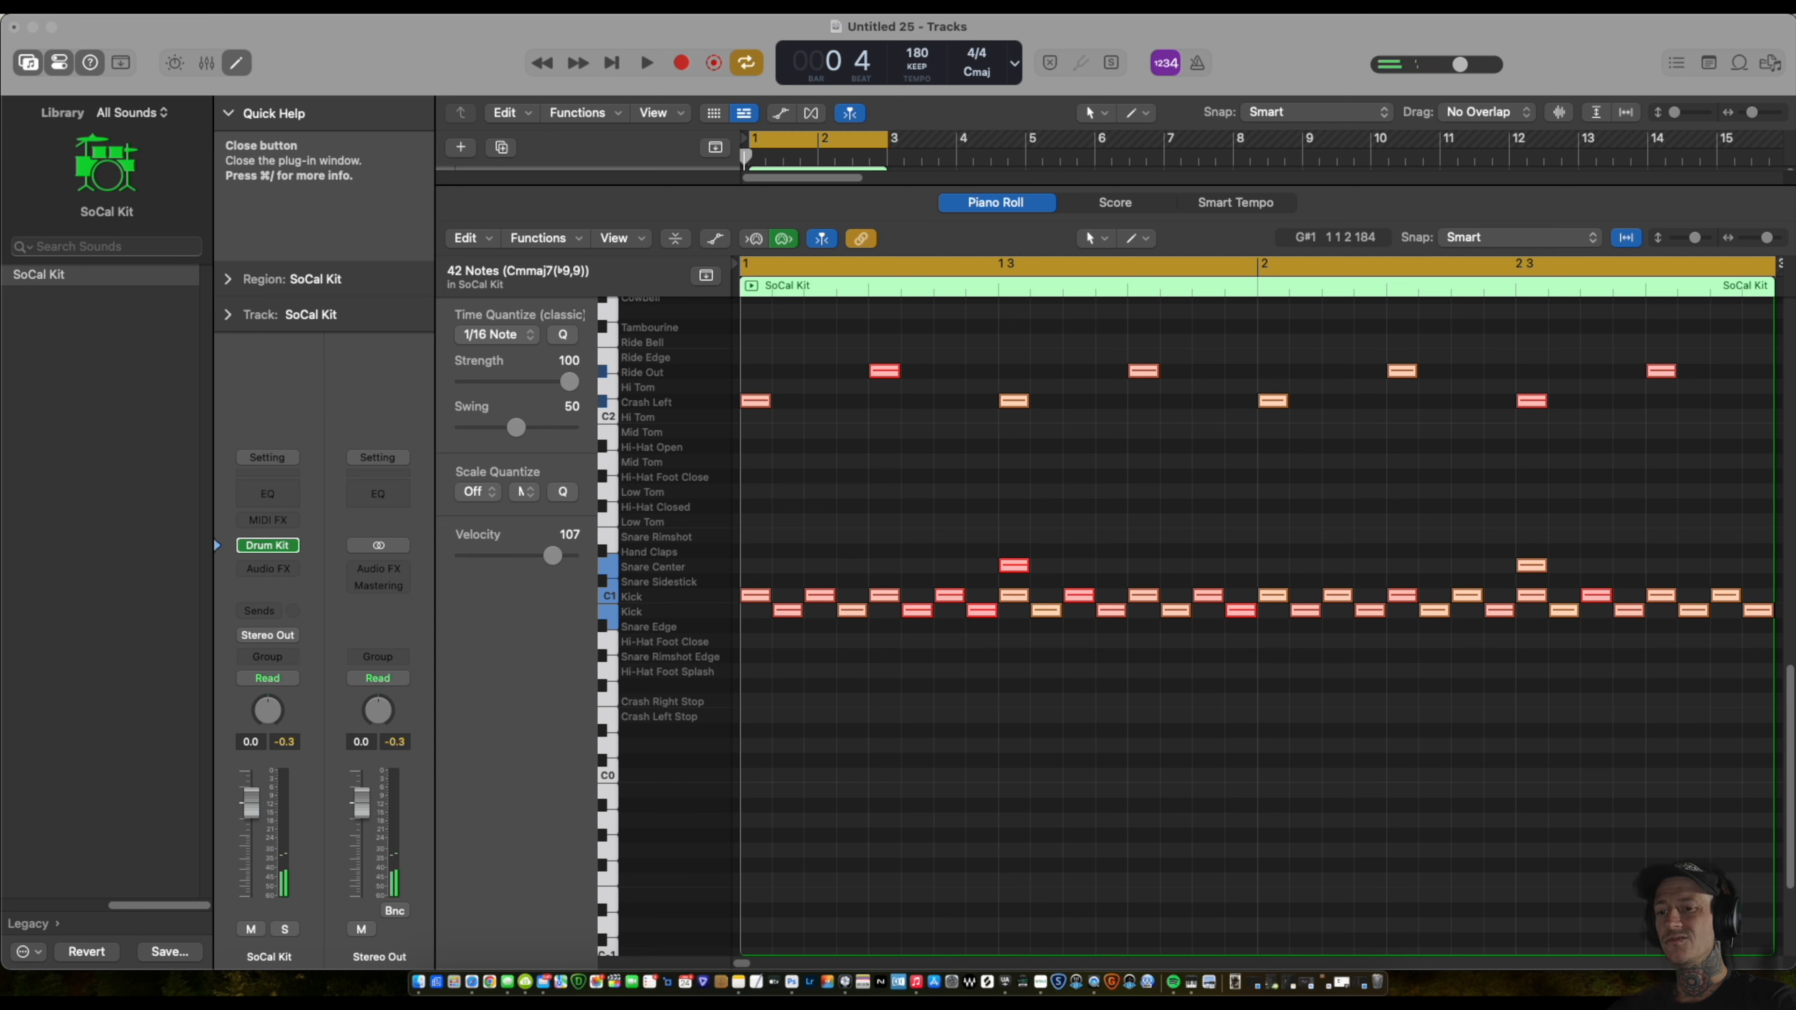
left_click_drag(552, 555, 529, 555)
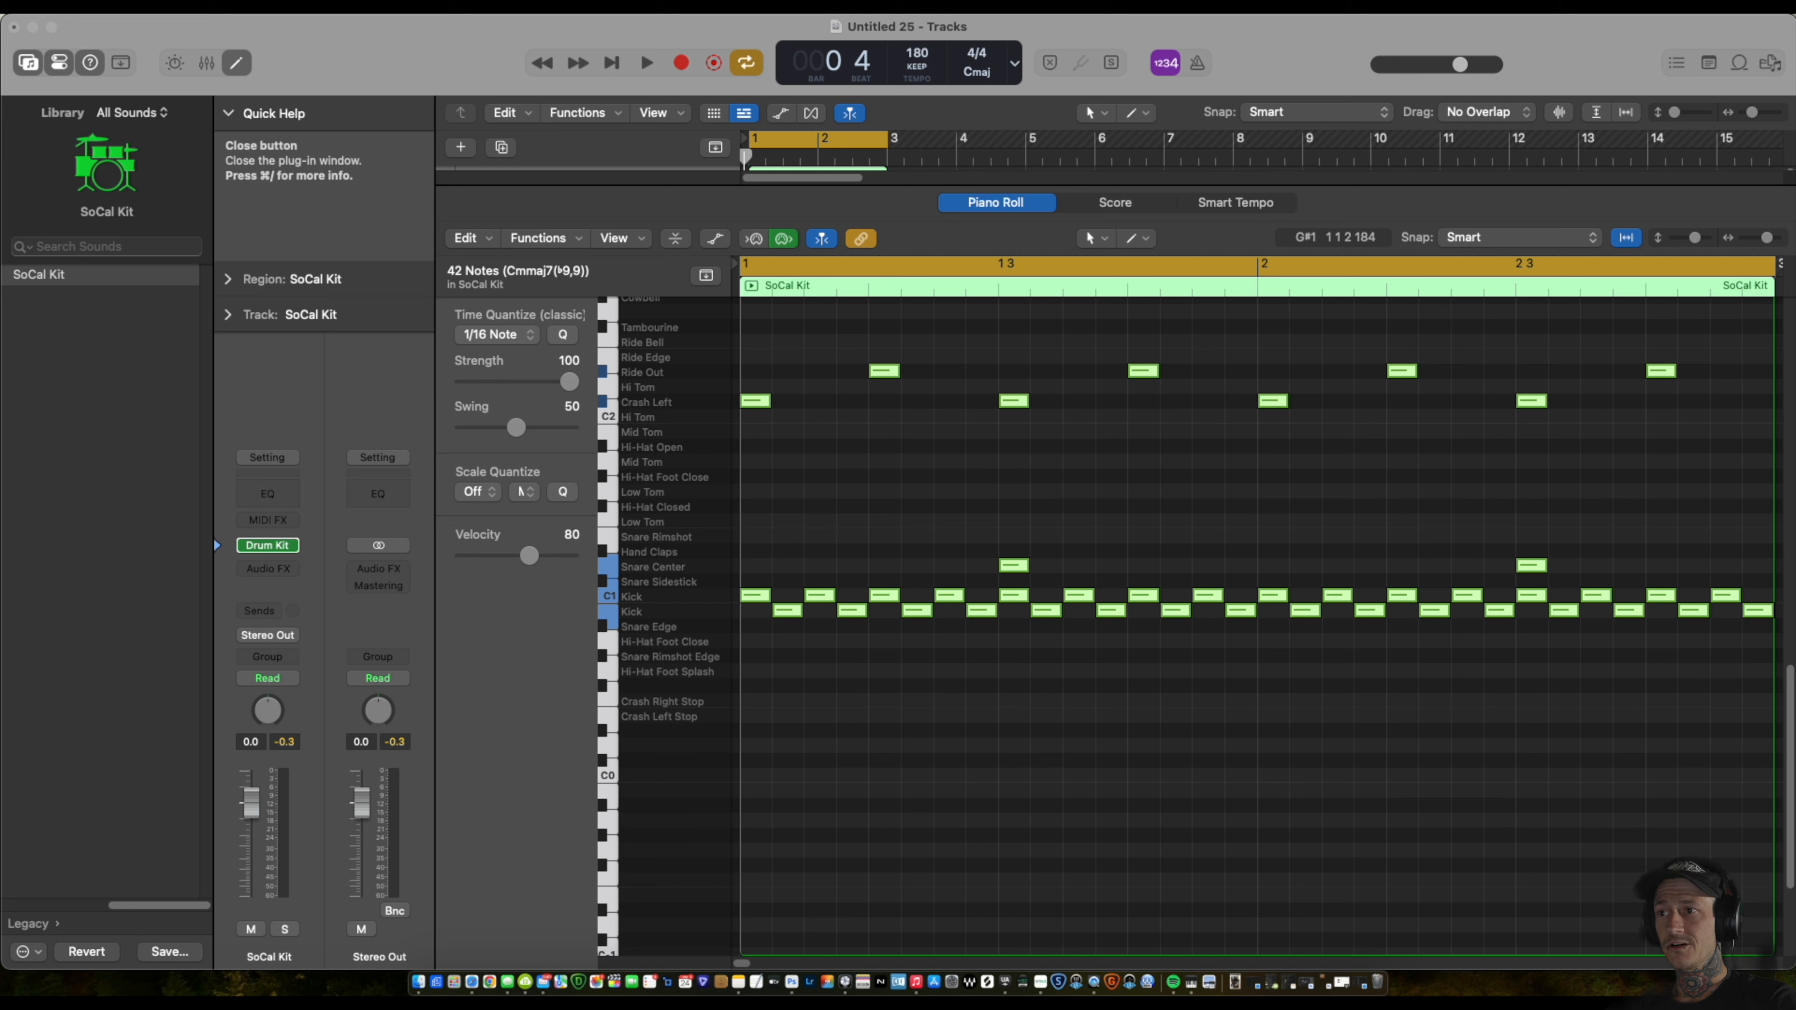
key("space")
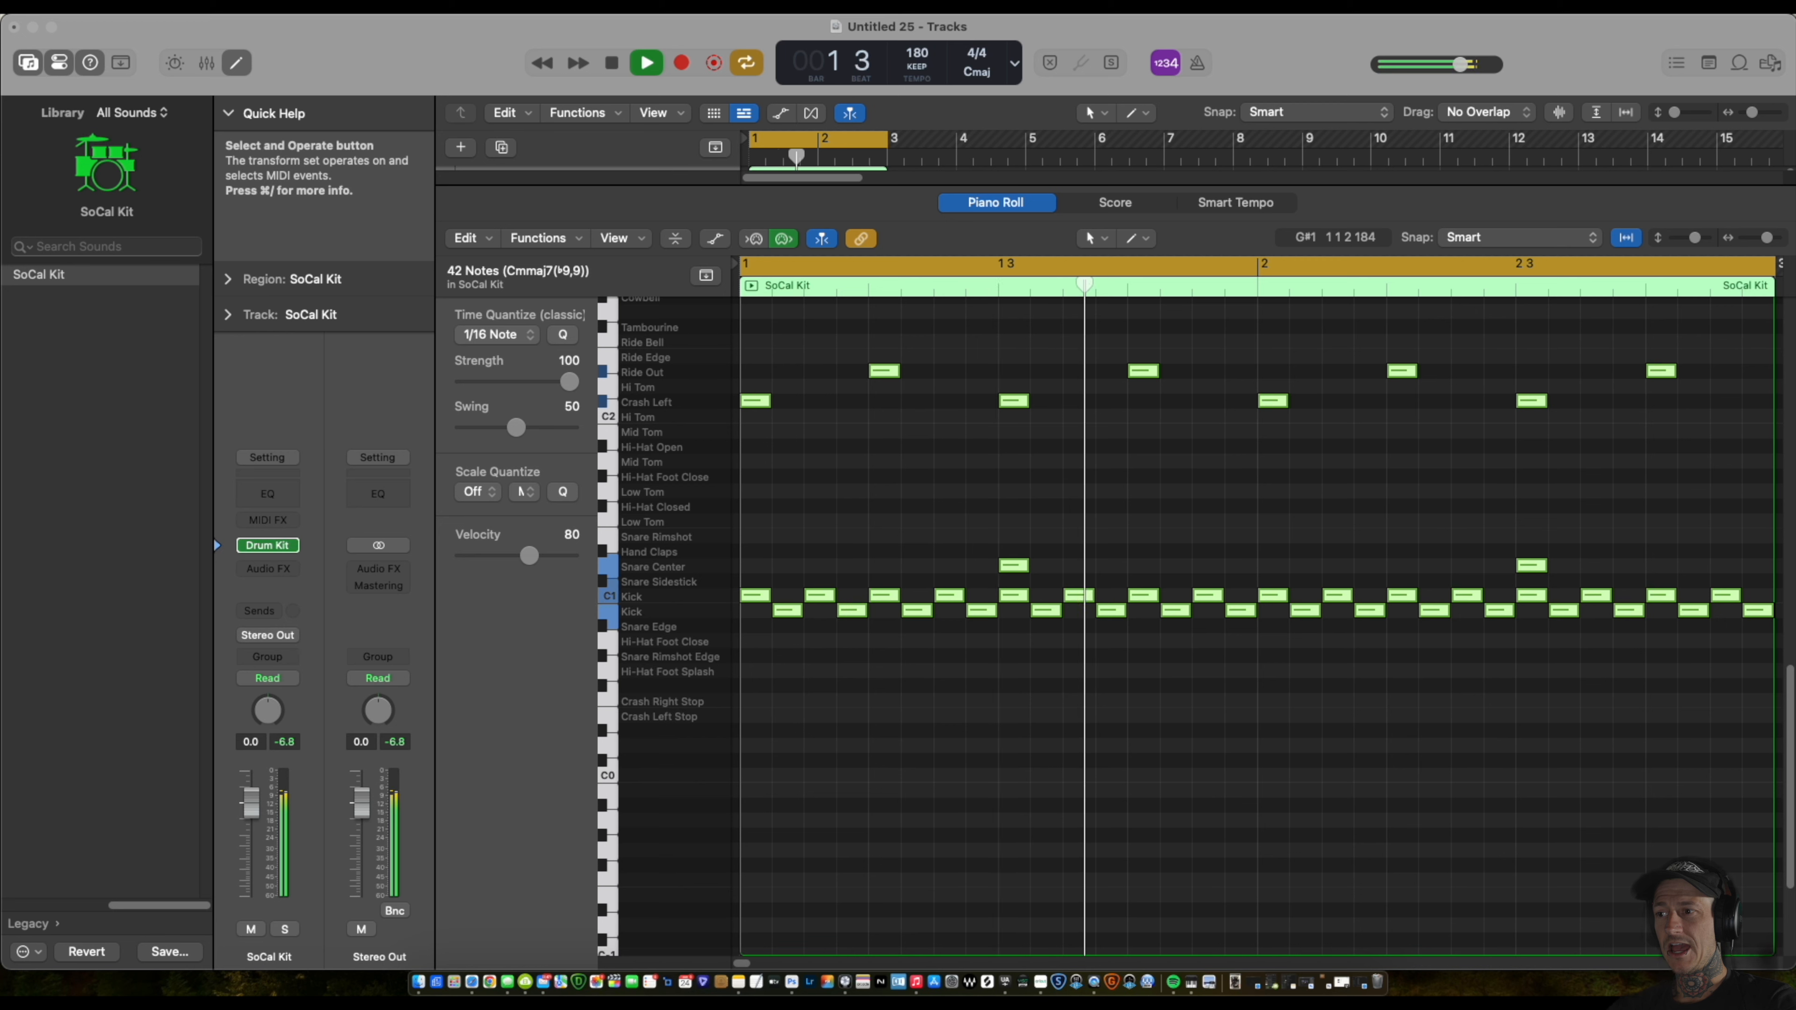
key("super+z")
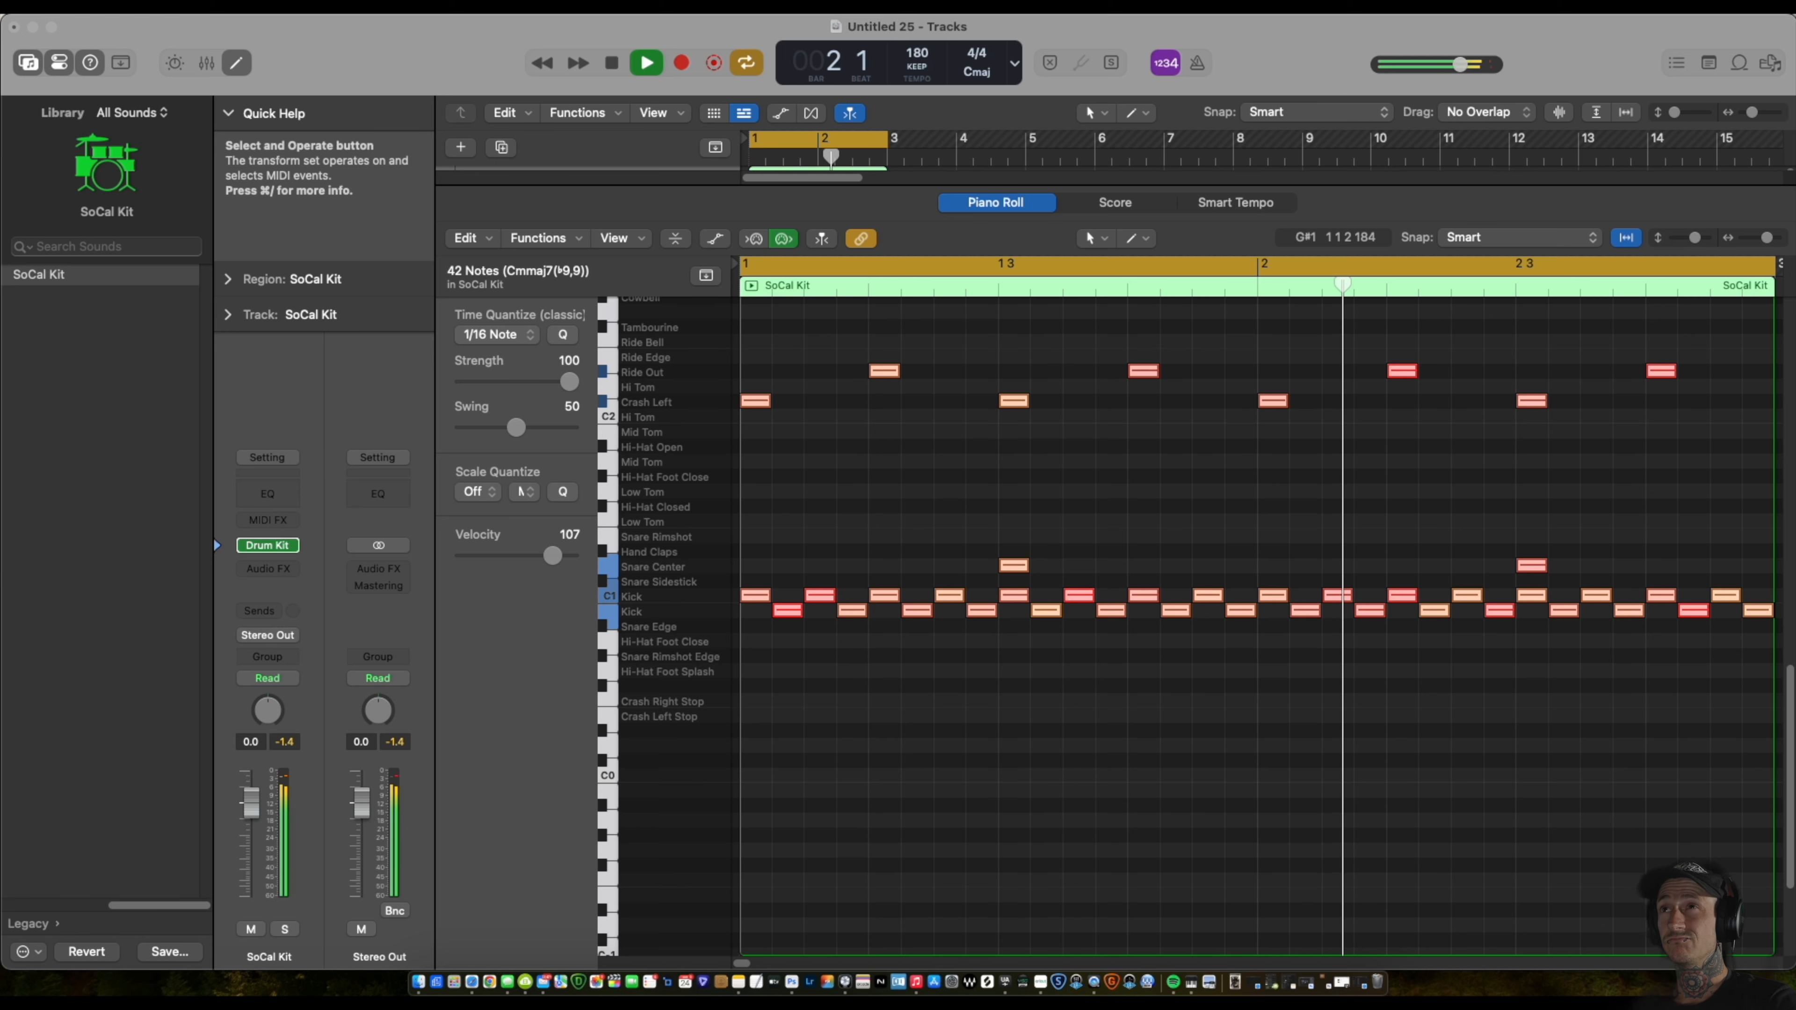
key("space")
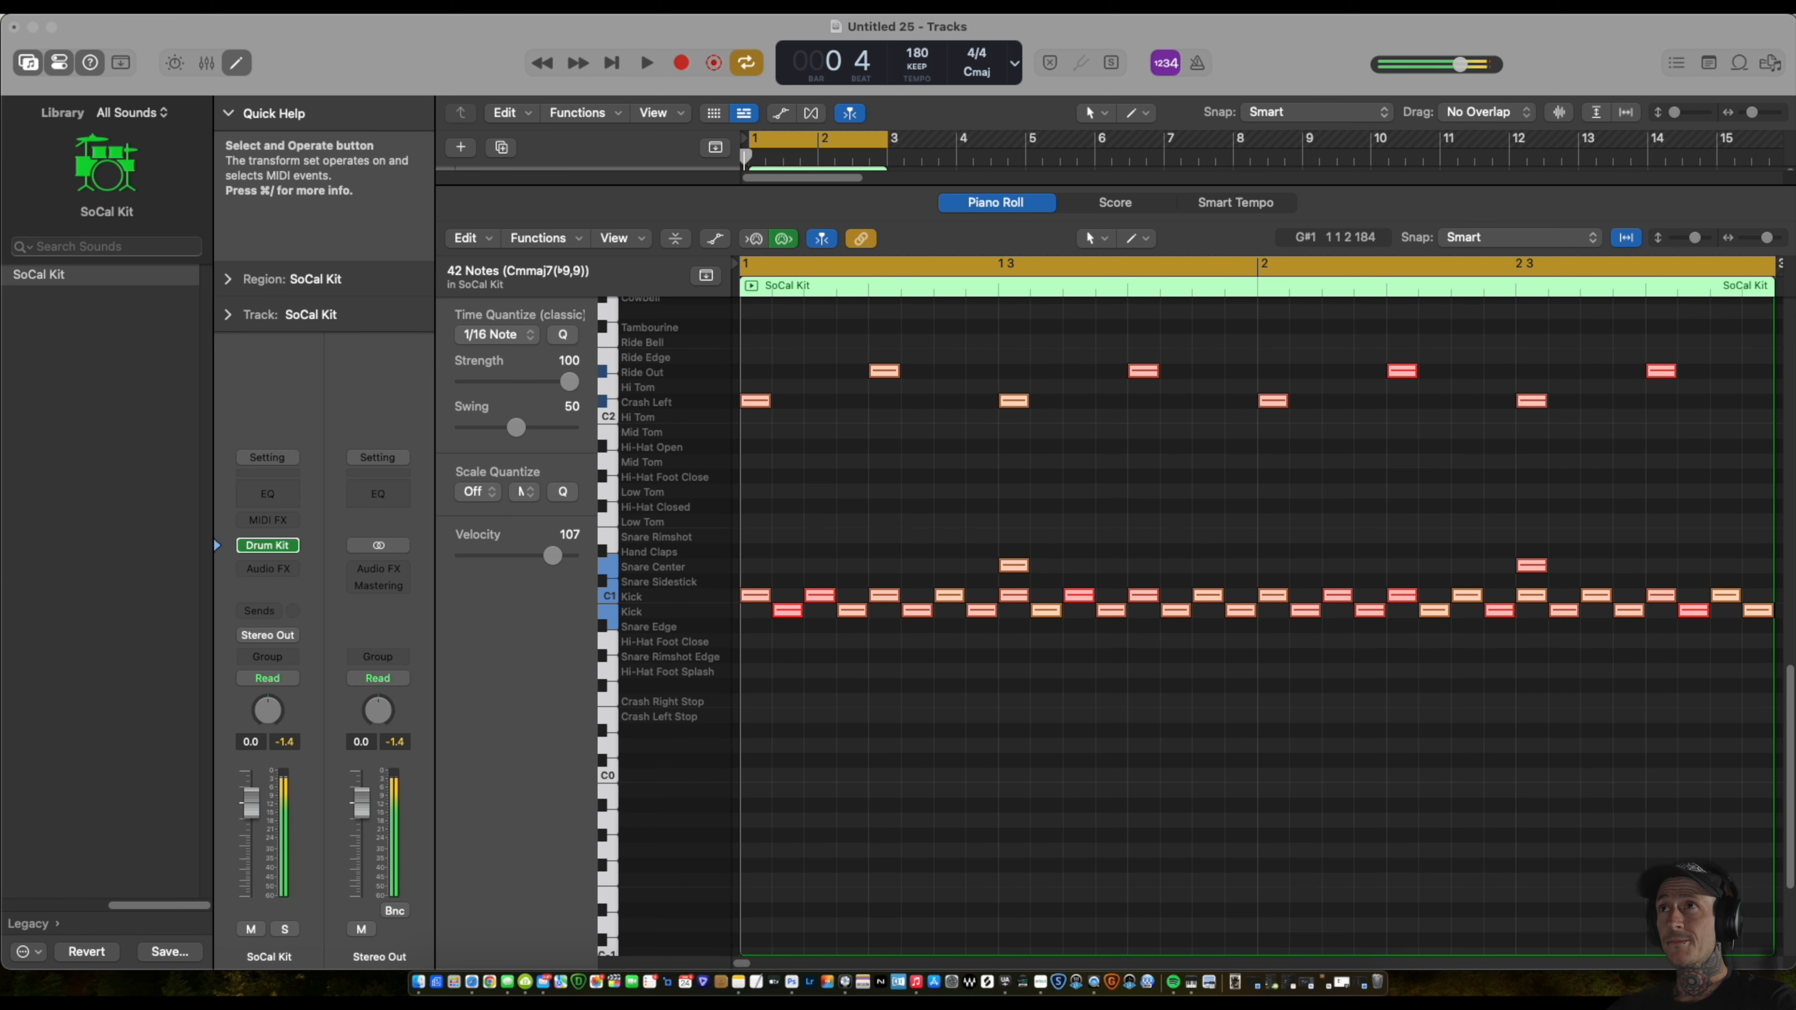
Deselect the notes and look over the available MIDI Transform presets without applying one.
left_click(951, 710)
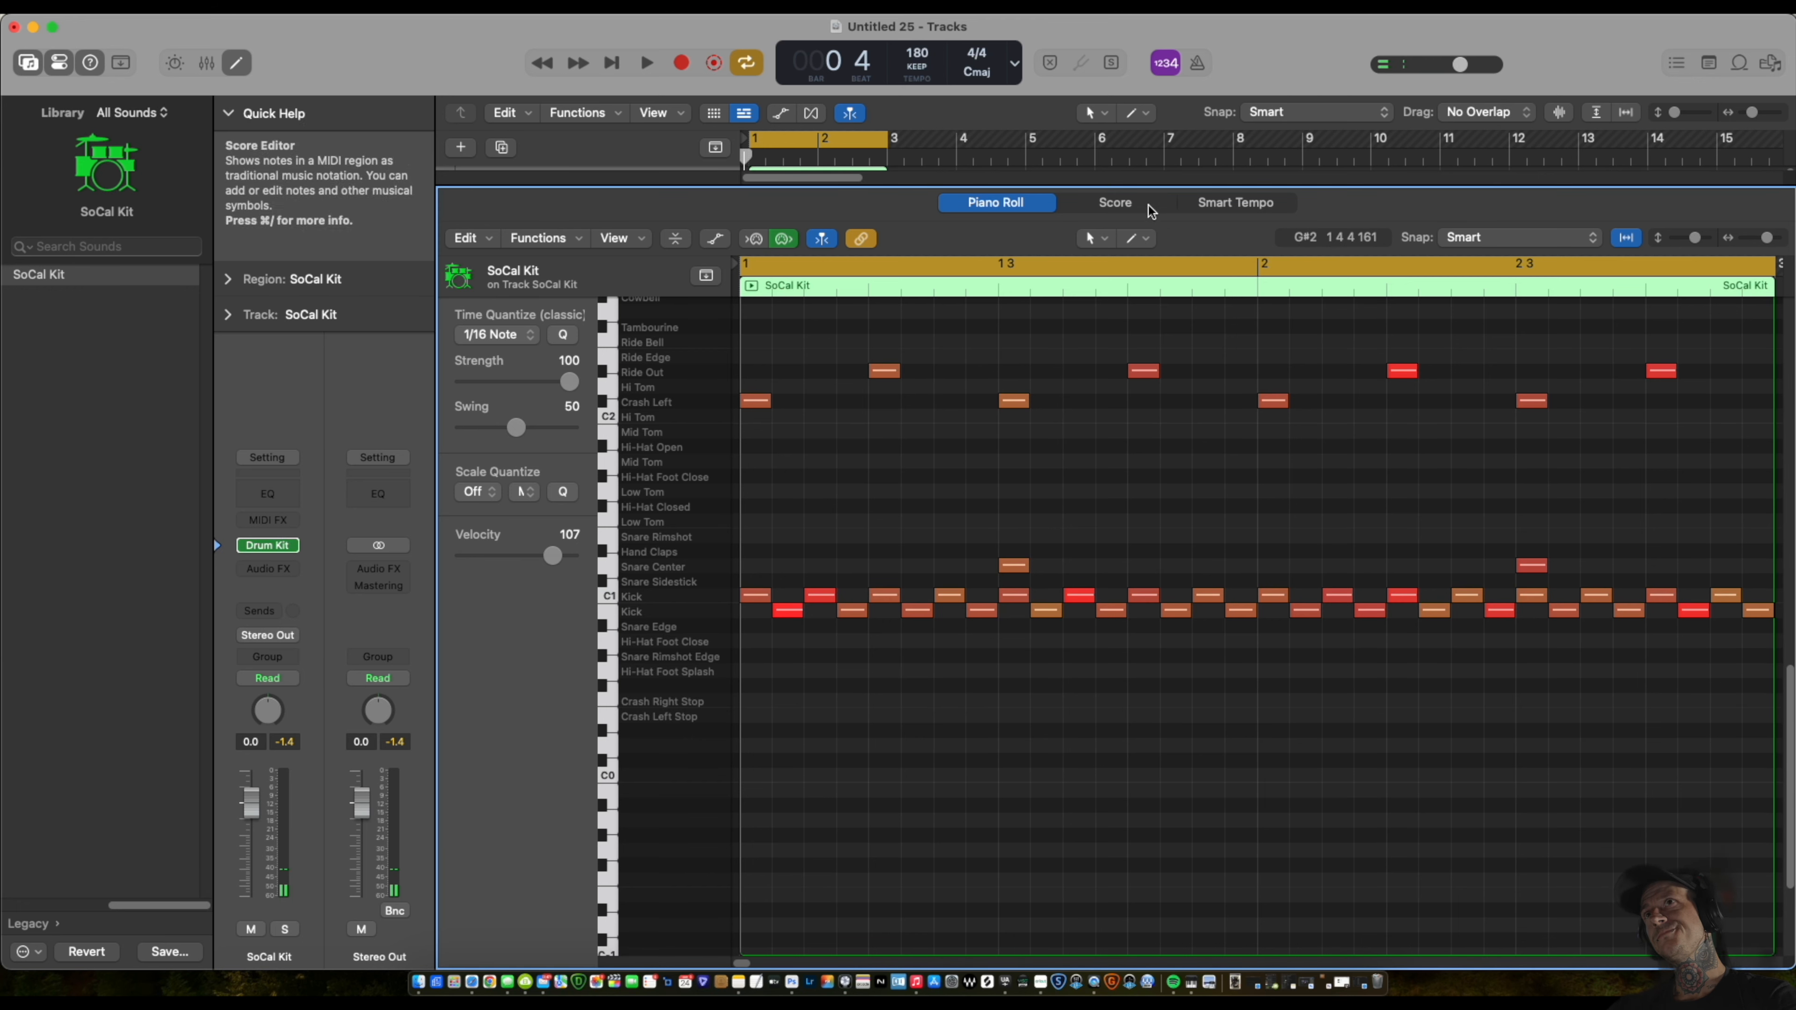
mouse_move(1135, 188)
left_mouse_down()
mouse_move(1136, 654)
mouse_move(1136, 186)
left_mouse_up()
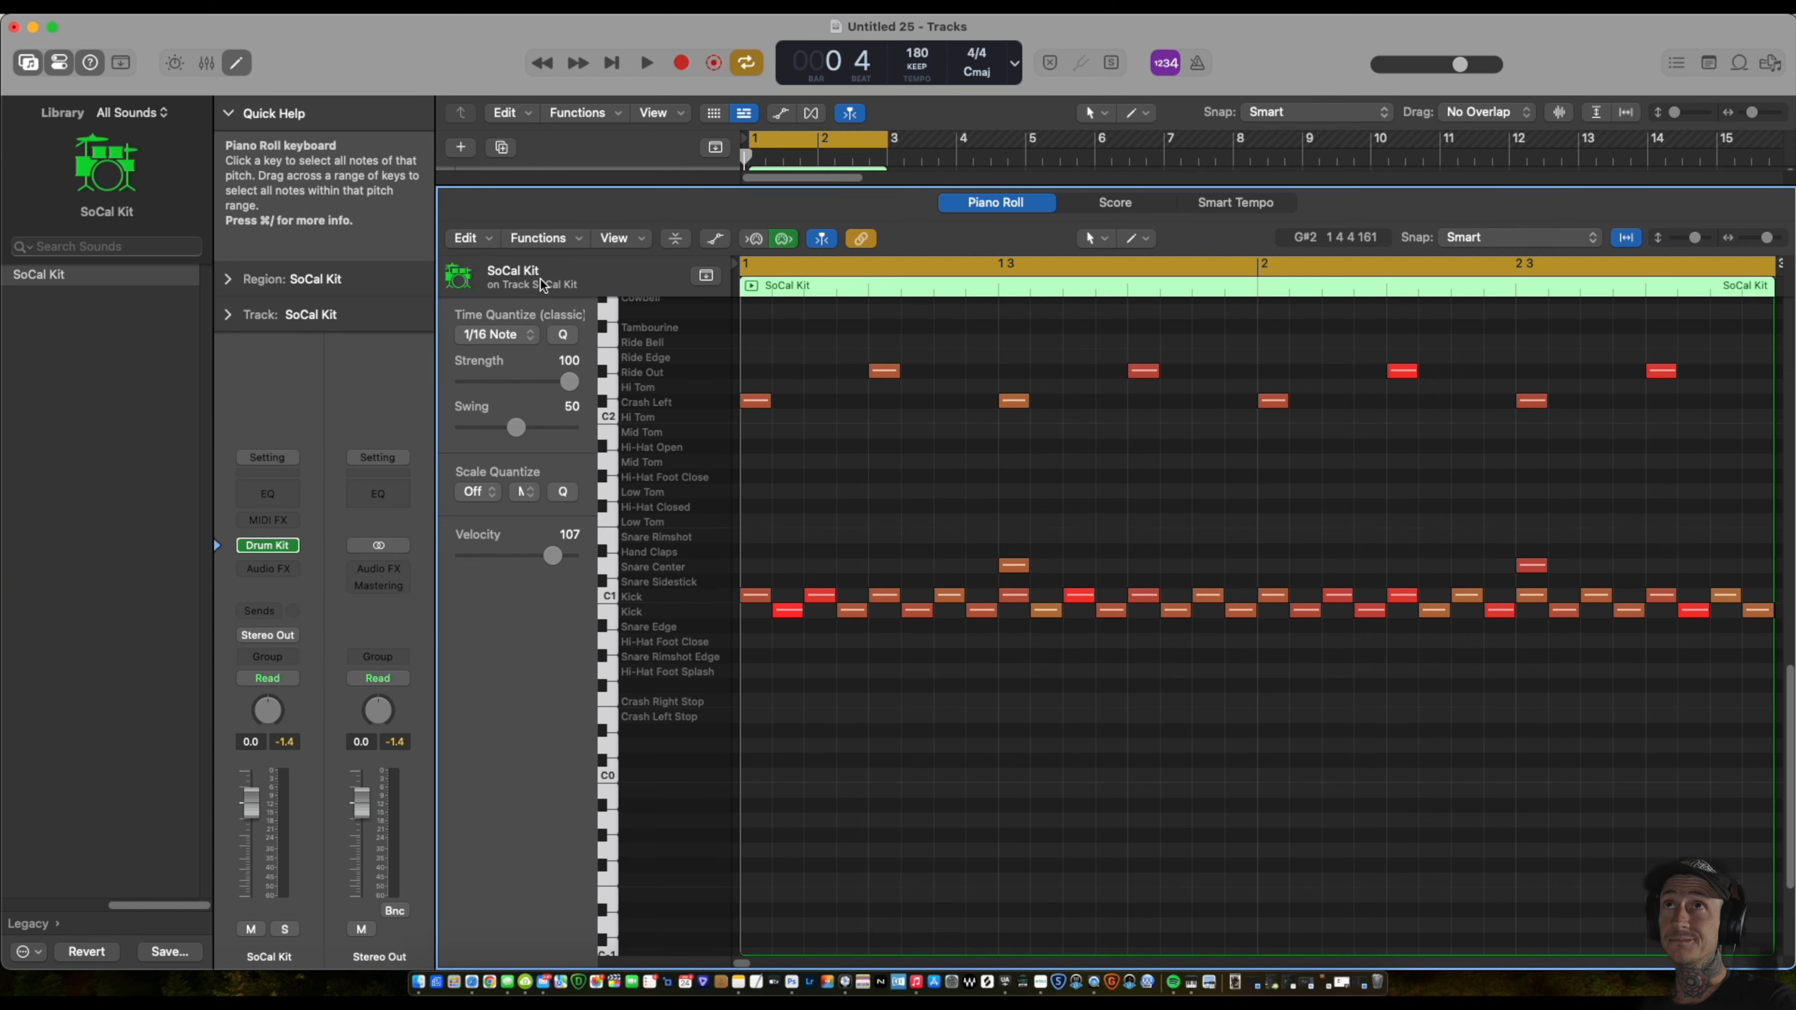
left_click(548, 238)
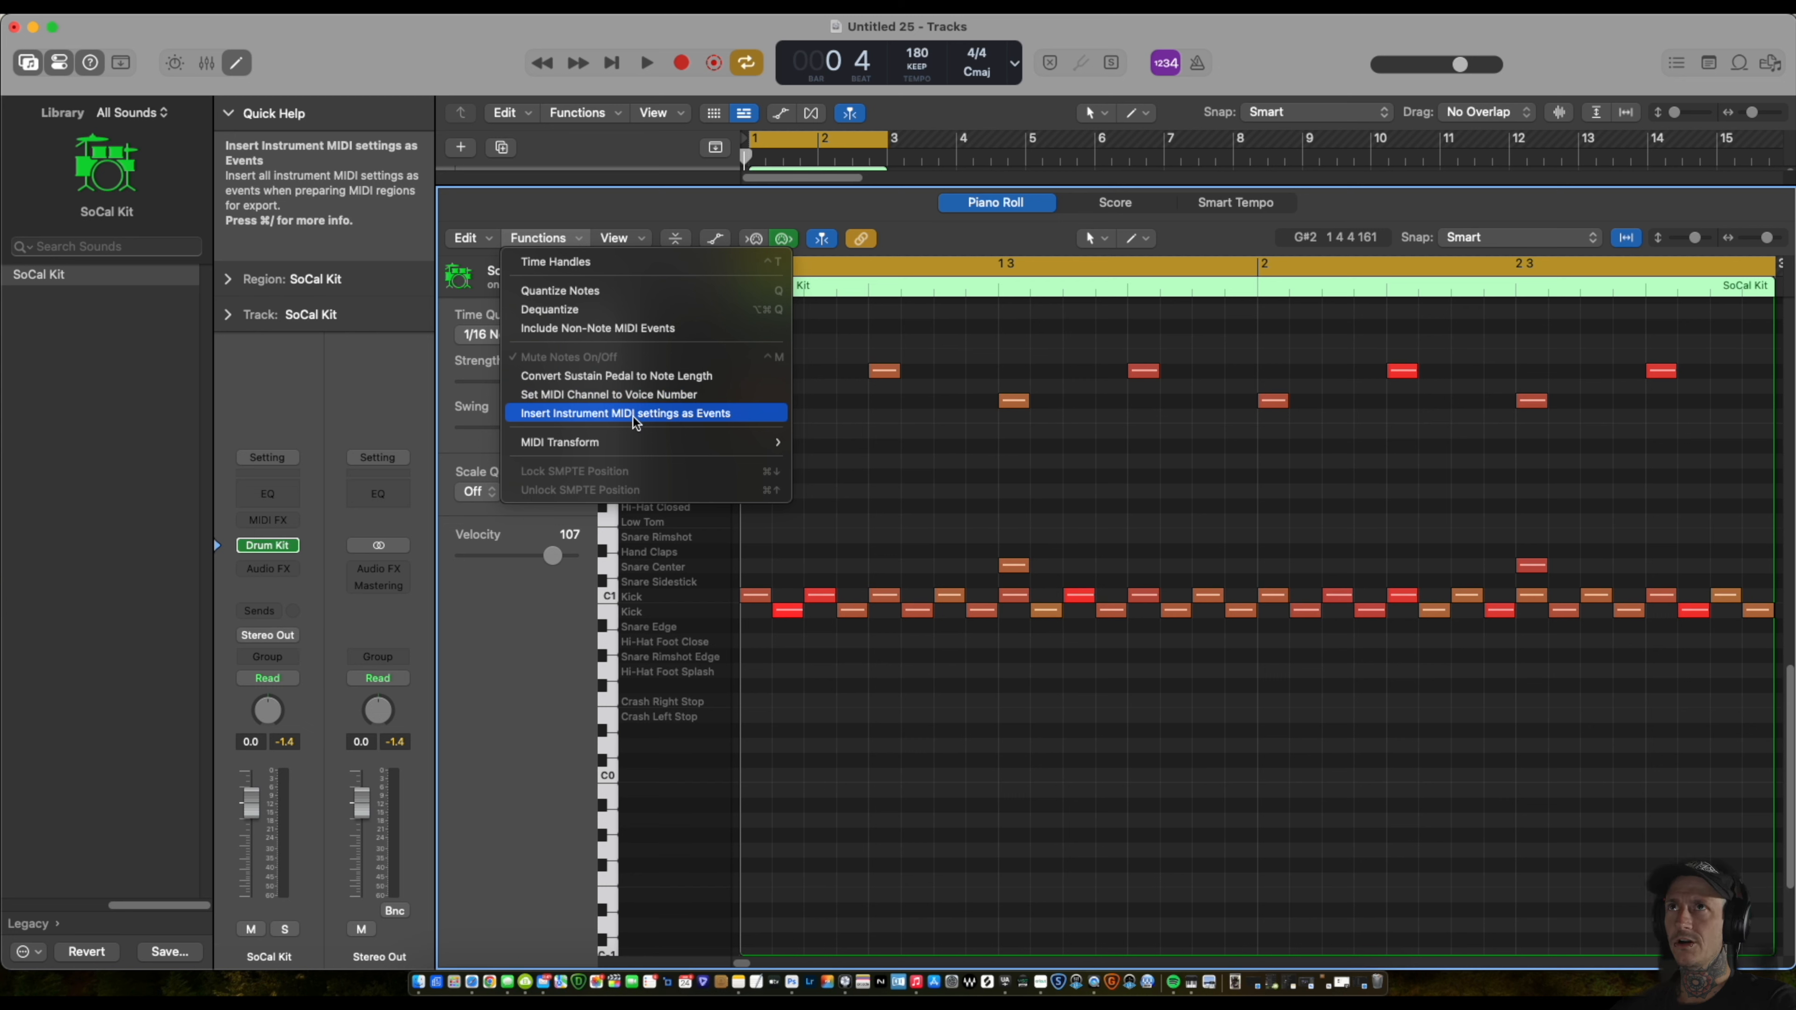
mouse_move(636, 443)
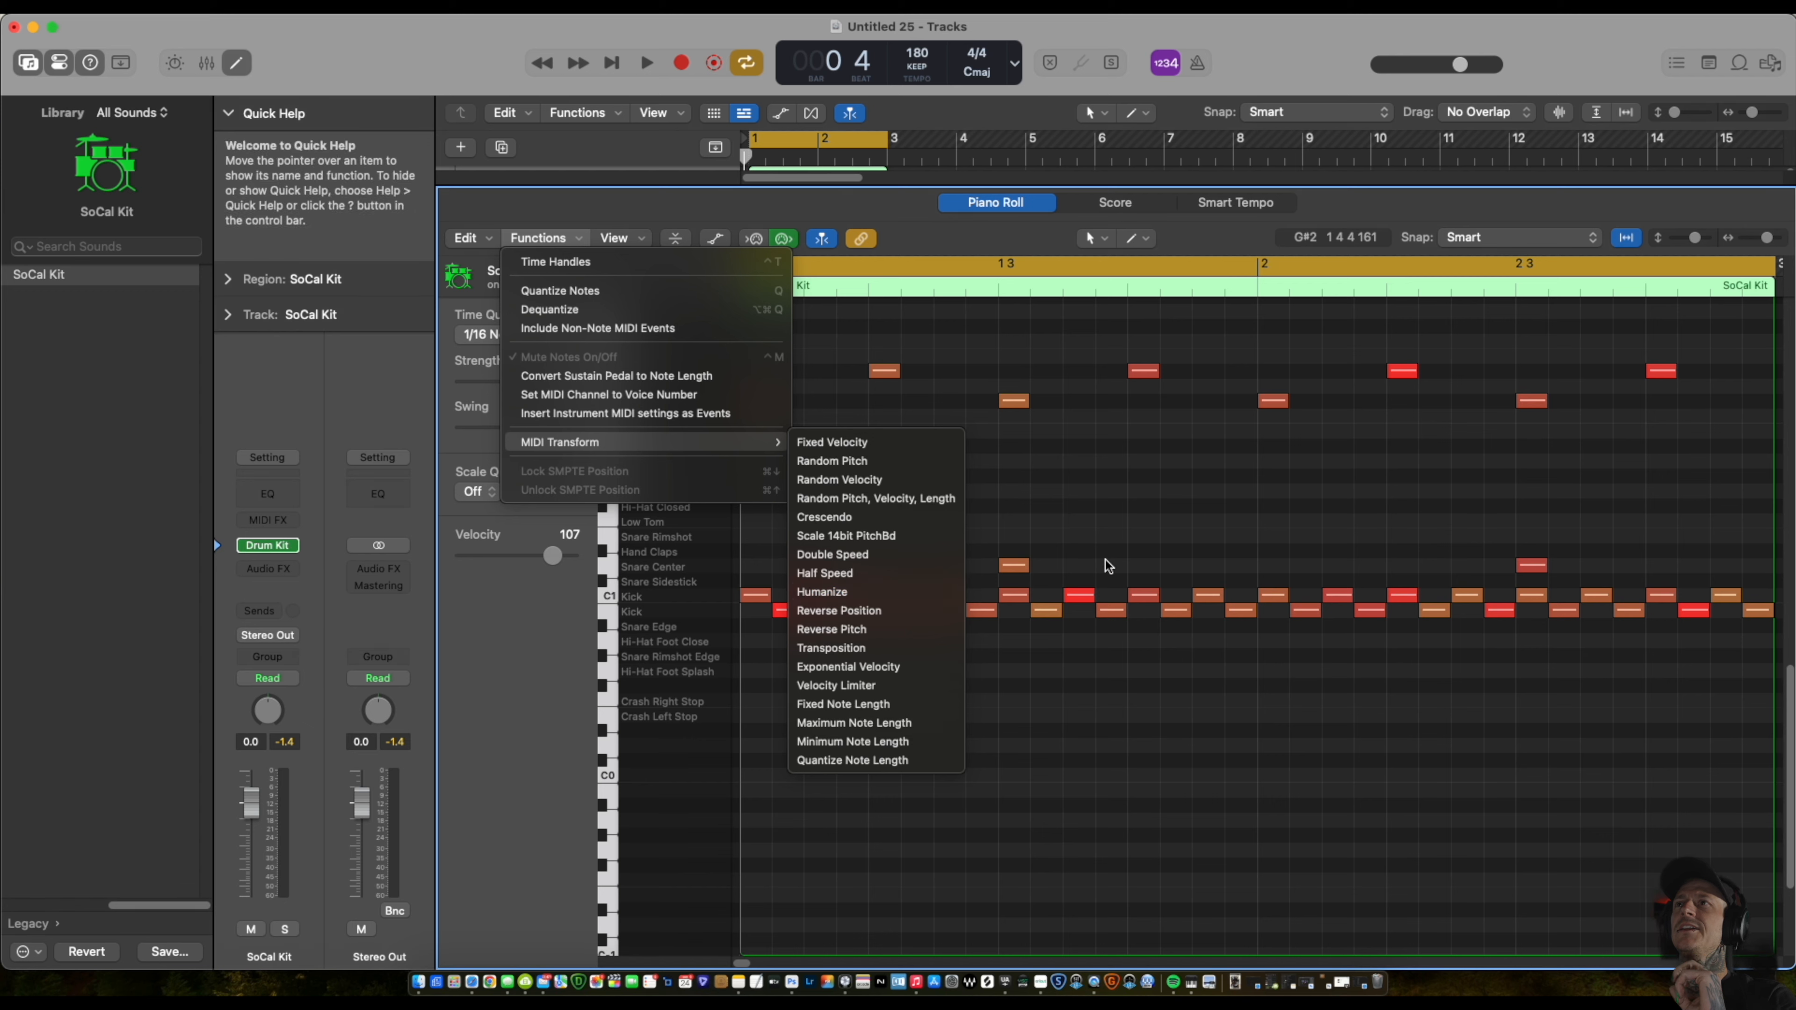
left_click(1145, 543)
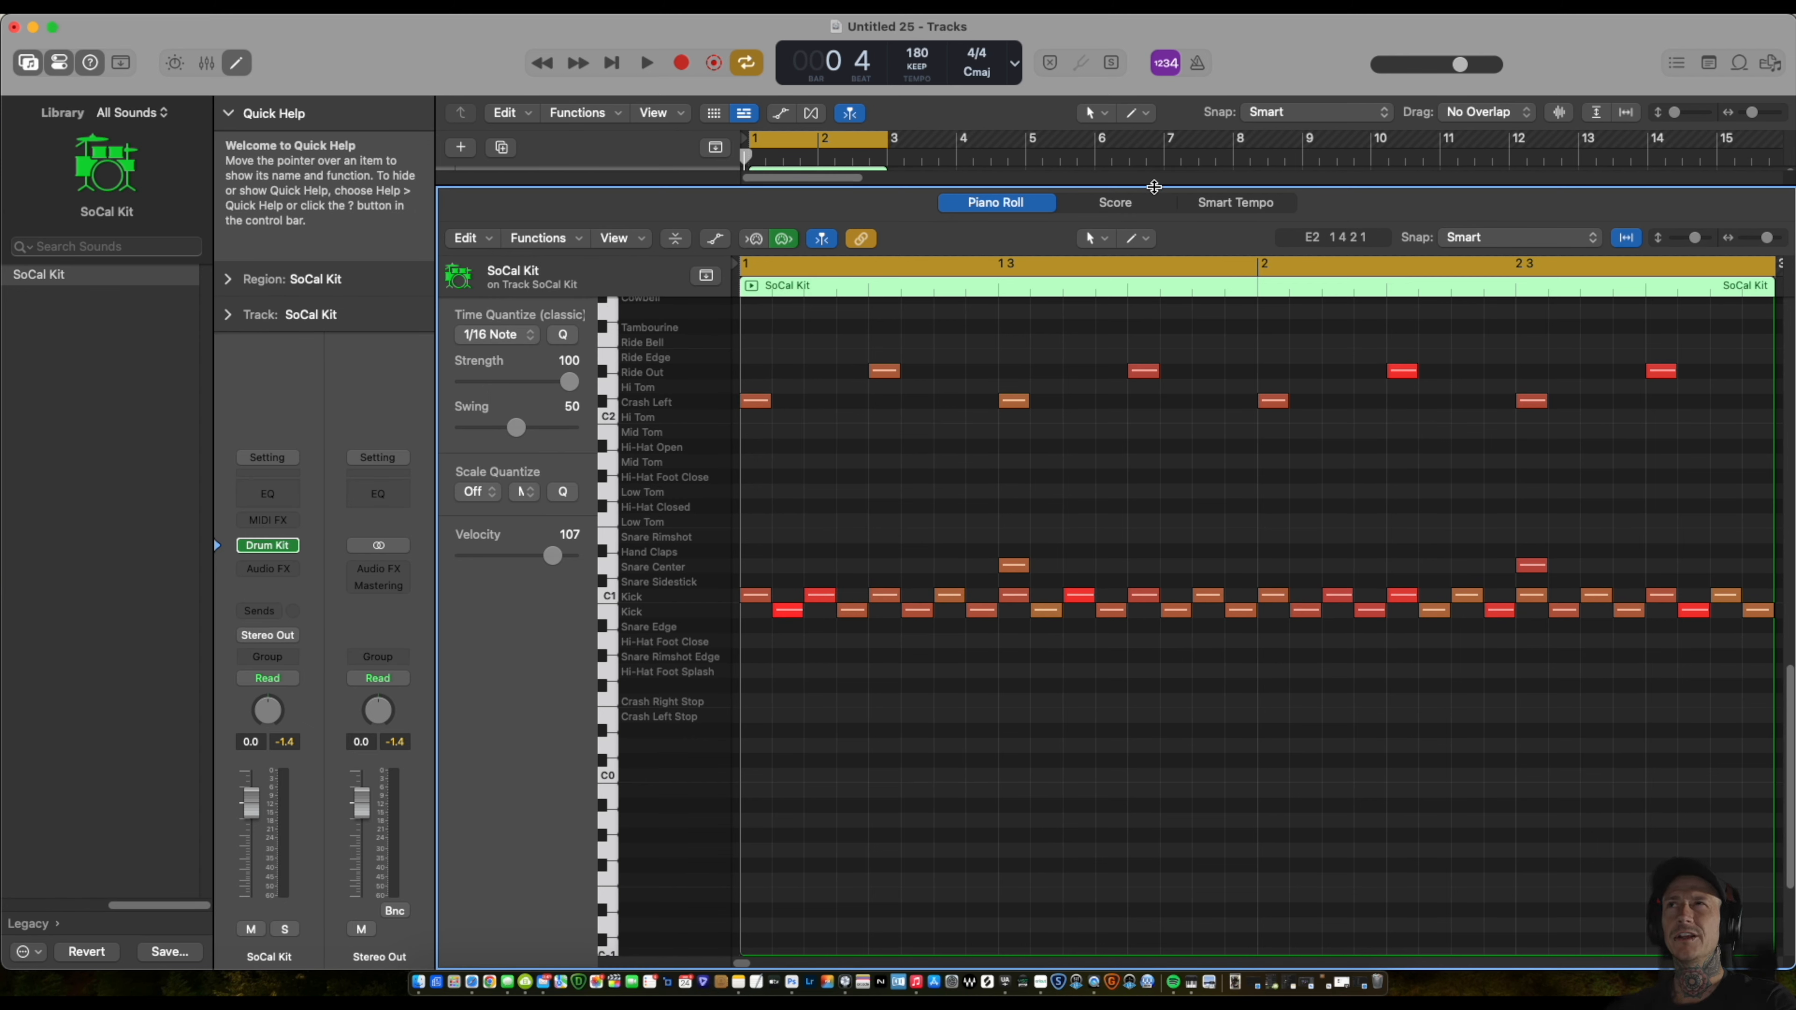
Collapse the Piano Roll and look through the instrument plug-ins for the SoCal Kit track, including Drum Kit Designer's output options.
left_click_drag(1154, 186, 1143, 548)
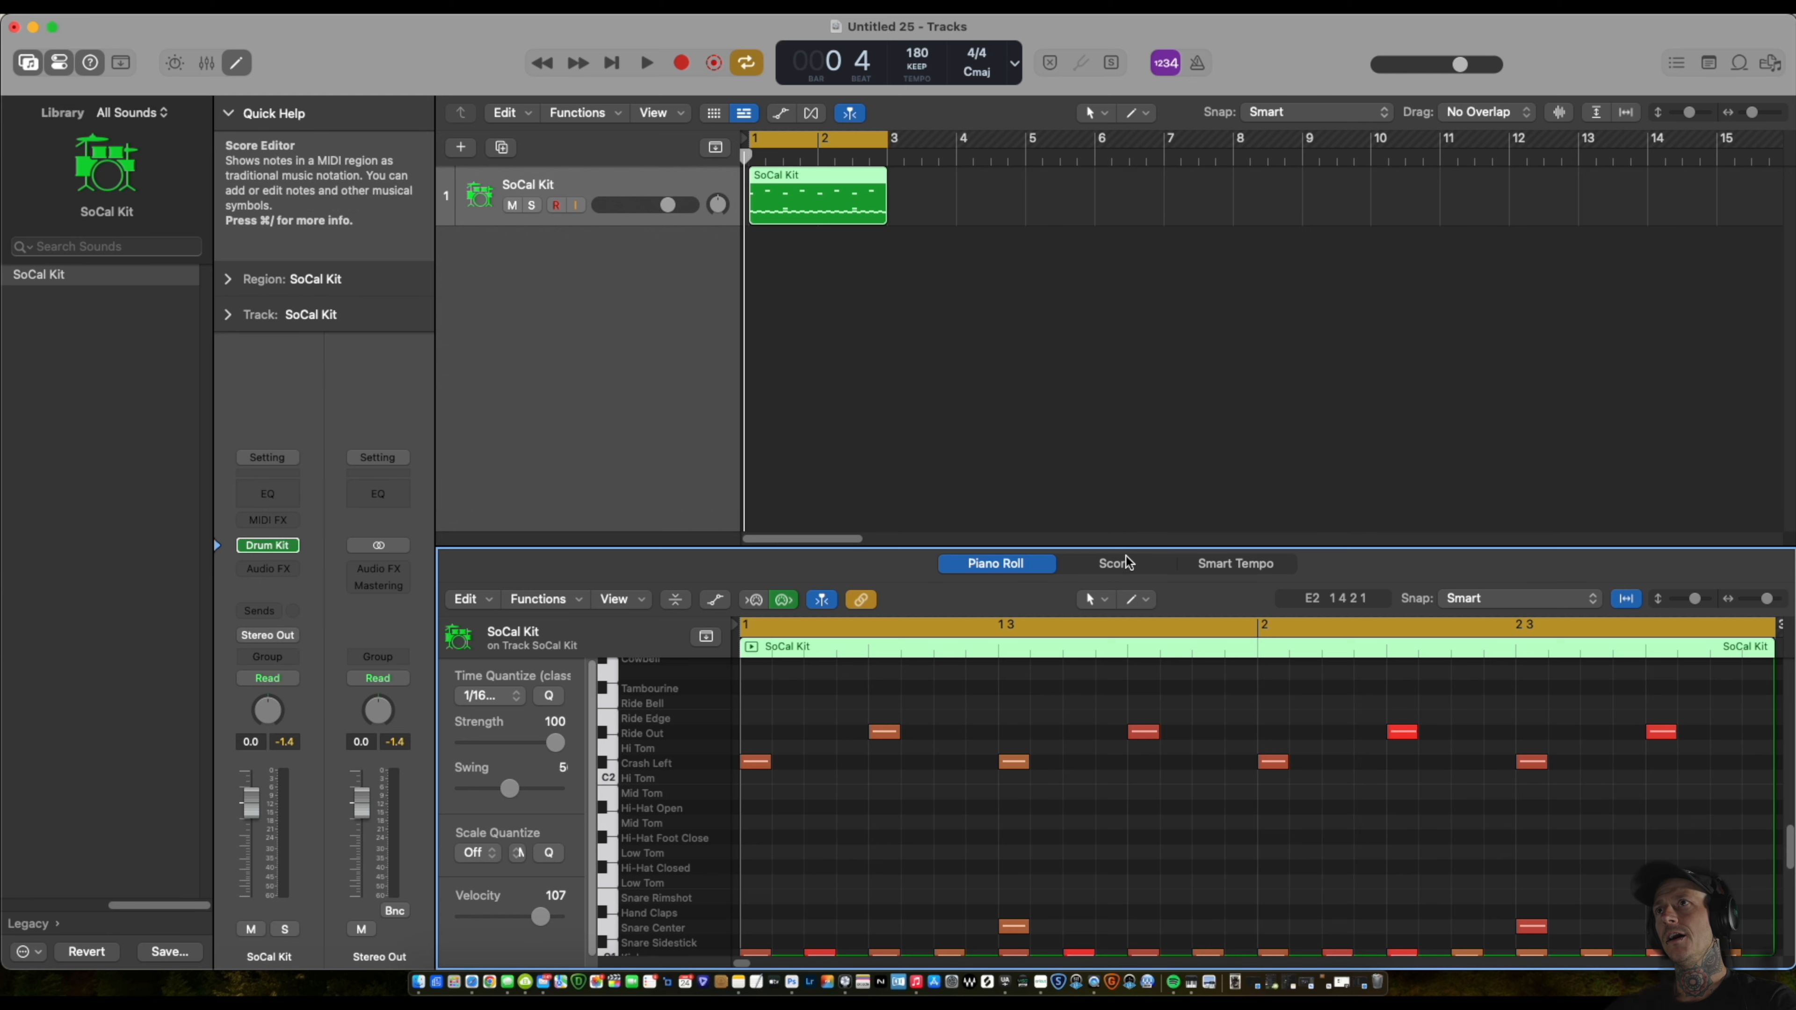
left_click_drag(1107, 549, 1054, 834)
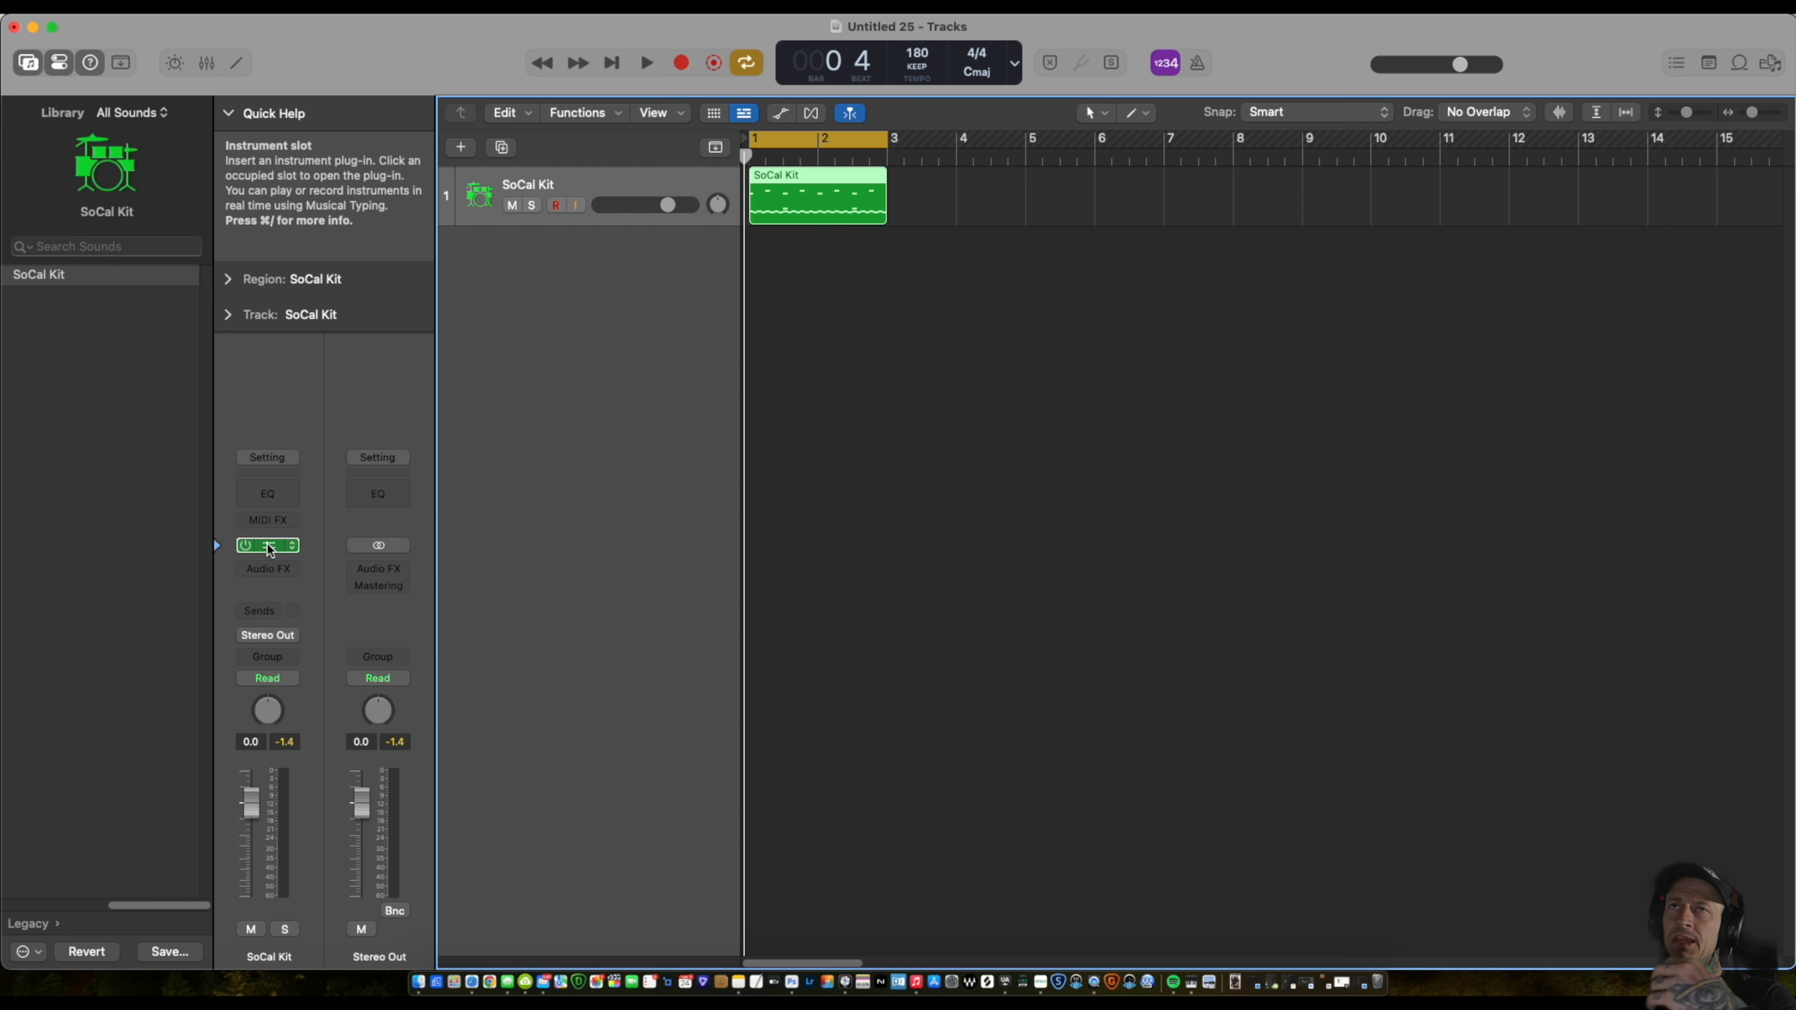
left_click(292, 546)
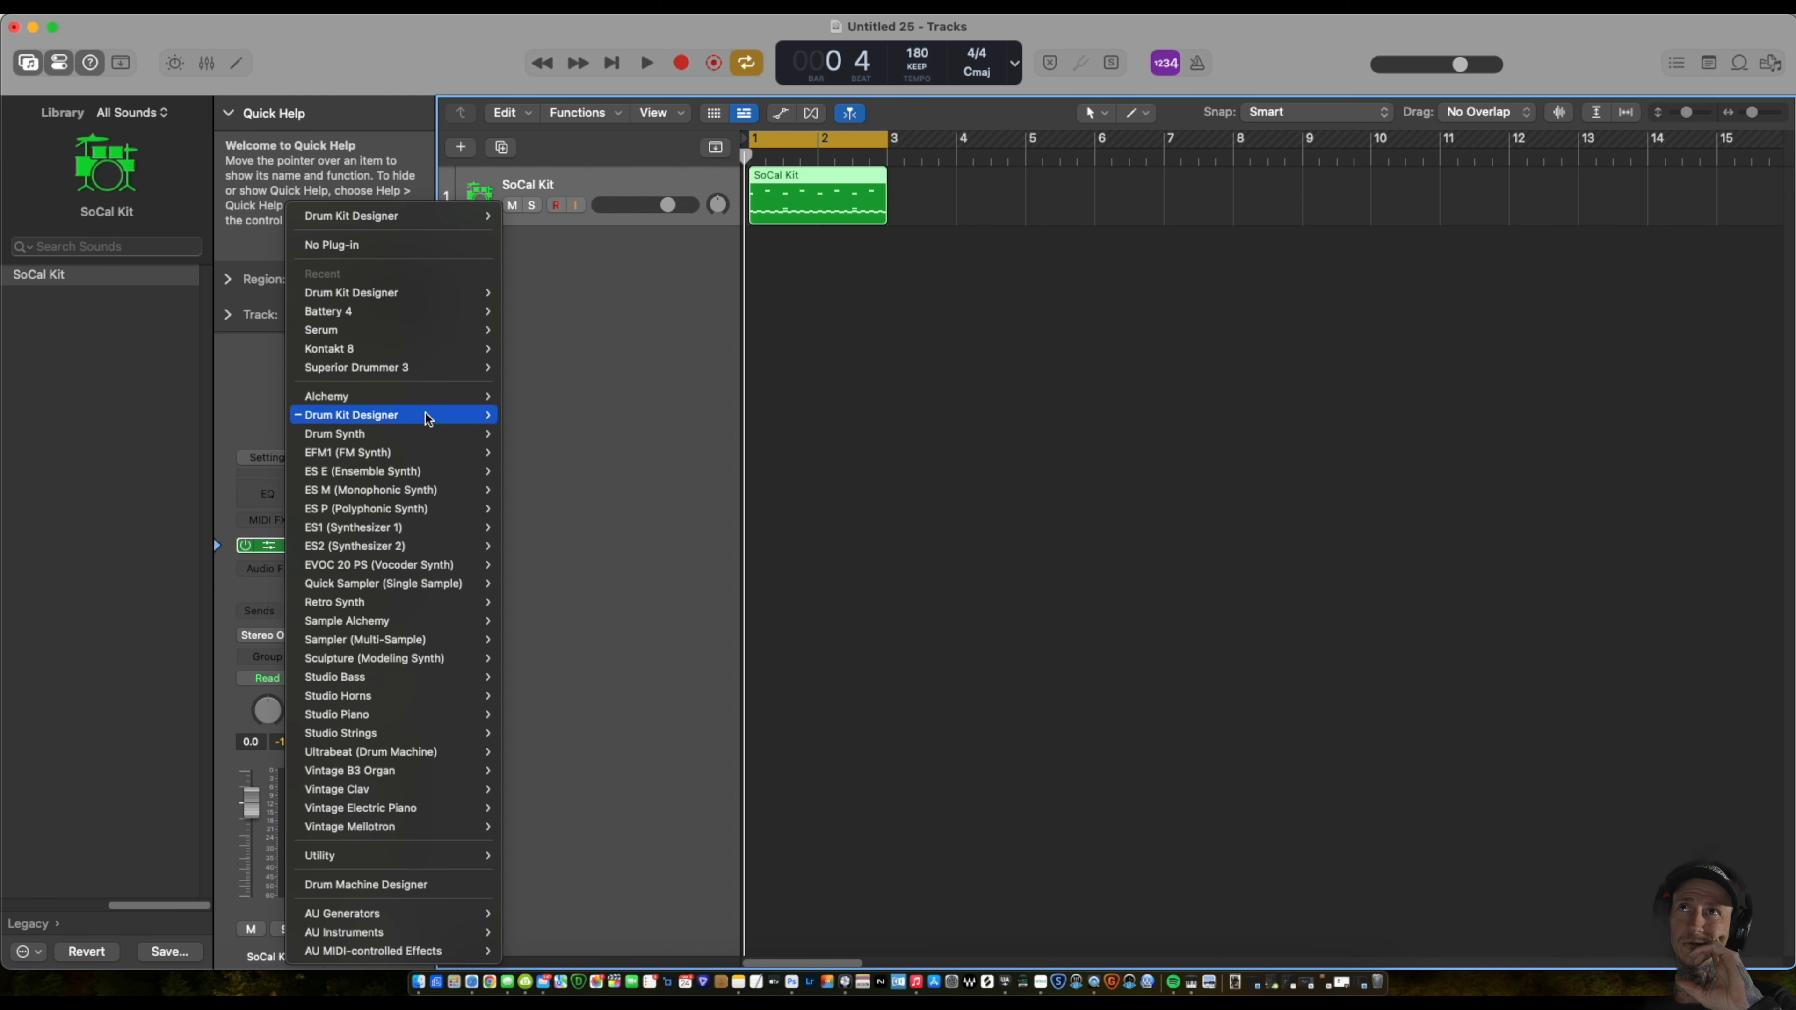
mouse_move(428, 418)
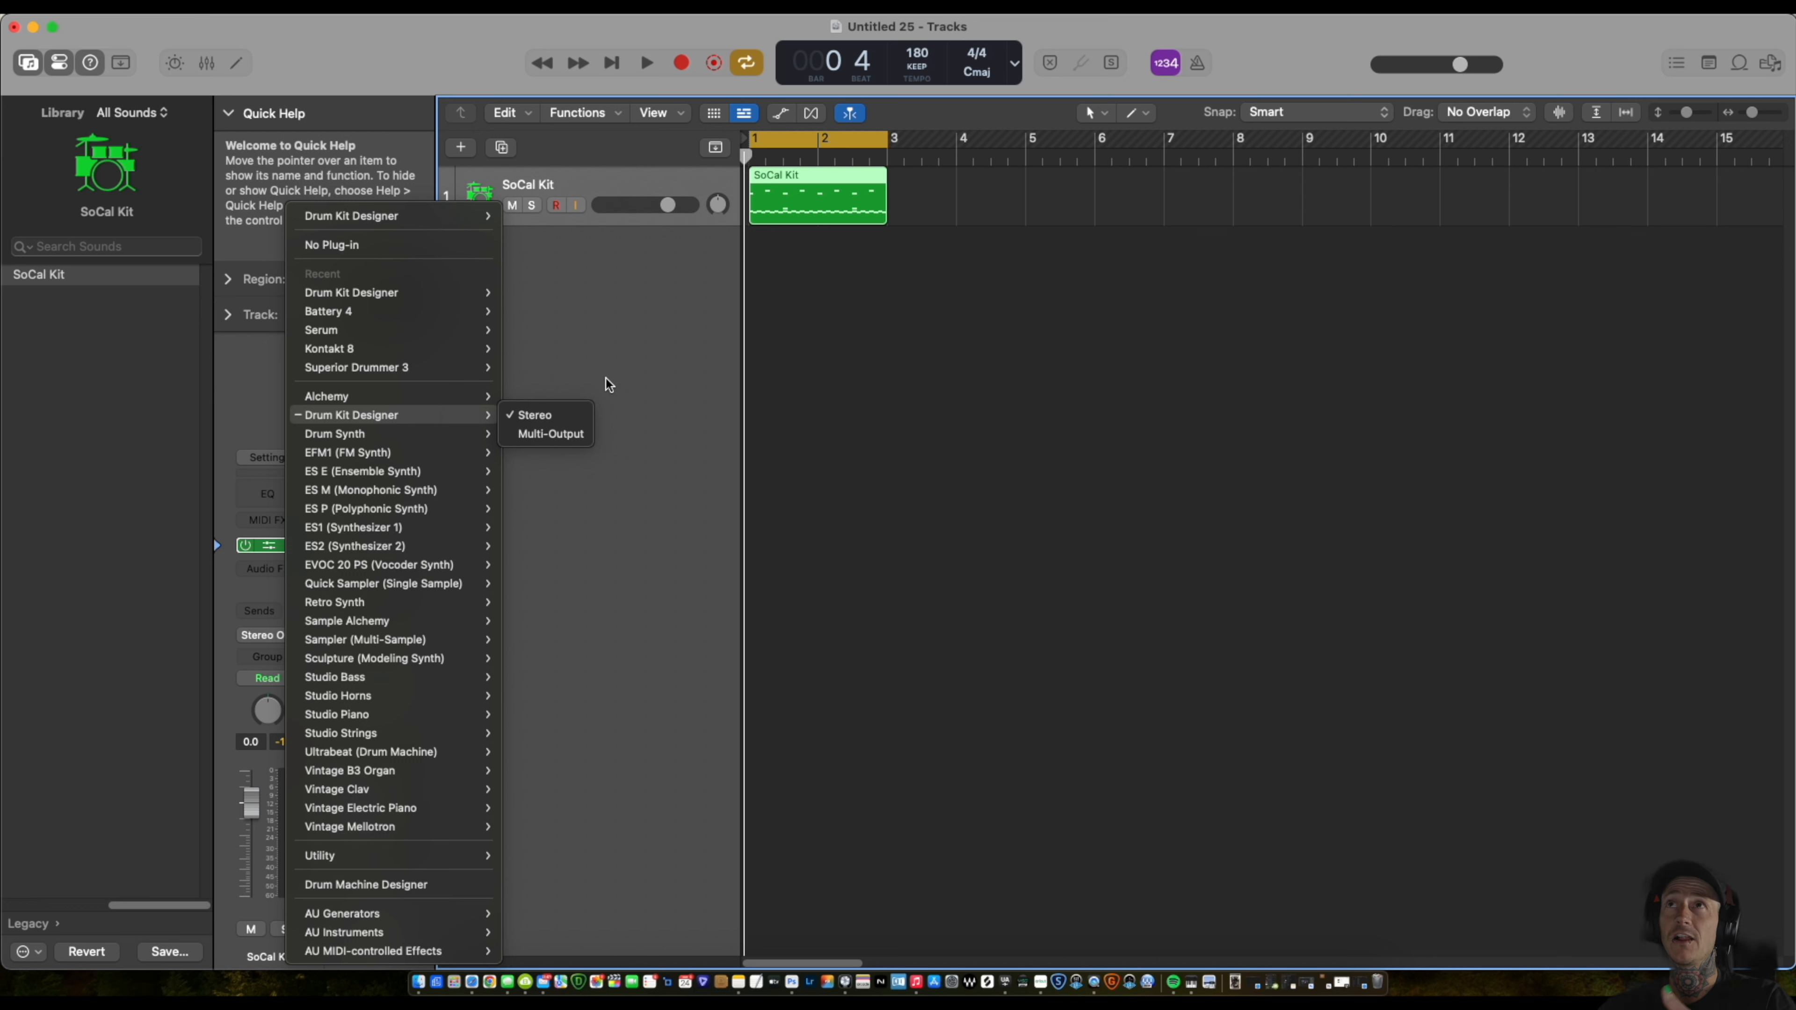
left_click(730, 29)
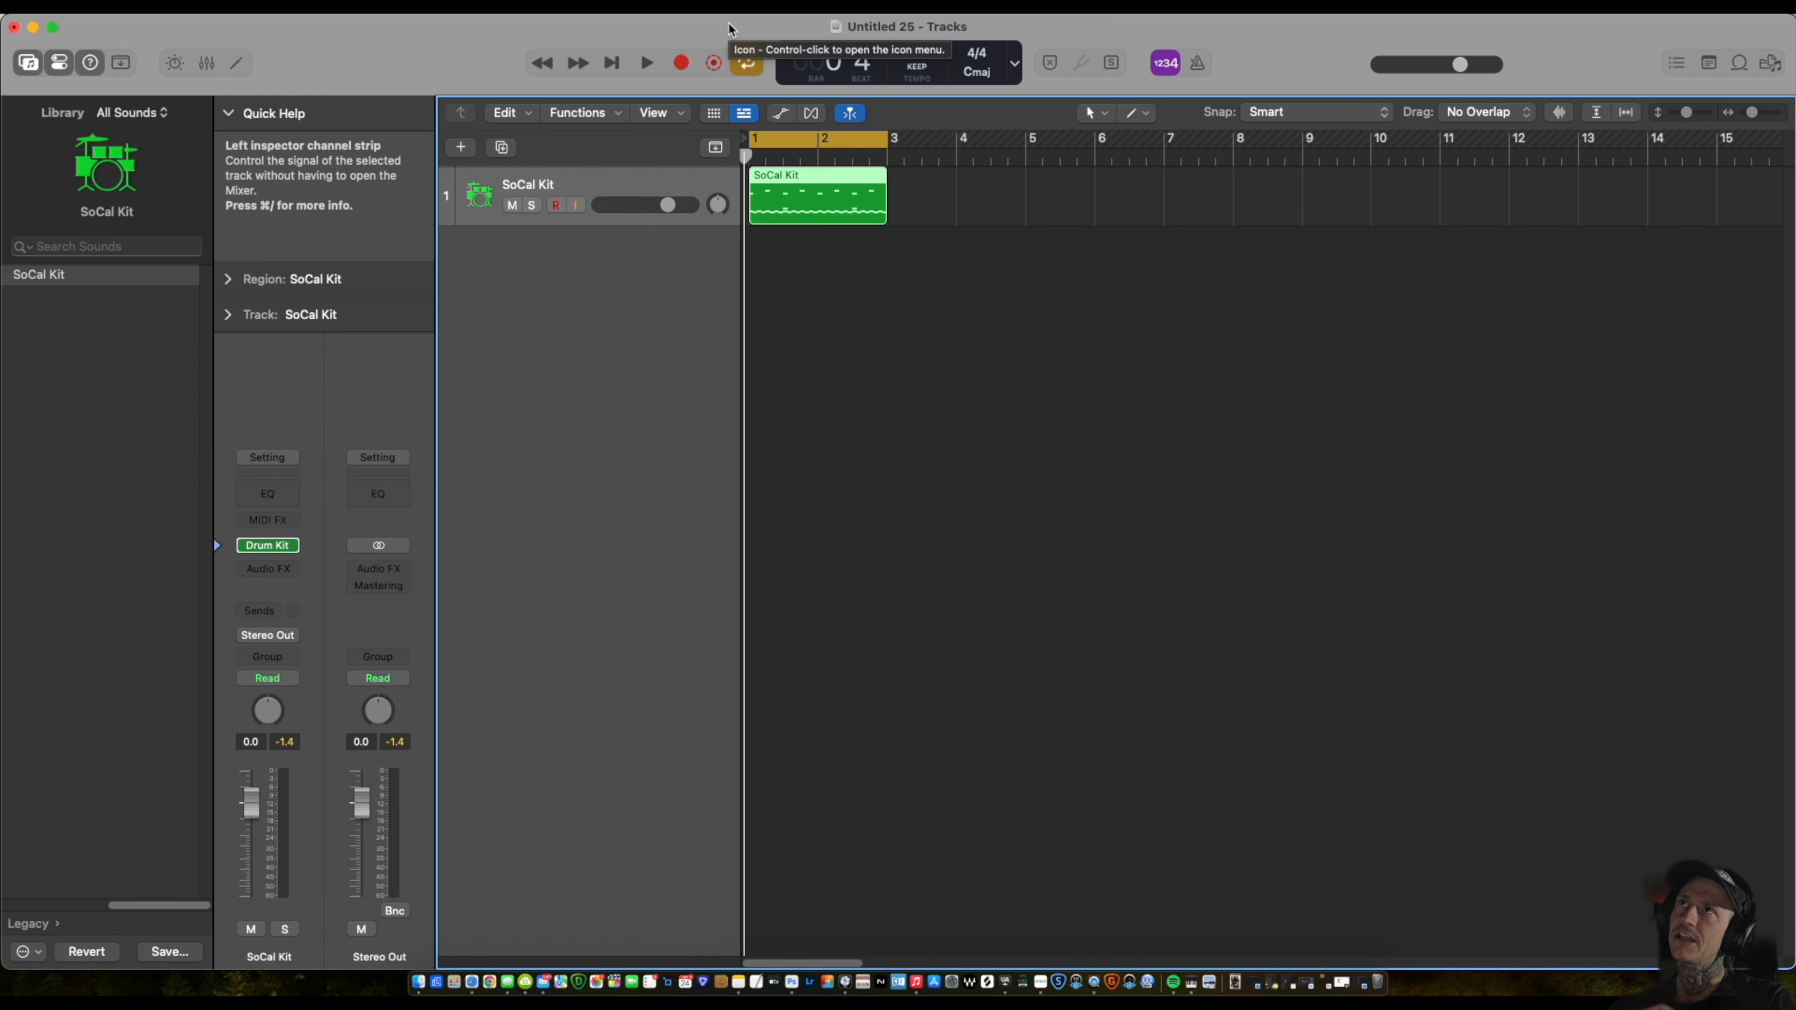
Bounce the SoCal Kit region in place to a new track named "SoCal Kit drums", muting the source, and play back the audio.
right_click(831, 182)
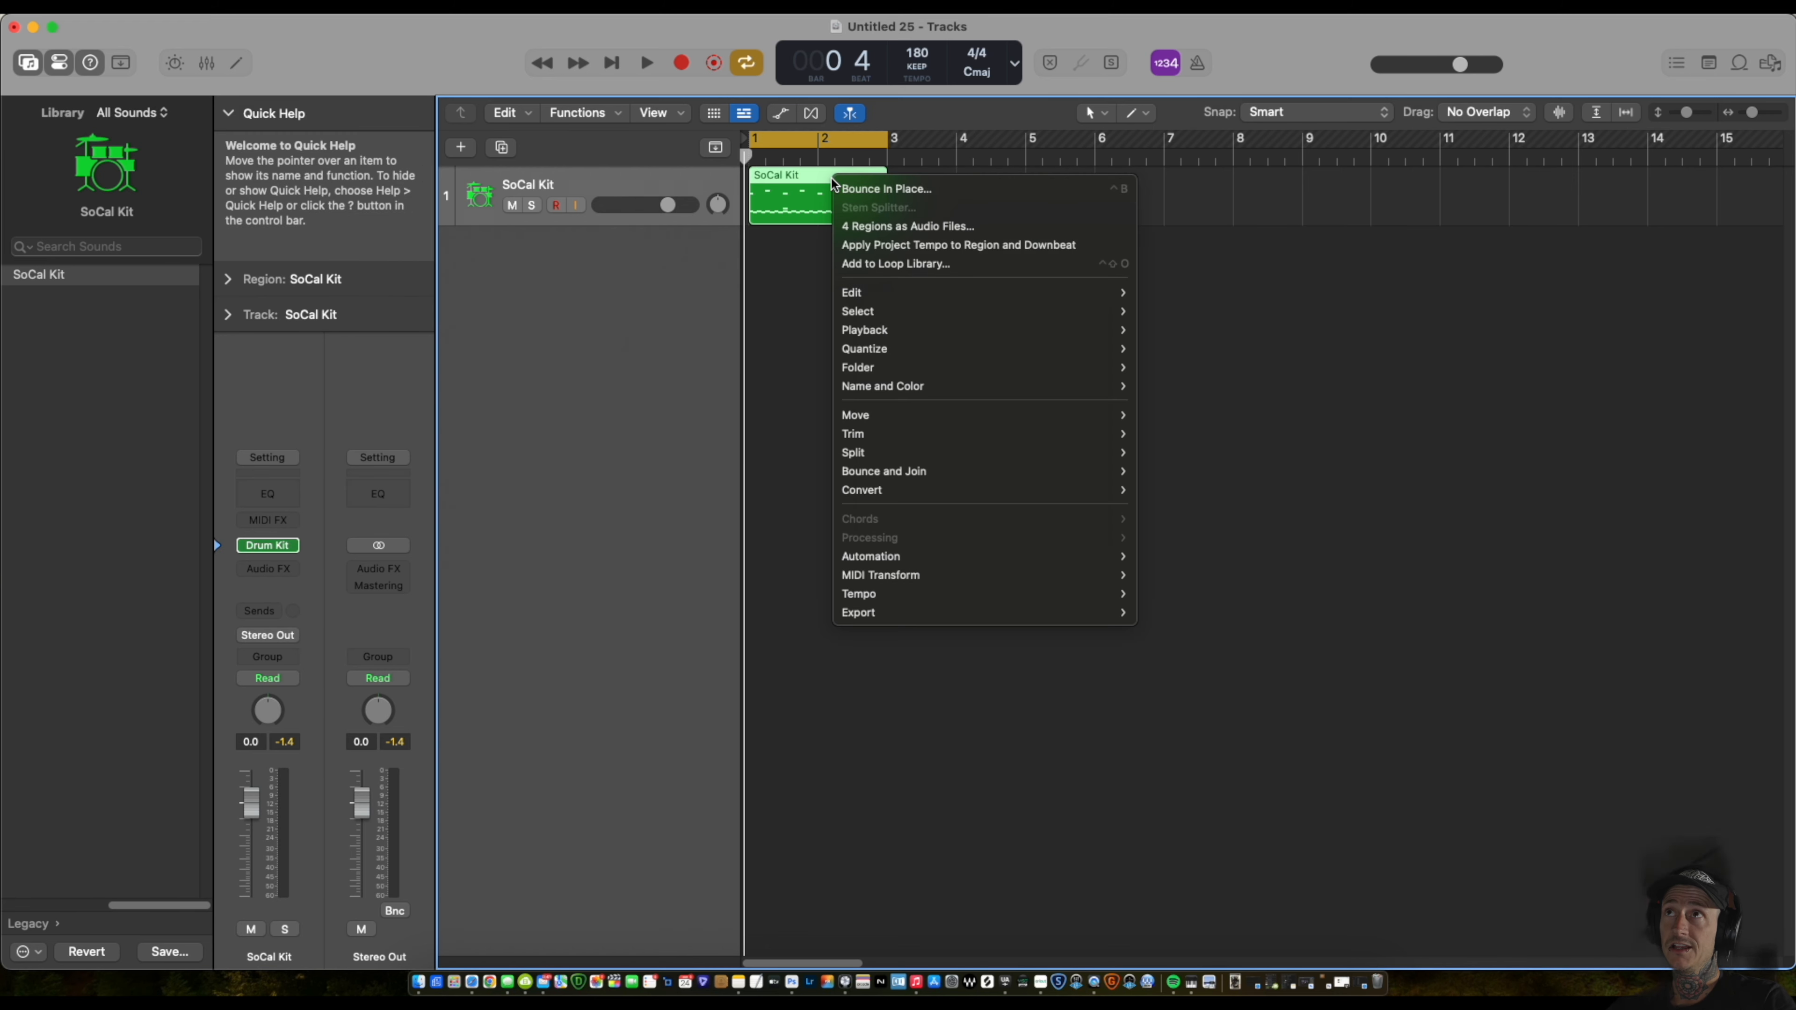
left_click(872, 188)
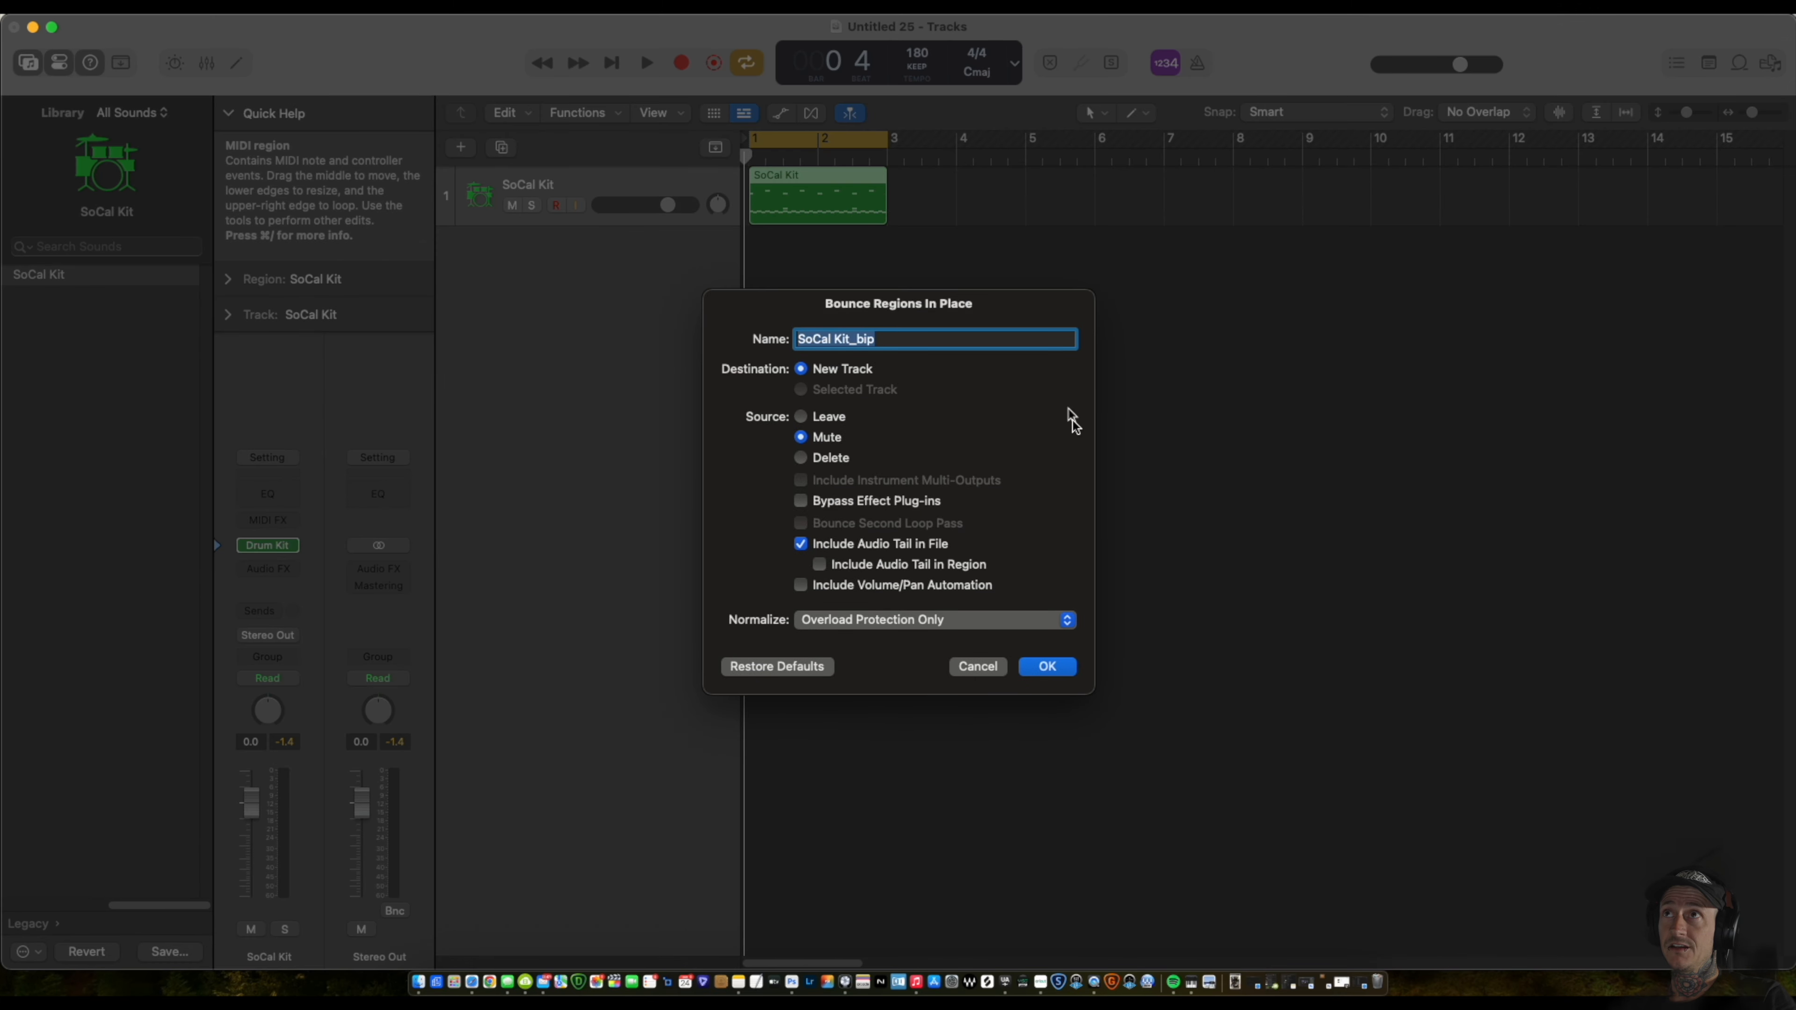
left_click(921, 344)
key("BackSpace")
key("BackSpace")
key("BackSpace")
key("BackSpace")
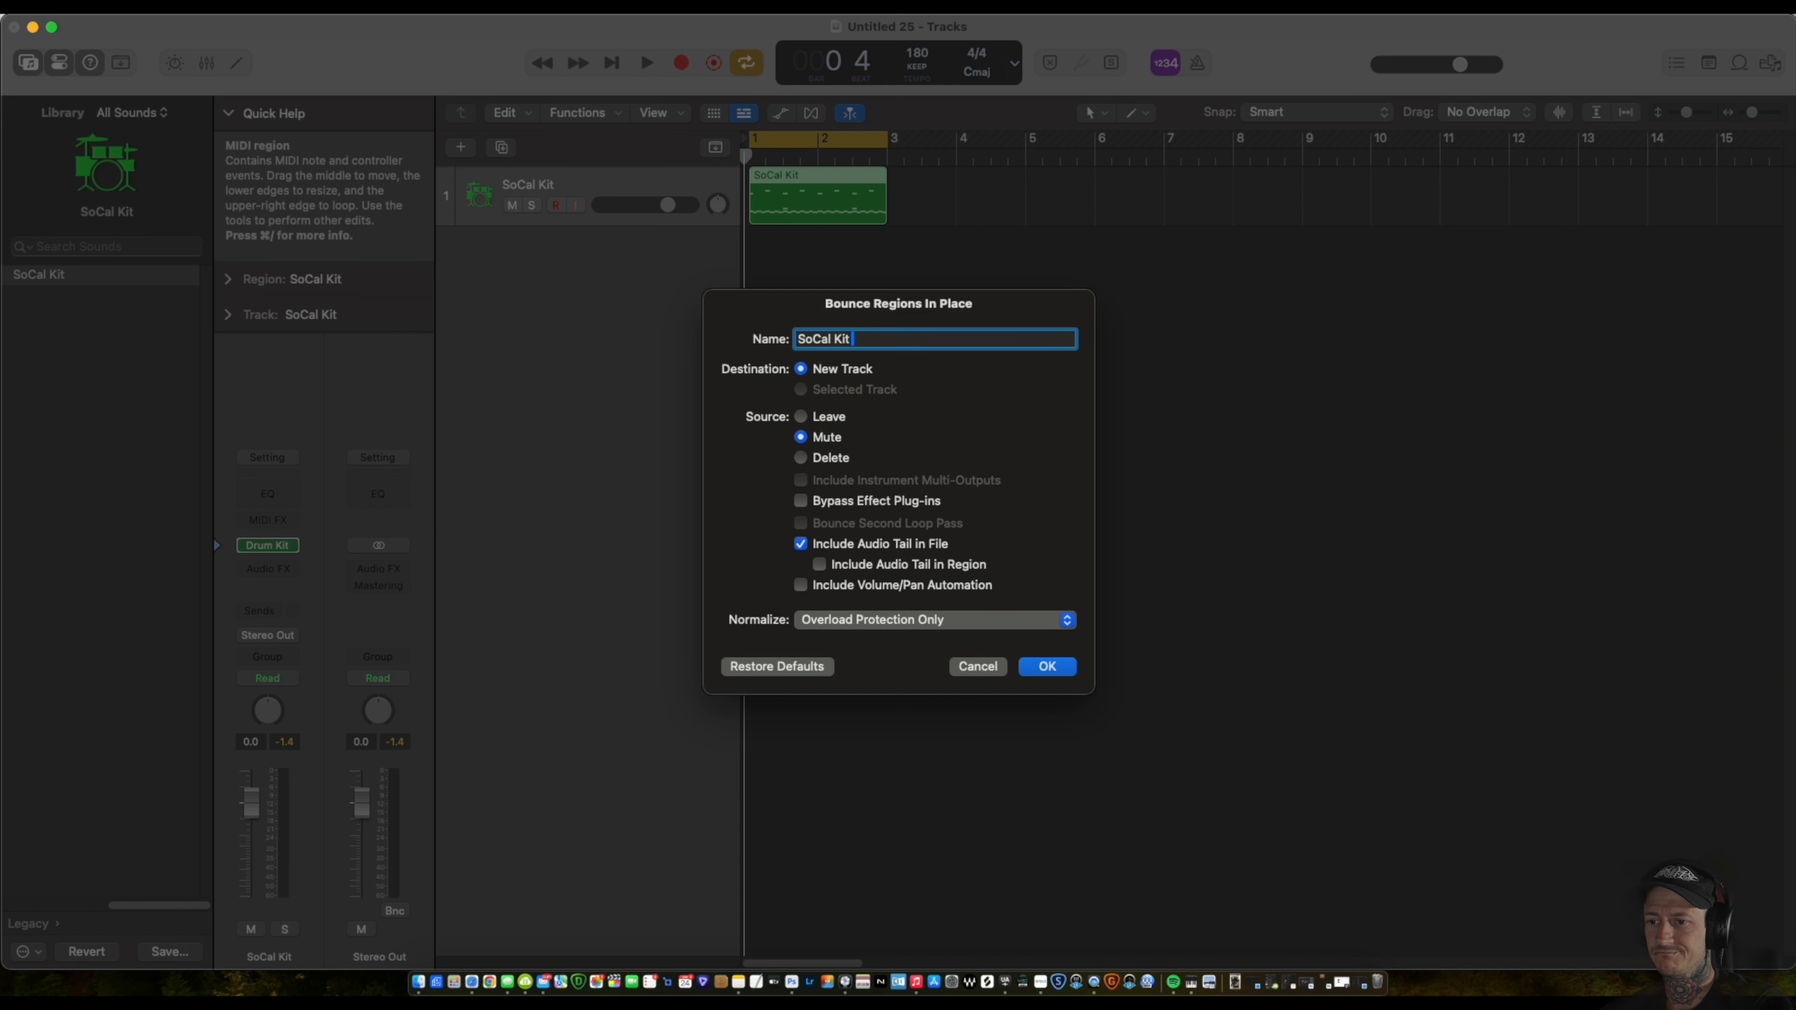
type("drum")
type("s")
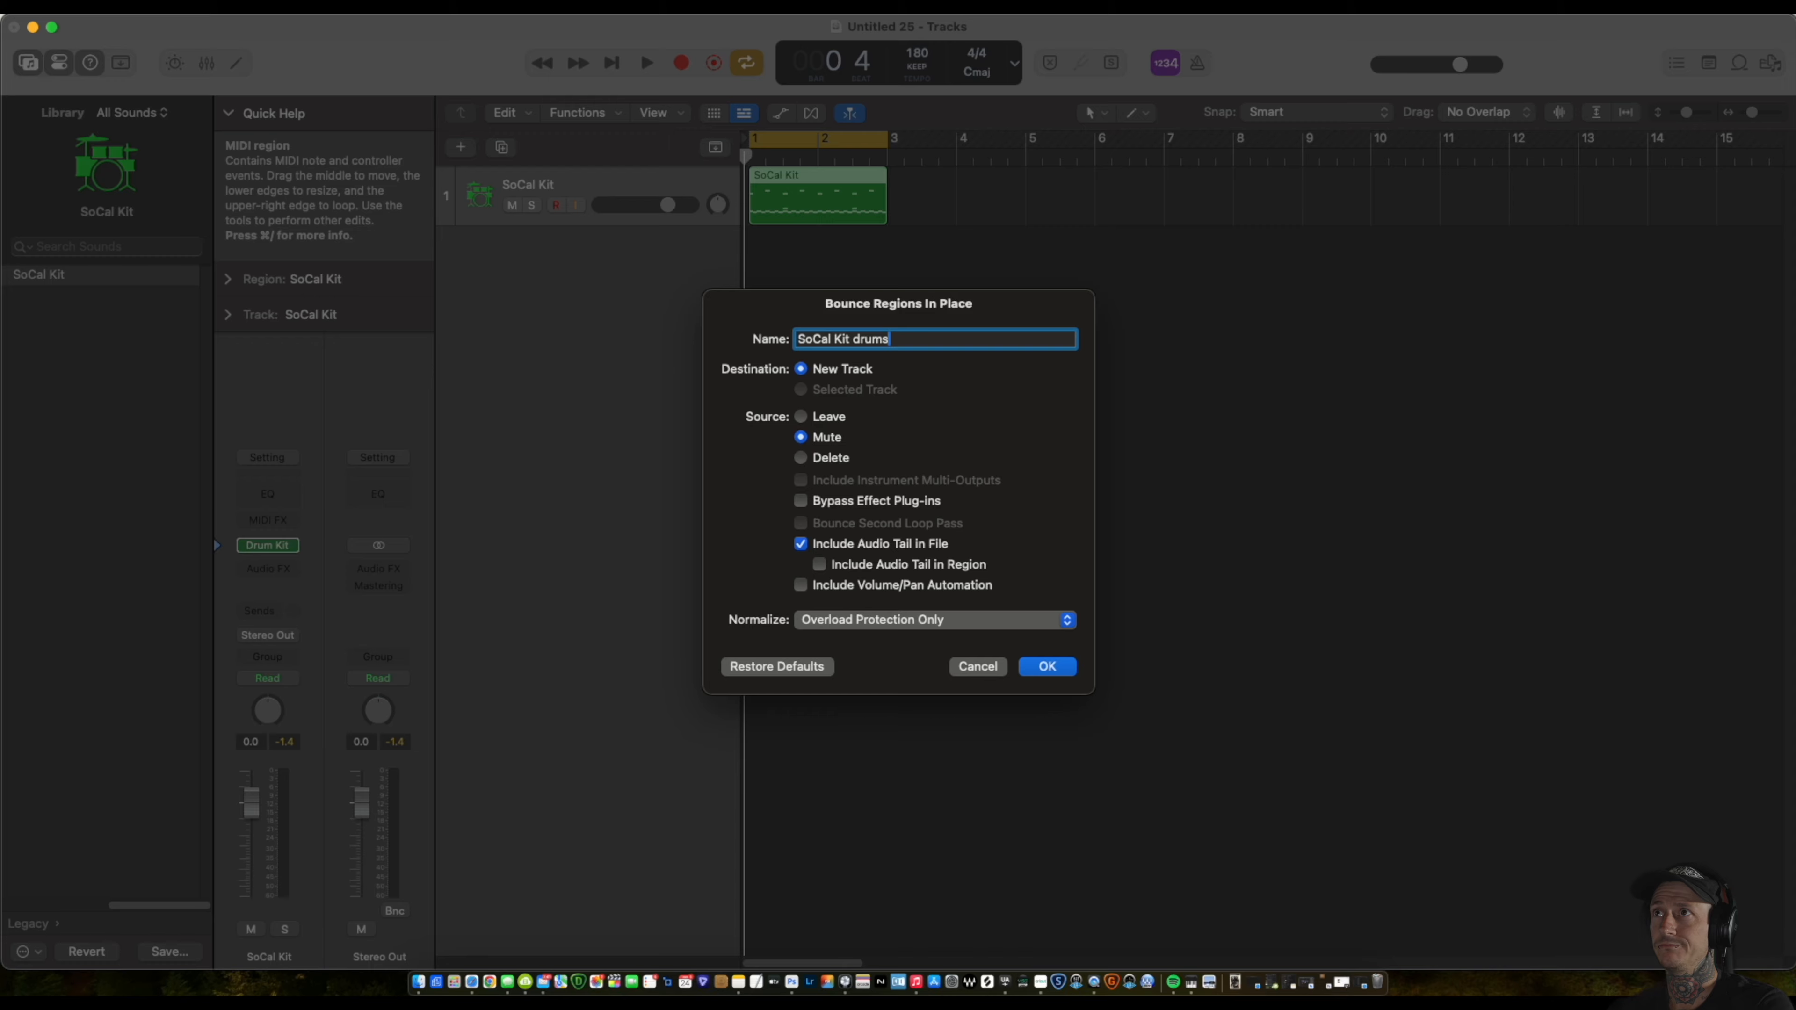
key("Return")
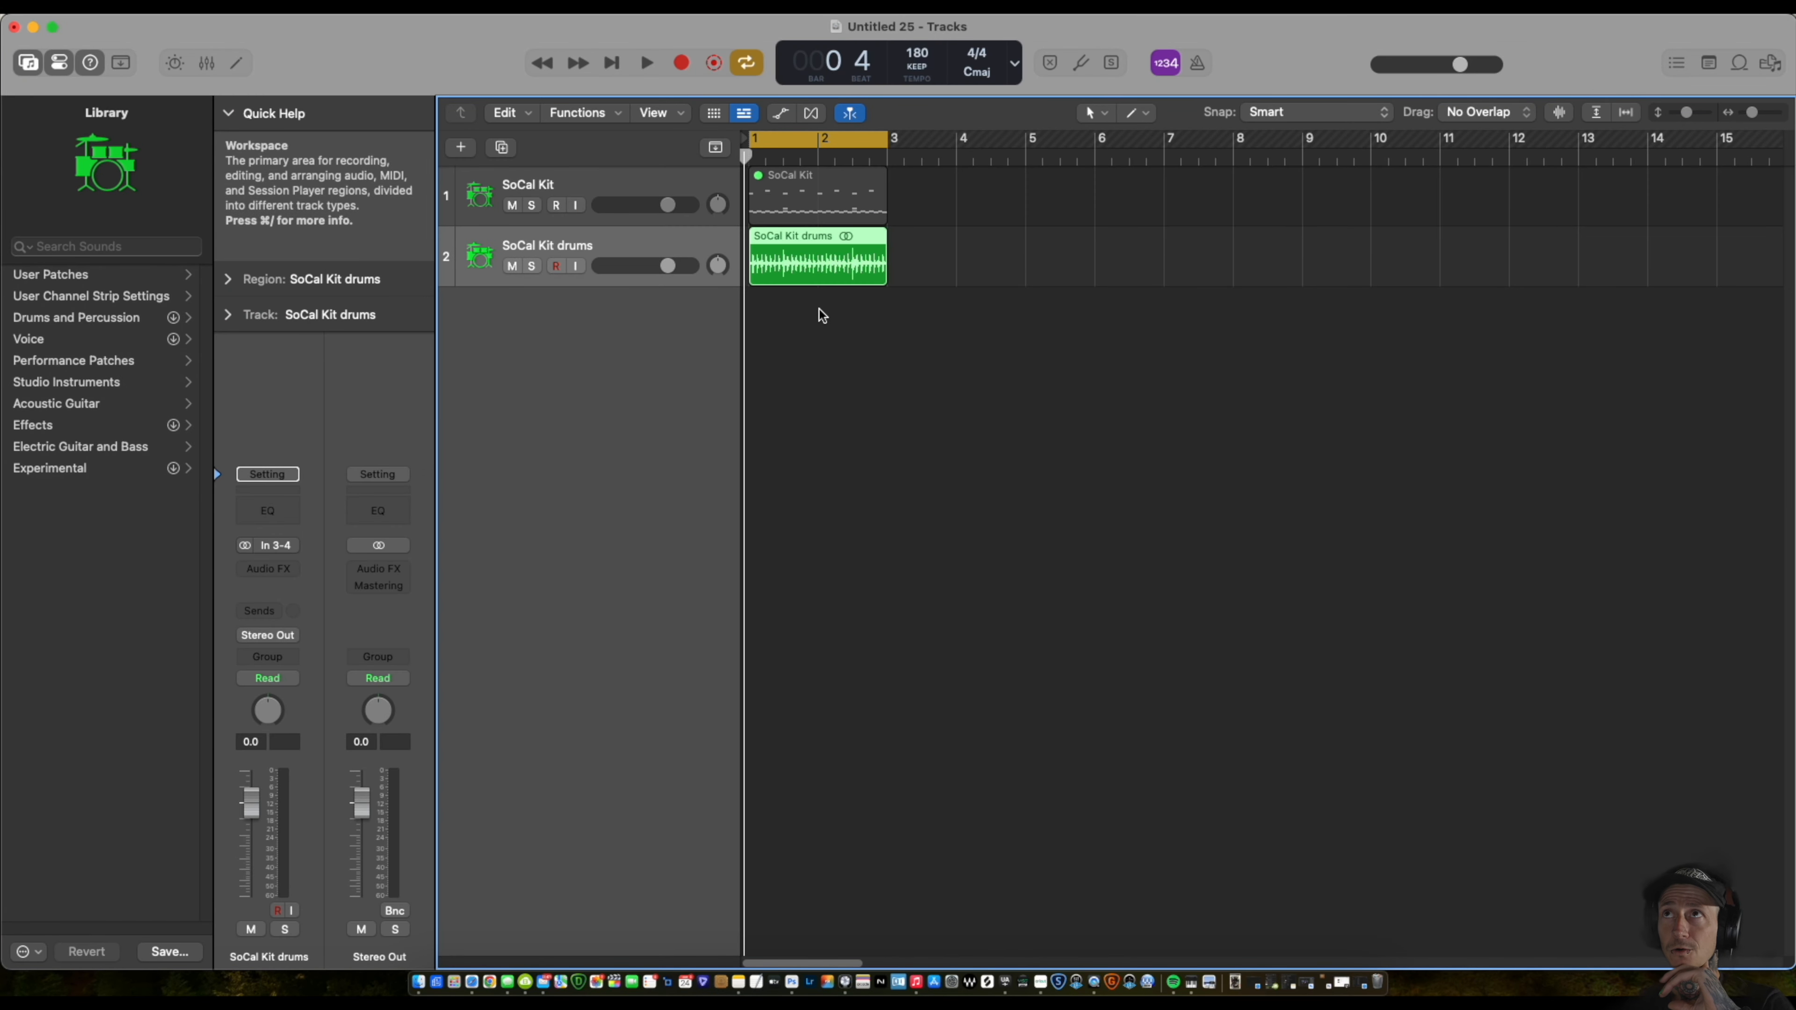
key("space")
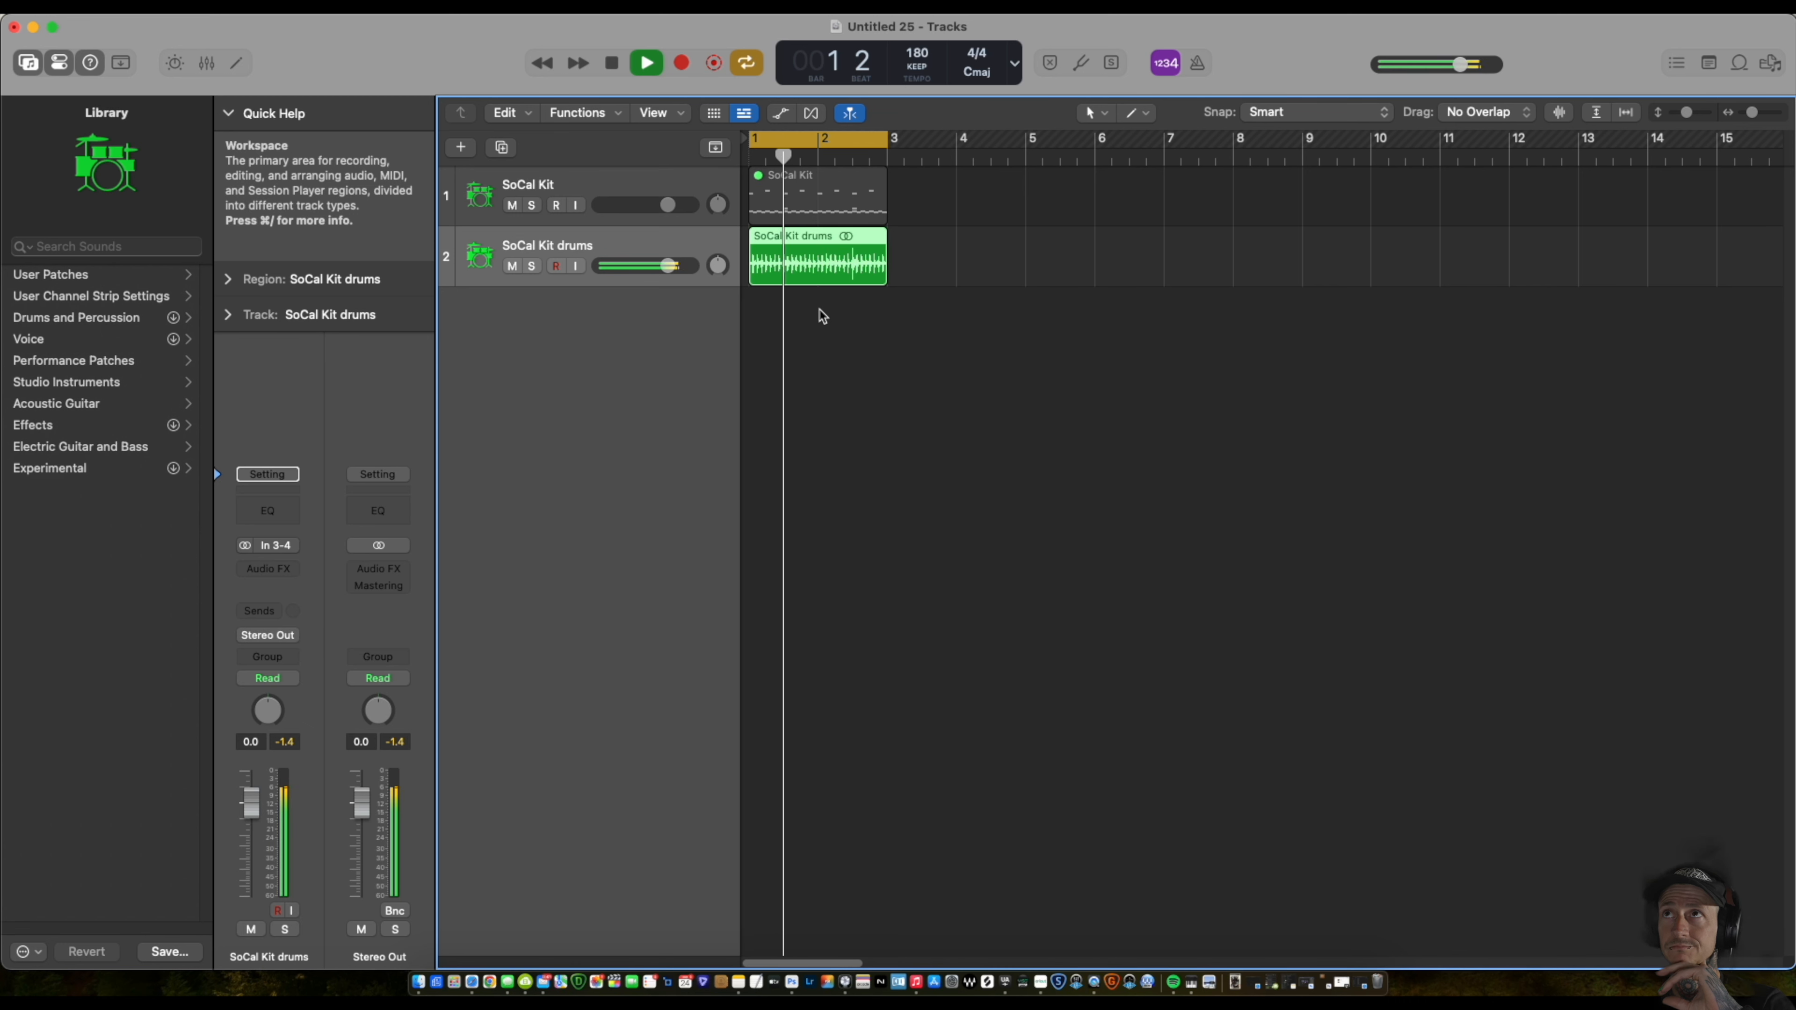
Route the SoCal Kit drums track's output to Bus 1 and rename the resulting aux channel "Drum Bus".
key("space")
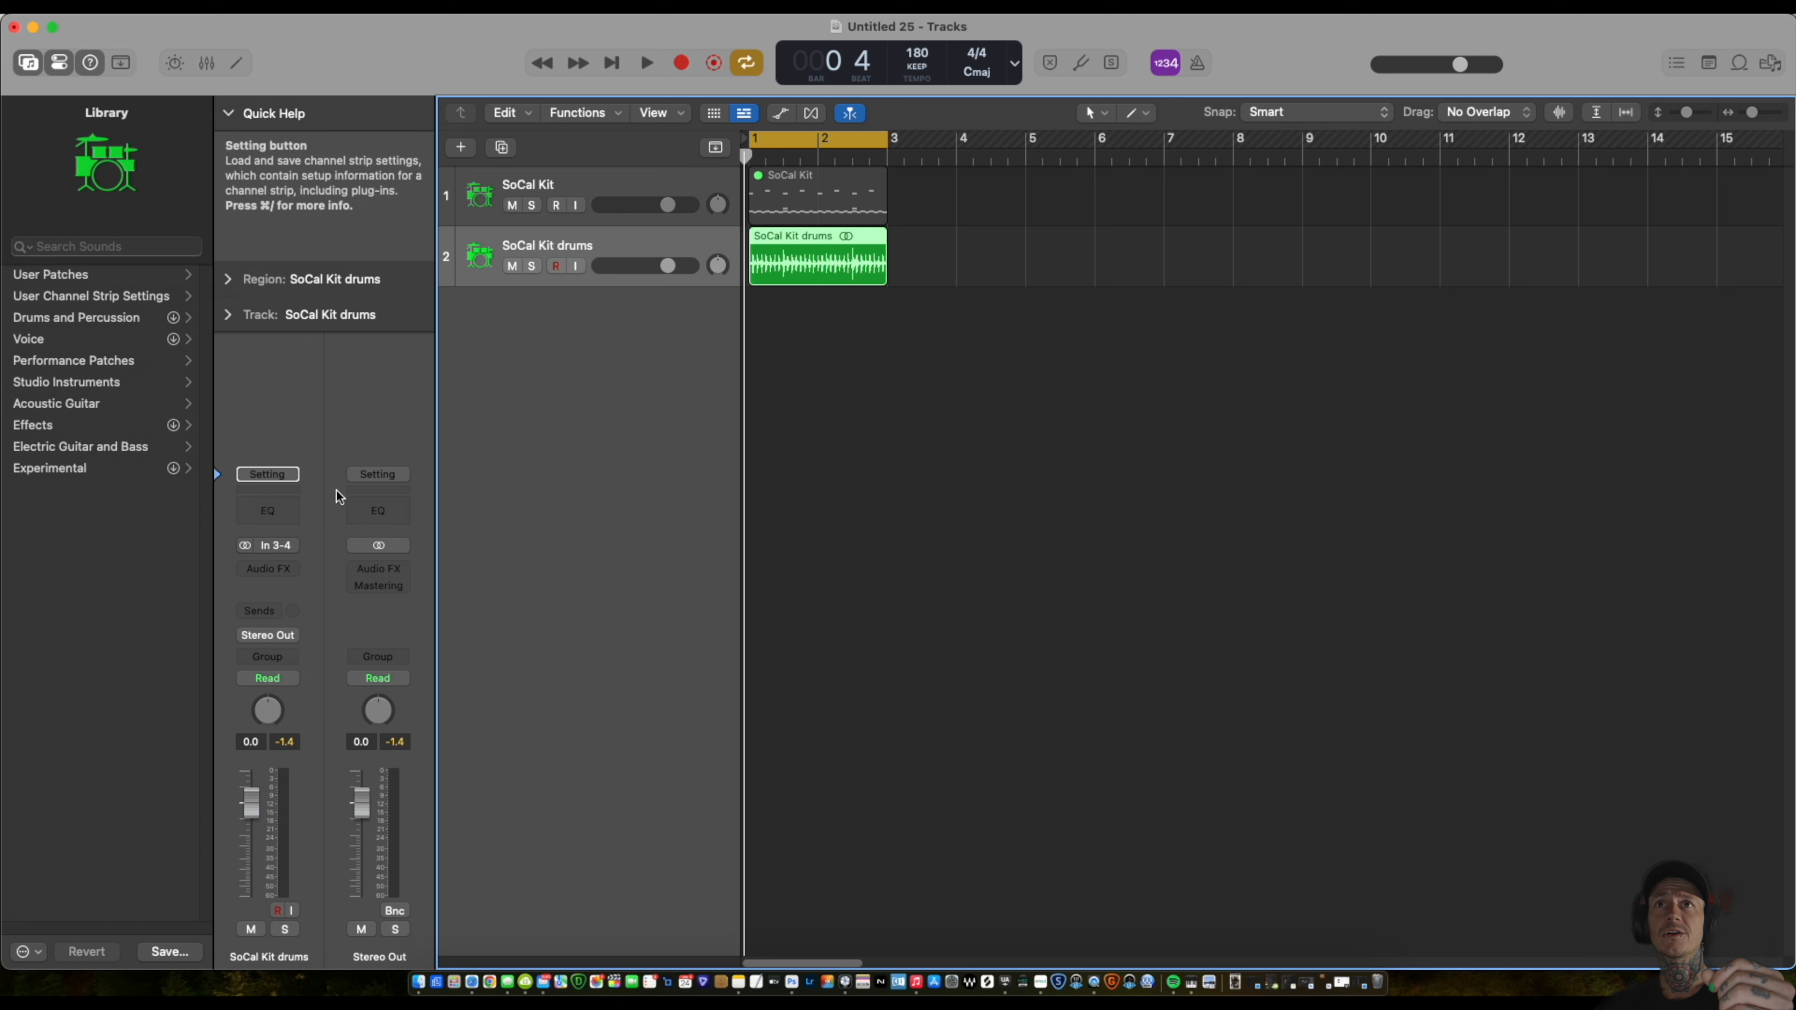
left_click(269, 637)
mouse_move(347, 714)
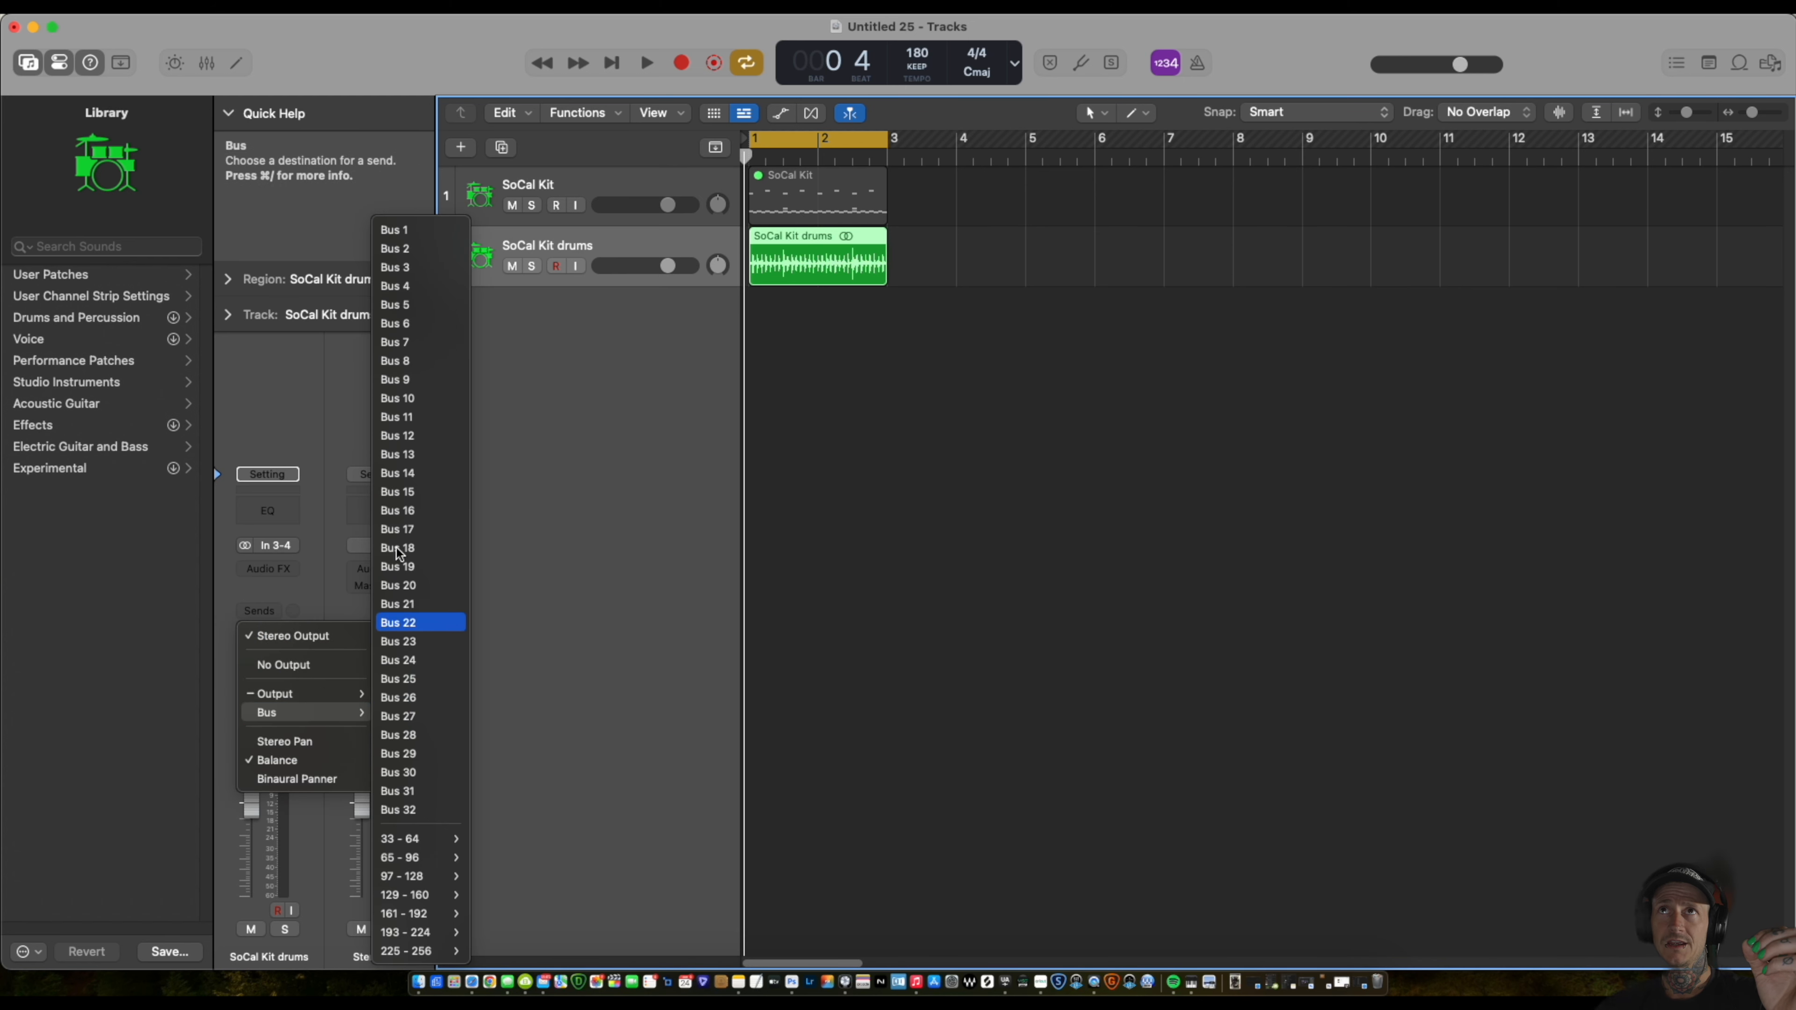
left_click(420, 230)
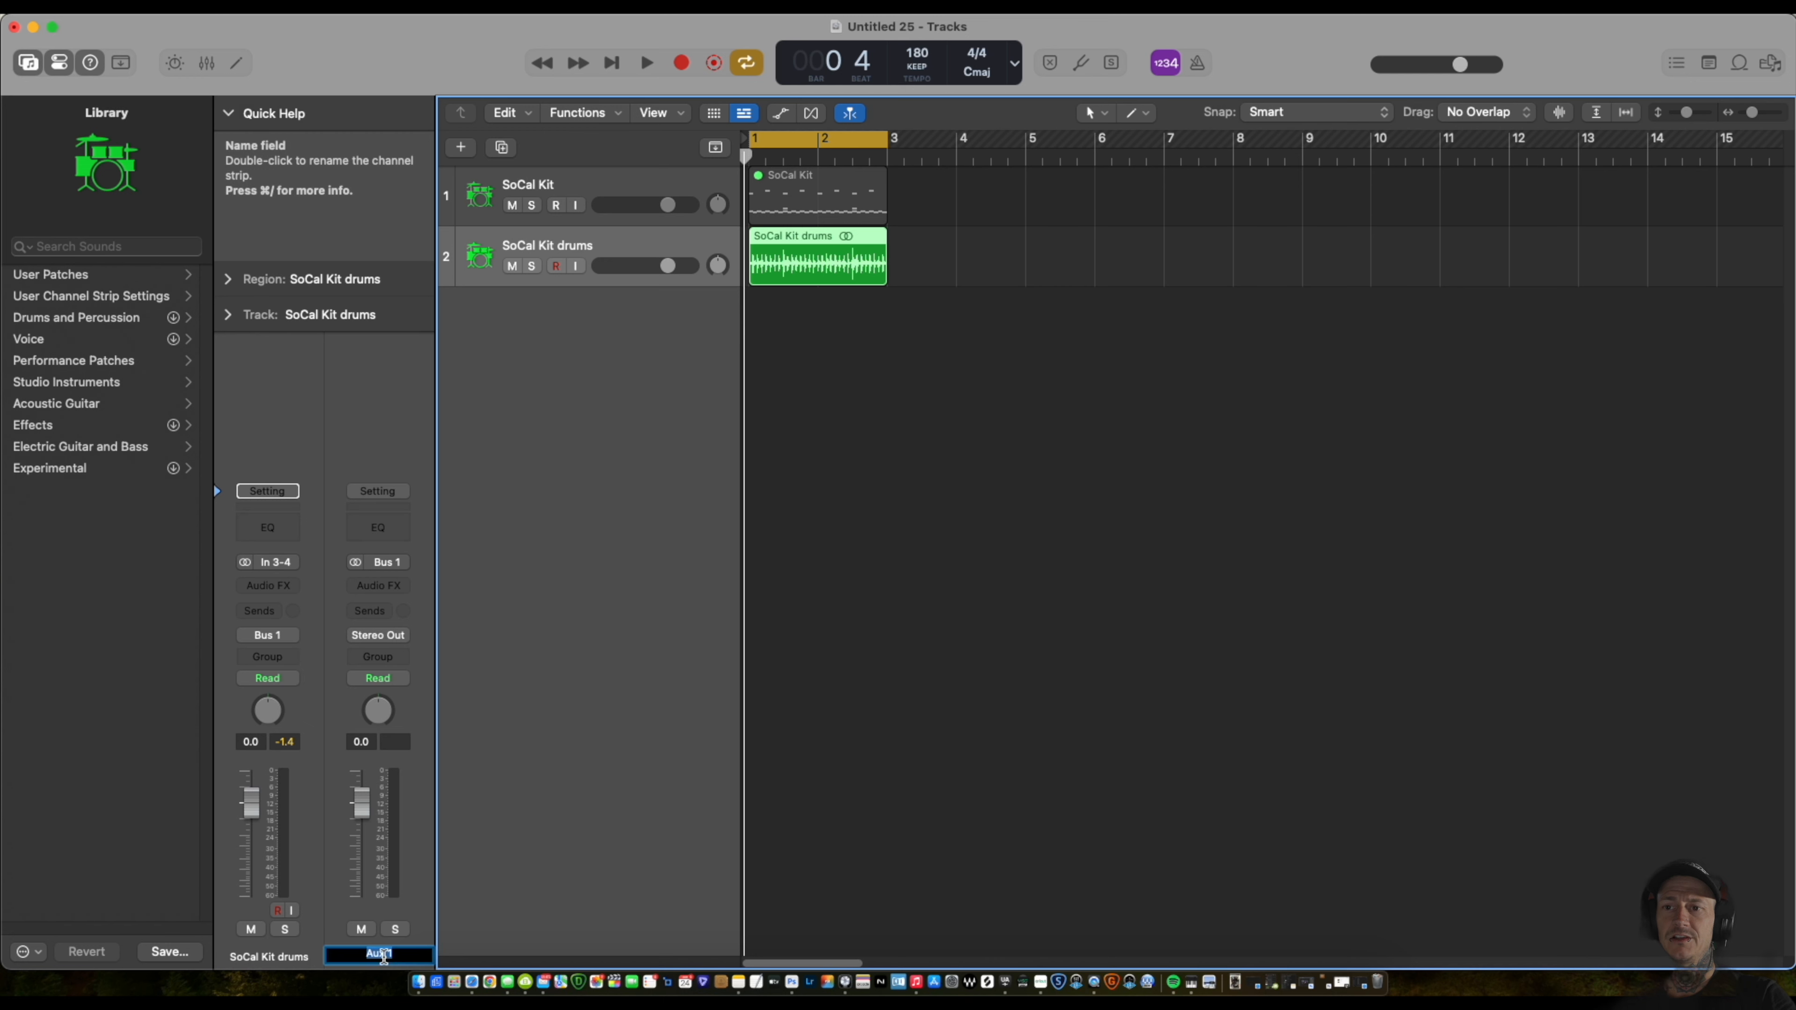
type("Dr")
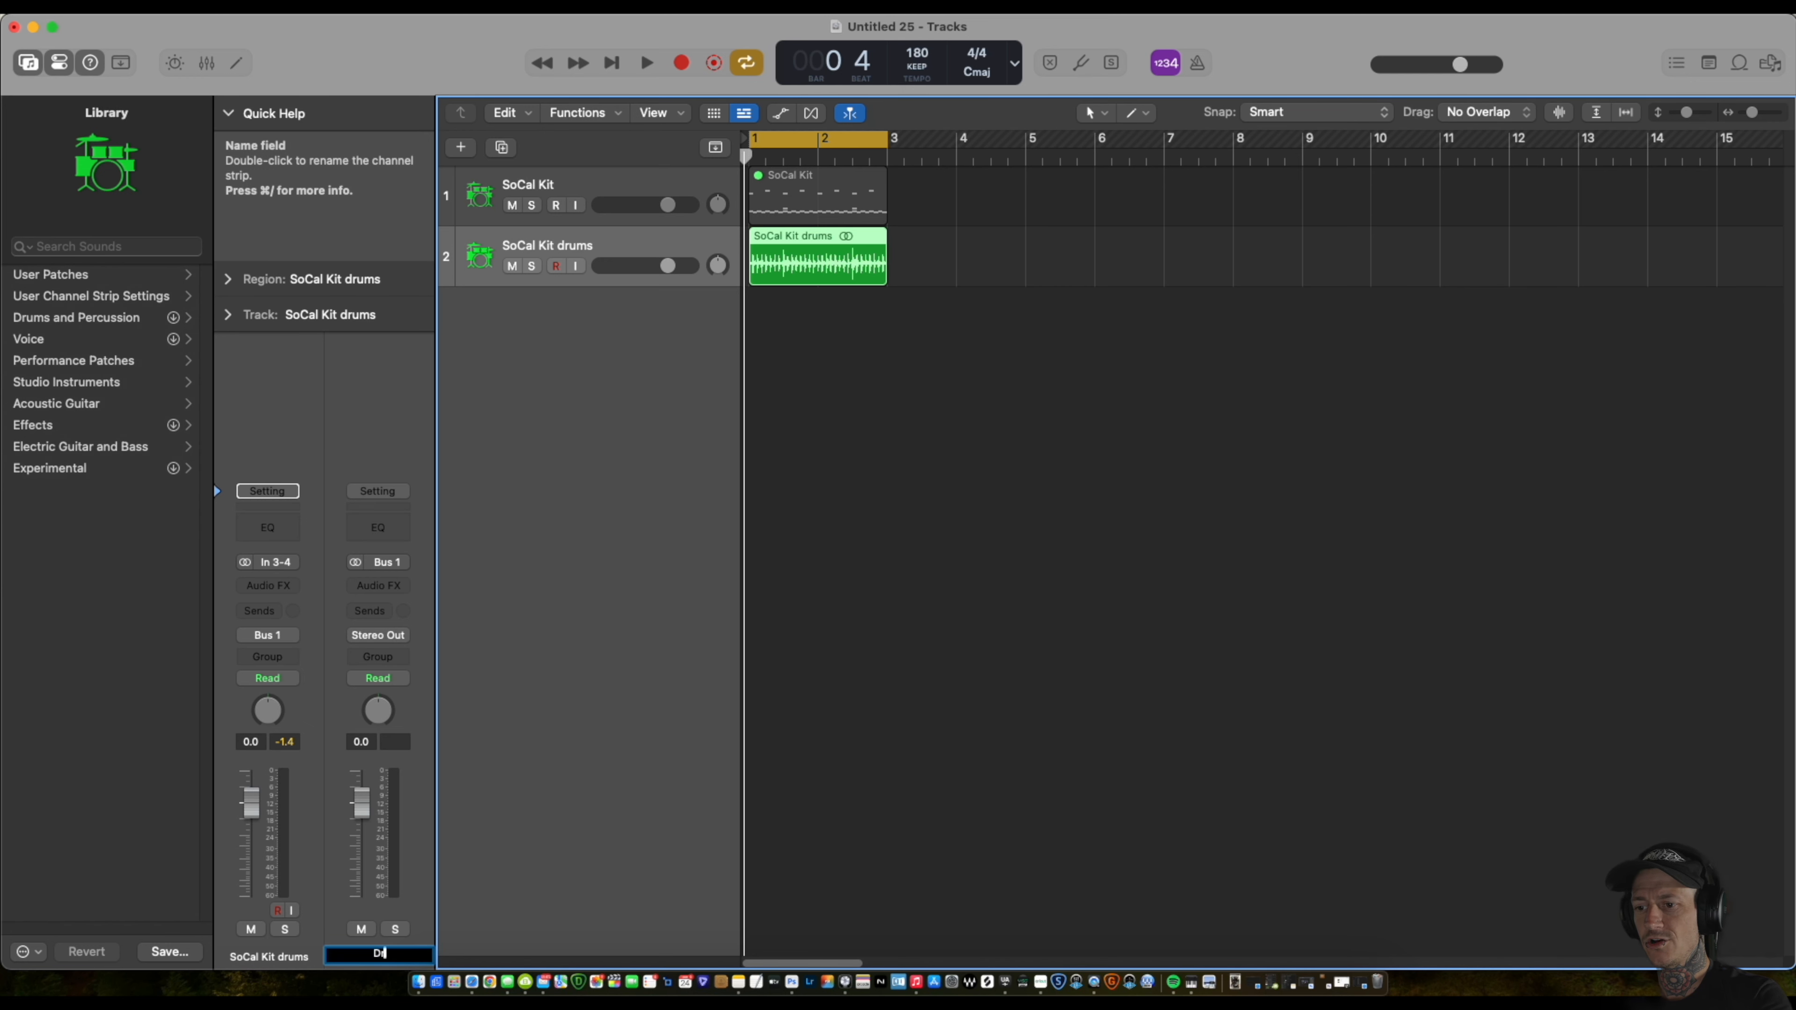
type("um Bus")
key("Return")
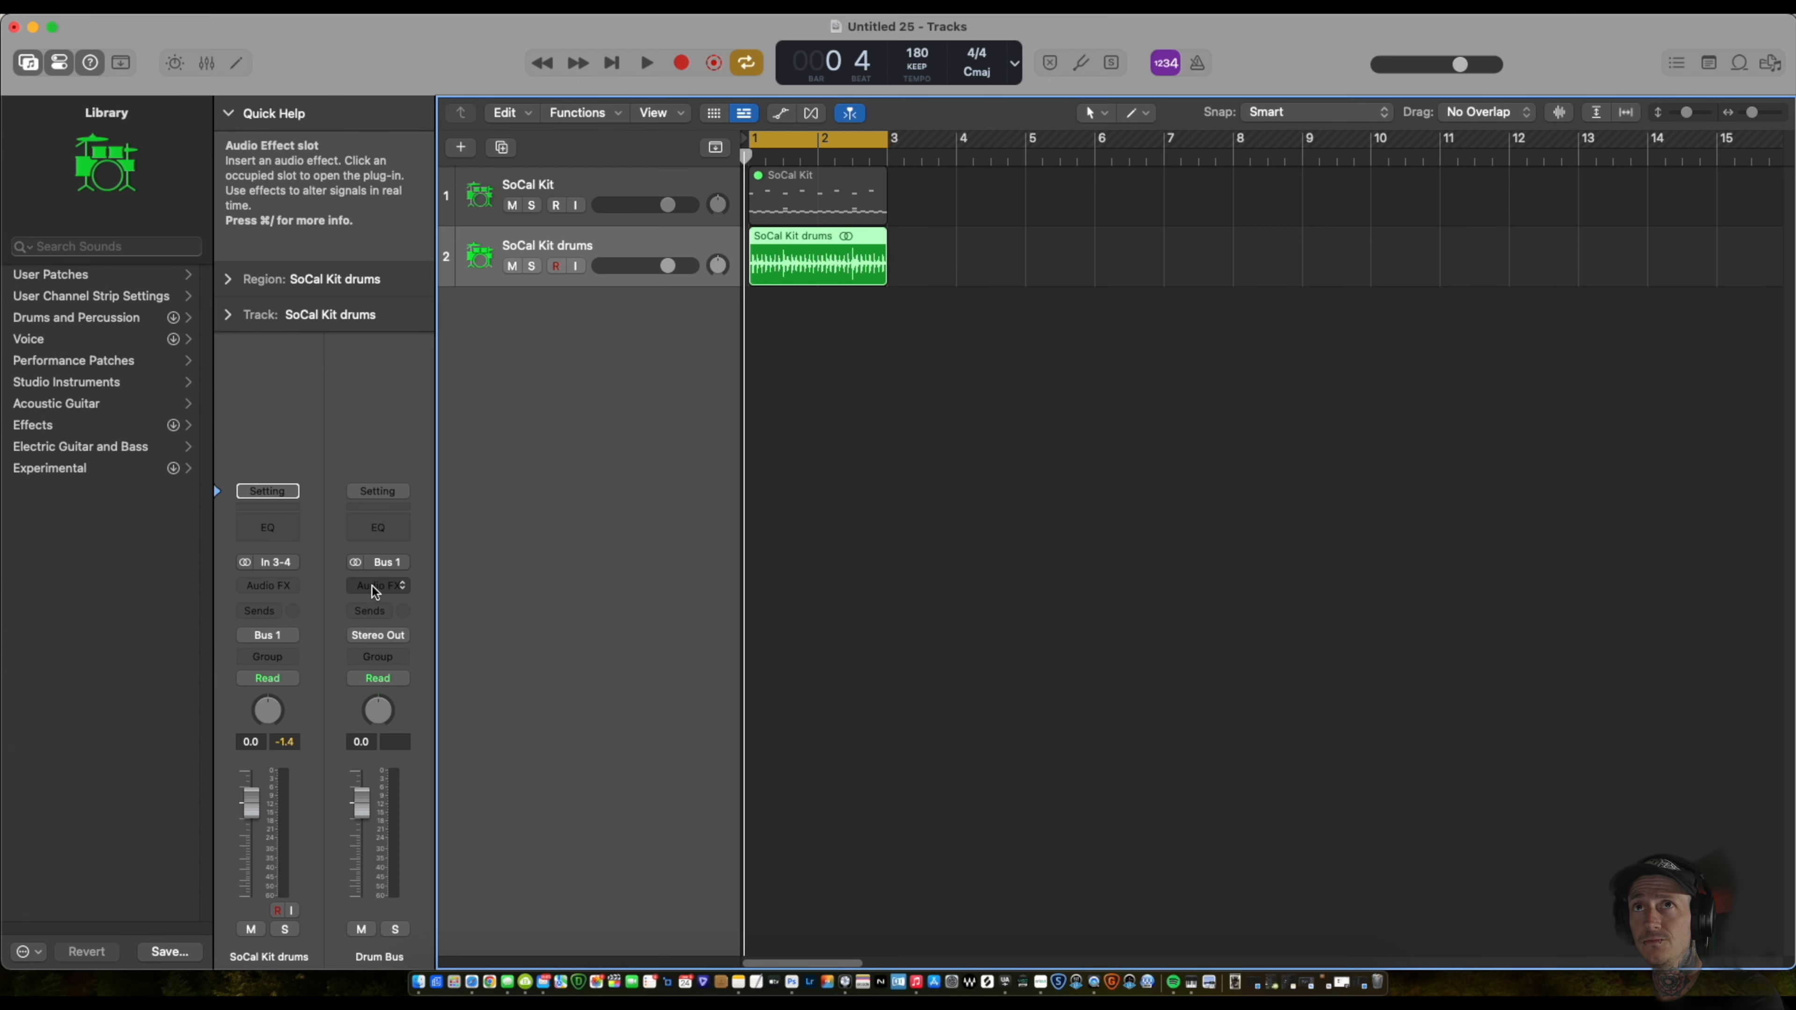
Open the Mixer in an enlarged, repositioned window and play the loop to check the channel peak levels.
key("x")
left_click_drag(966, 629, 1490, 818)
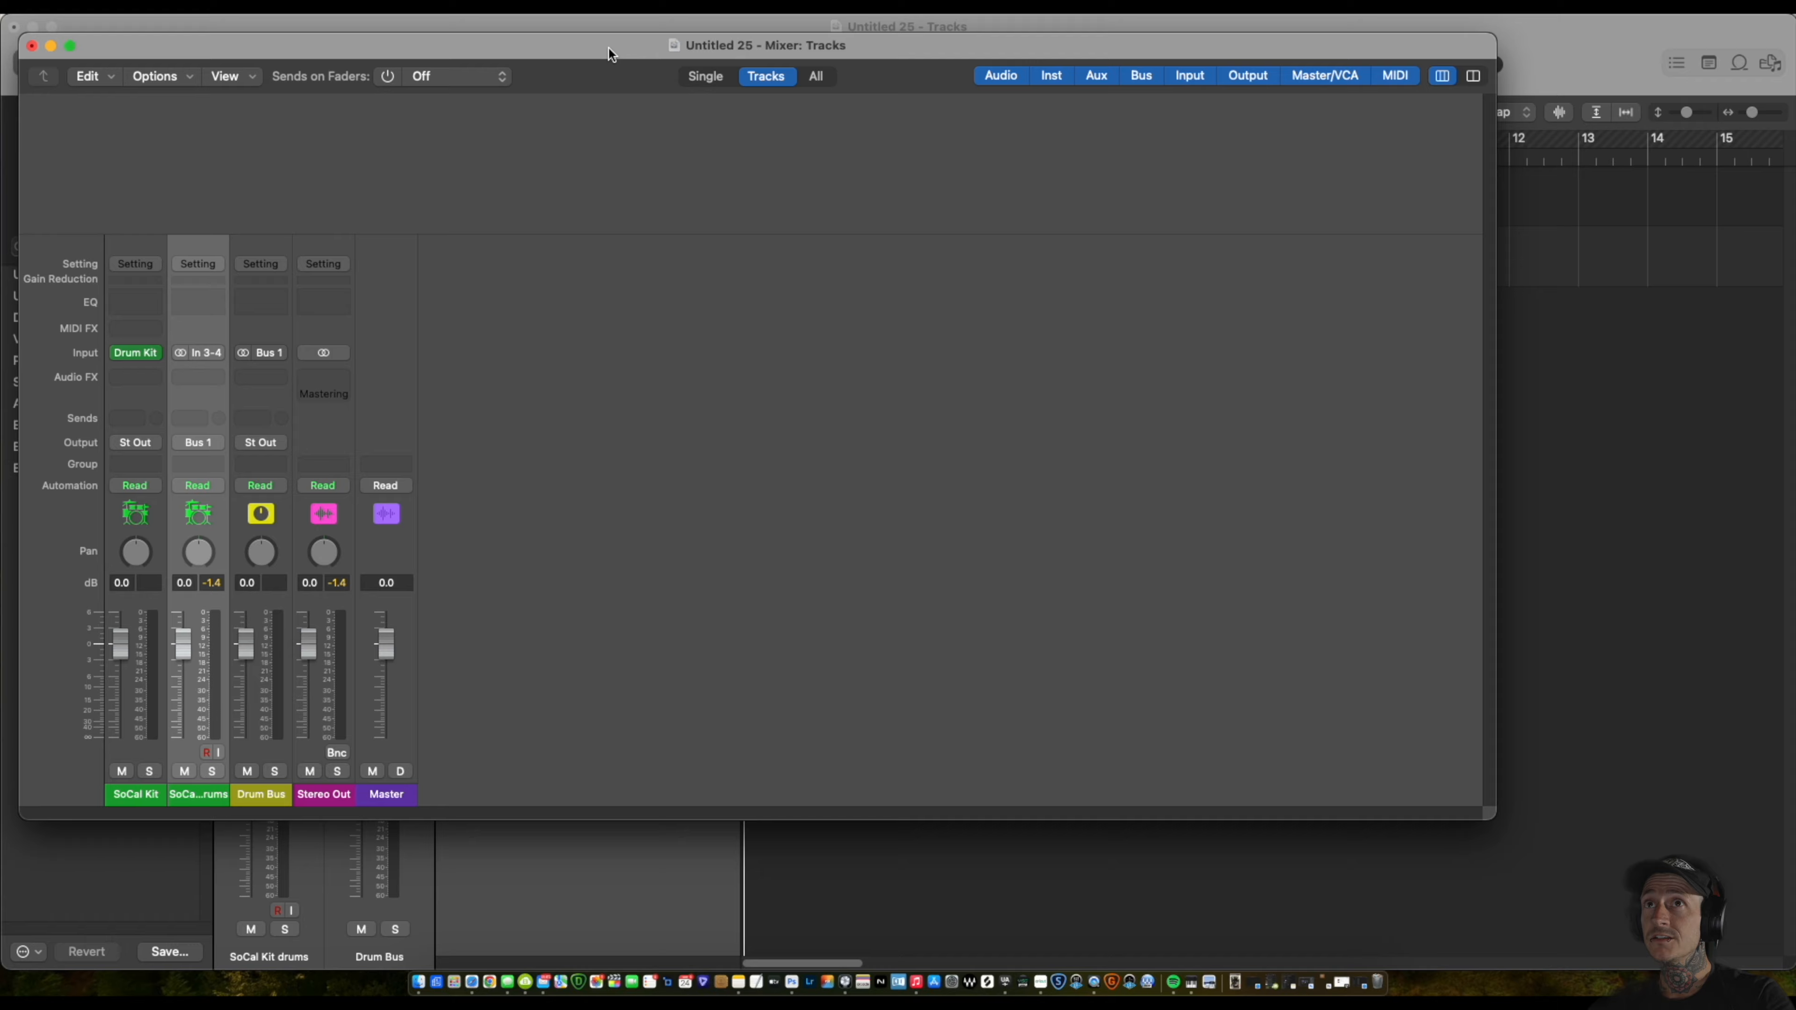
left_click_drag(611, 54, 869, 118)
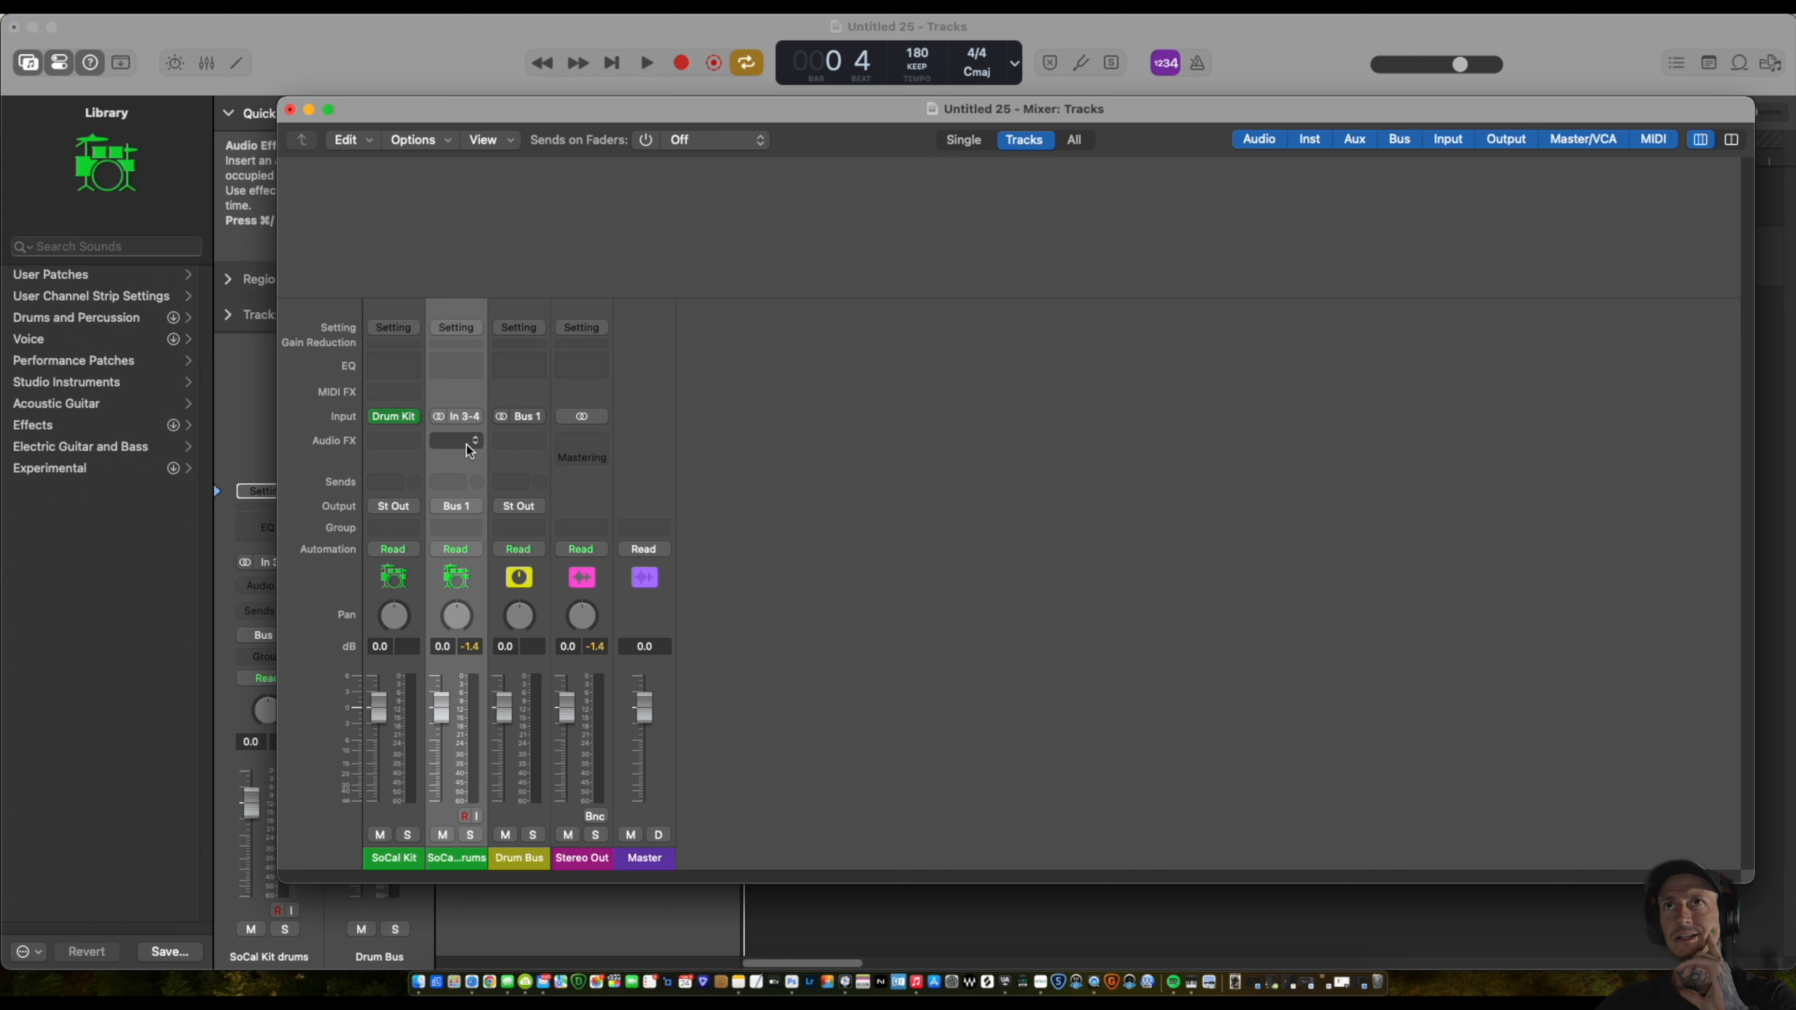
key("space")
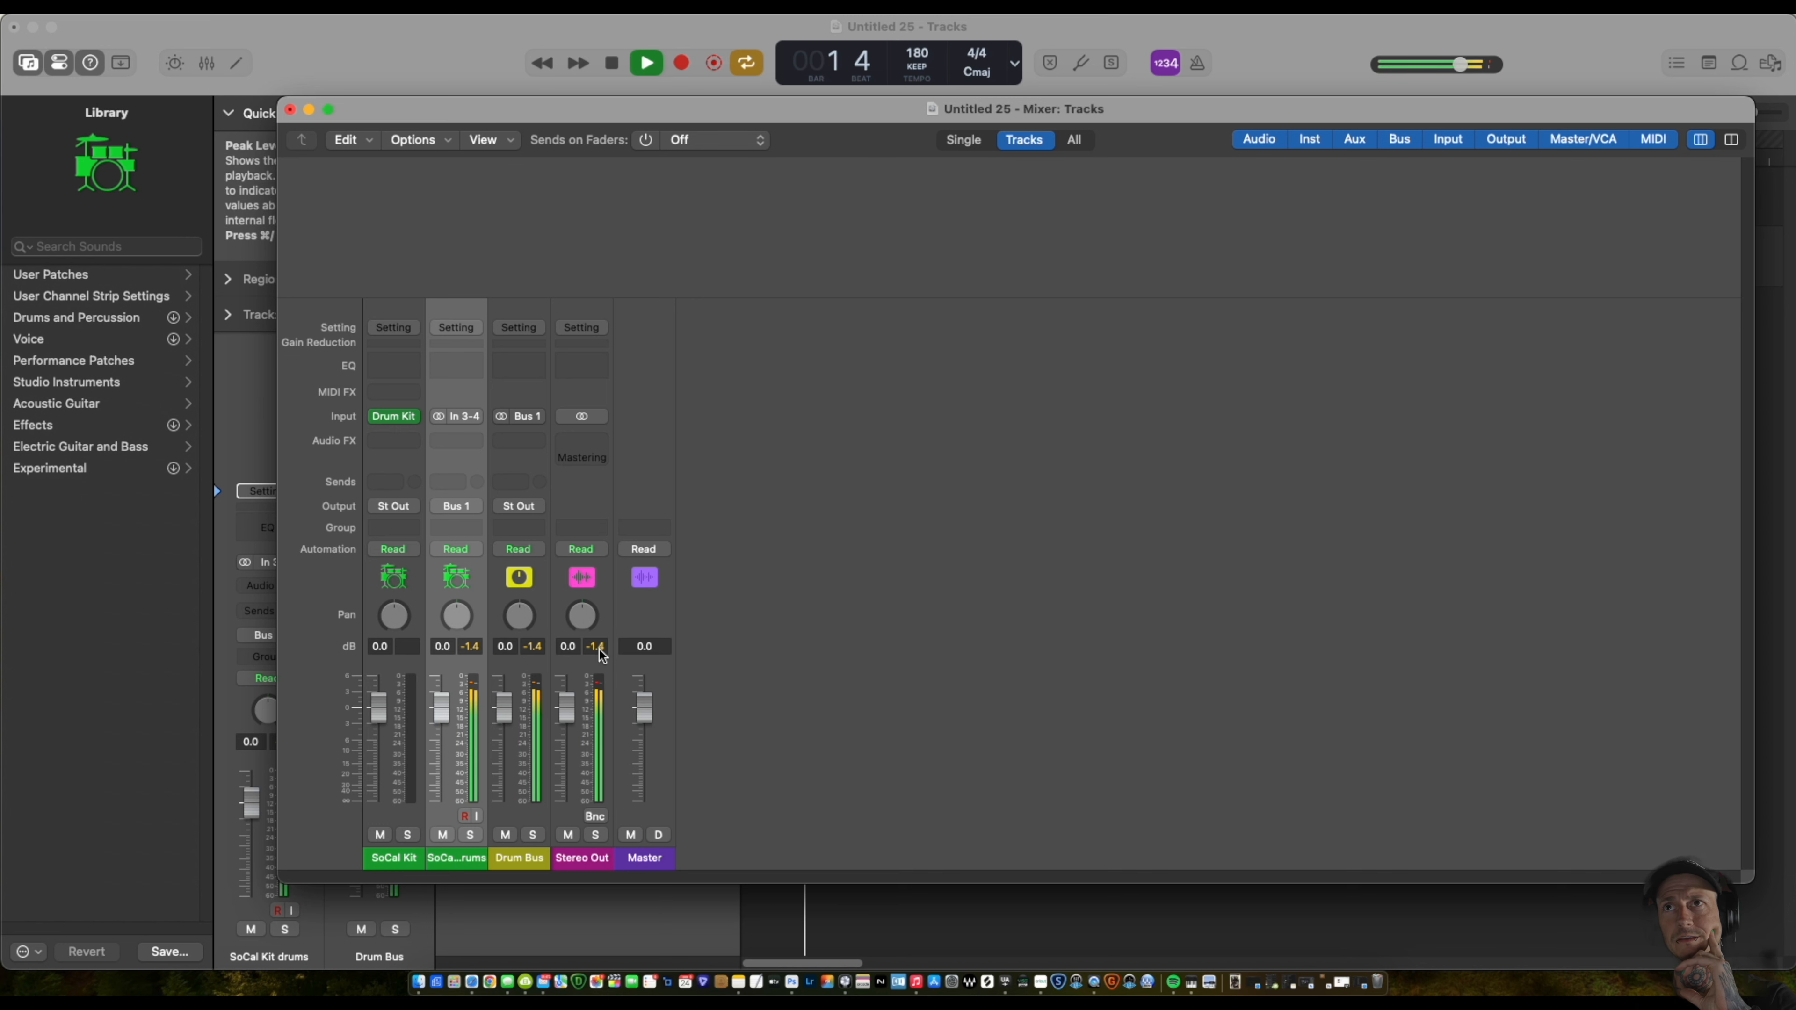
key("space")
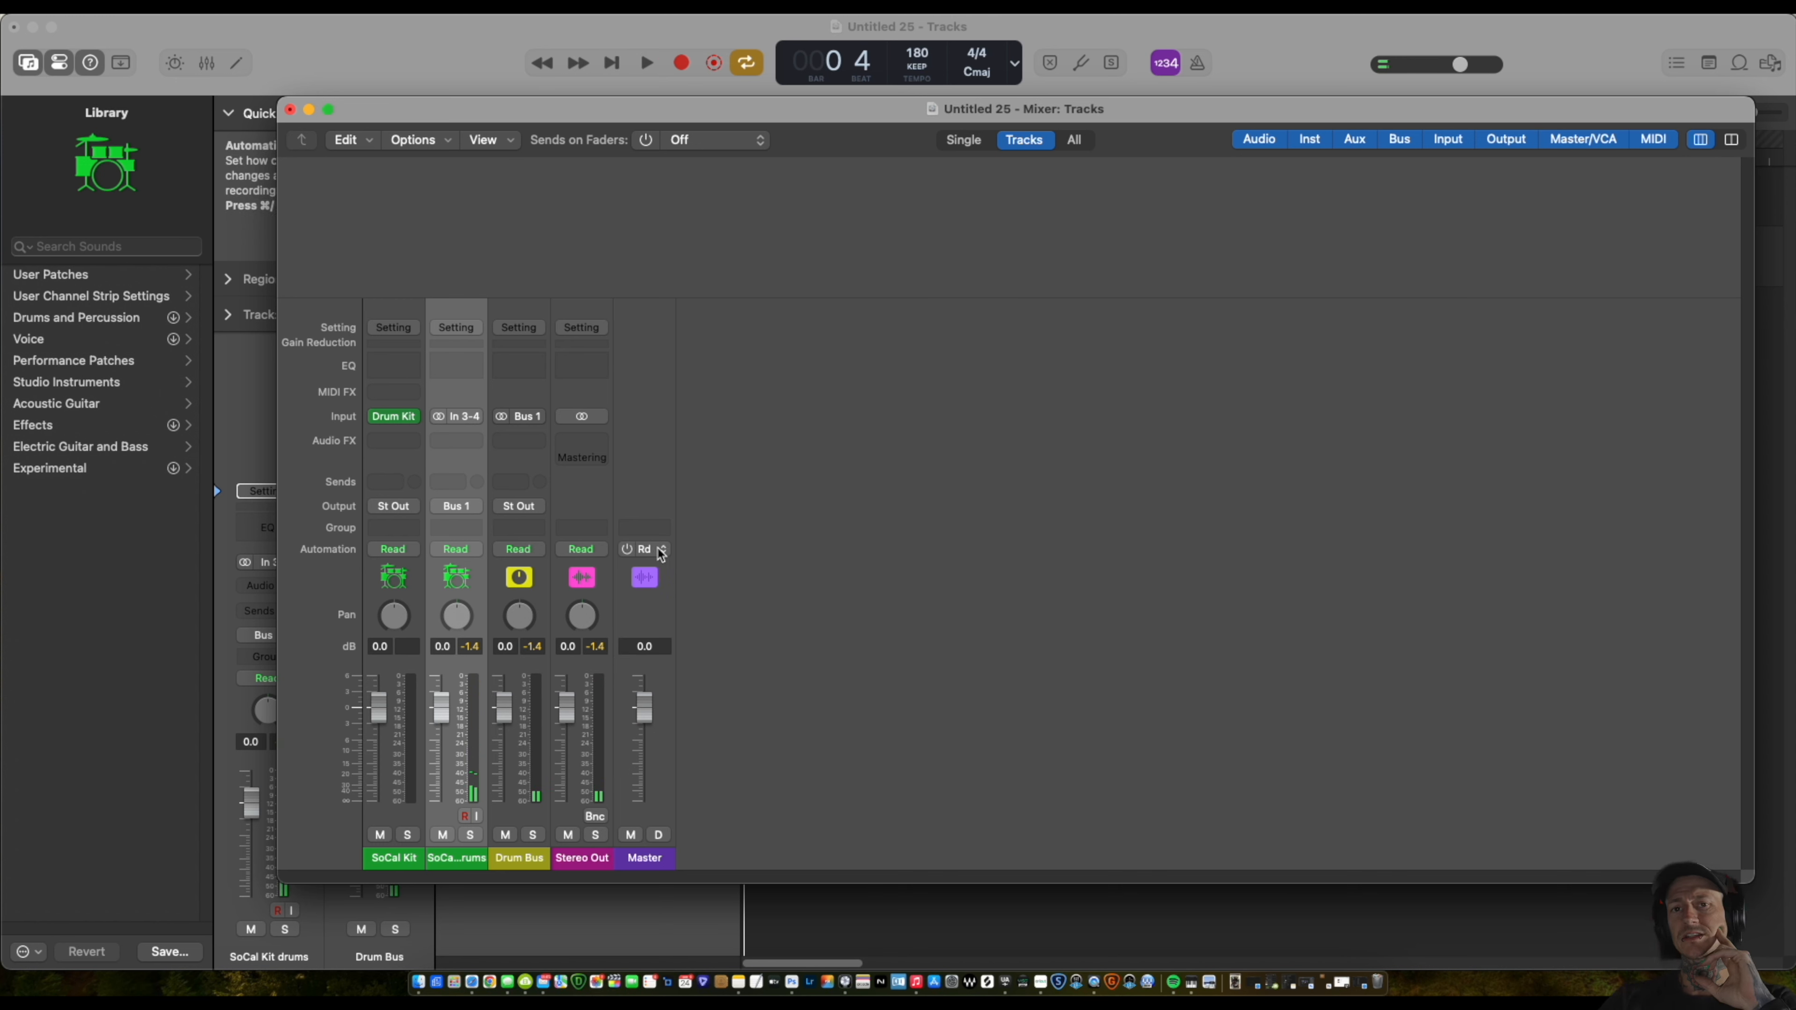
Insert the Limiter dynamics plug-in as an audio effect on the Drum Bus channel.
left_click(517, 445)
mouse_move(591, 878)
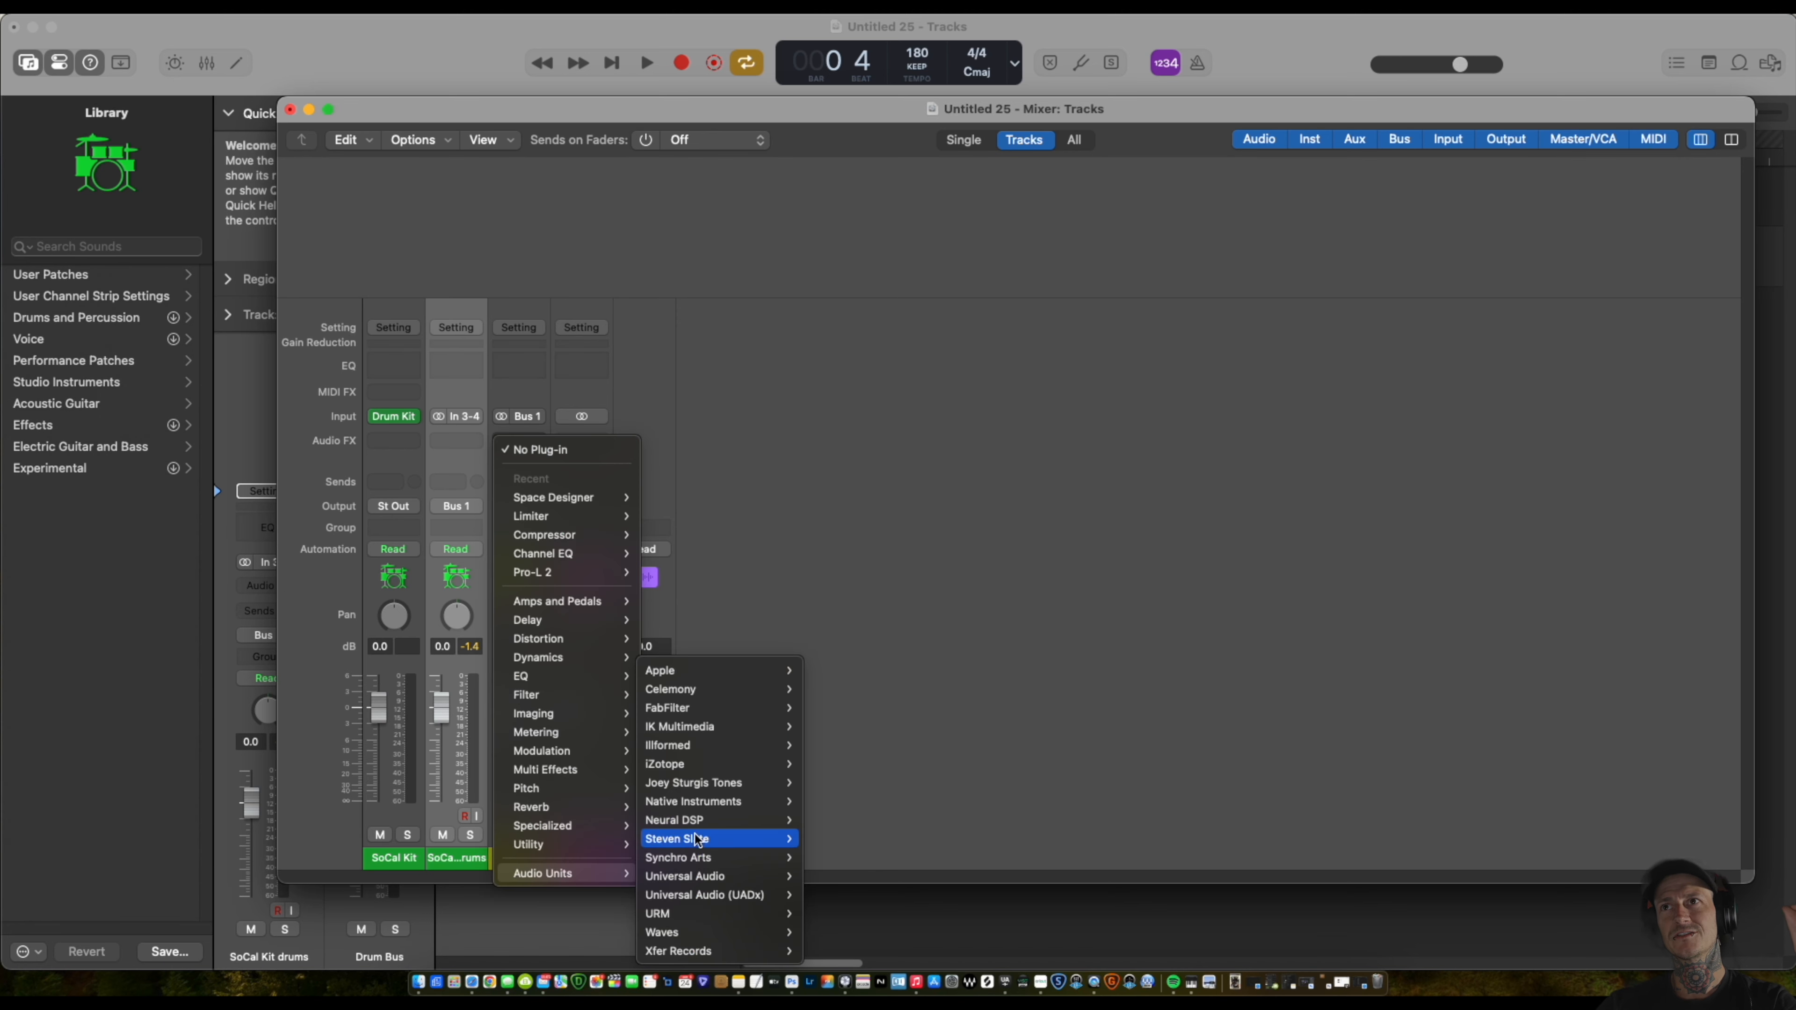
mouse_move(706, 708)
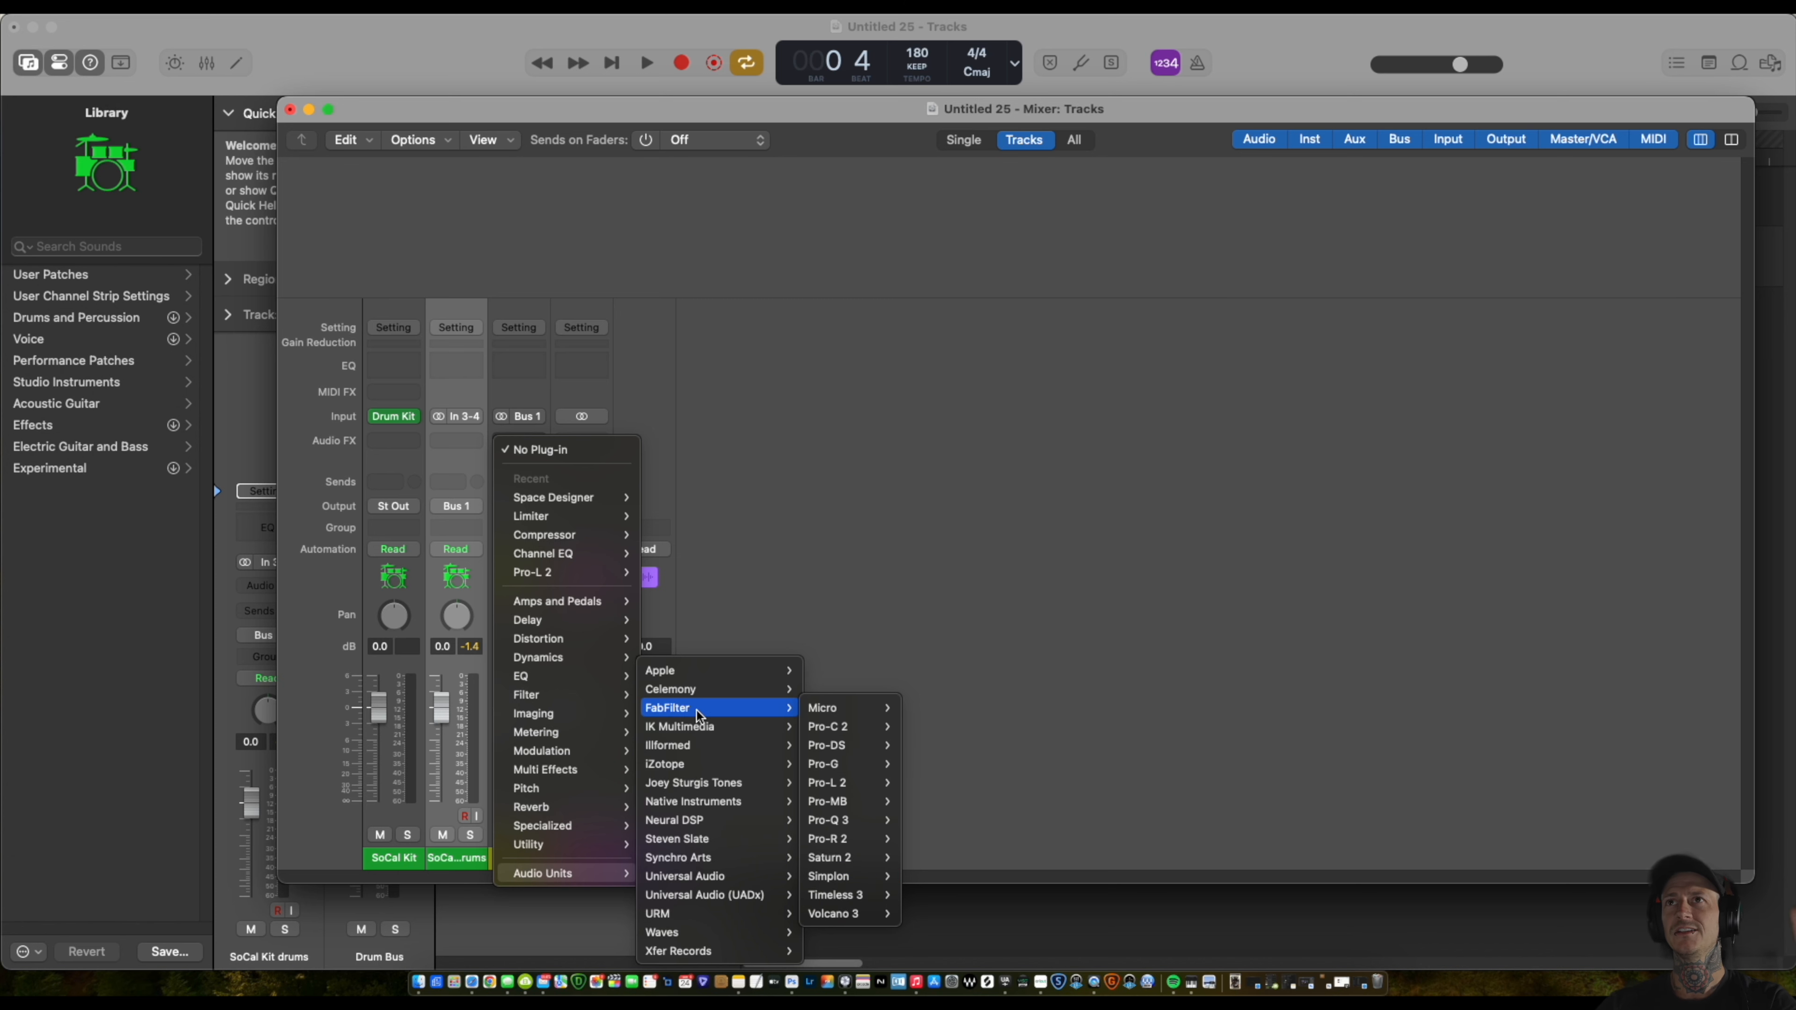
mouse_move(580, 568)
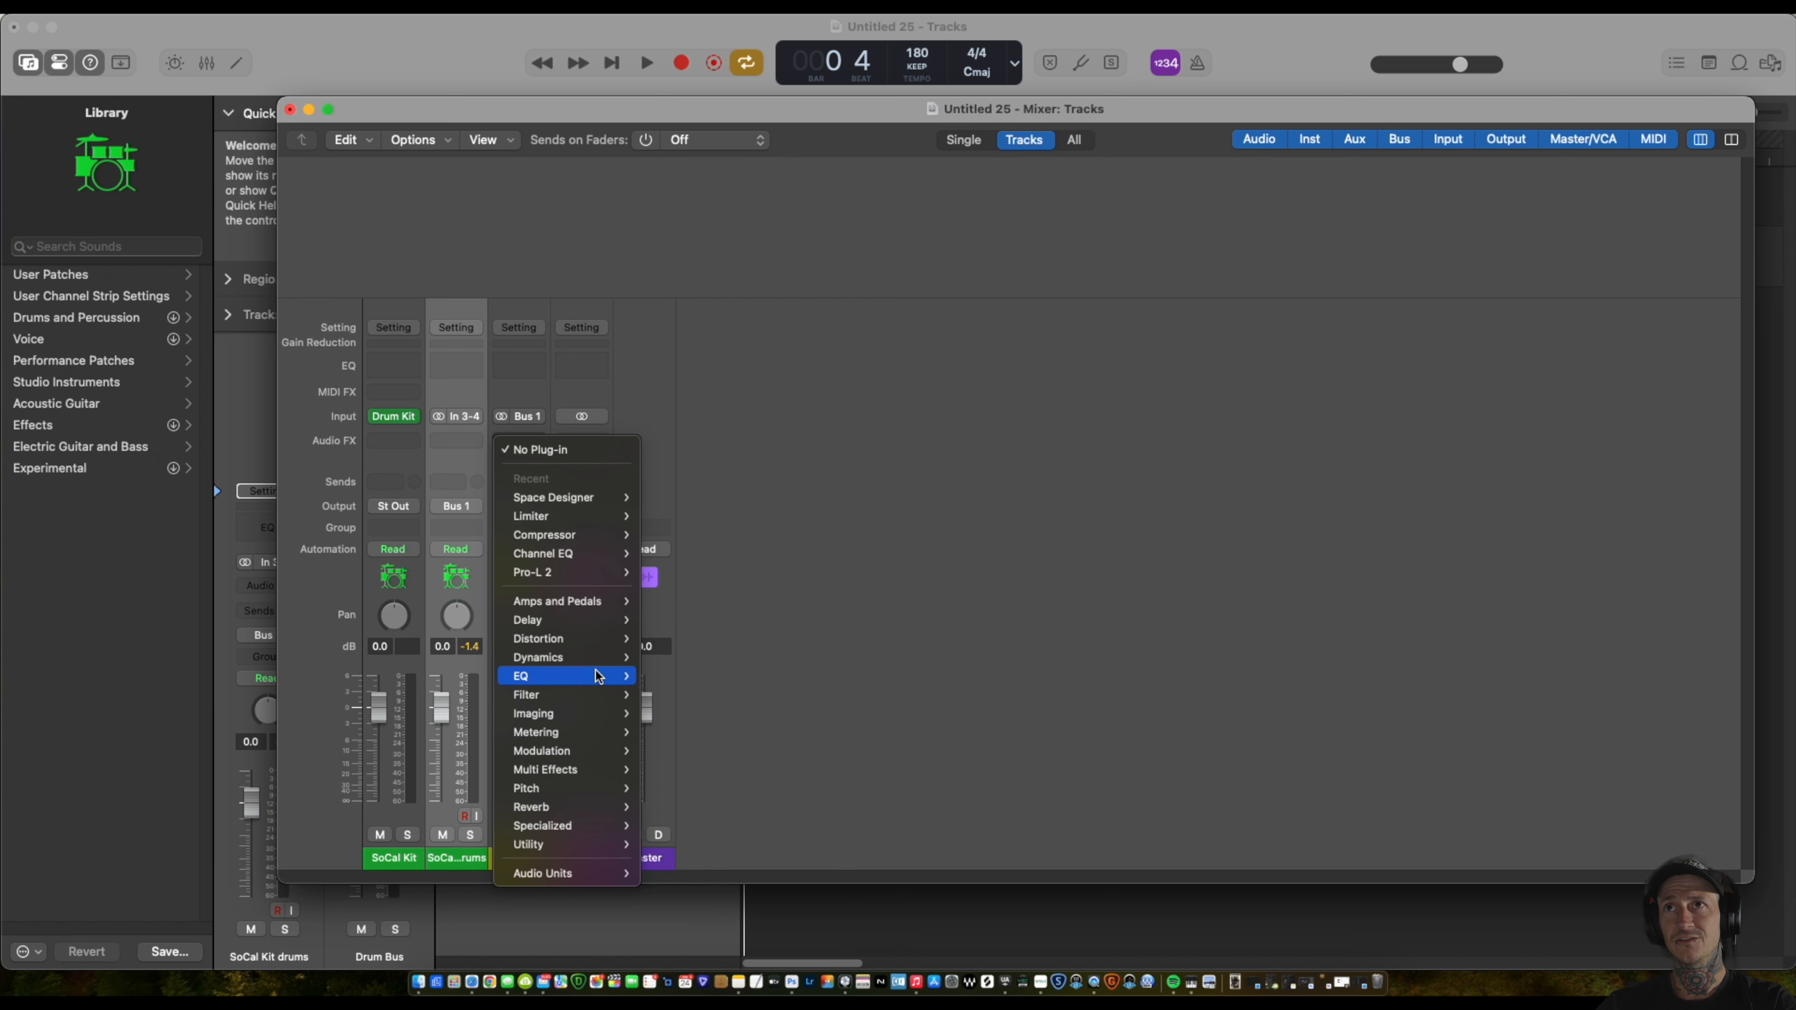
mouse_move(584, 658)
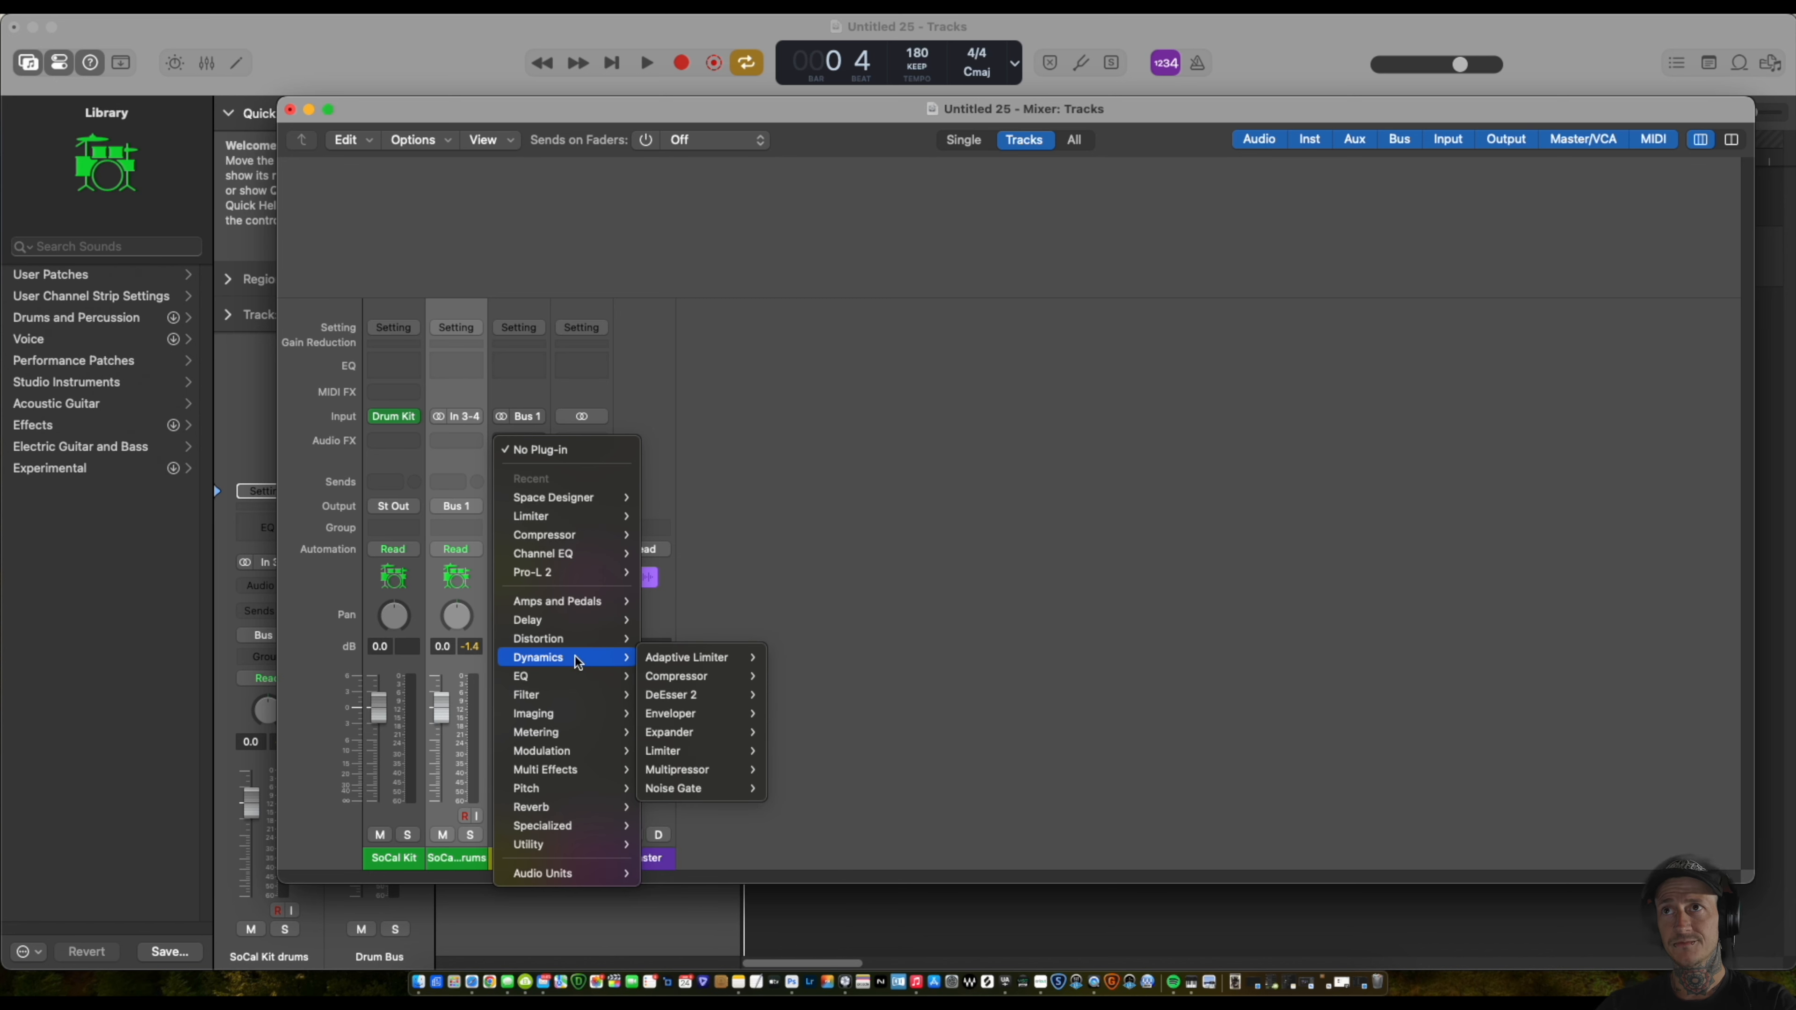
mouse_move(698, 759)
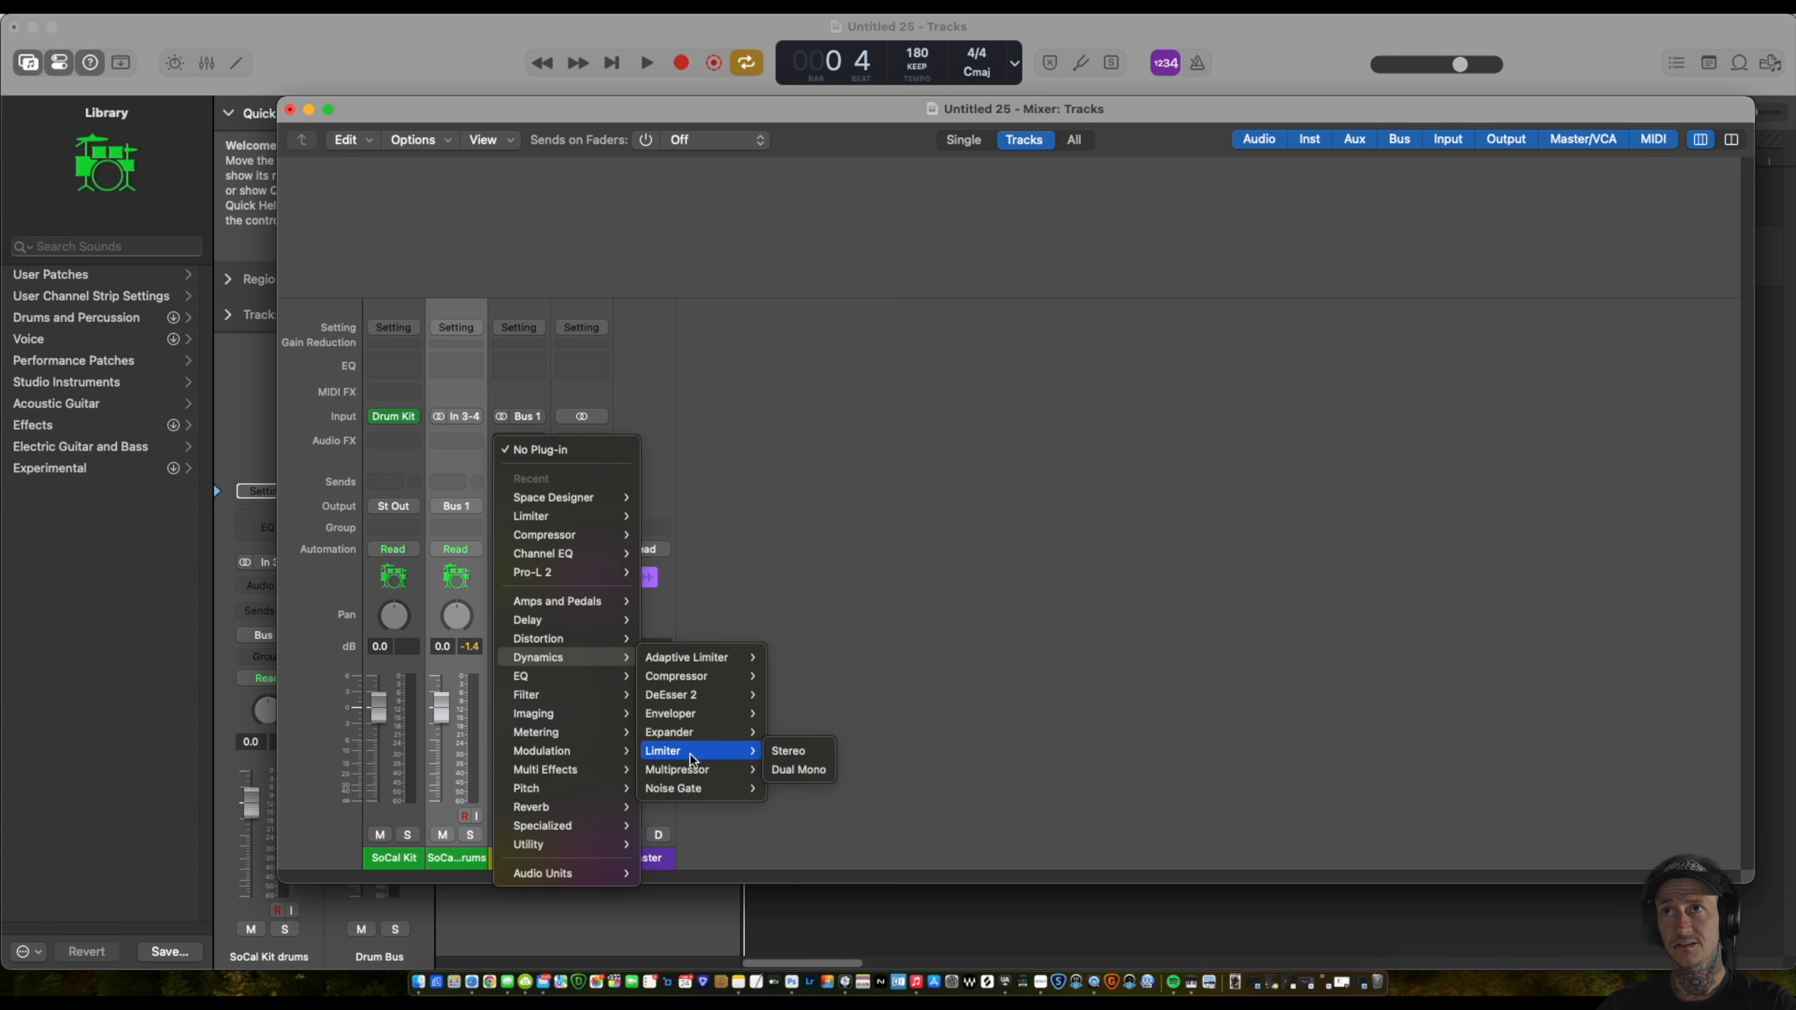
left_click(692, 759)
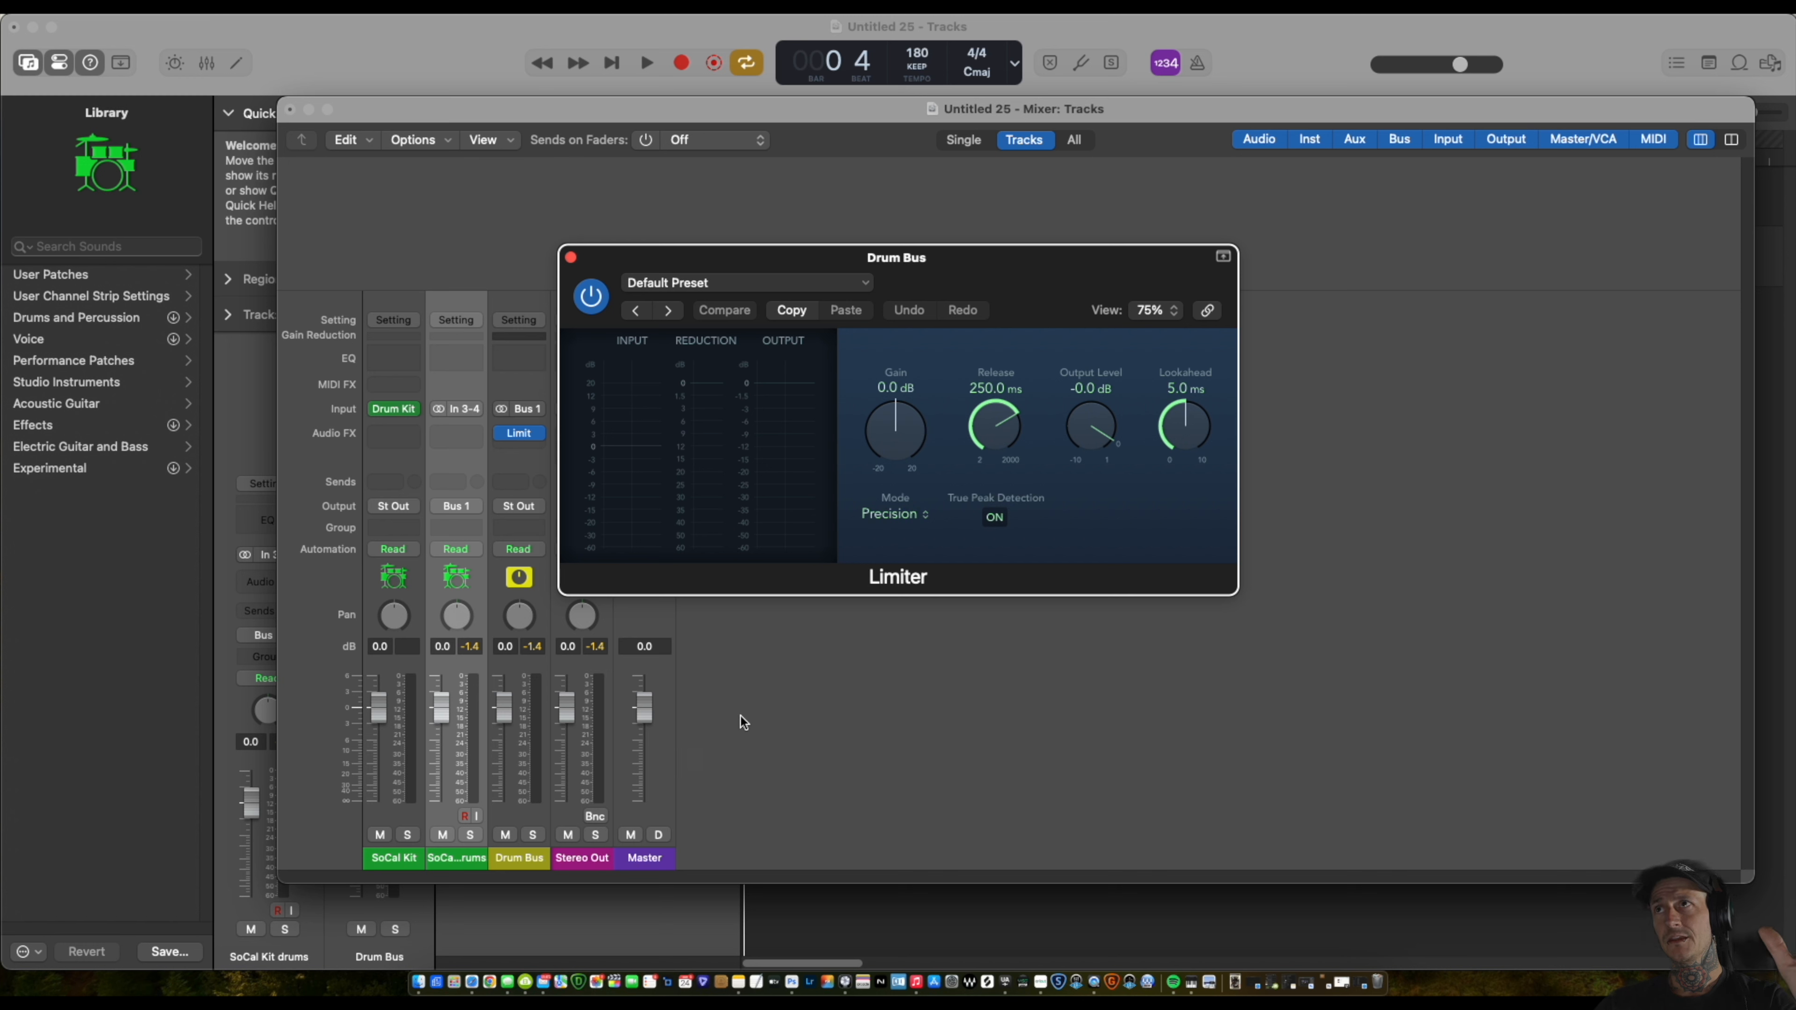
Set the Drum Bus Limiter's output level to -4.0 dB and its gain to +2.0 dB while playing the loop.
left_click_drag(1089, 430, 1093, 522)
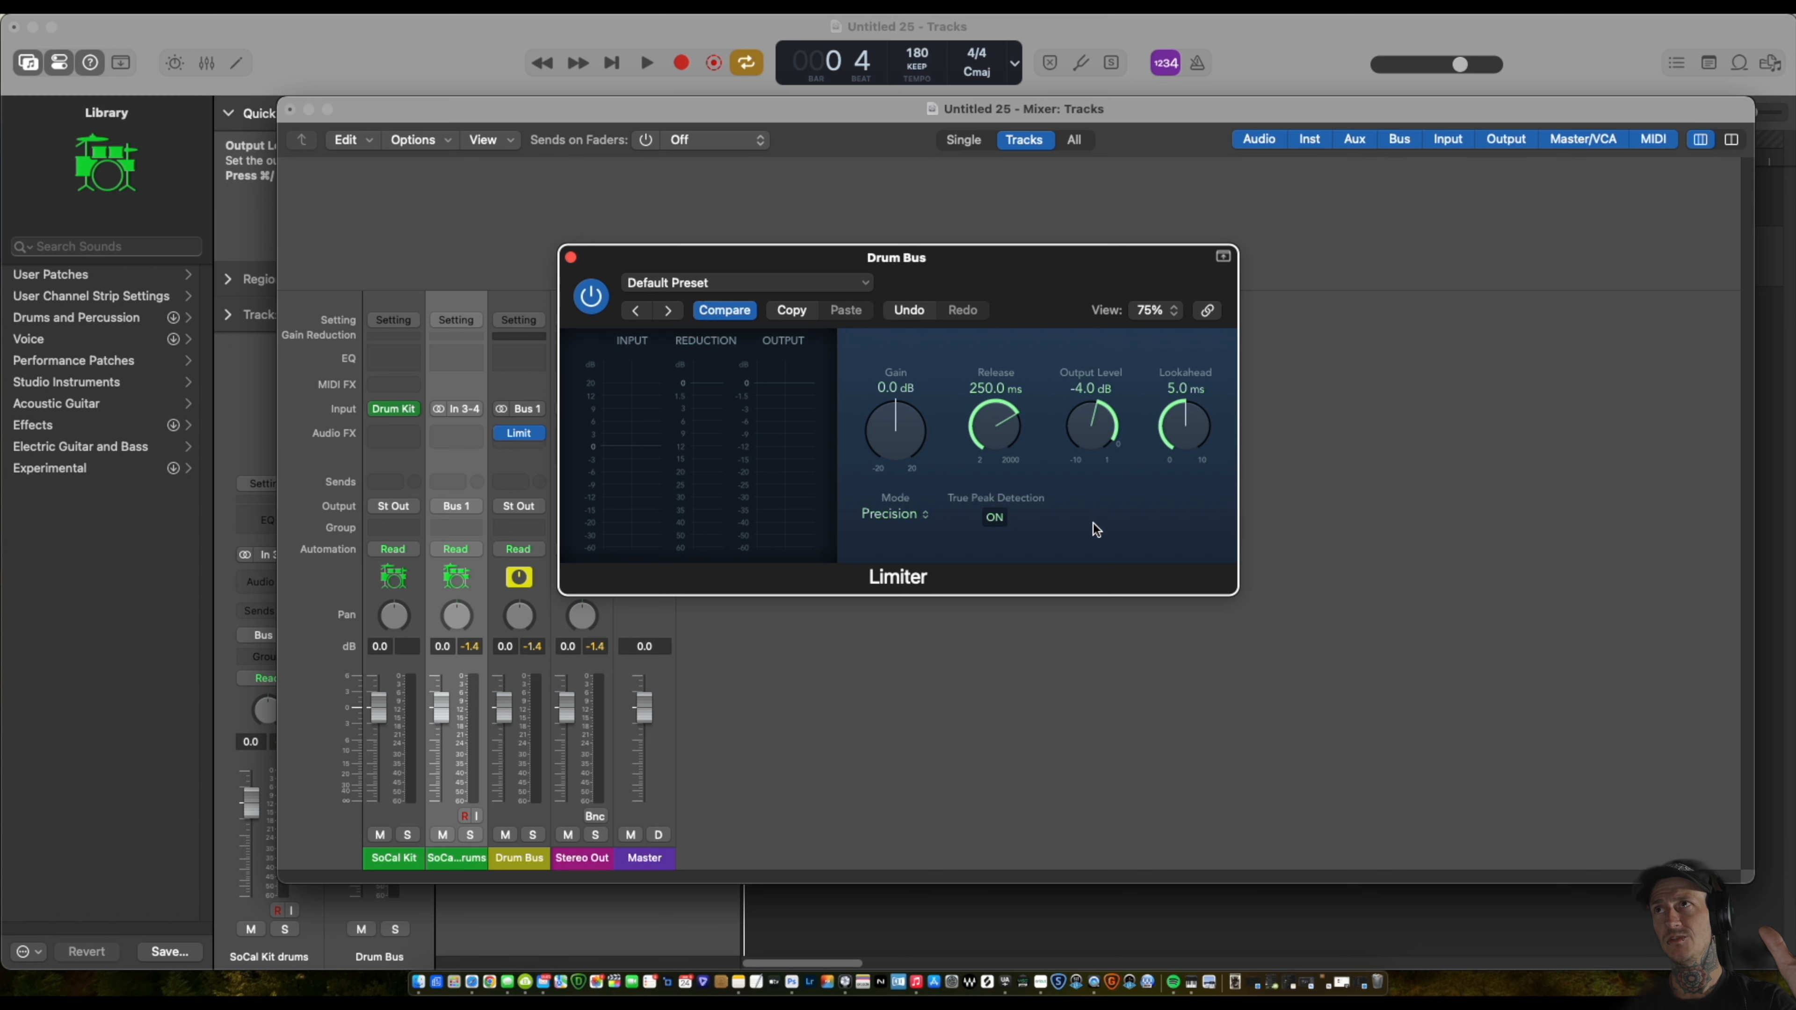
key("space")
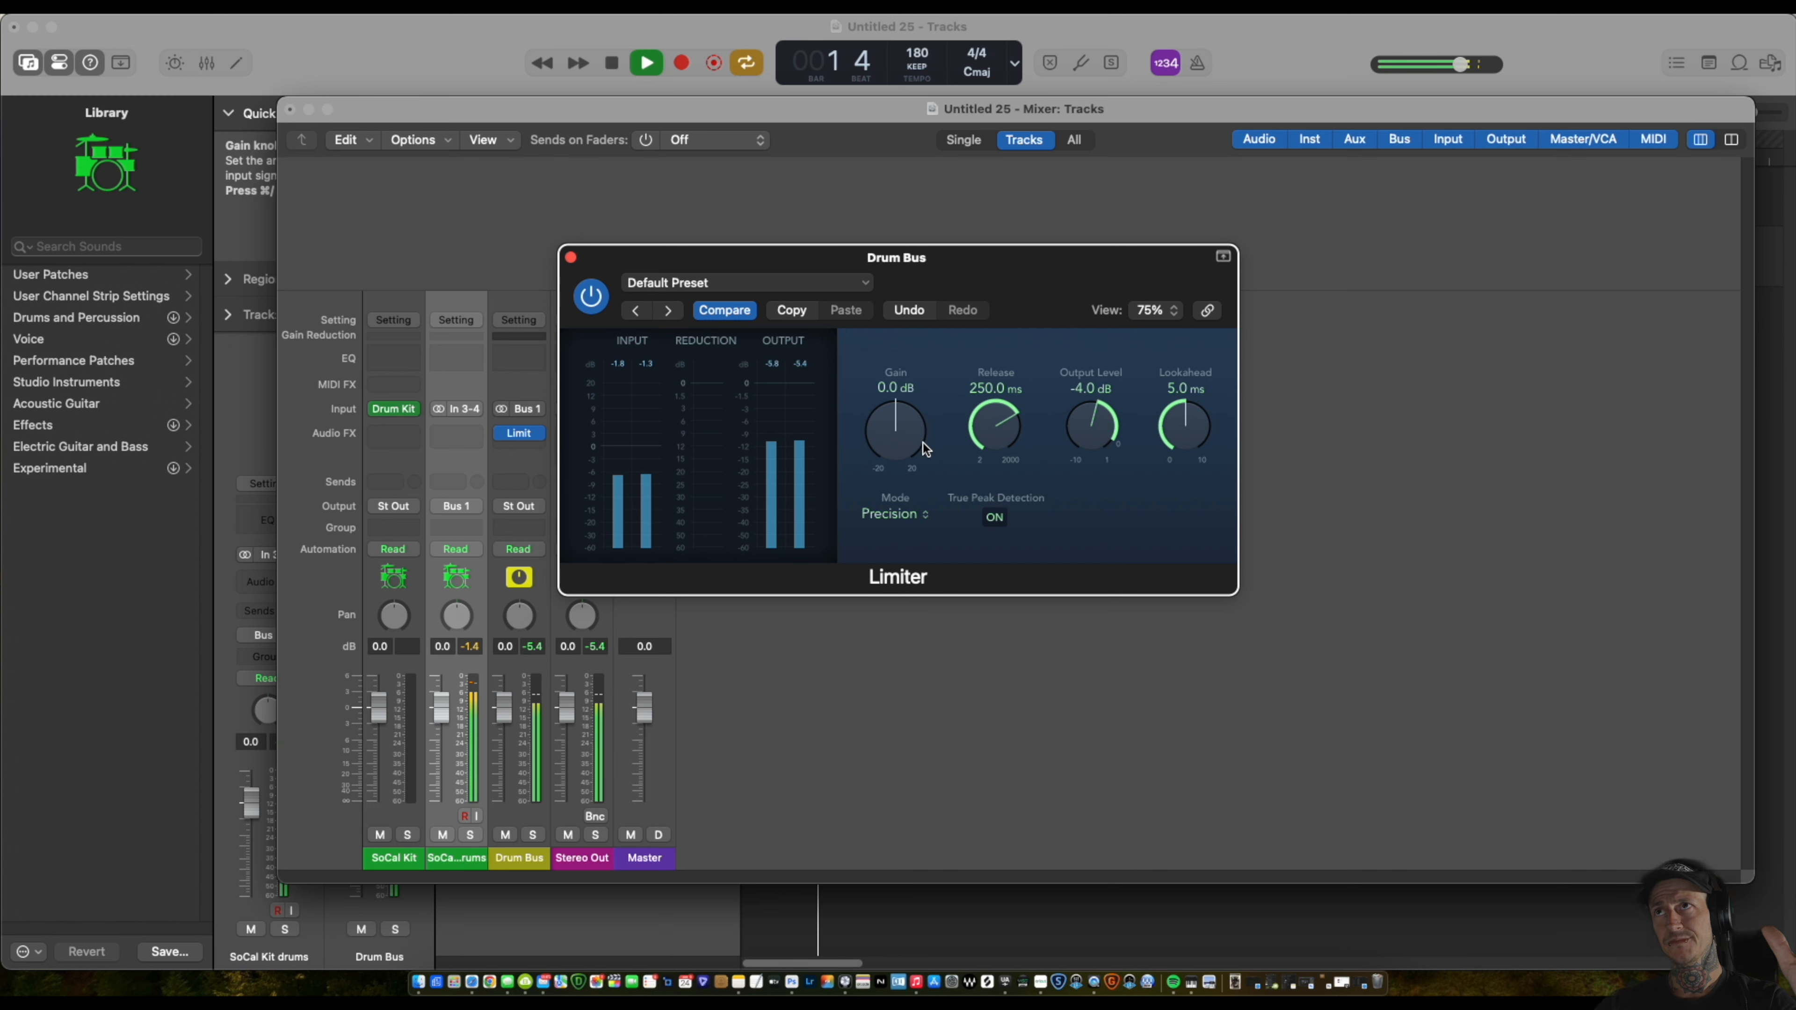
key("space")
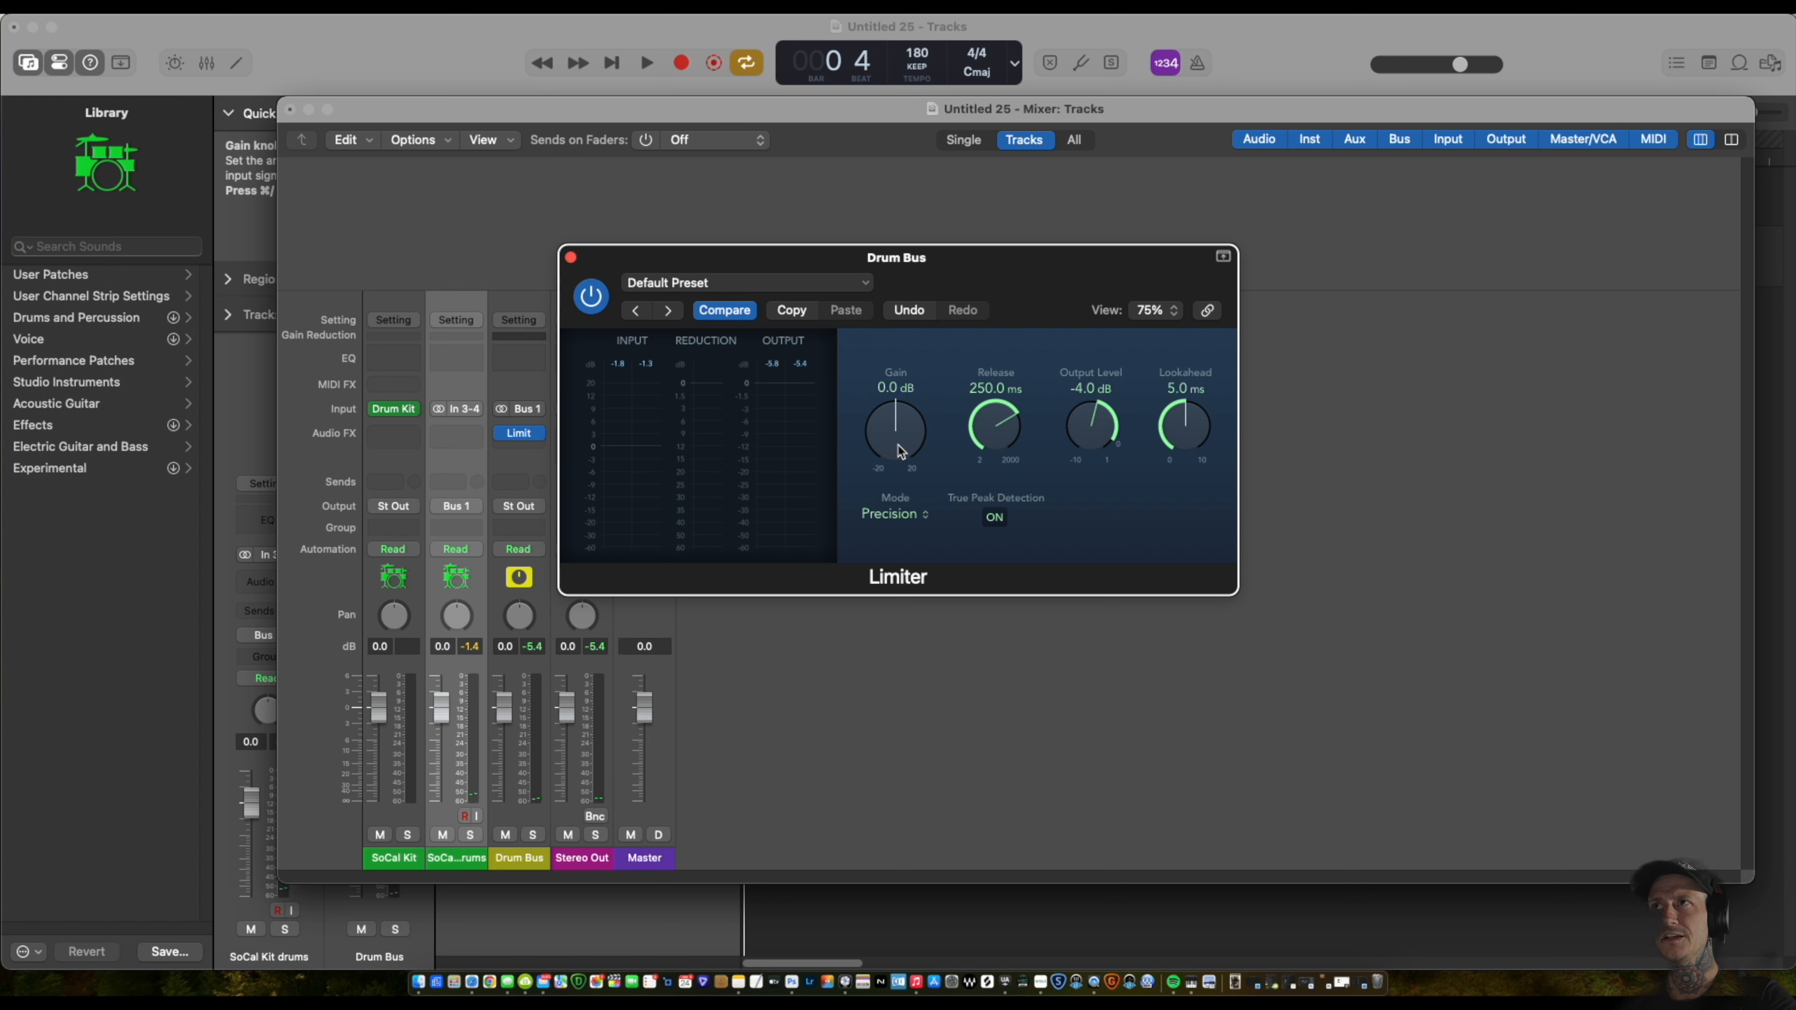
key("space")
mouse_move(901, 452)
left_mouse_down()
mouse_move(891, 426)
mouse_move(878, 436)
left_mouse_up()
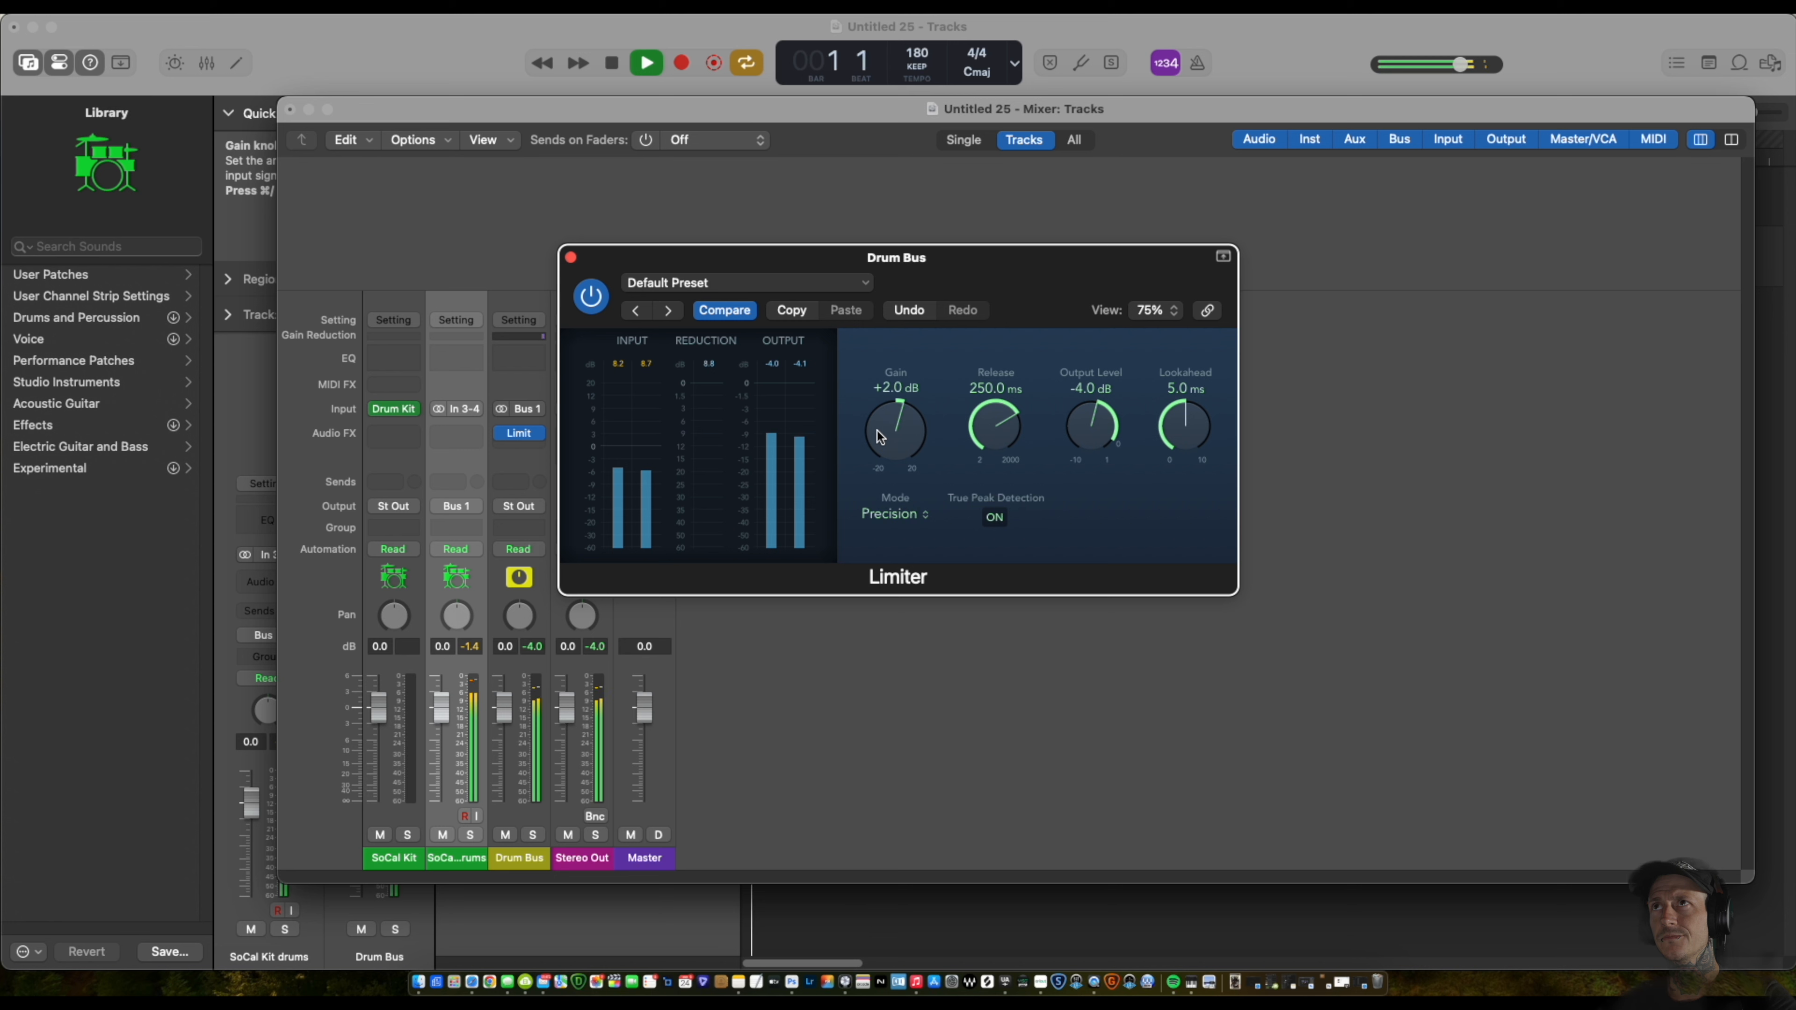
left_click_drag(877, 432, 877, 431)
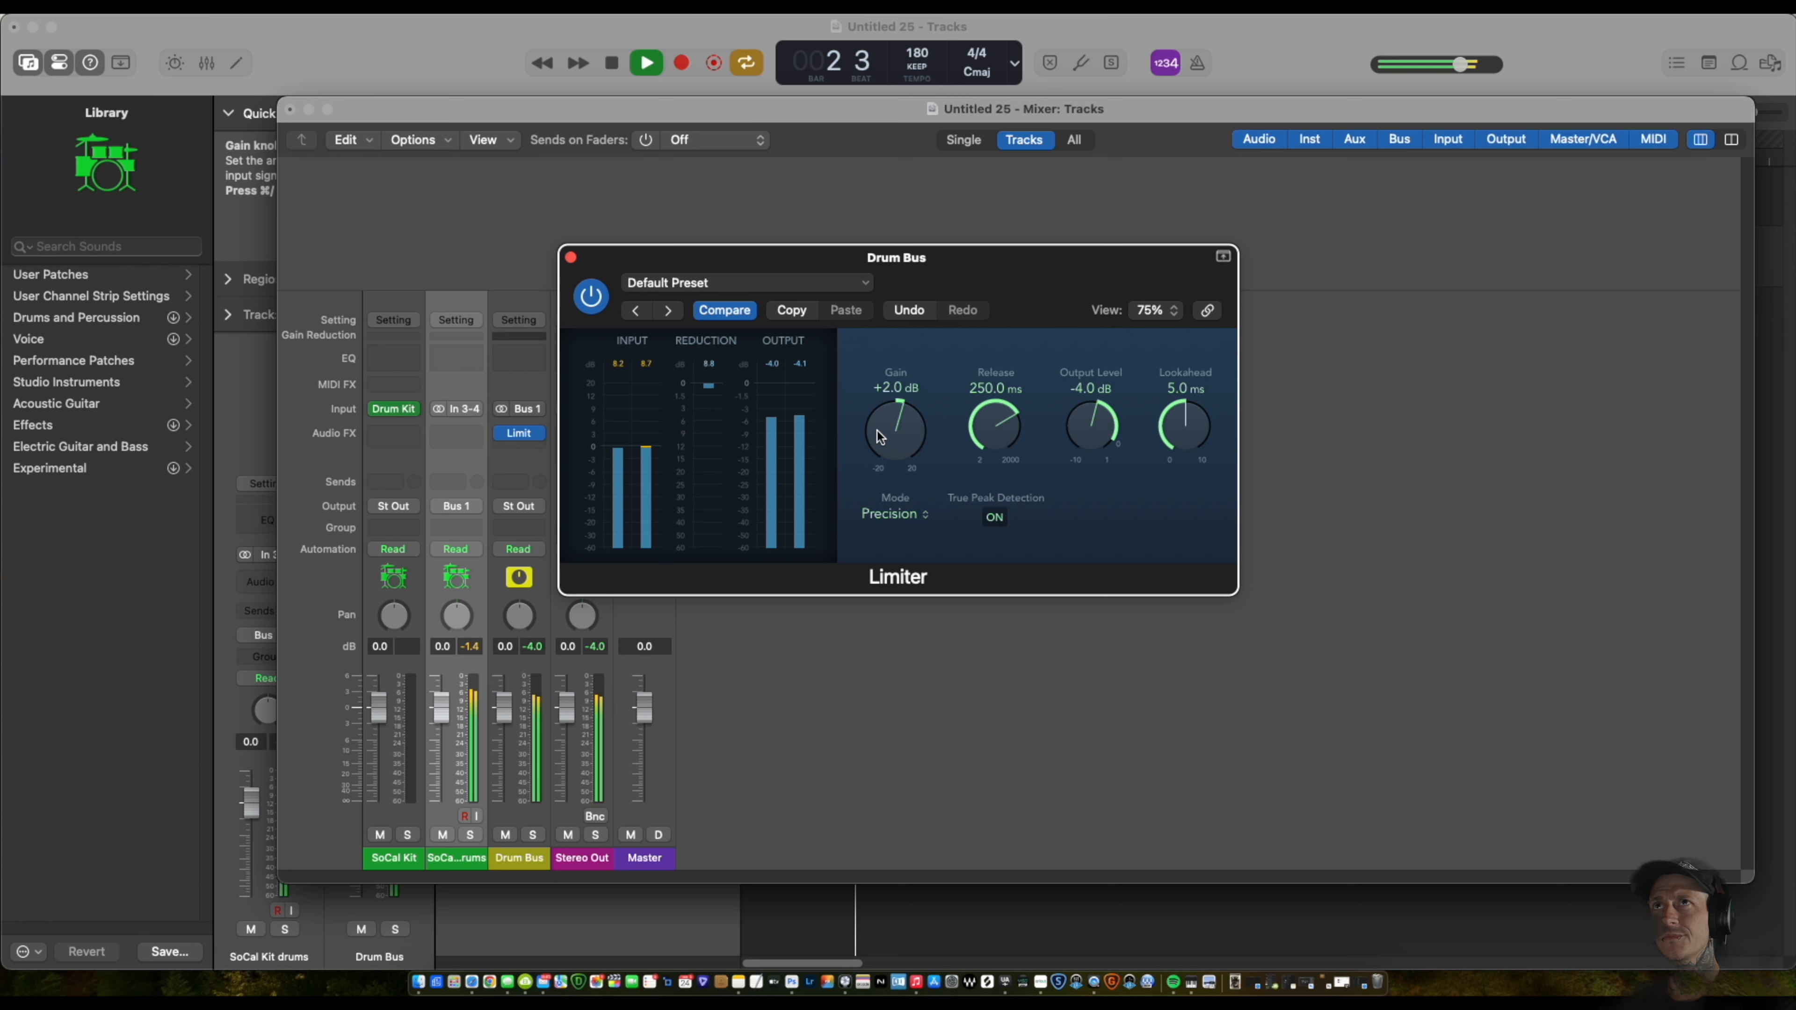
Compare the playing loop with the Drum Bus Limiter bypassed and active.
left_click(591, 297)
left_click(591, 299)
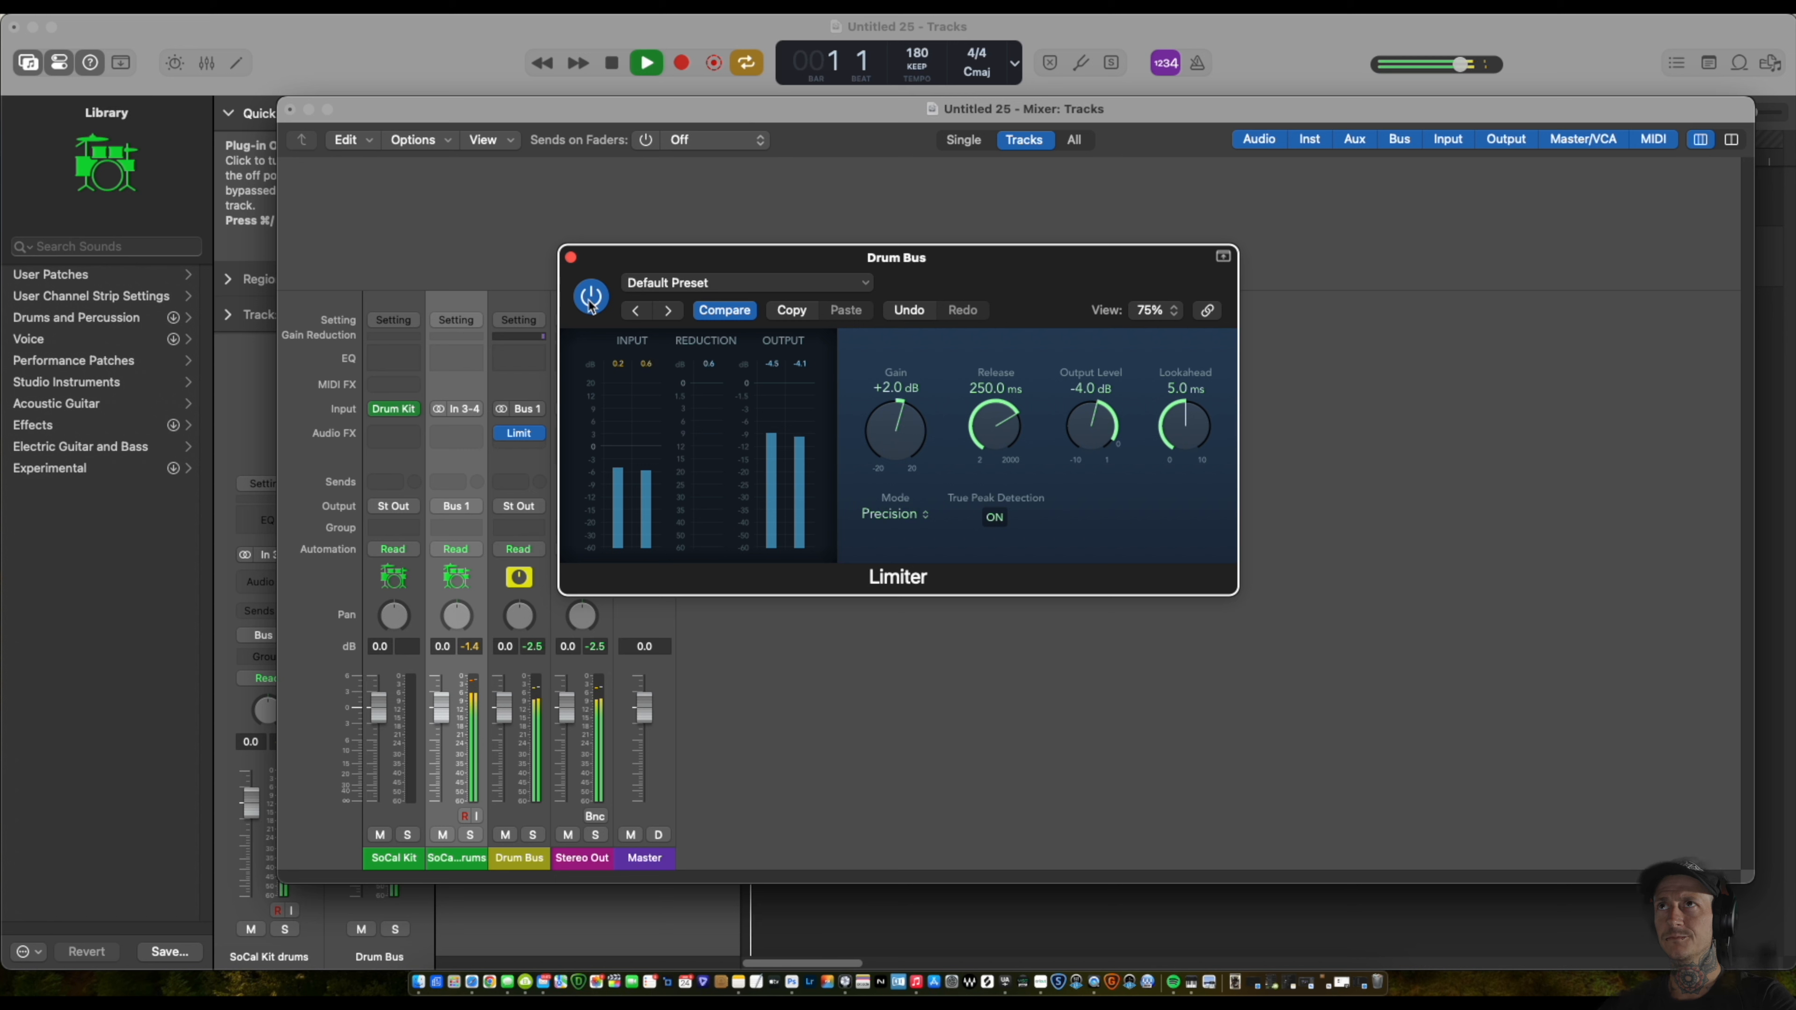
key("space")
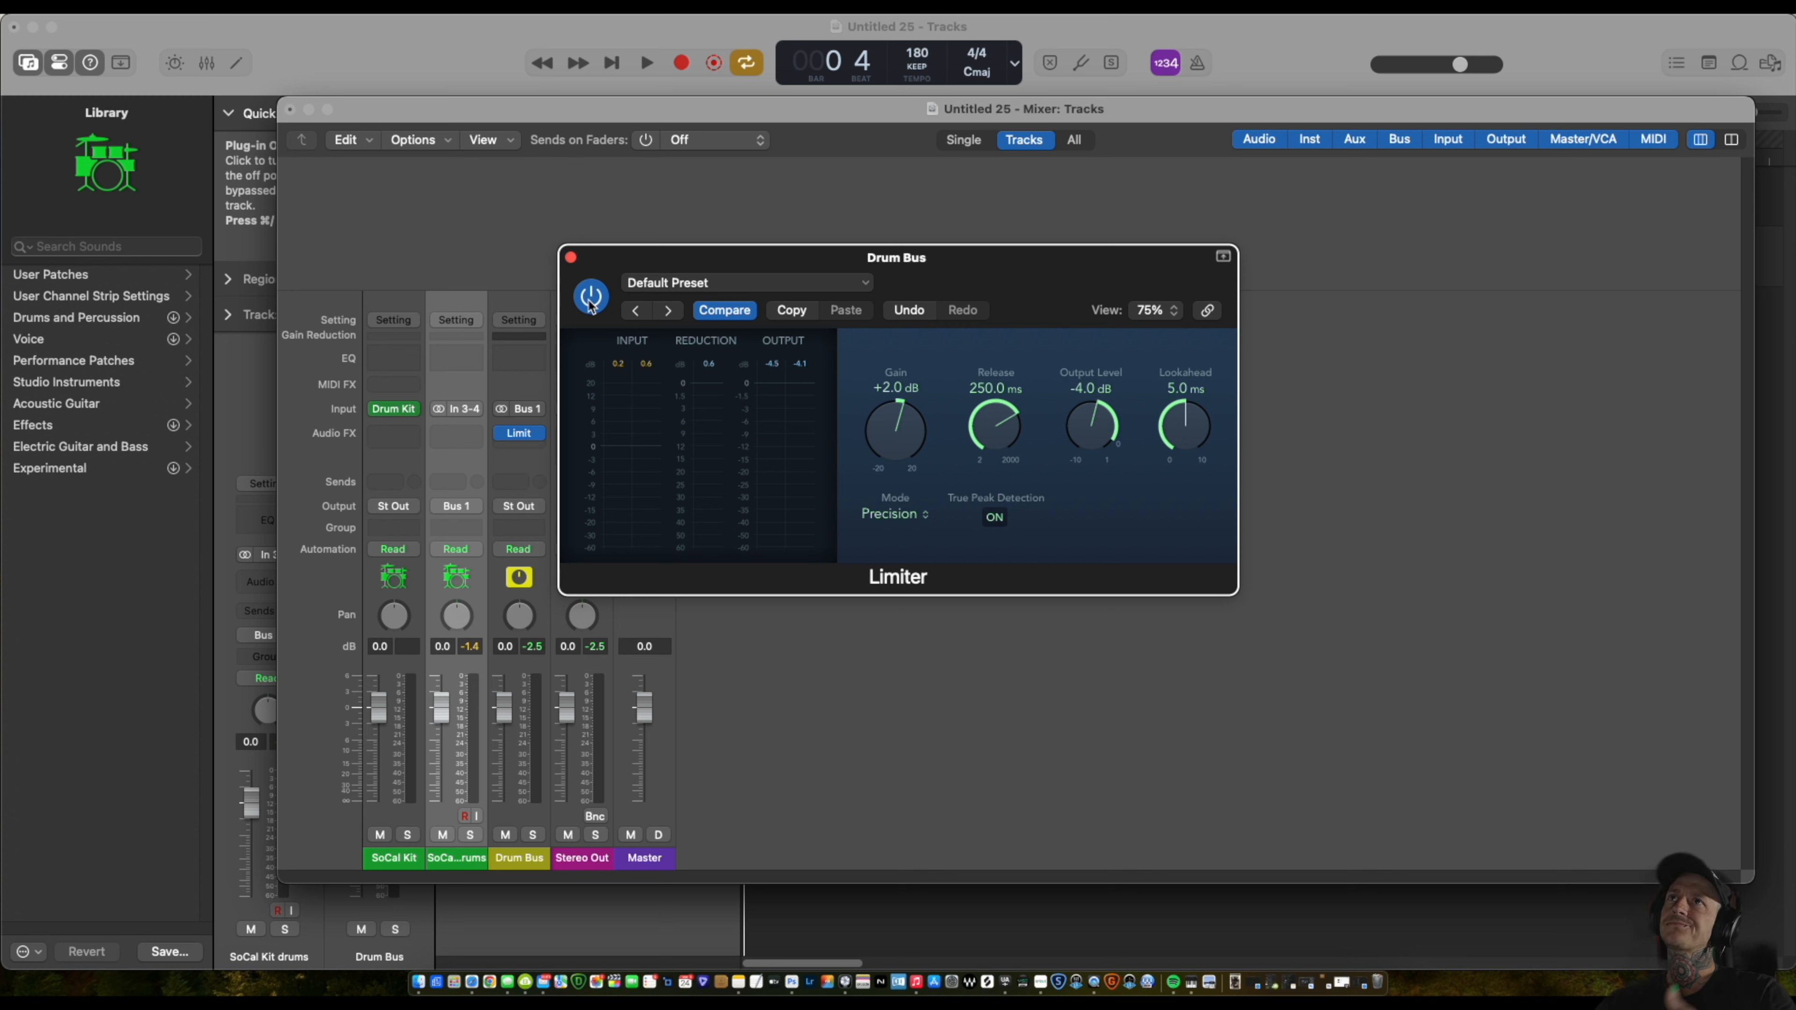
key("space")
left_click(594, 295)
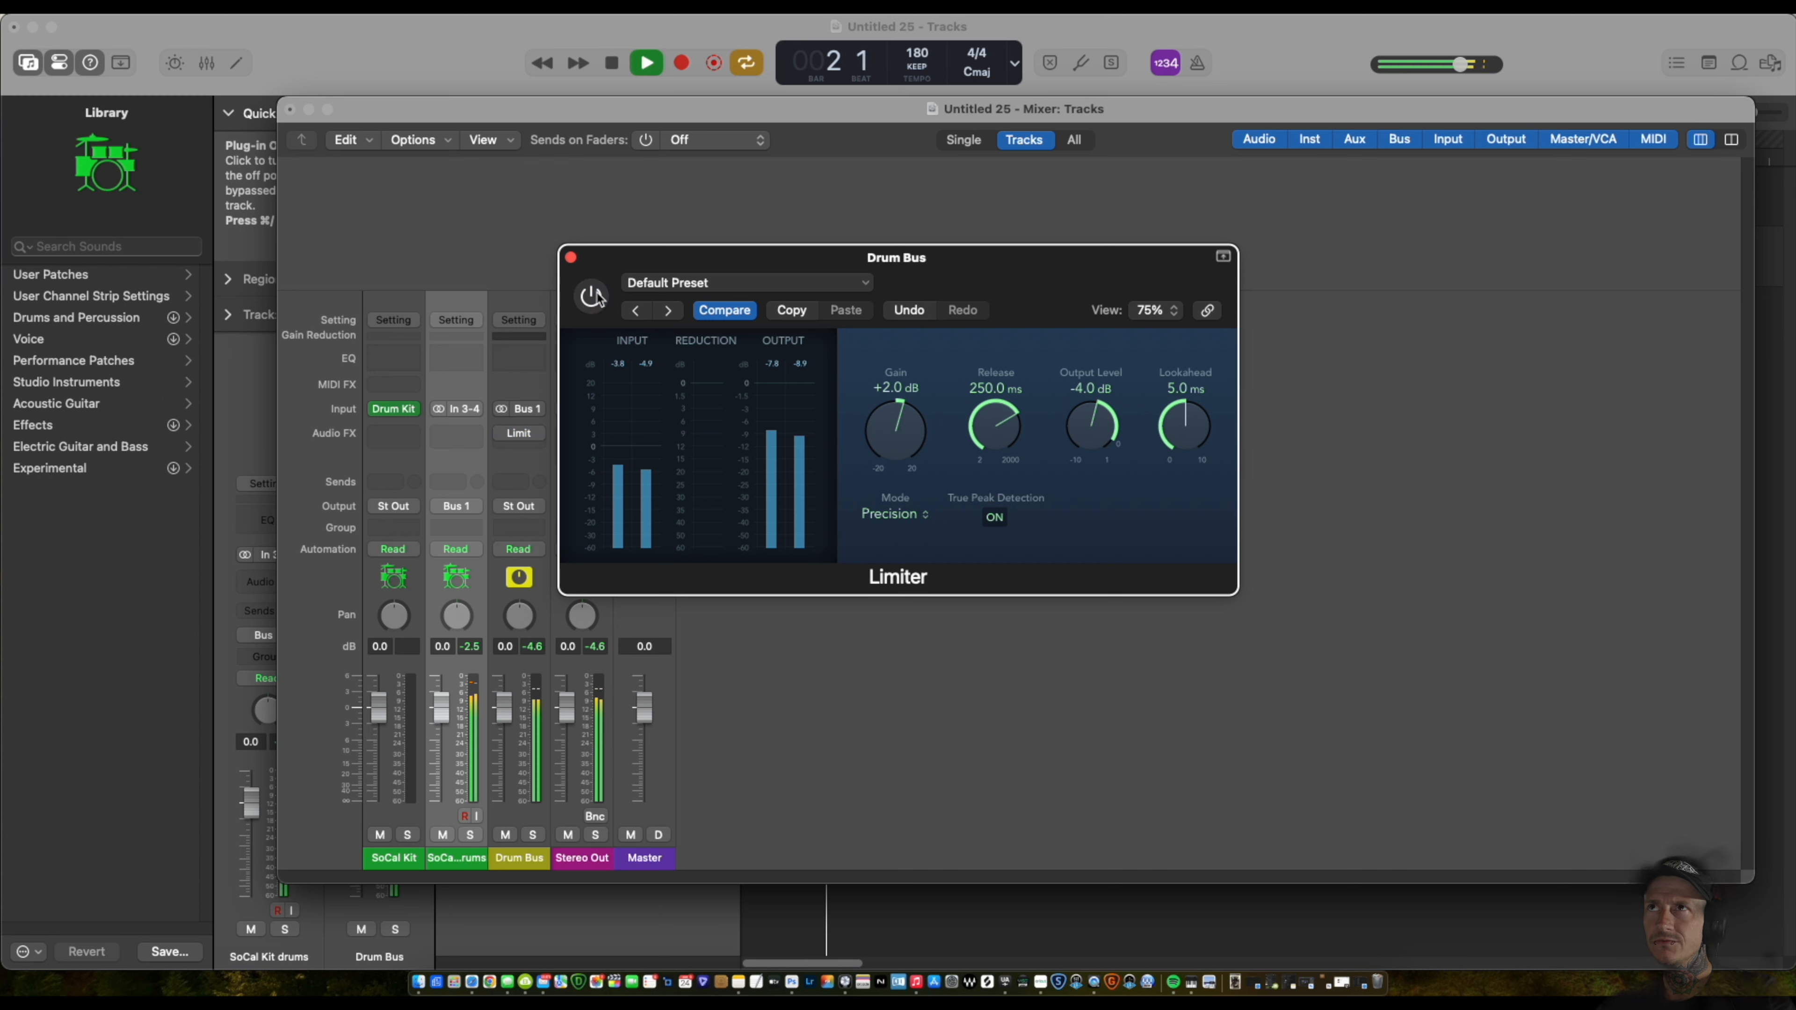
left_click(593, 296)
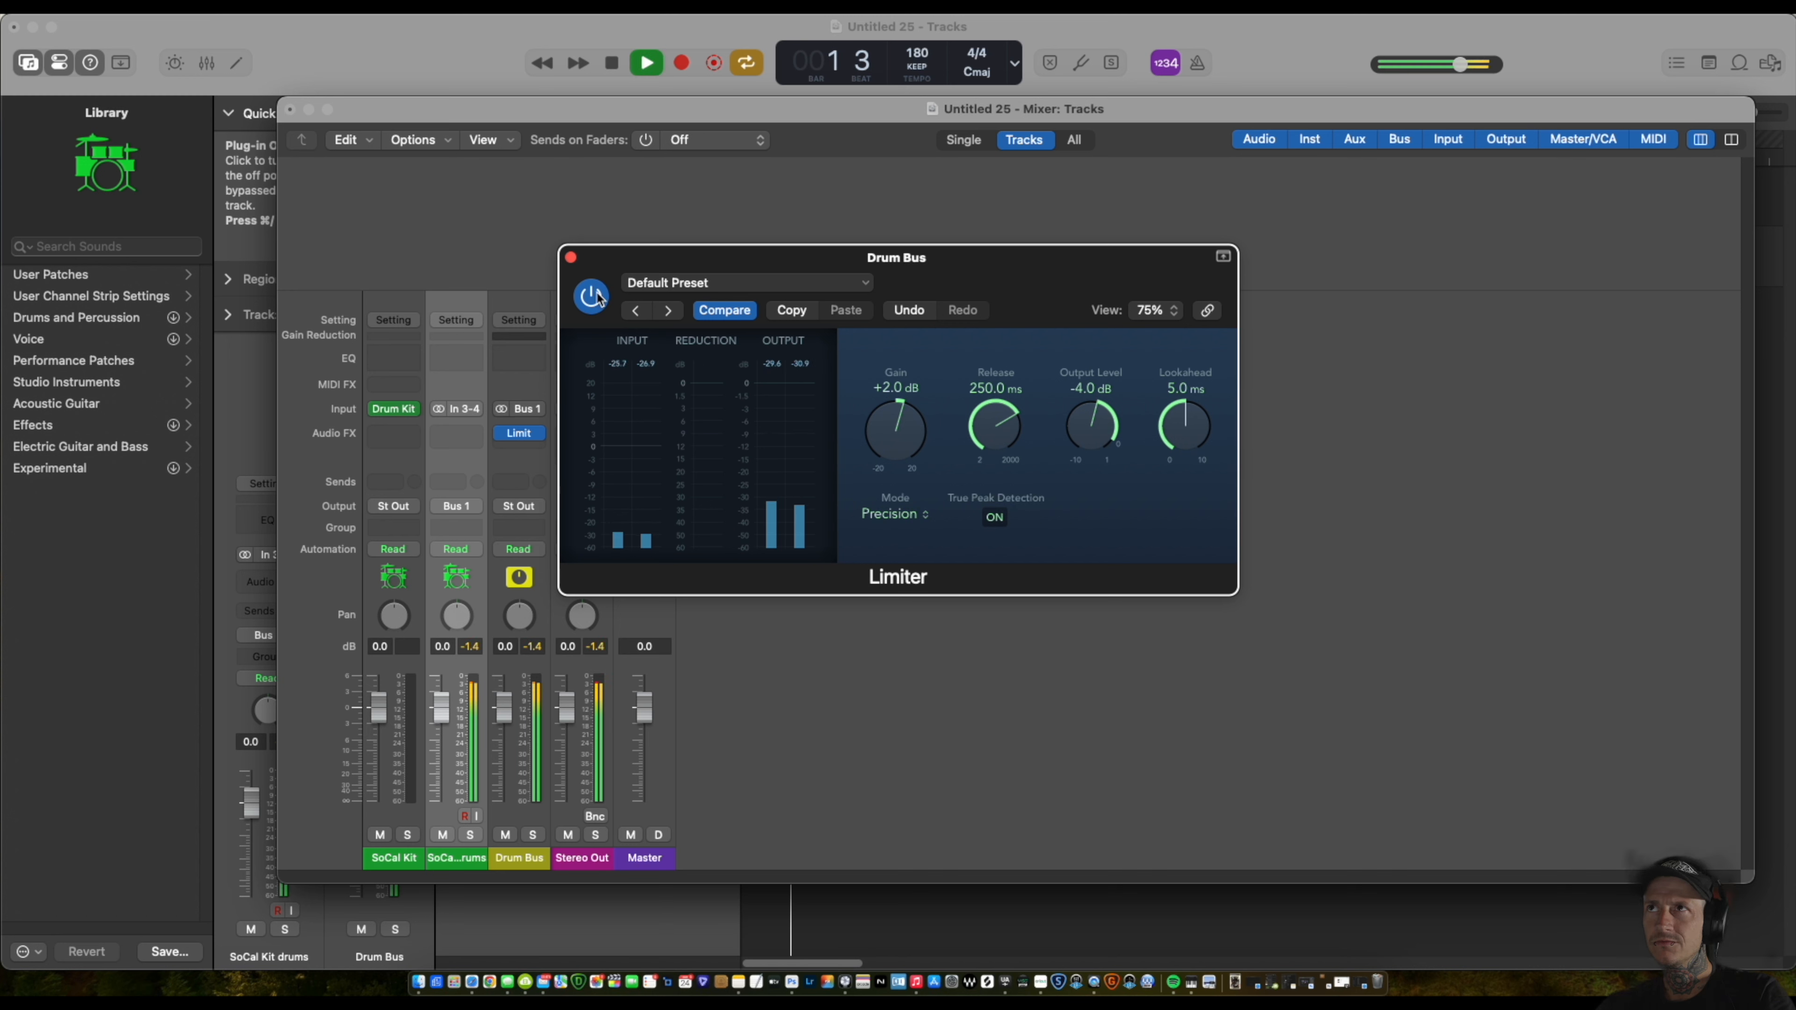
Raise the Limiter's gain to +2.5 dB and compare the loop with the Limiter bypassed and active again.
left_click_drag(895, 440, 895, 432)
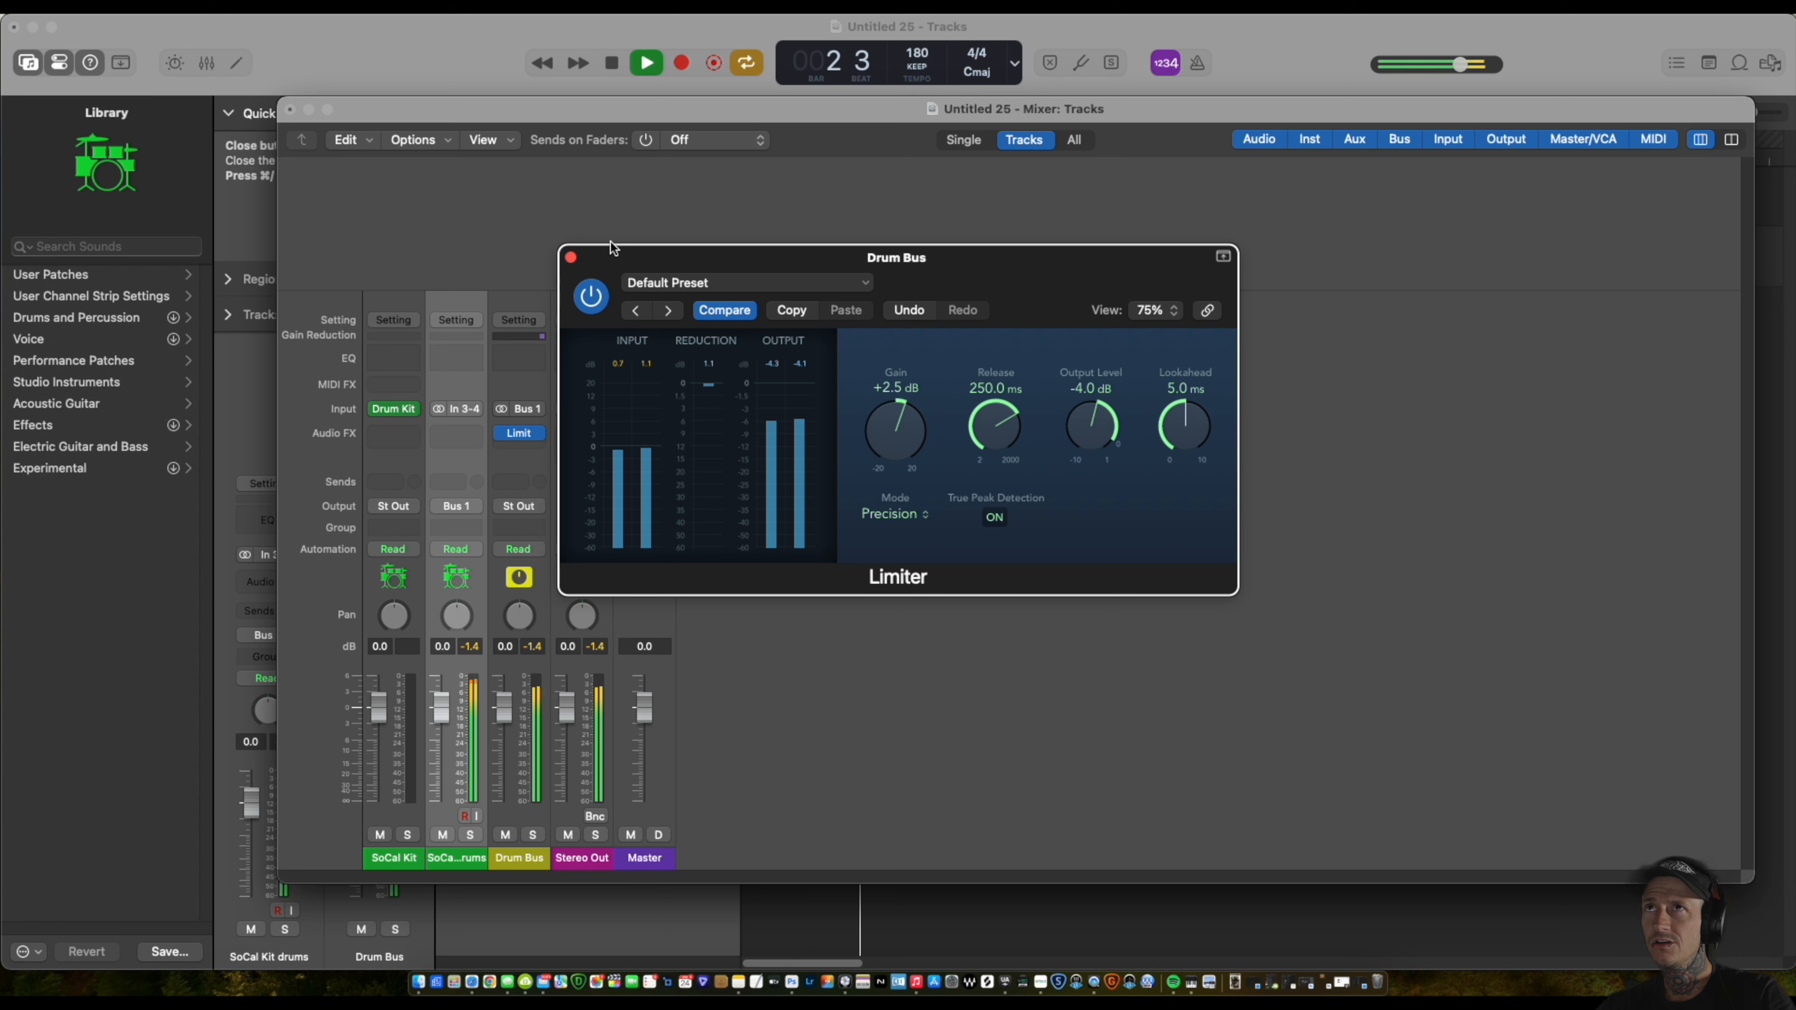
left_click(597, 297)
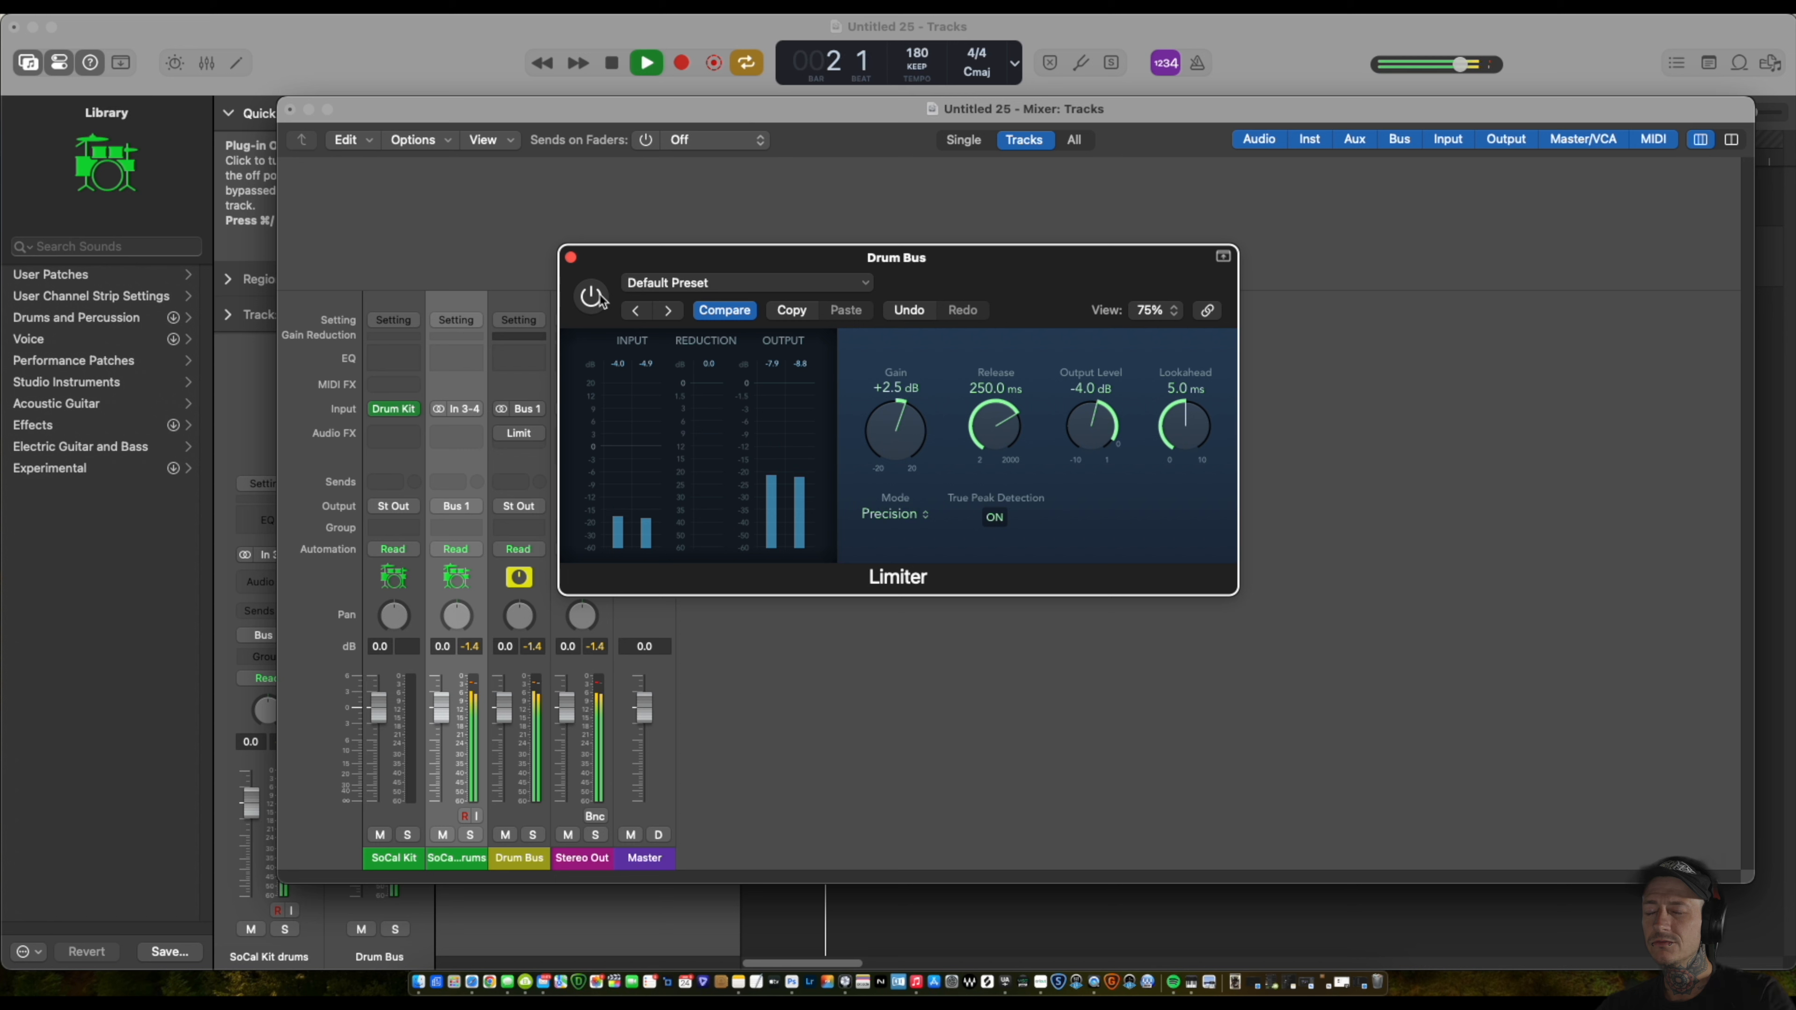
left_click(597, 297)
left_click(597, 297)
left_click(590, 297)
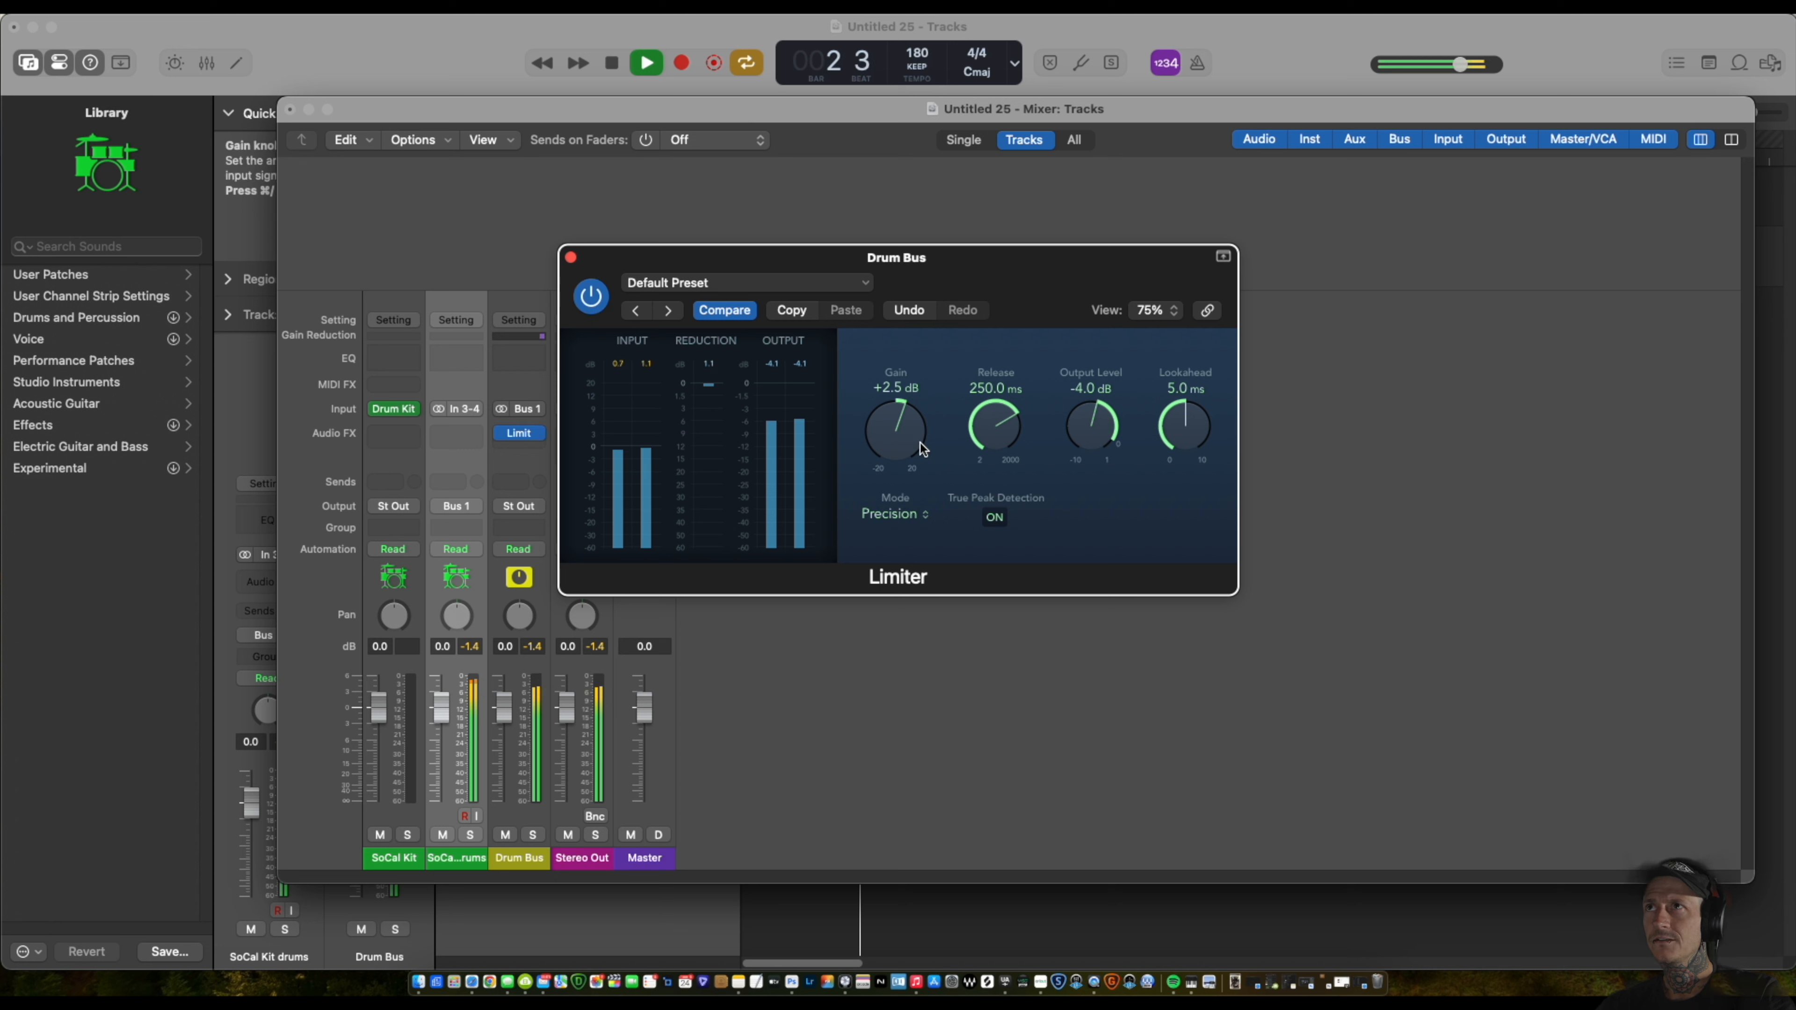
Audition the Limiter's release time at its extremes during playback, from 2000 ms down to about 3 ms.
left_click_drag(986, 441, 936, 335)
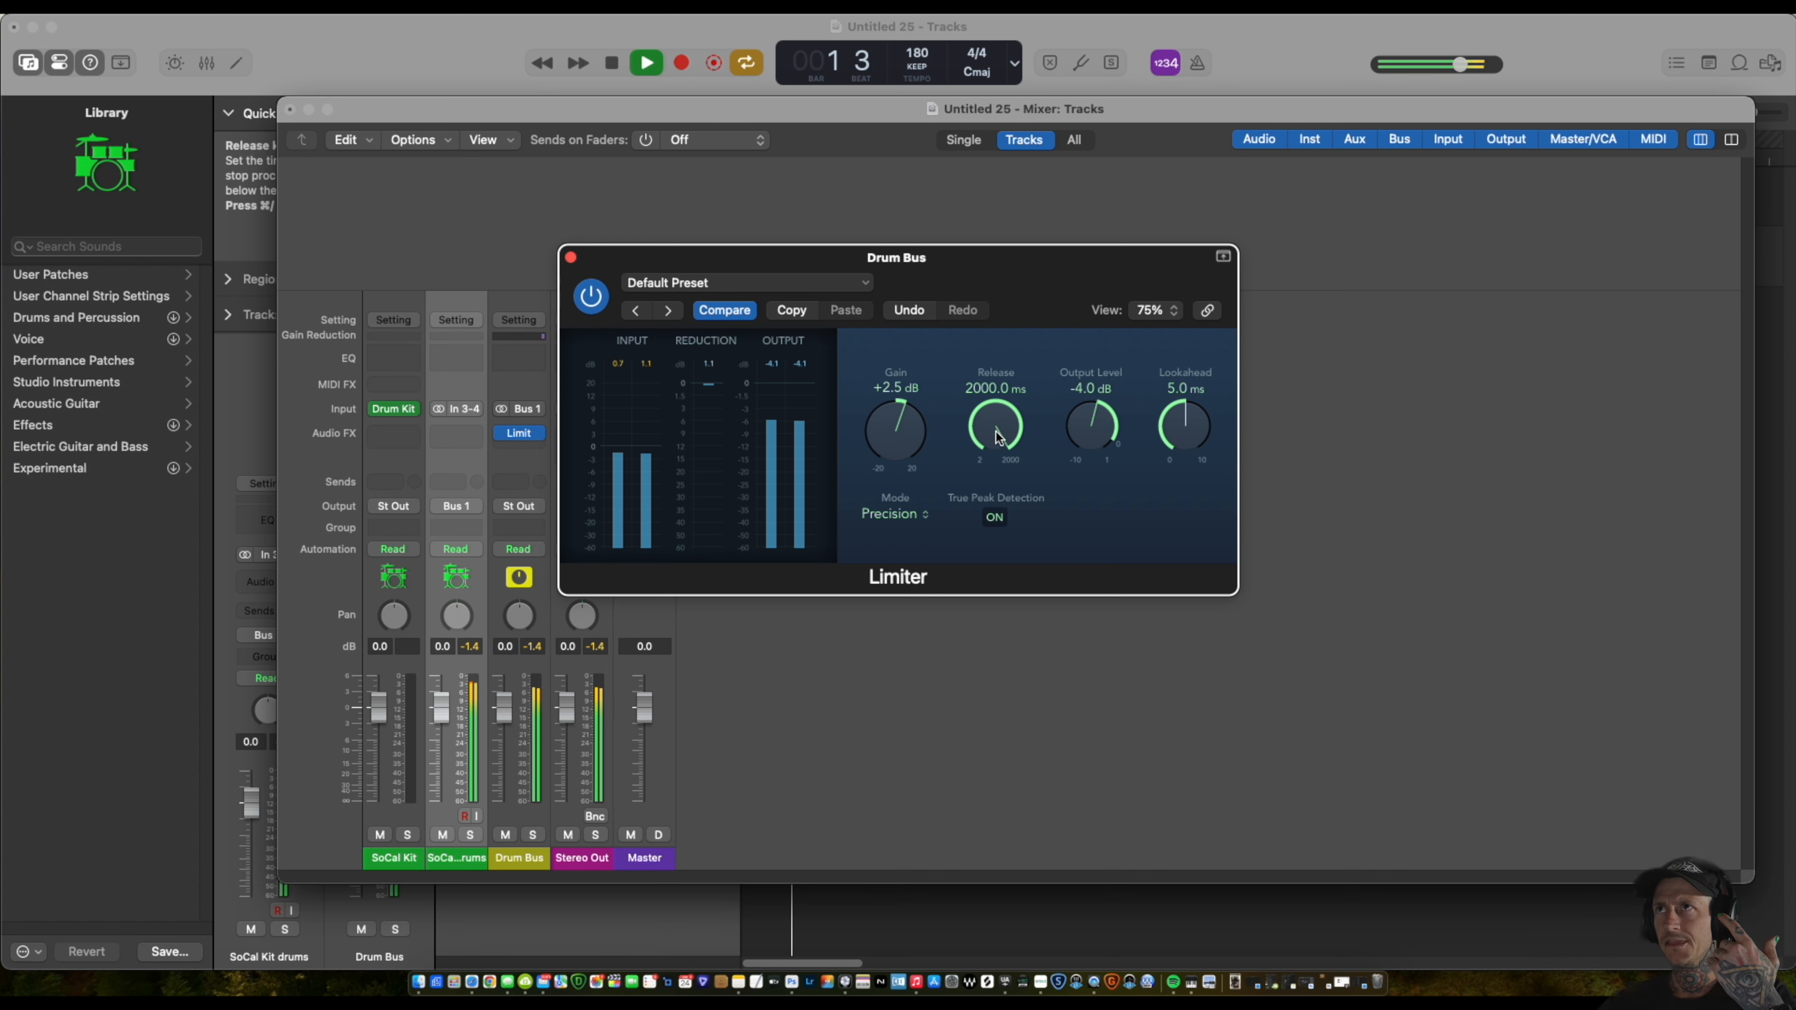
left_click_drag(997, 430, 997, 438)
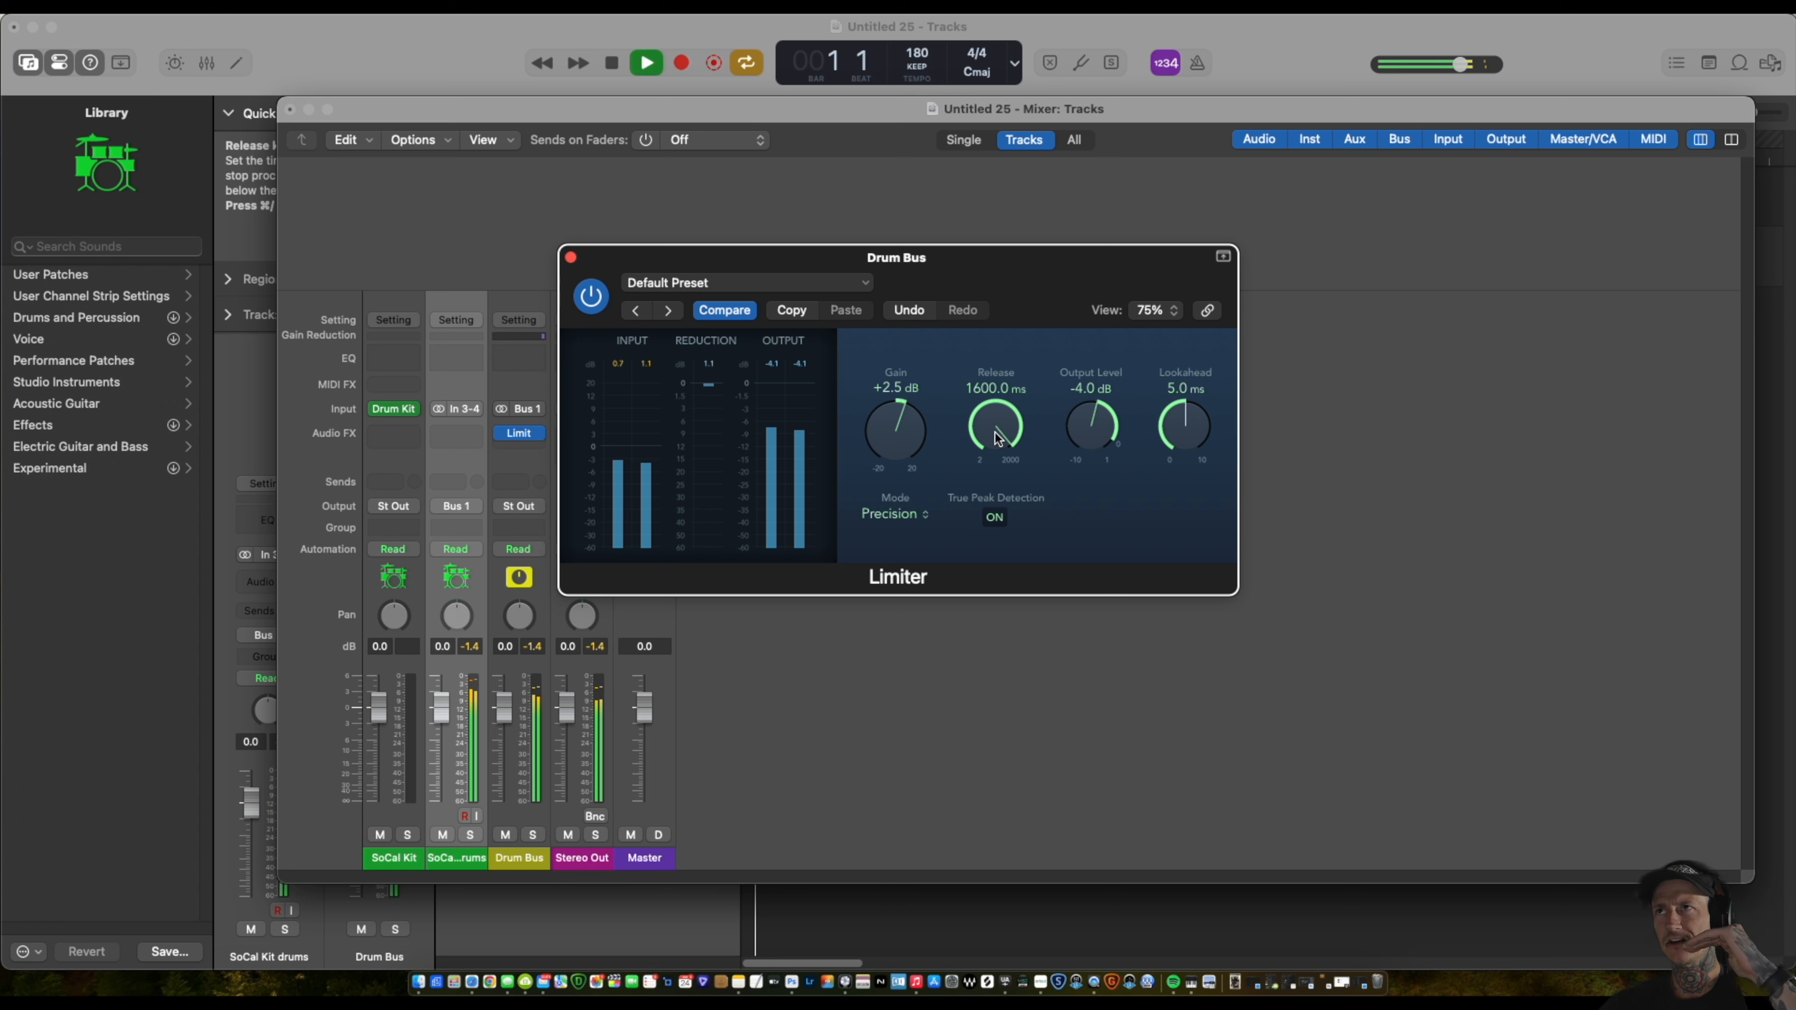
left_click_drag(994, 441, 998, 547)
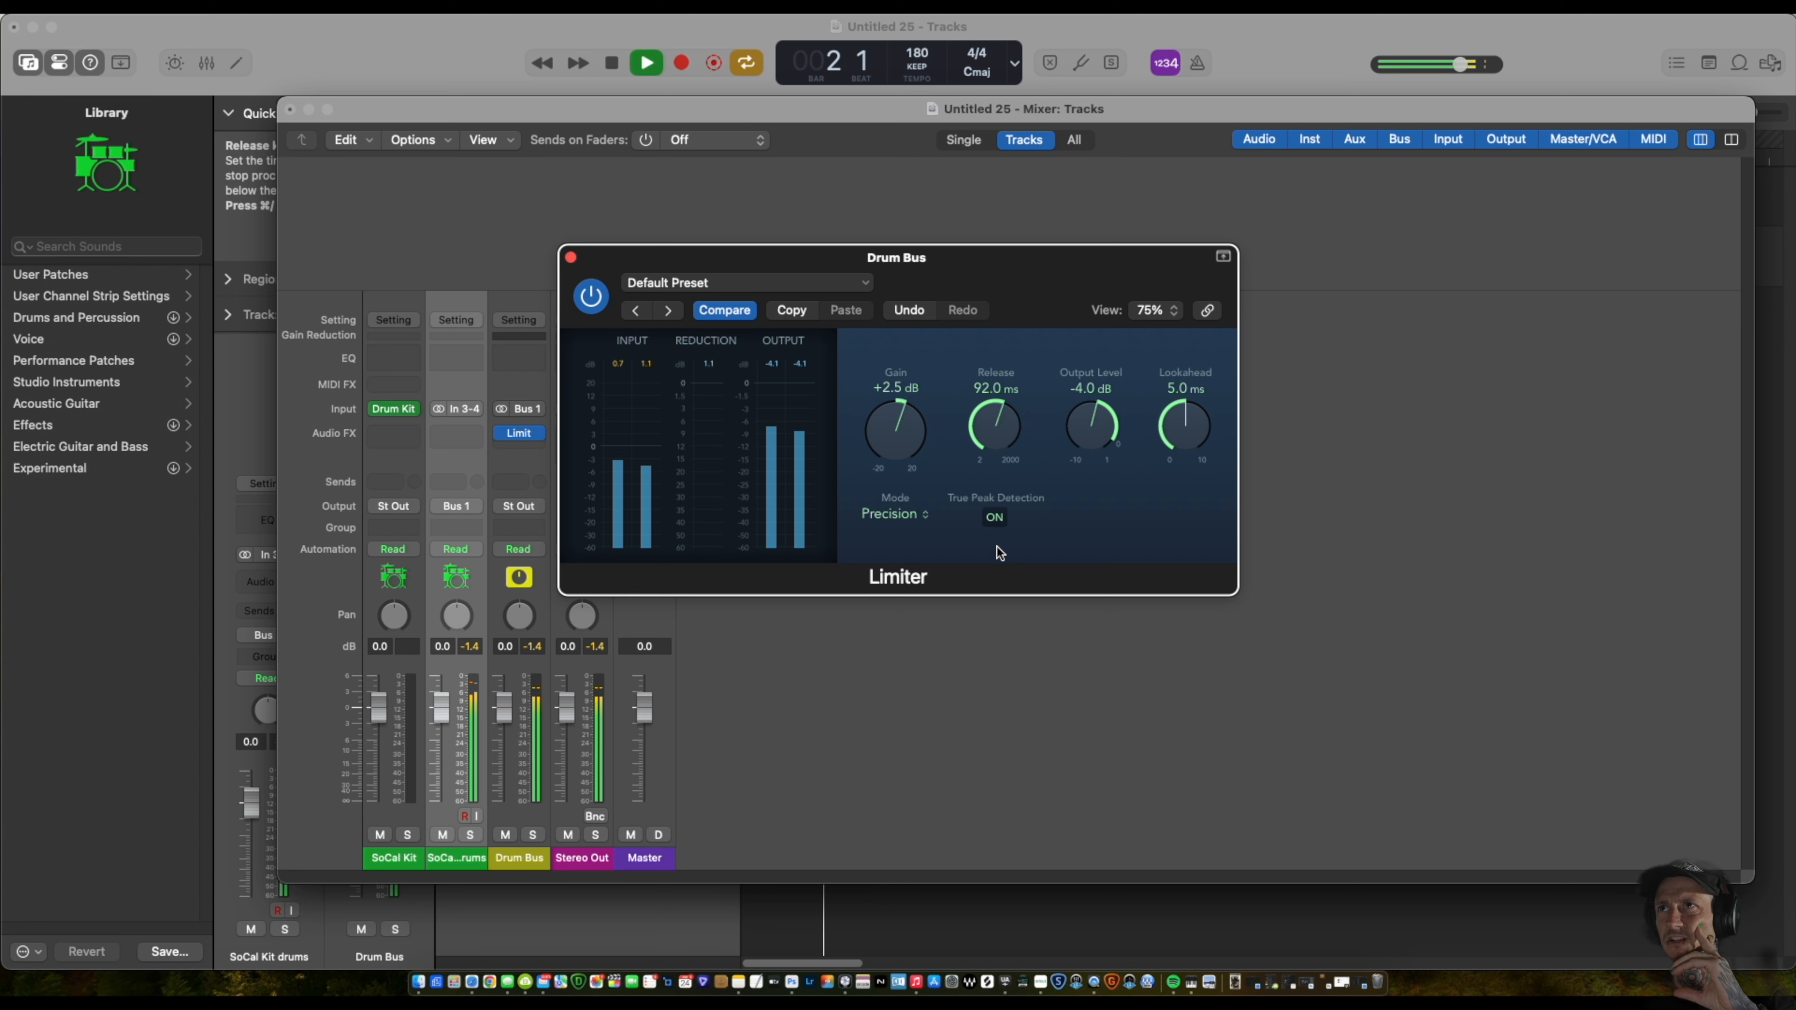
left_click_drag(998, 438, 995, 580)
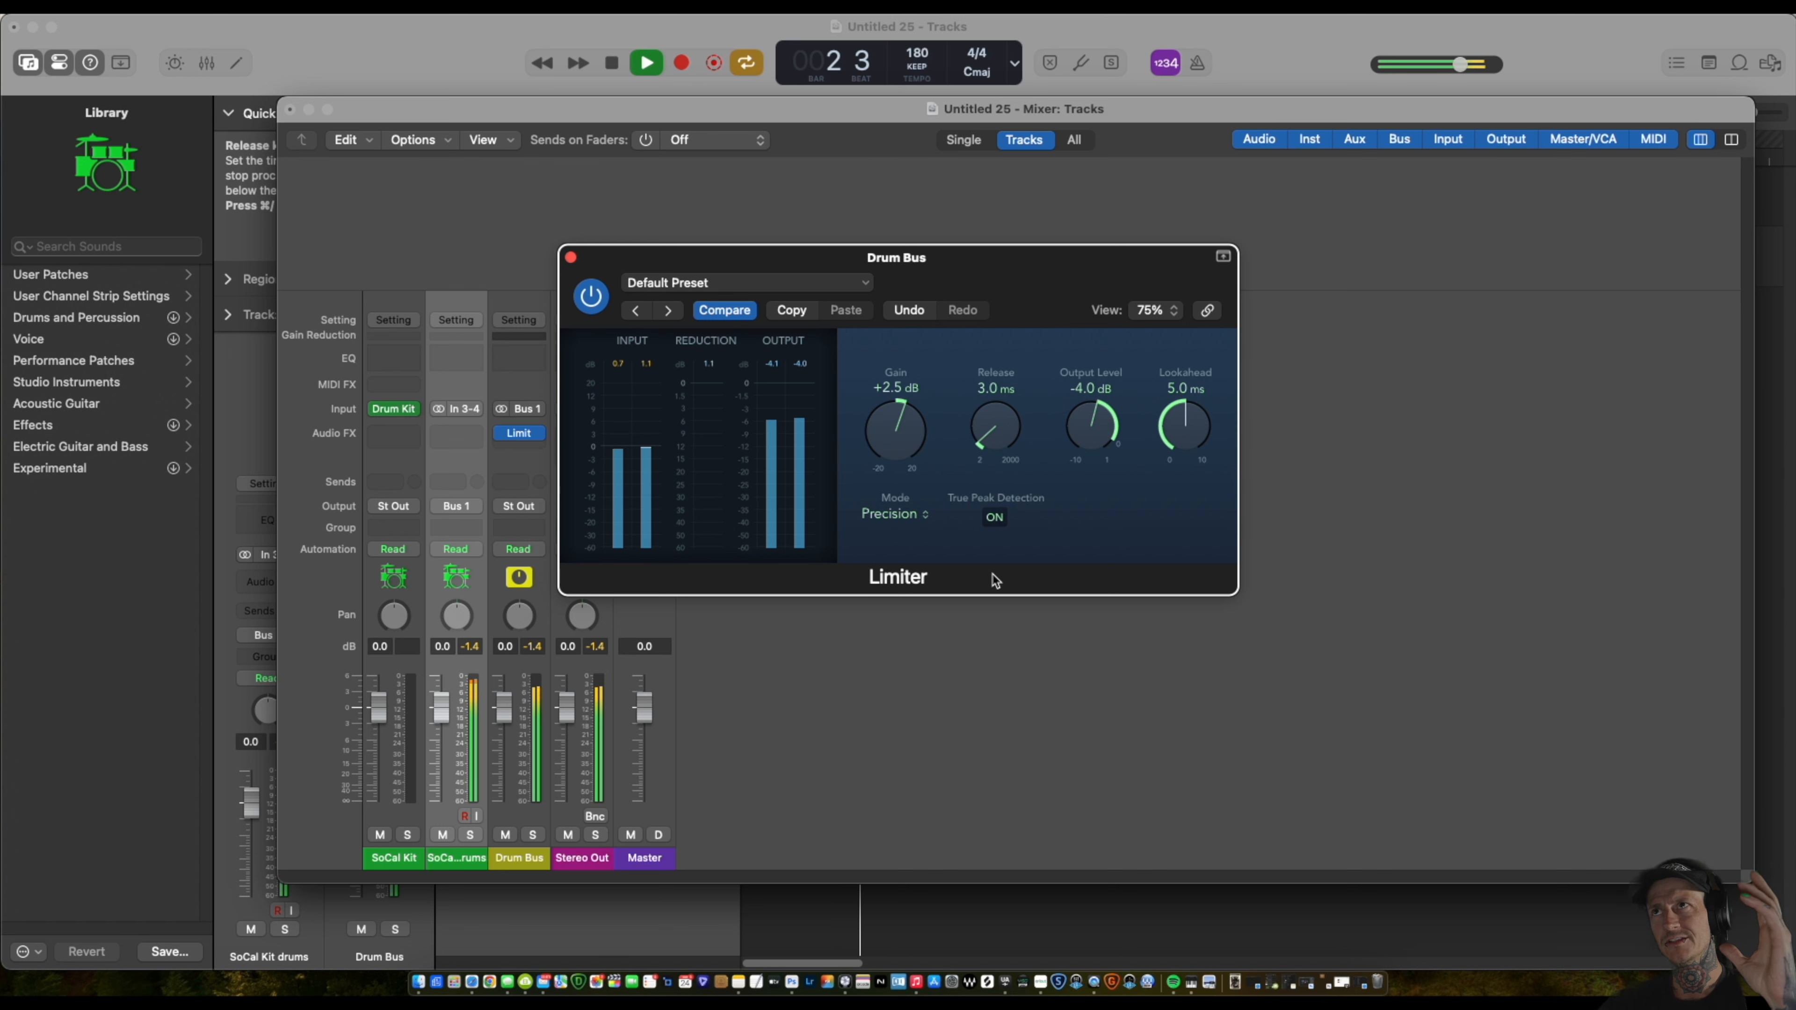
left_click_drag(992, 443, 989, 439)
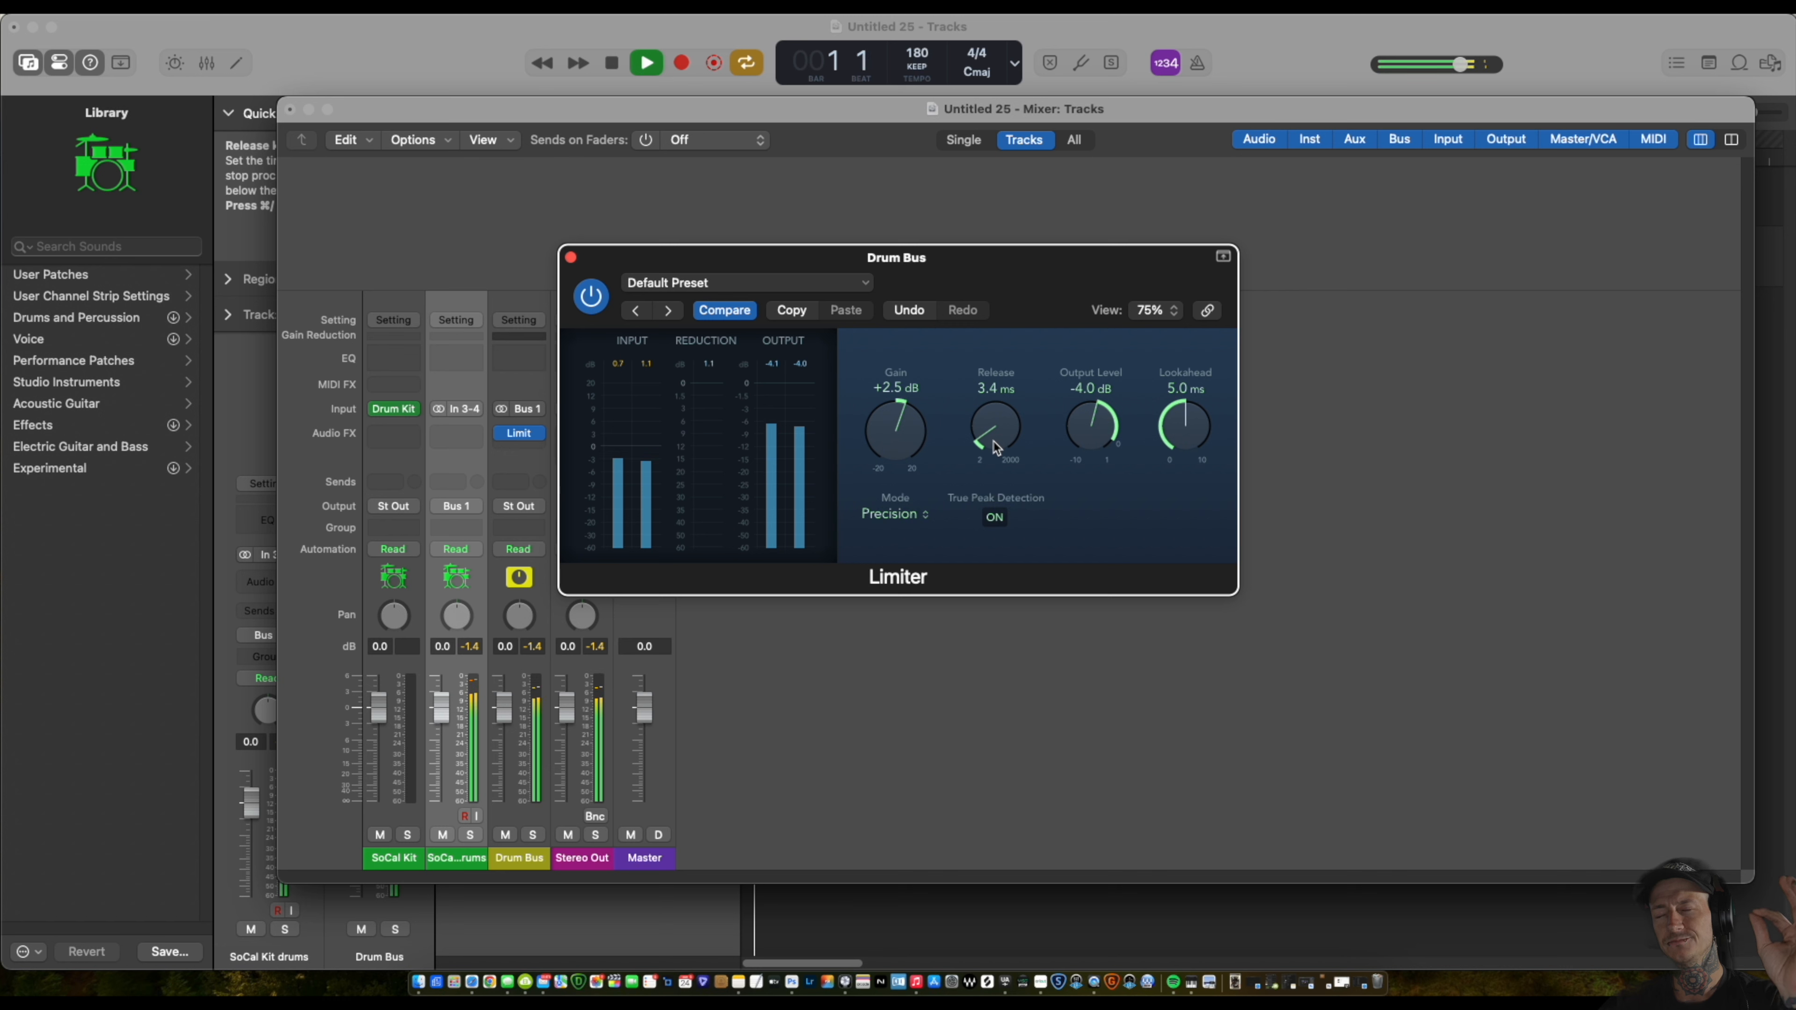
Raise the Limiter's release time gradually to 73 ms while the loop plays.
left_click_drag(995, 445, 953, 371)
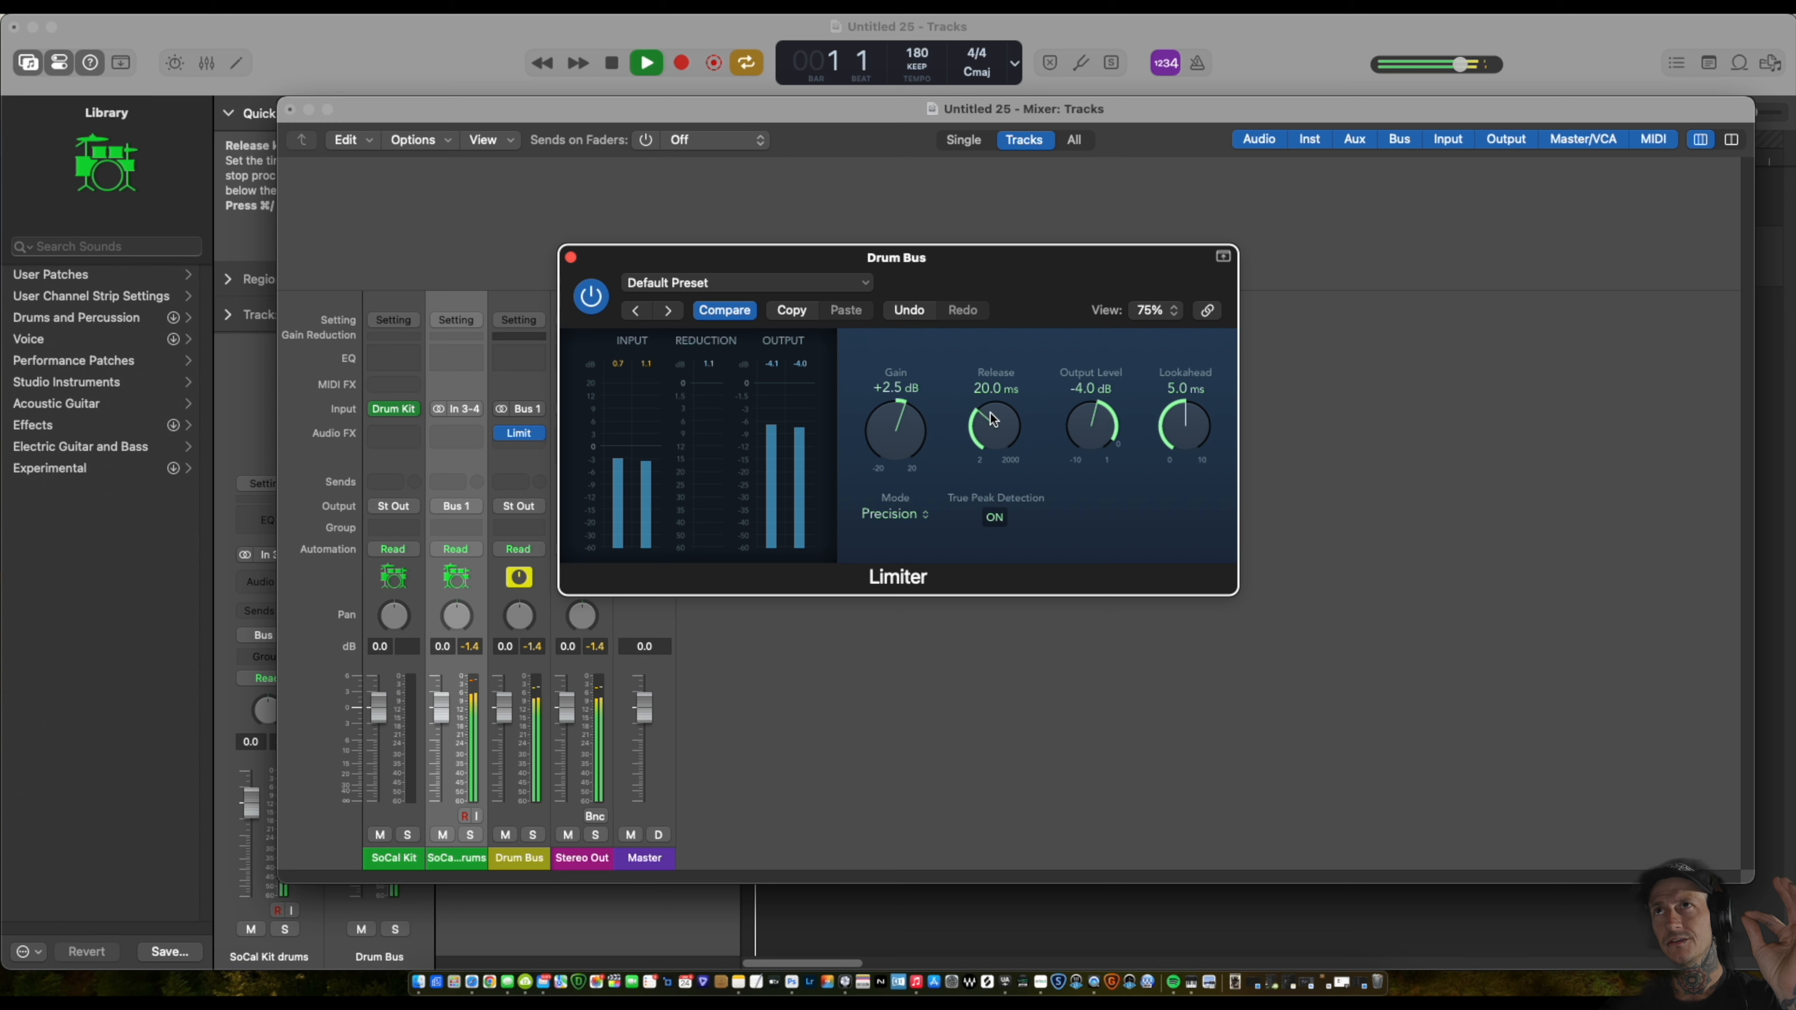
left_click_drag(993, 429, 983, 410)
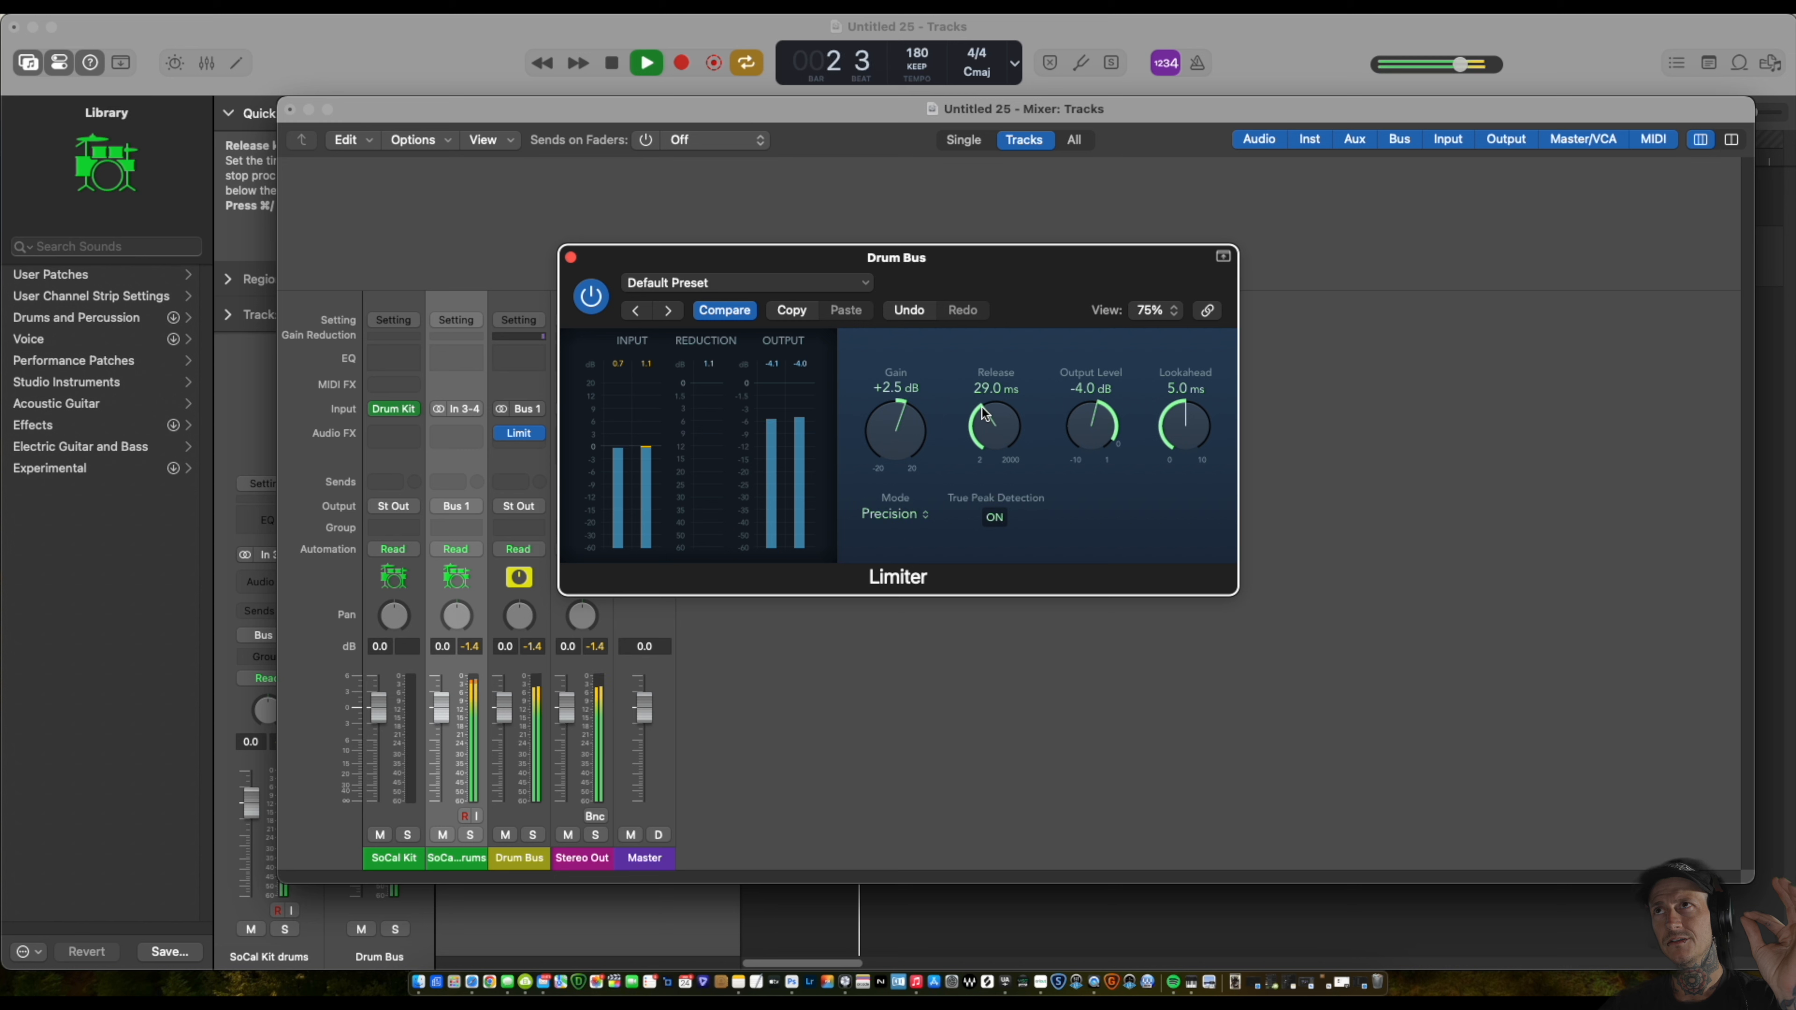
left_click_drag(982, 409, 961, 371)
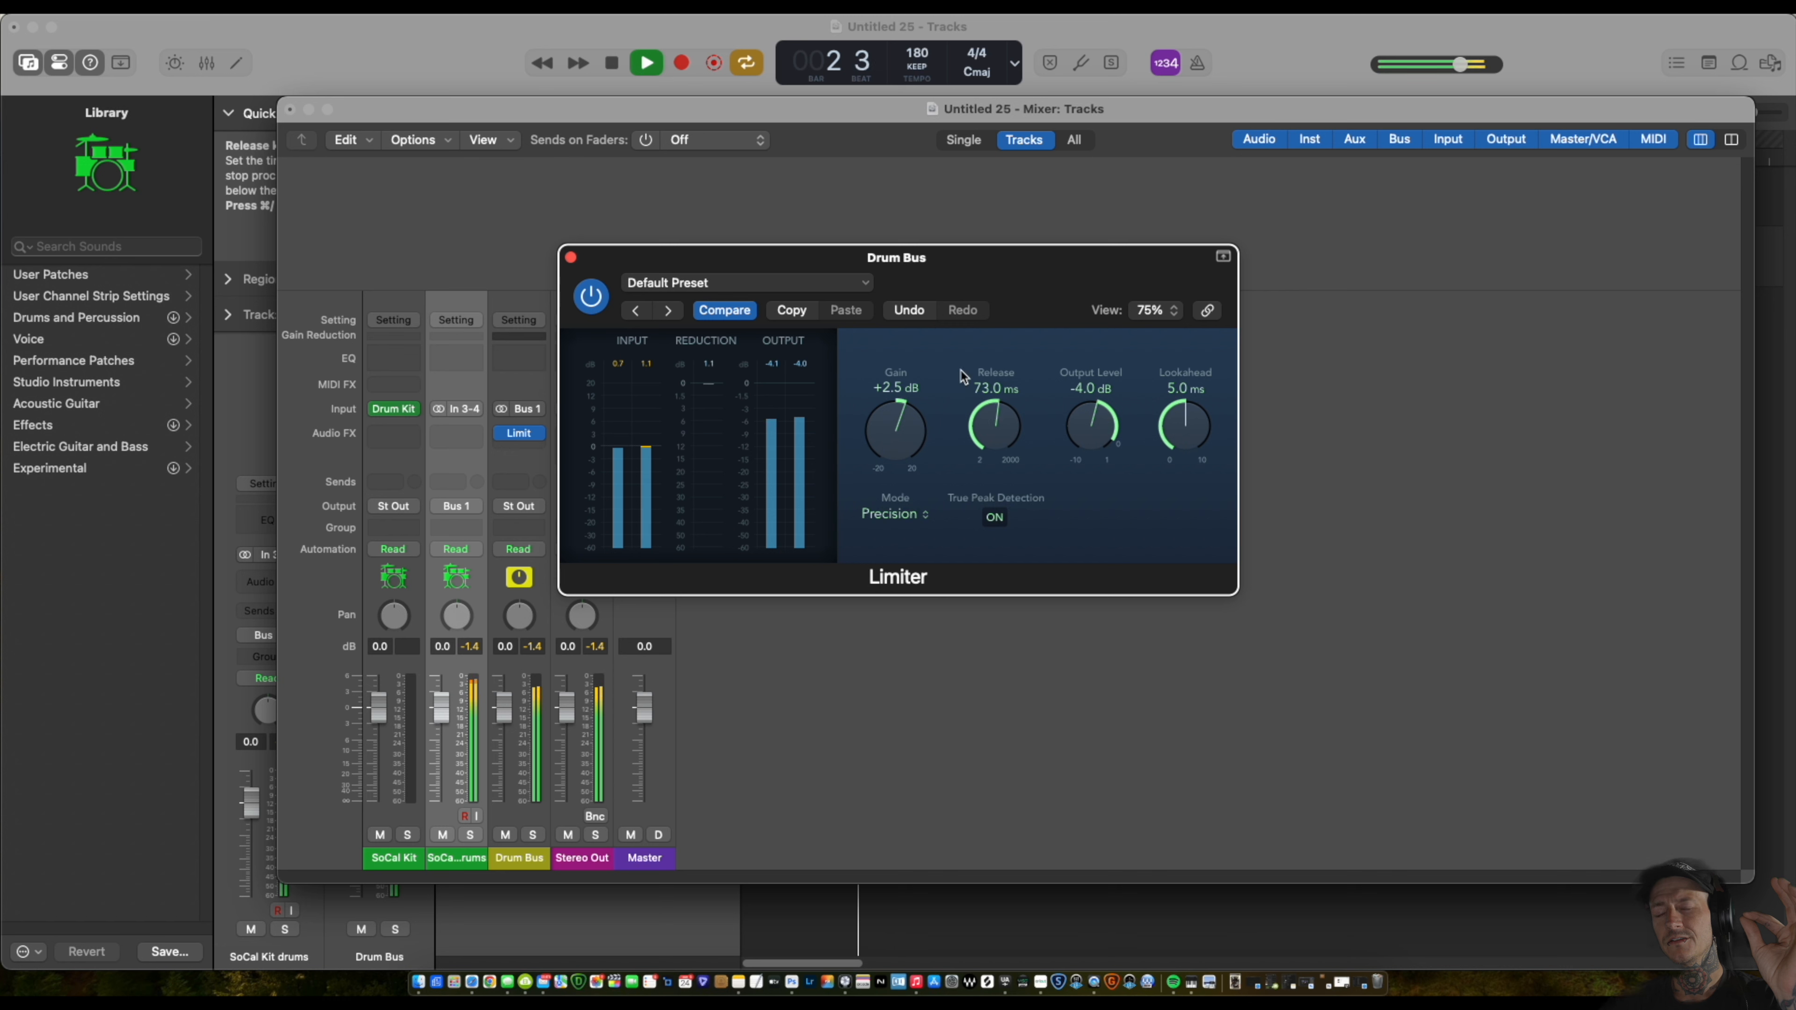
Audition the drum loop in short start-and-stop passes through the Drum Bus Limiter, and close the Limiter window.
key("space")
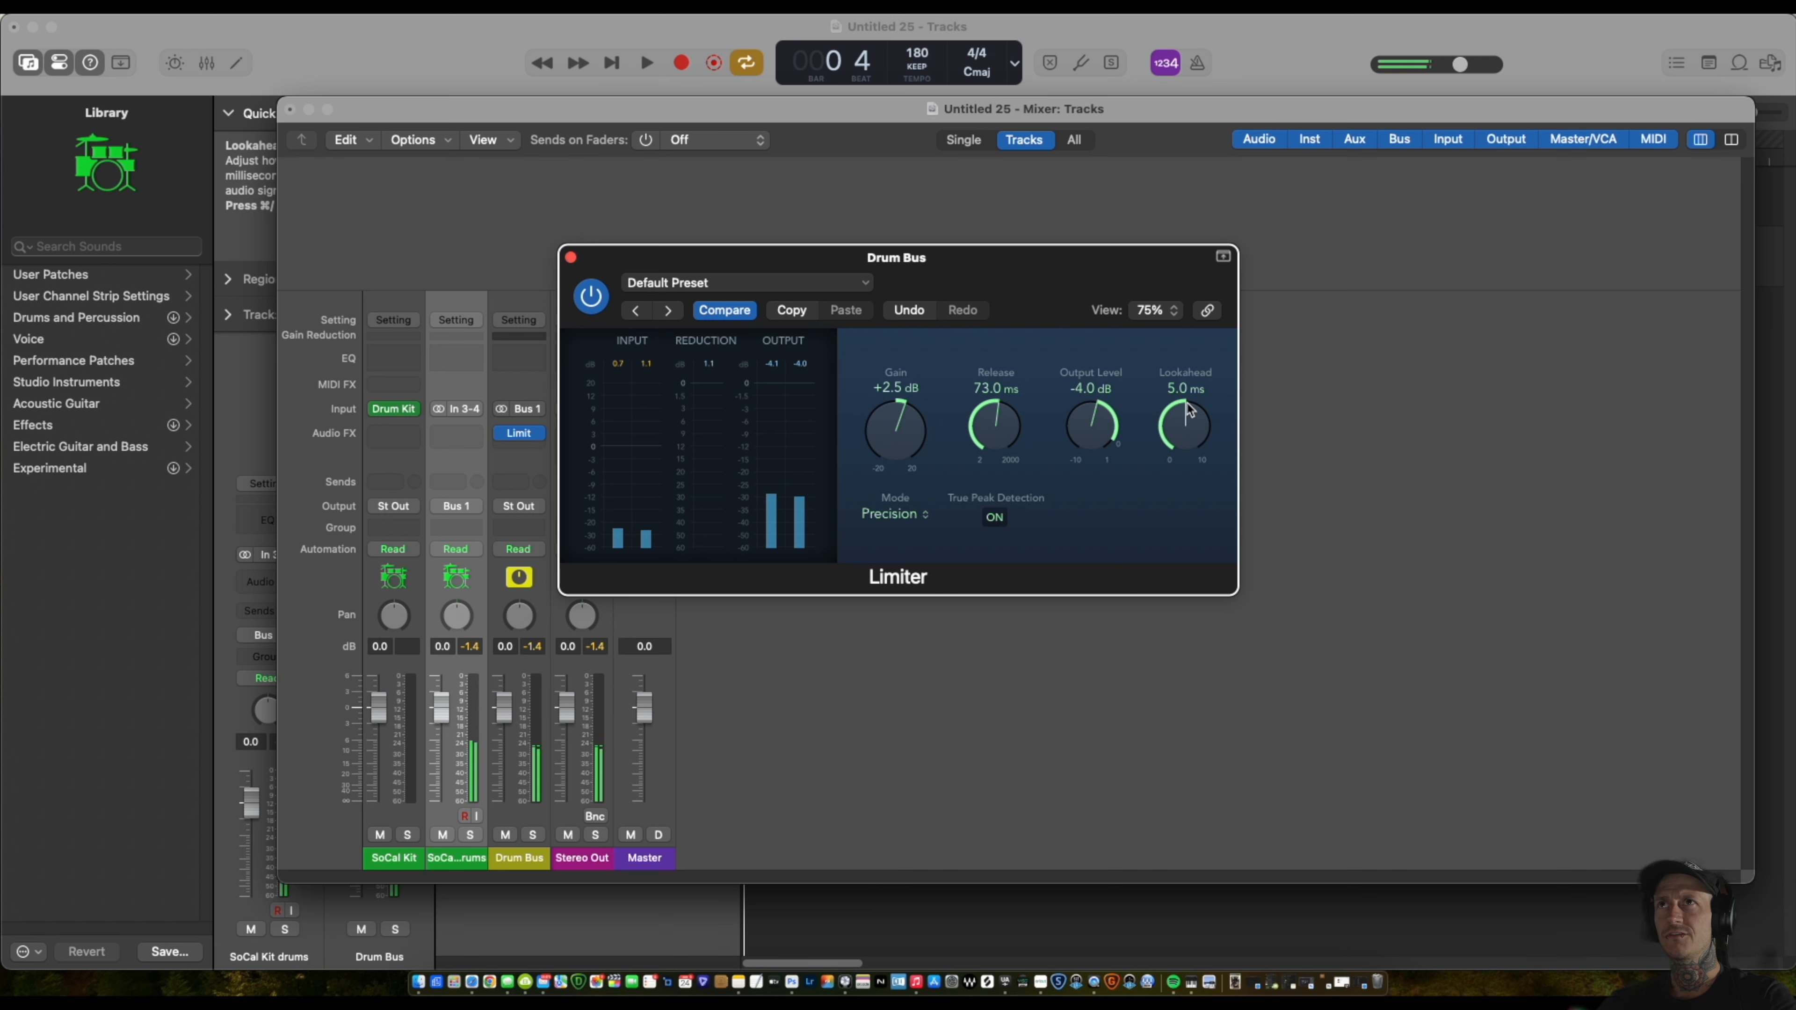
key("space")
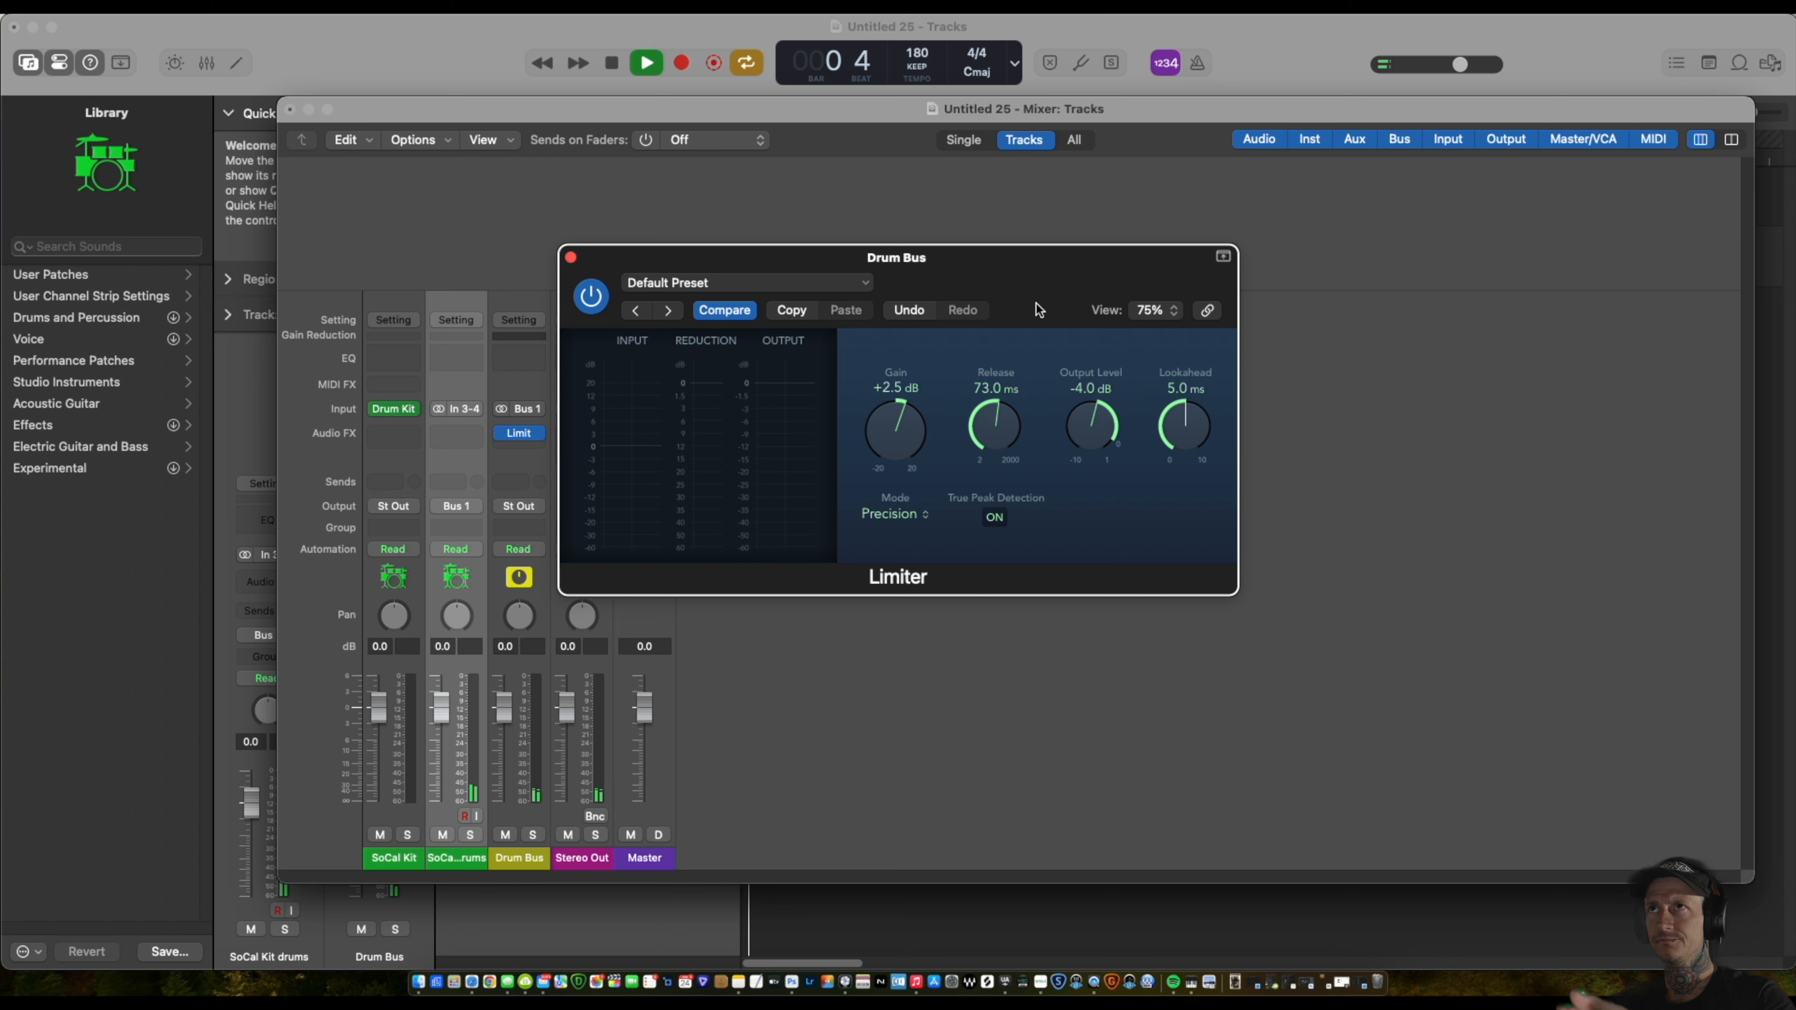
key("space")
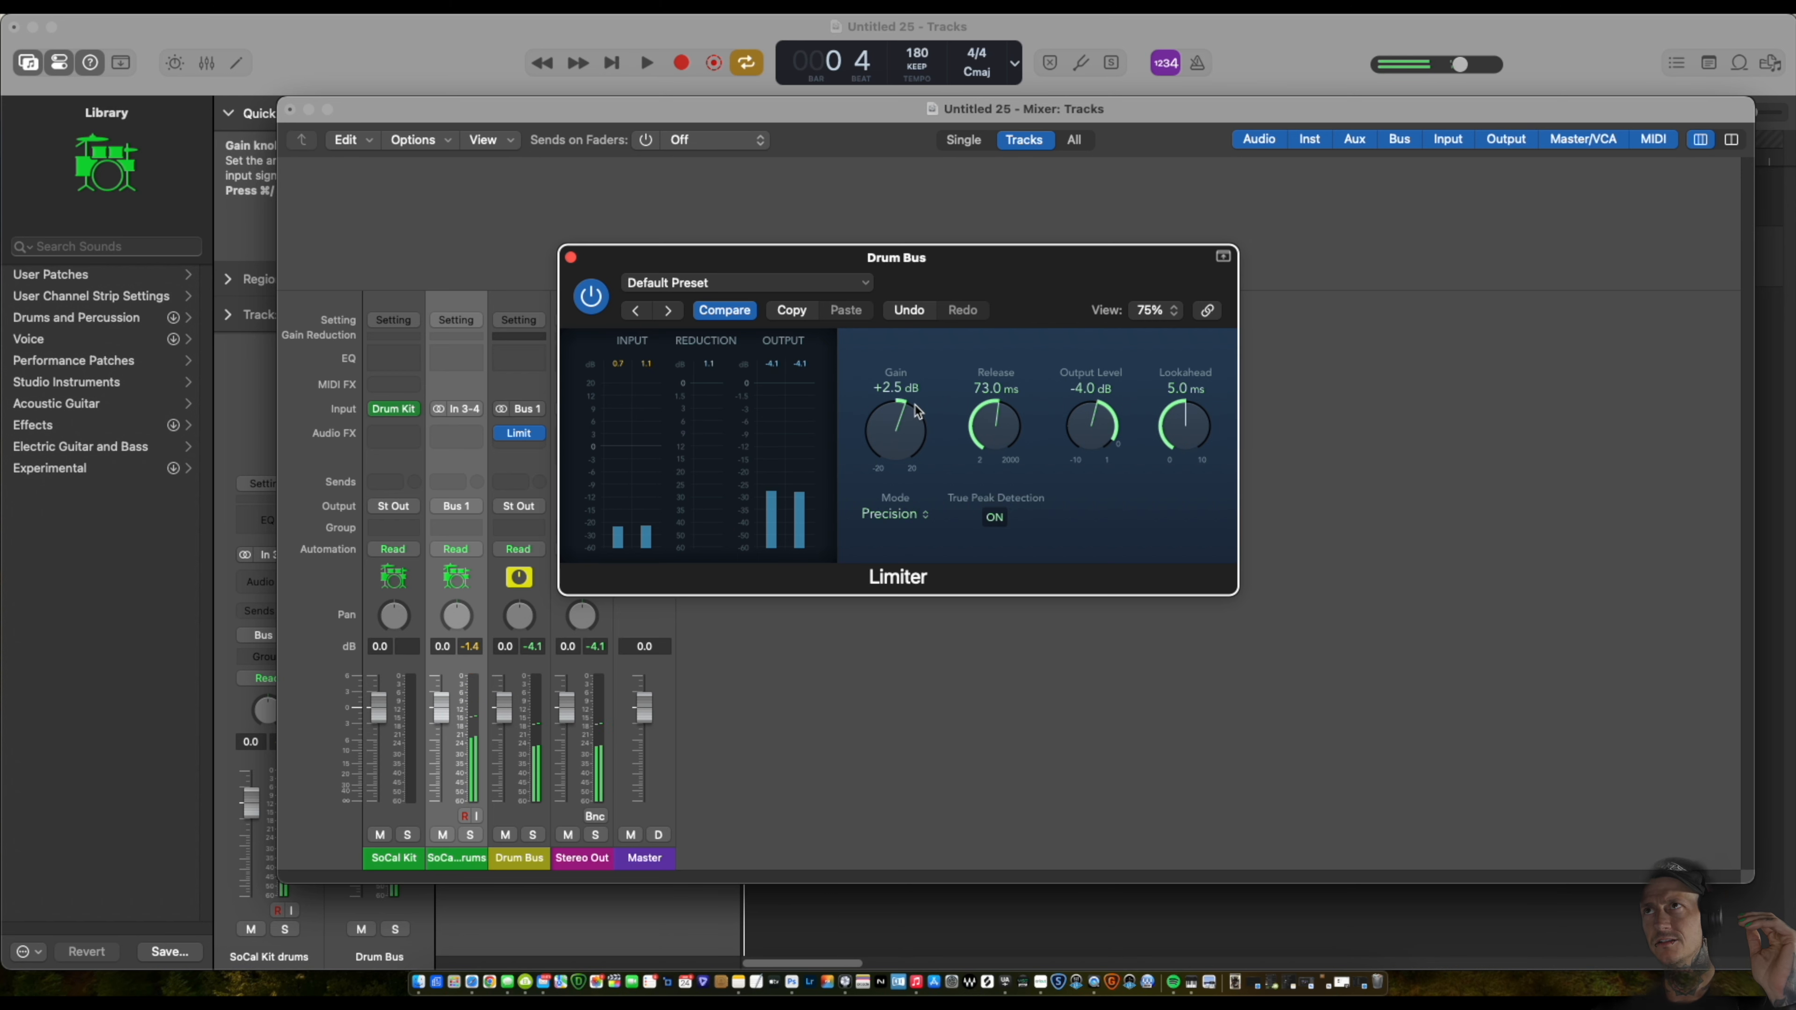
key("space")
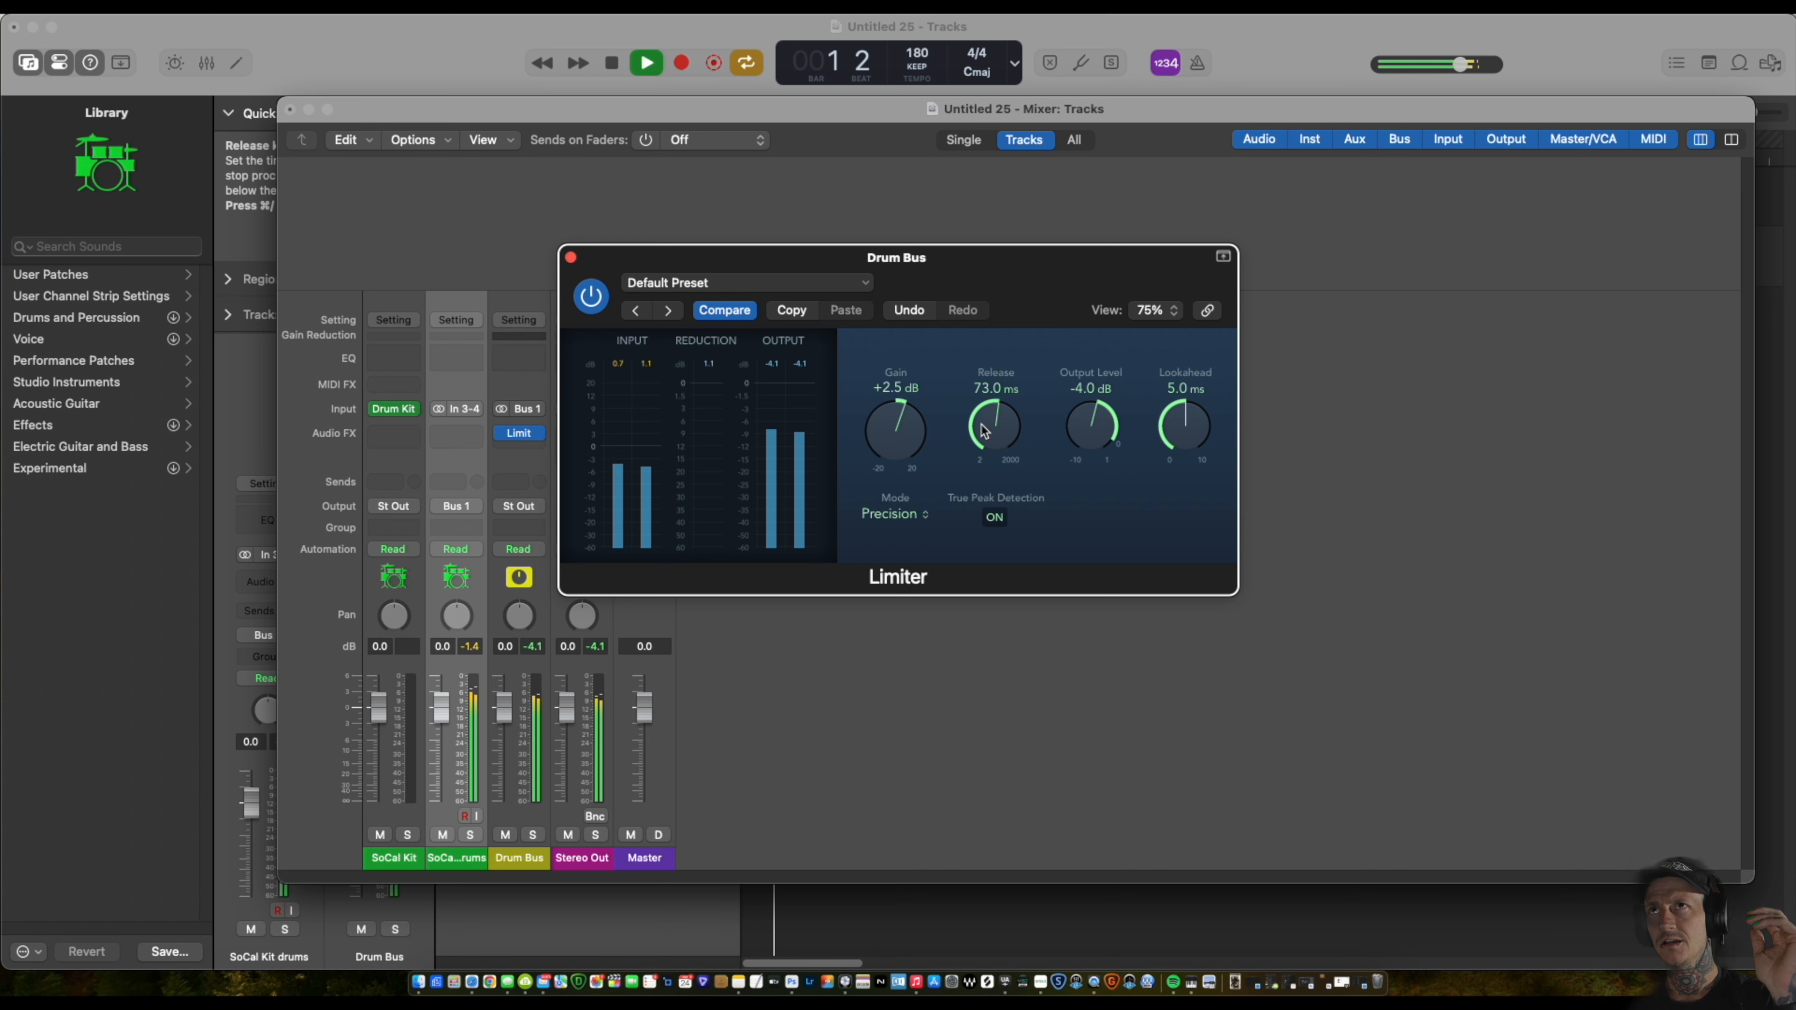
key("space")
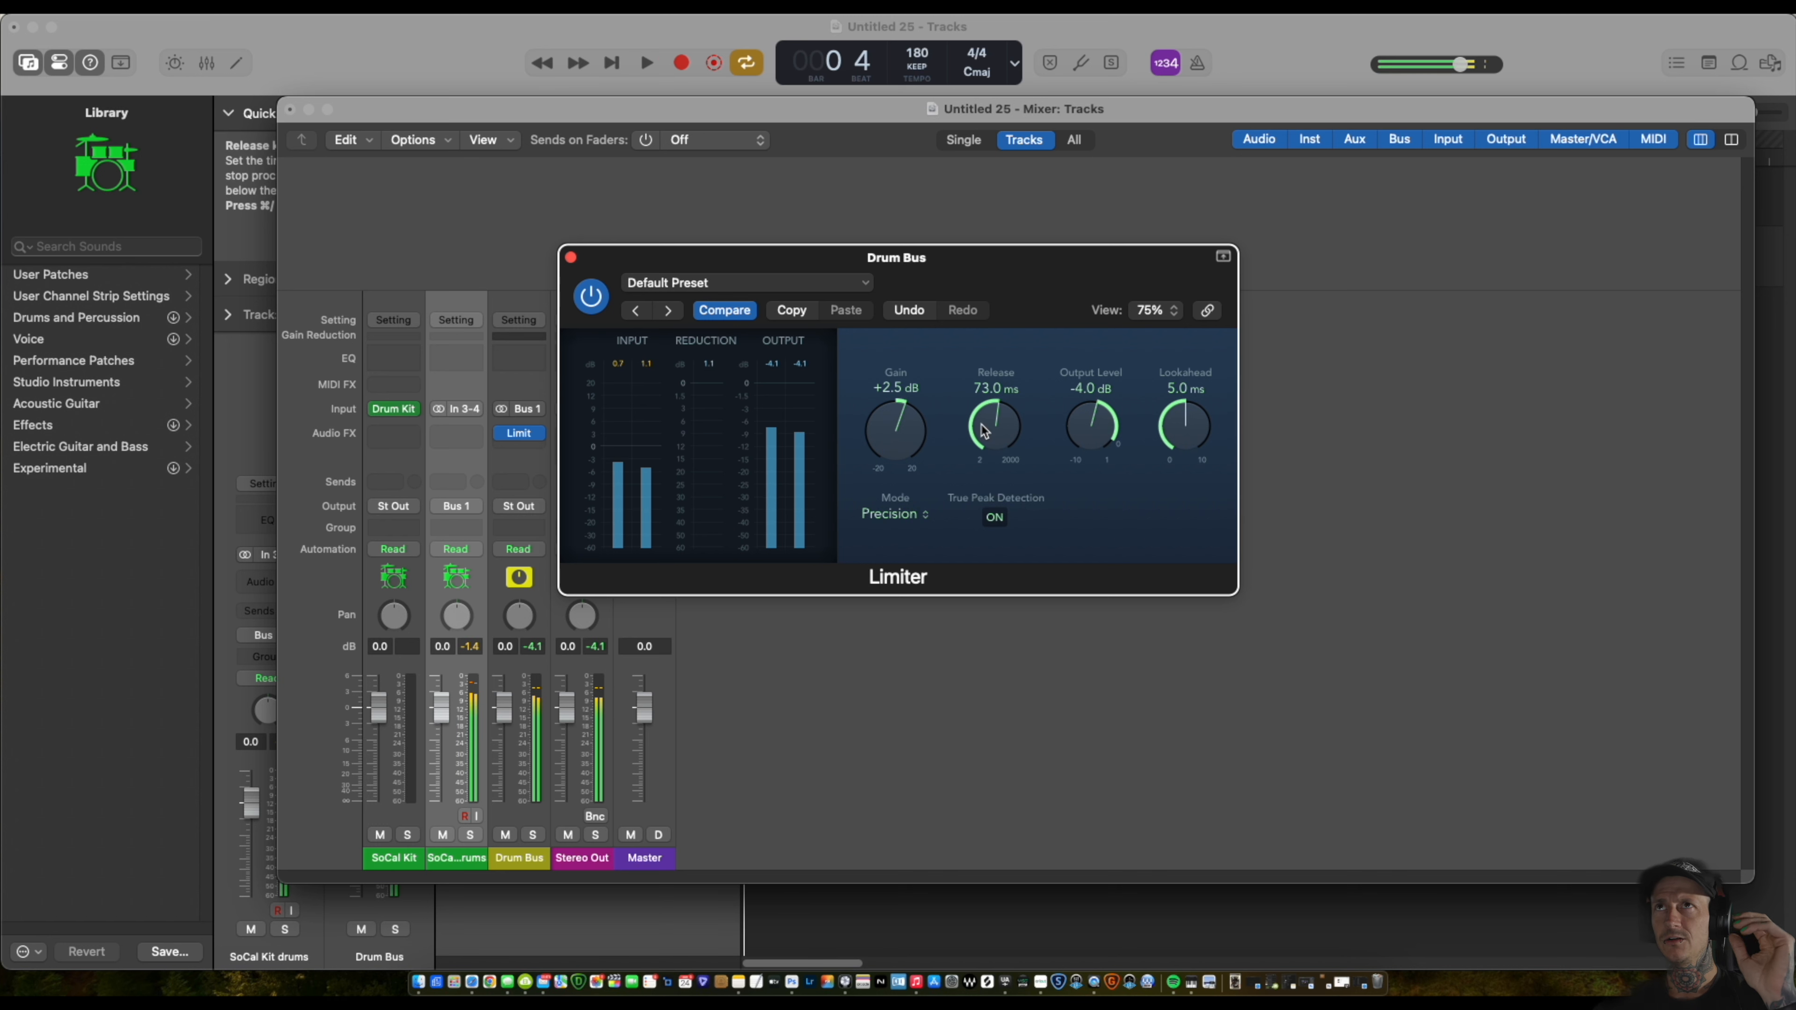
left_click(570, 257)
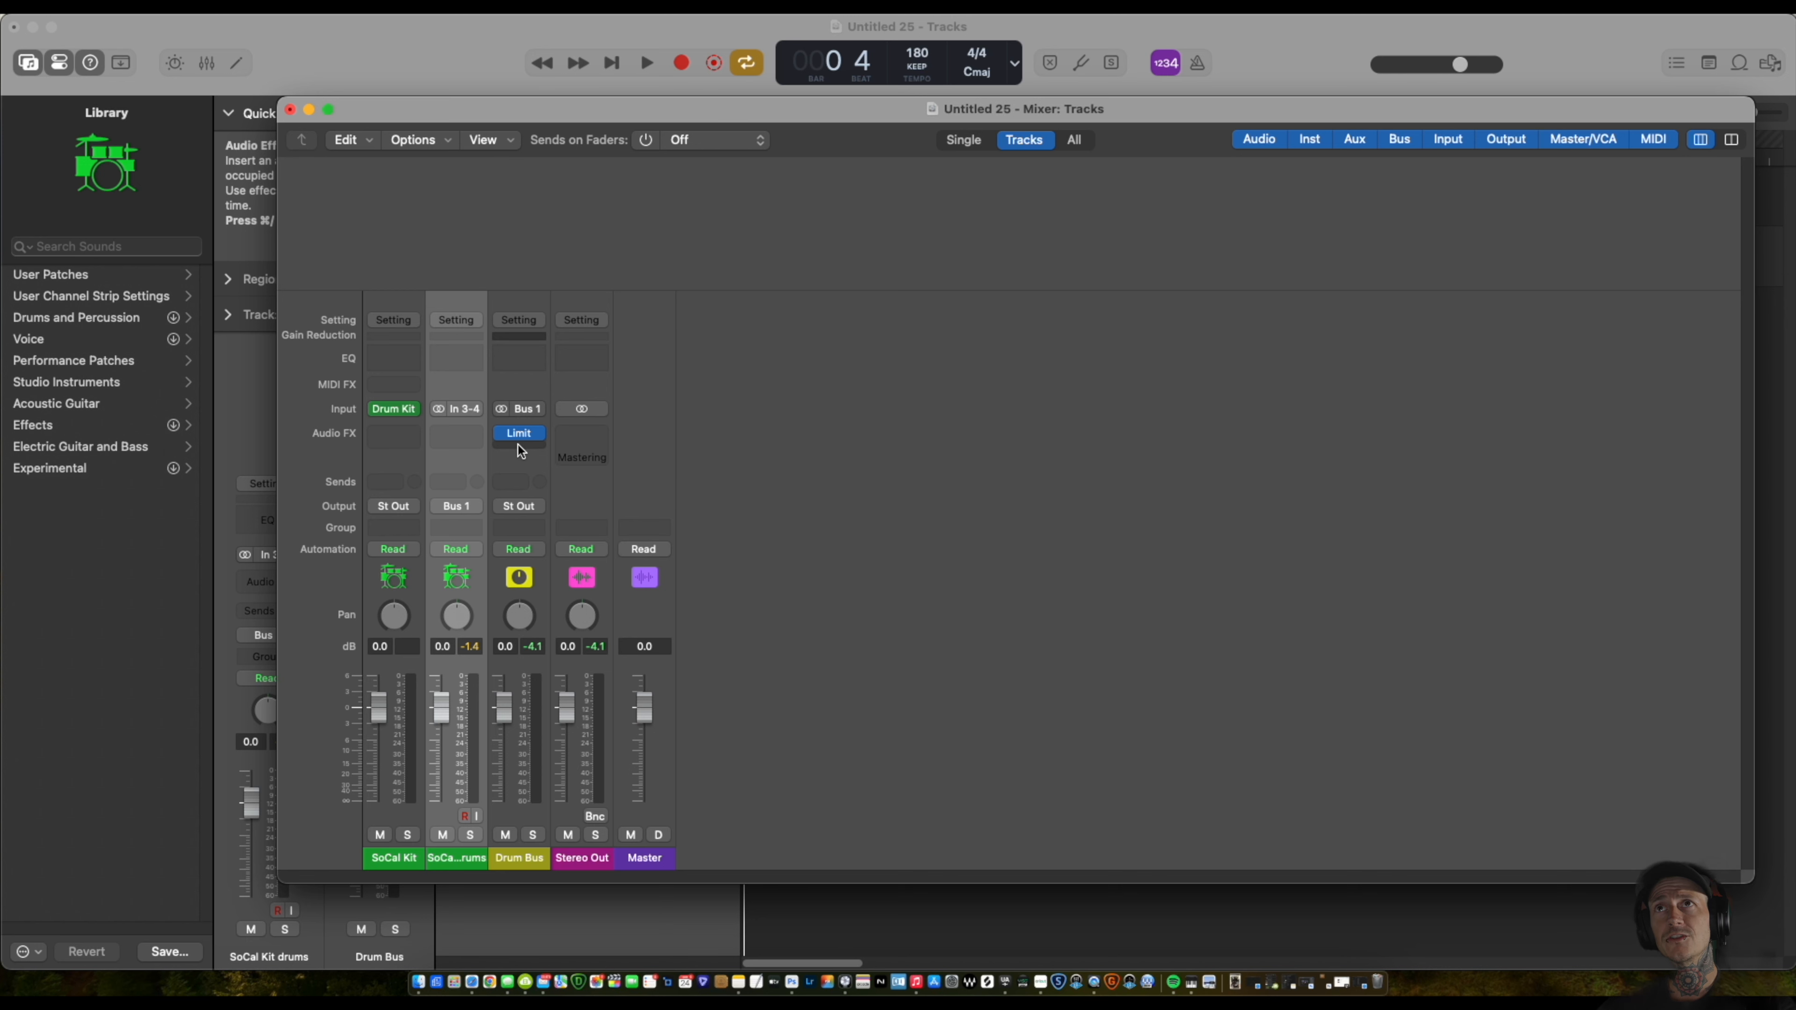
left_click(523, 361)
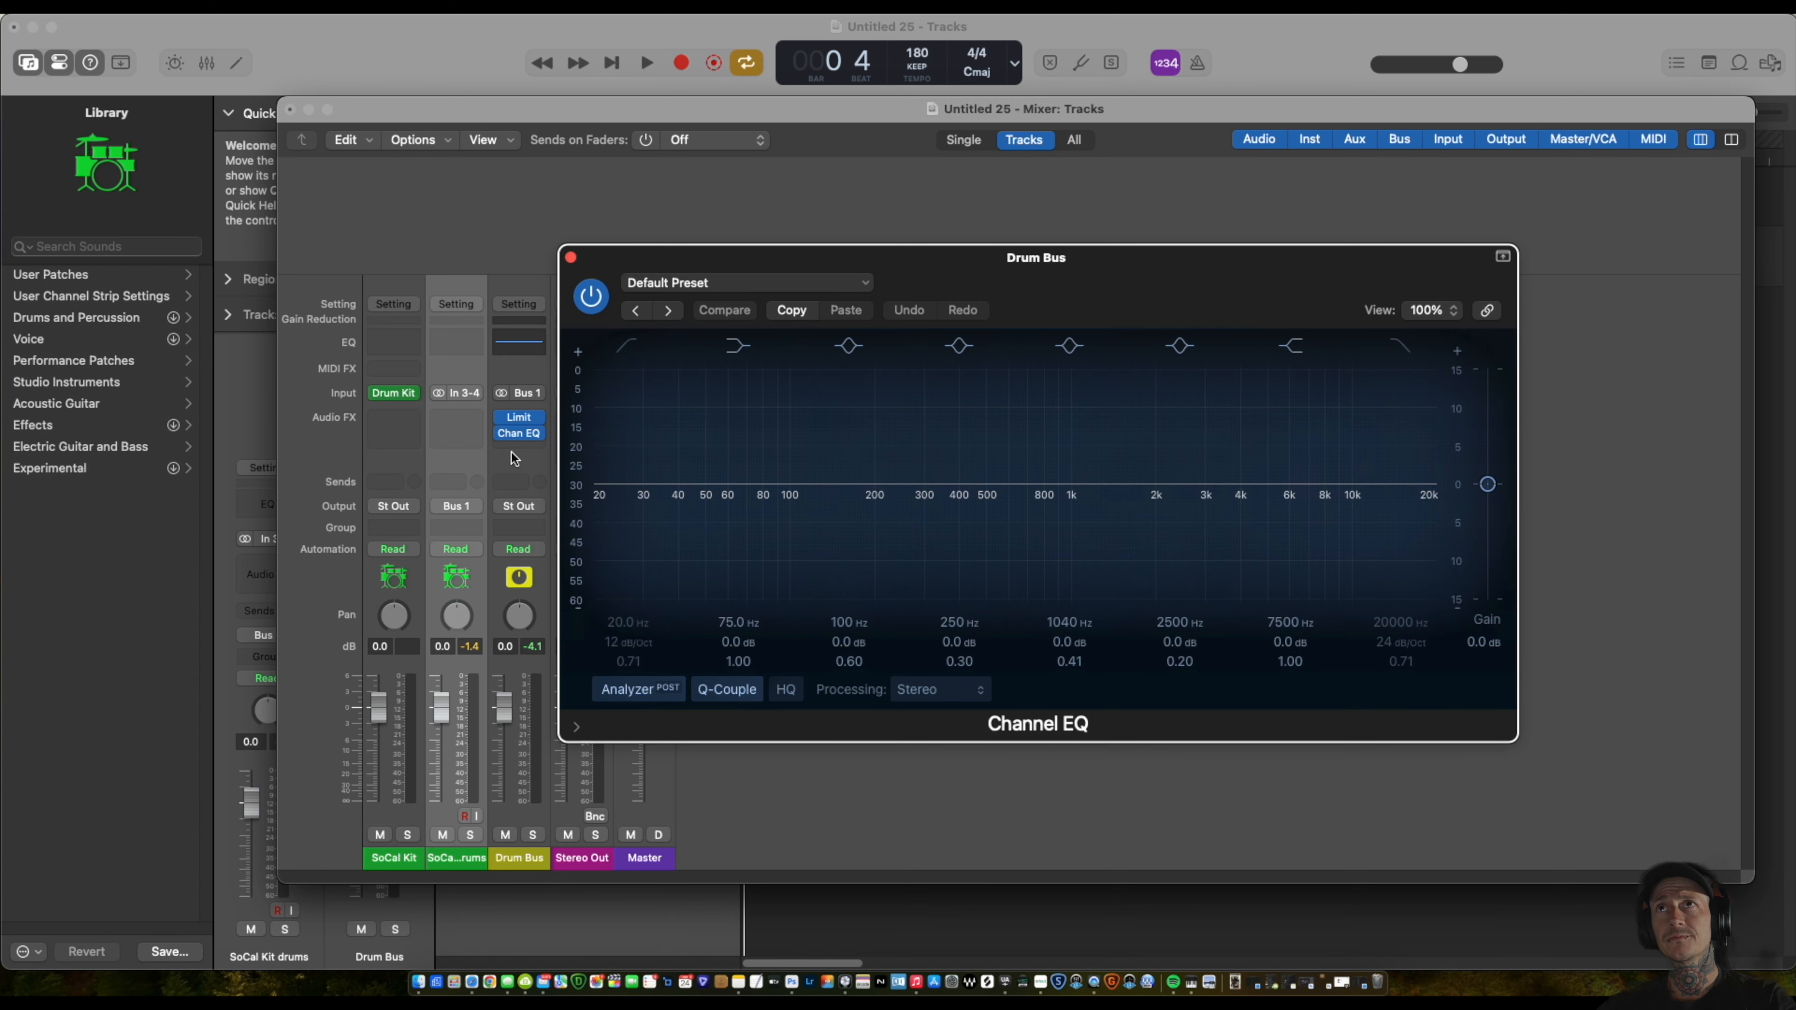
left_click(571, 257)
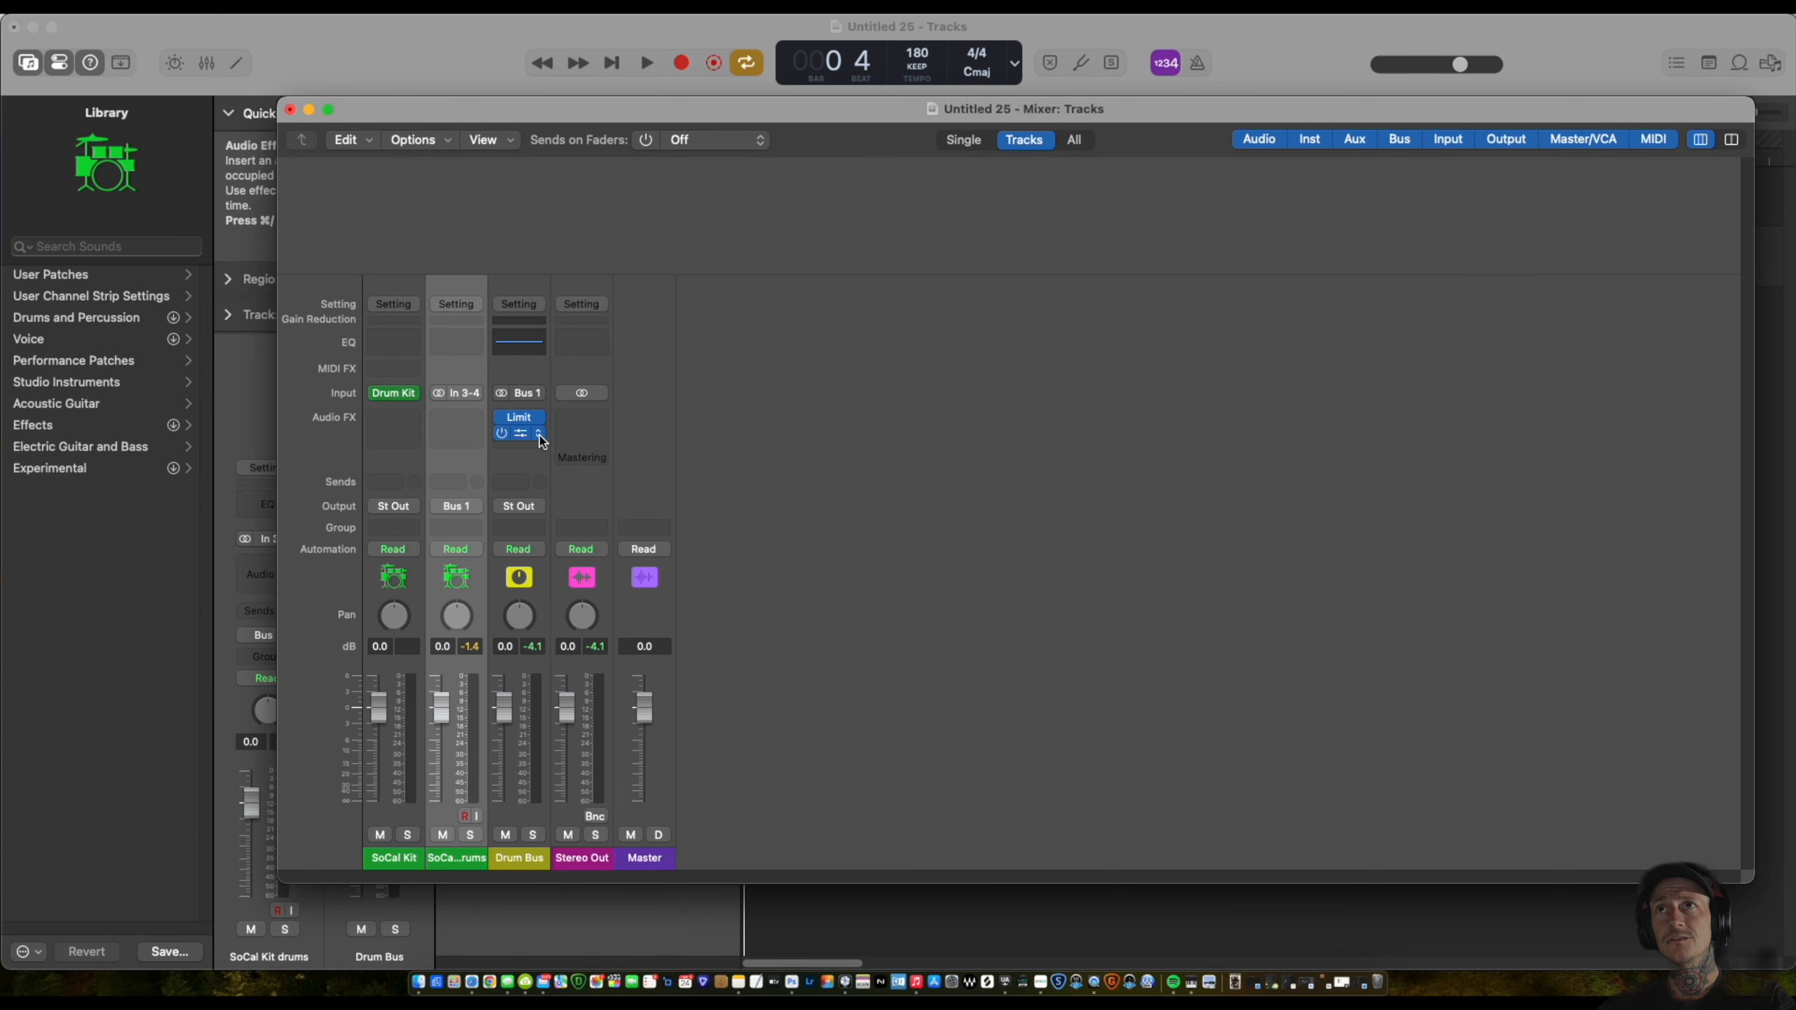
left_click(537, 433)
left_click(542, 453)
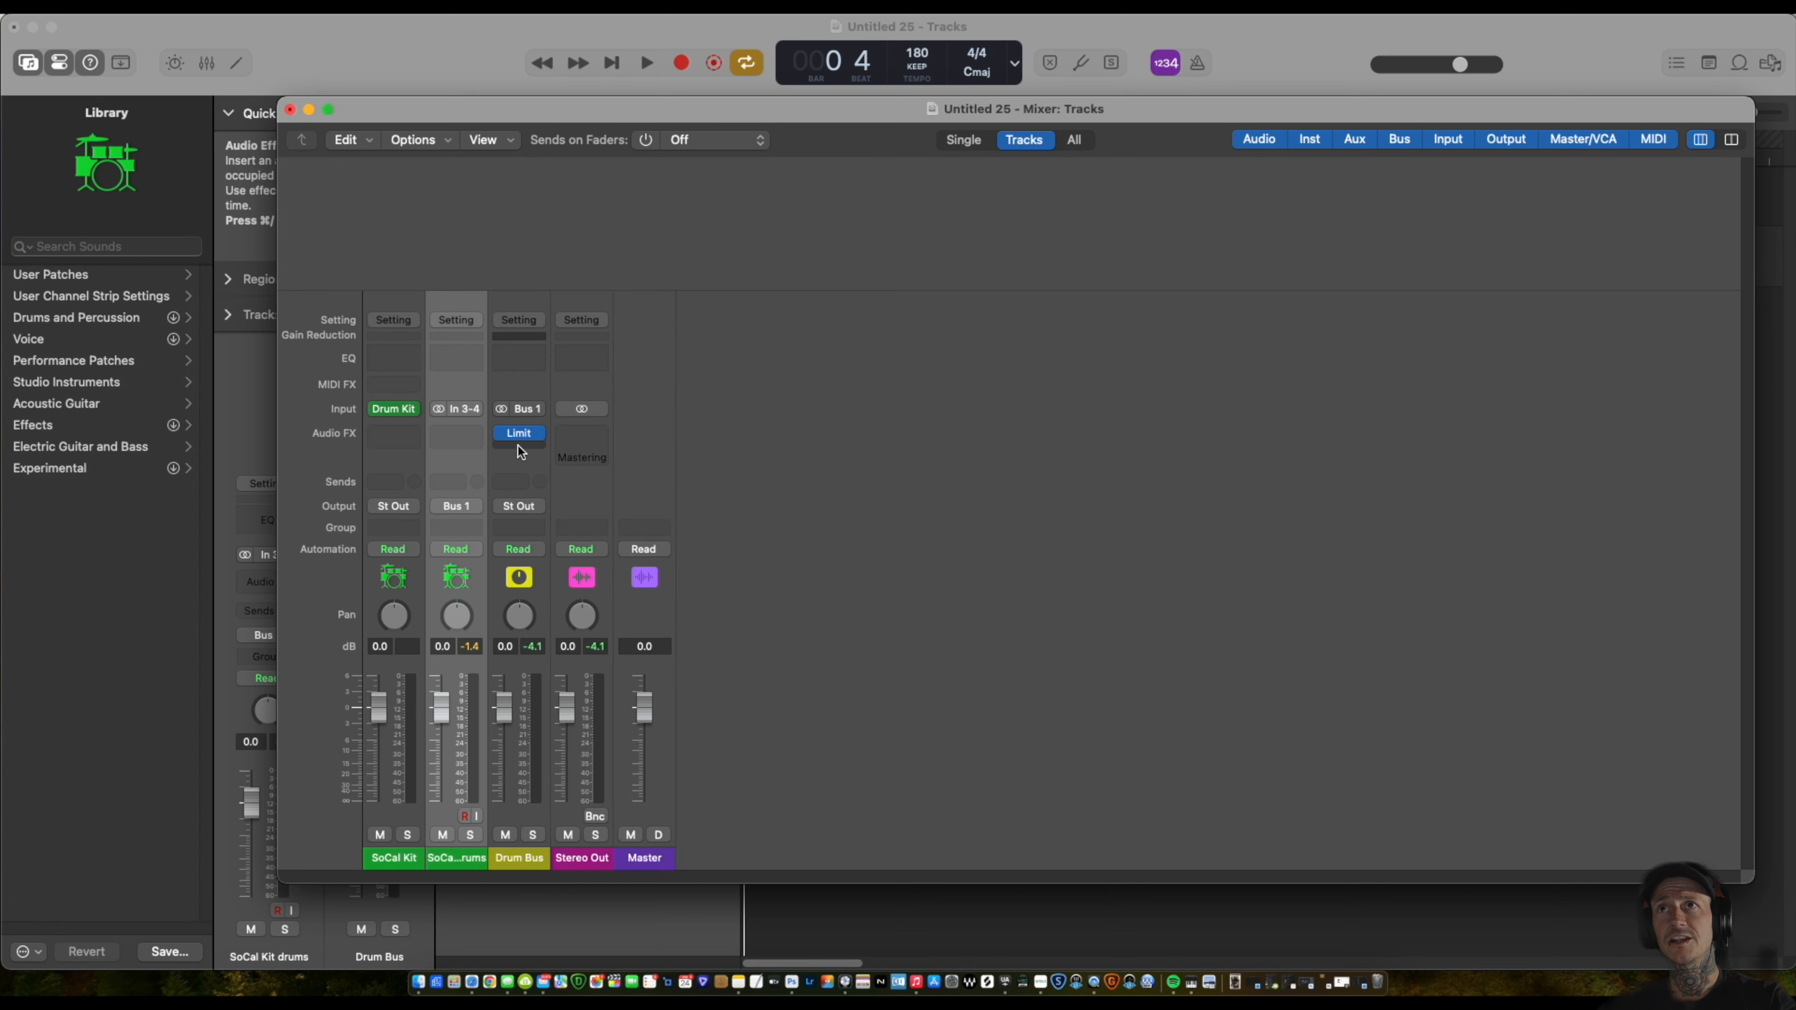
Insert a stereo Channel EQ after the Limiter on the Drum Bus.
left_click(519, 446)
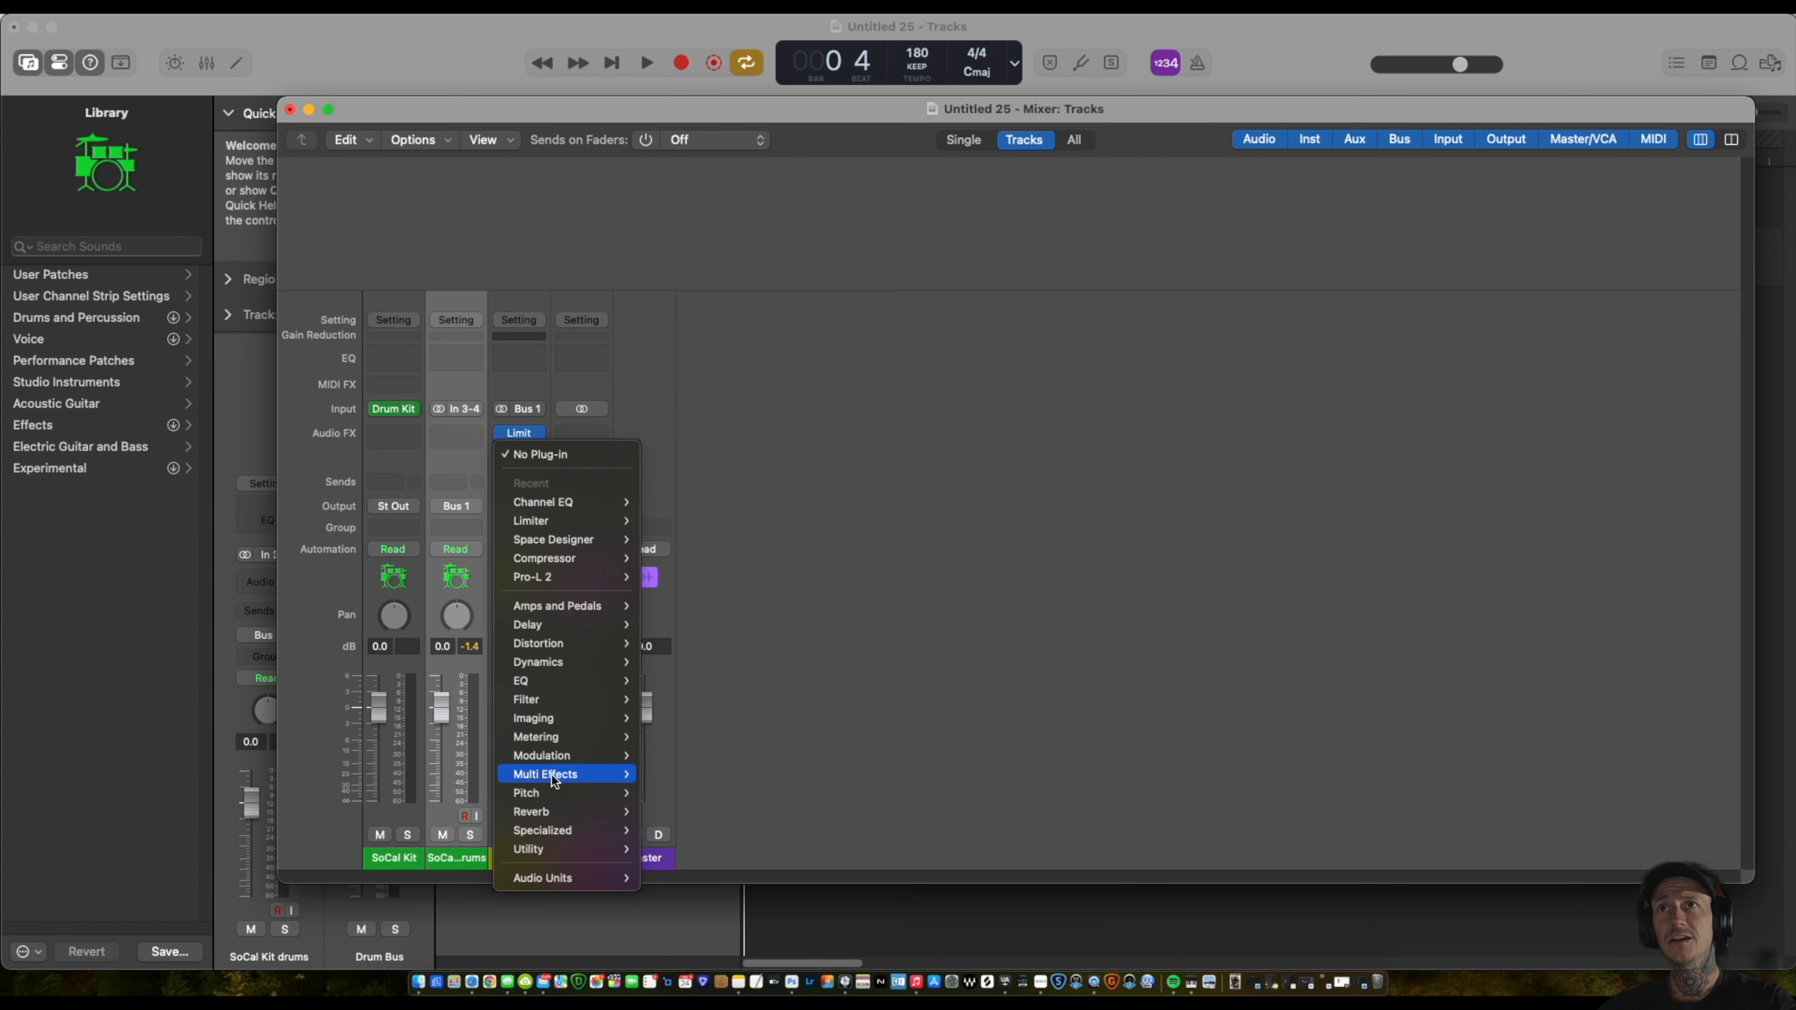
mouse_move(562, 684)
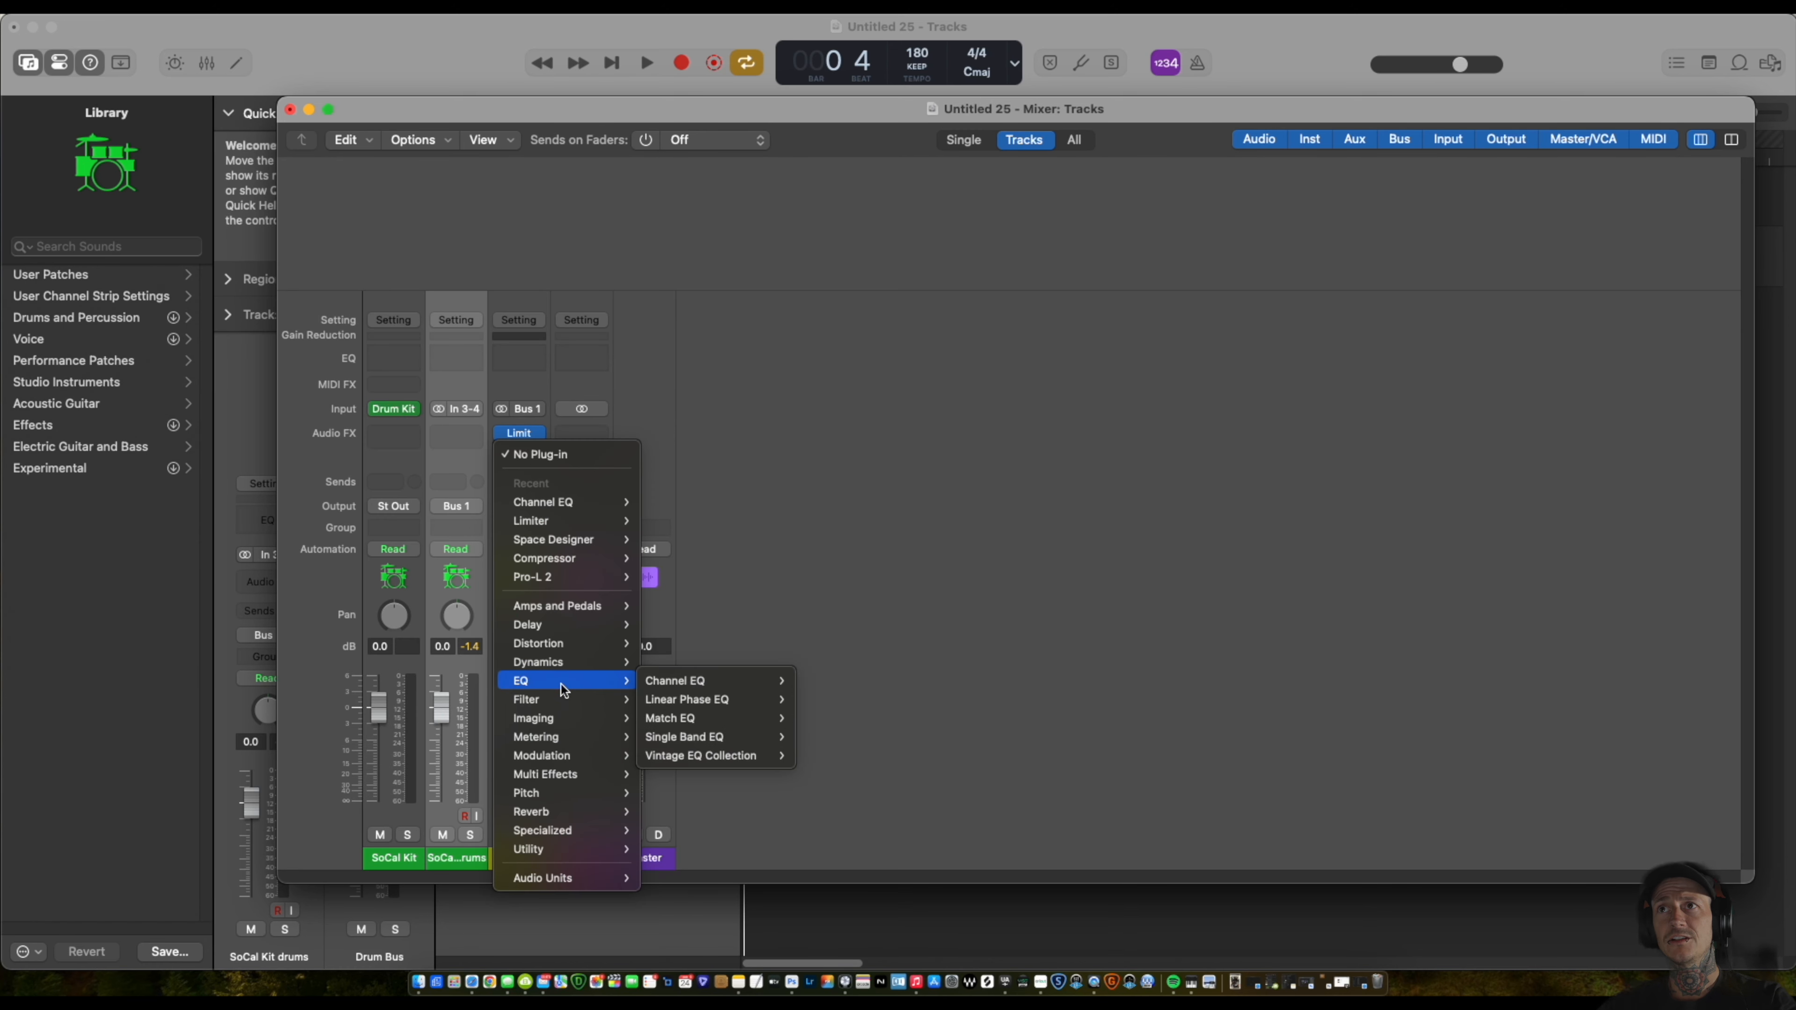
mouse_move(673, 679)
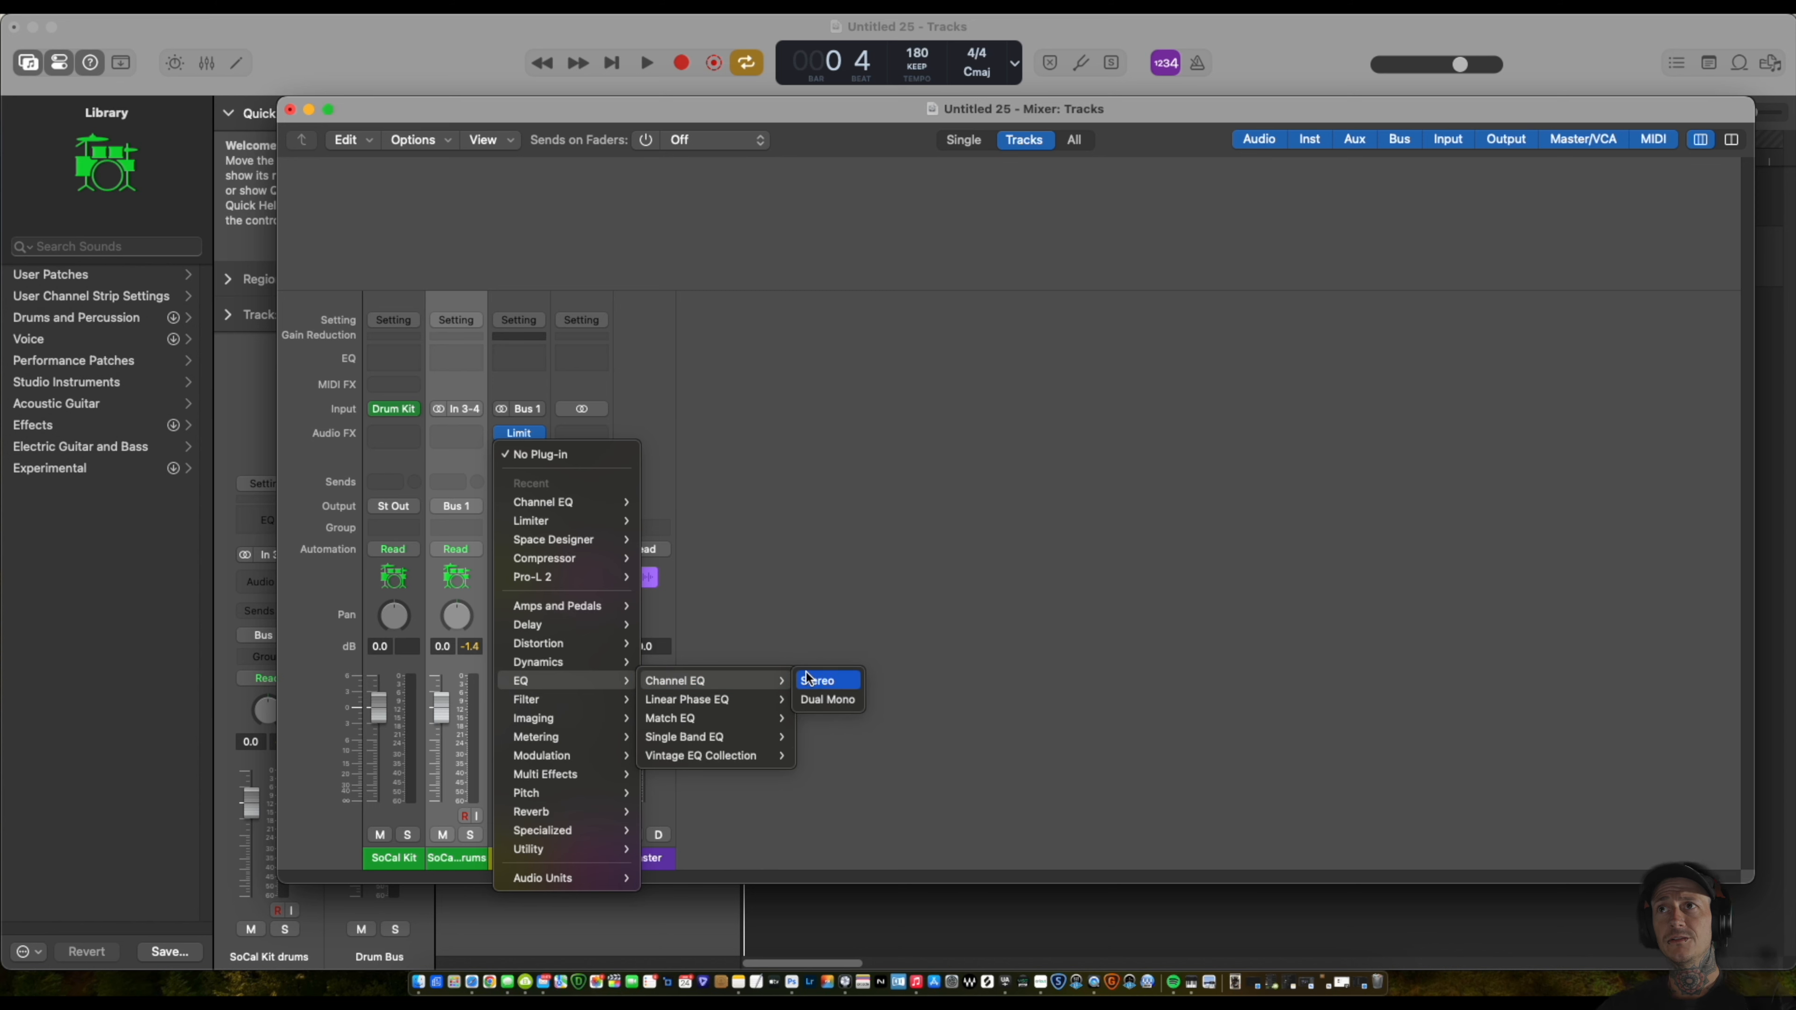
left_click(818, 680)
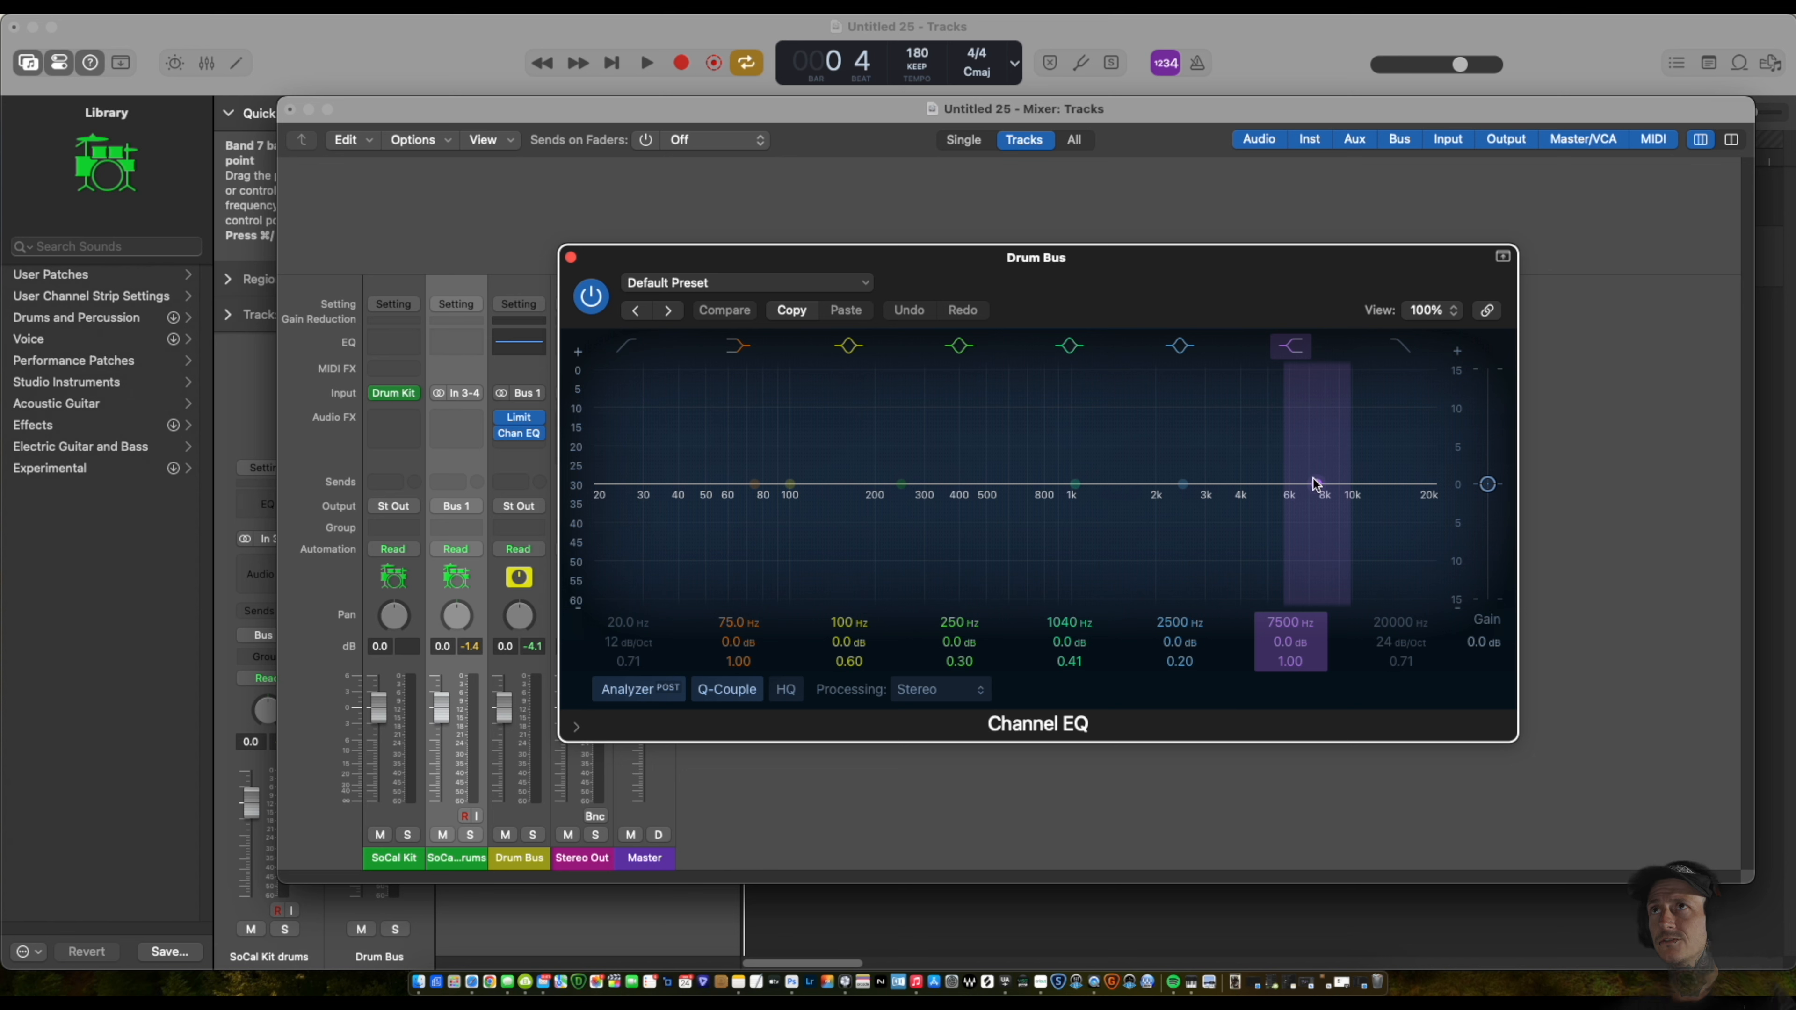
Boost the EQ's high shelf to +1.0 dB at 4580 Hz during playback, and compare the band switched off and on.
key("space")
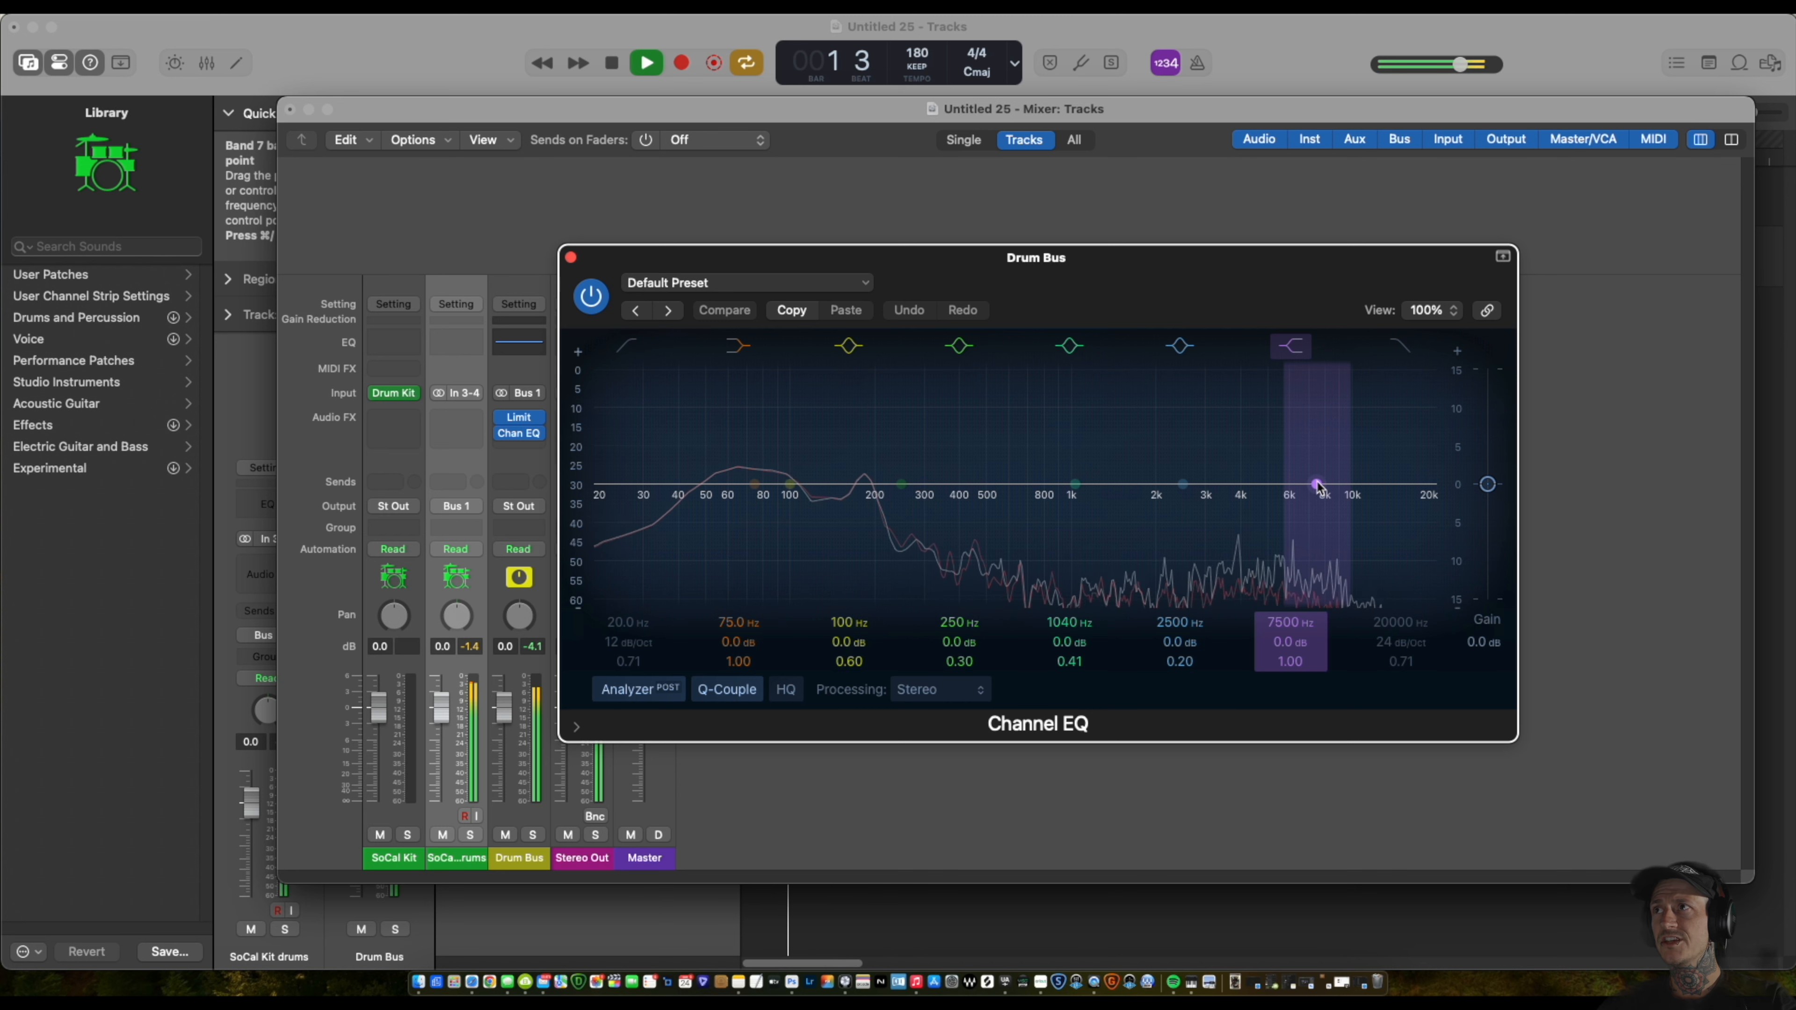
left_click_drag(1317, 483, 1259, 478)
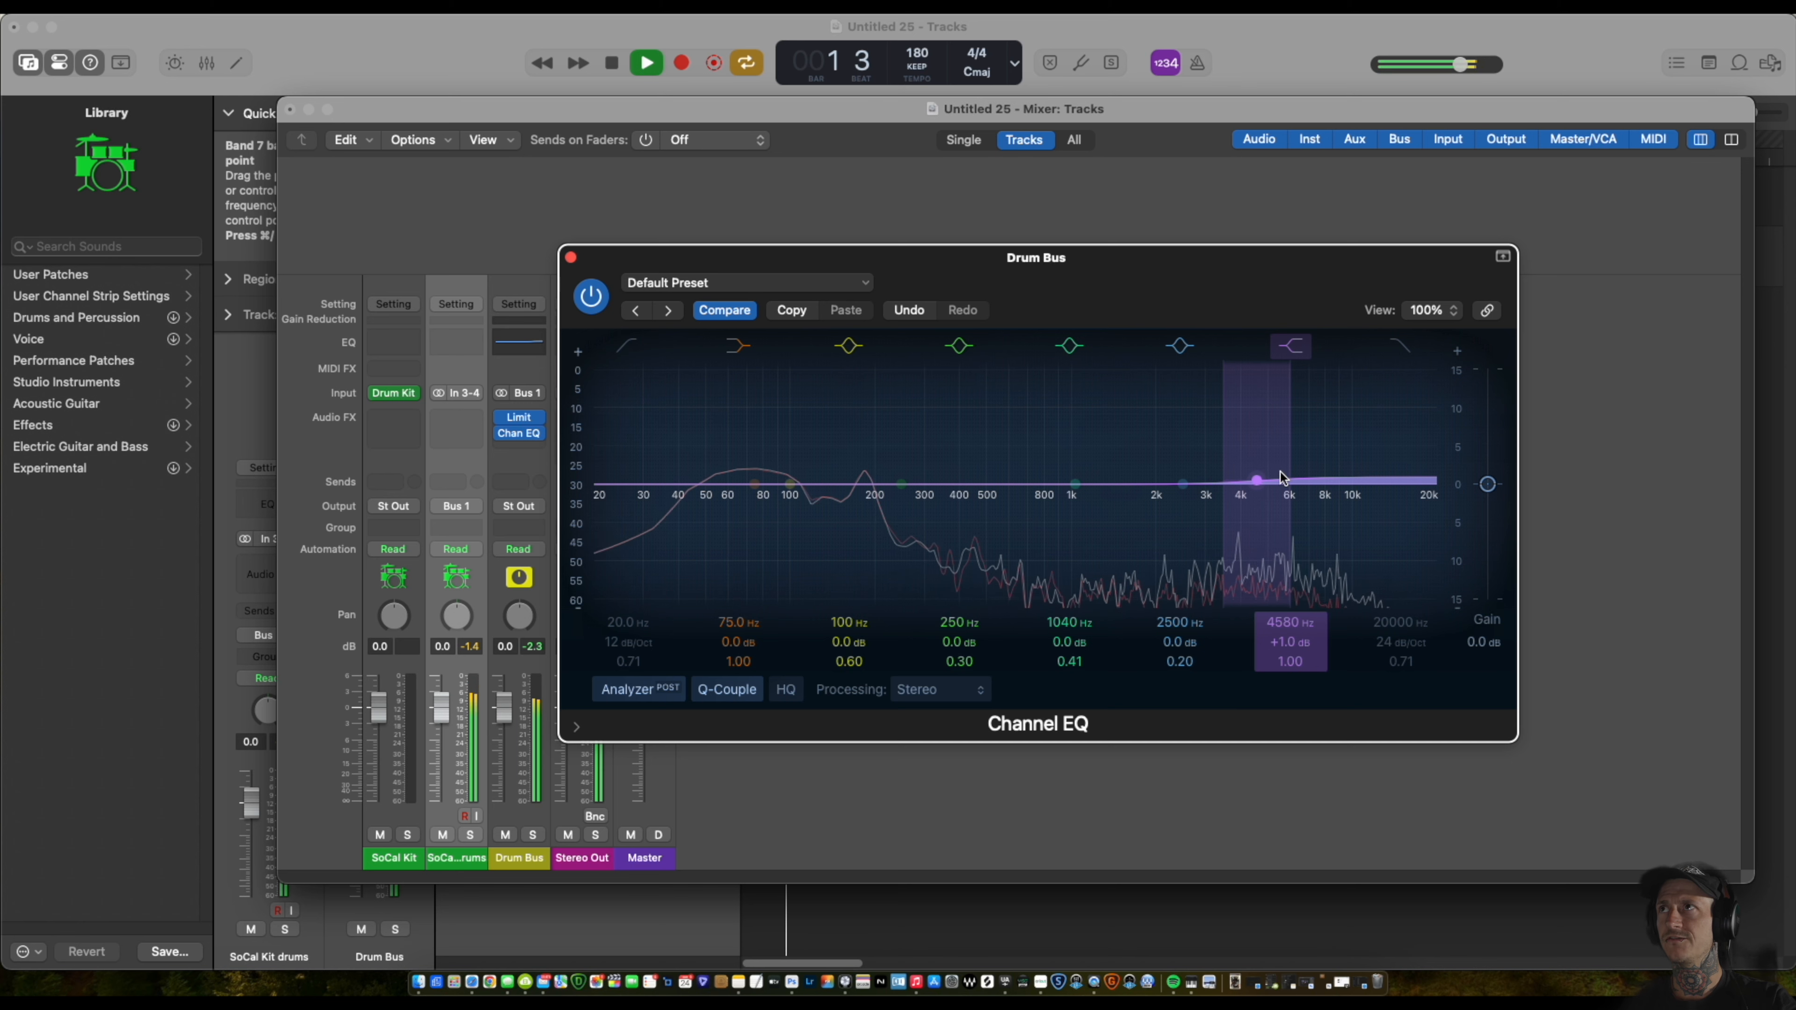
left_click(1292, 348)
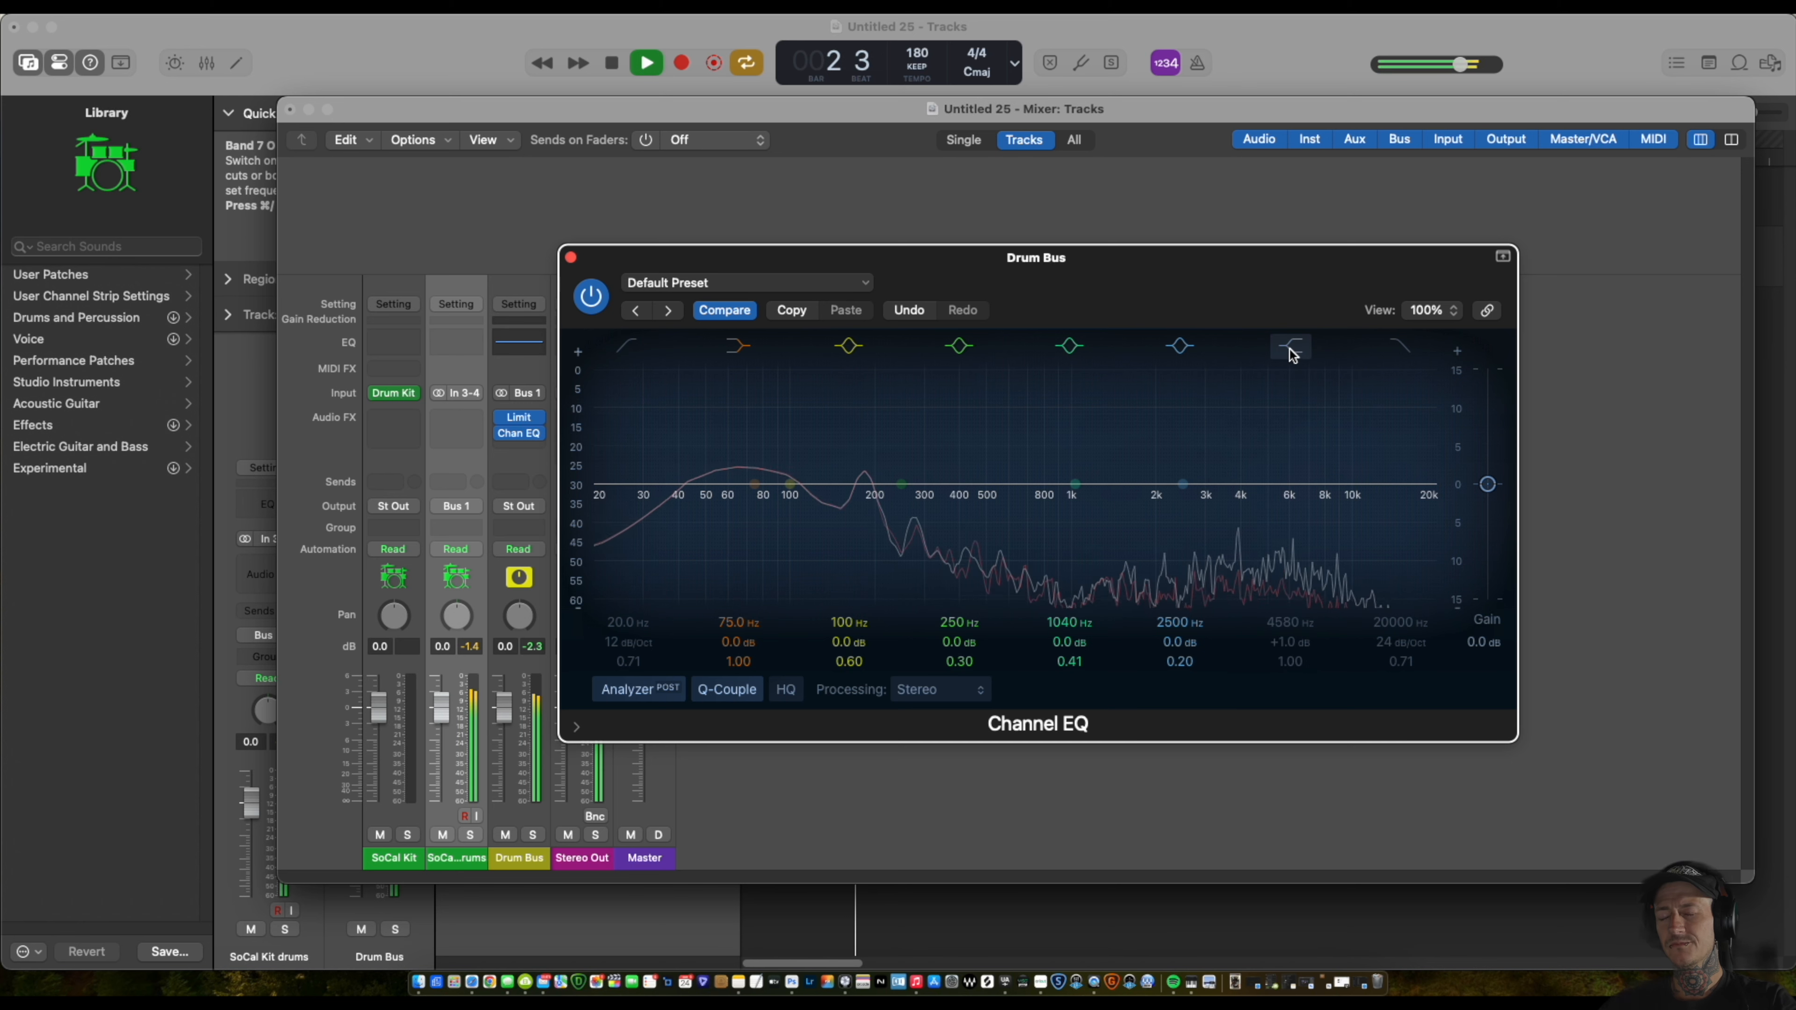
left_click(1292, 347)
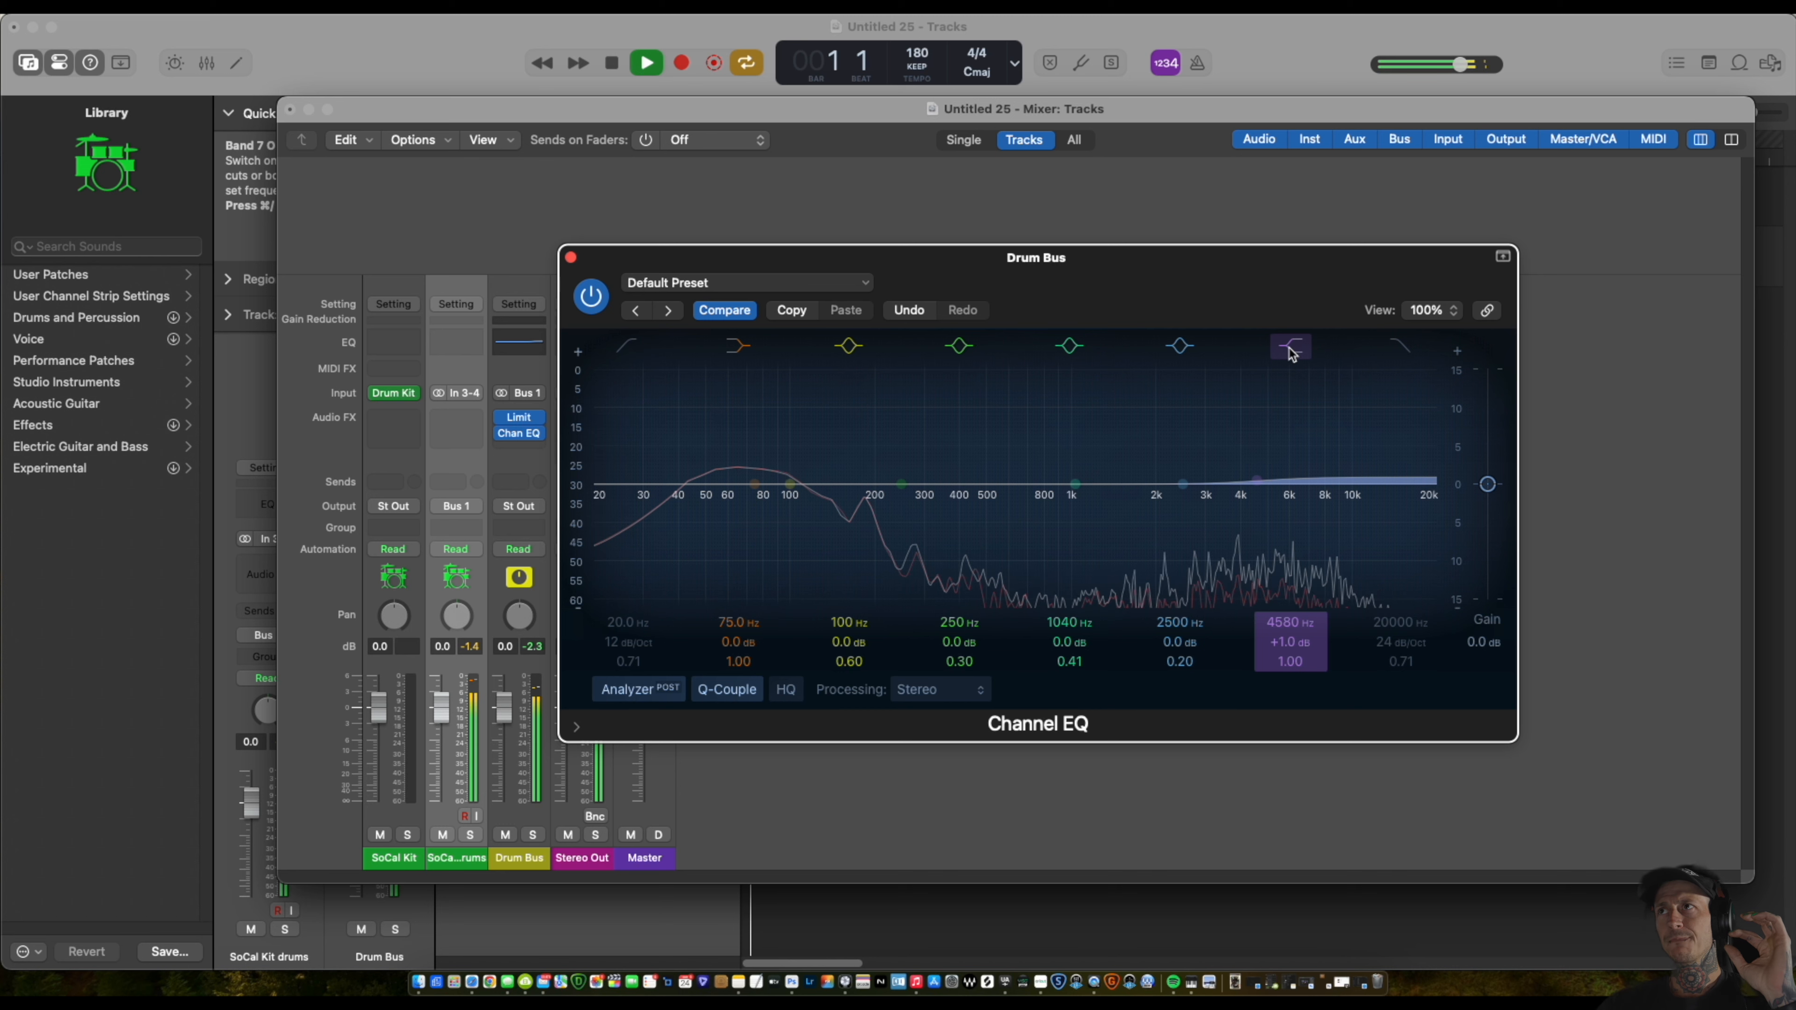
key("space")
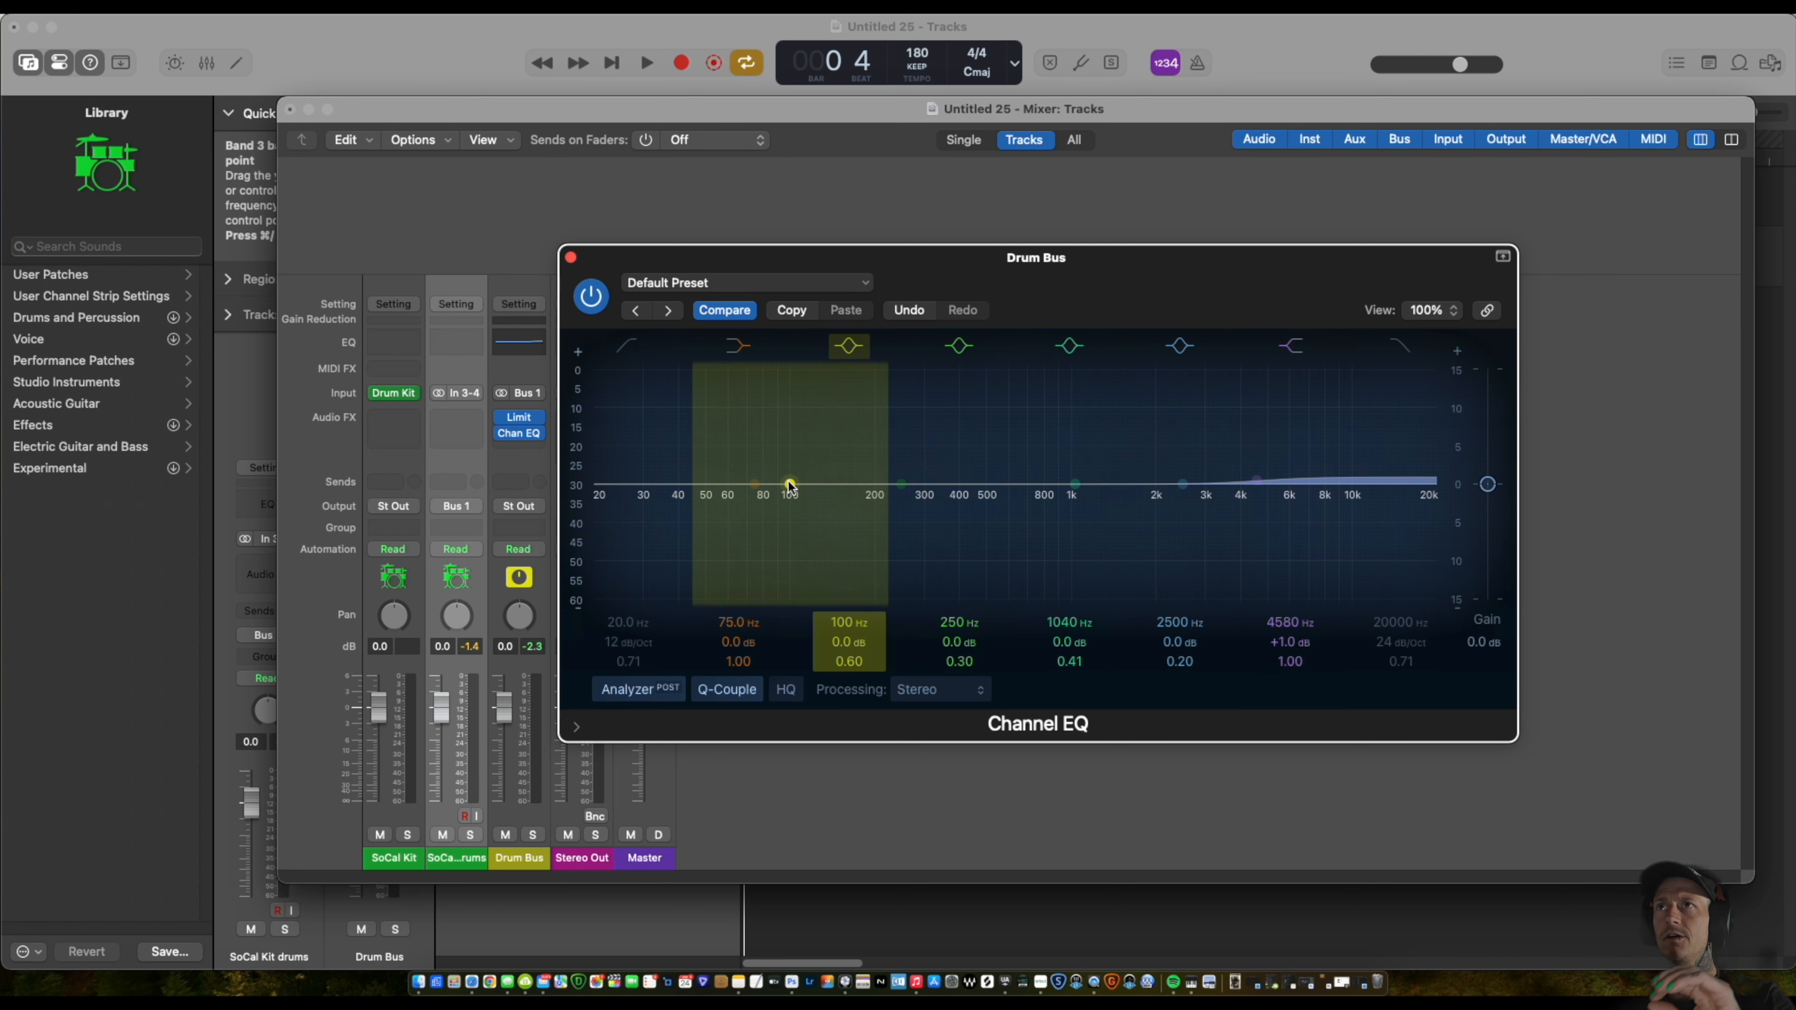
Narrow the 100 Hz EQ band to a Q of 58.0.
scroll(790, 485, "up", 10)
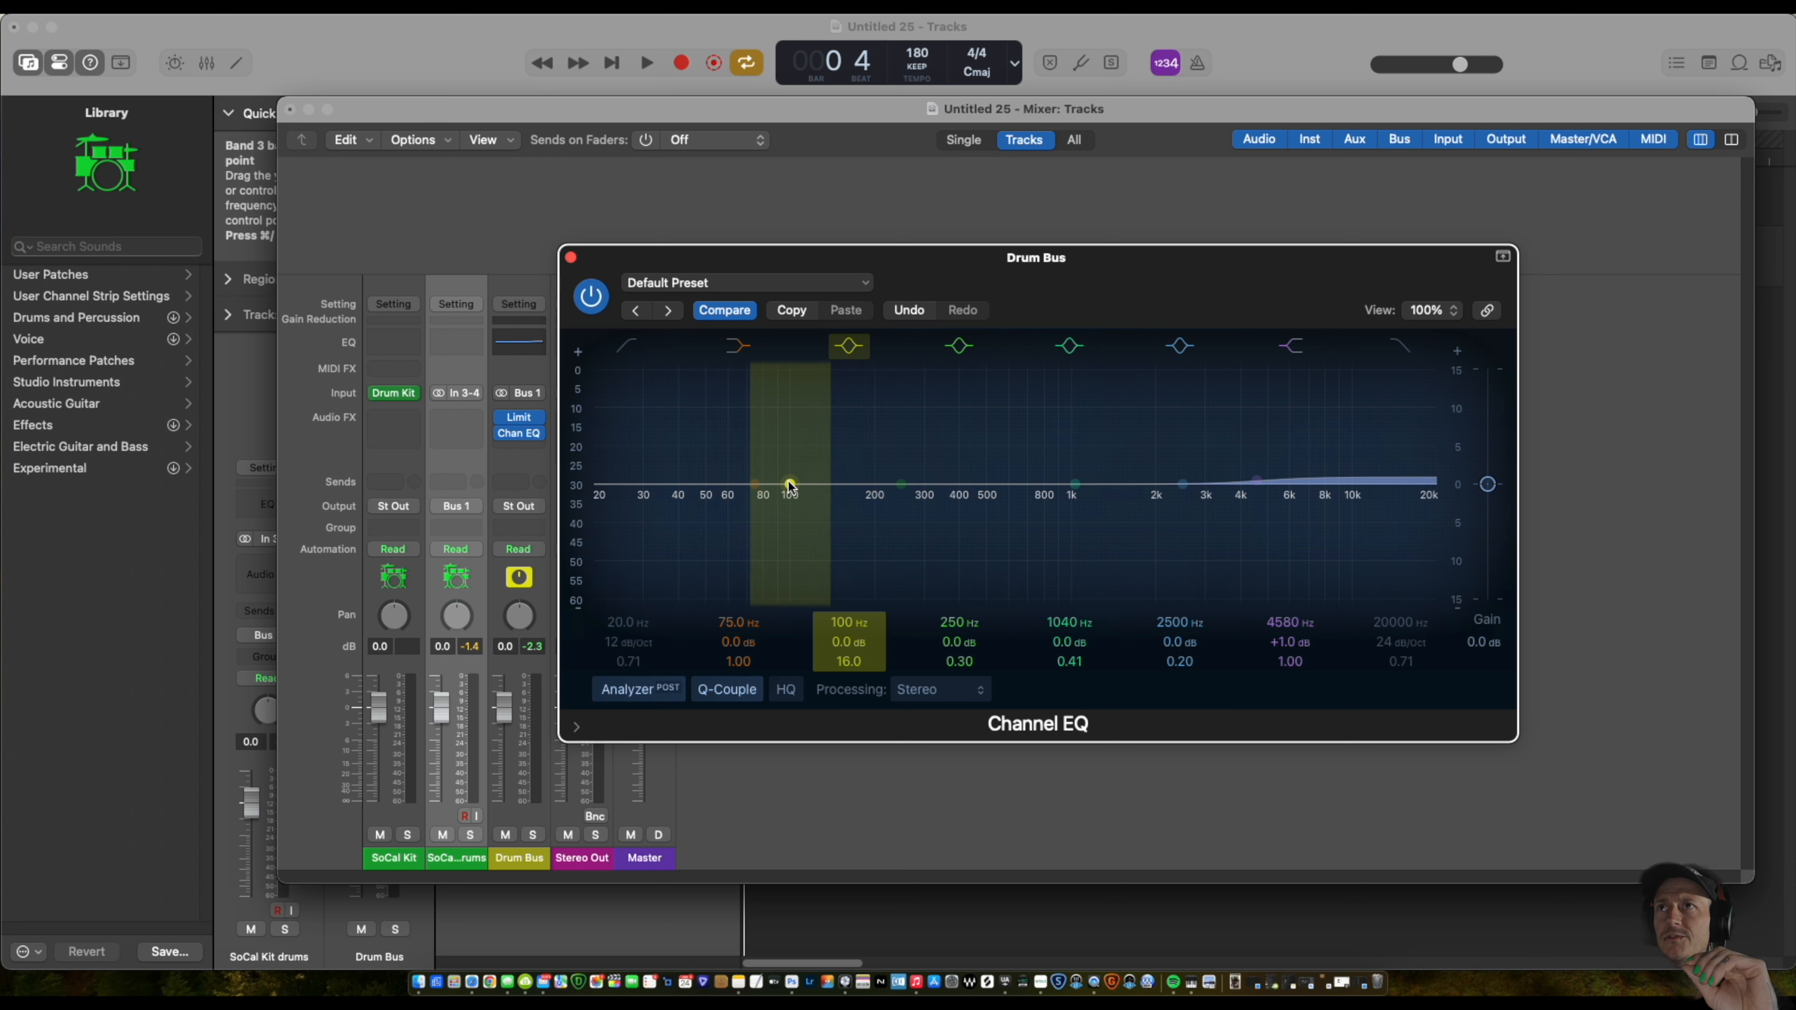
scroll(790, 486, "down", 10)
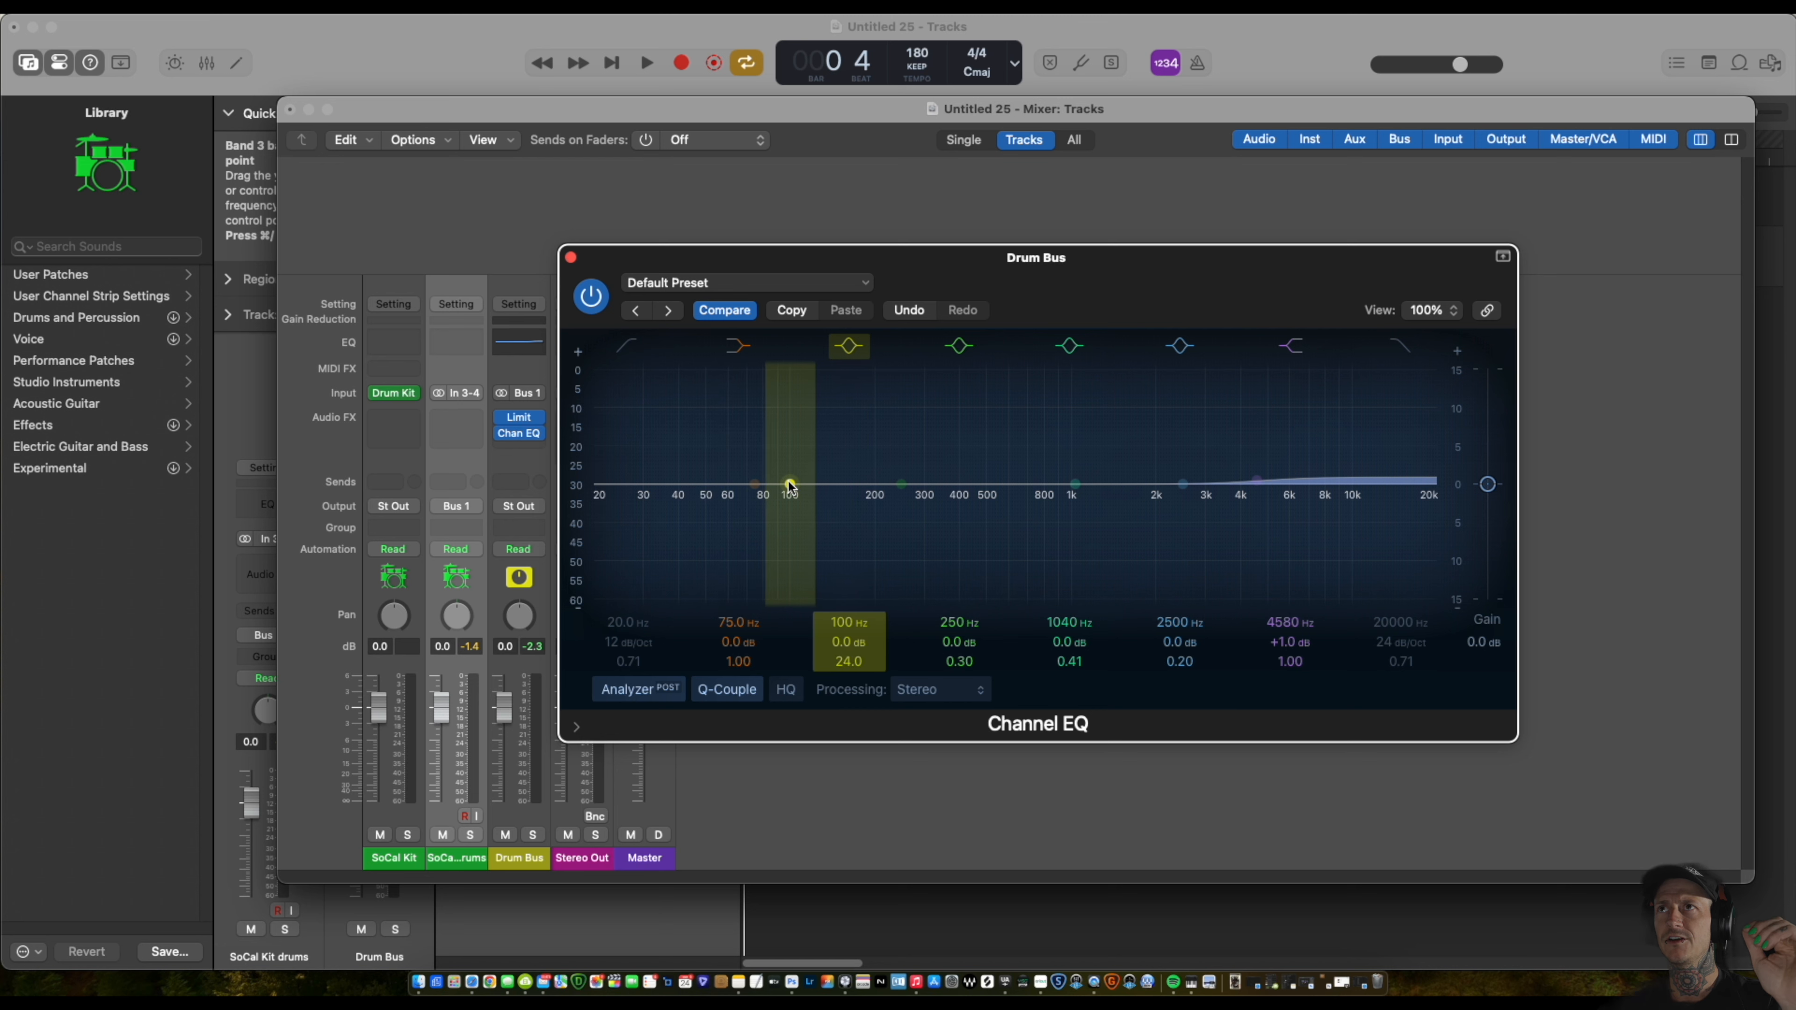
scroll(790, 485, "up", 5)
scroll(790, 485, "down", 4)
scroll(790, 485, "up", 3)
scroll(790, 486, "down", 5)
scroll(790, 486, "up", 6)
scroll(790, 485, "down", 3)
scroll(790, 486, "up", 5)
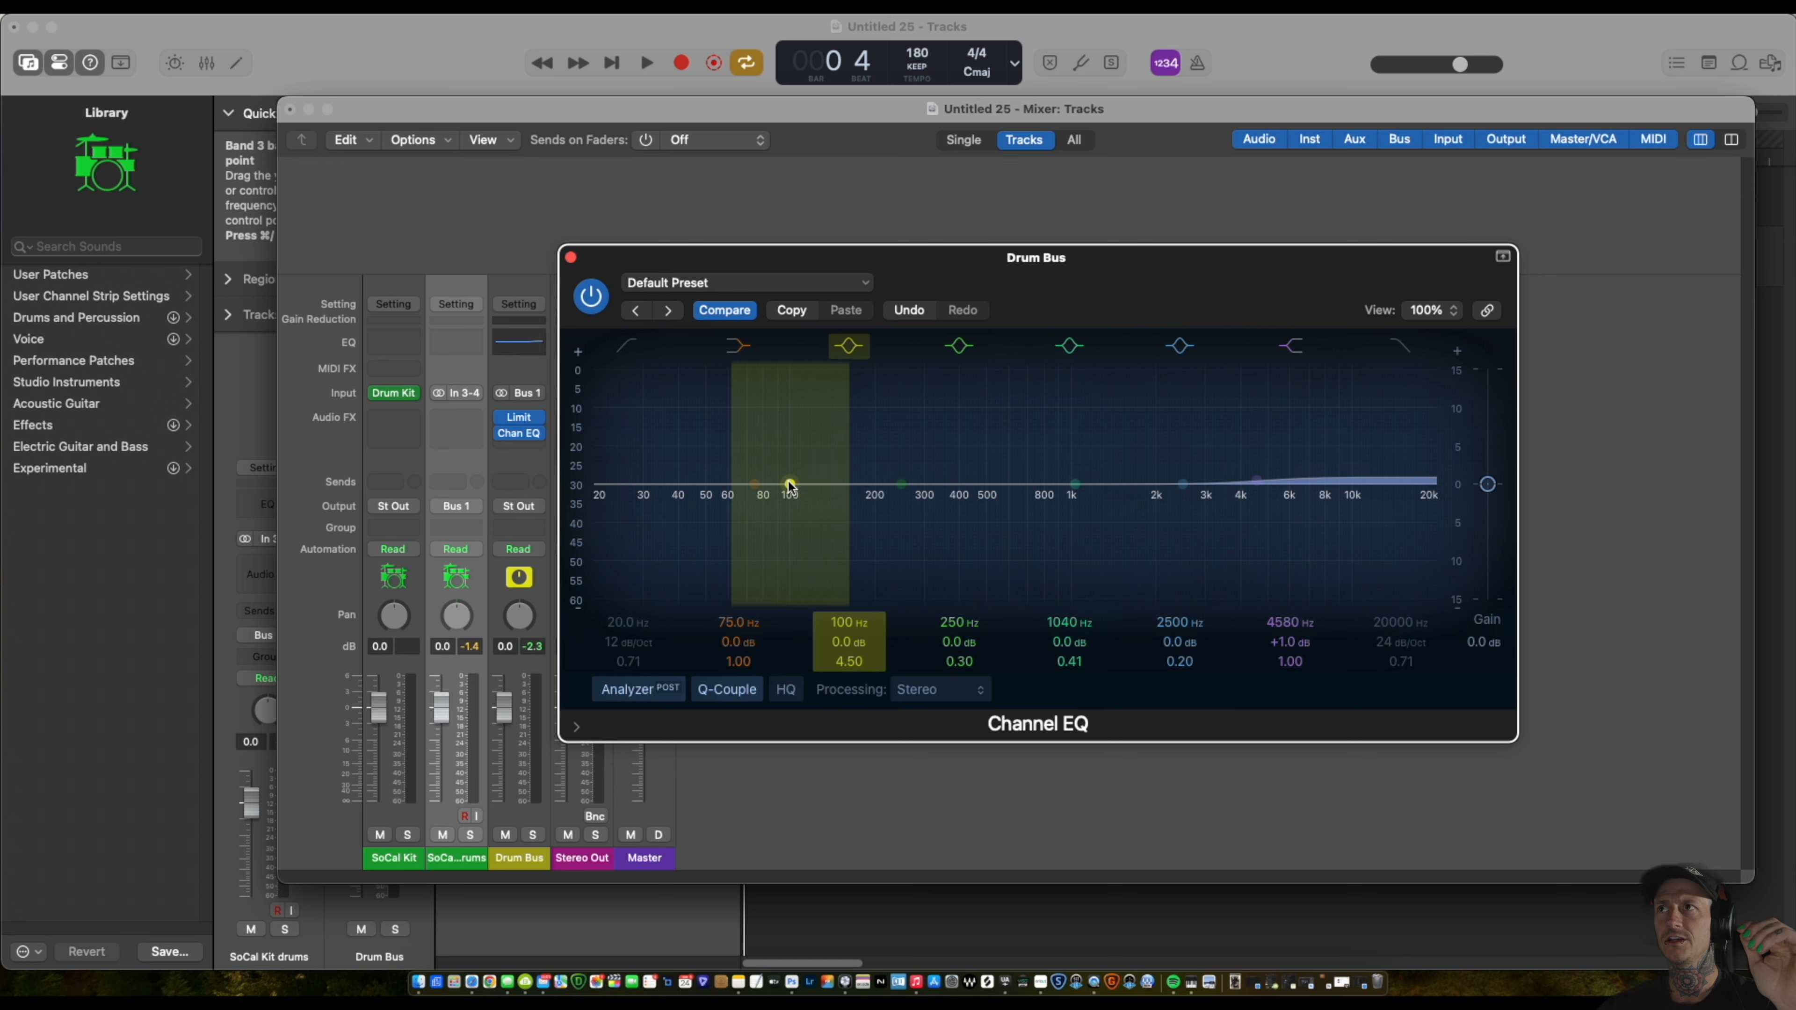
scroll(789, 486, "down", 2)
scroll(790, 486, "up", 3)
scroll(790, 486, "up", 3)
scroll(790, 485, "down", 3)
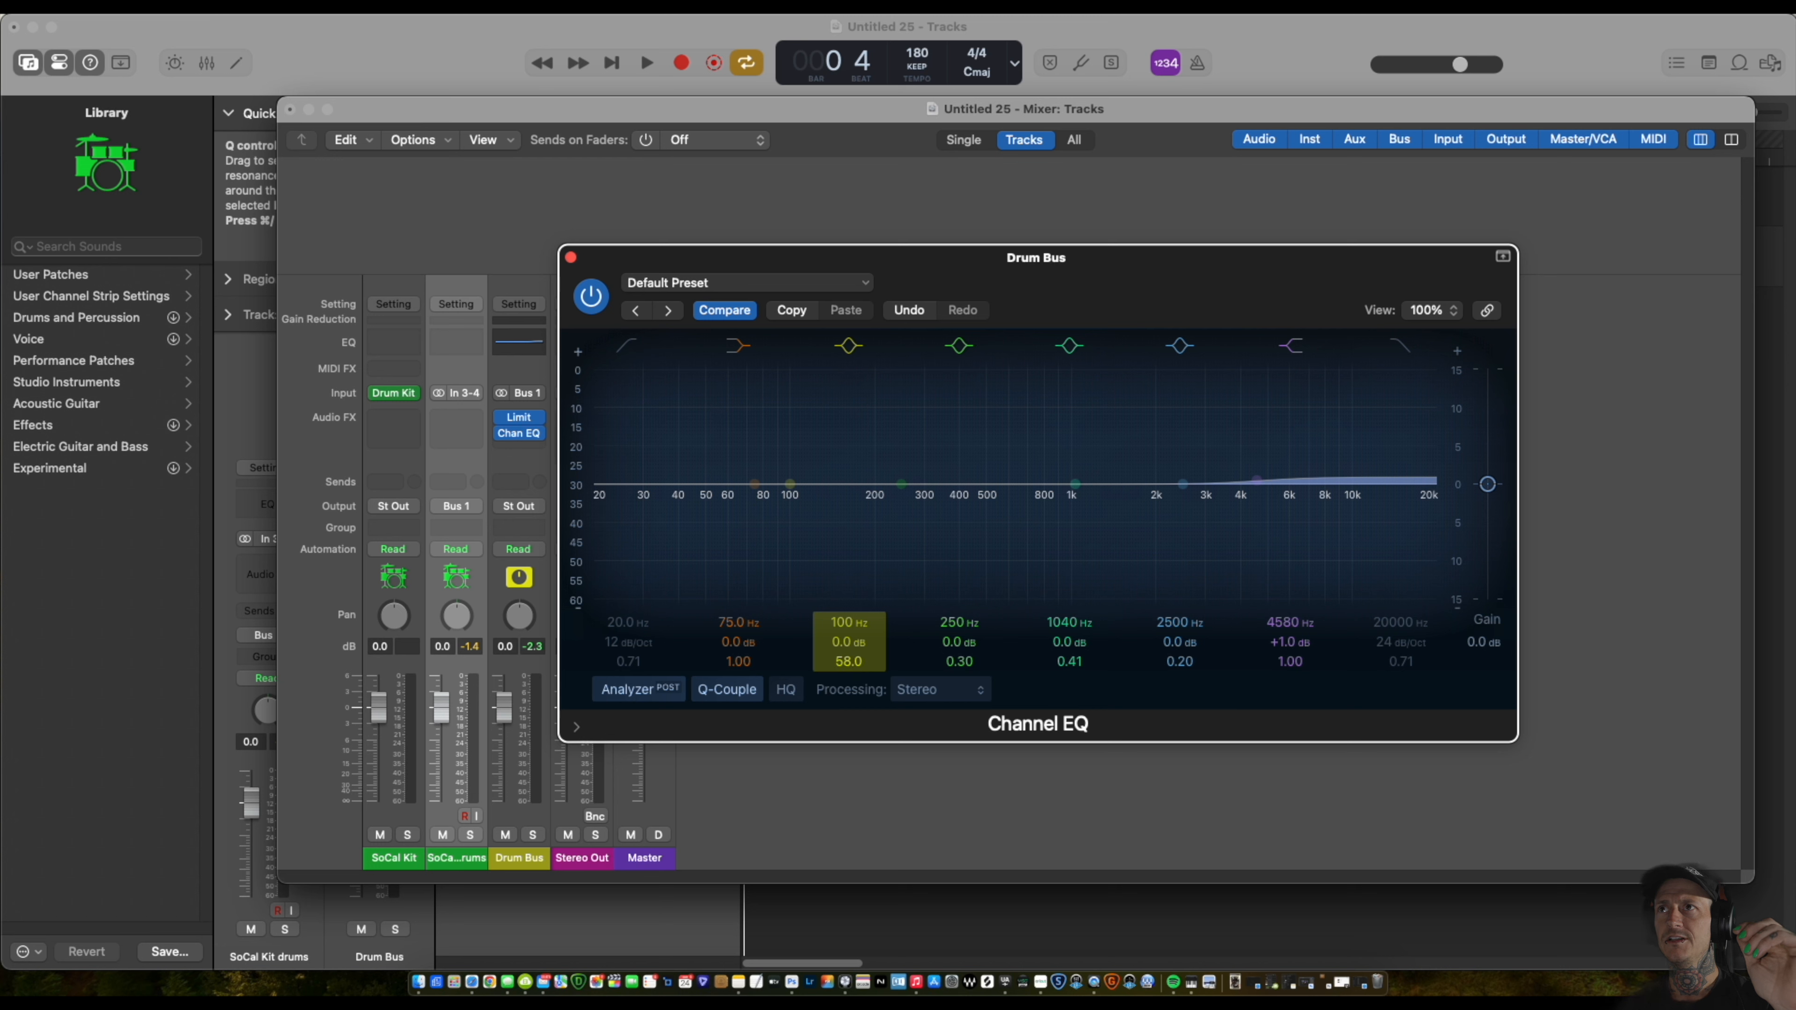
scroll(790, 486, "up", 4)
scroll(797, 513, "down", 2)
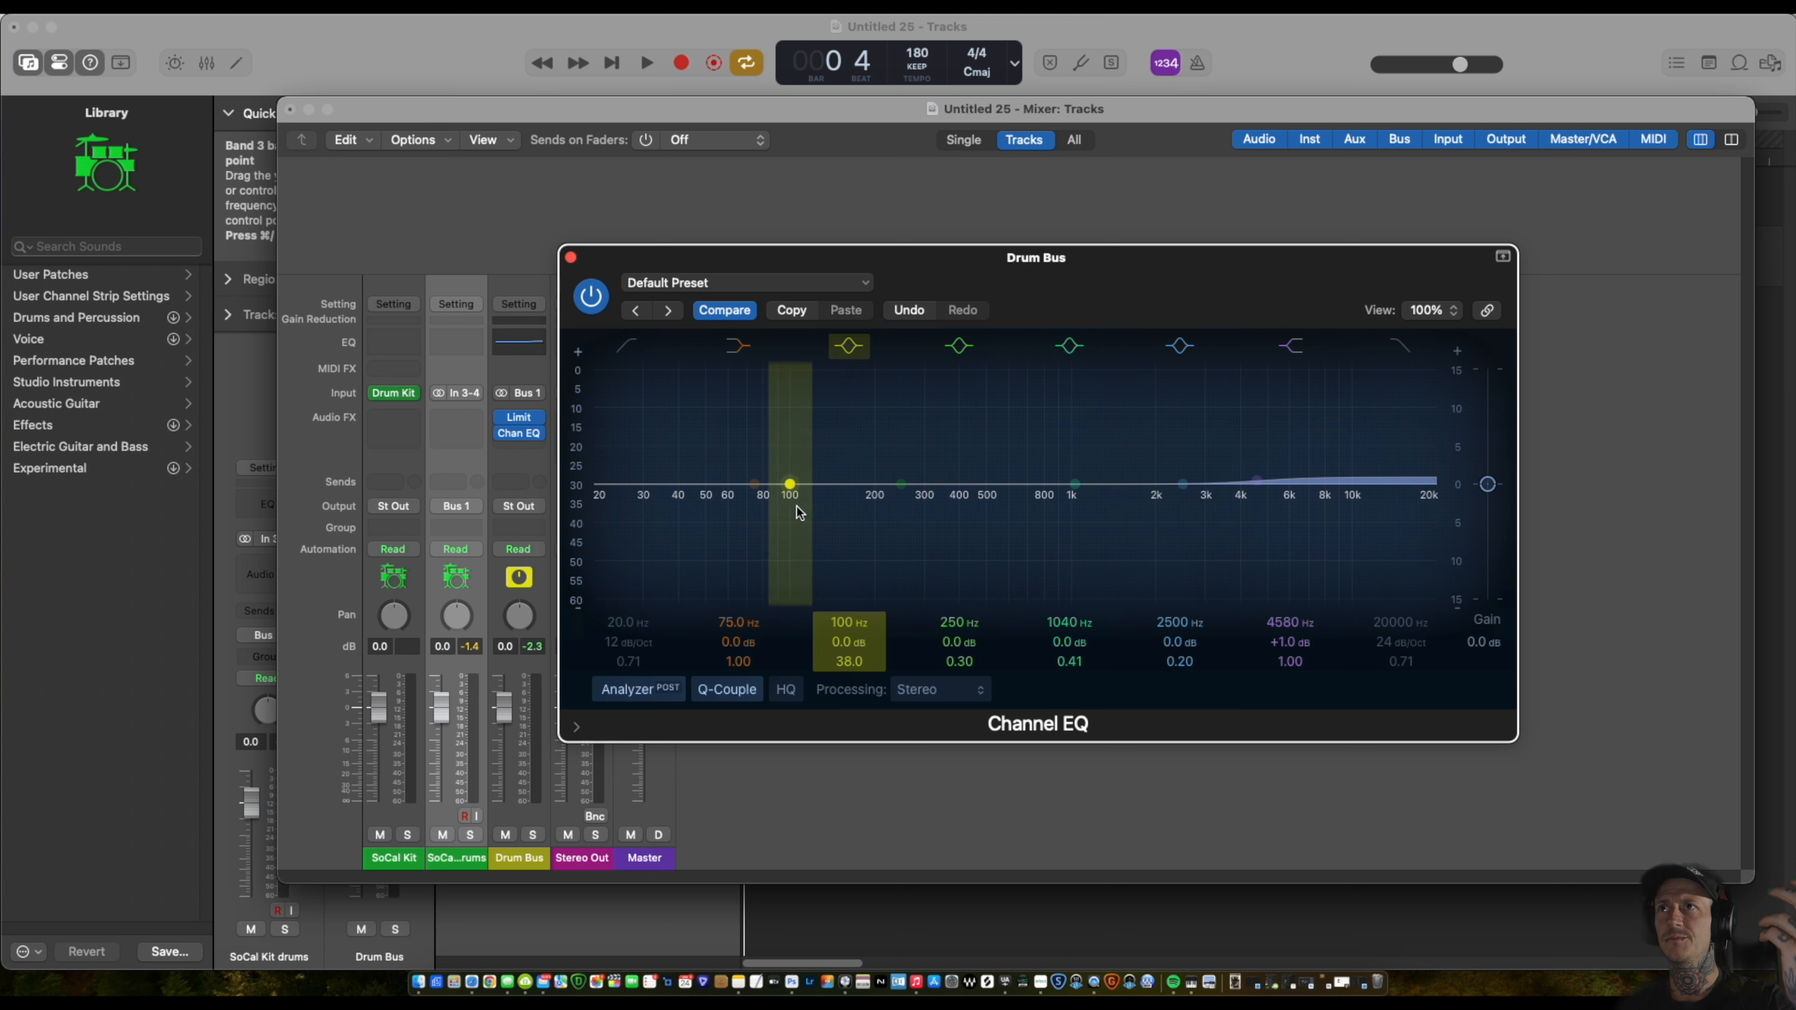
scroll(799, 512, "down", 2)
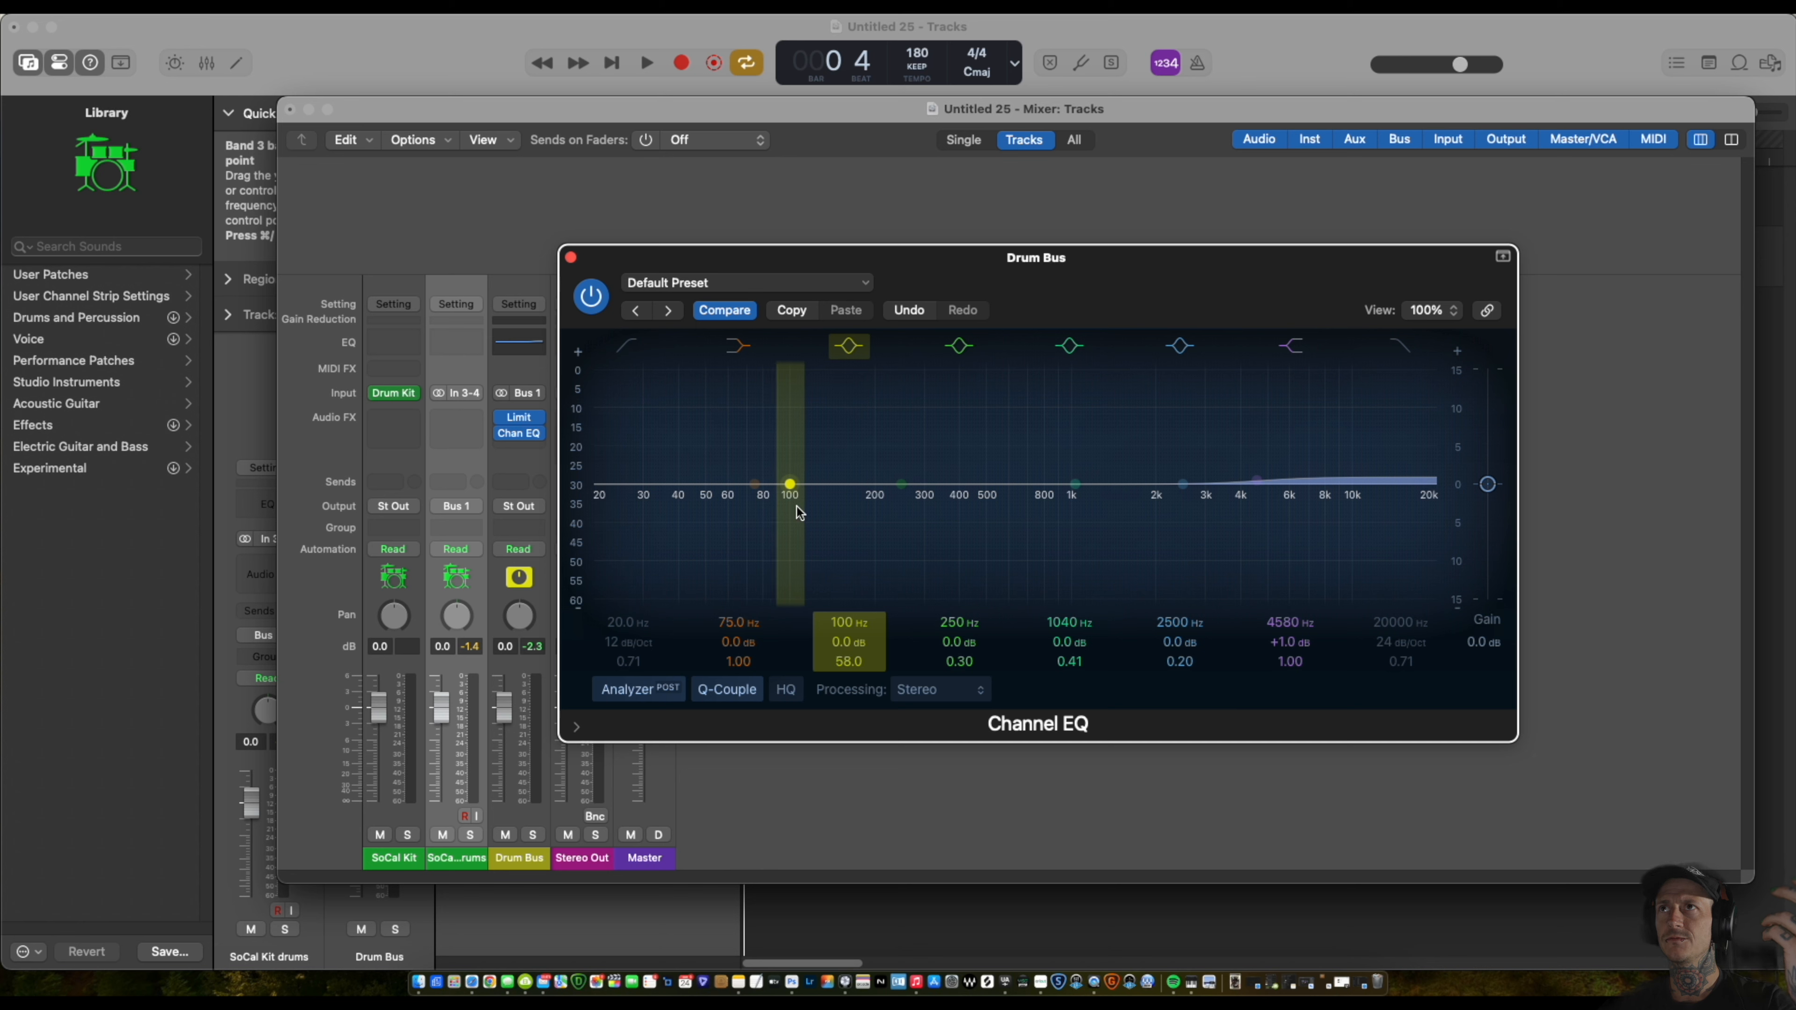
Boost the narrow low band to +15.8 dB, sweep it down to about 49 Hz during playback, and settle it at 95 Hz.
left_click_drag(790, 487, 790, 338)
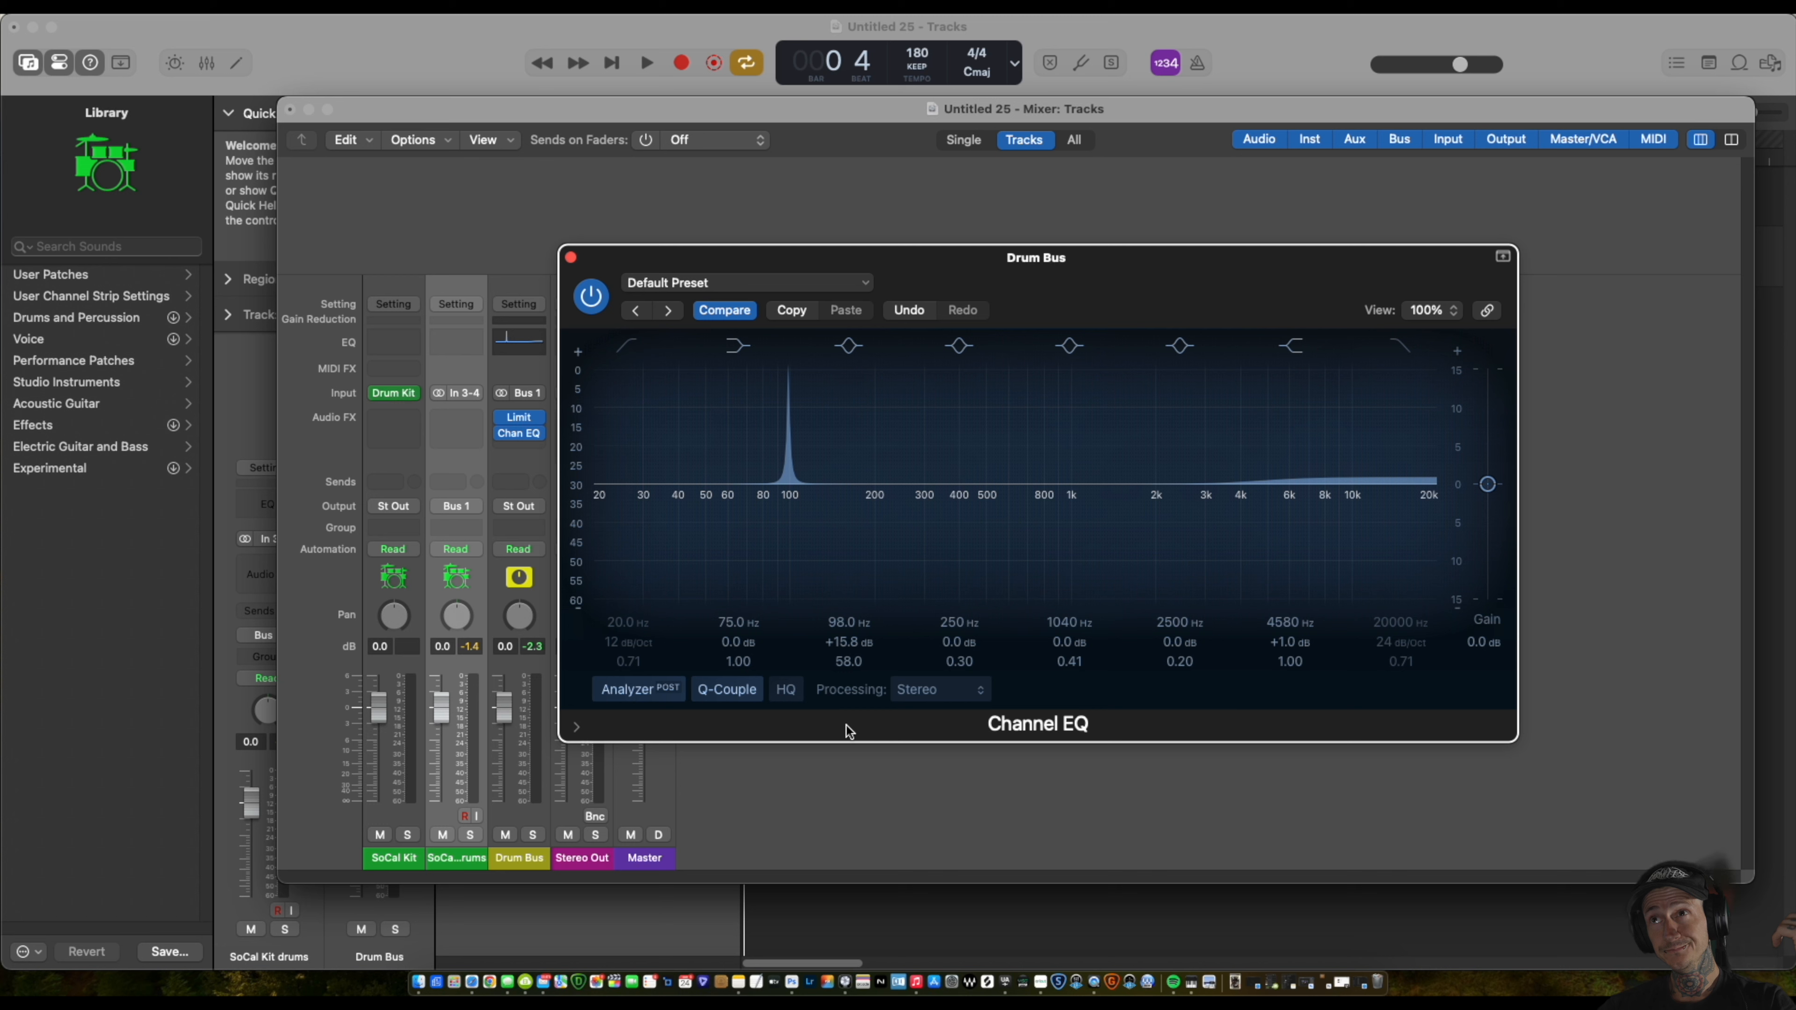
key("space")
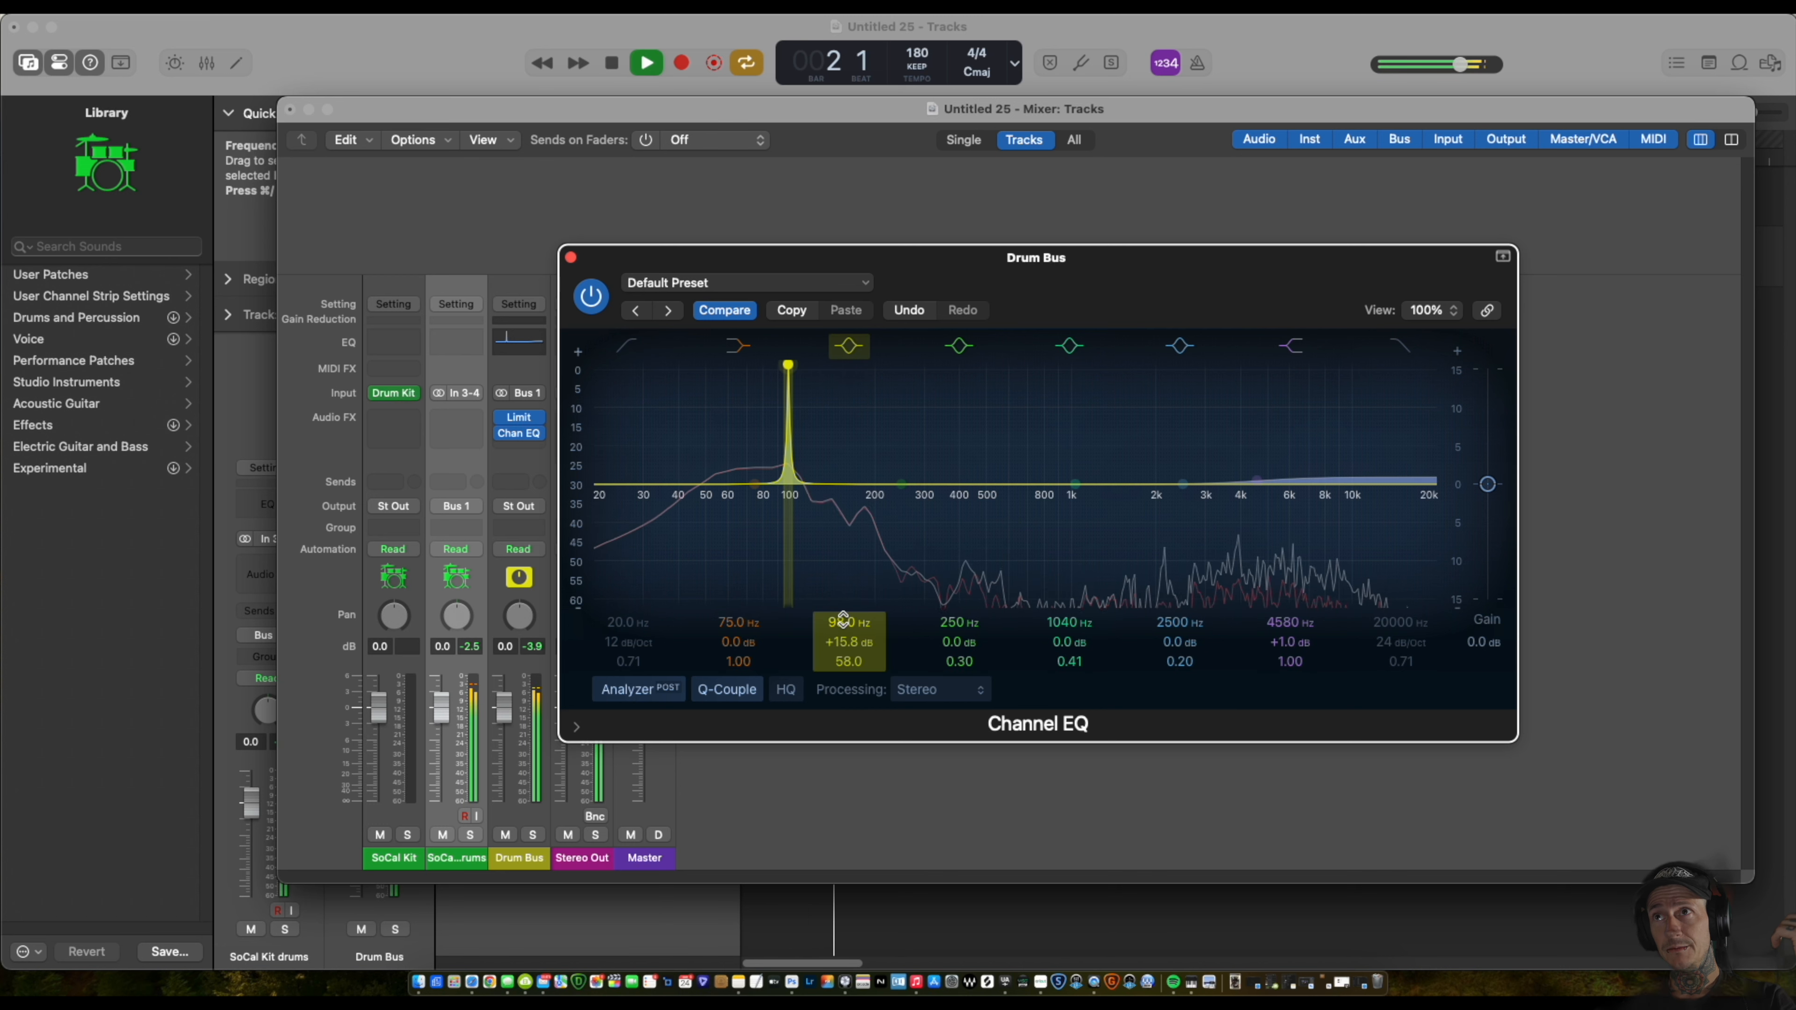
left_click_drag(849, 623, 848, 647)
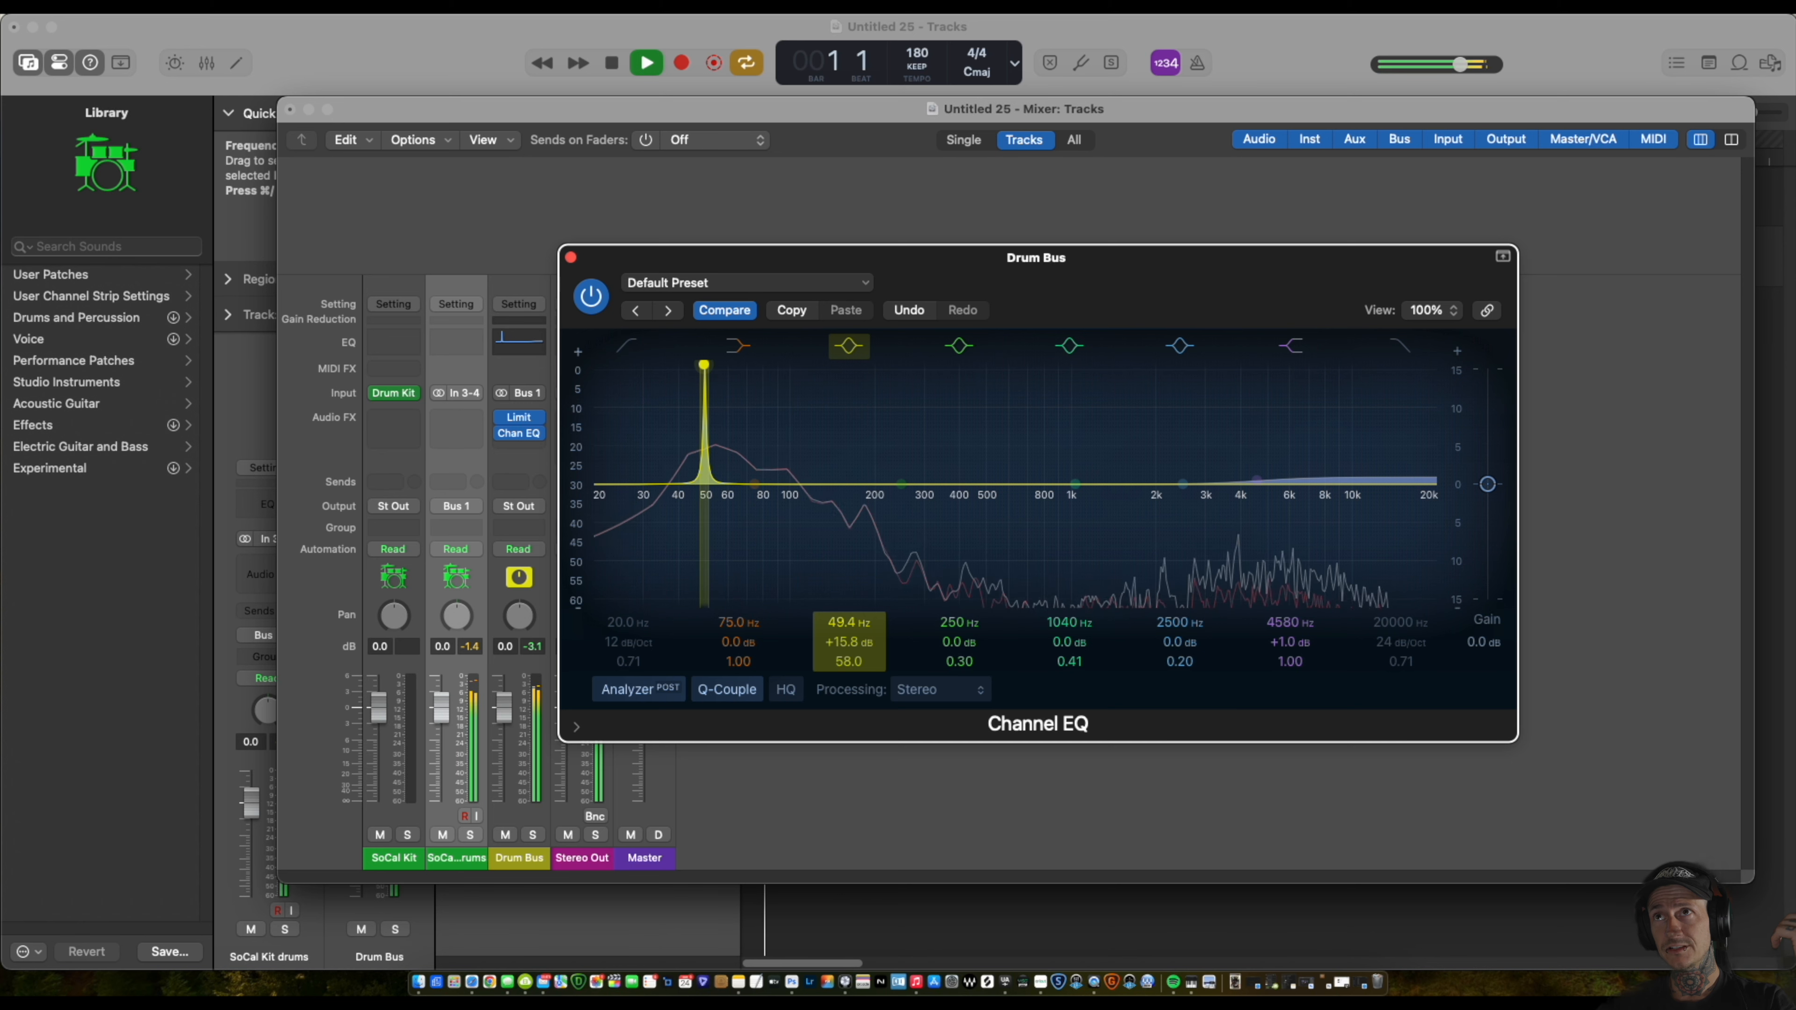
mouse_move(848, 647)
left_mouse_down()
mouse_move(848, 599)
mouse_move(849, 626)
left_mouse_up()
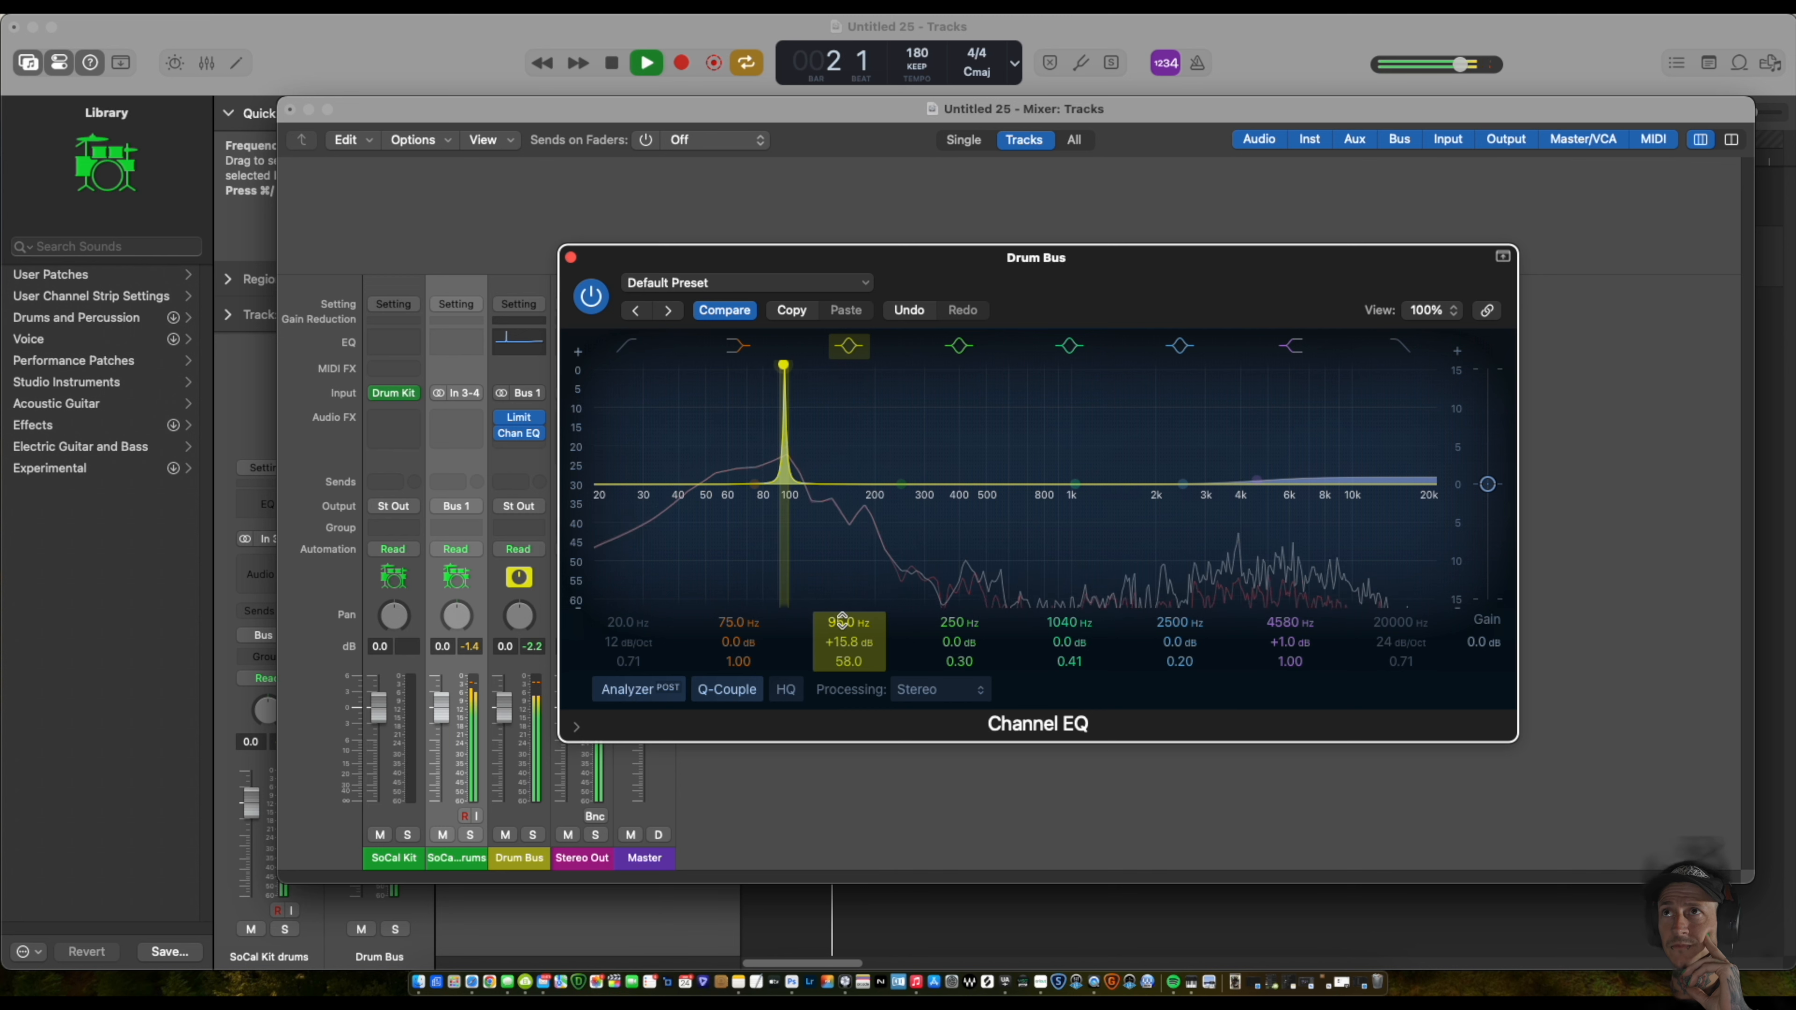
key("space")
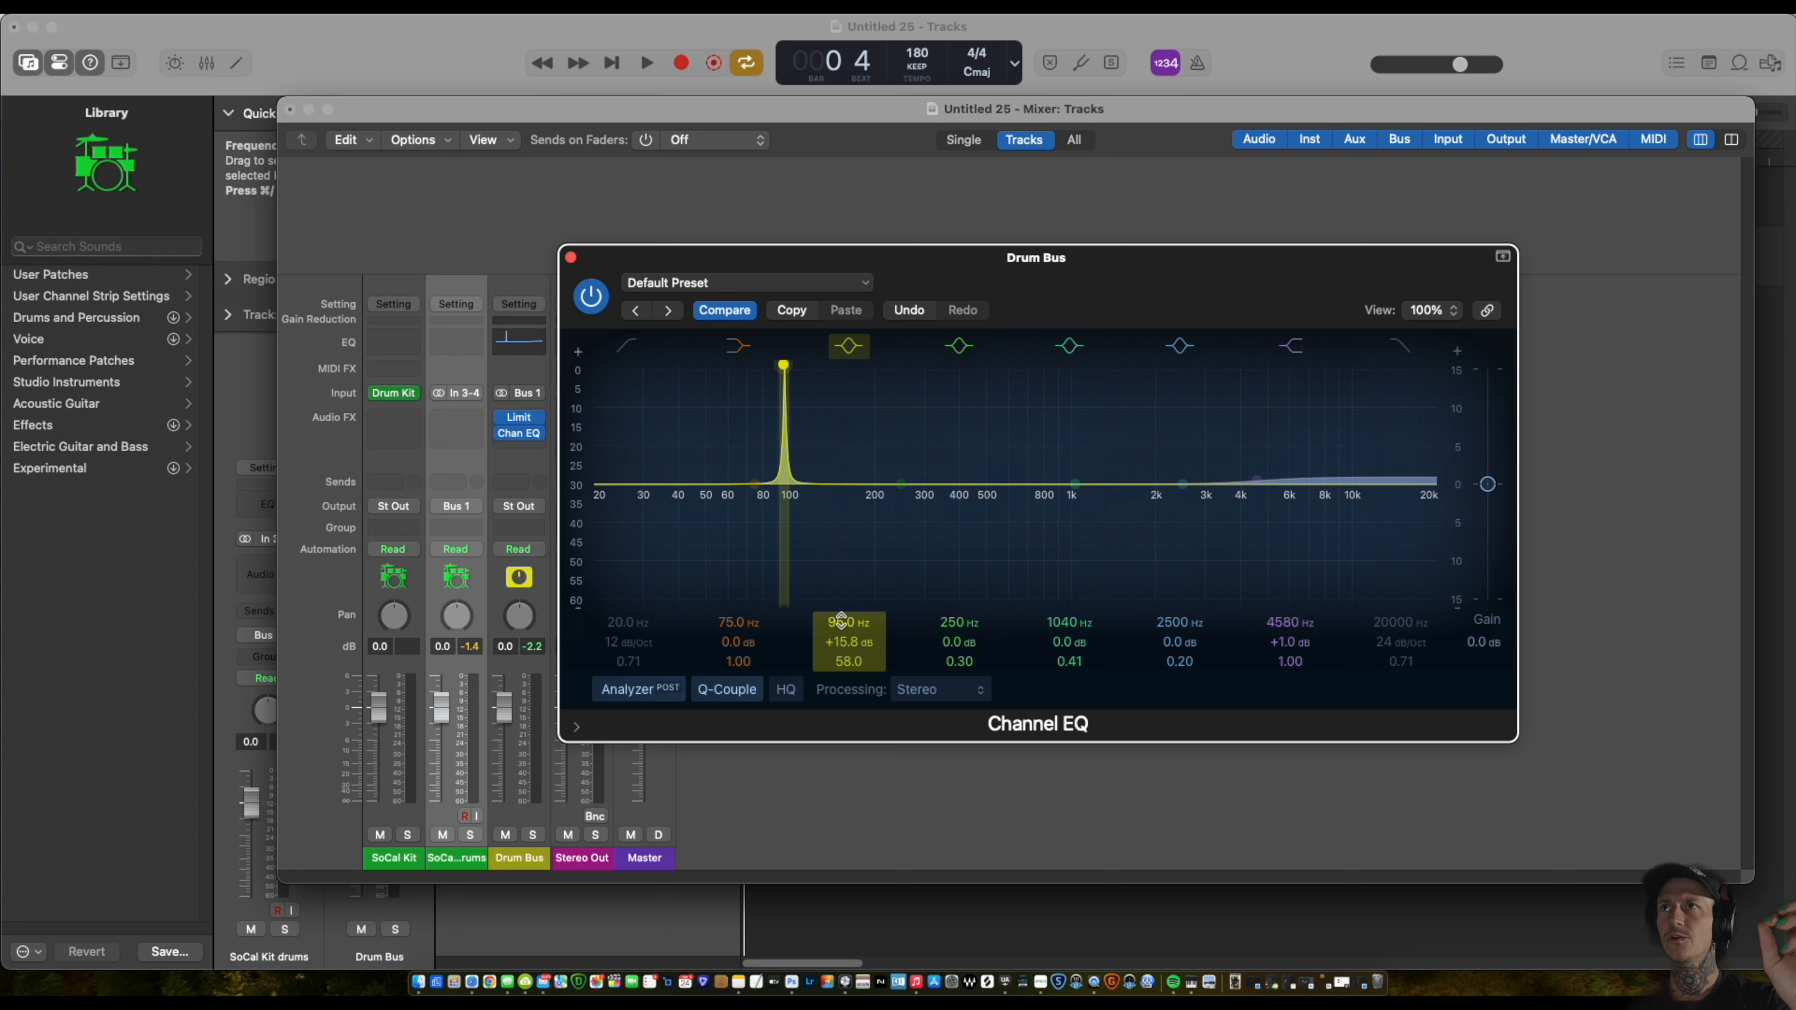
Lower the narrow 95 Hz band's gain to -1.0 dB while the loop plays.
key("space")
left_click_drag(848, 642, 848, 735)
left_click_drag(848, 642, 848, 631)
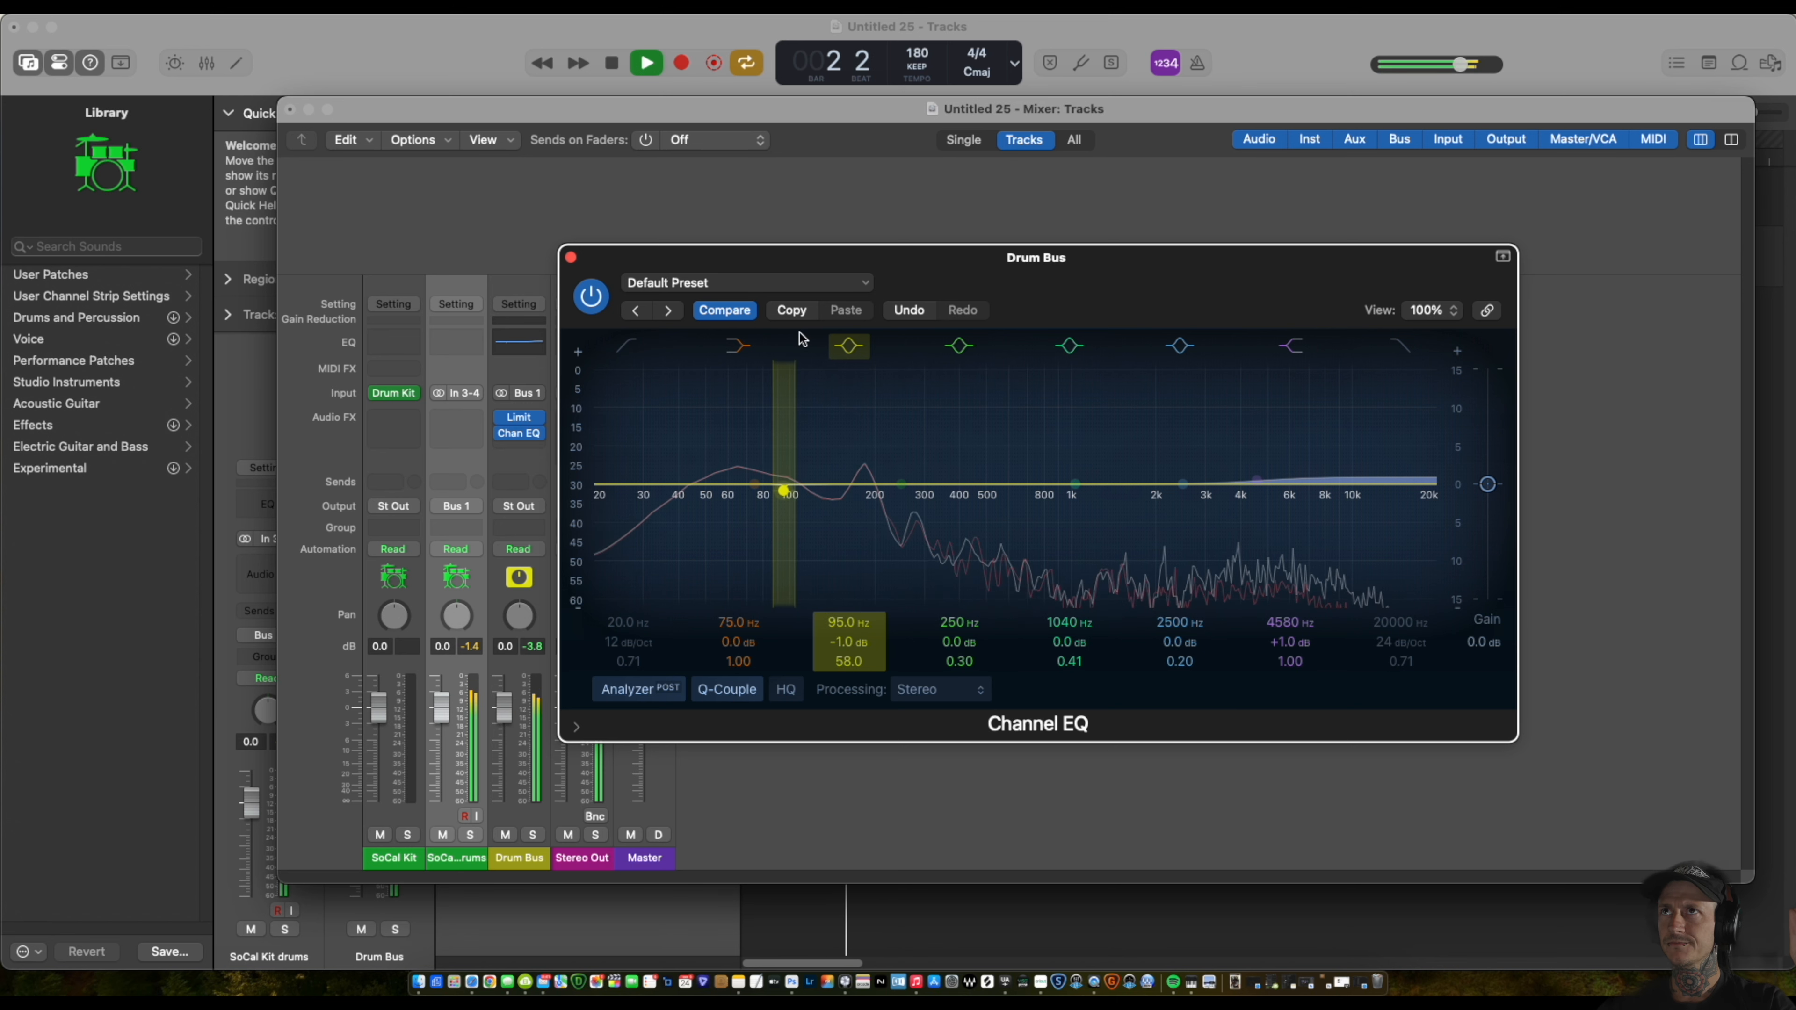
Compare the Channel EQ's narrow 95 Hz band switched off and on while the loop plays.
left_click(854, 353)
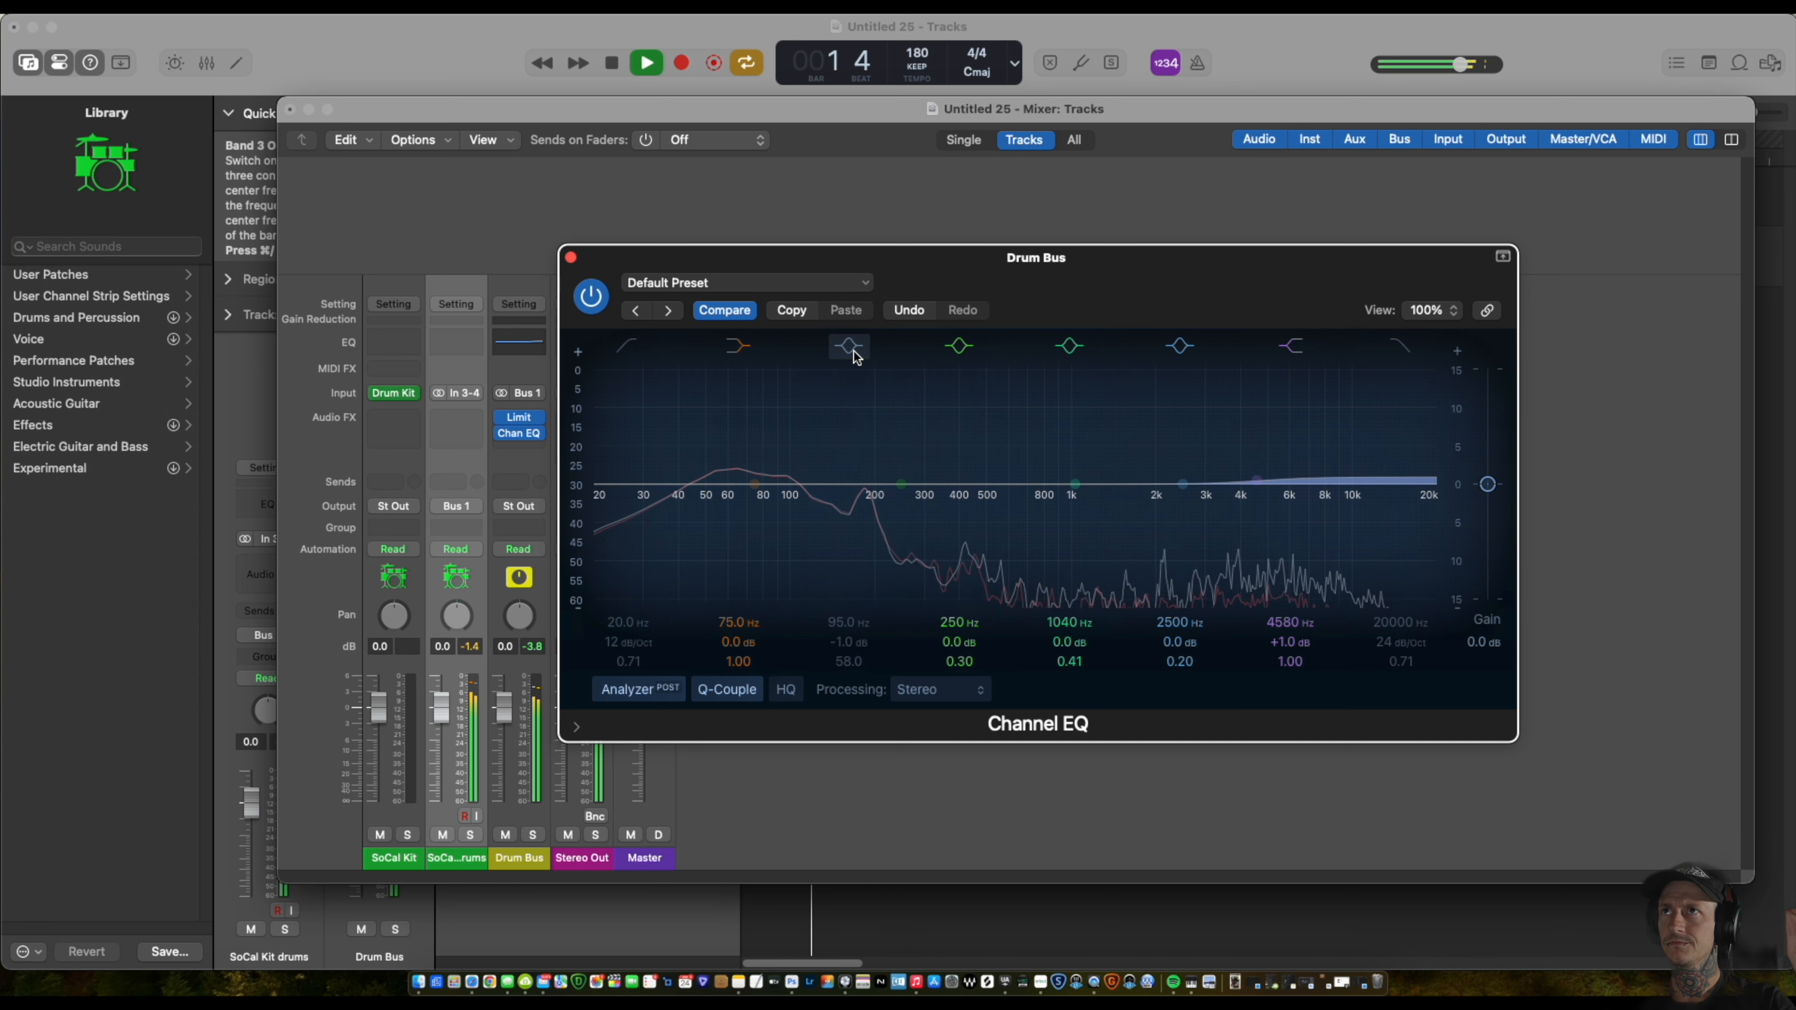
left_click(854, 355)
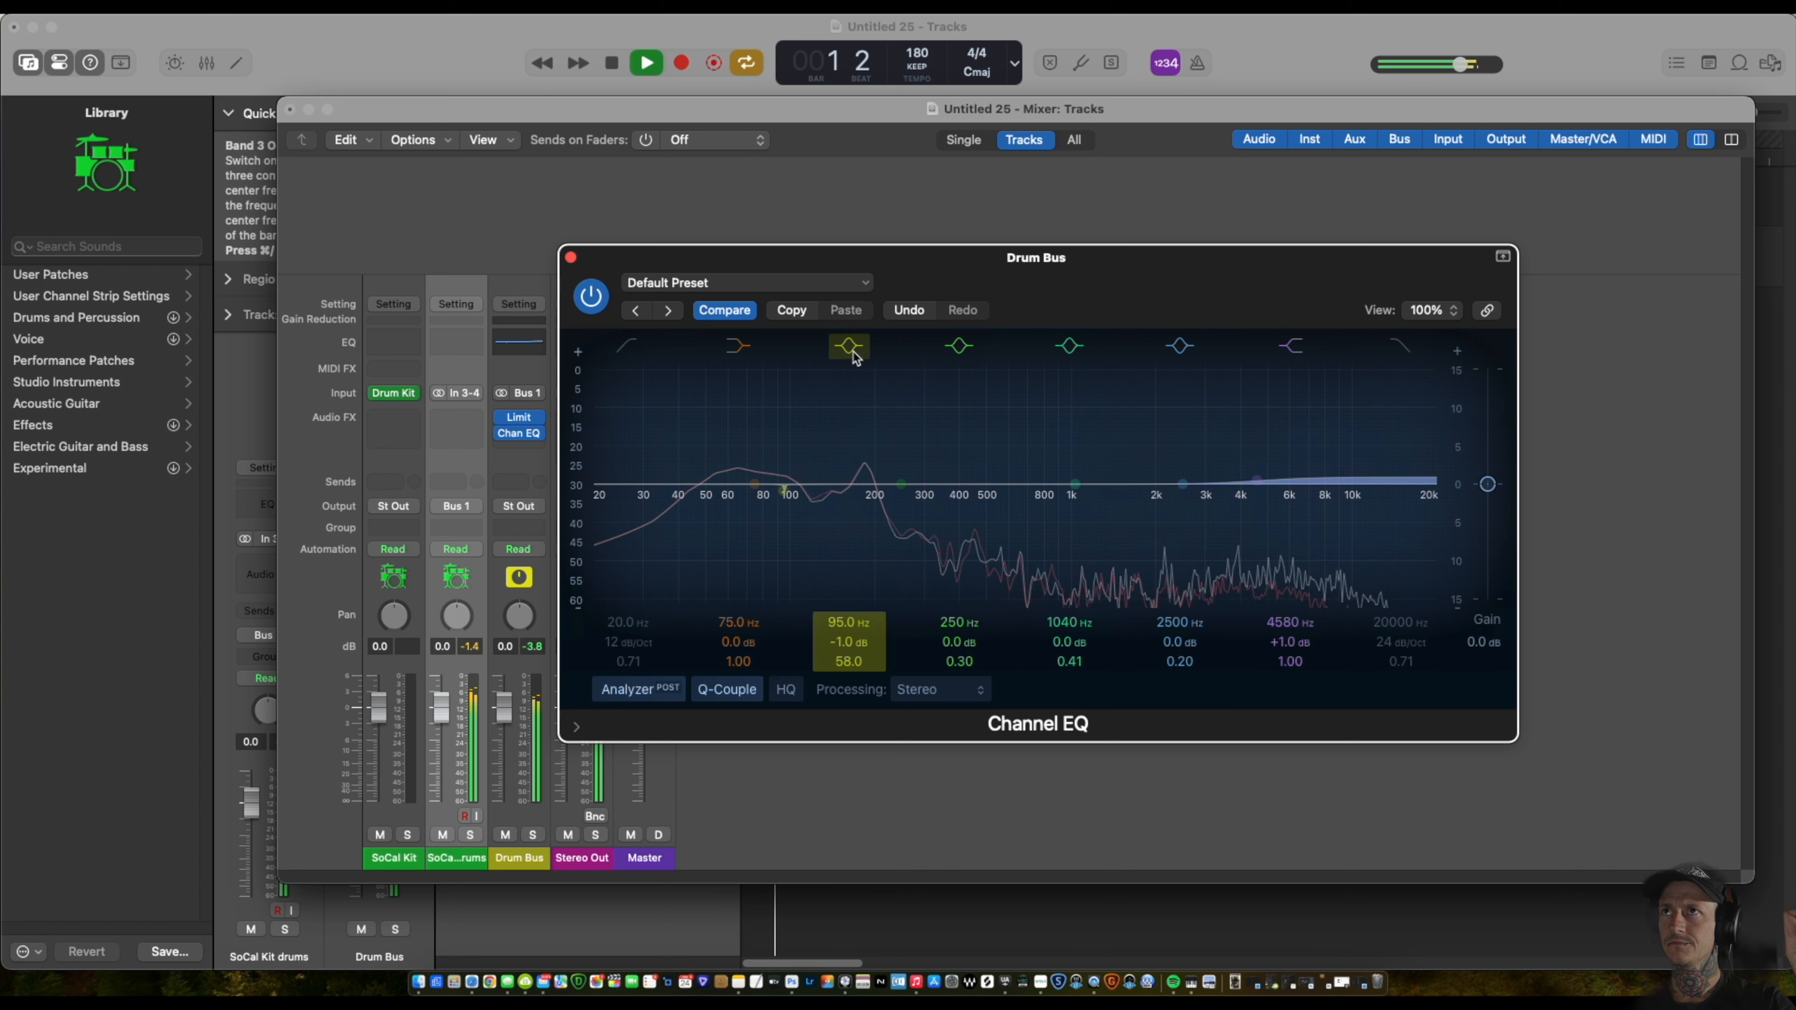
left_click(853, 354)
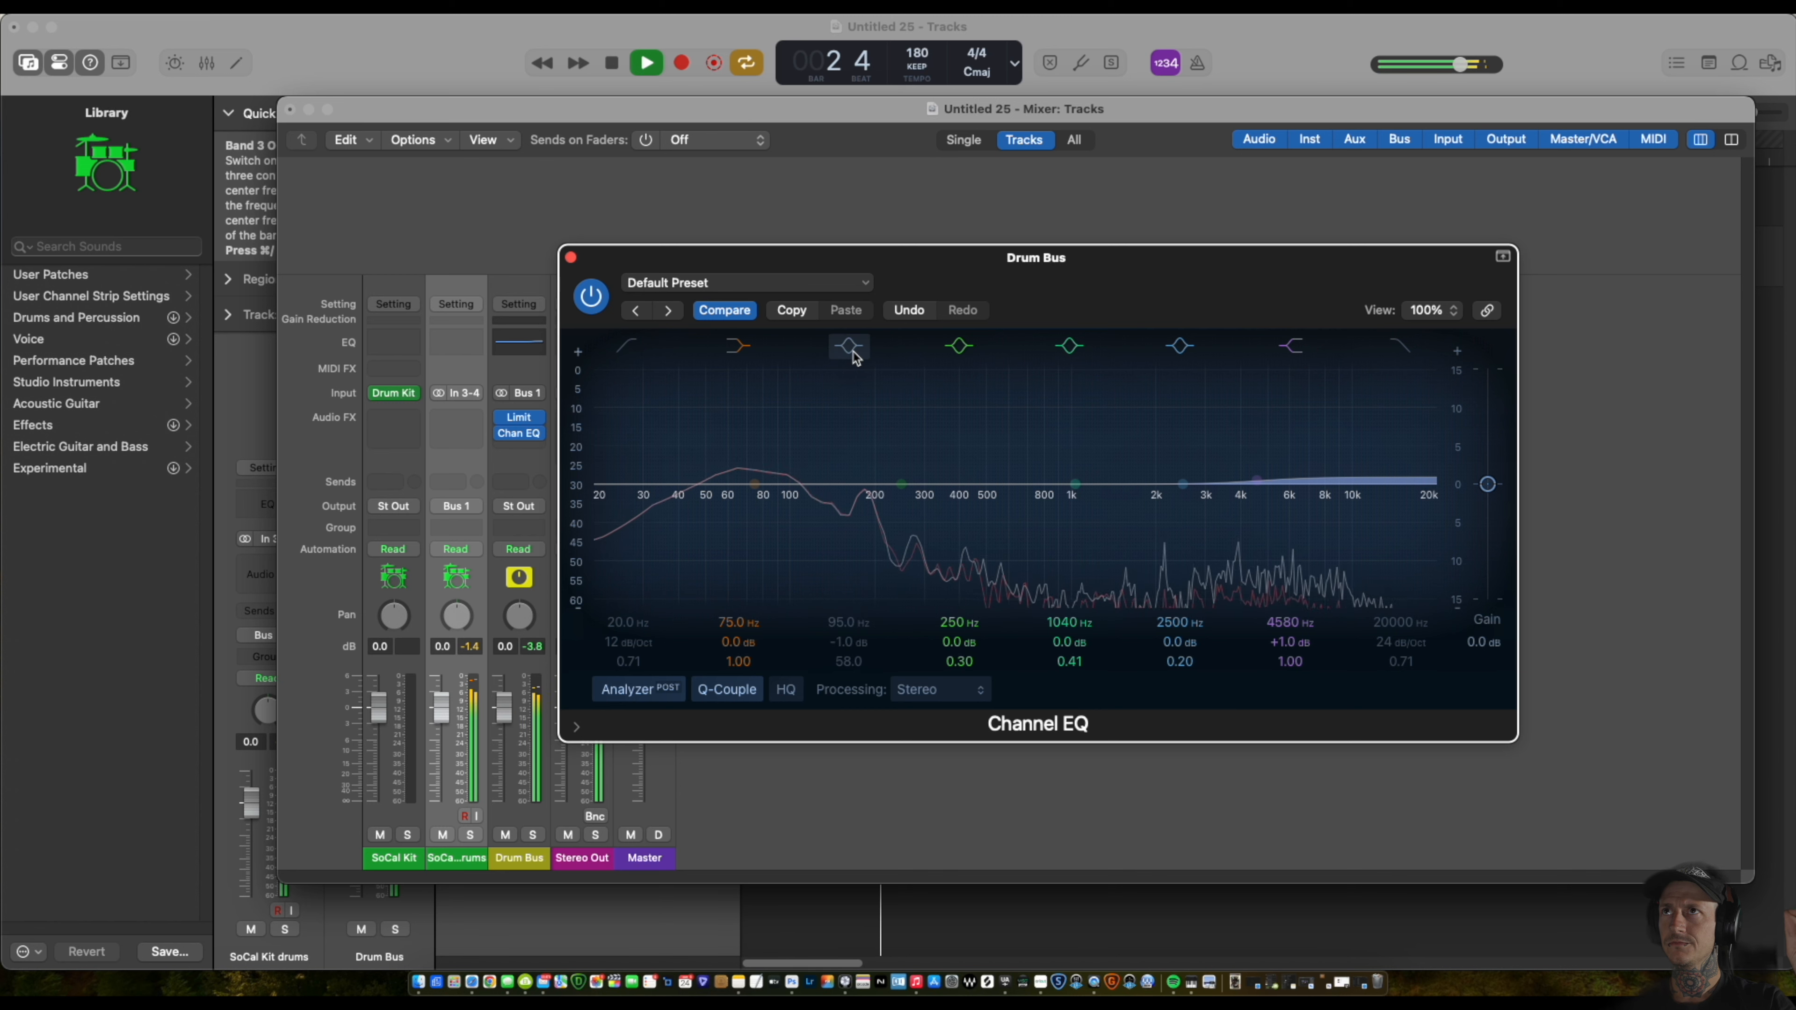
left_click(854, 354)
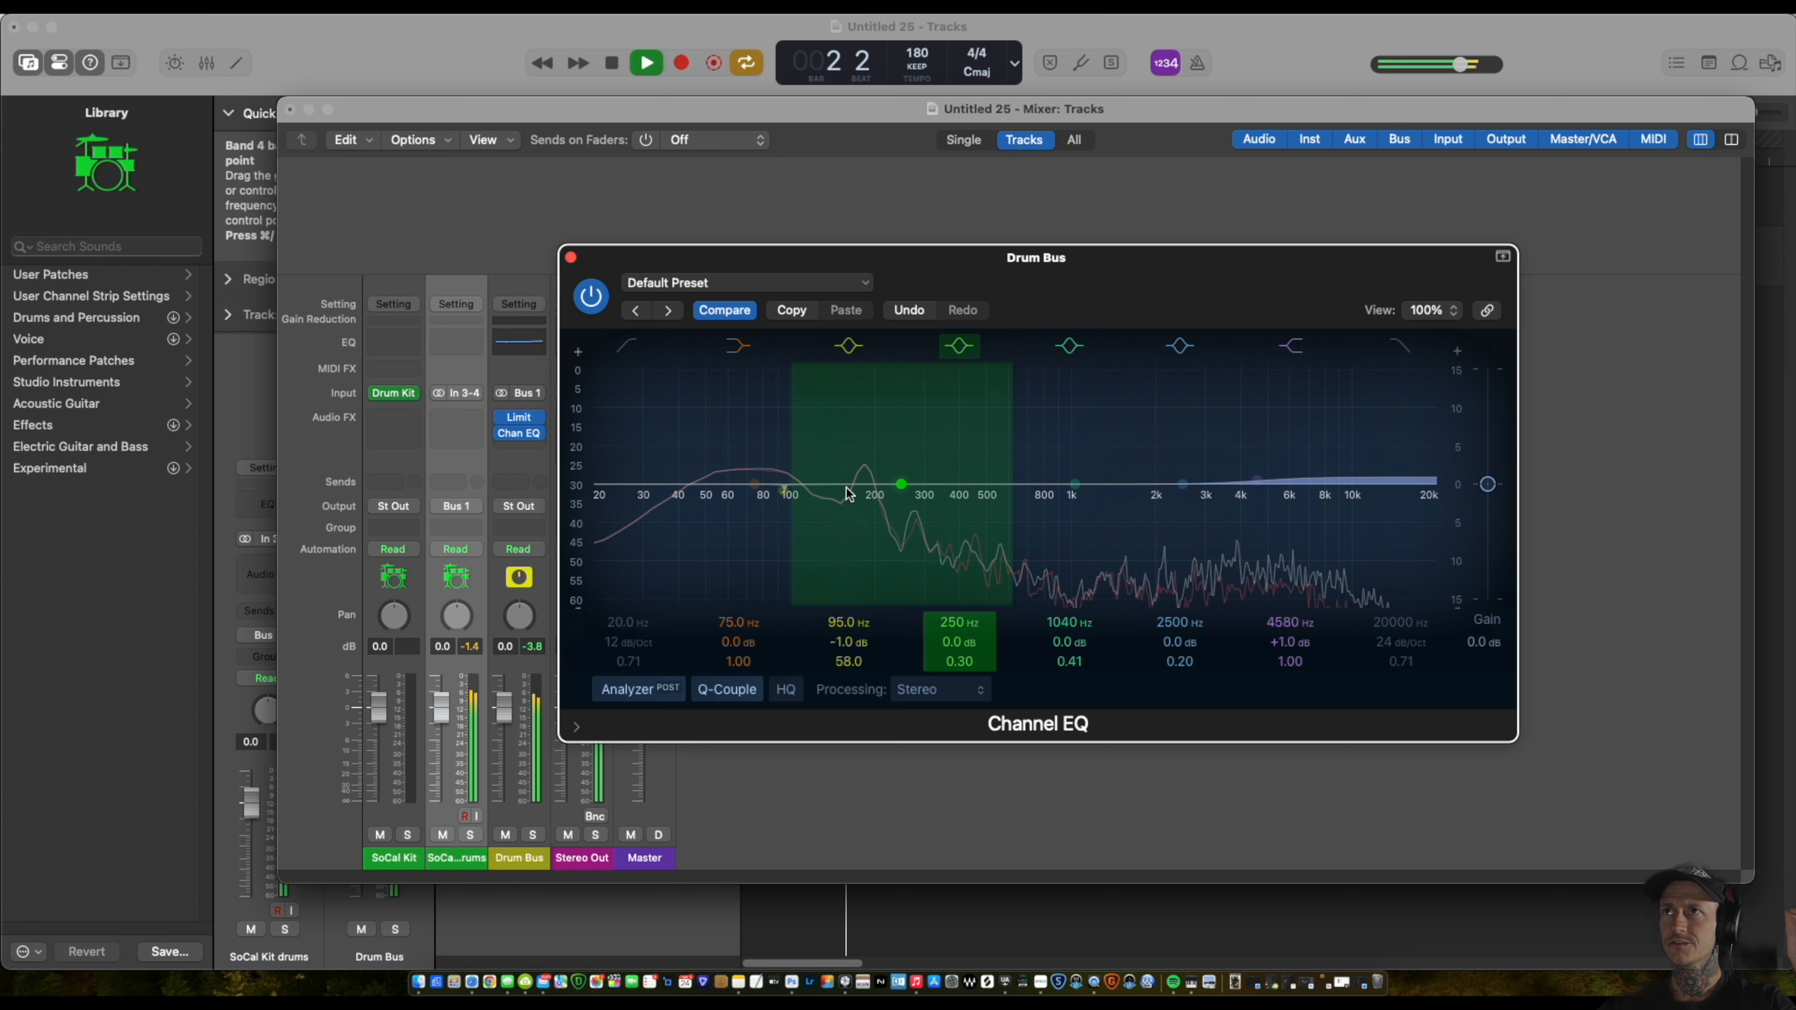
Set the 95 Hz band's gain to -0.5 dB and compare the band switched off and on before stopping playback.
left_click_drag(784, 490, 783, 486)
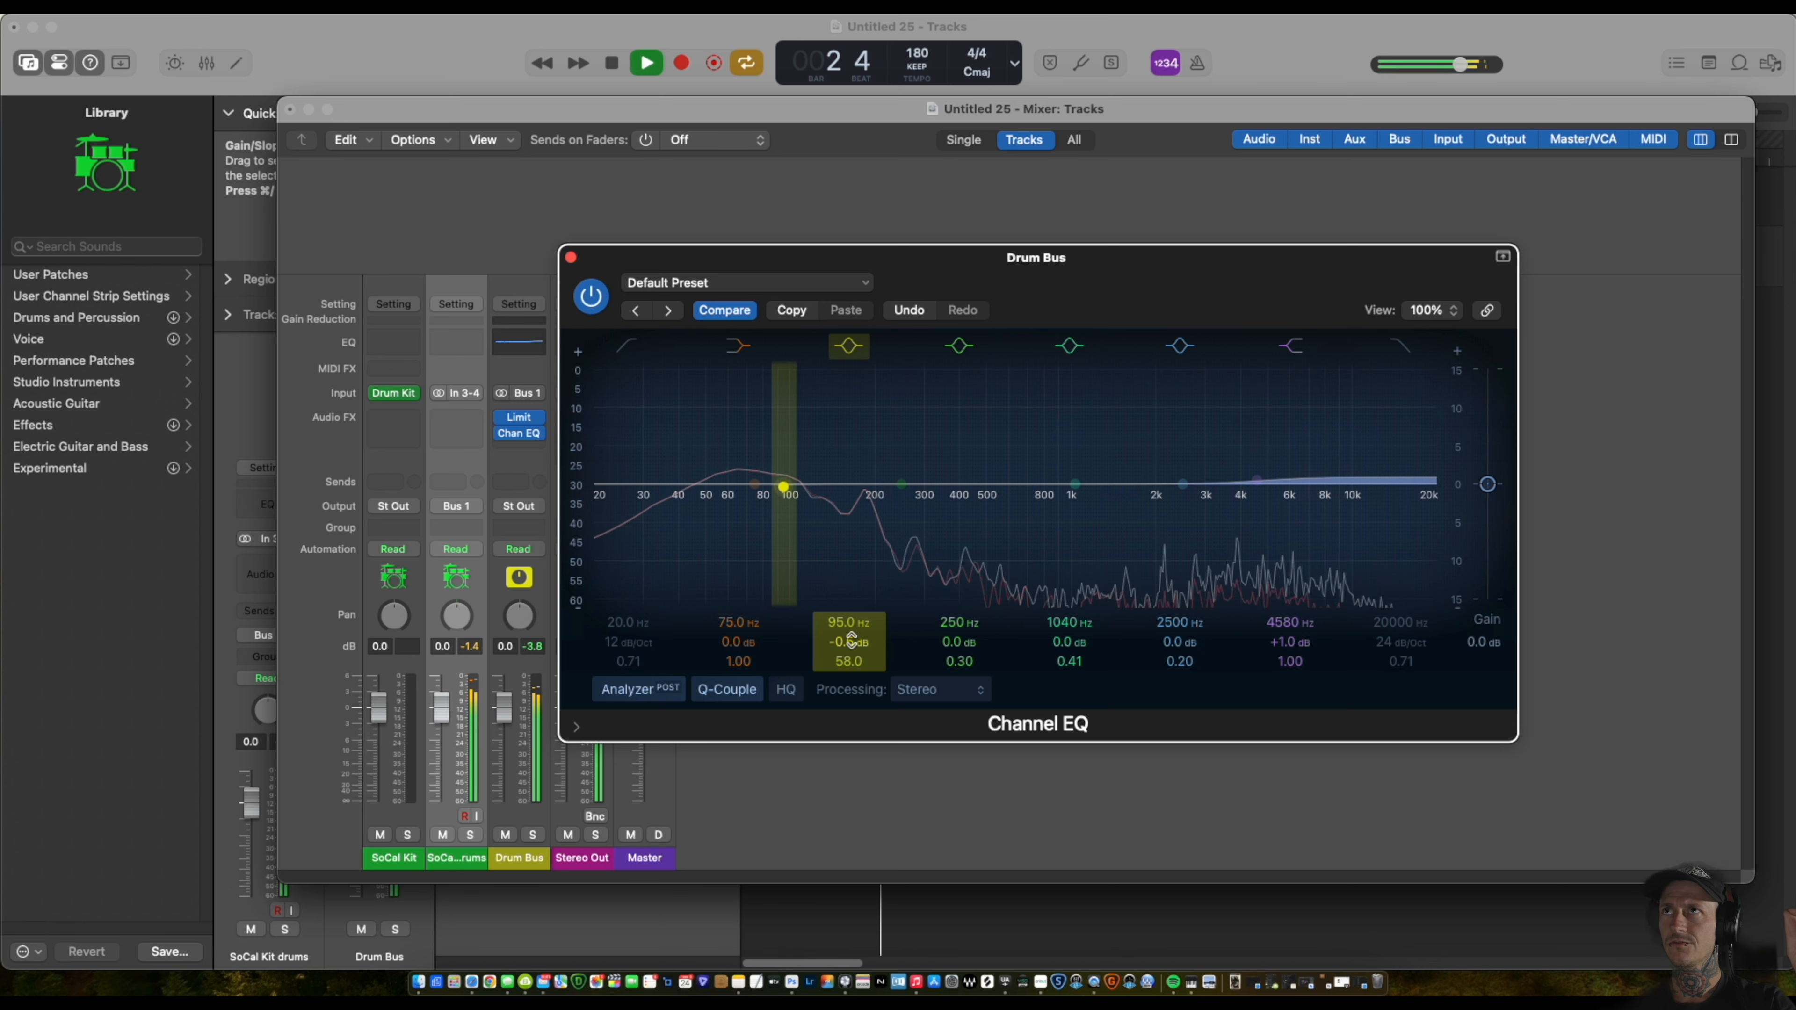
left_click(850, 349)
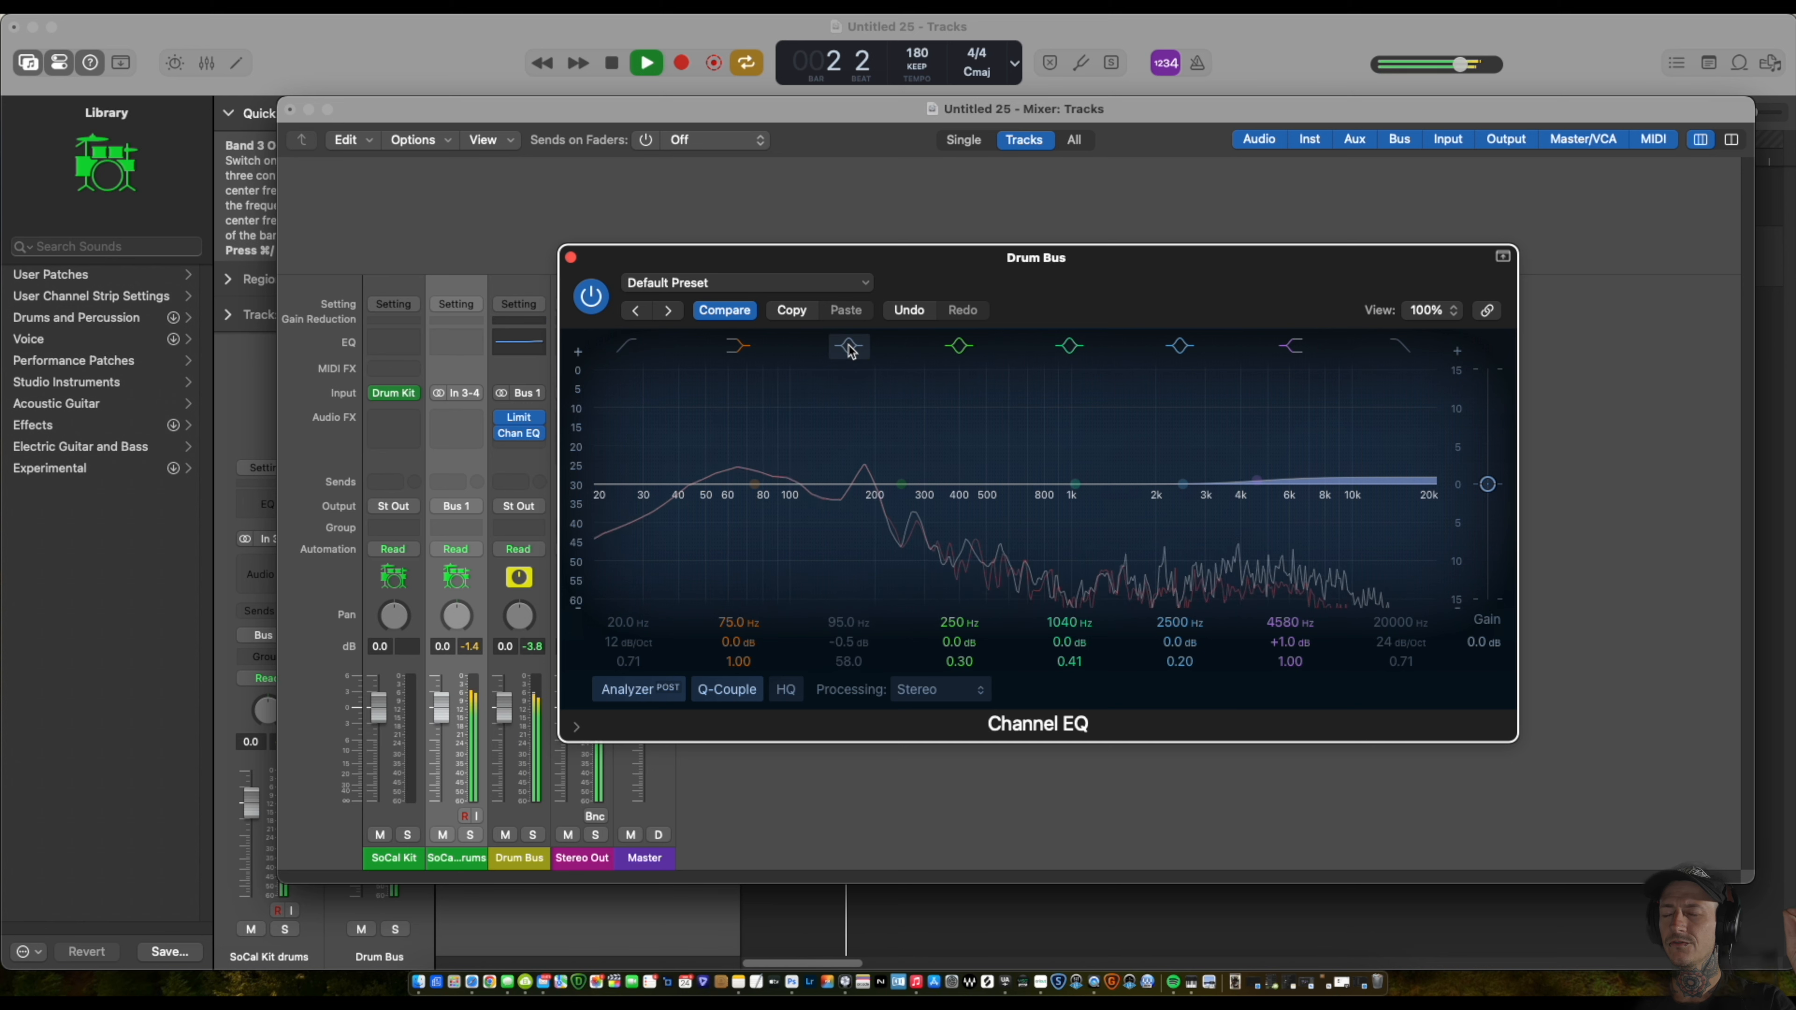
left_click(851, 349)
left_click(850, 350)
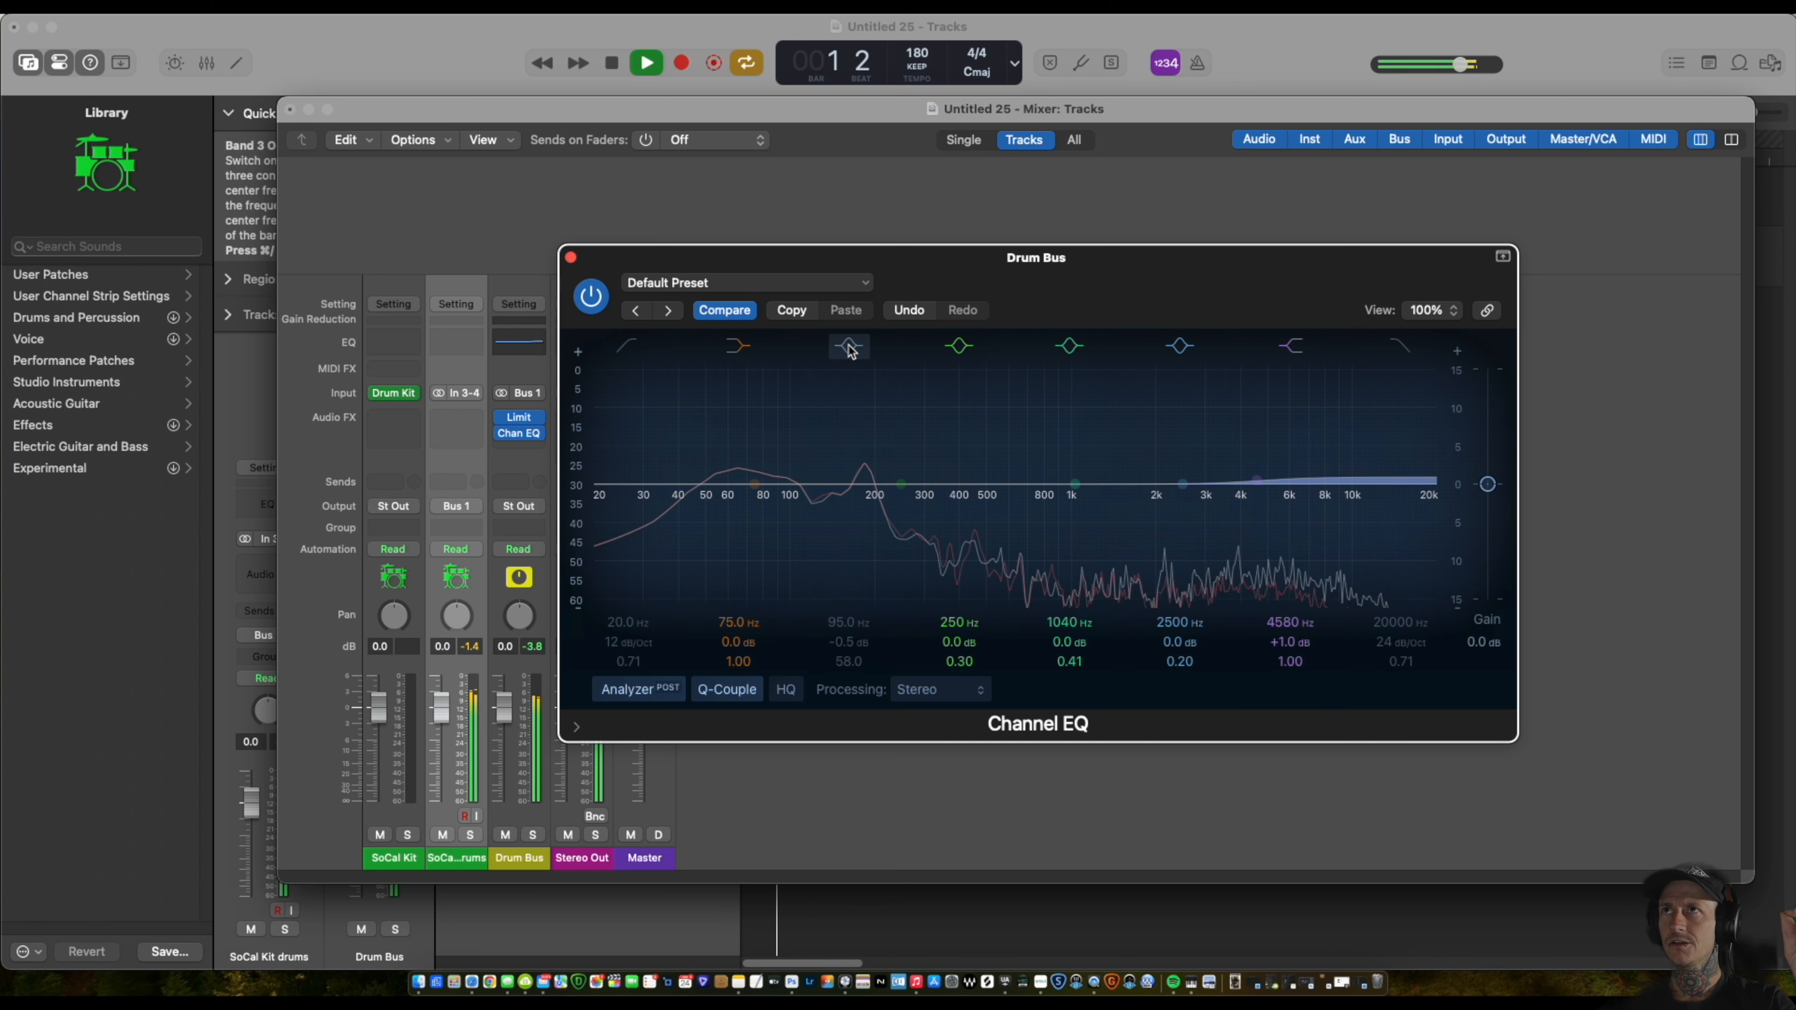
left_click(850, 350)
key("space")
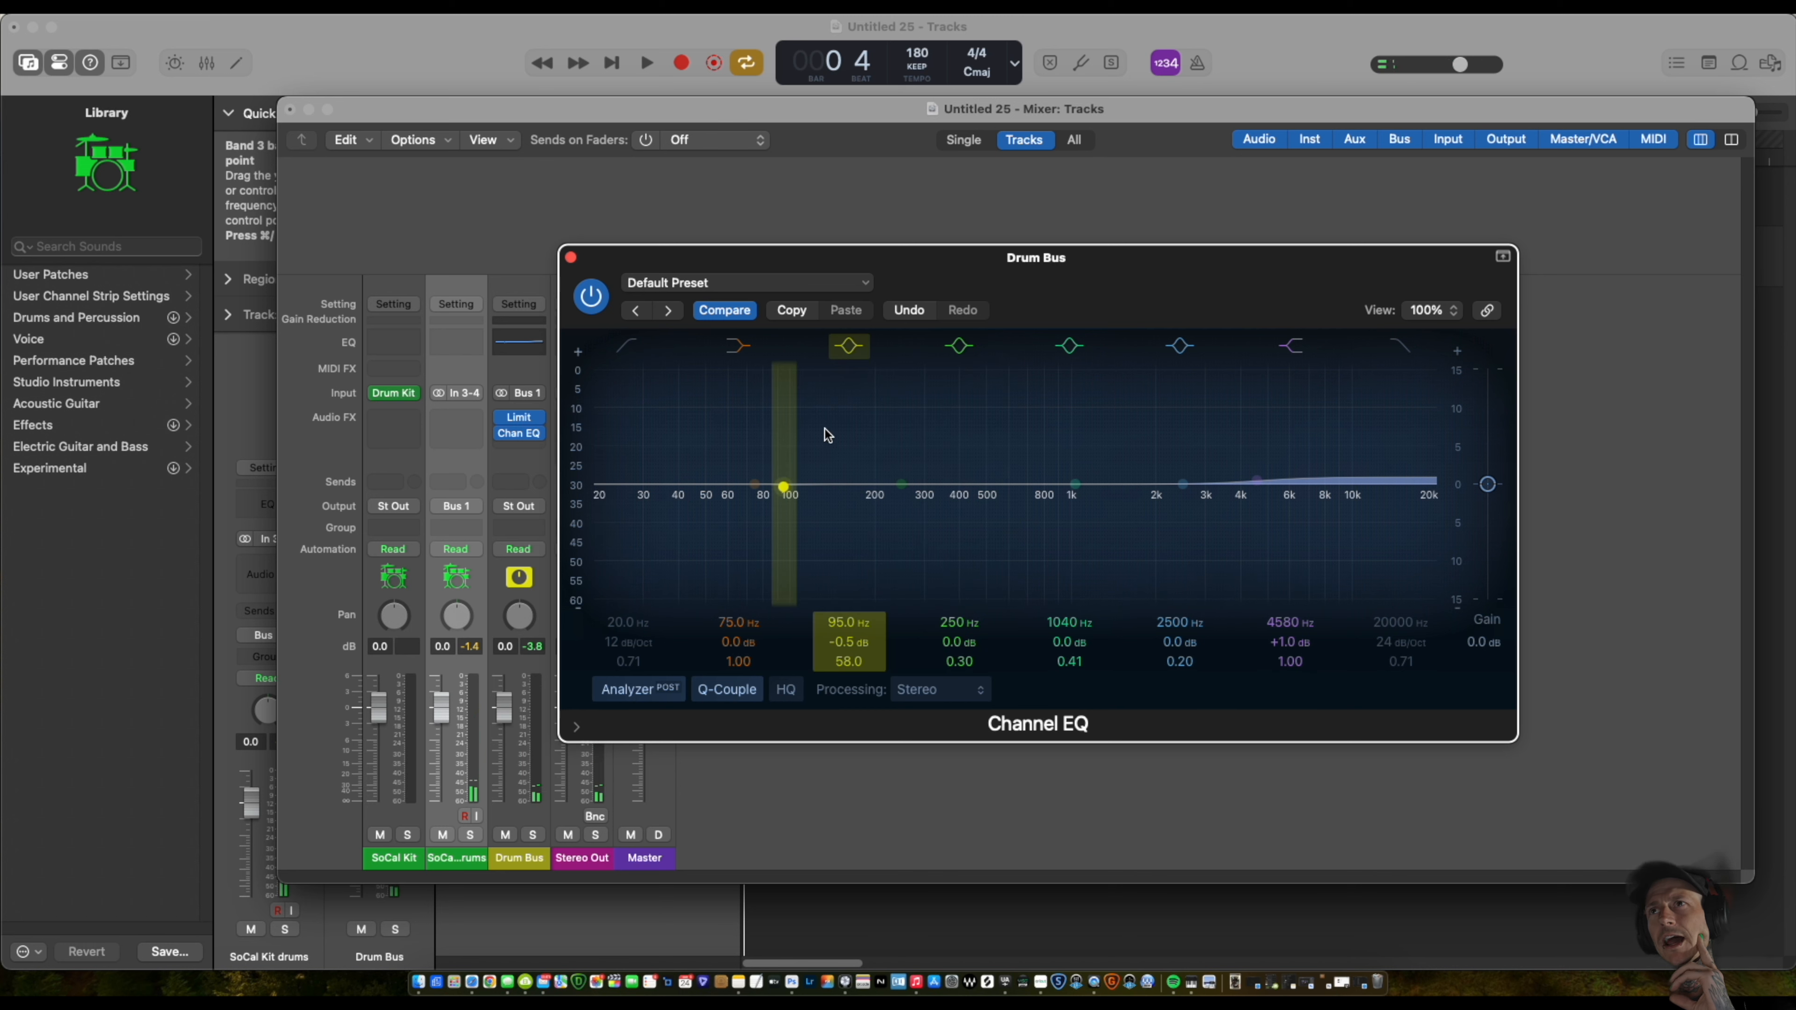
Narrow the 250 Hz band to a Q of 22.0, boost it to +19.9 dB, and sweep it down to 181 Hz during playback.
scroll(899, 485, "up", 8)
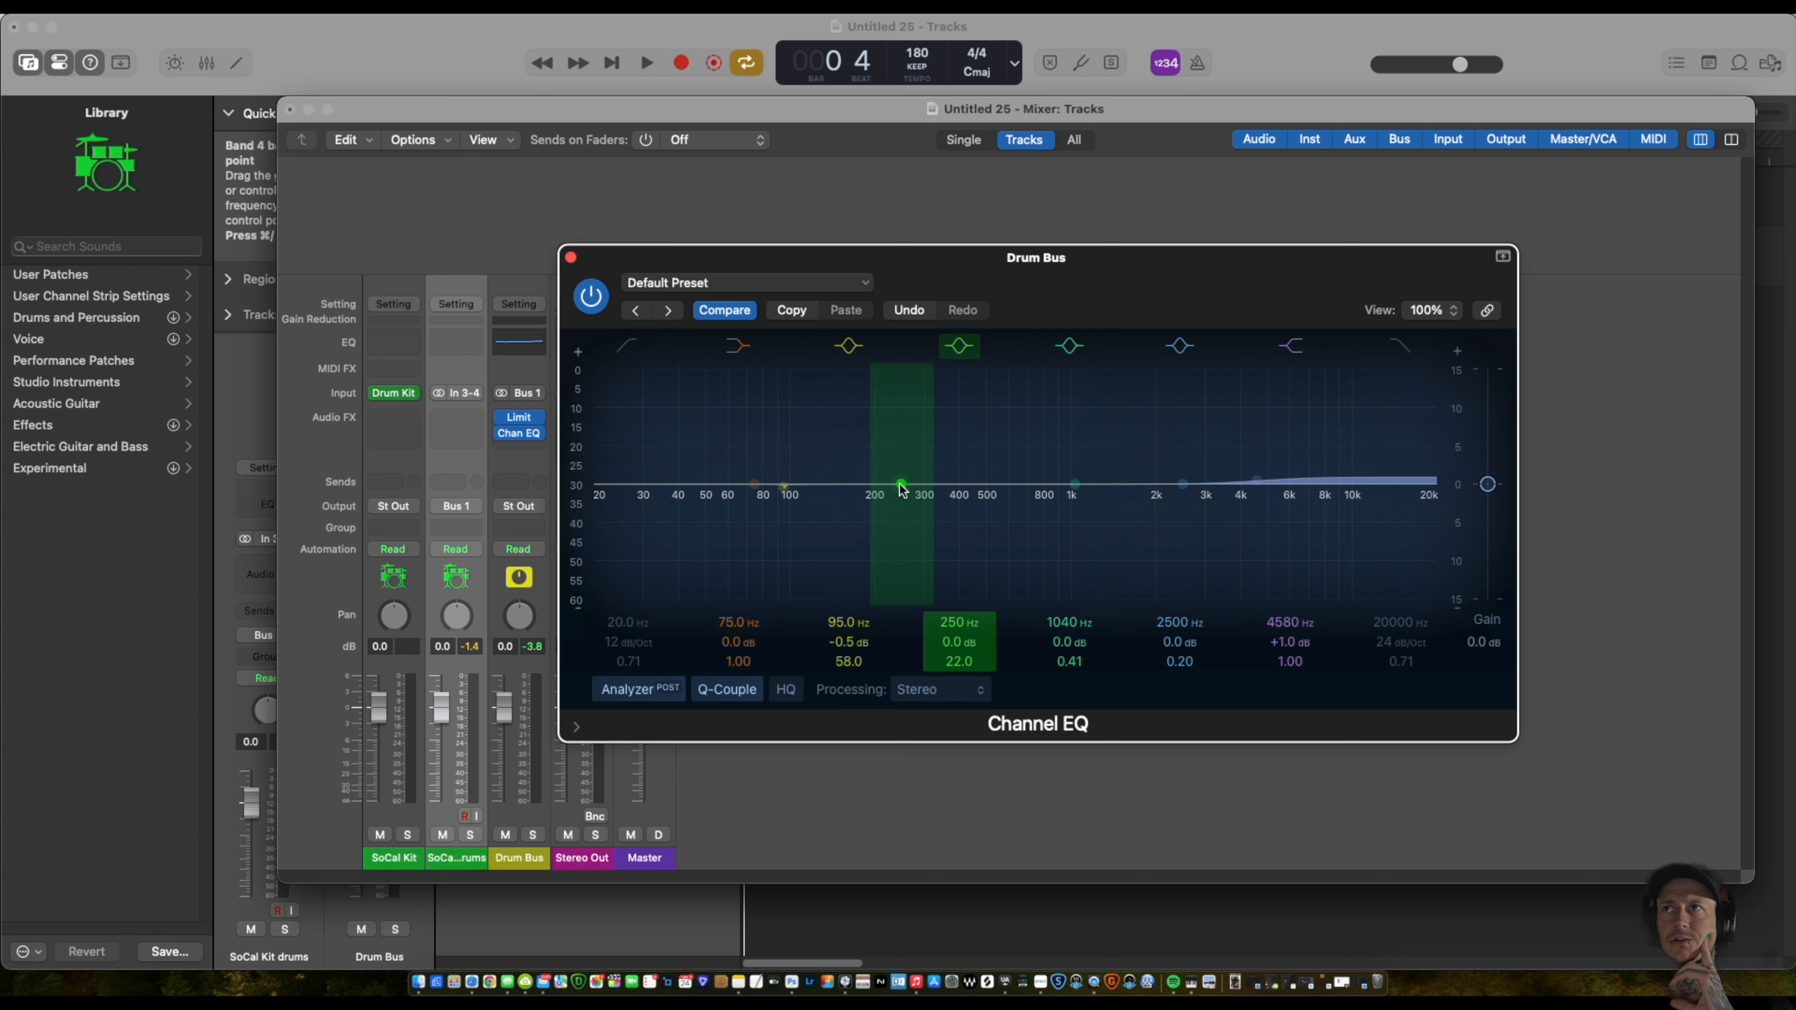
key("space")
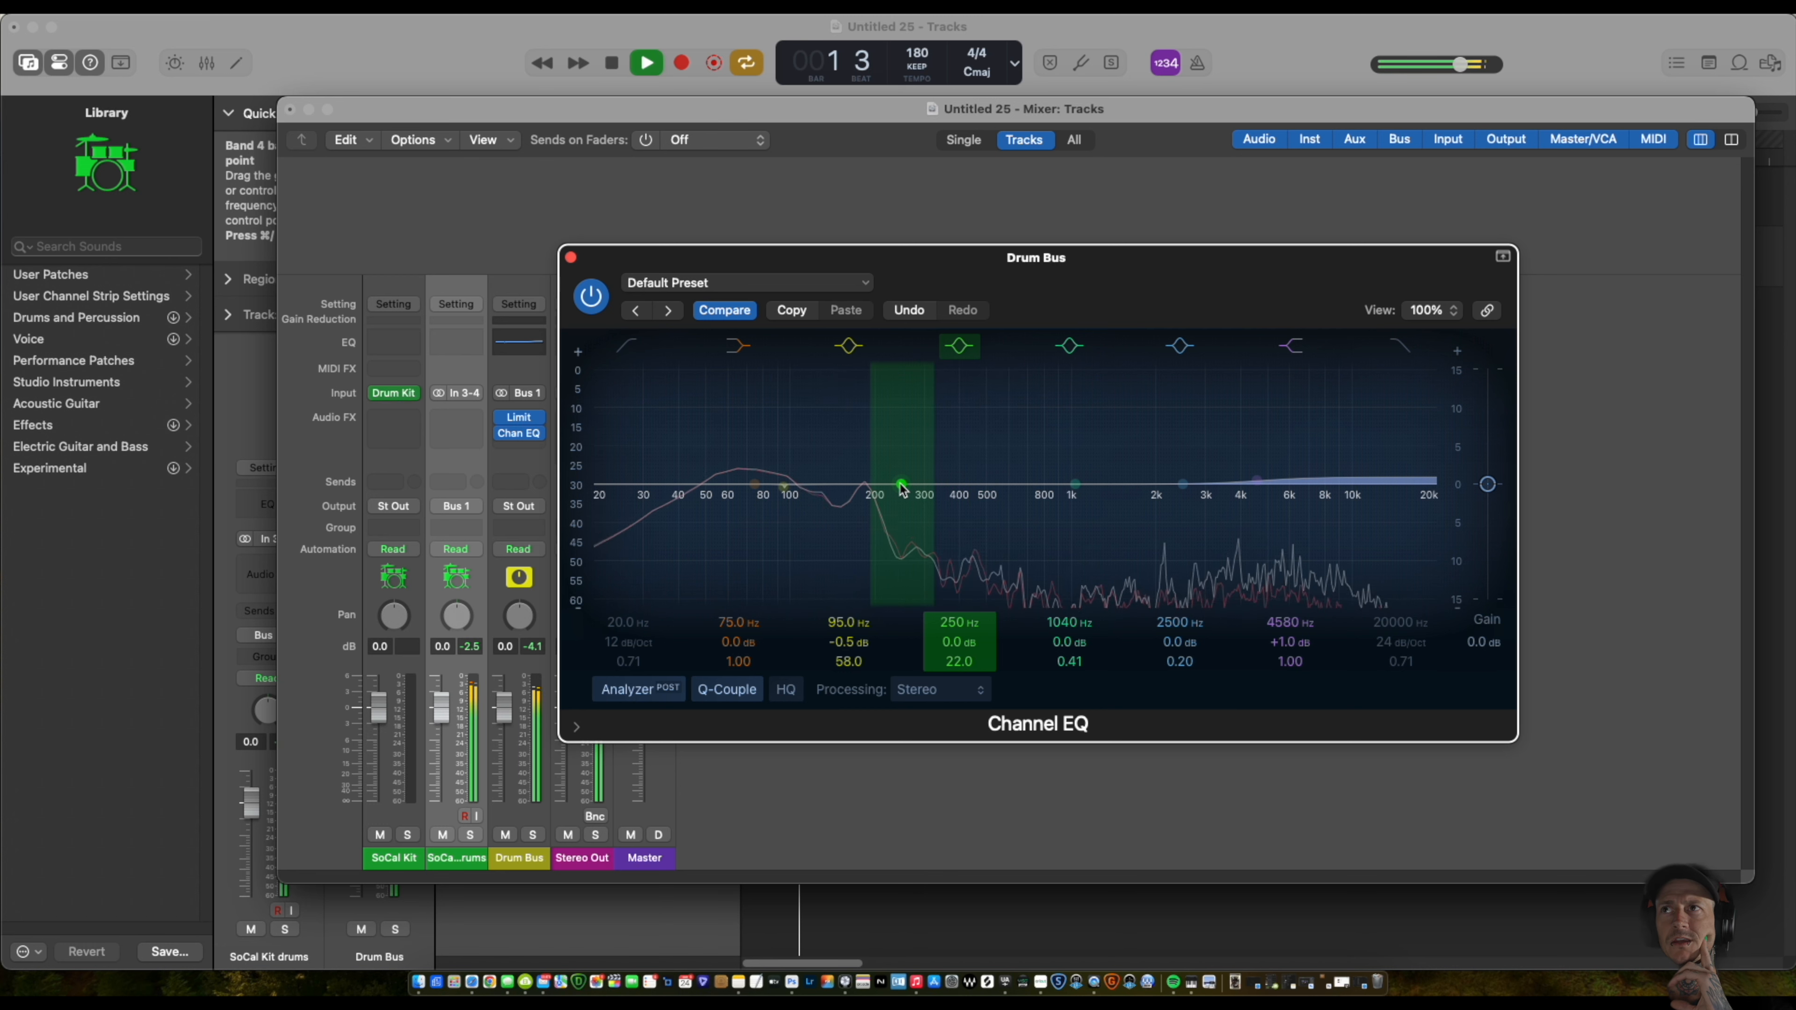
left_click_drag(959, 641, 959, 596)
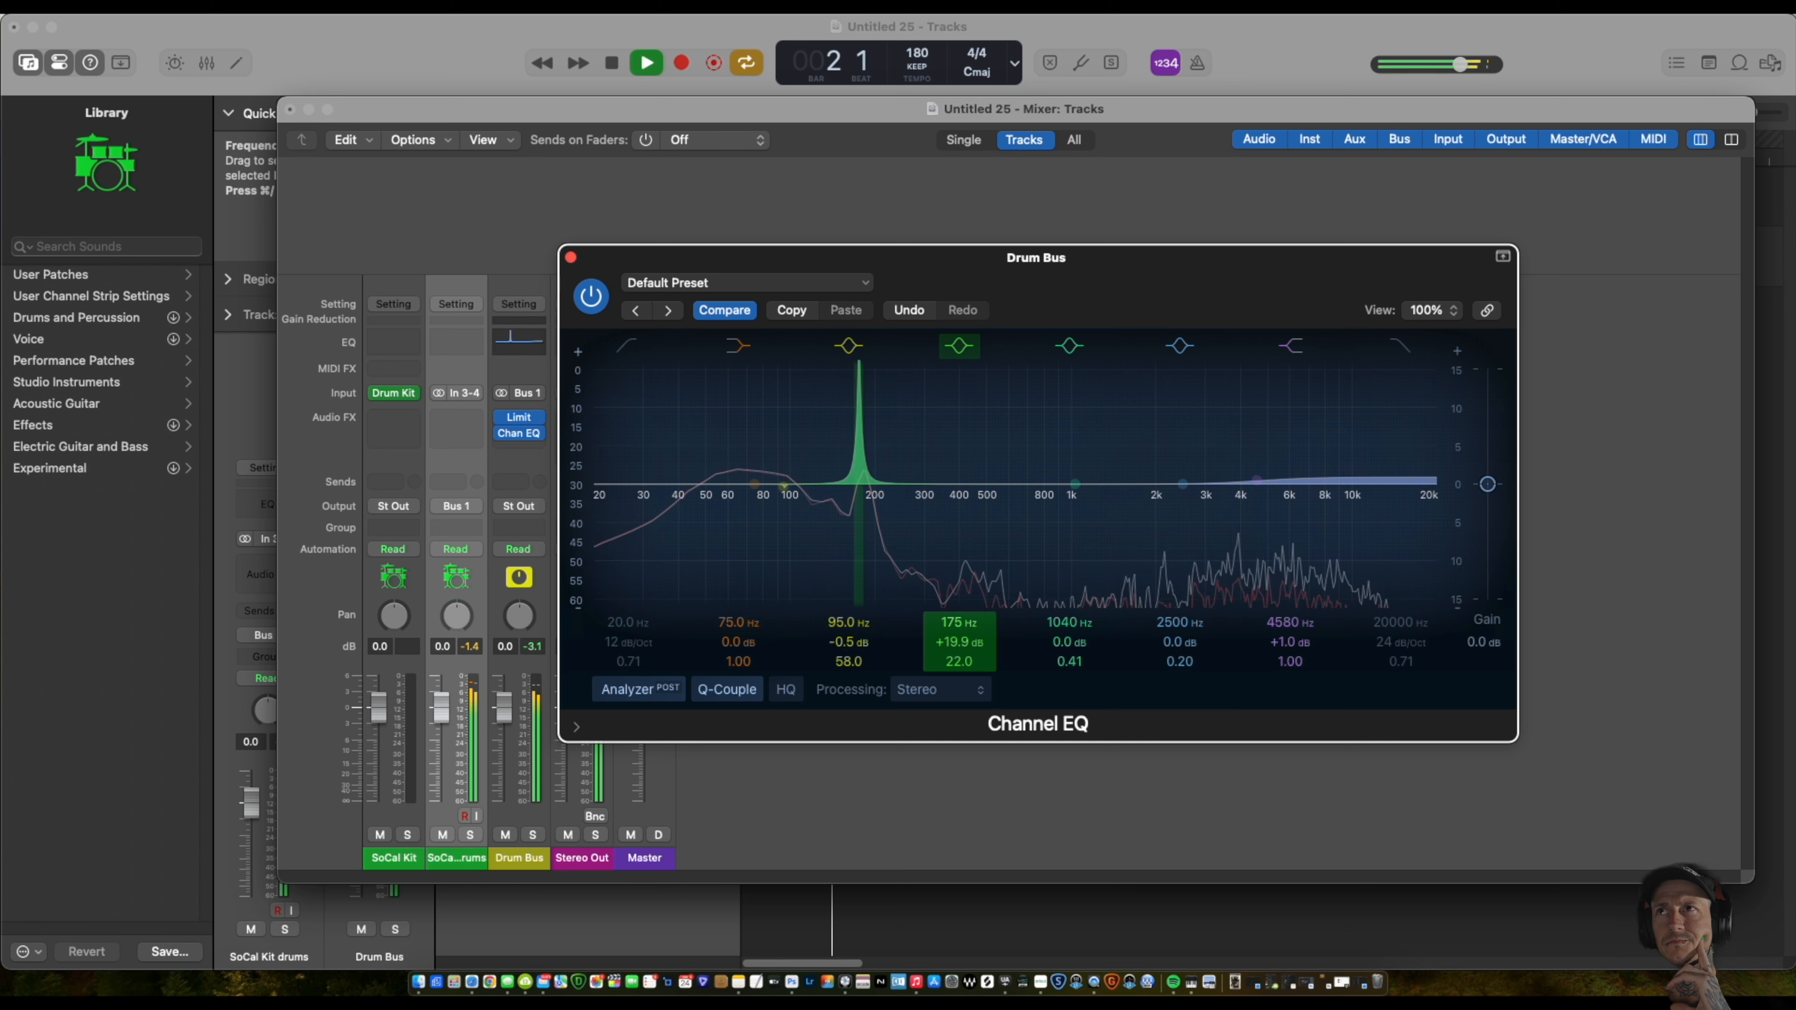
left_click_drag(959, 596, 959, 594)
key("space")
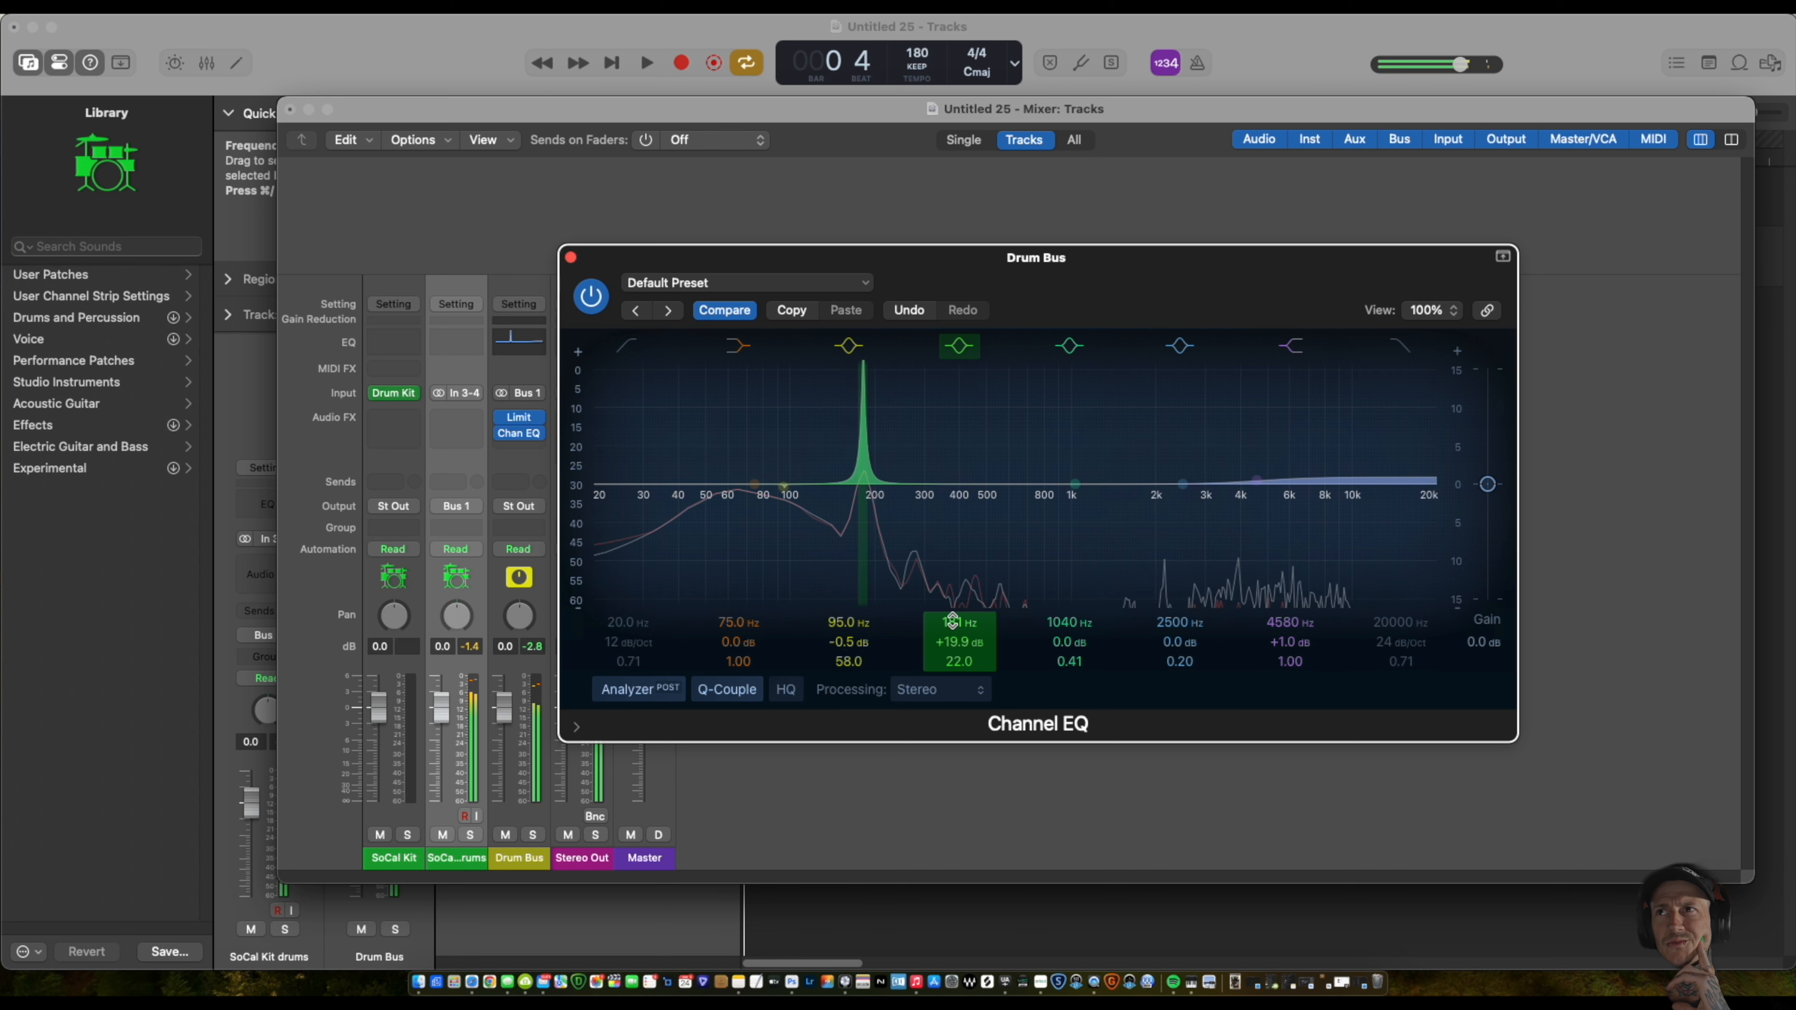
Lower the 181 Hz band's gain to -0.5 dB and compare the band switched off and on during playback.
mouse_move(959, 642)
left_mouse_down()
mouse_move(958, 669)
mouse_move(955, 651)
left_mouse_up()
key("space")
mouse_move(959, 642)
left_mouse_down()
mouse_move(959, 679)
mouse_move(958, 655)
left_mouse_up()
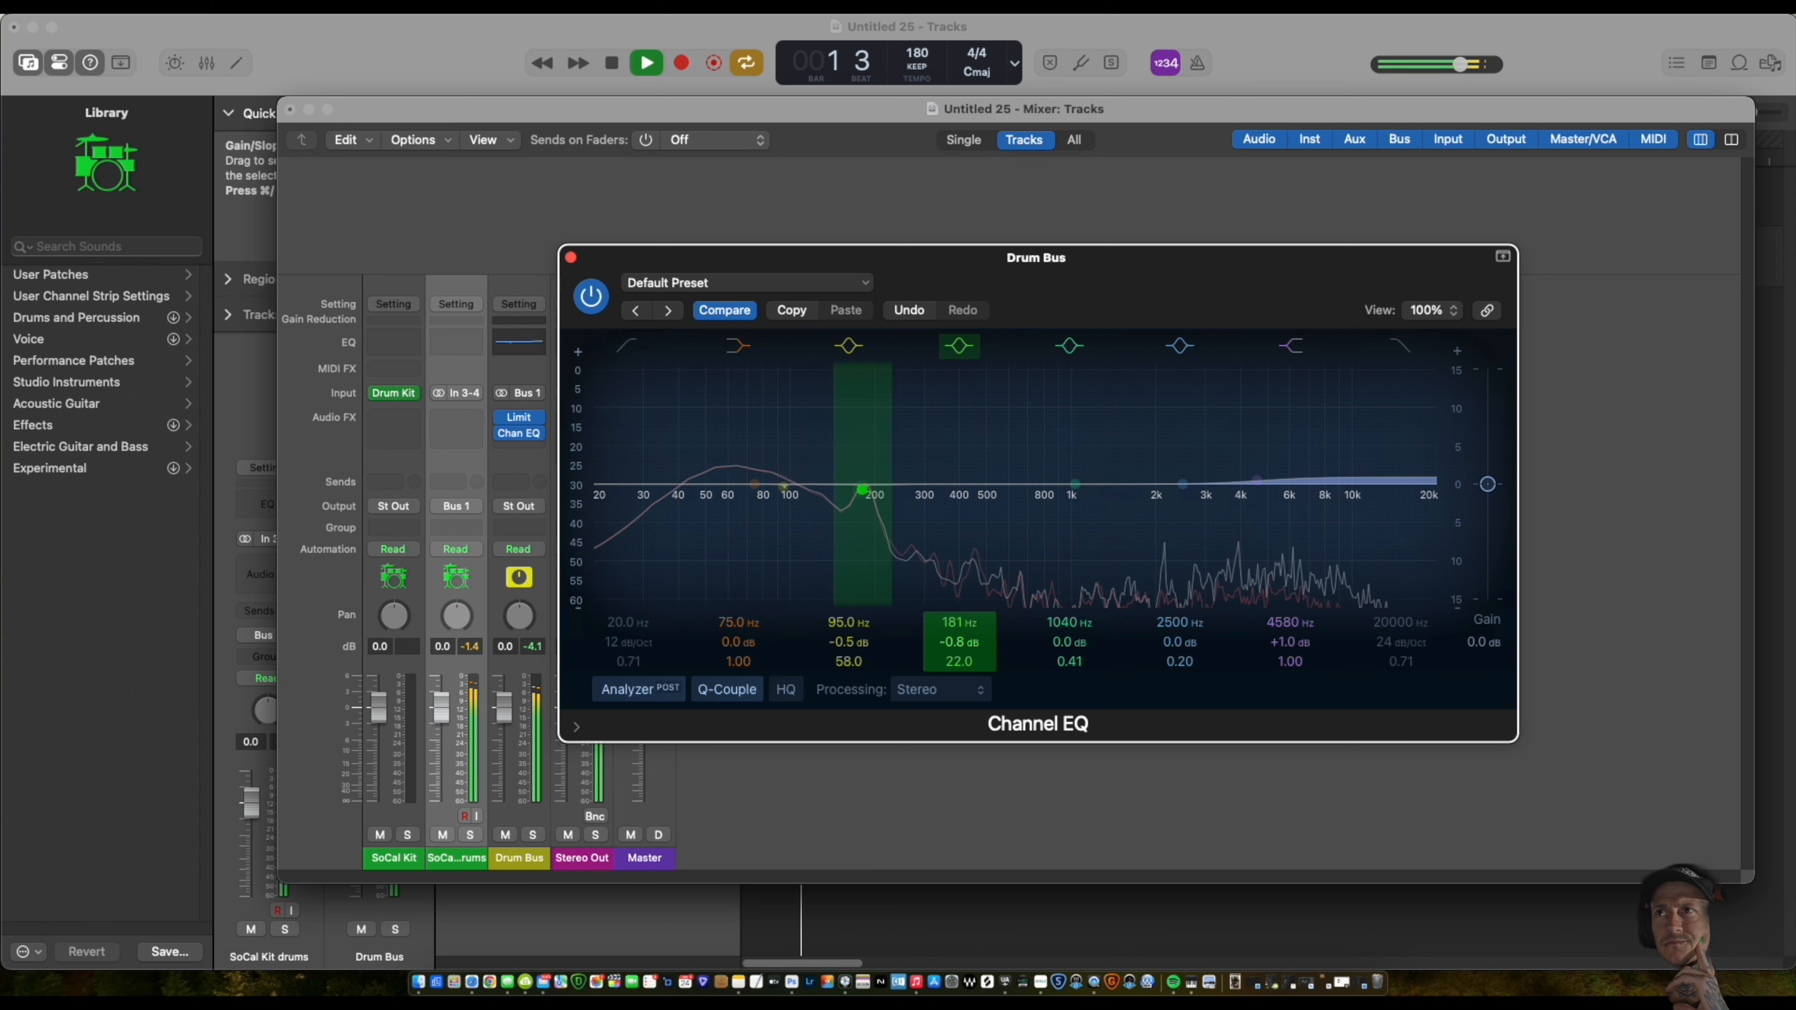
left_click(959, 346)
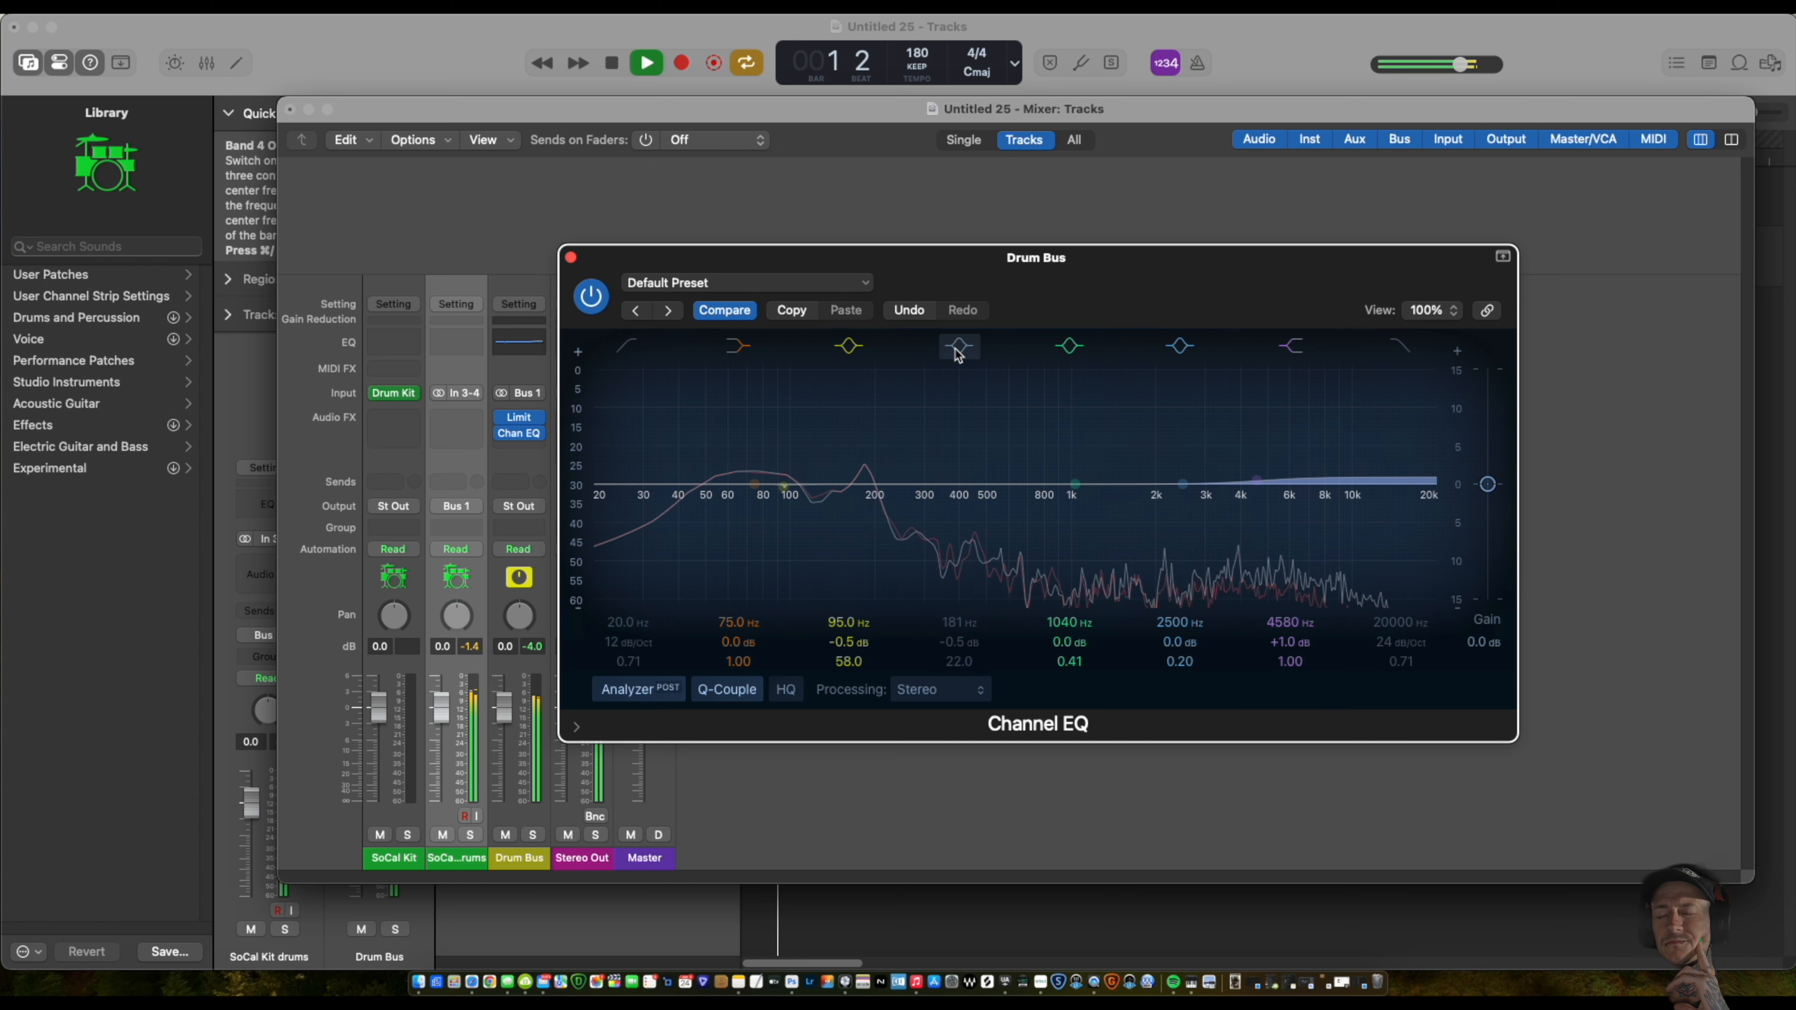
left_click(957, 348)
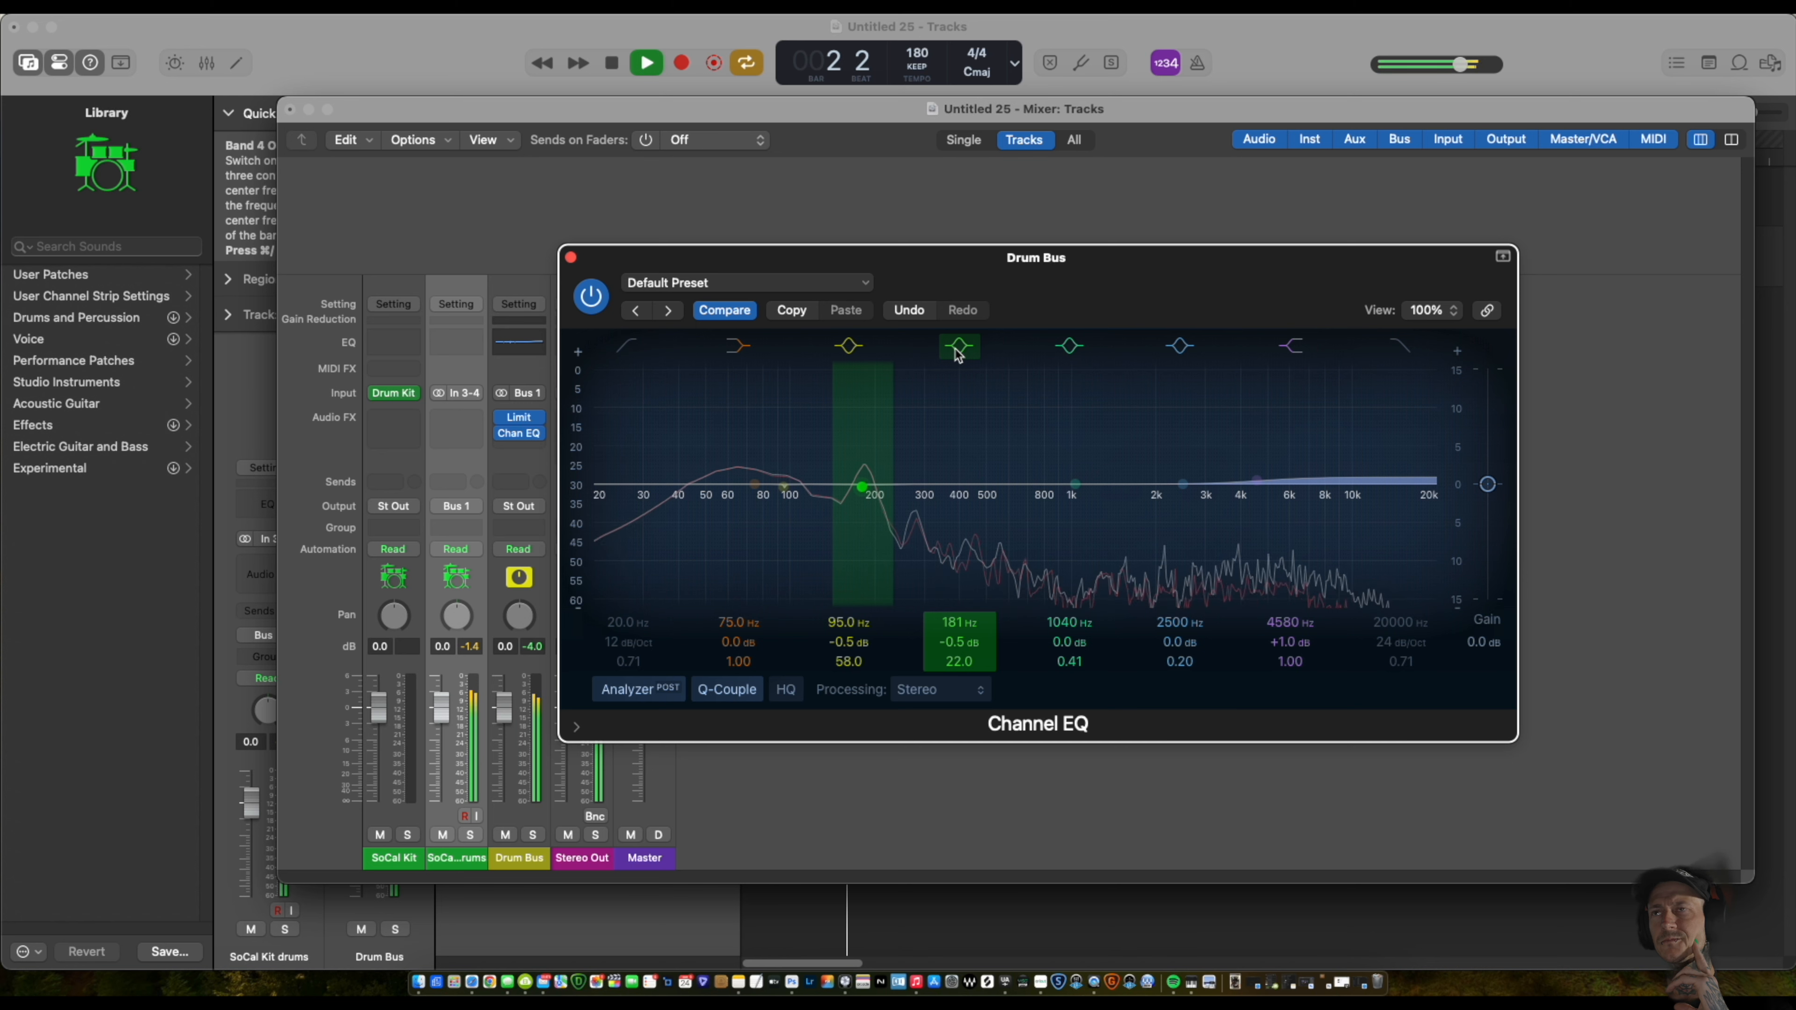
key("space")
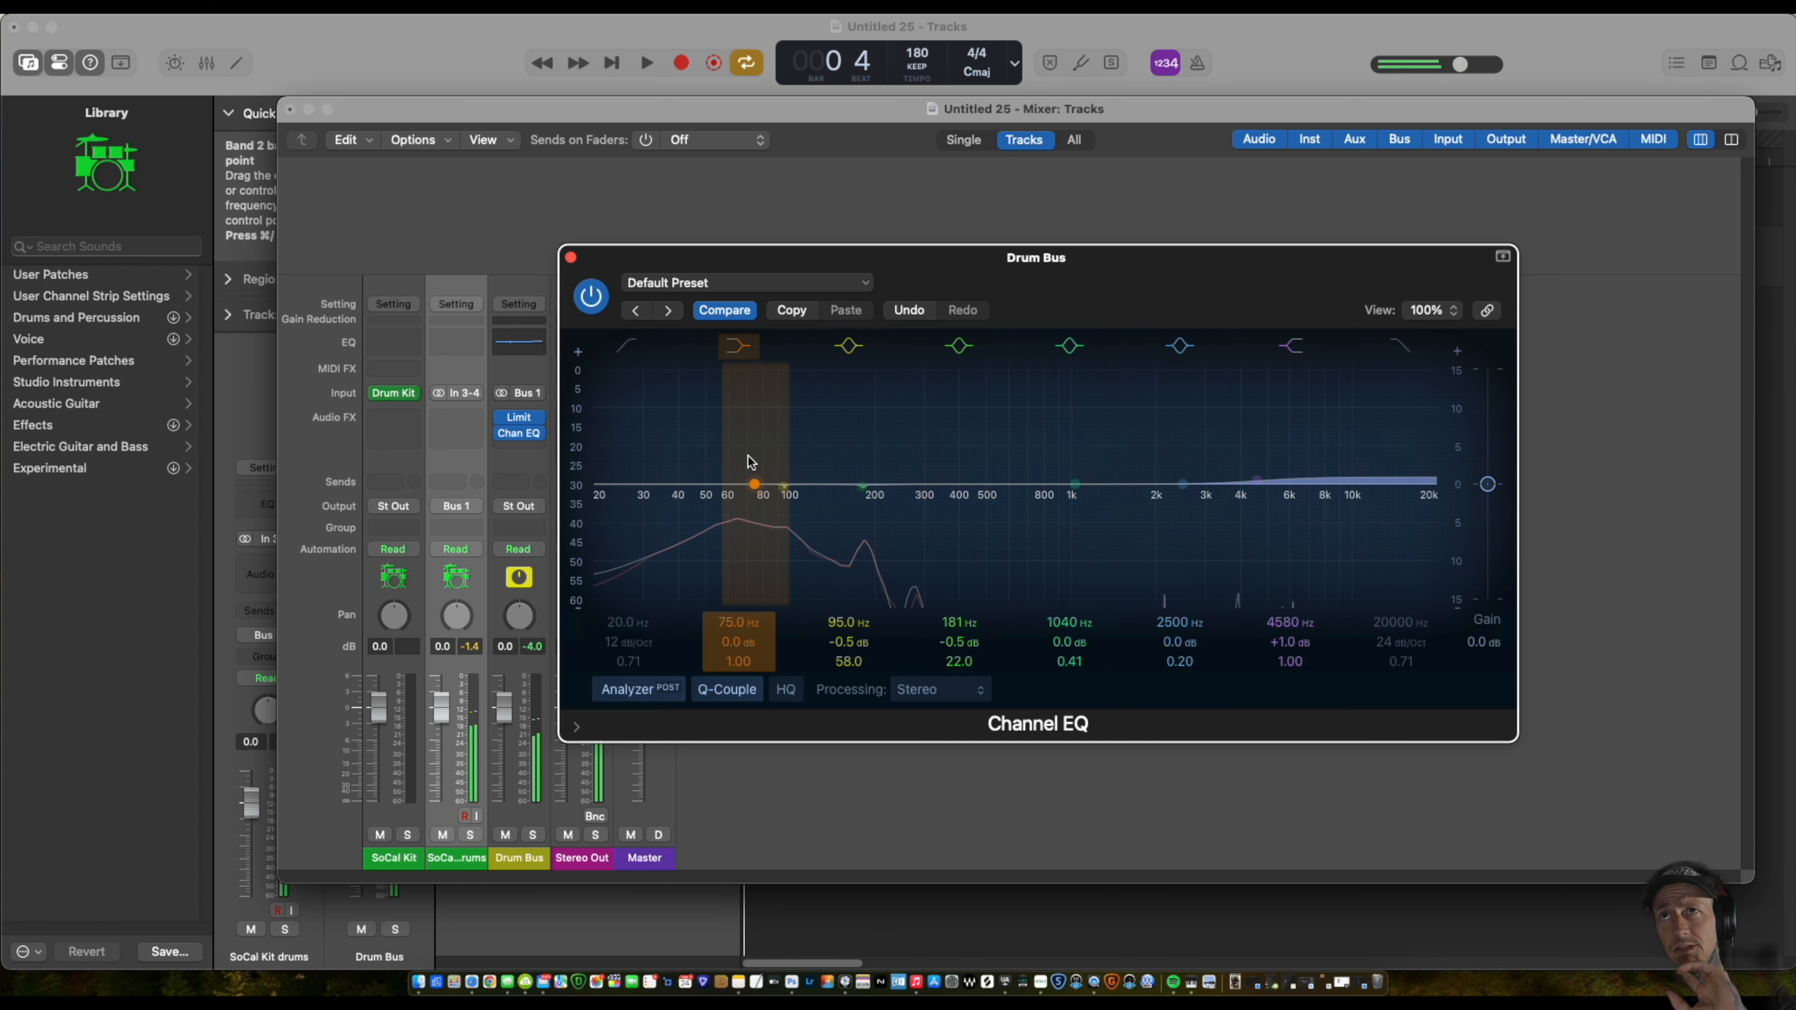
Try the low-cut band at 20 Hz with a 48 dB/oct slope and a Q of 0.64 during playback, and switch it off.
left_click(625, 346)
left_click_drag(602, 516, 594, 509)
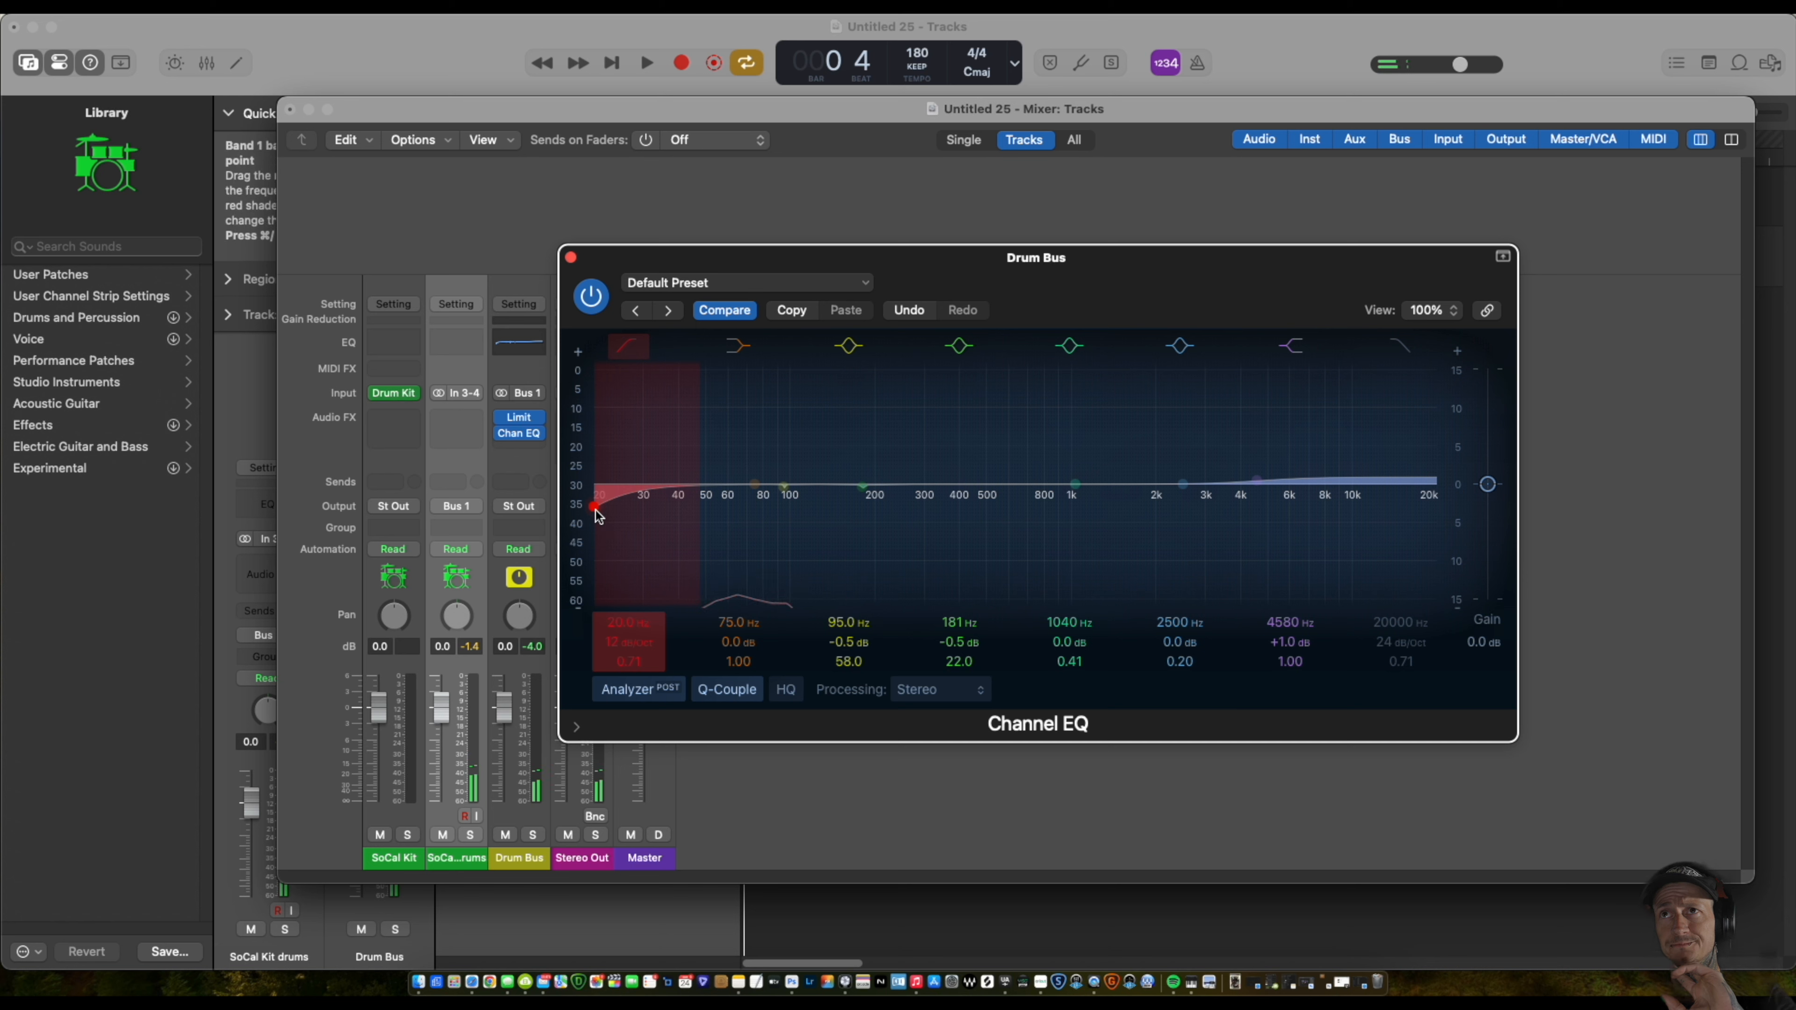
key("space")
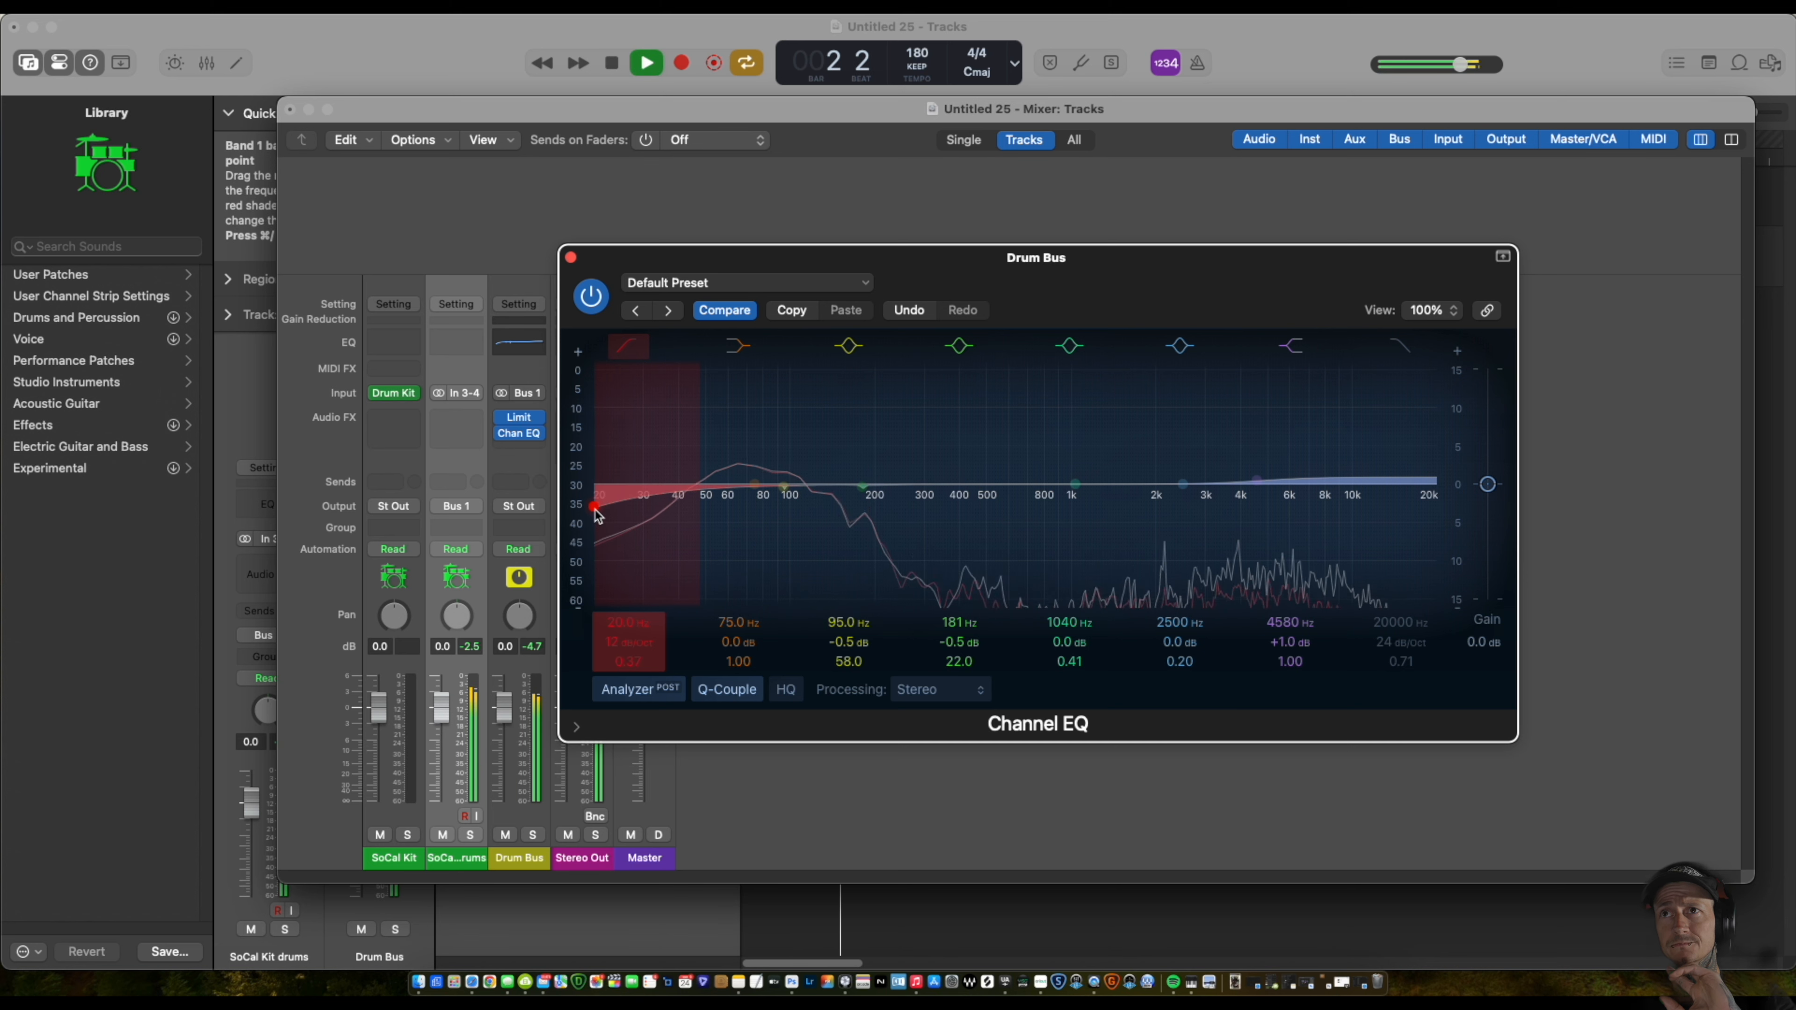
left_click_drag(617, 642, 625, 620)
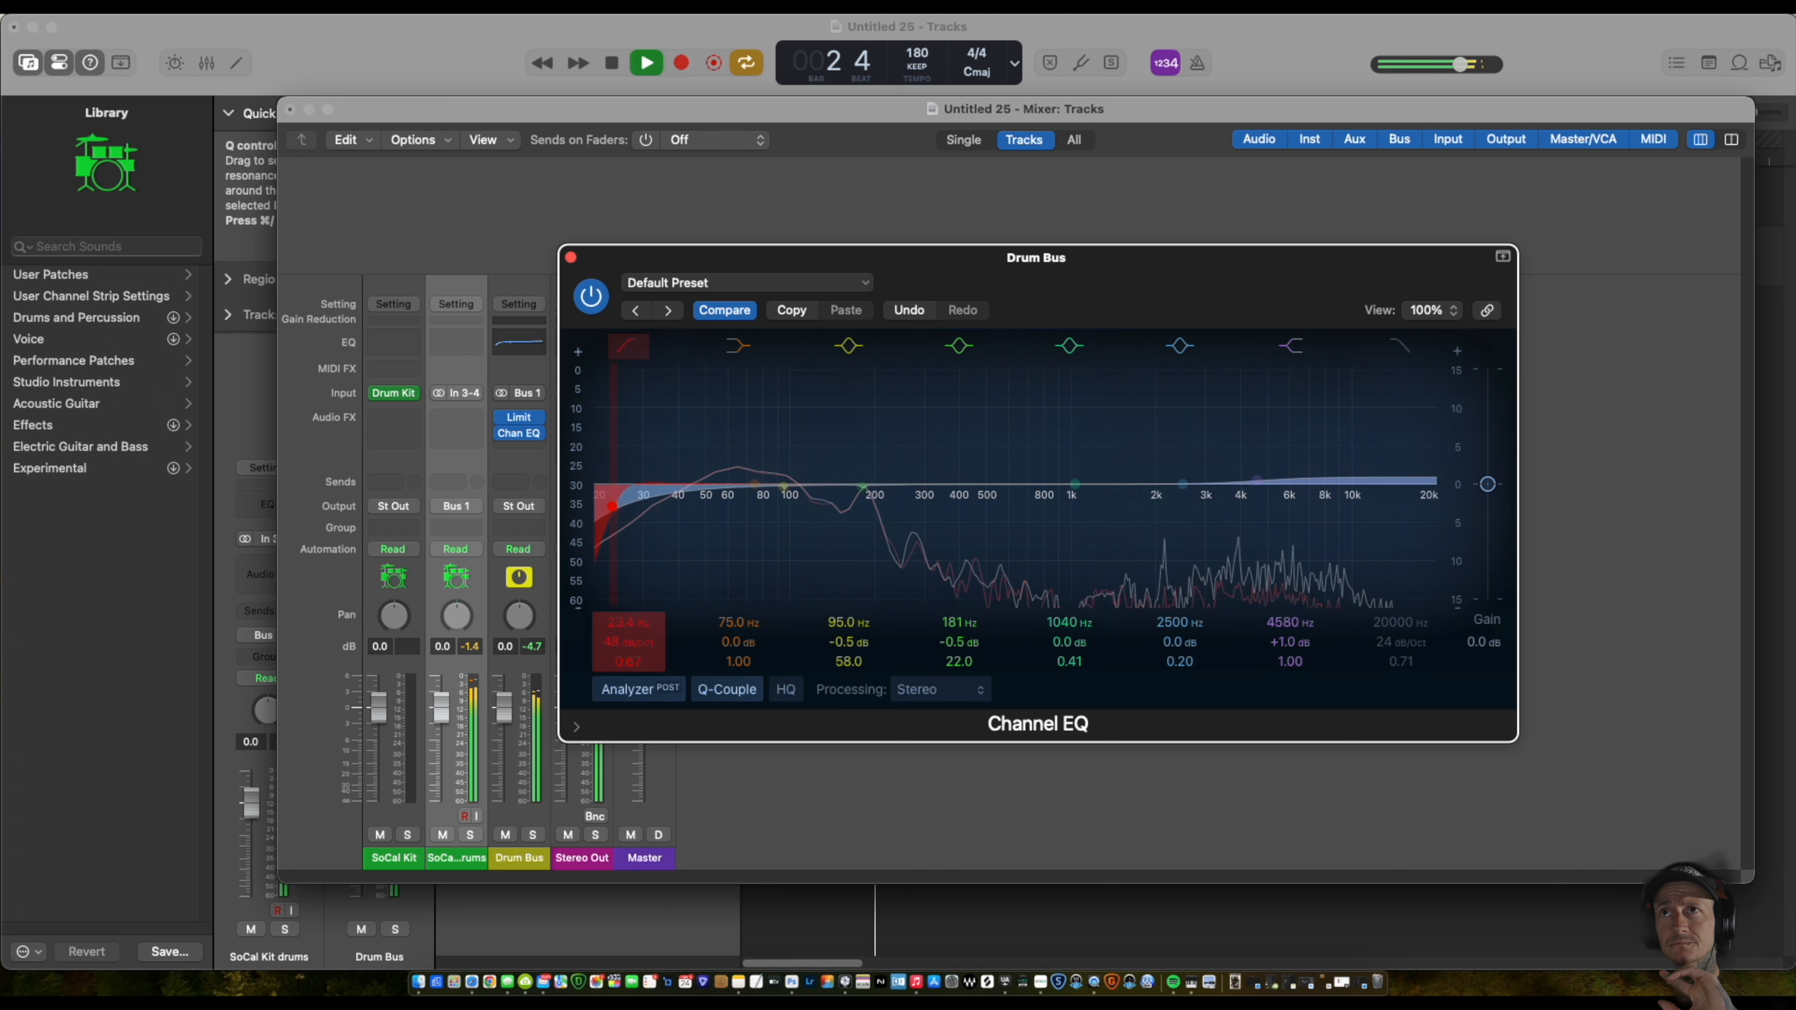
left_click_drag(626, 663, 625, 638)
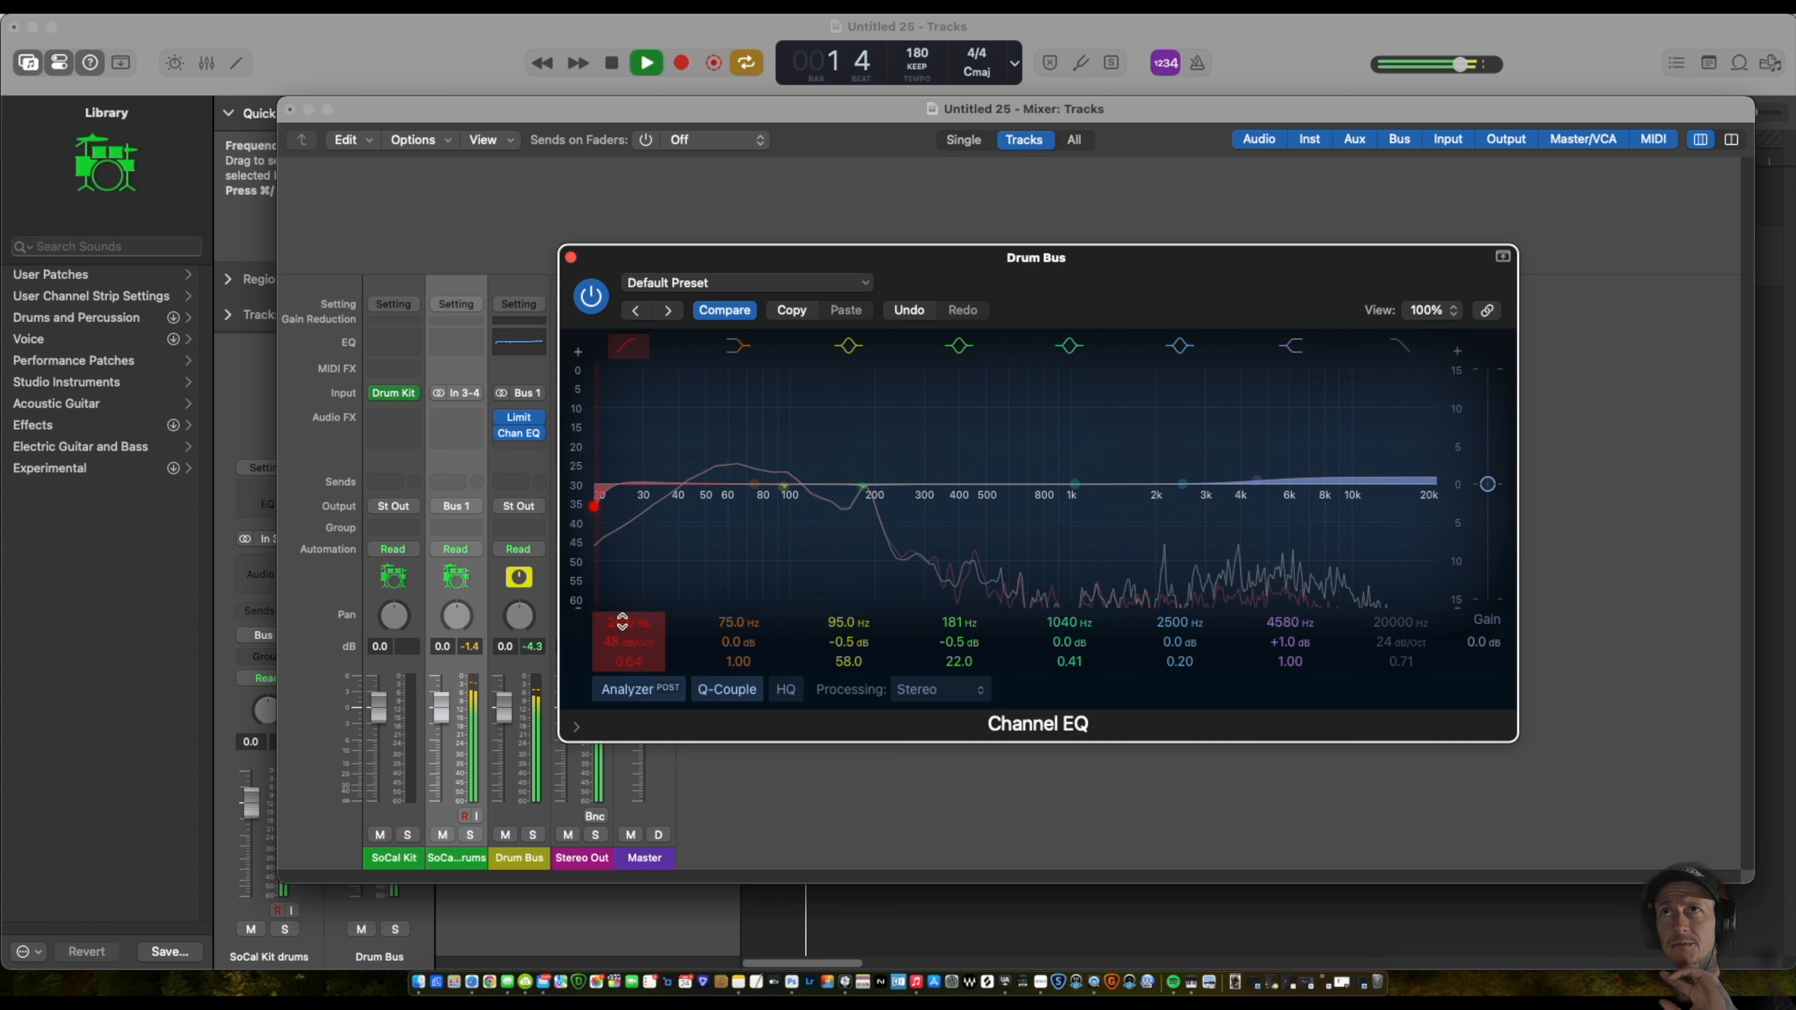
left_click(630, 348)
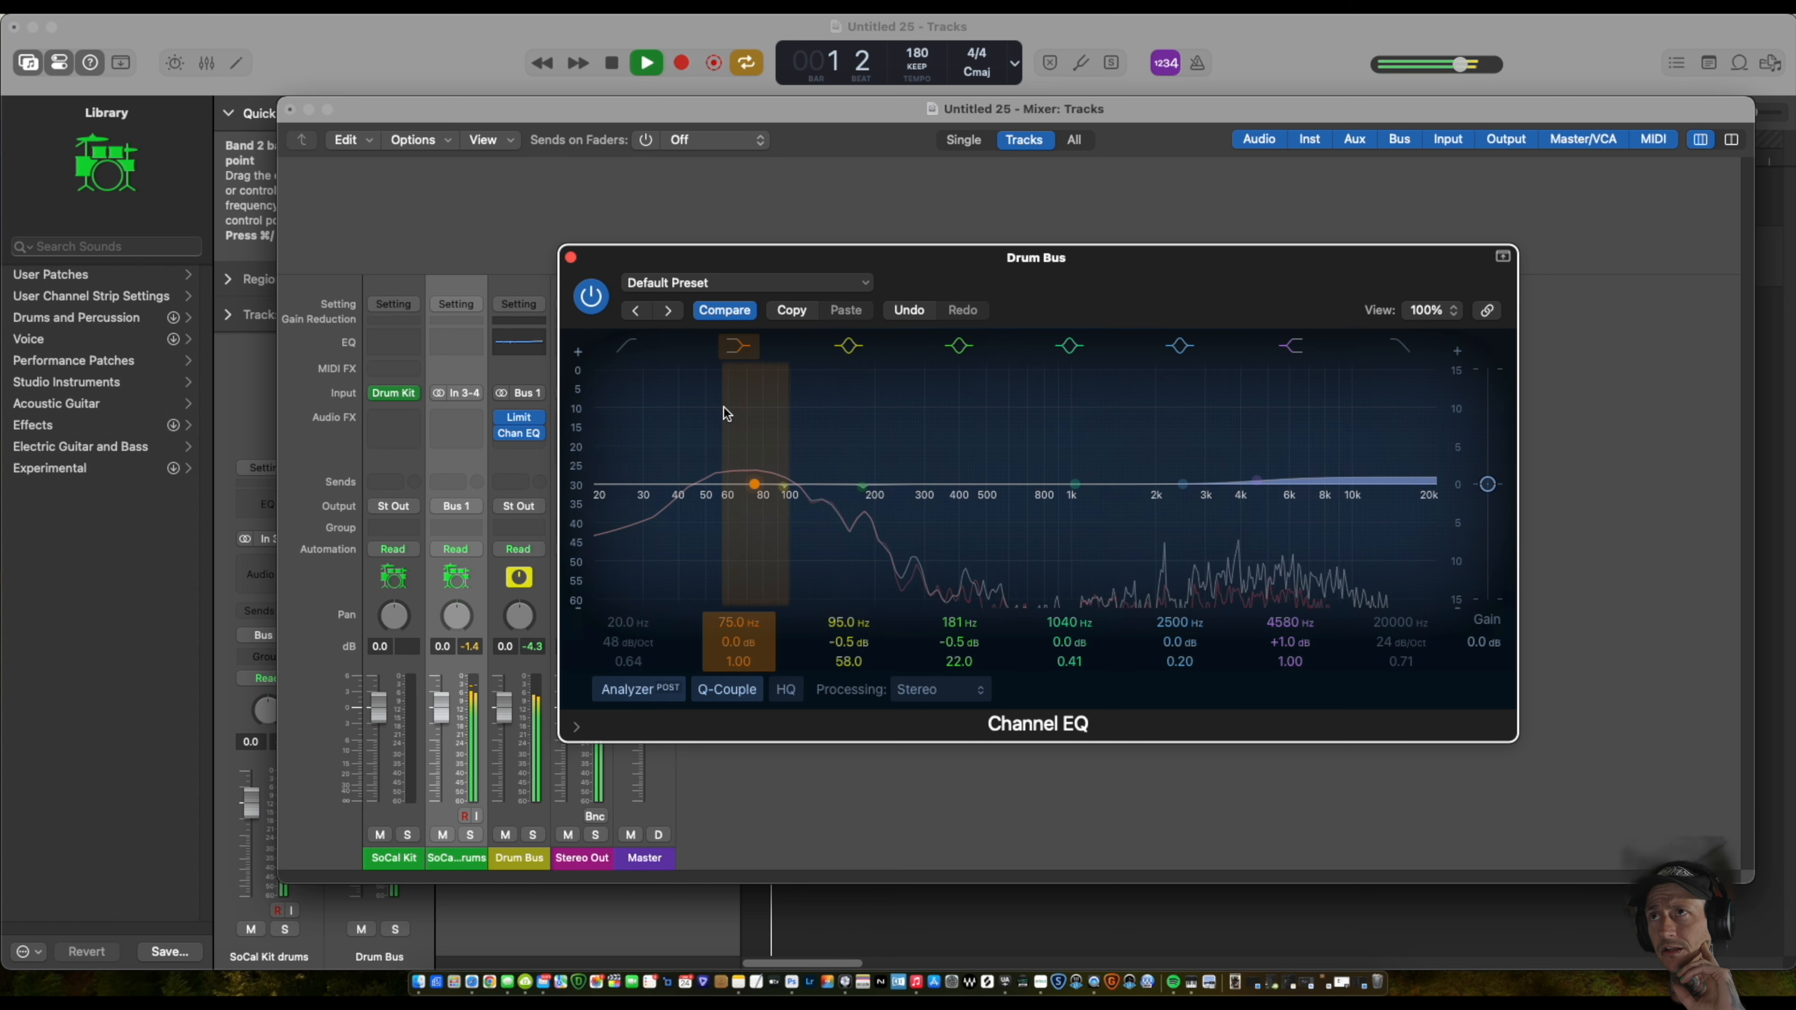
Sweep the 1040 Hz band, boosted to +15.9 dB with a Q of 7.30, to 1500 Hz during playback and compare it off and on.
left_click_drag(1075, 484, 1163, 341)
scroll(1157, 429, "up", 10)
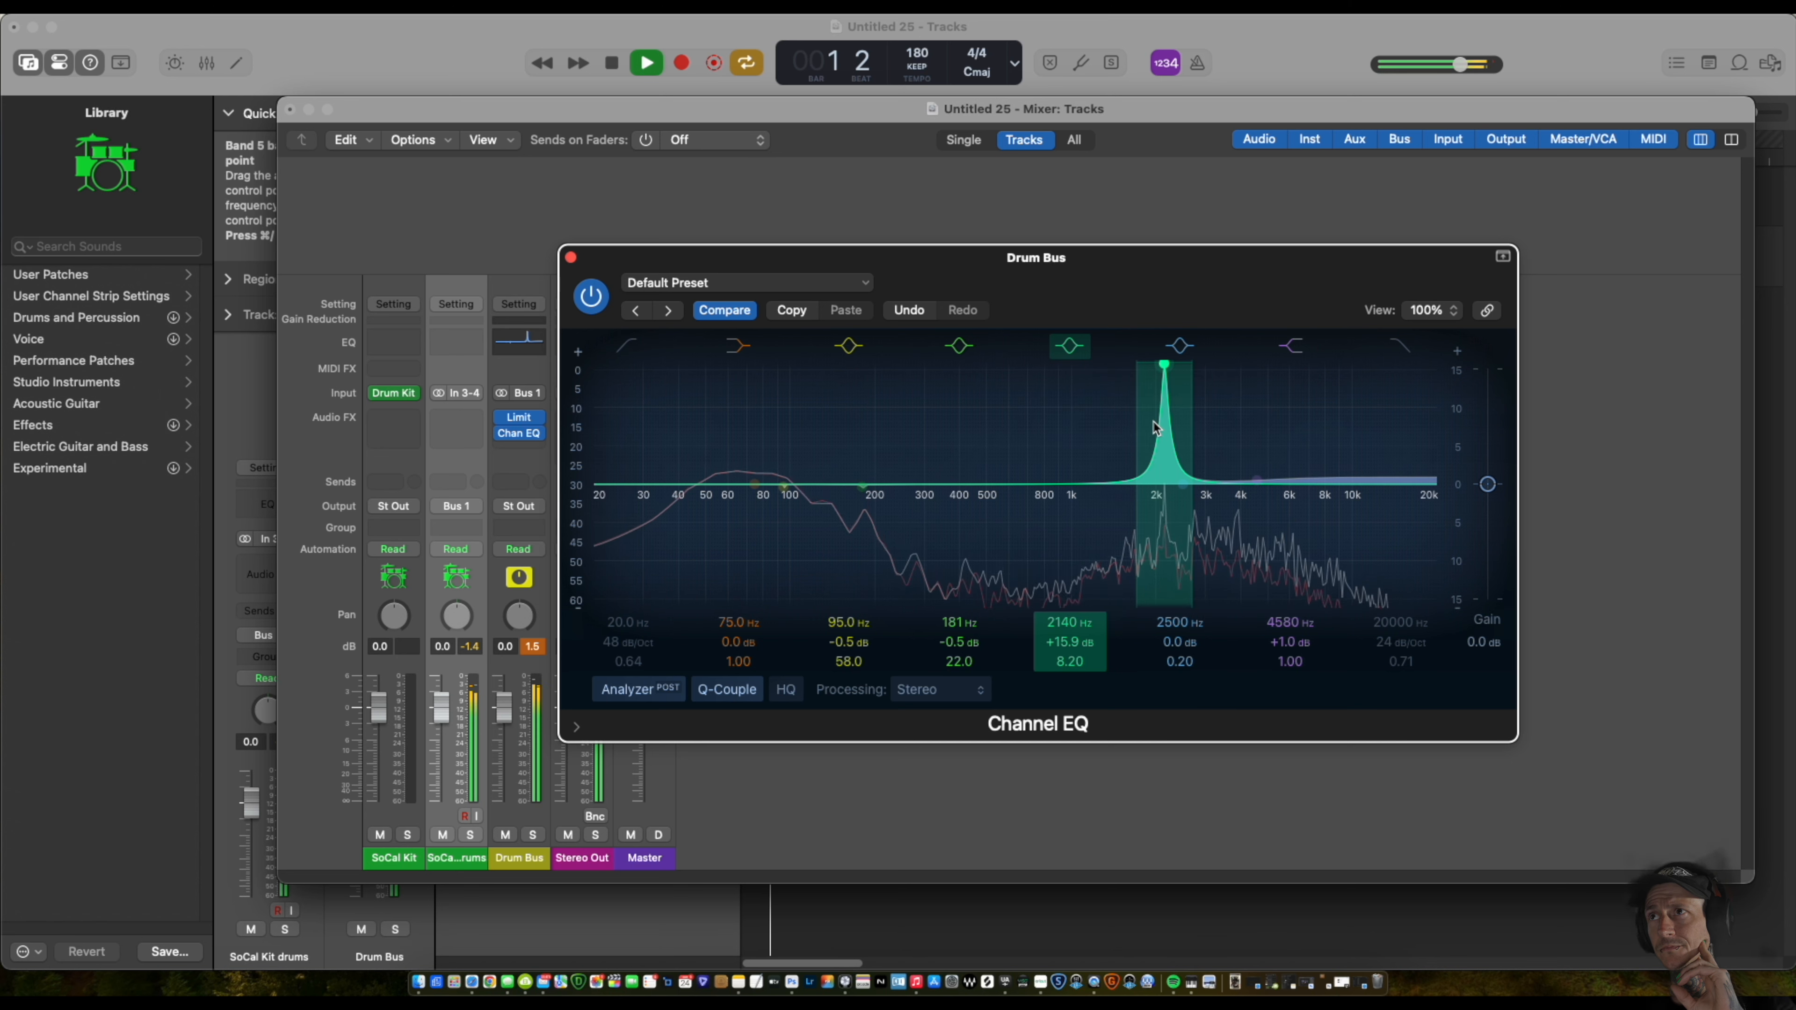
left_click_drag(1069, 624, 1069, 660)
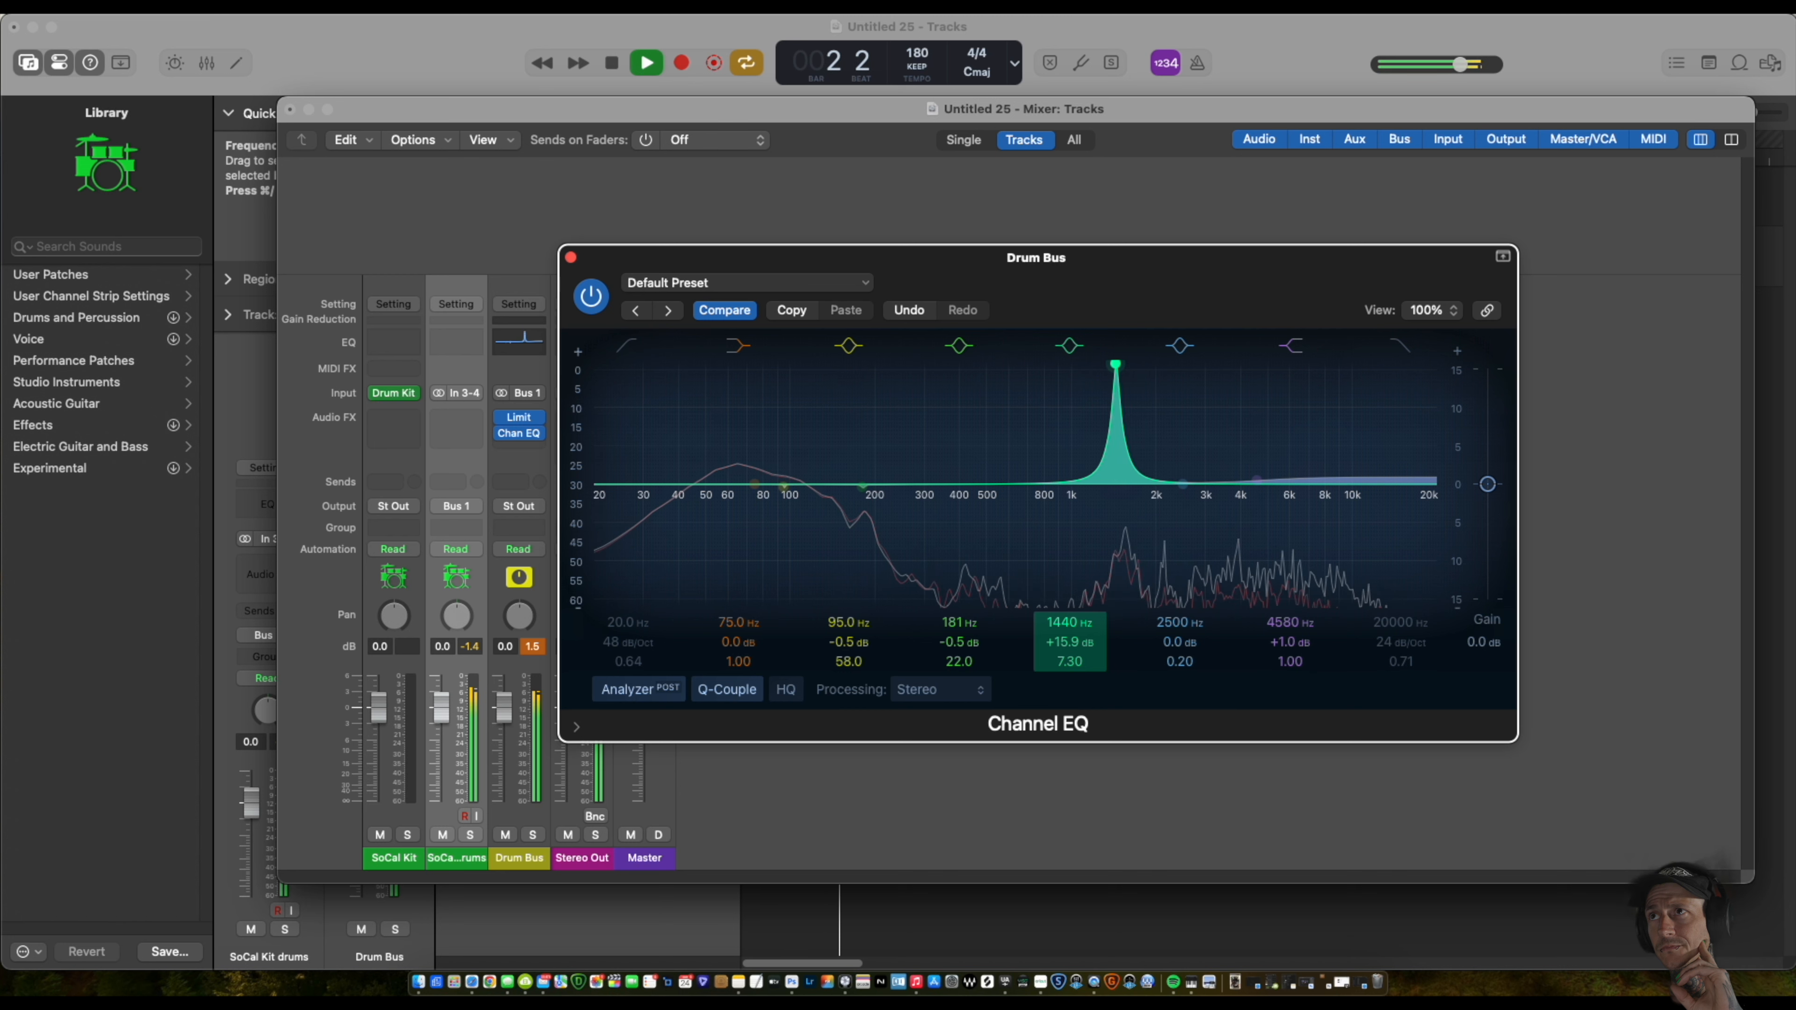
left_click_drag(1070, 623, 1070, 627)
left_click(1071, 350)
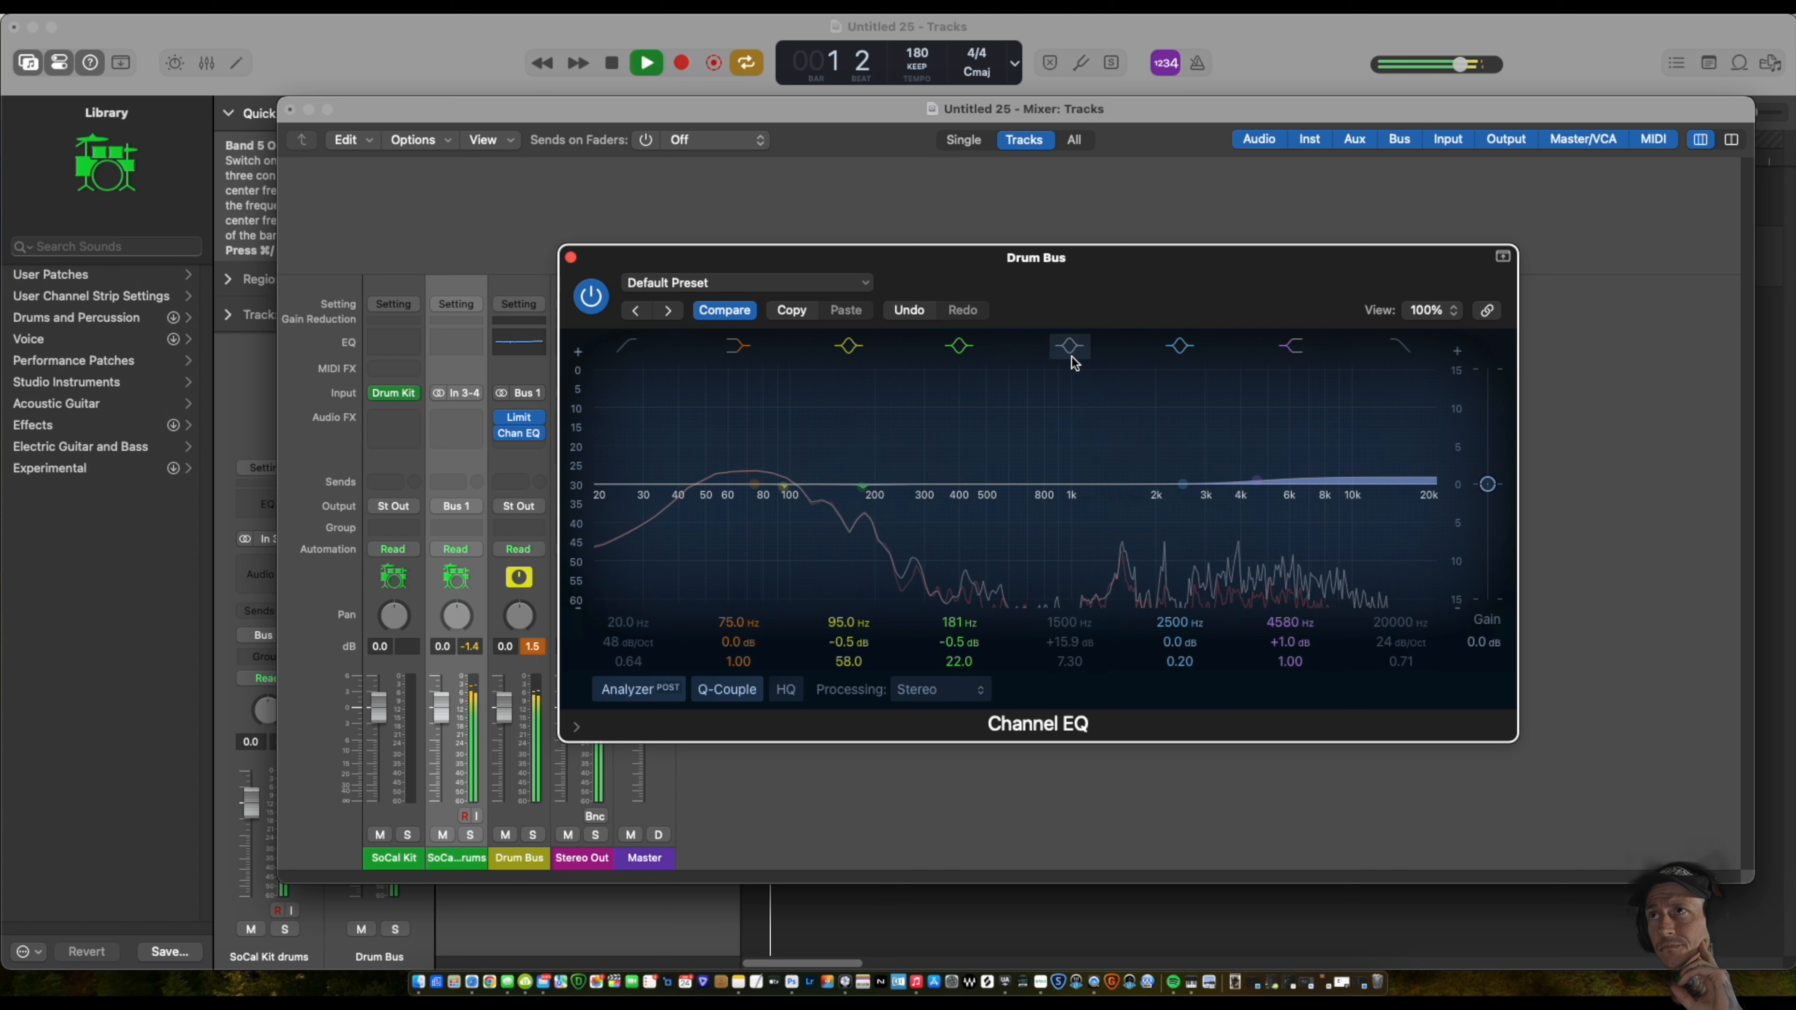
left_click(1072, 352)
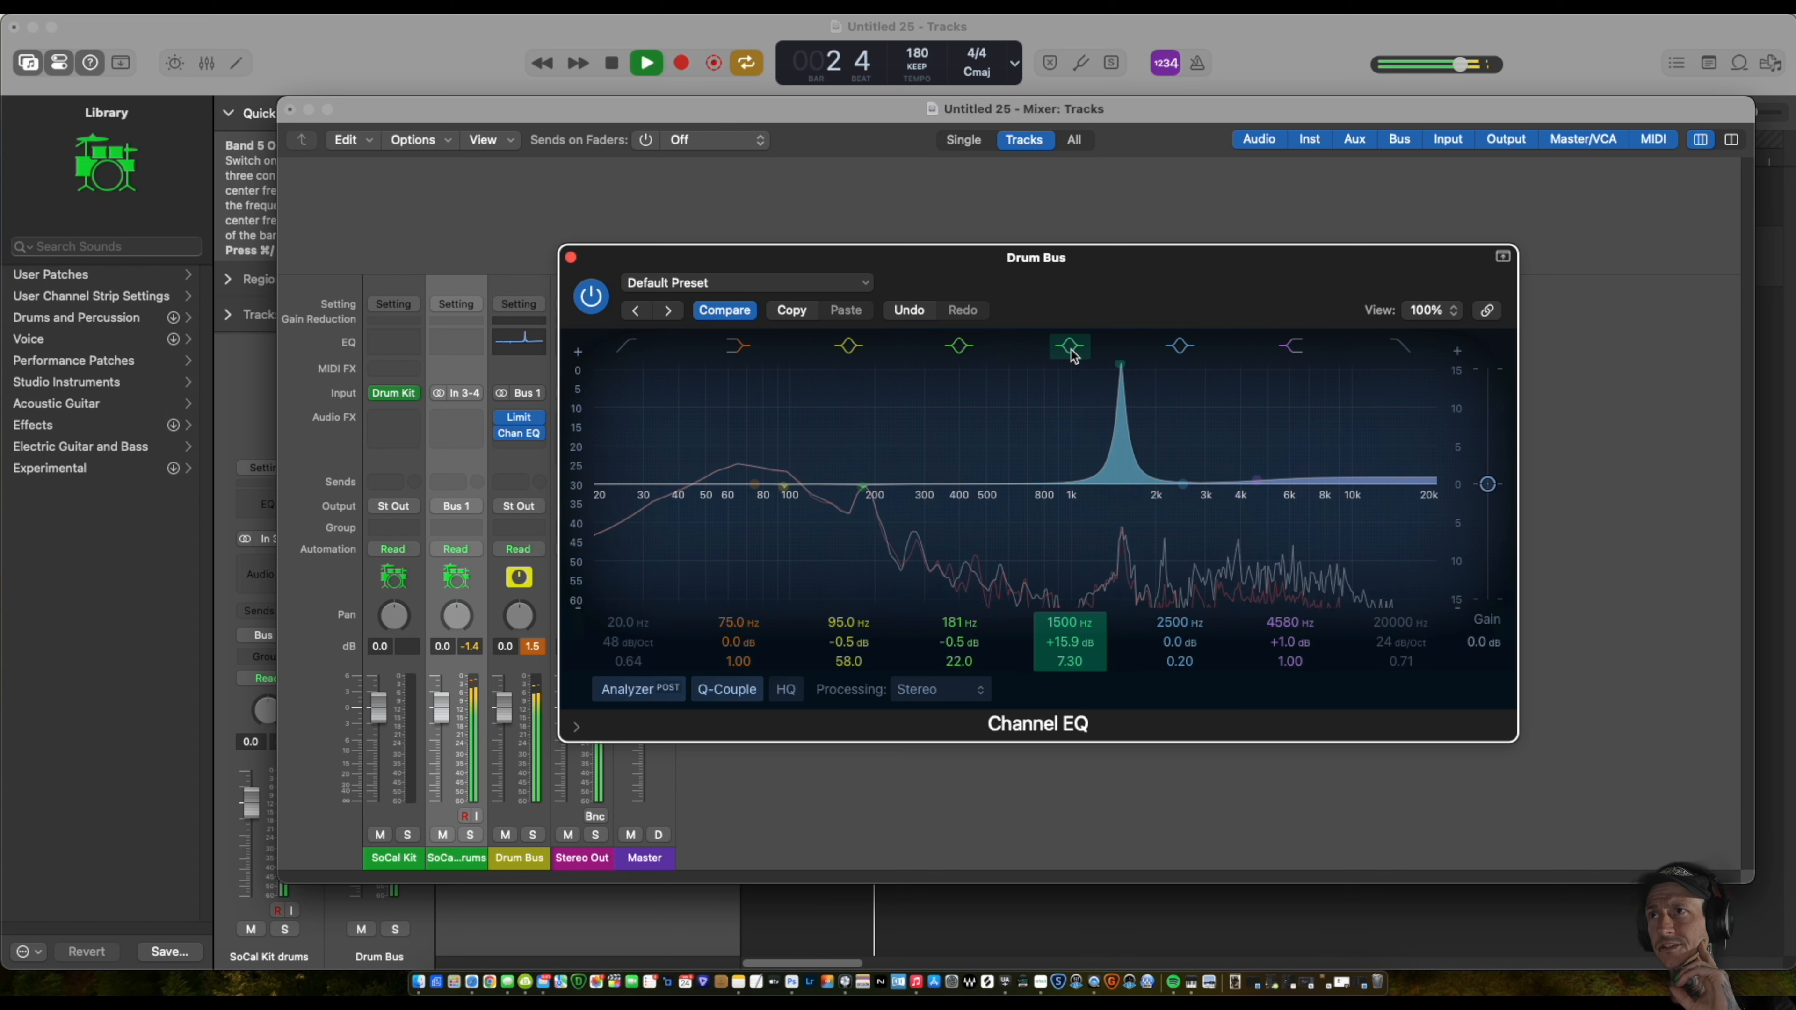
Lower the 1500 Hz band's gain to -0.5 dB and listen to the loop again.
left_click_drag(1120, 365, 1120, 486)
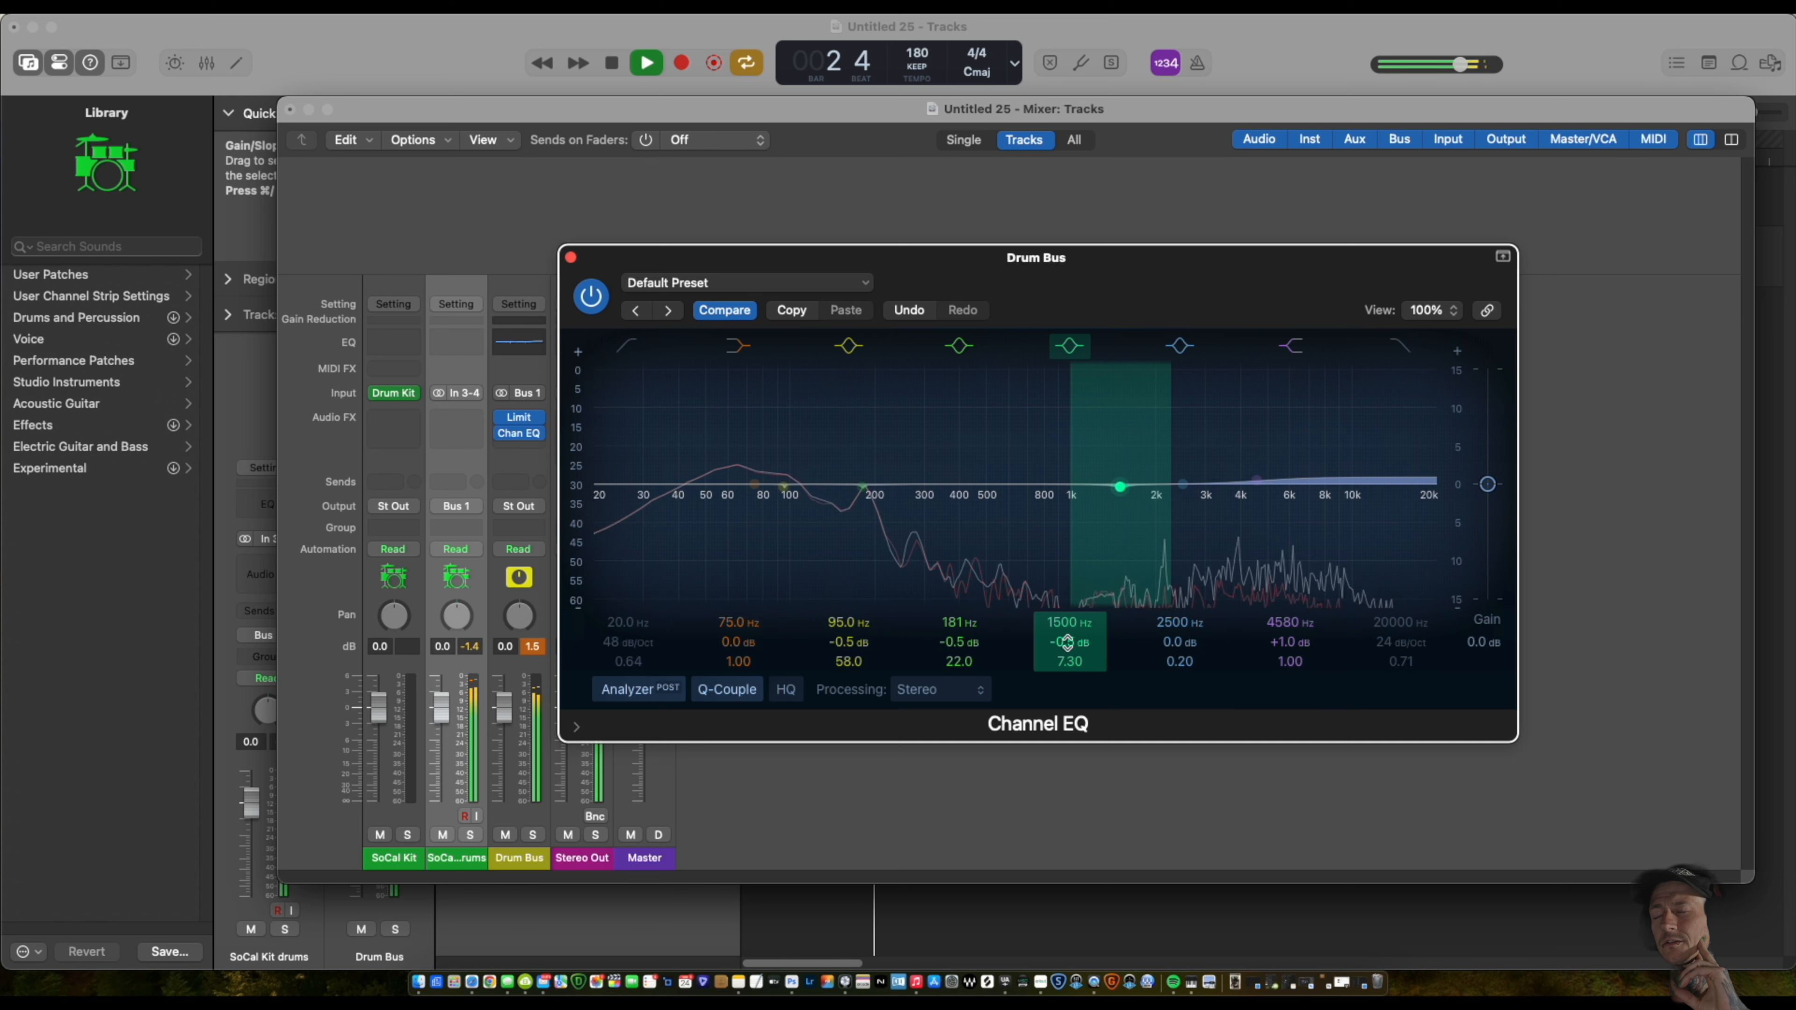
key("space")
key("space")
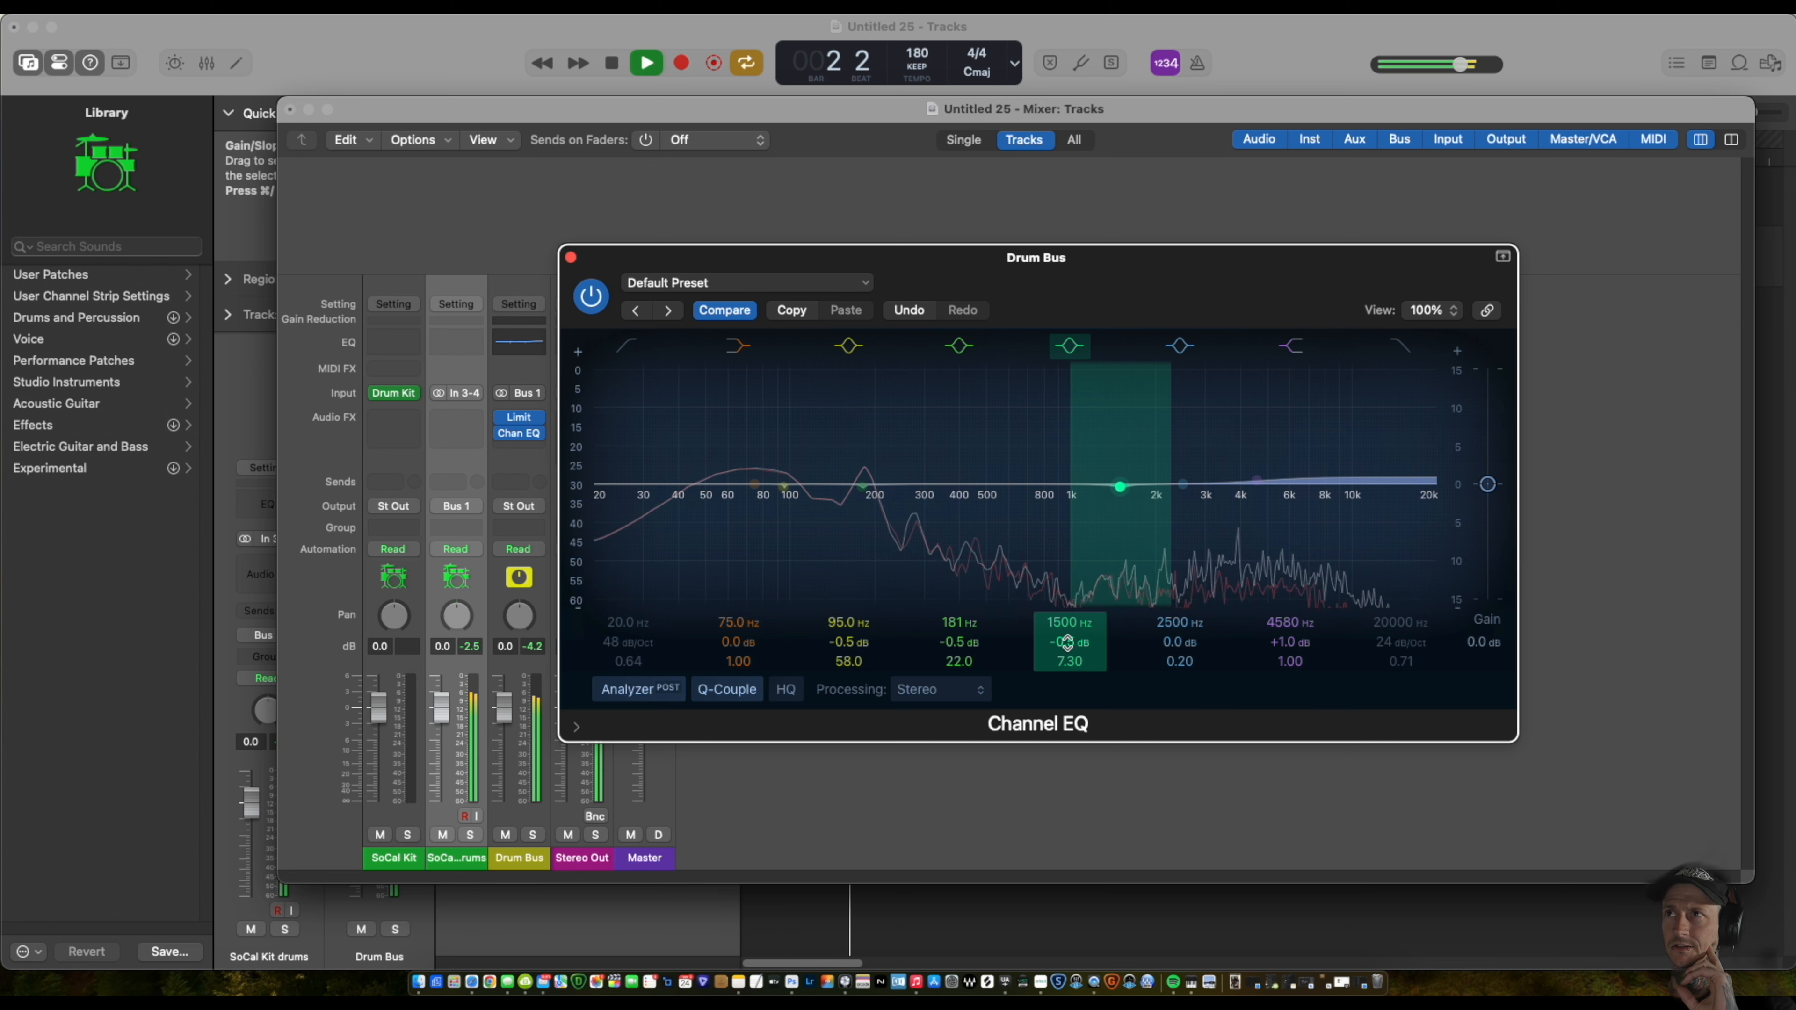
key("space")
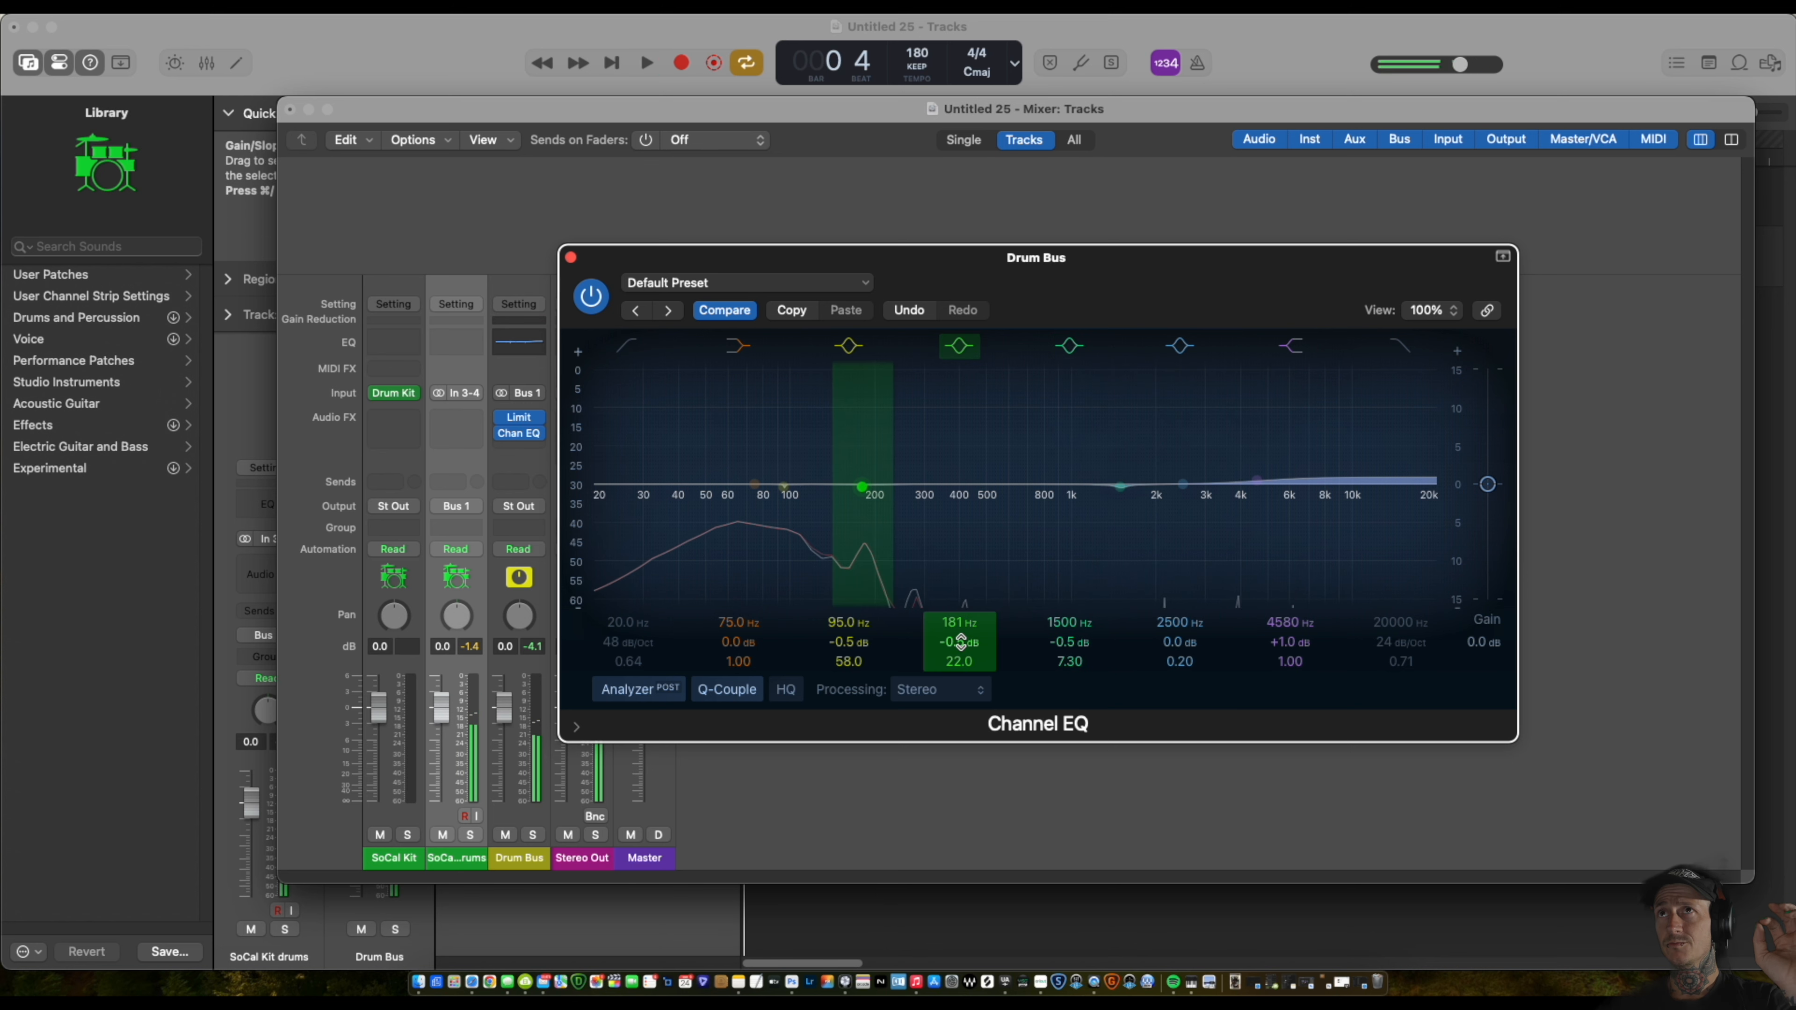
Compare the loop with the whole Channel EQ bypassed and active, leaving the EQ active.
left_click(591, 297)
key("space")
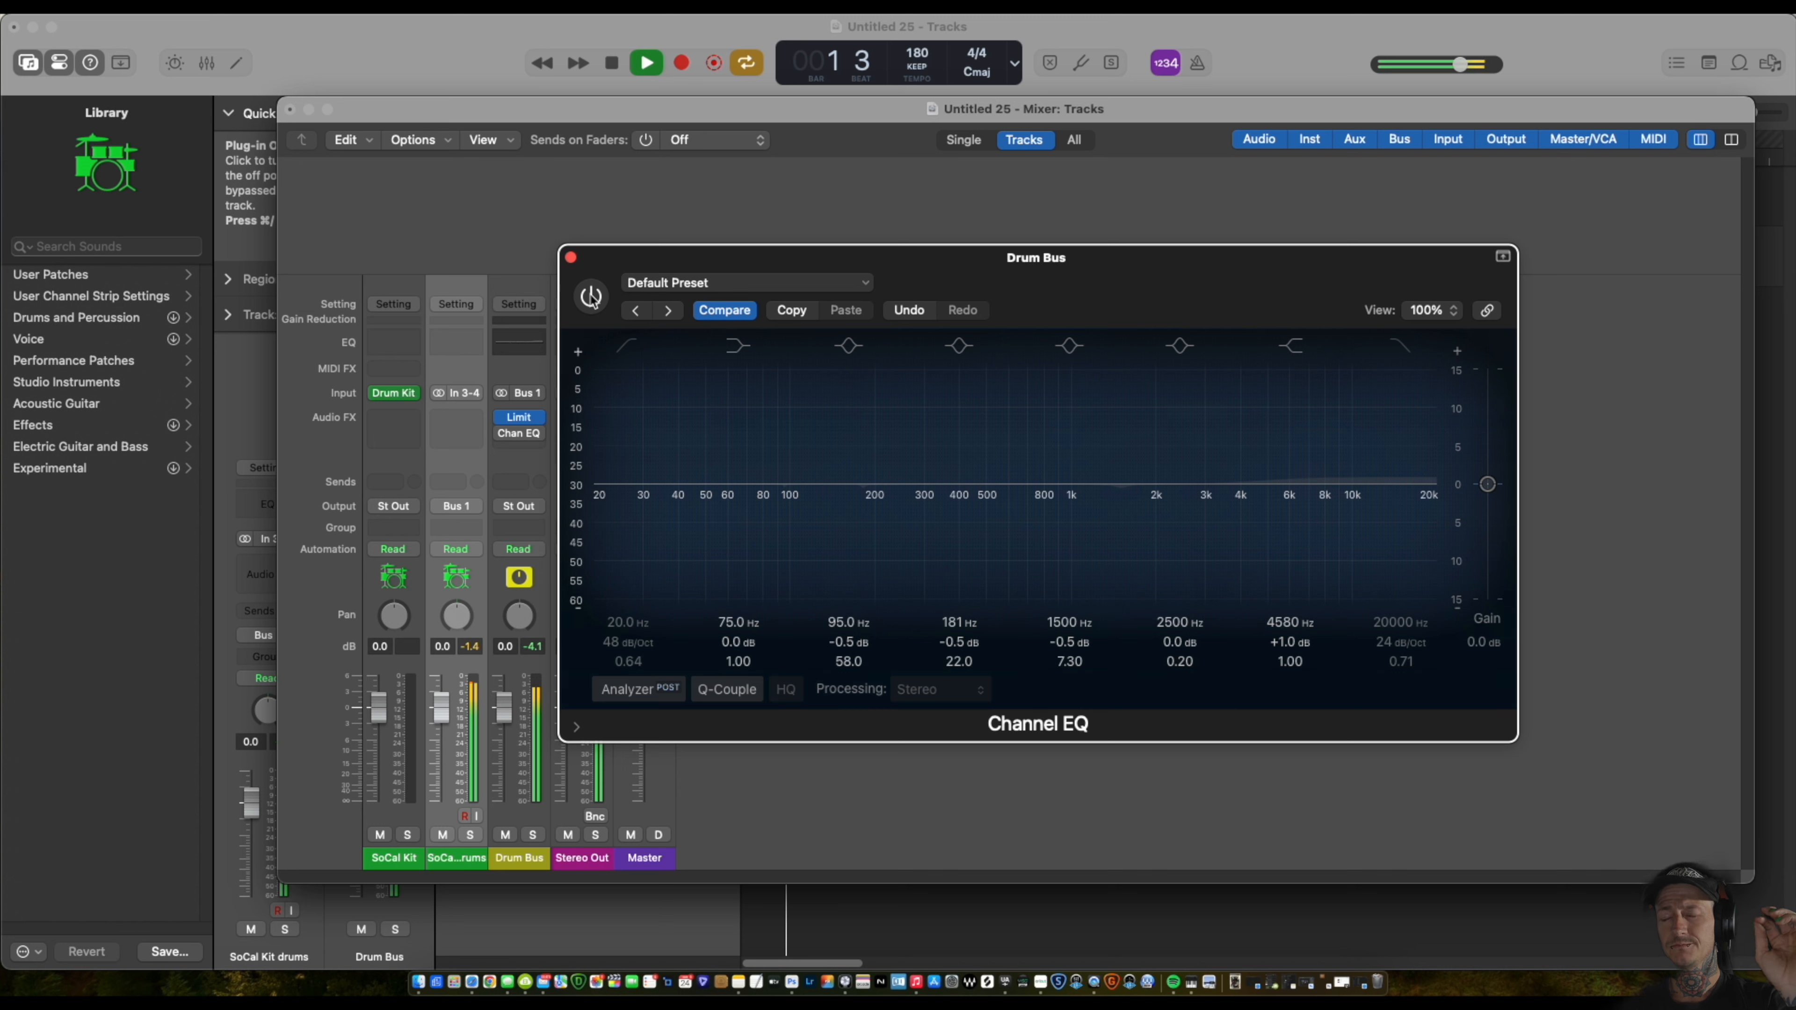
left_click(591, 296)
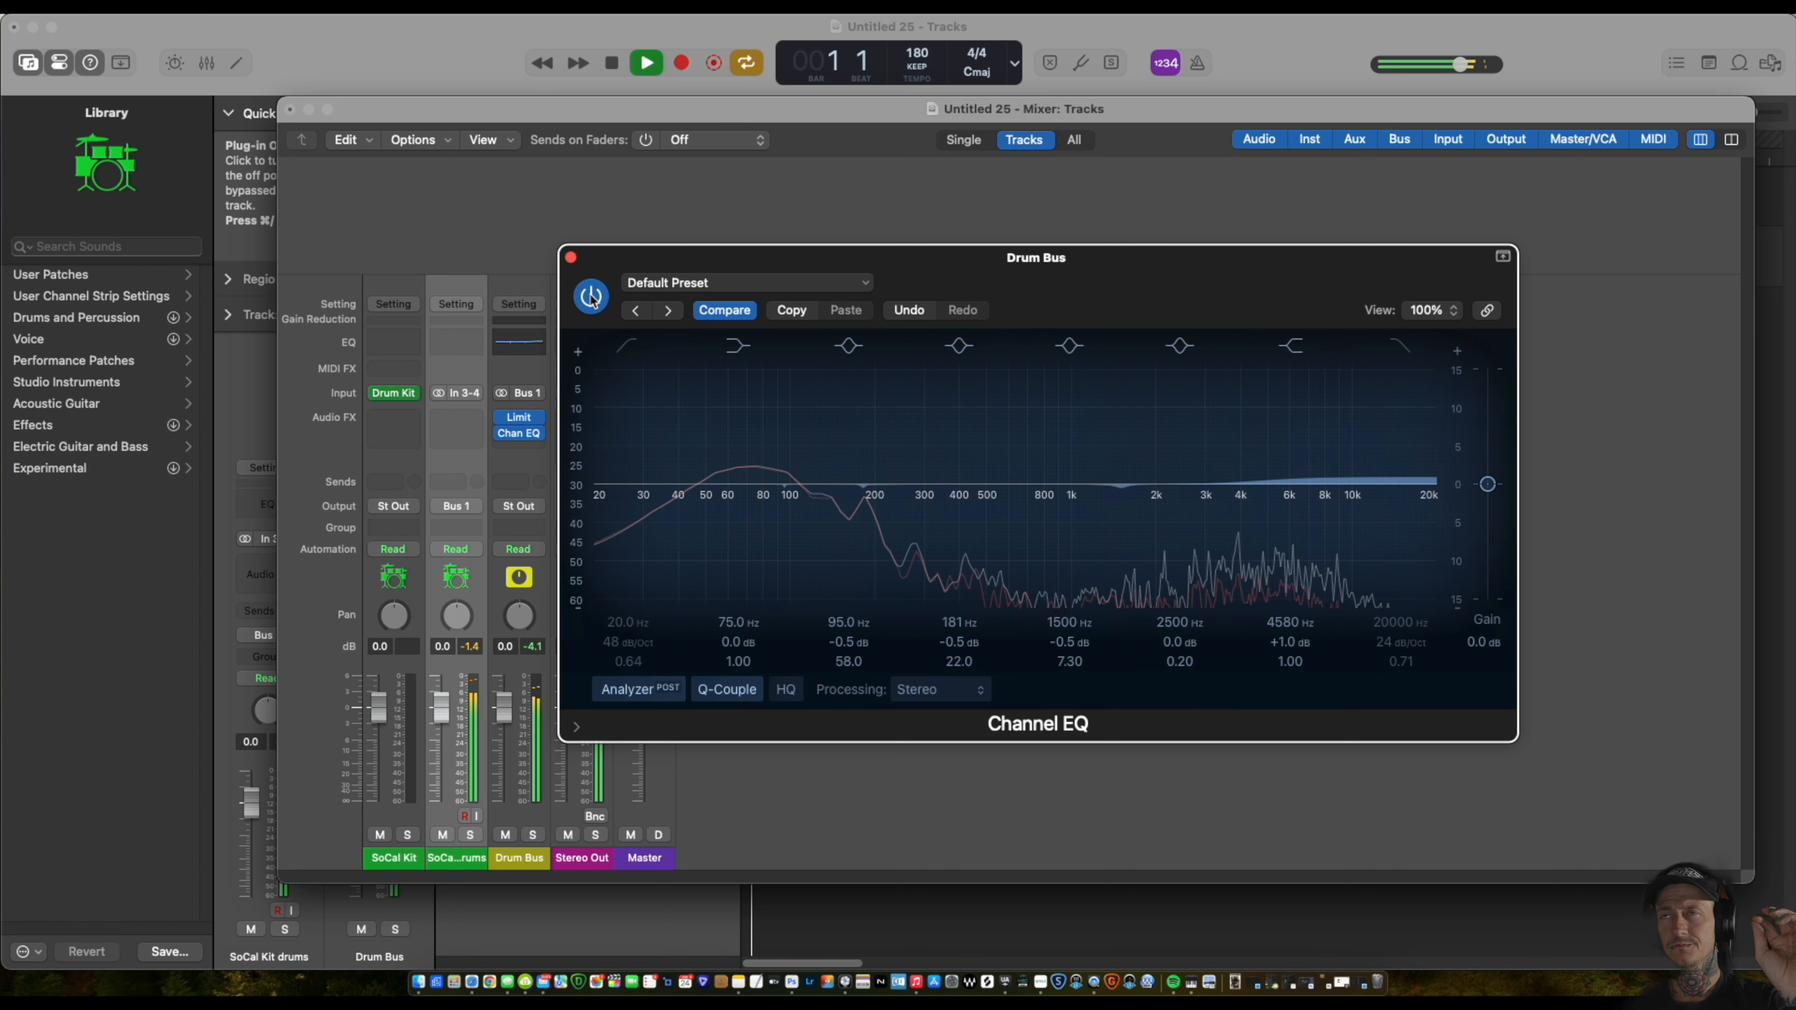
left_click(591, 296)
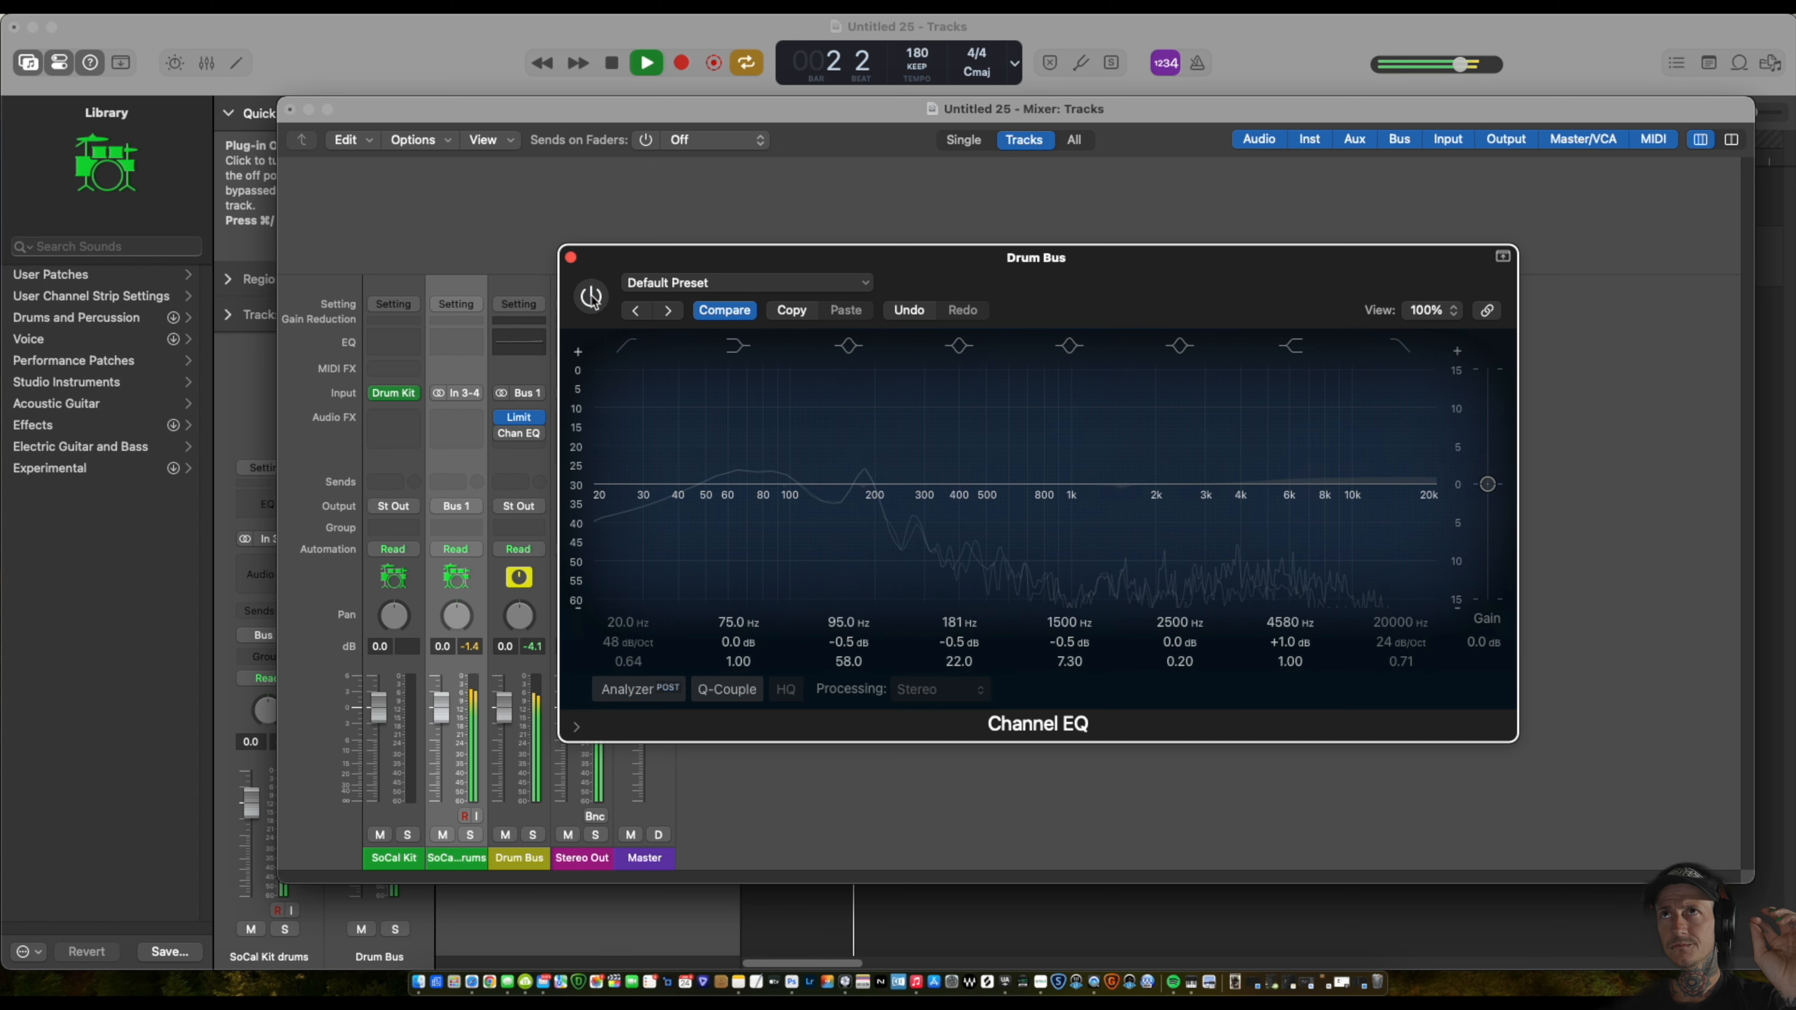
left_click(591, 297)
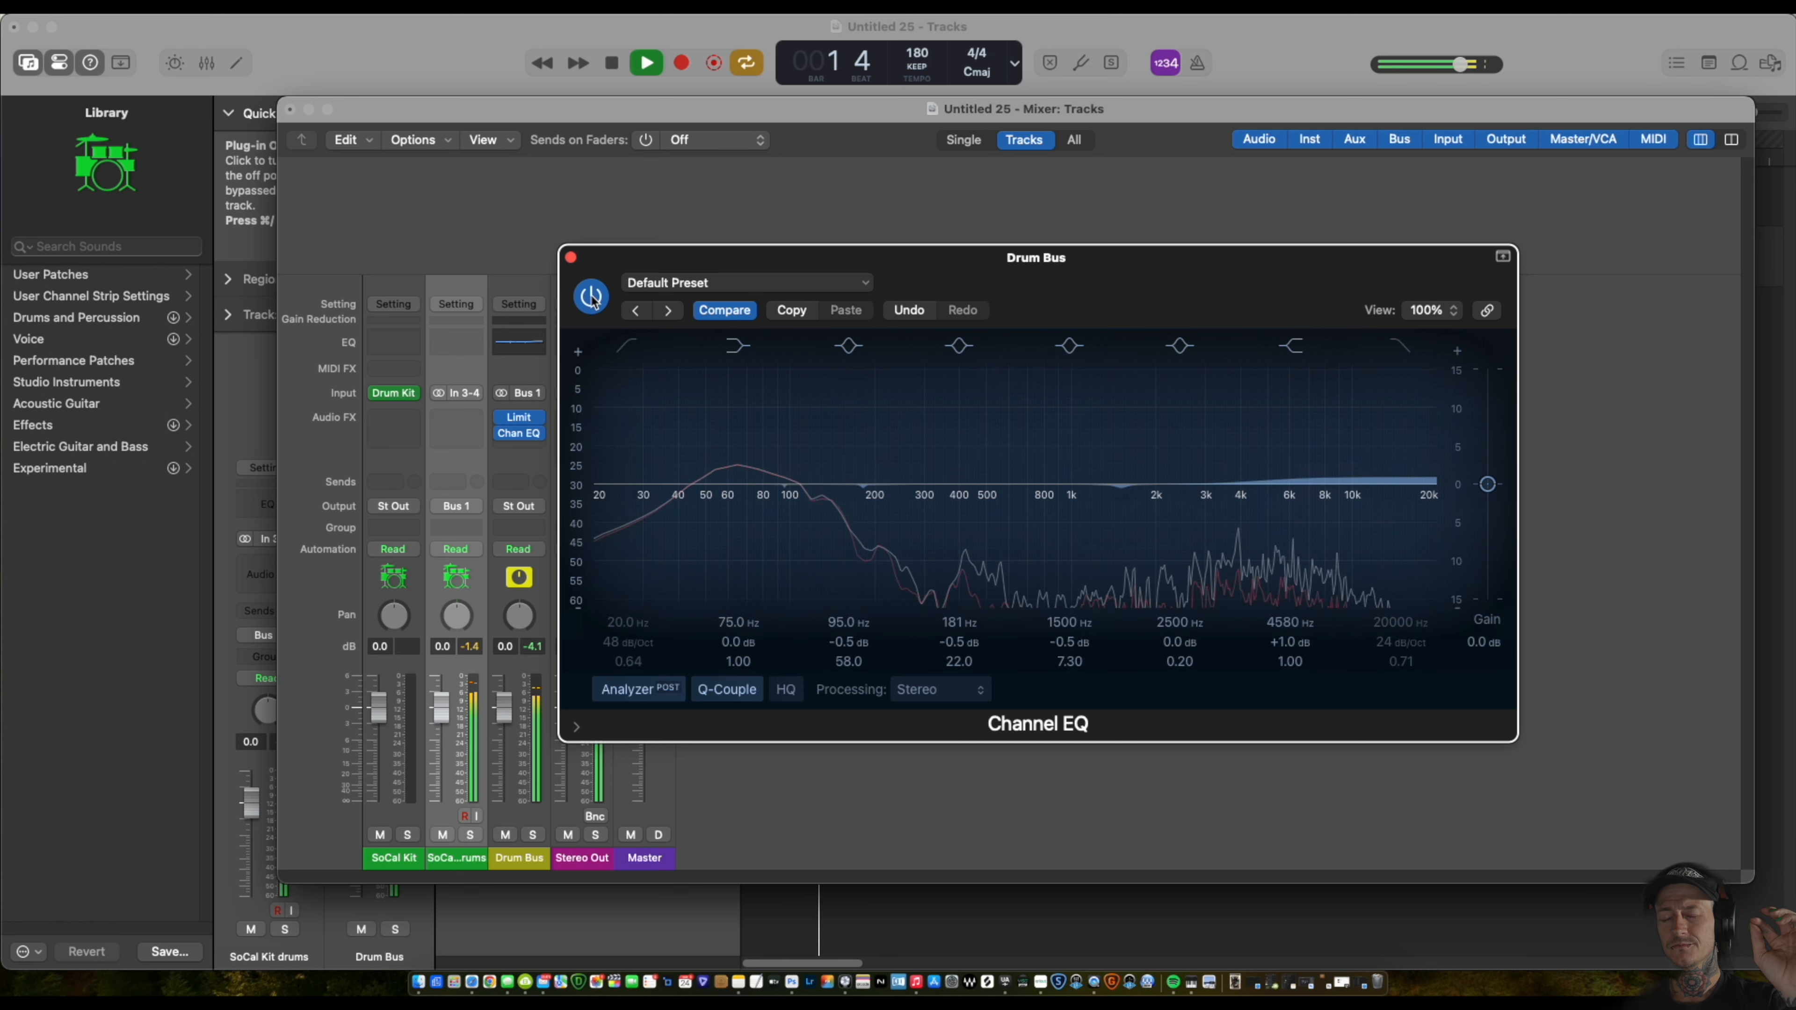
key("space")
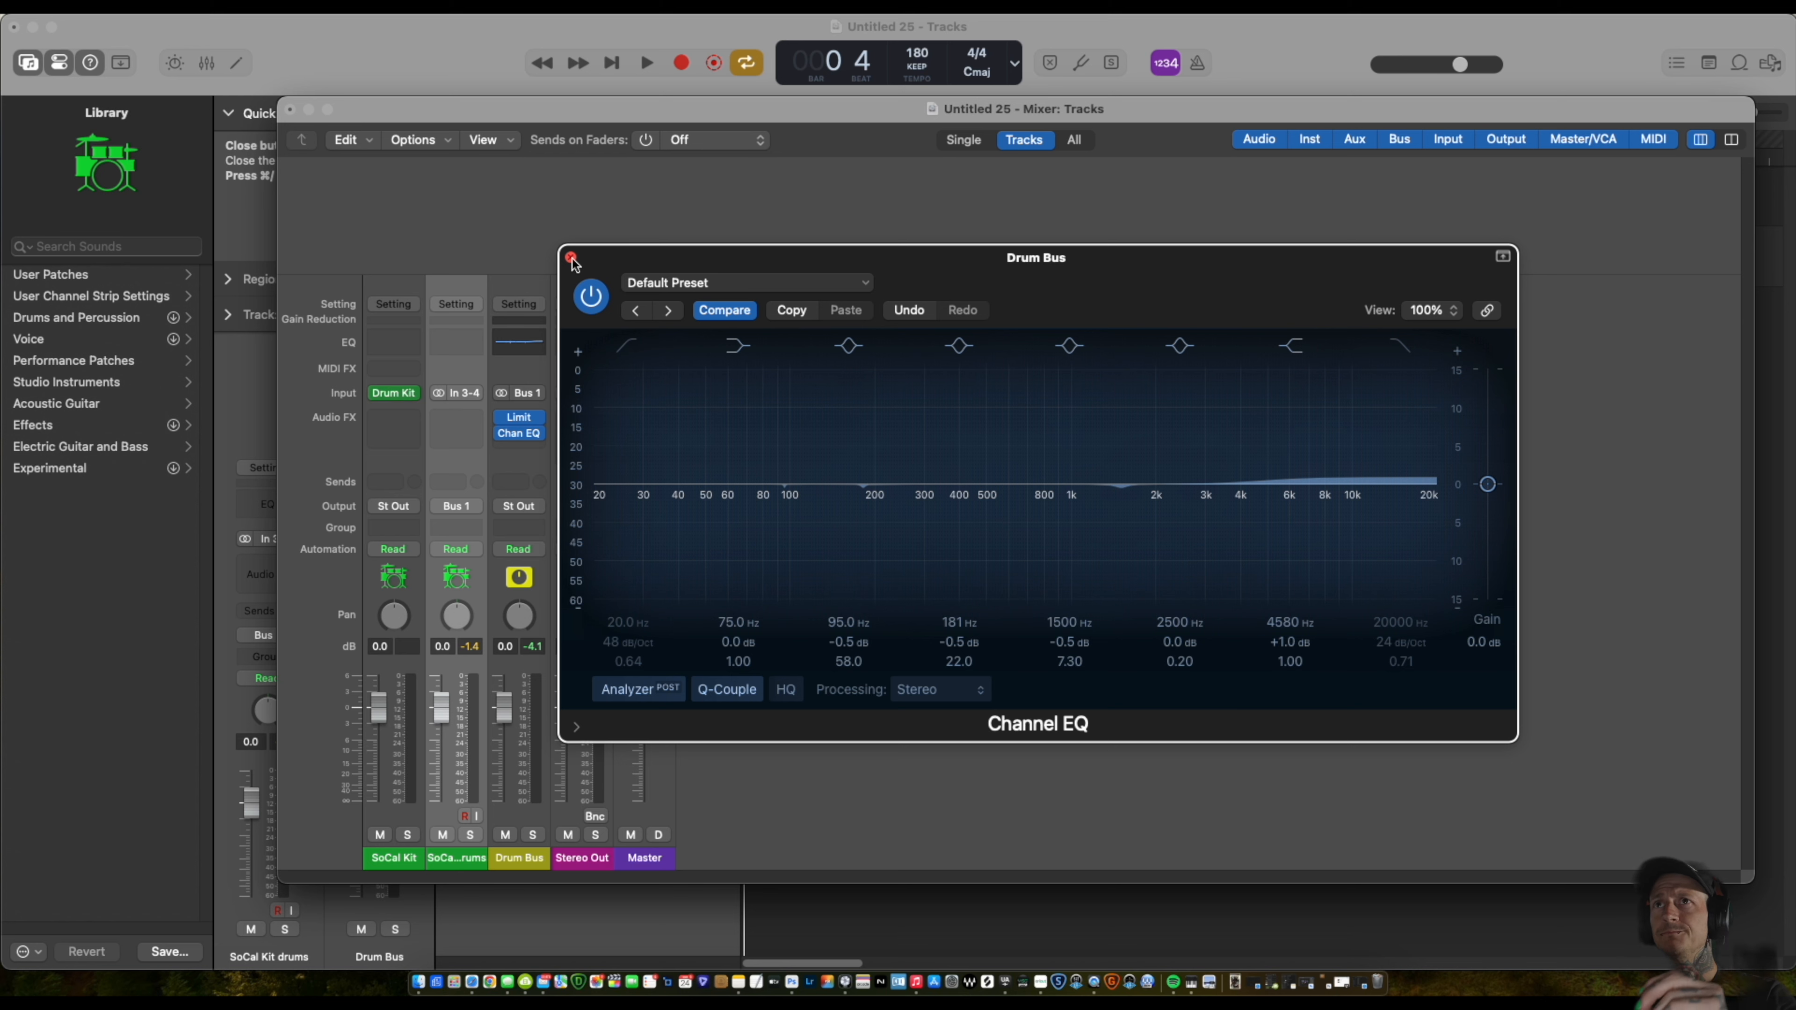
Close the Channel EQ and insert a stereo Compressor after it on the Drum Bus channel.
left_click(571, 258)
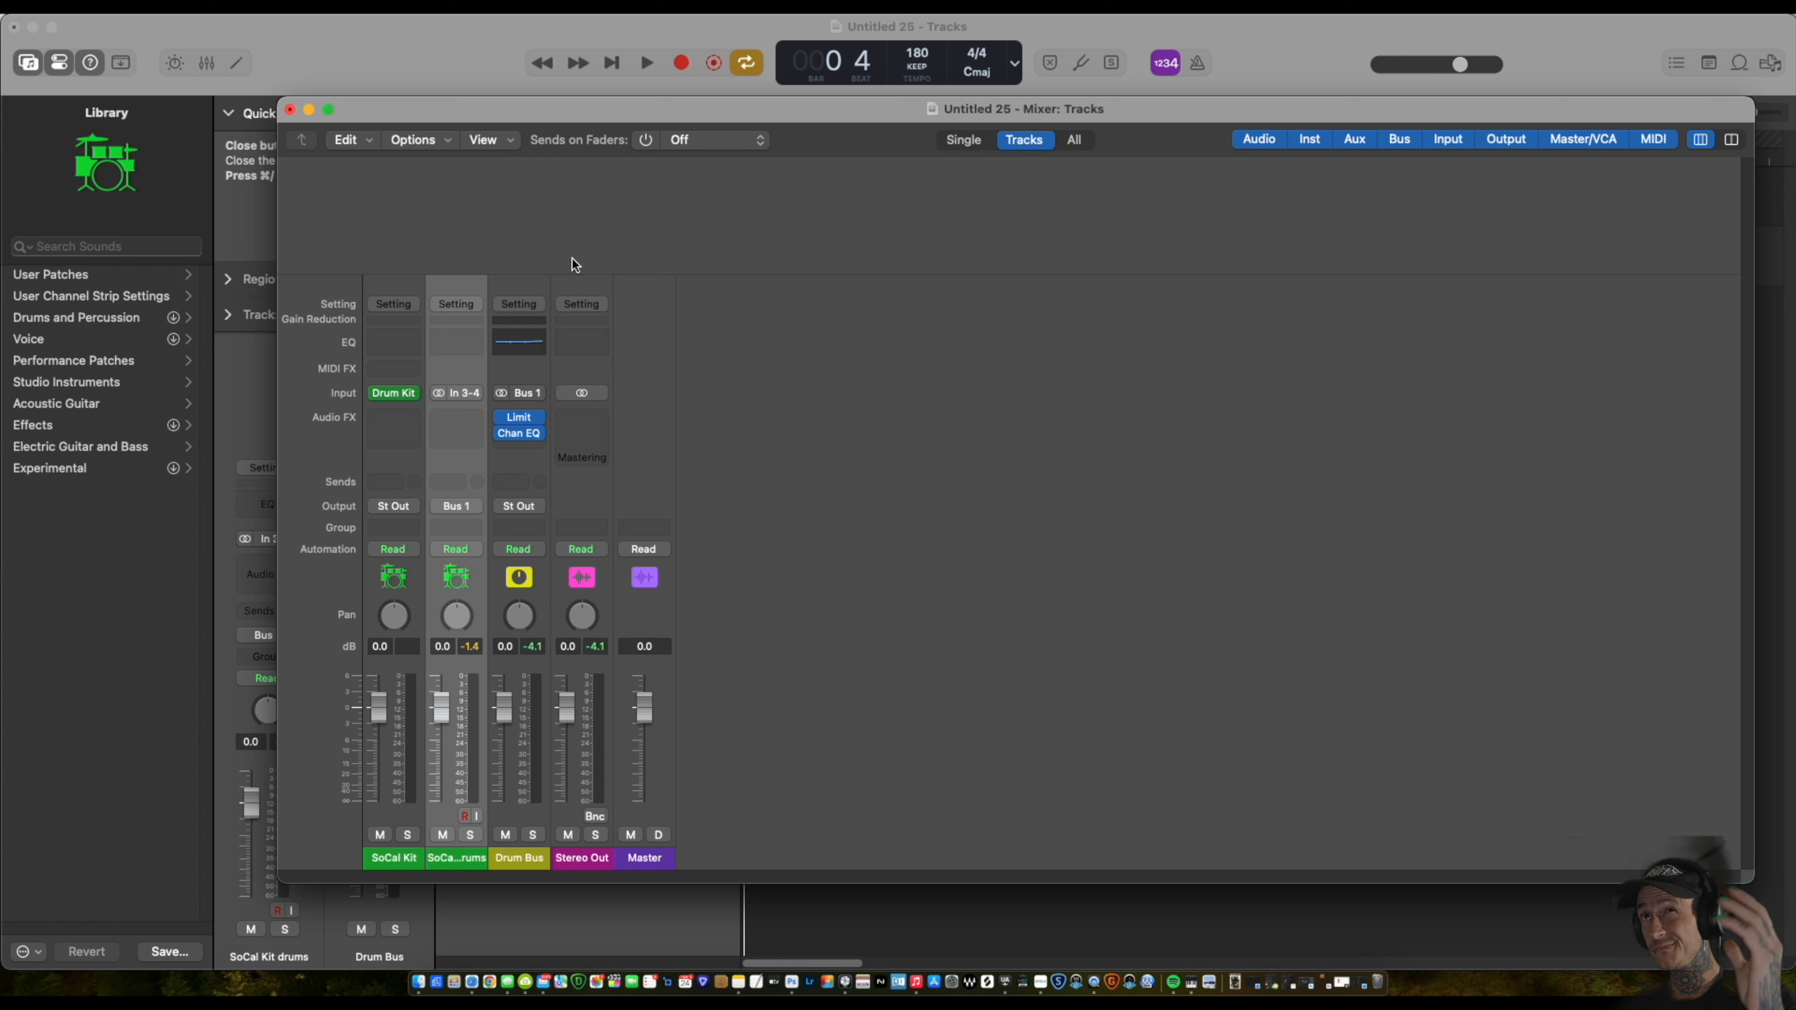
left_click(518, 446)
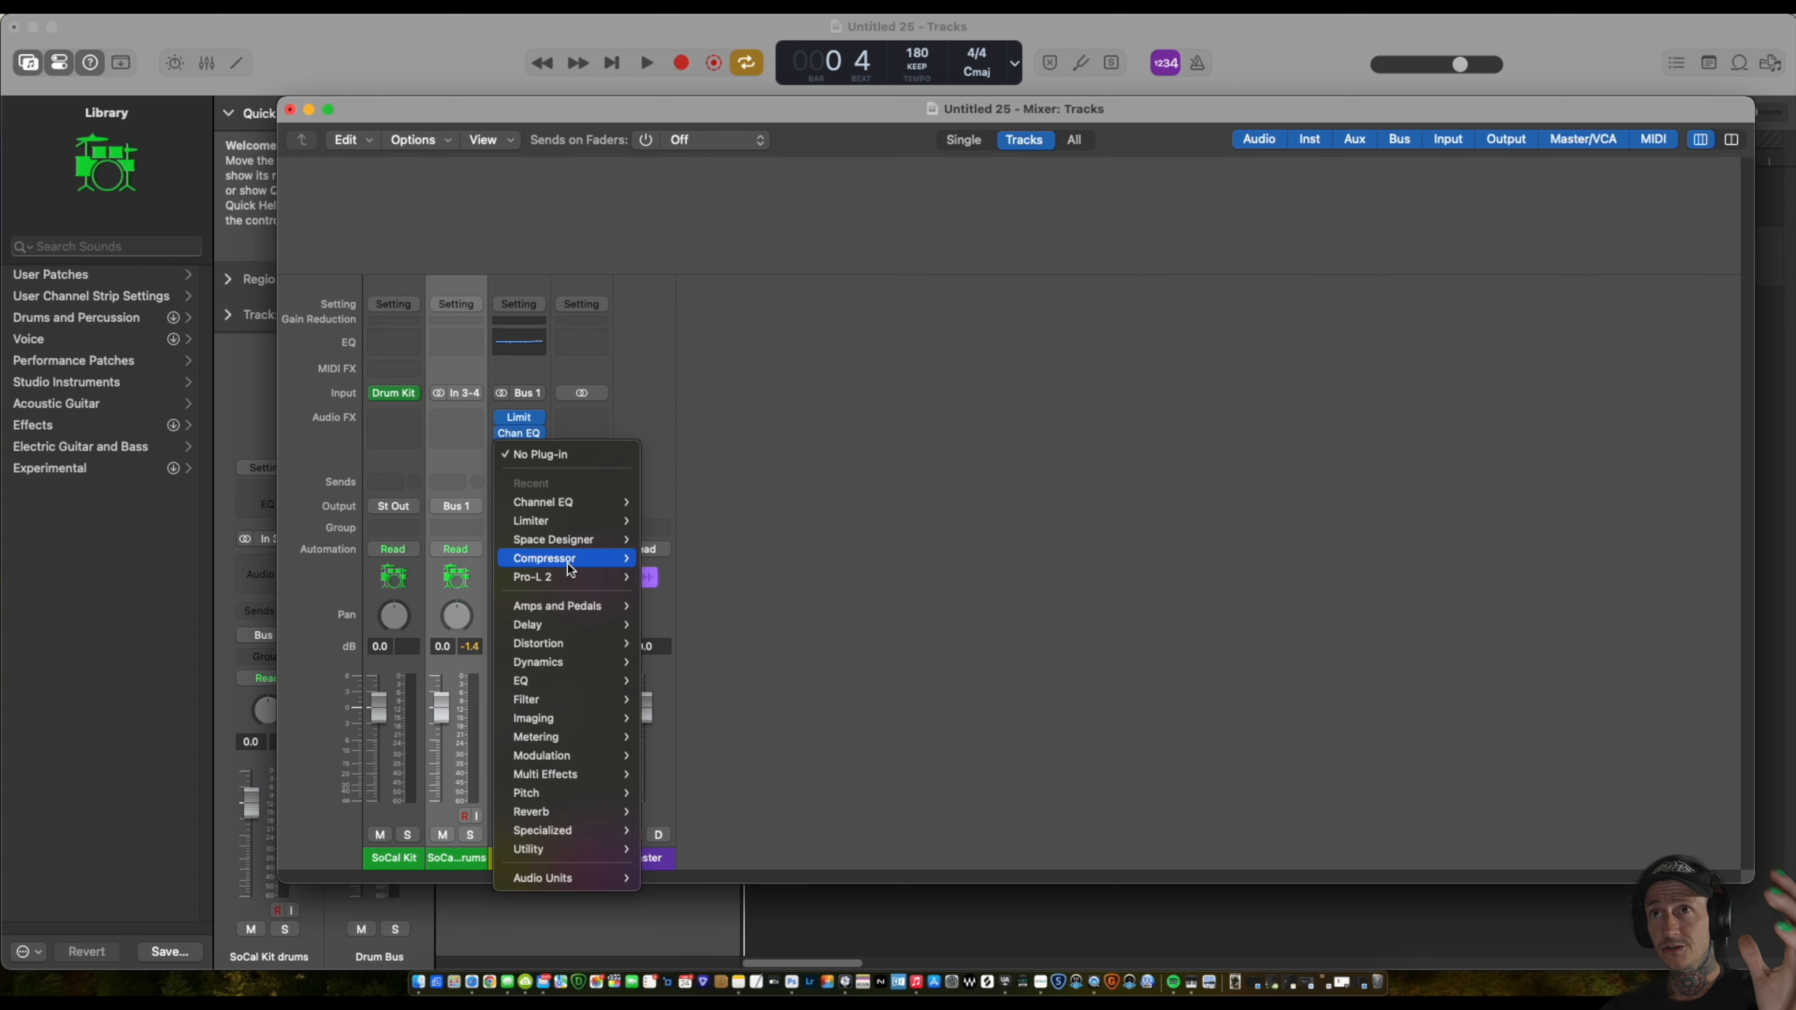
mouse_move(587, 681)
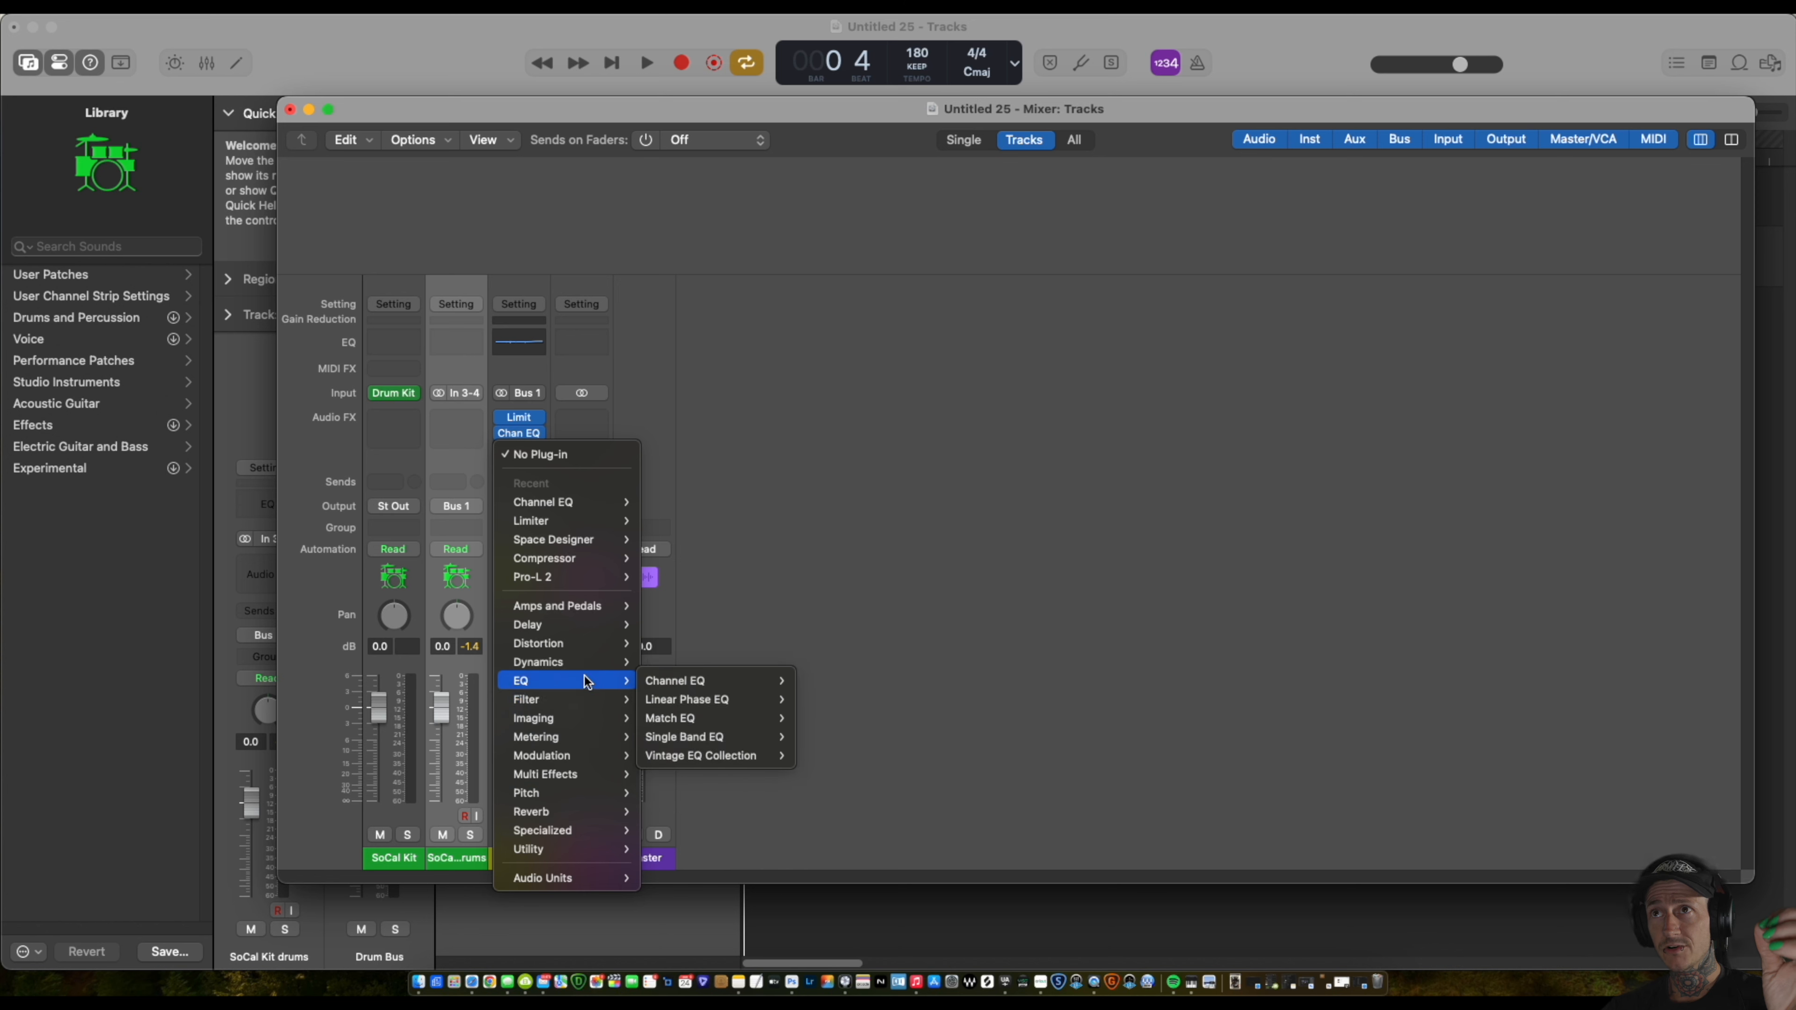
mouse_move(758, 681)
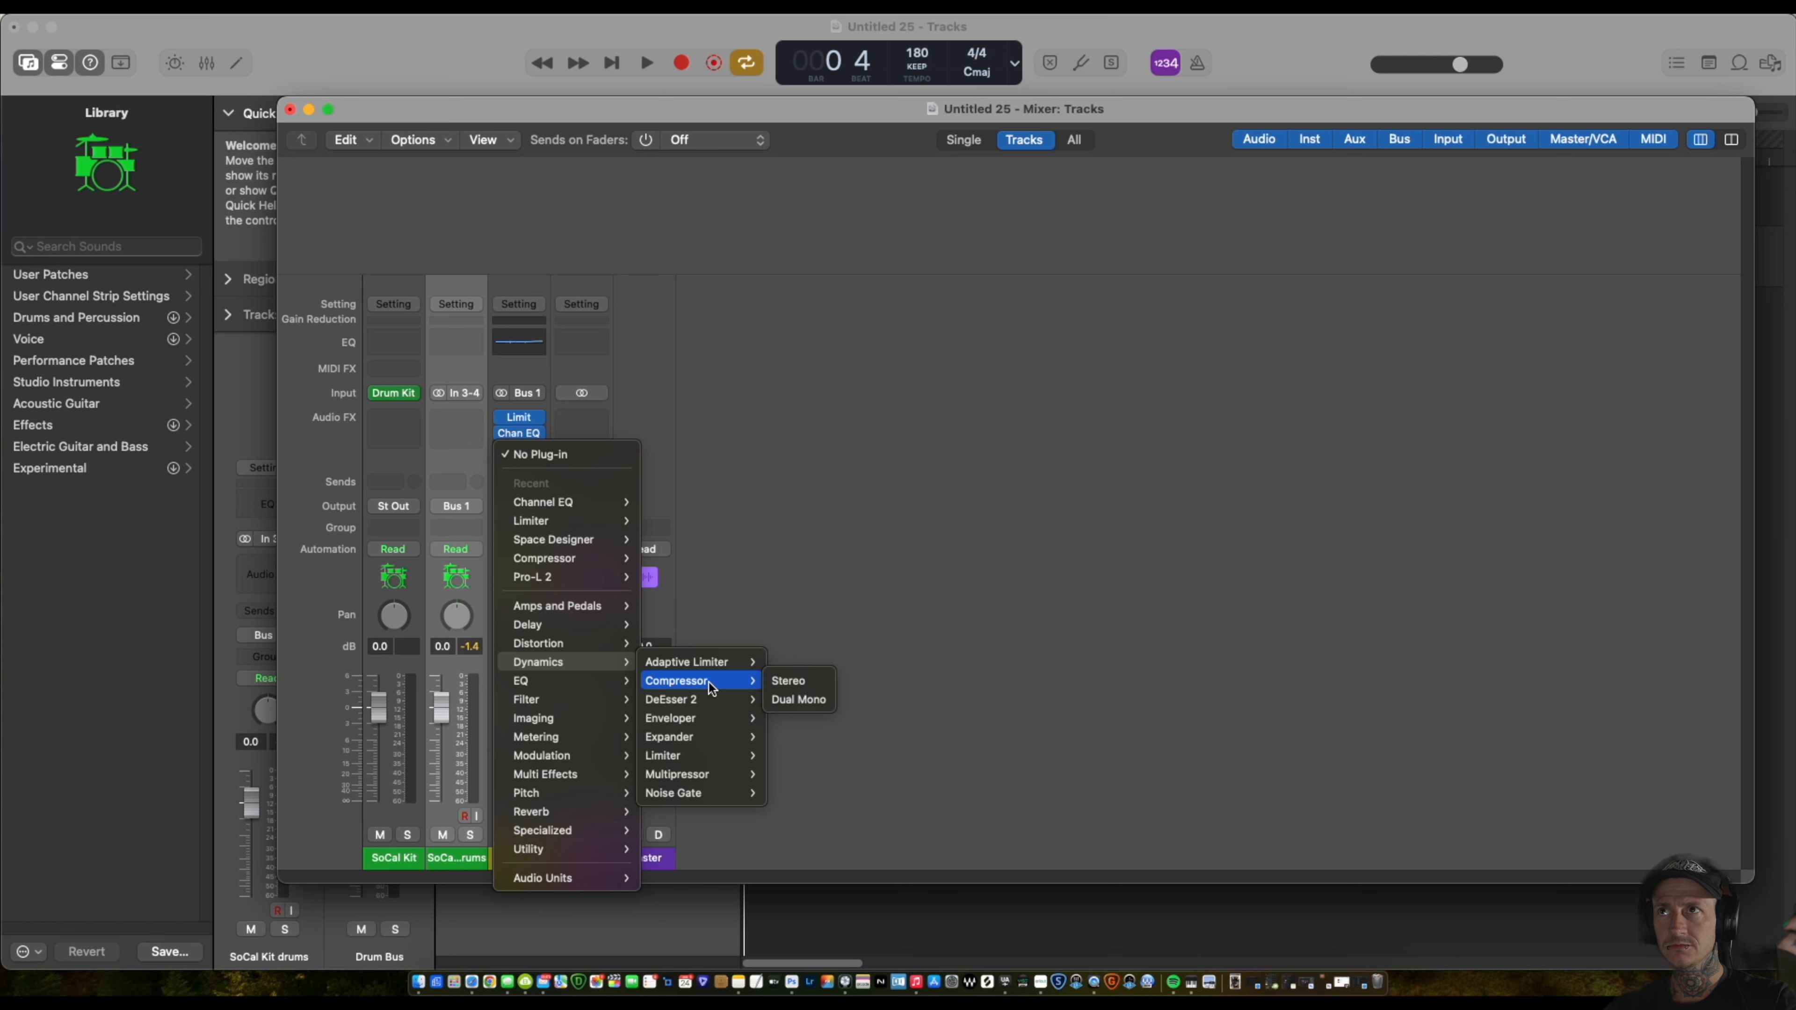
left_click(792, 680)
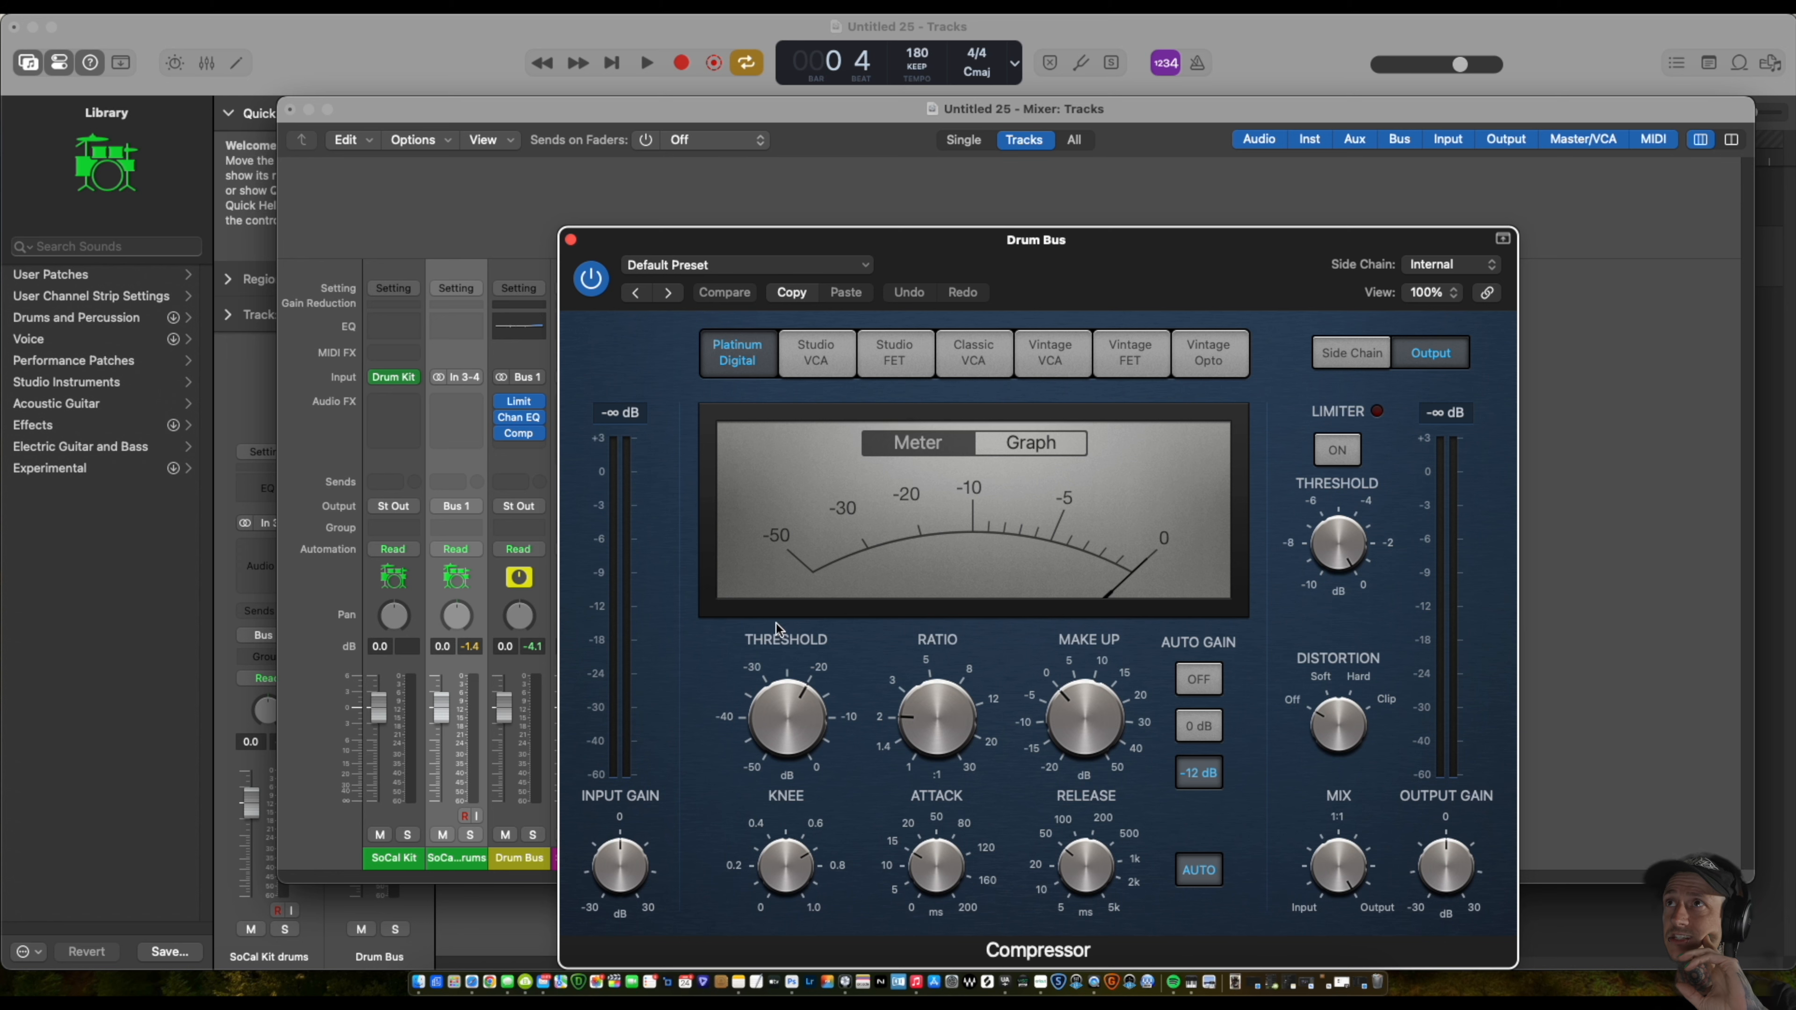
Browse the Compressor's Vintage VCA and Vintage FET models, and settle on the Classic VCA model.
left_click(1062, 348)
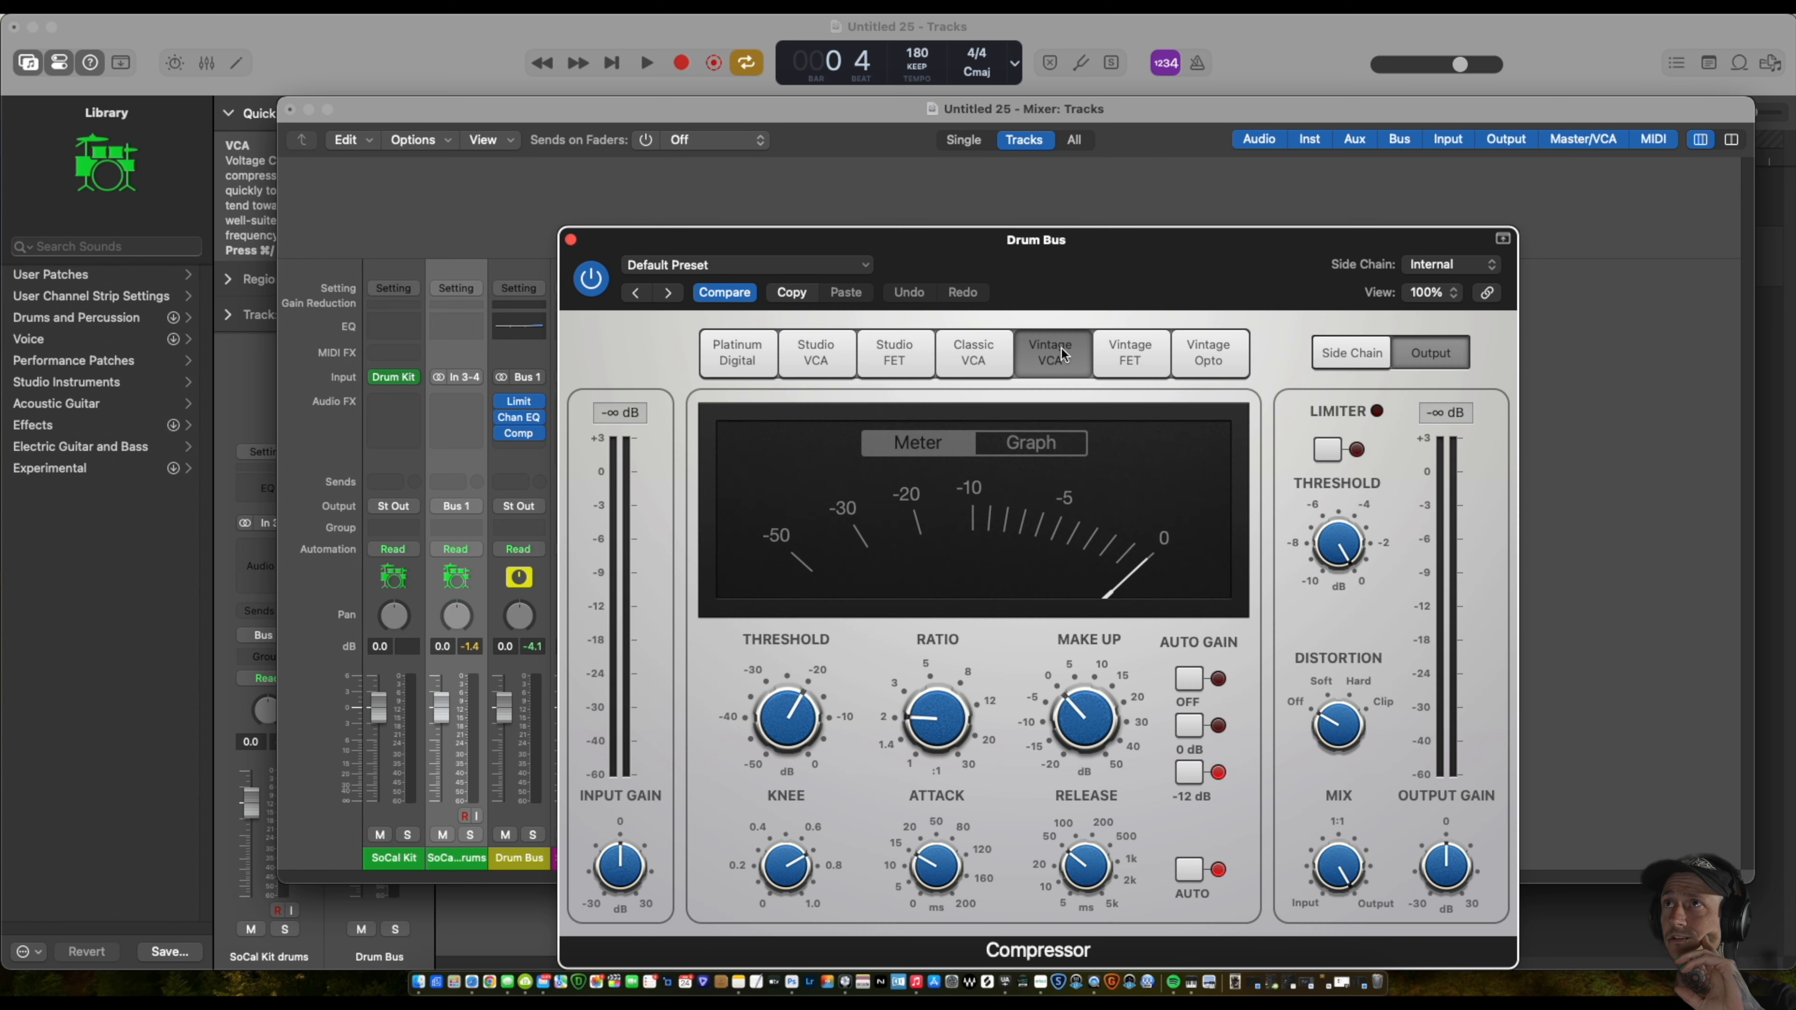
left_click(1124, 348)
left_click(994, 351)
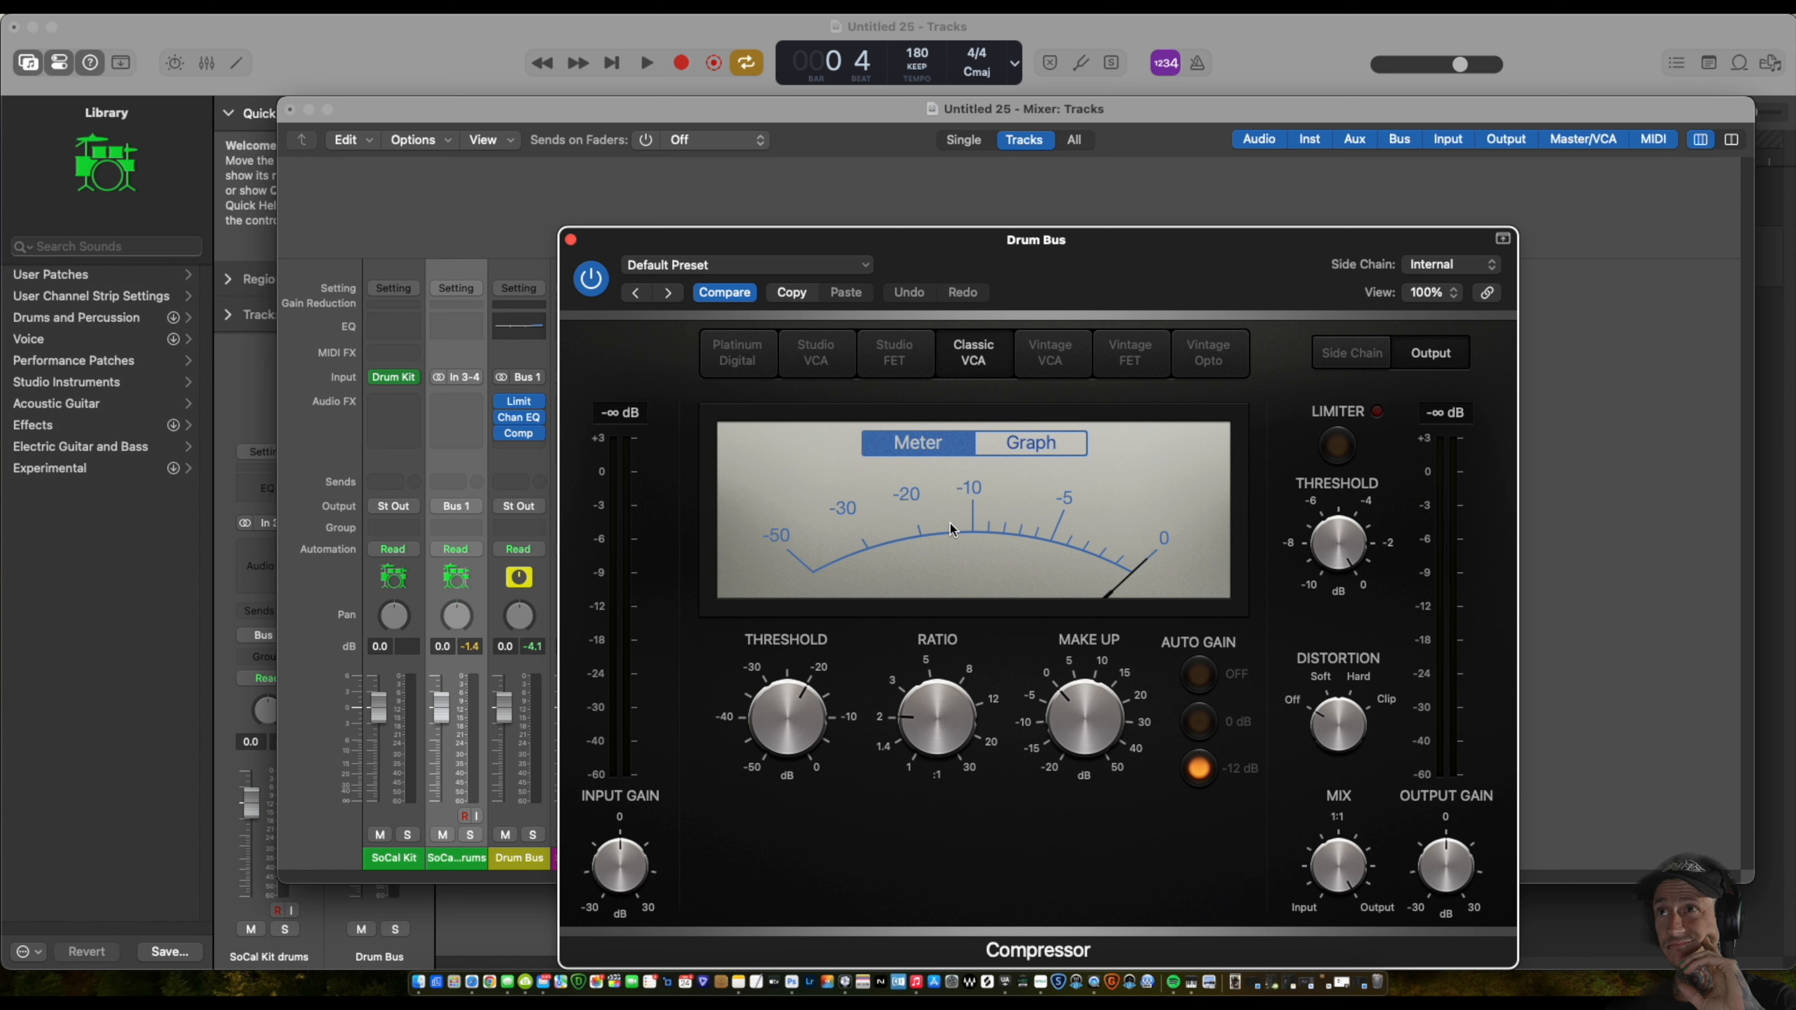
Try the Compressor's ratio up to 20.0:1 while the loop plays, and bring it back to about 2:1.
key("space")
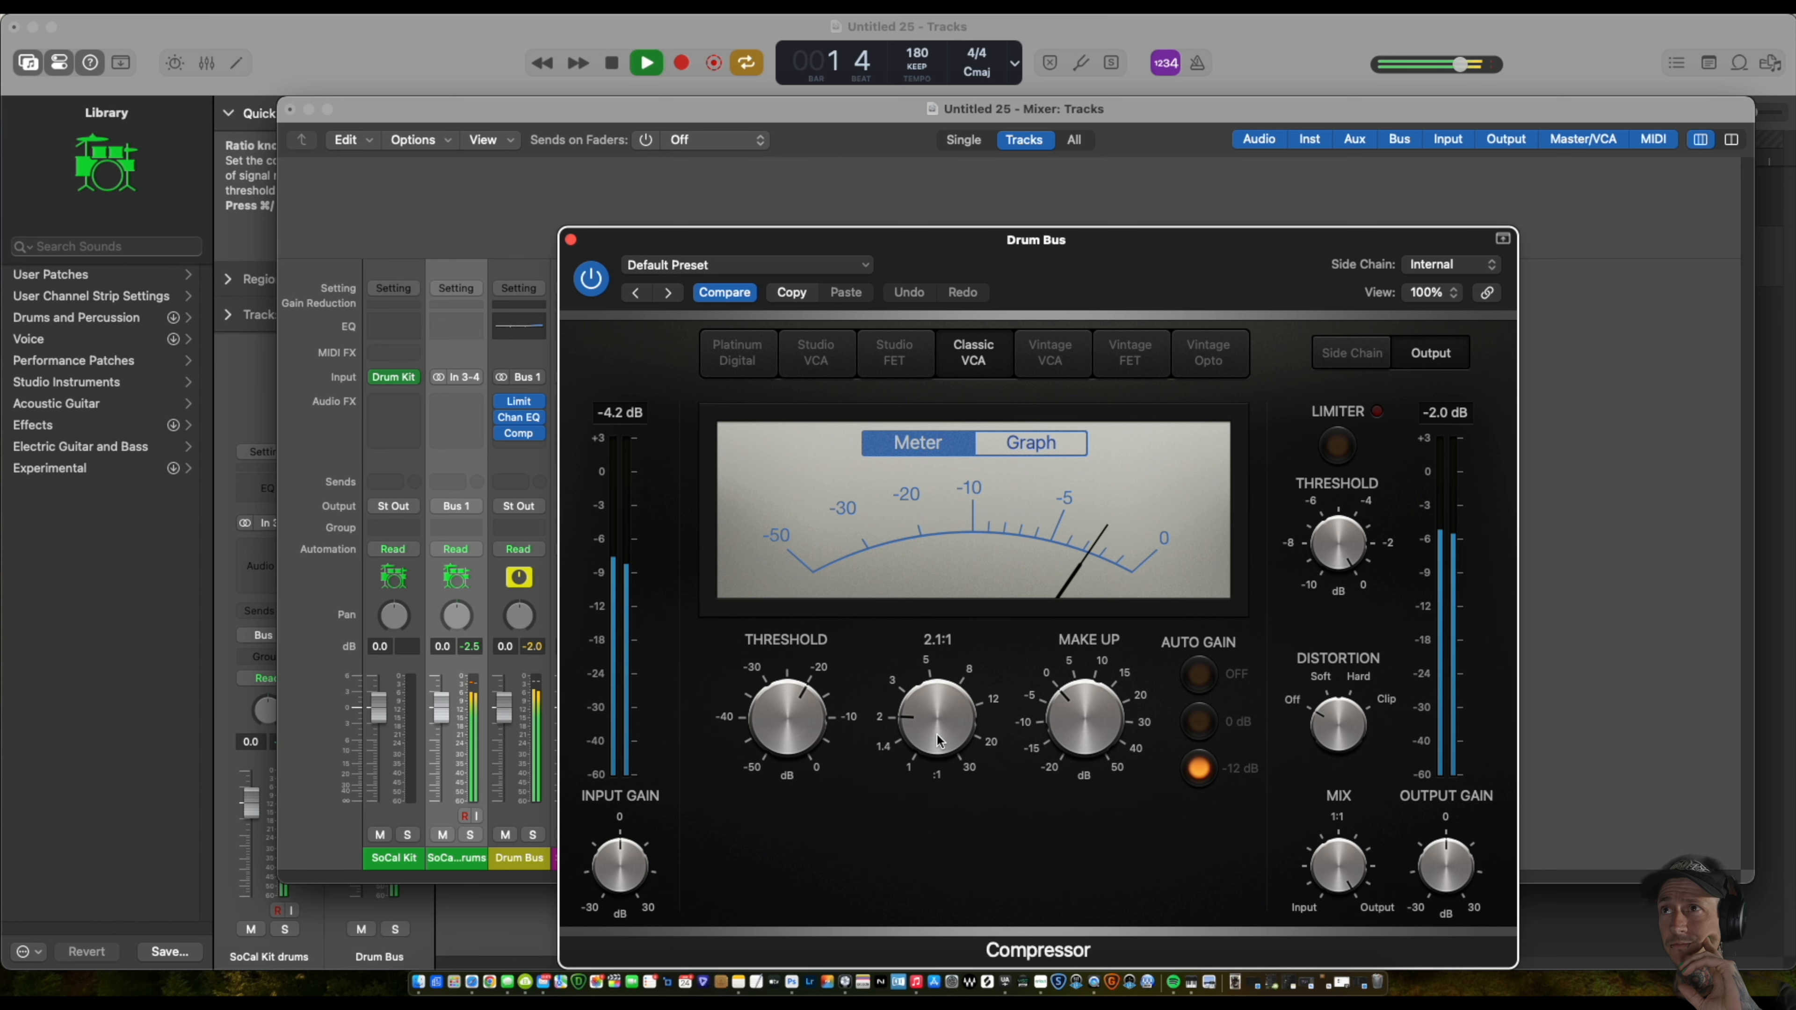
mouse_move(939, 741)
left_mouse_down()
mouse_move(906, 677)
mouse_move(924, 737)
left_mouse_up()
key("space")
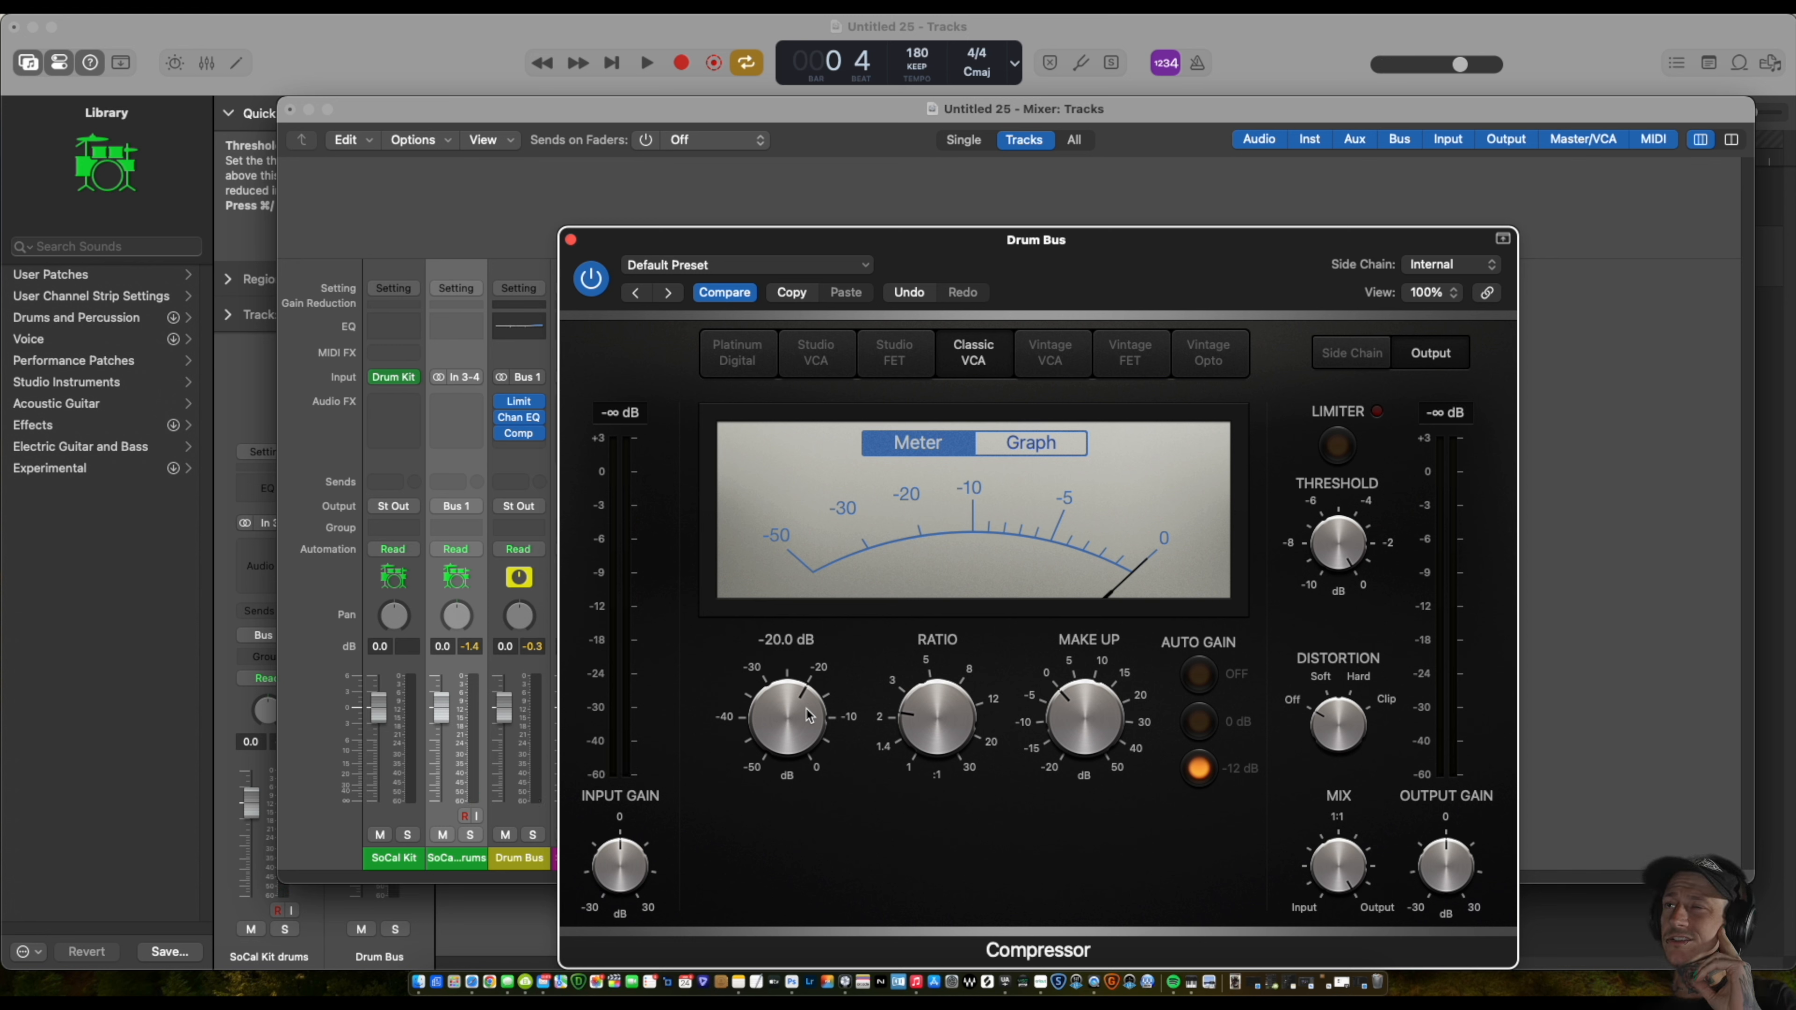
key("space")
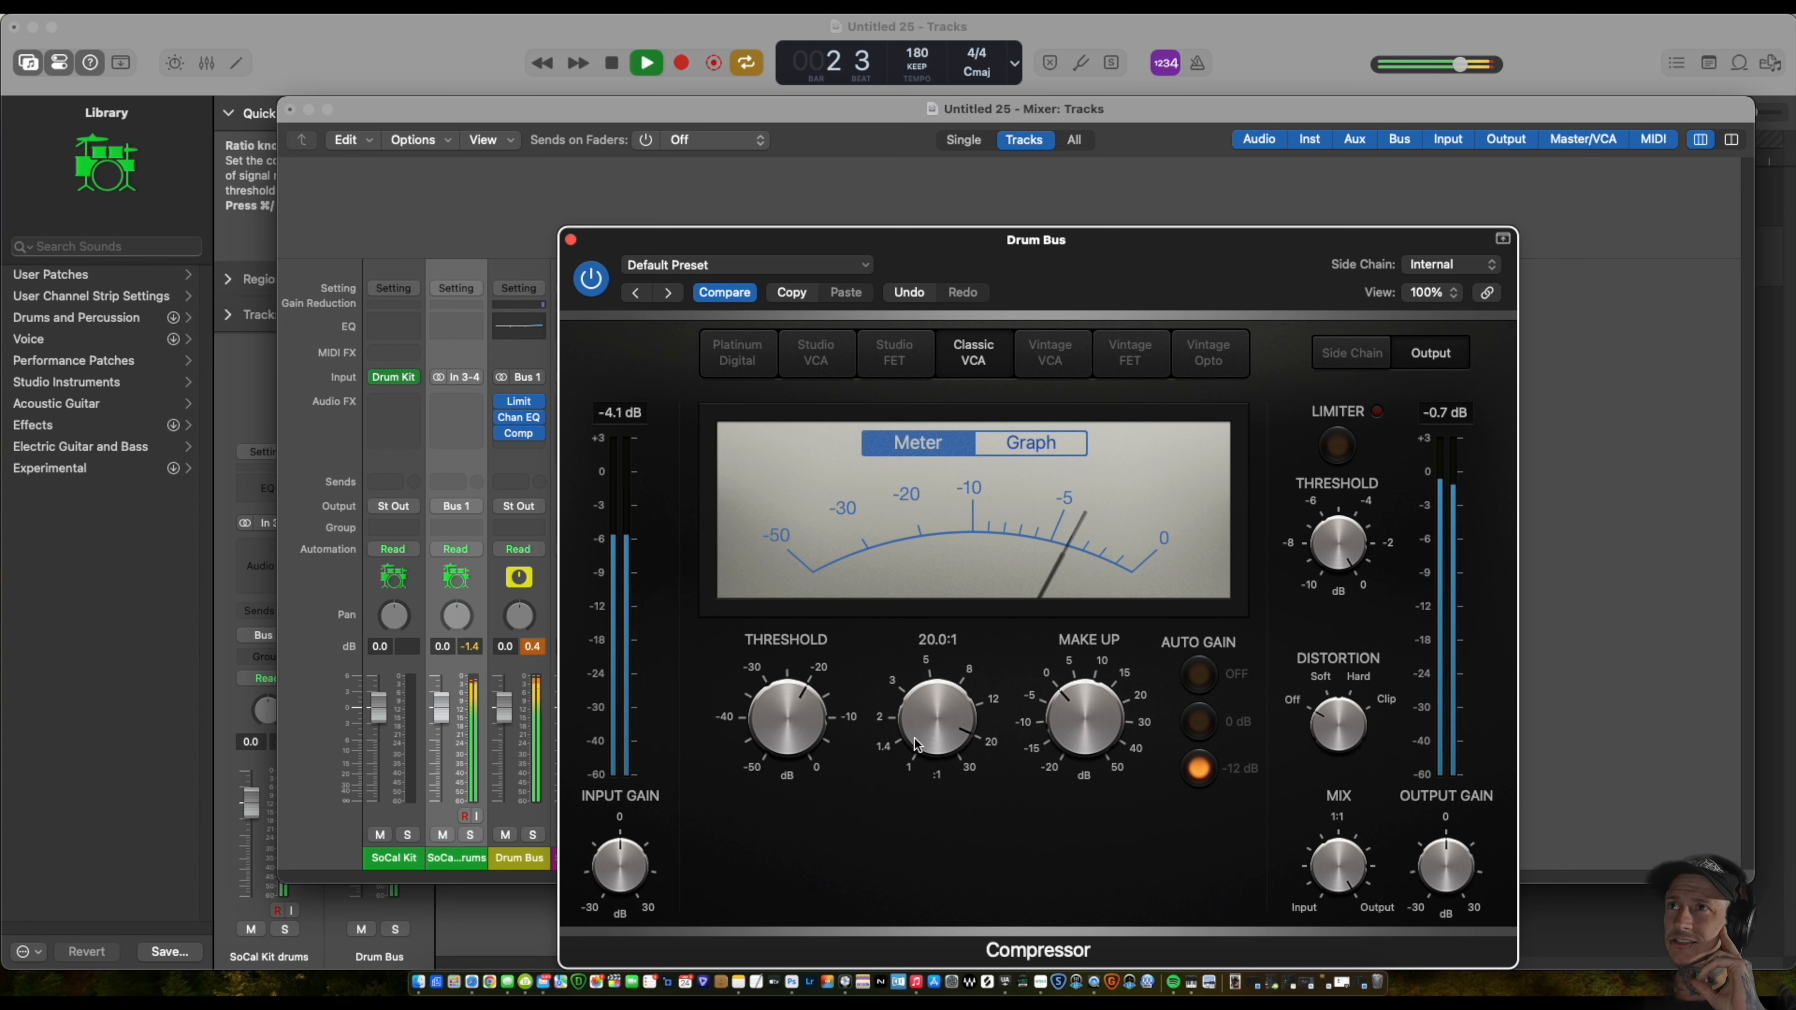
left_click_drag(935, 716, 906, 906)
Sweep the Compressor's threshold up toward 0 dB during playback, and set it to -18.0 dB.
left_click_drag(788, 720, 769, 354)
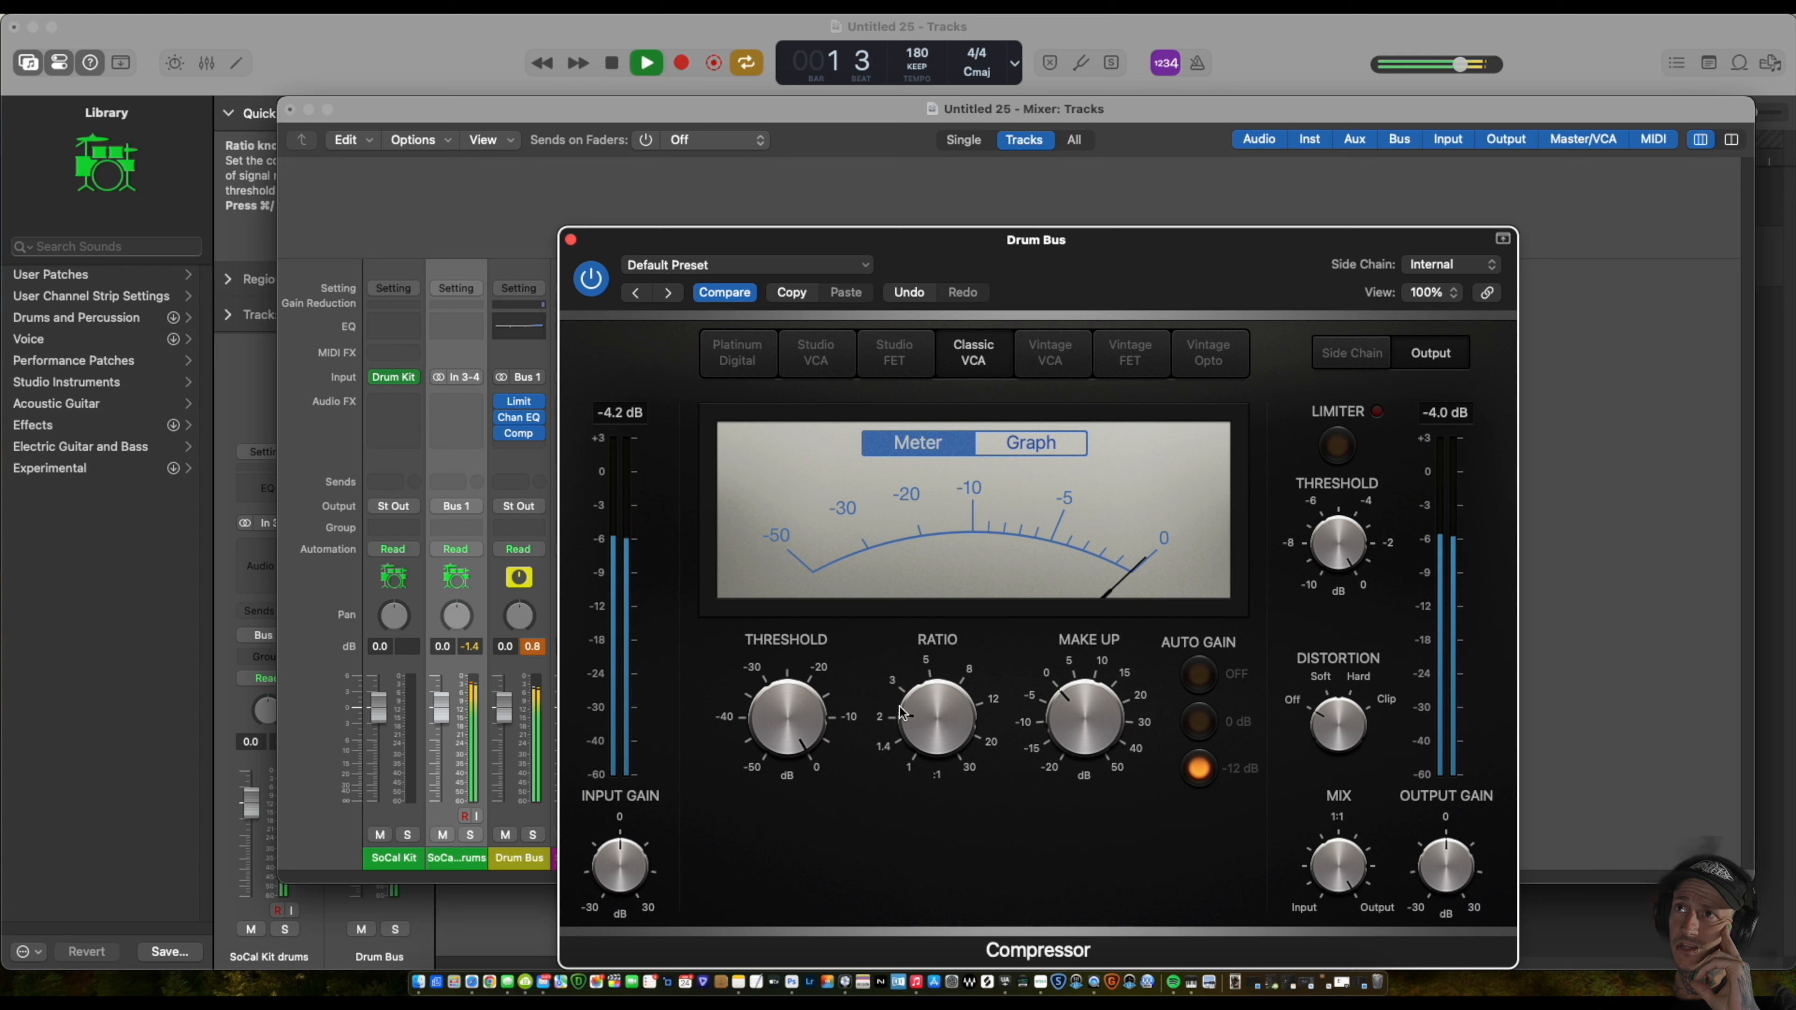
left_click_drag(790, 727, 790, 812)
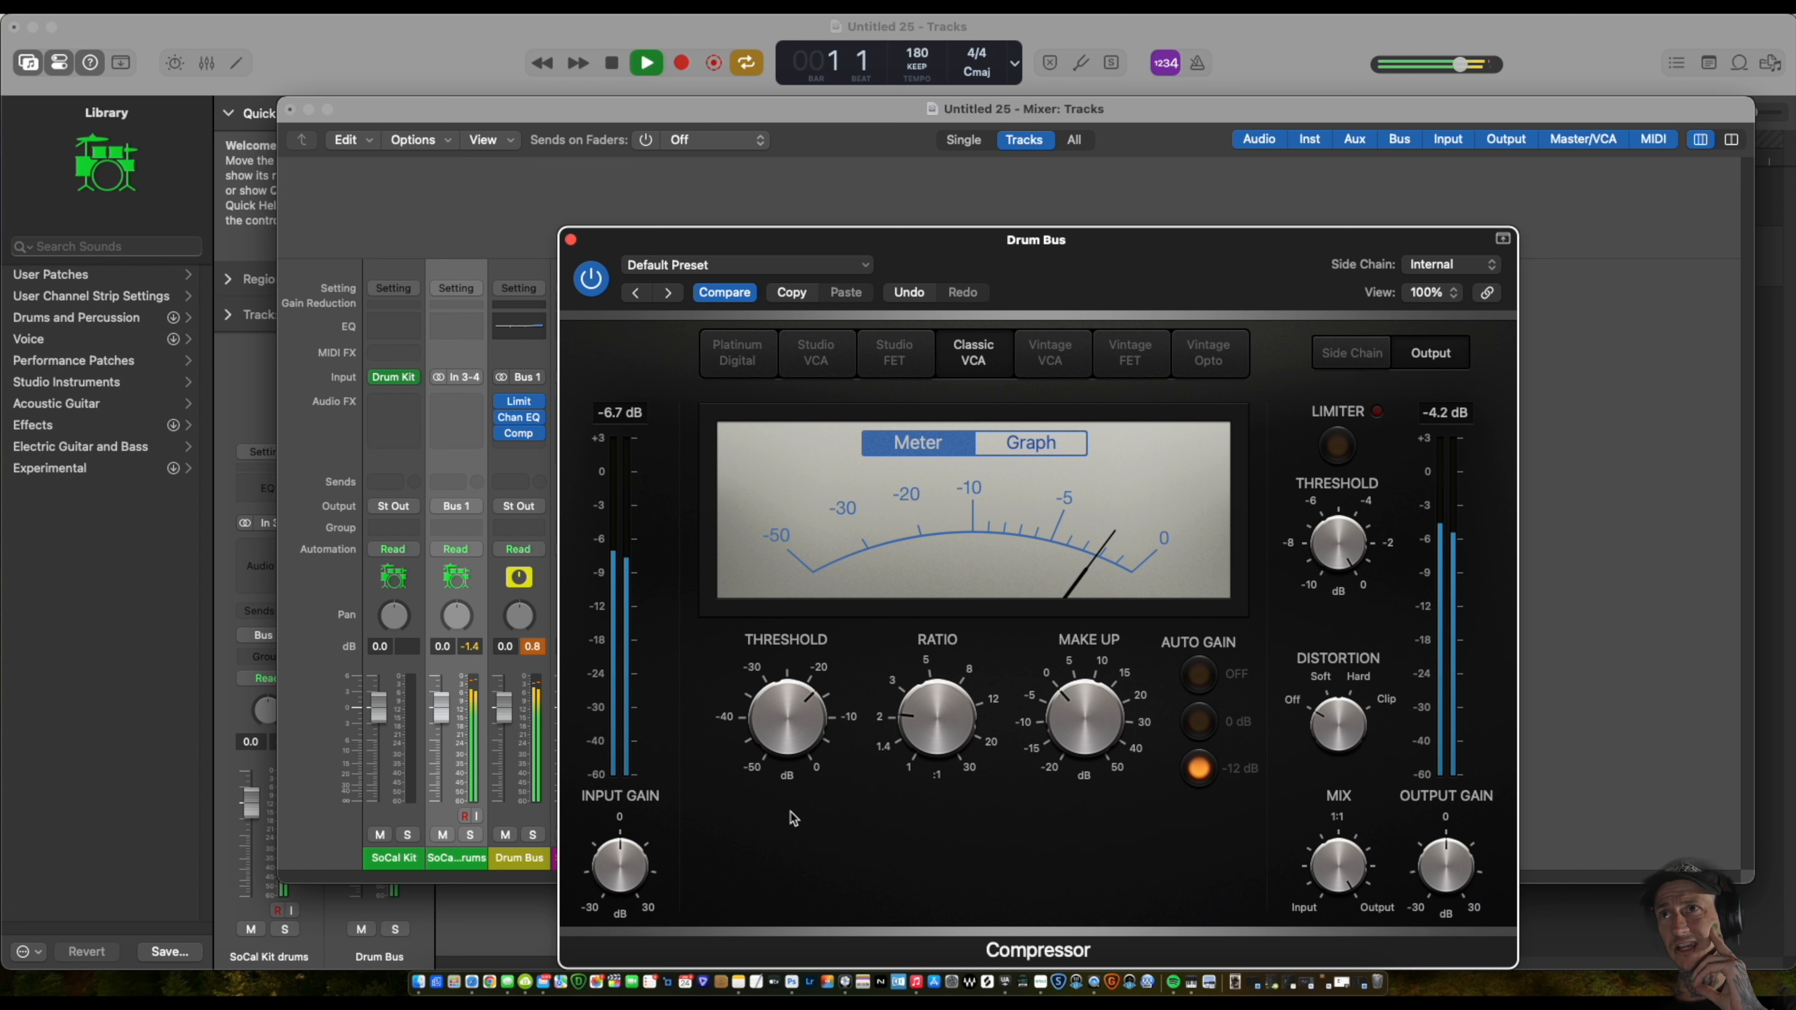
left_click_drag(781, 733, 783, 736)
key("space")
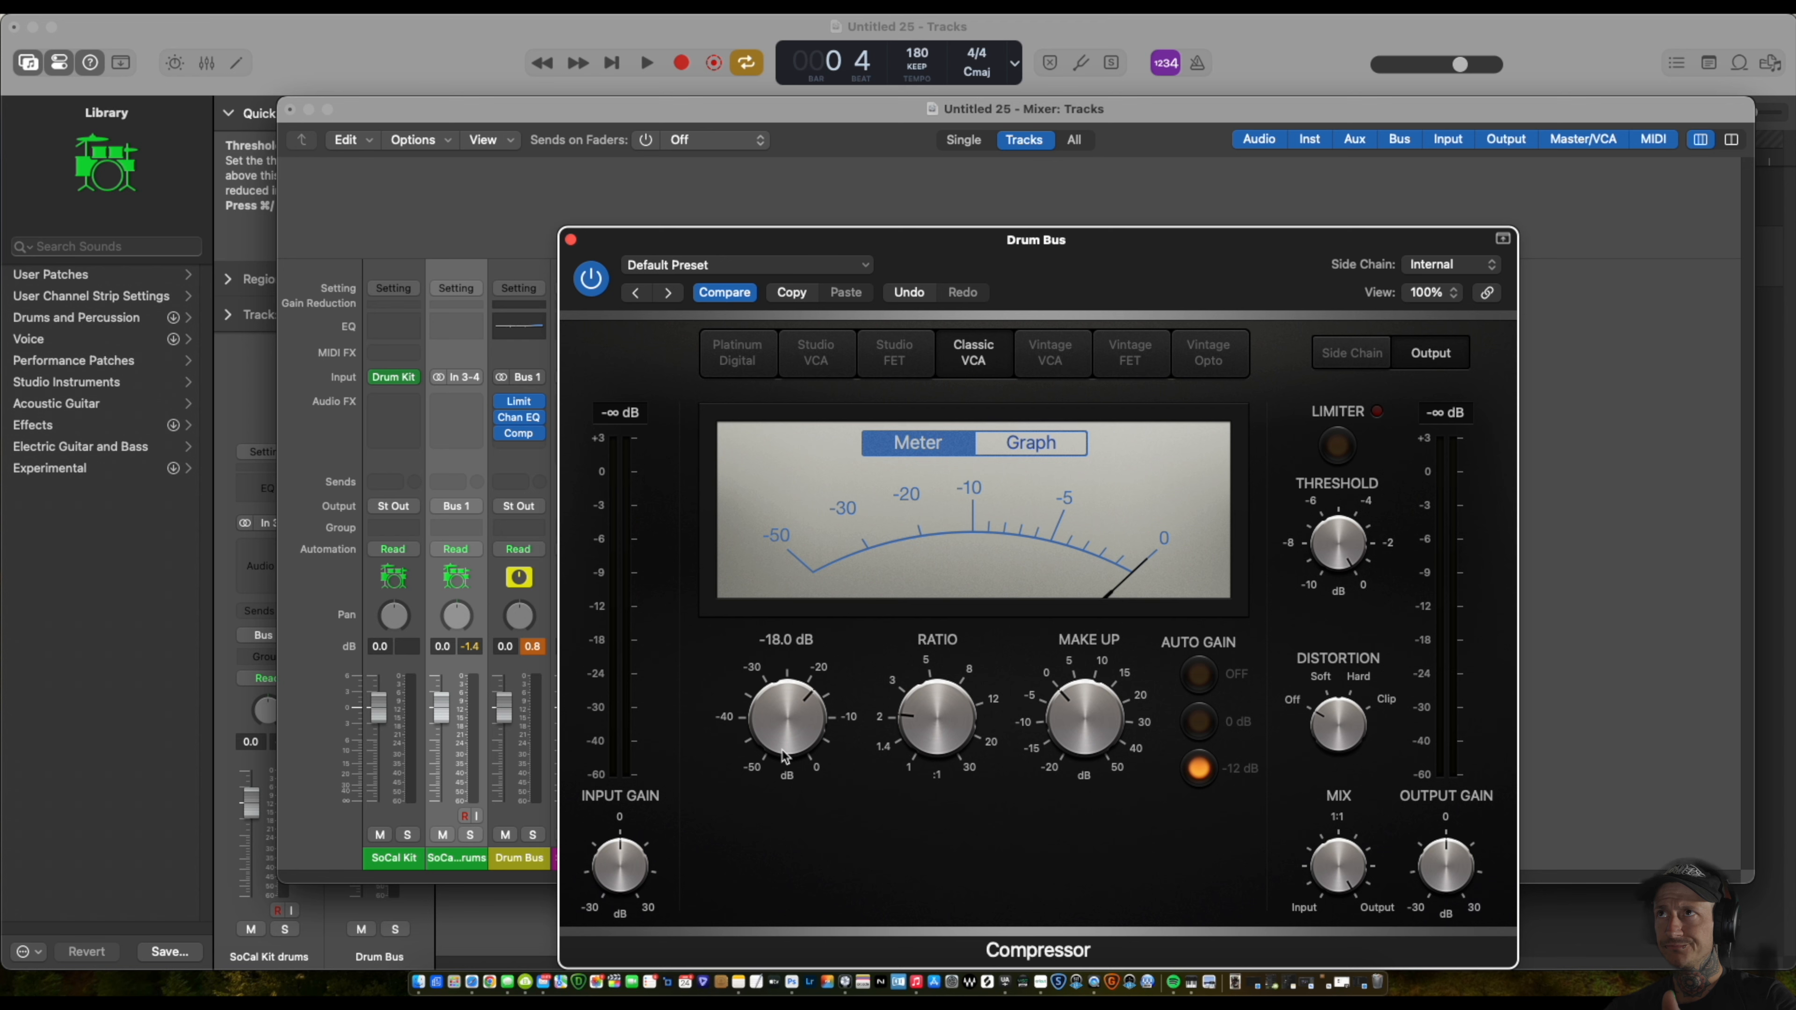
Compare the loop with the Compressor bypassed and active, and set its make-up gain to 1.5 dB.
key("space")
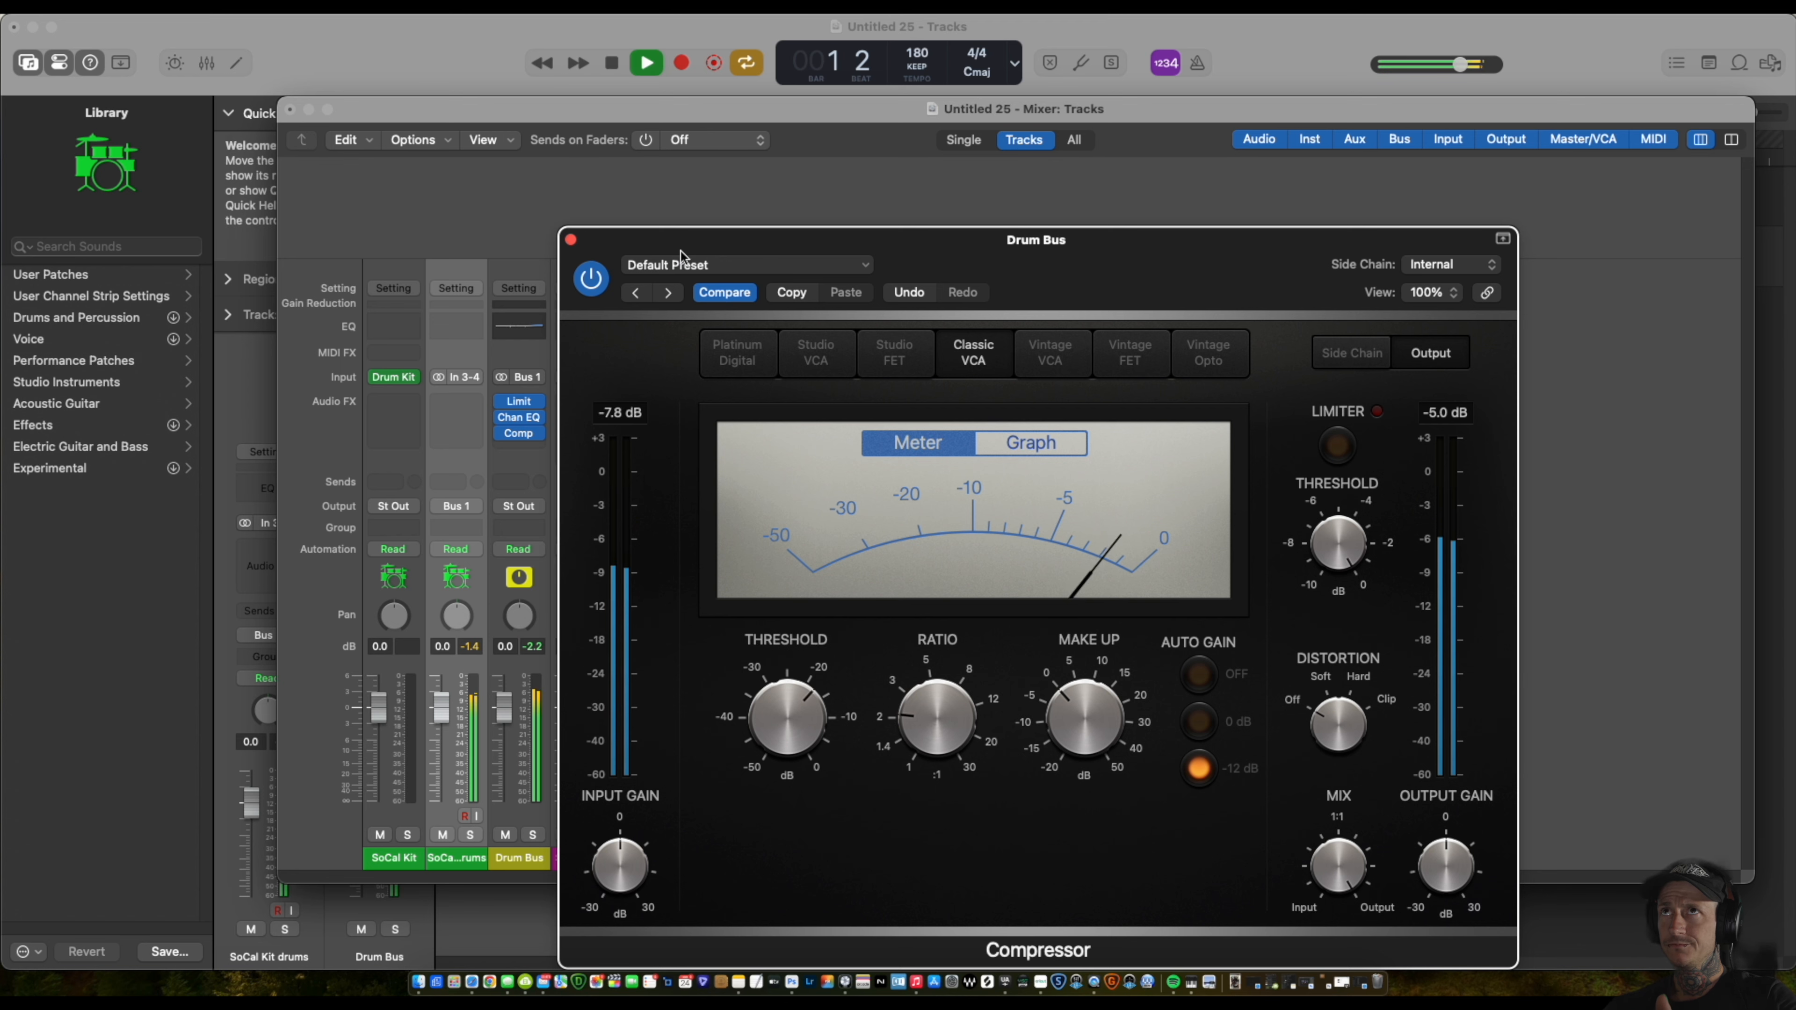
left_click(592, 279)
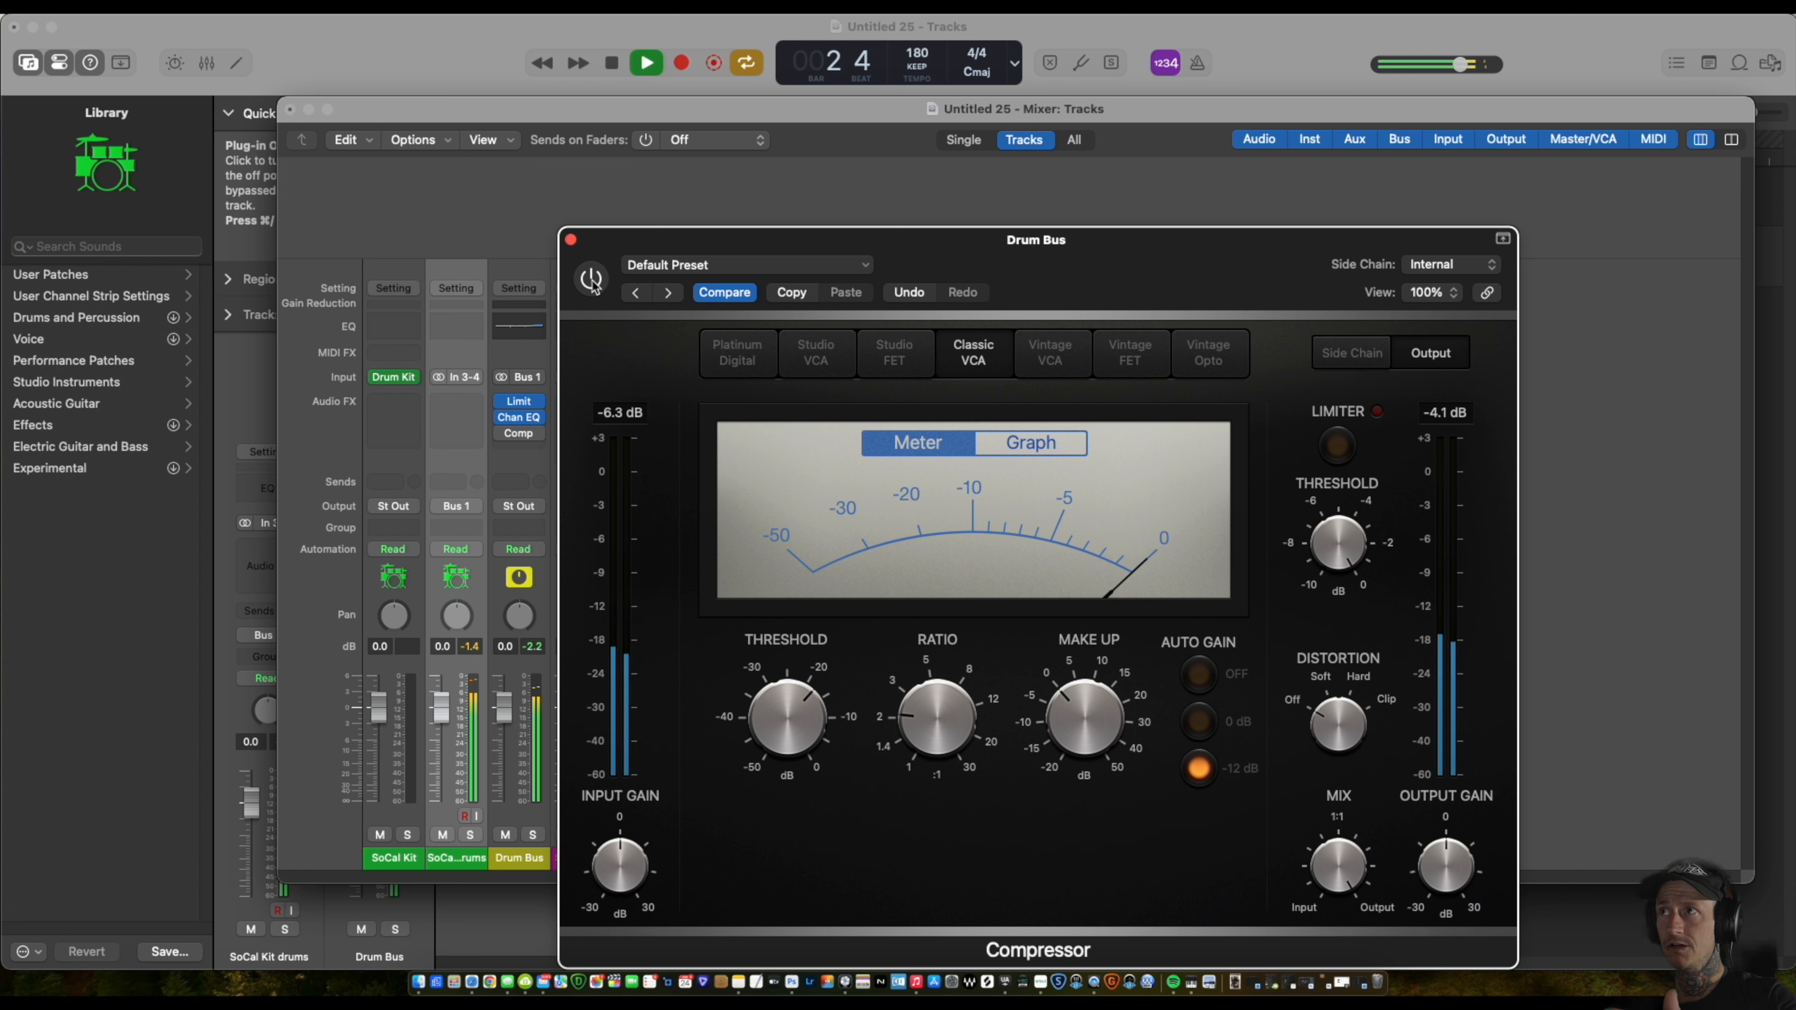
left_click(592, 280)
left_click_drag(1067, 722, 1062, 708)
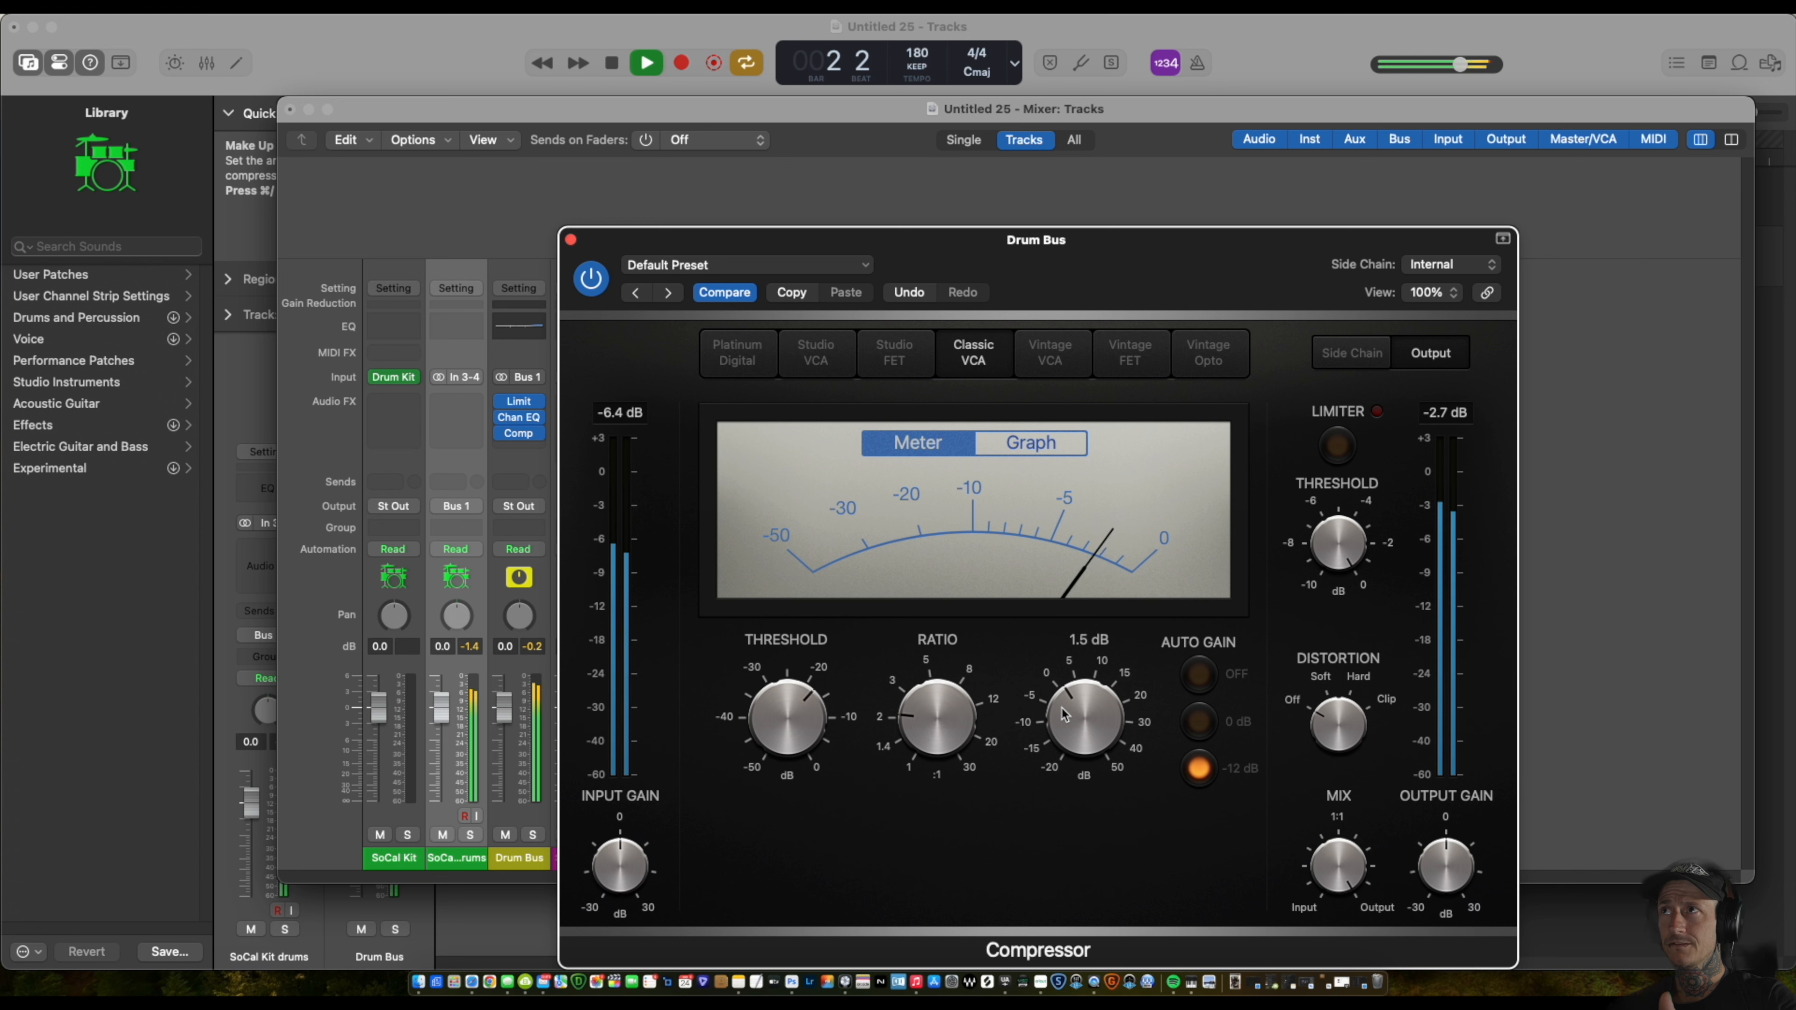
Turn on the Compressor's output limiter with Hard distortion and try its threshold down to -6.3 dB during playback.
left_click(1337, 446)
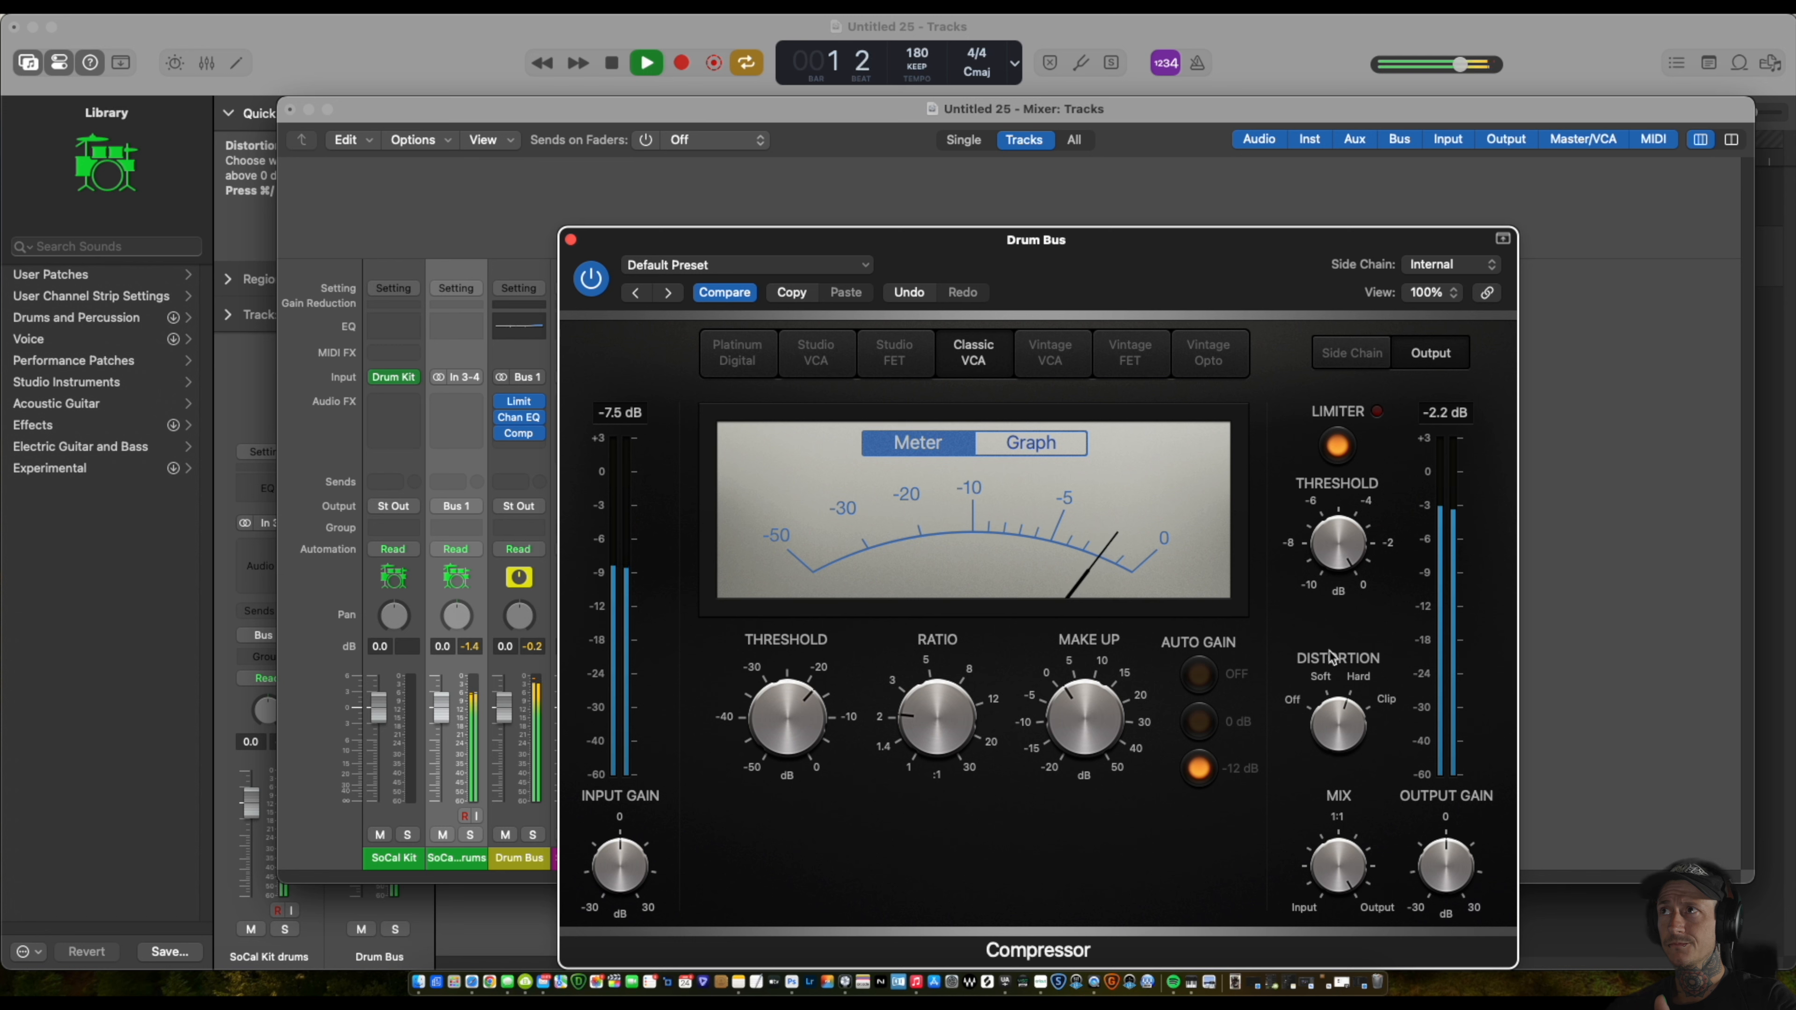
left_click_drag(1340, 546, 1359, 672)
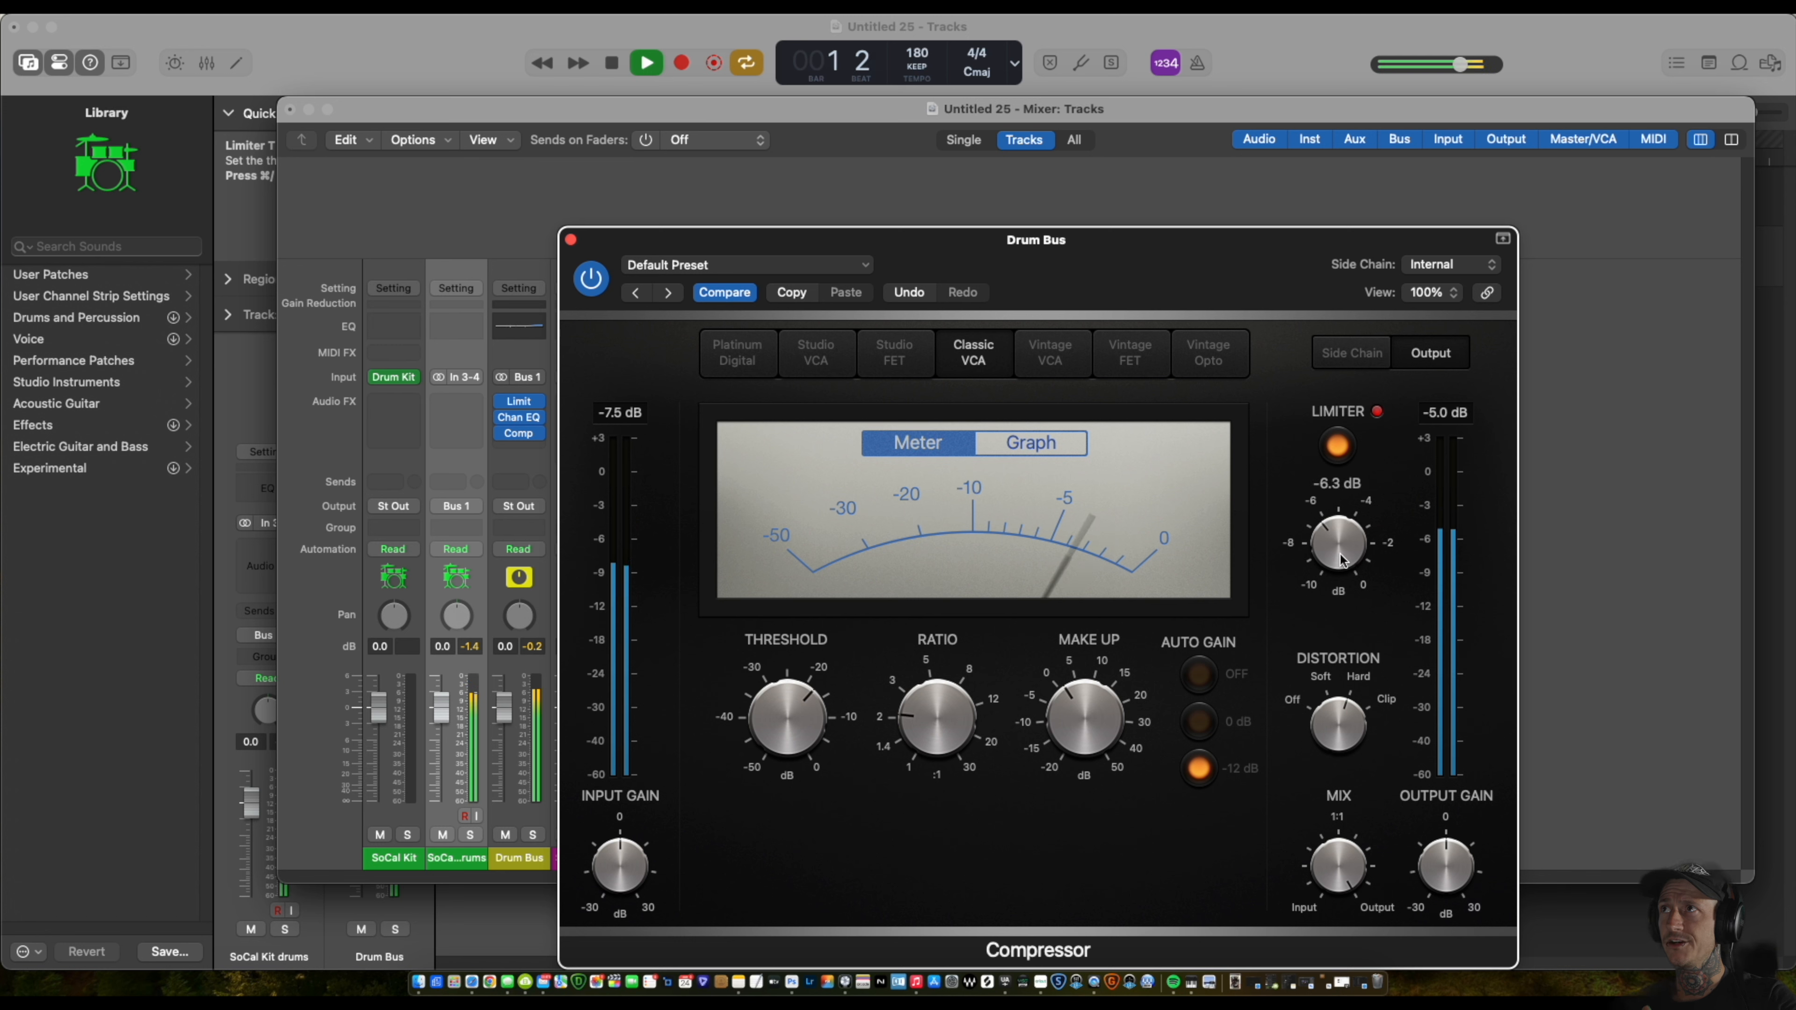
left_click_drag(1341, 559, 1326, 522)
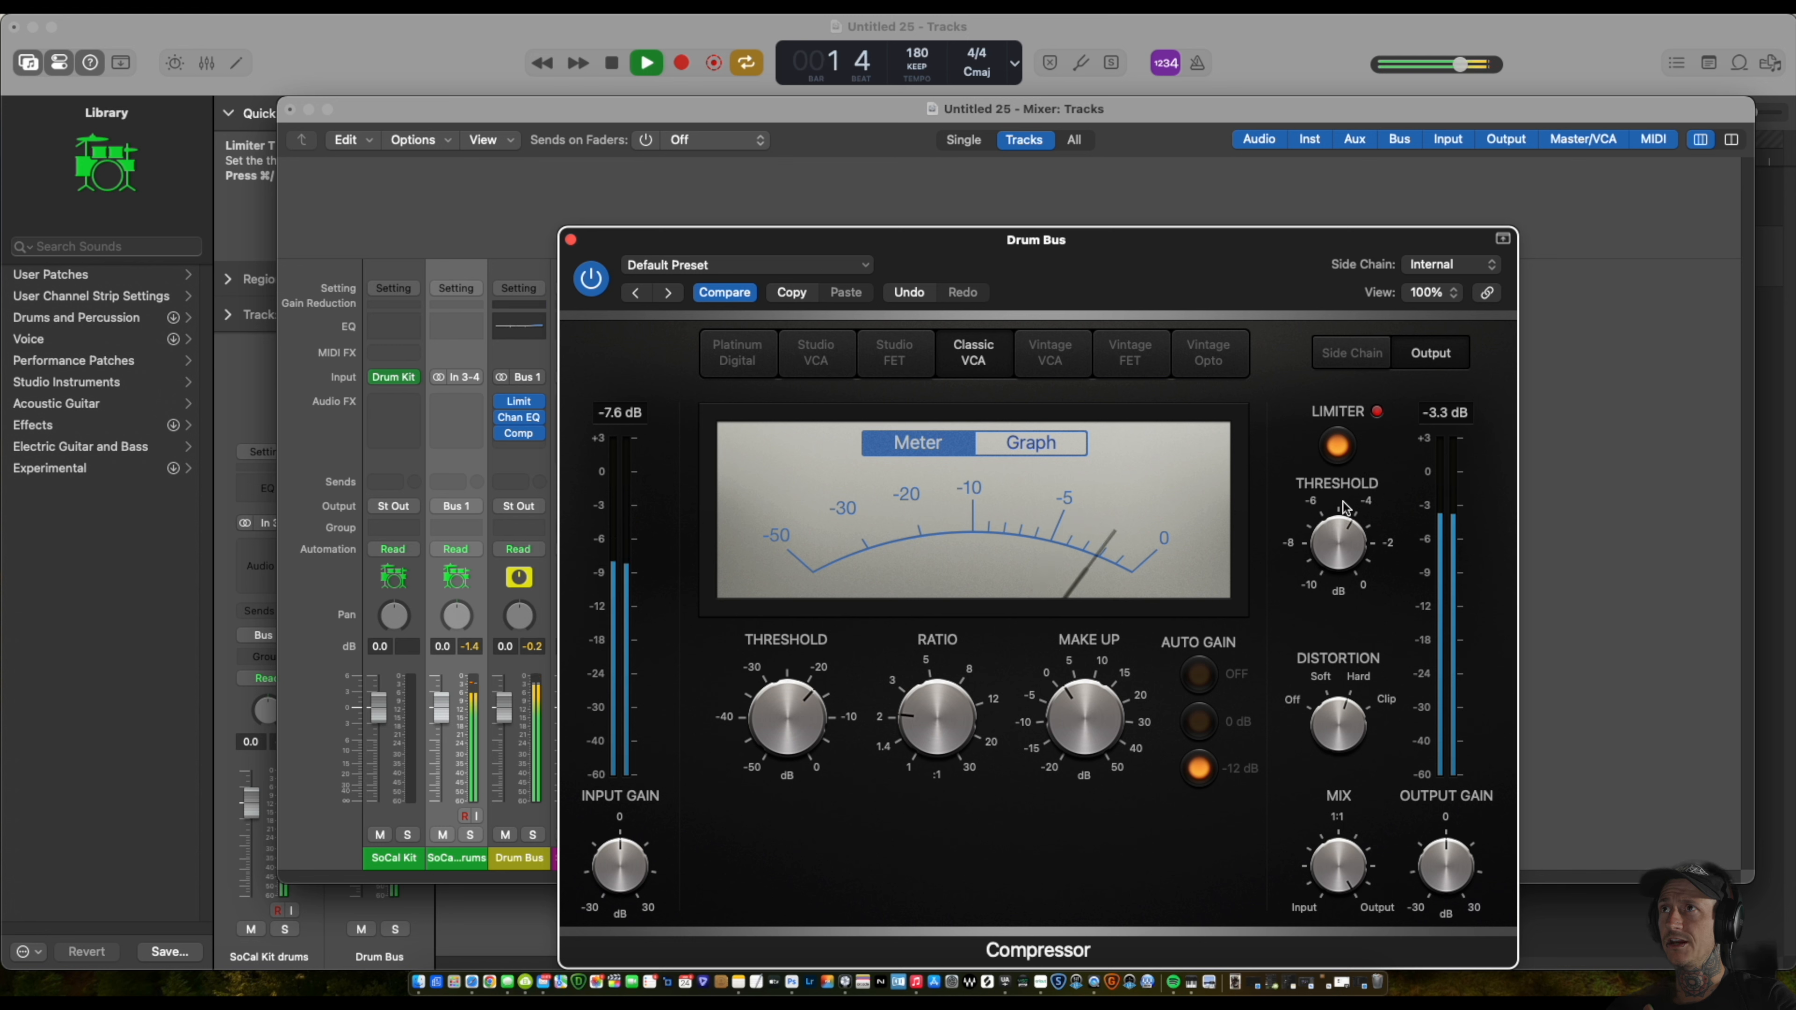
Move the Compressor aside, reset the channel peak levels, and compare its limiter off and on, leaving it on.
left_click_drag(1238, 271, 1422, 240)
left_click(602, 649)
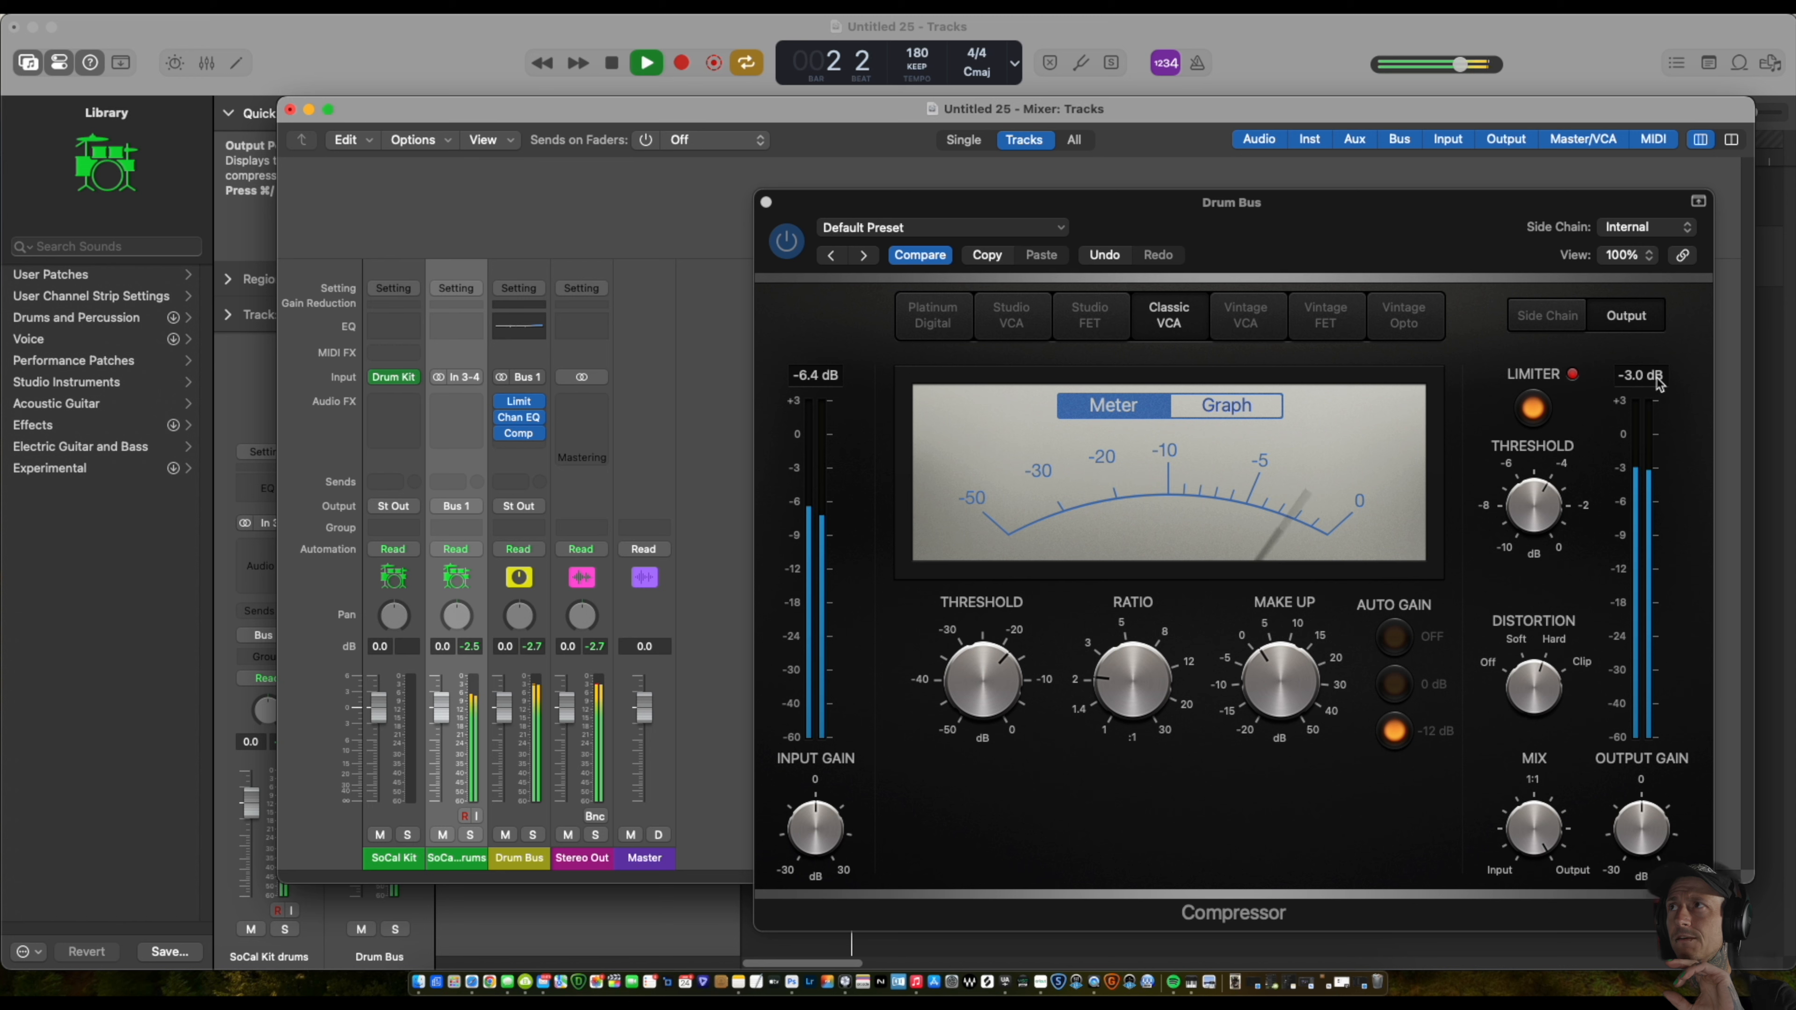
left_click(1540, 408)
left_click(1541, 408)
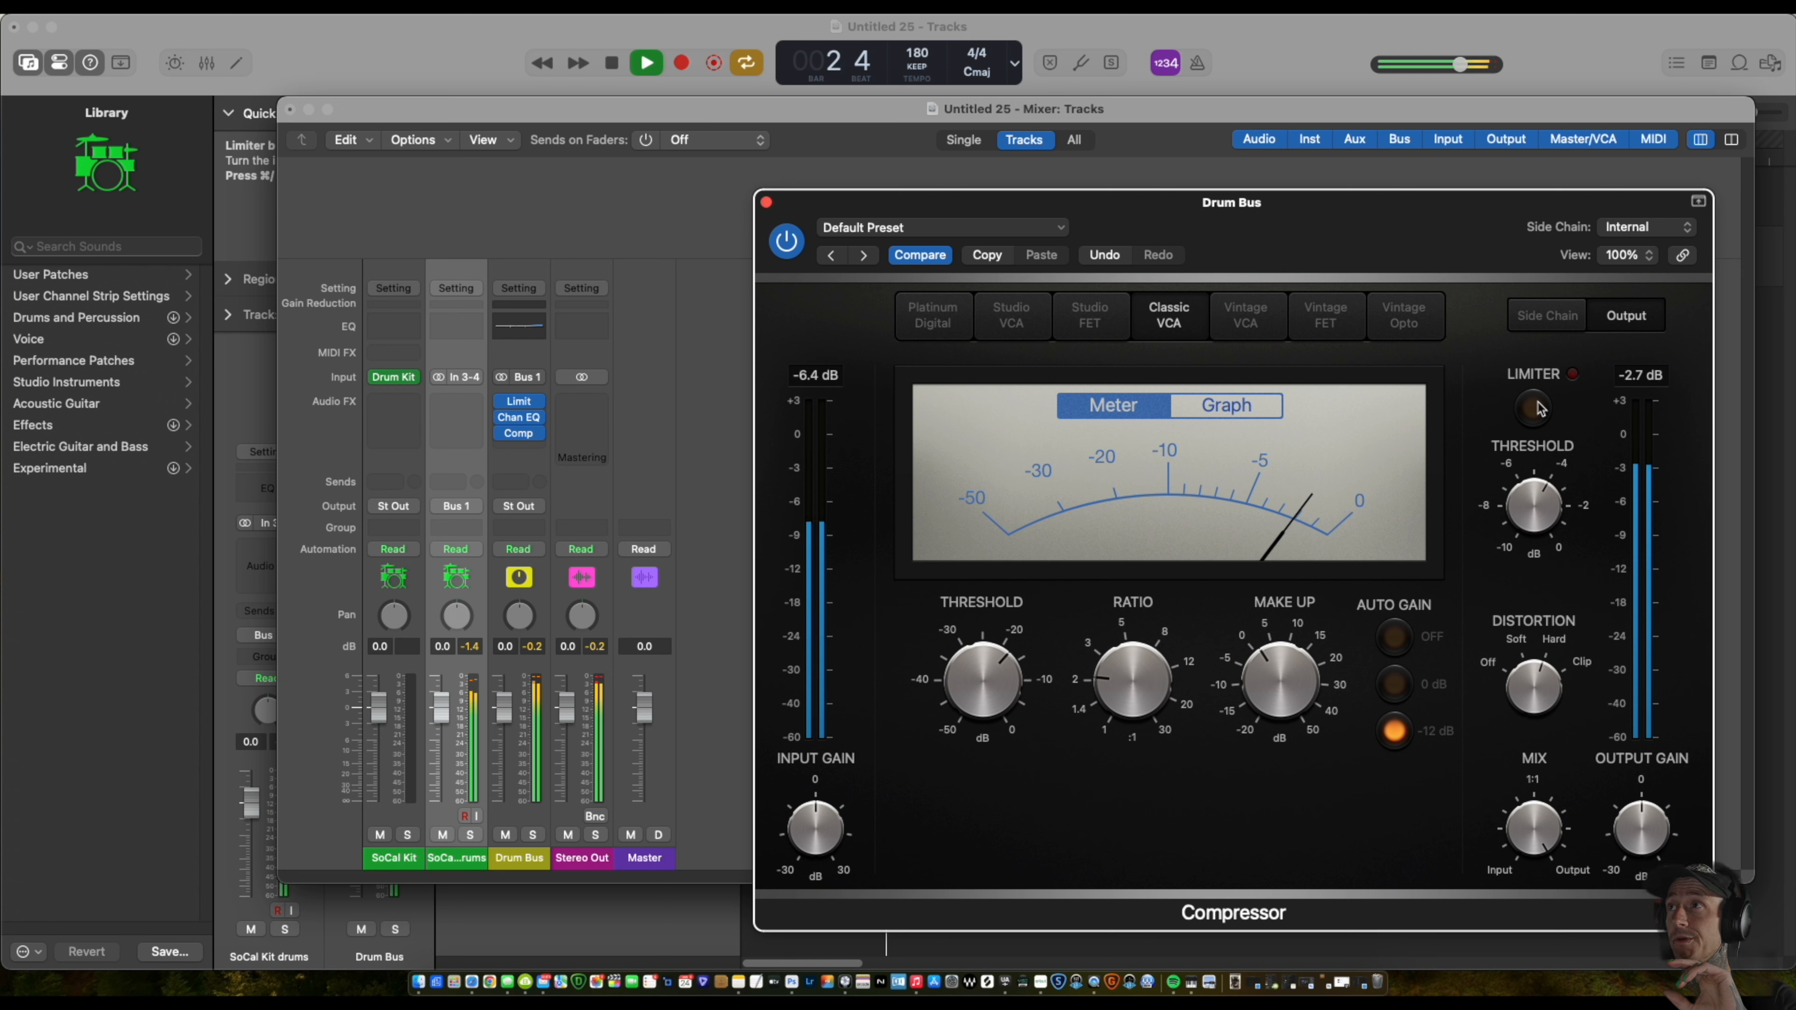
left_click(1534, 408)
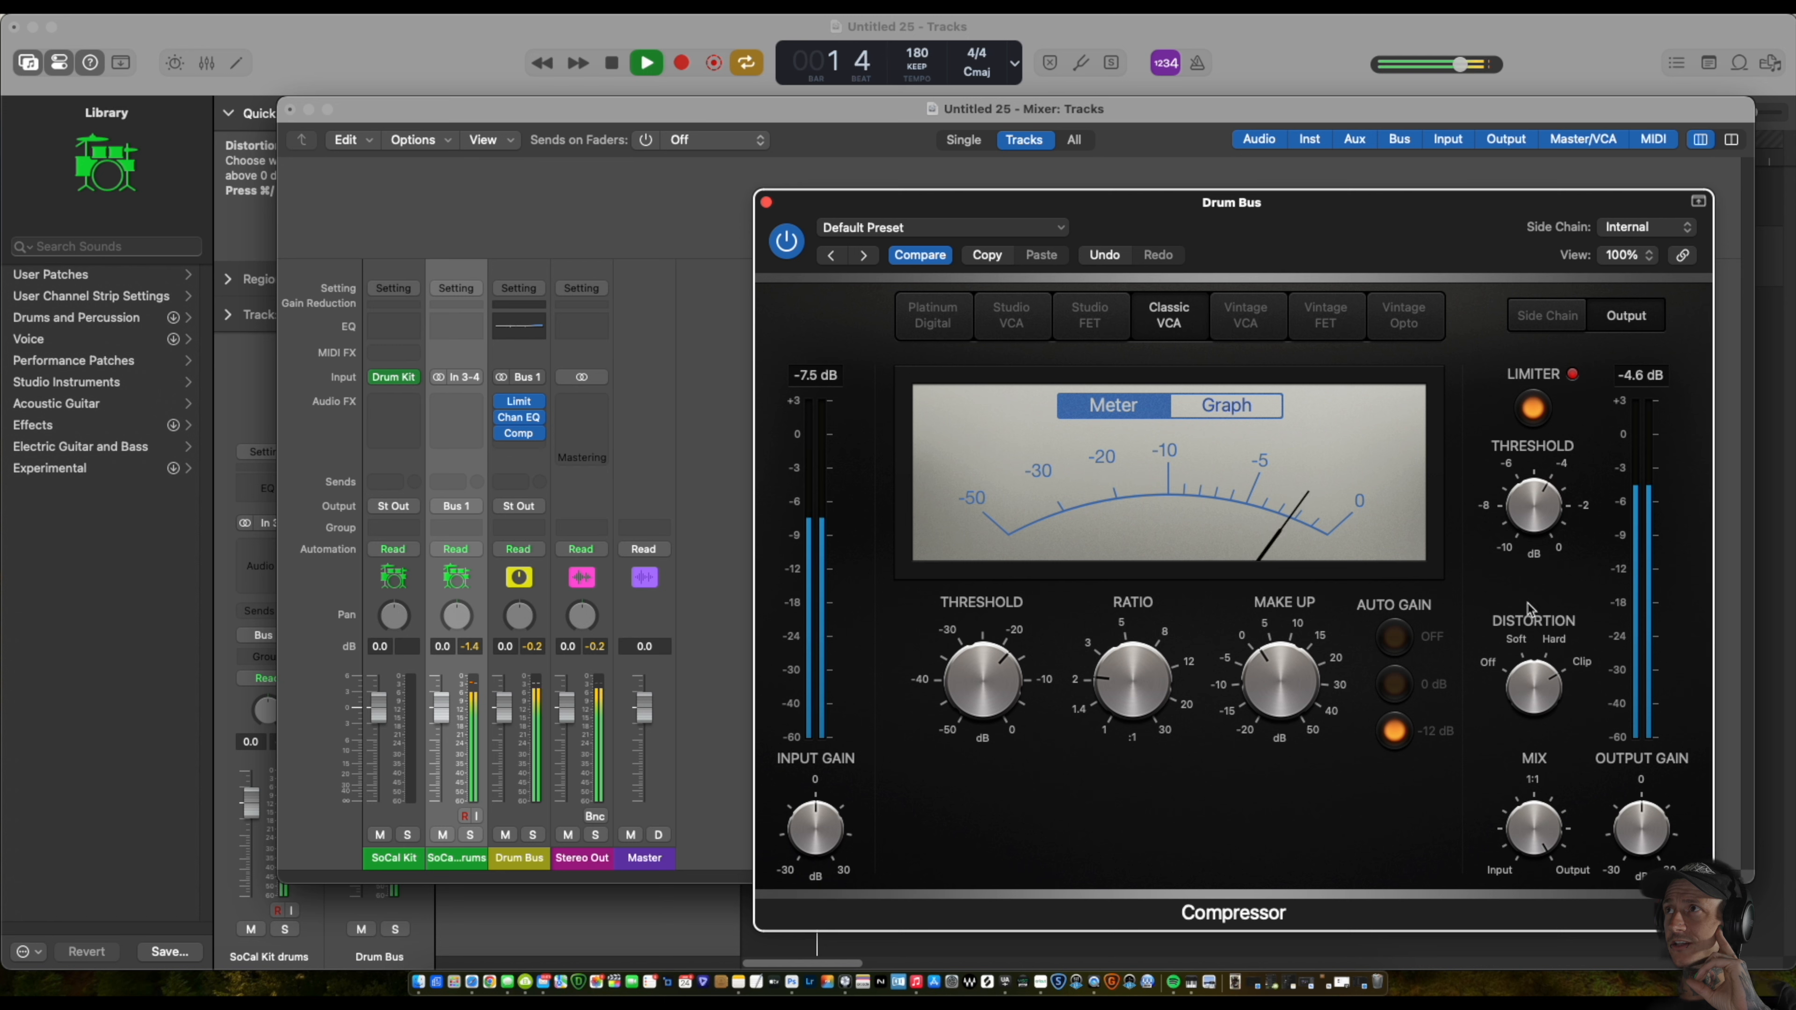
Fine-tune the Compressor limiter's threshold between -3.4 dB and -2.8 dB during playback, keeping the output gain at 0.0 dB.
mouse_move(1545, 511)
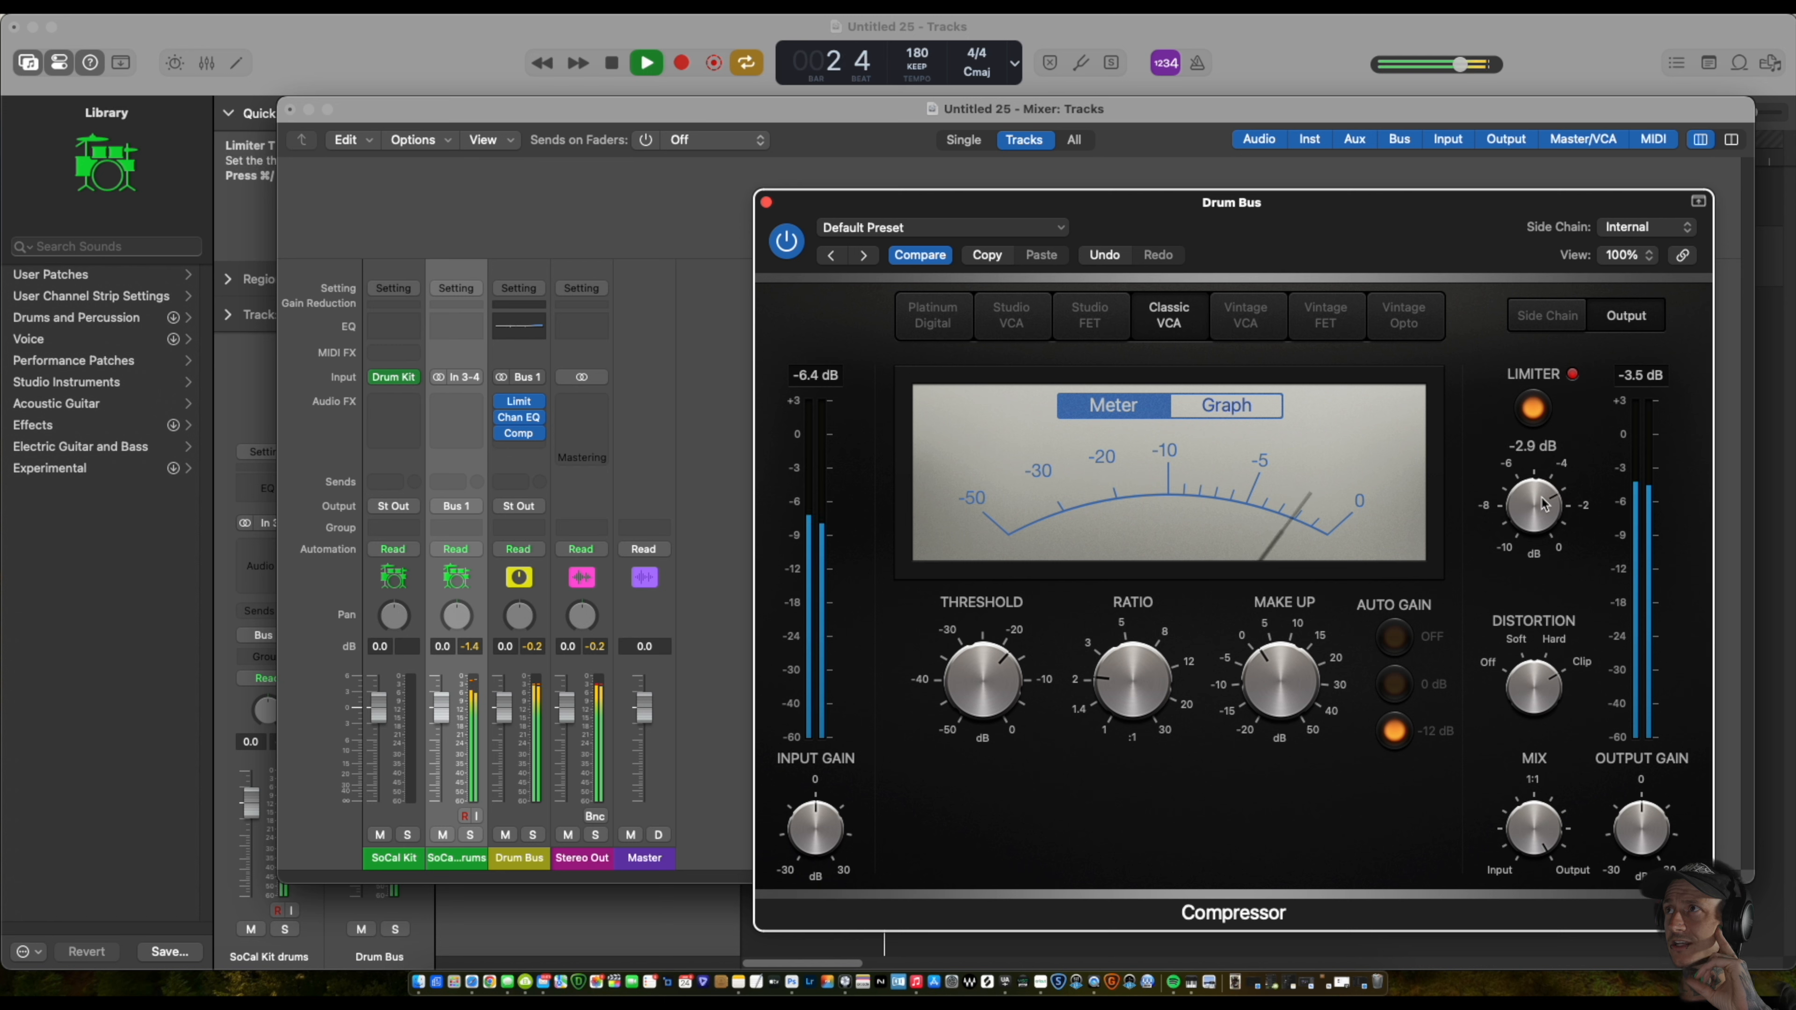
left_click_drag(1539, 521, 1540, 523)
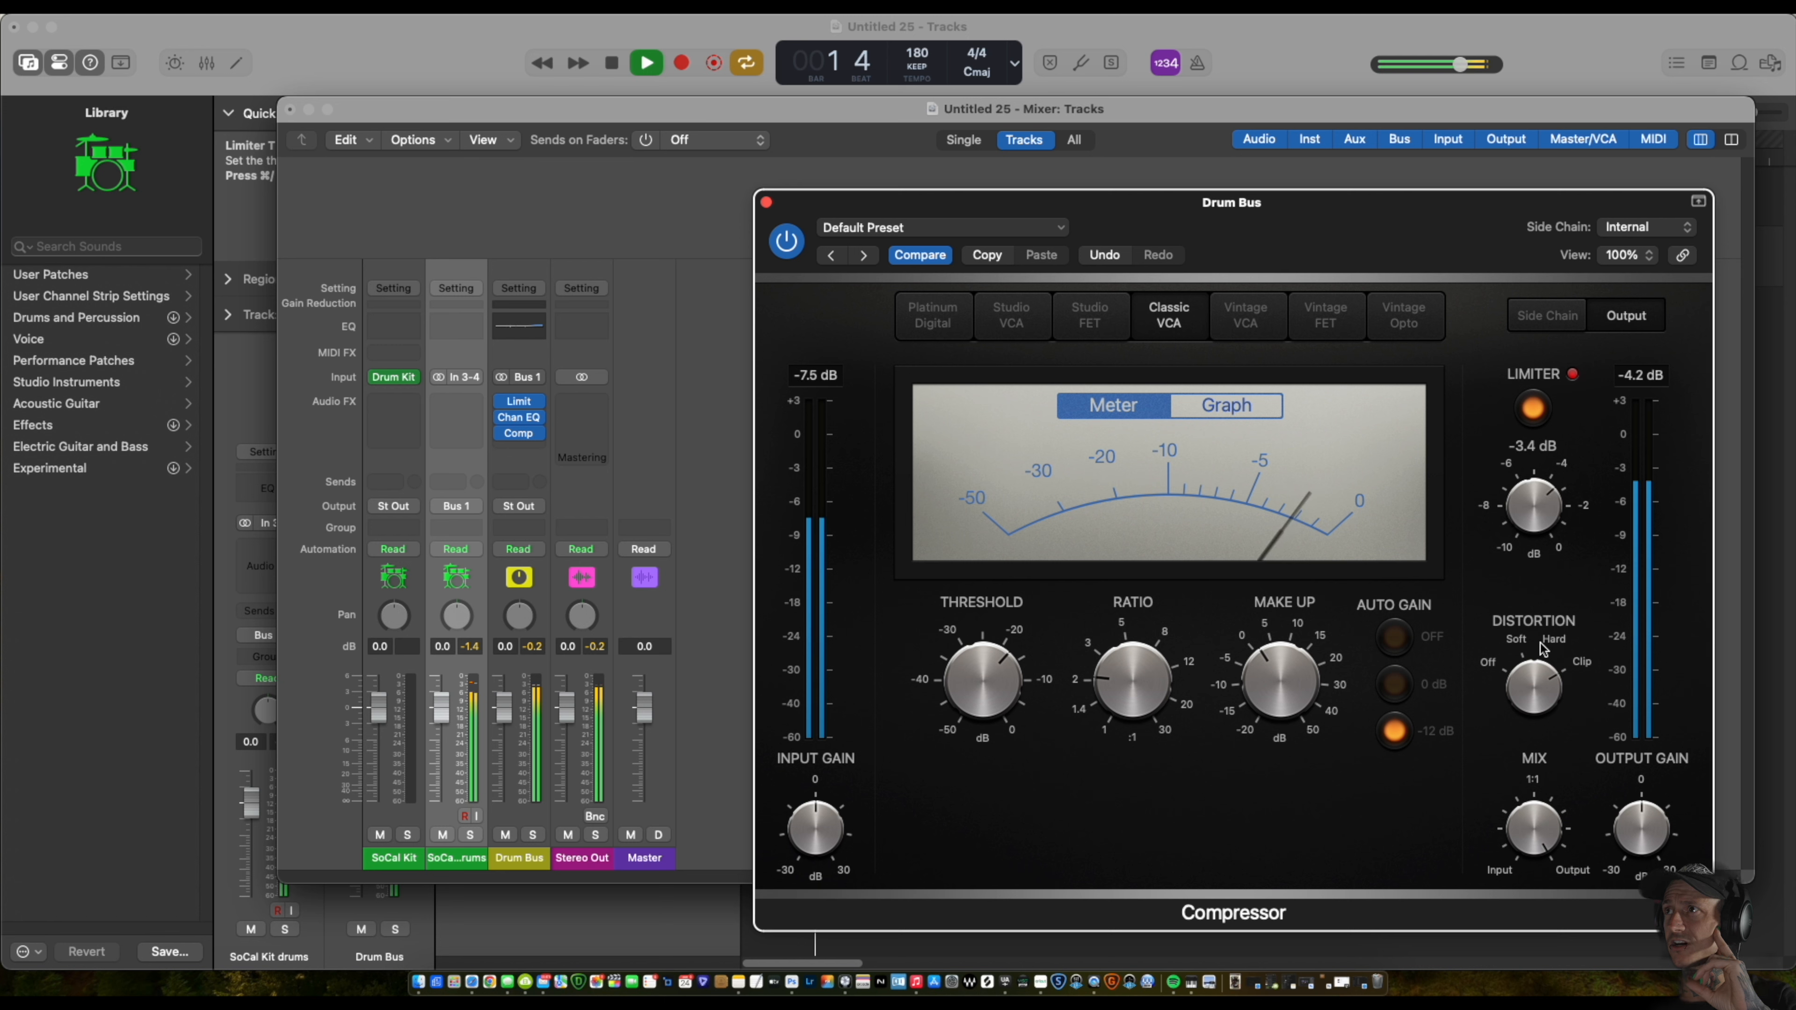
left_click_drag(1545, 528, 1543, 514)
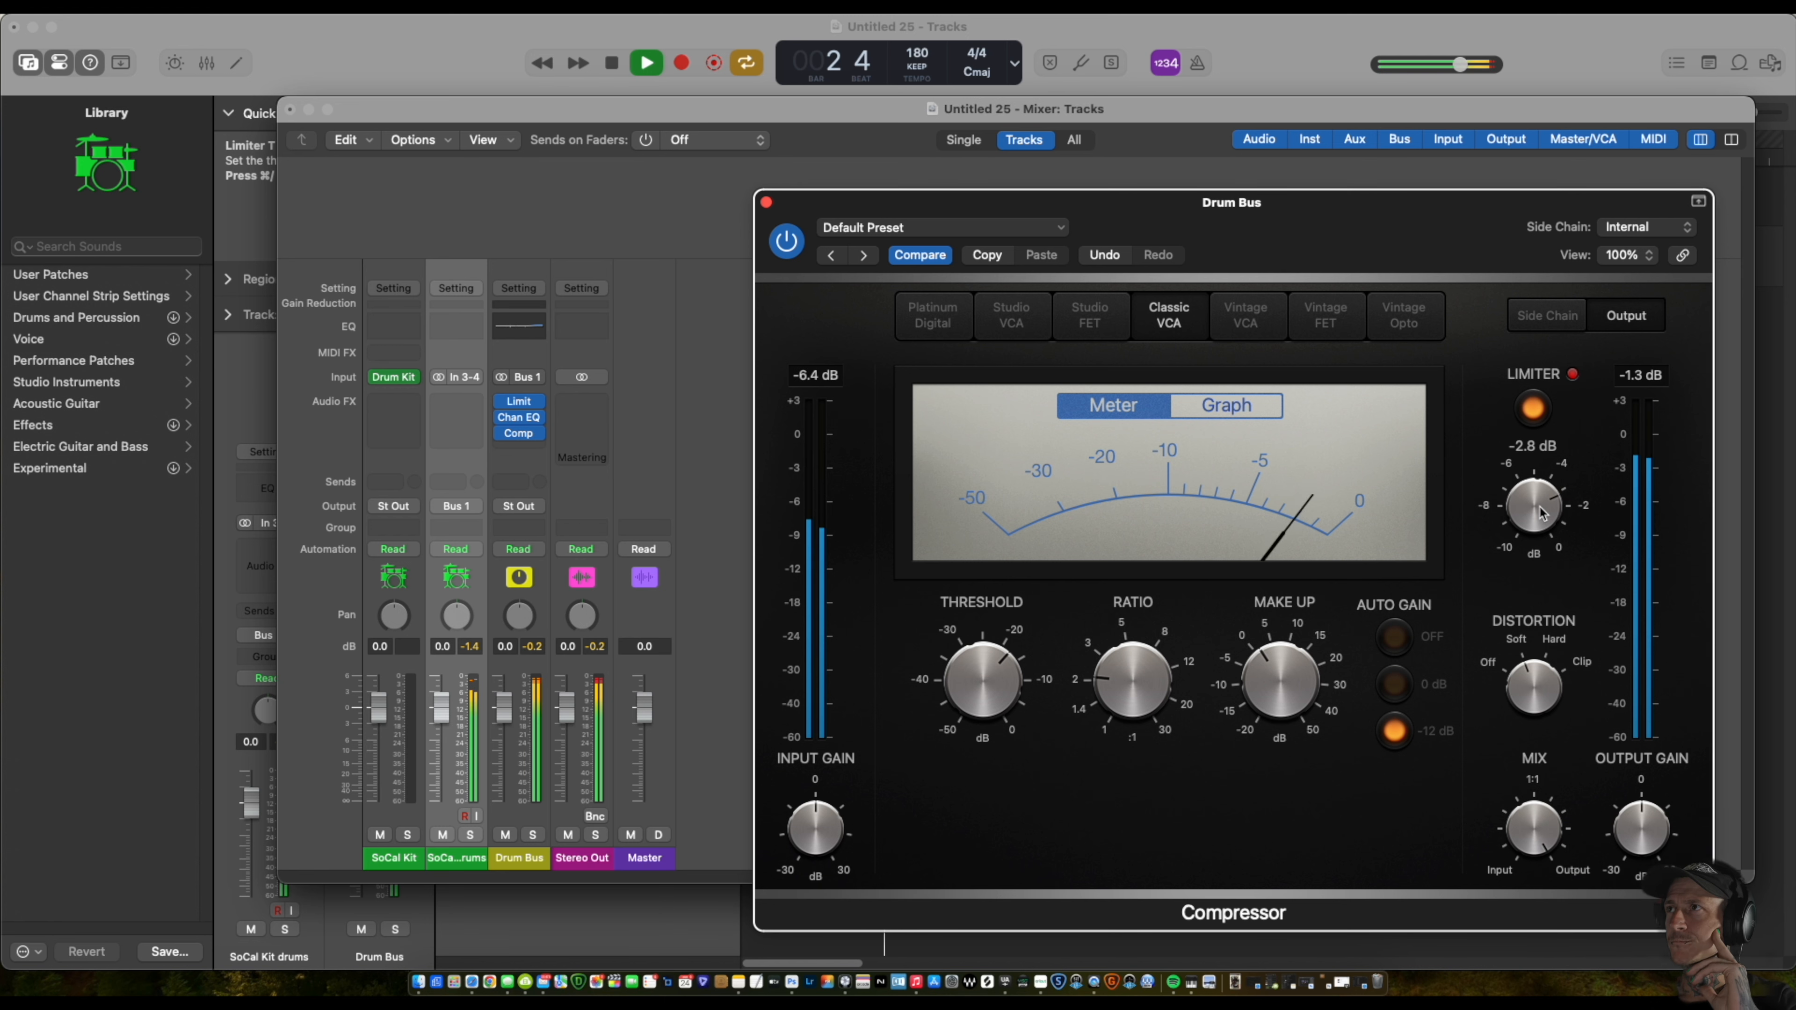
left_click_drag(1544, 533, 1527, 500)
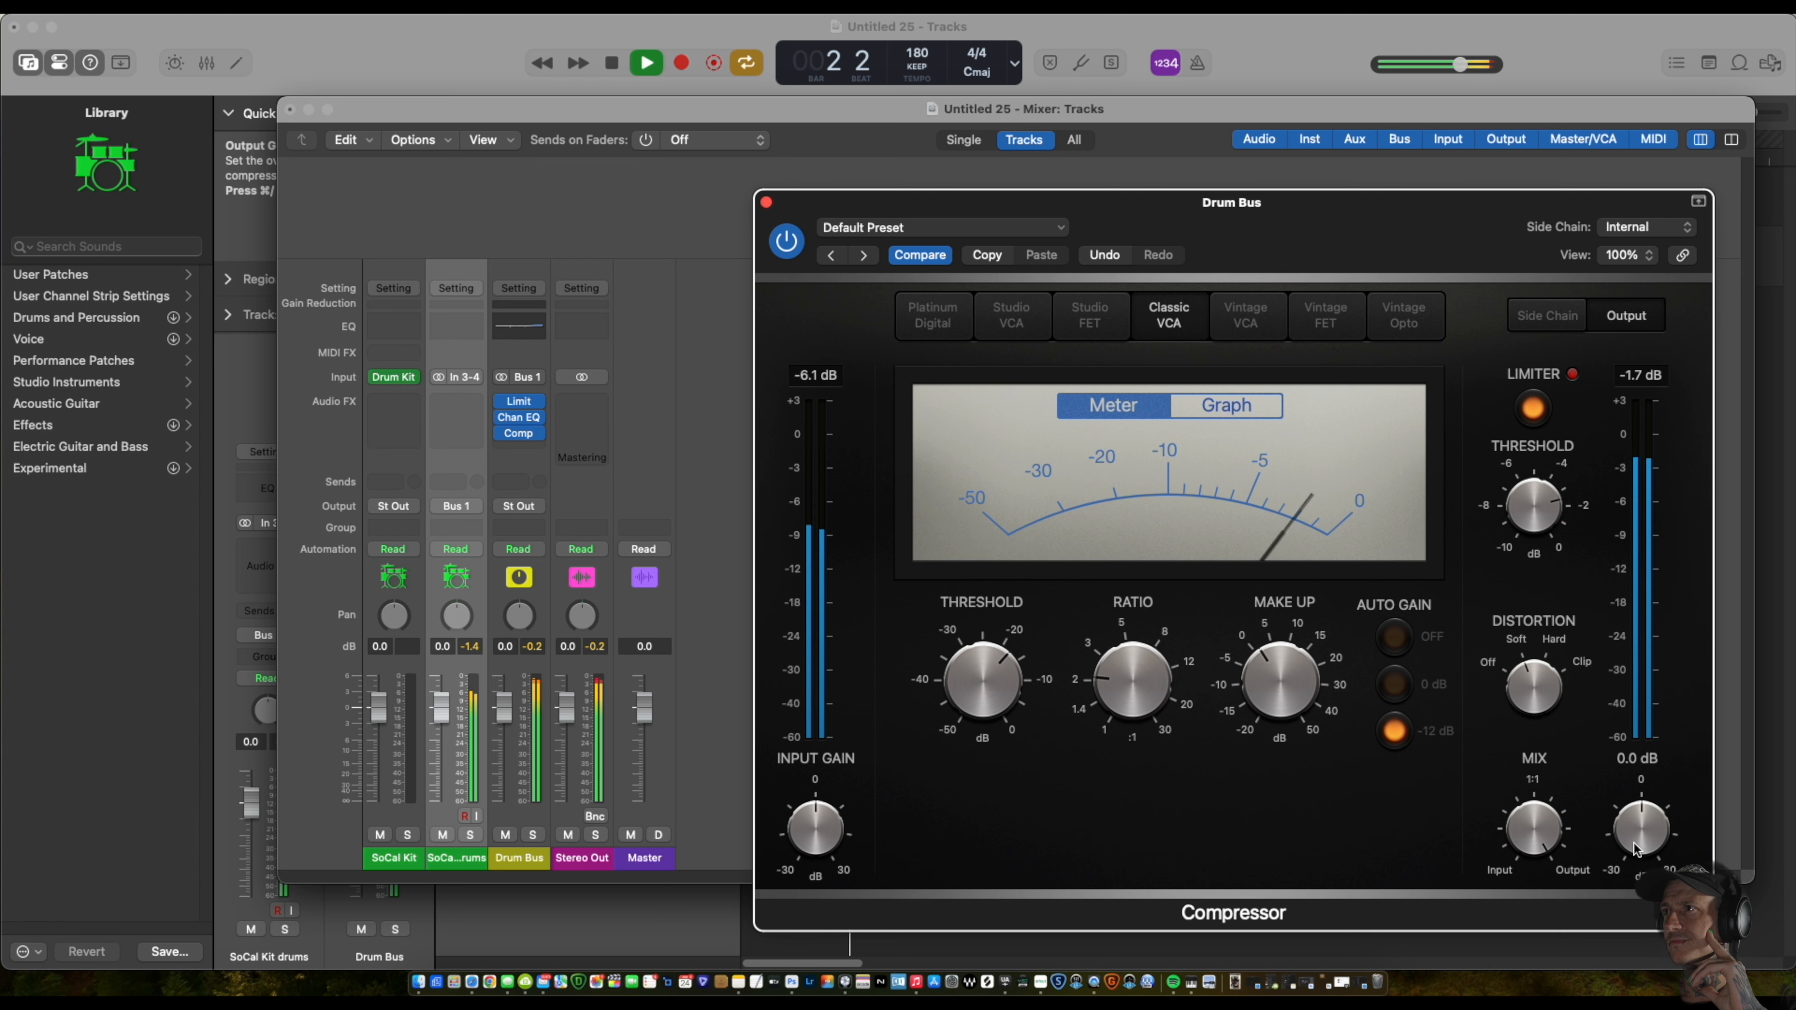
left_click_drag(1635, 847, 1634, 851)
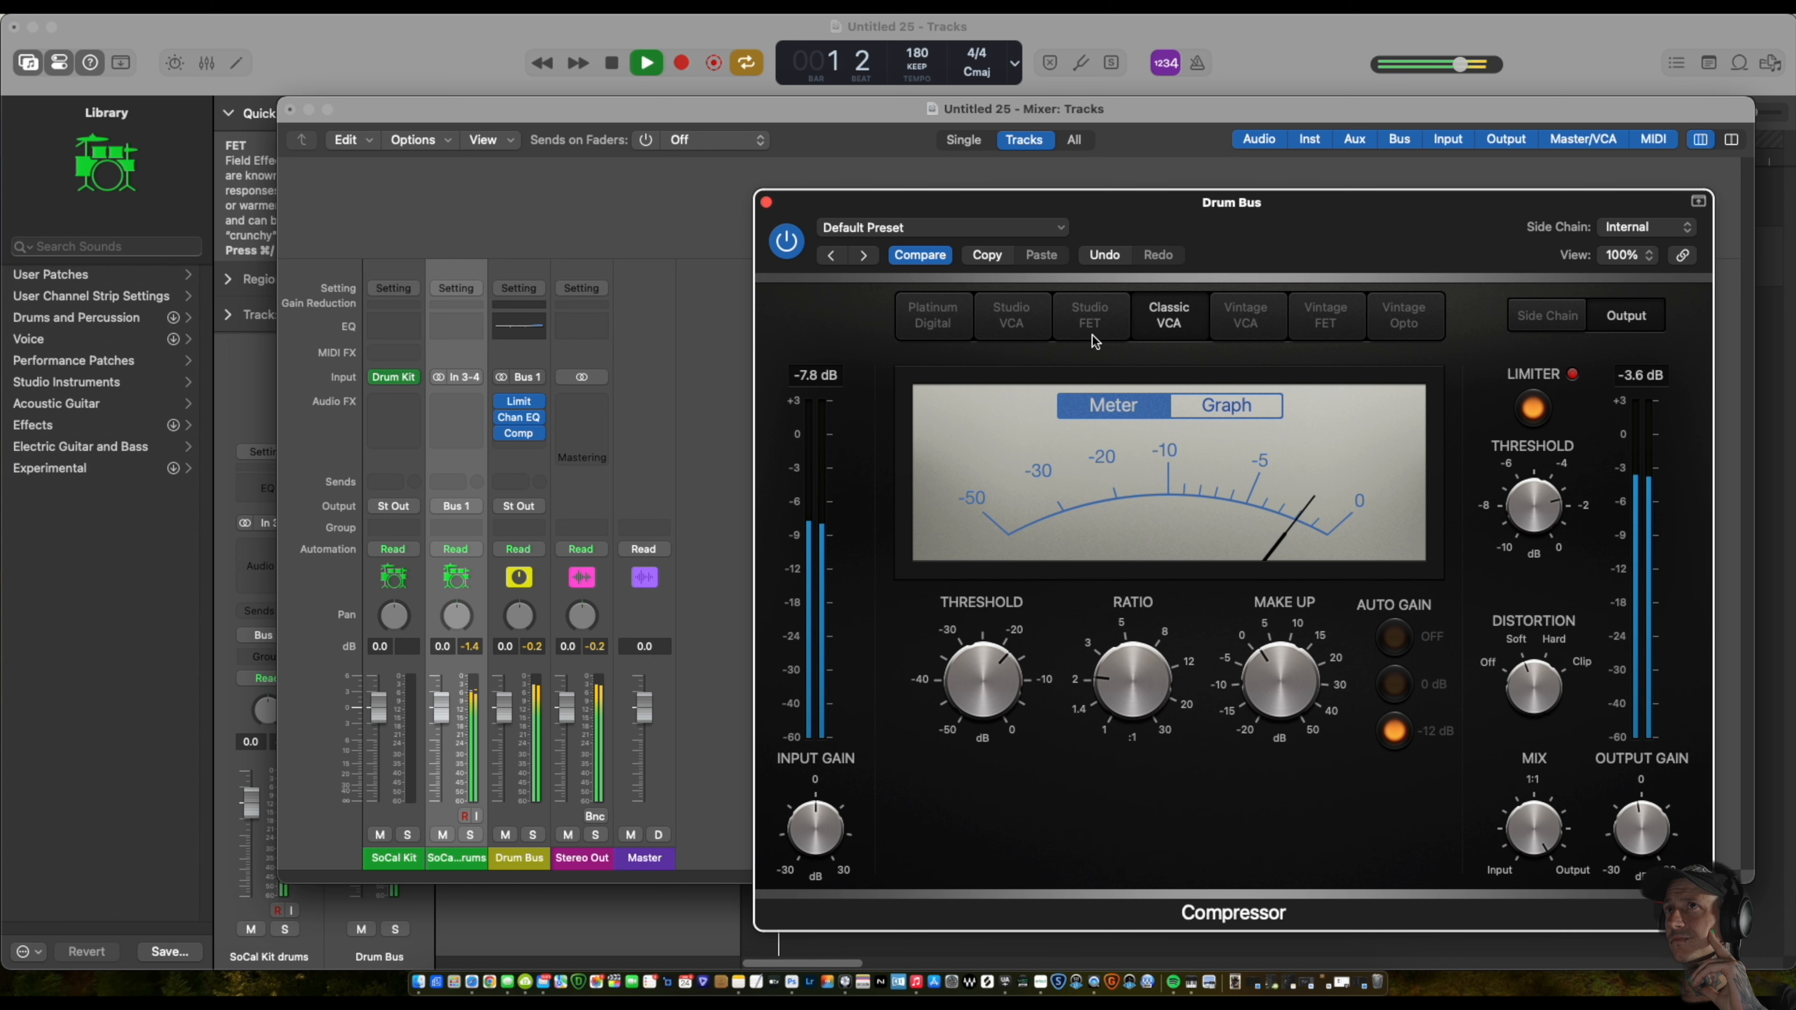
Audition the Studio VCA, Platinum Digital, Vintage FET and Vintage Opto models on the loop, and return to Classic VCA.
left_click(1011, 320)
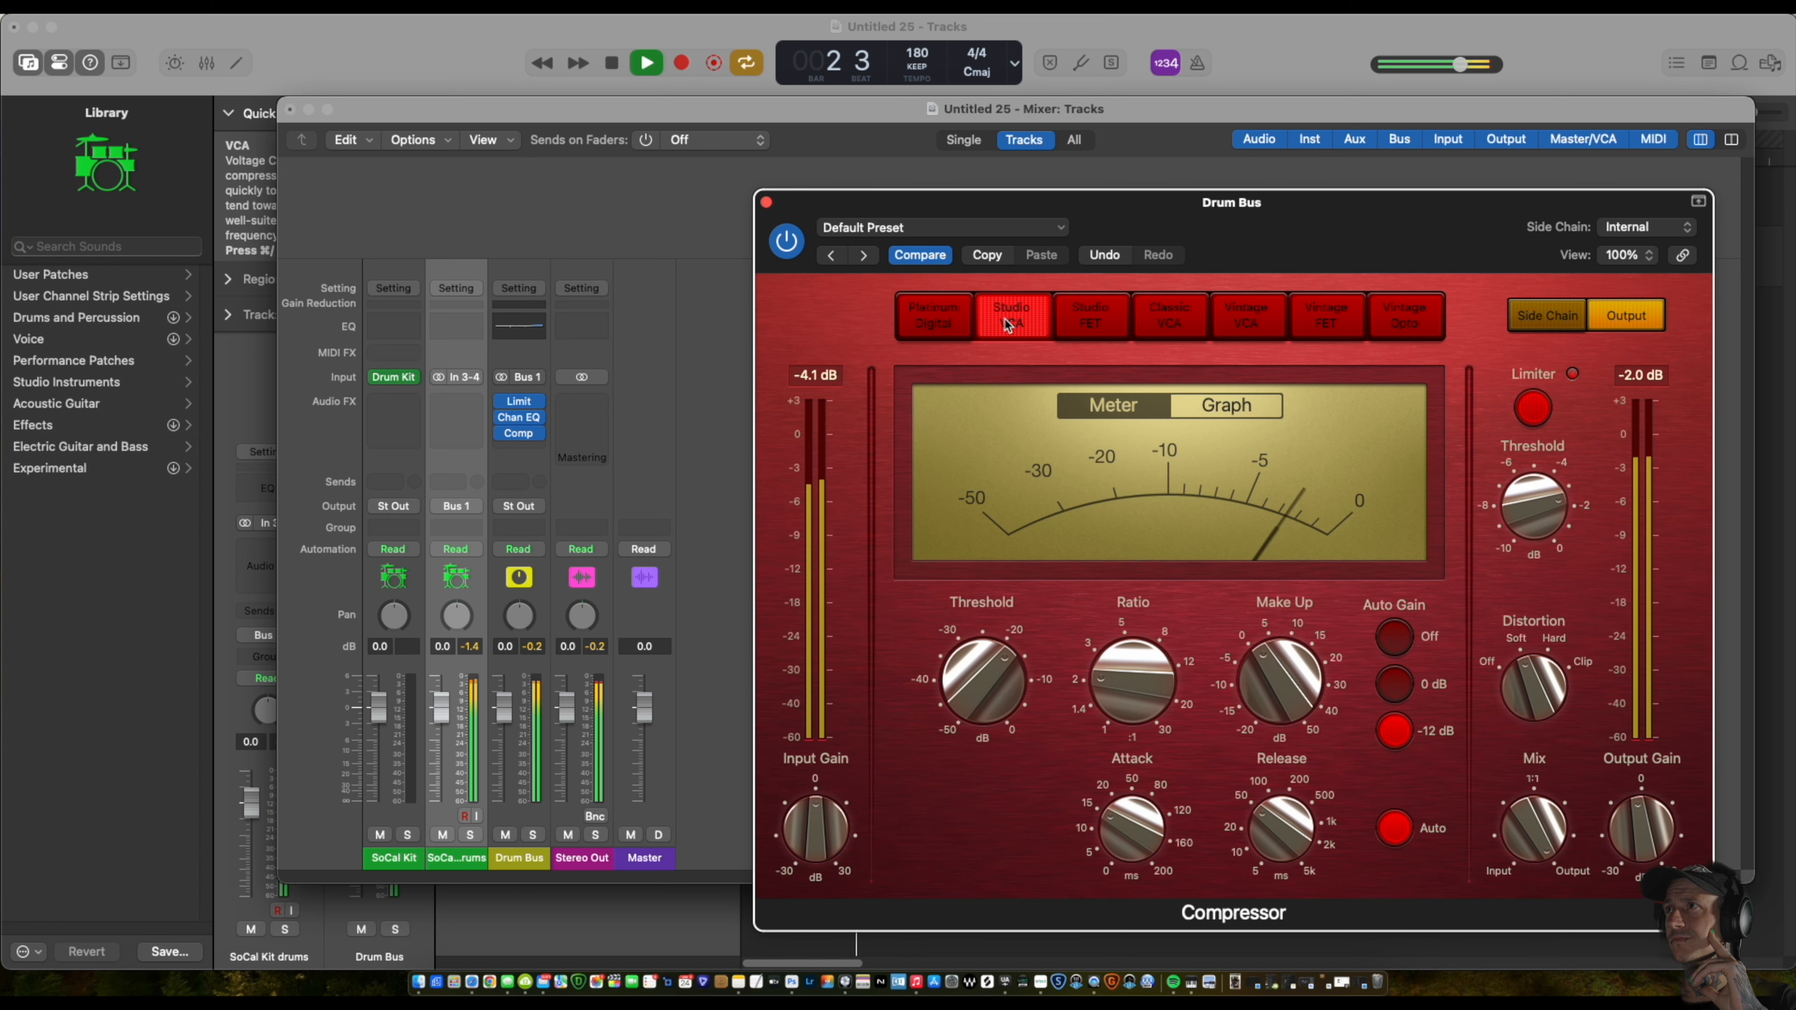
left_click(945, 317)
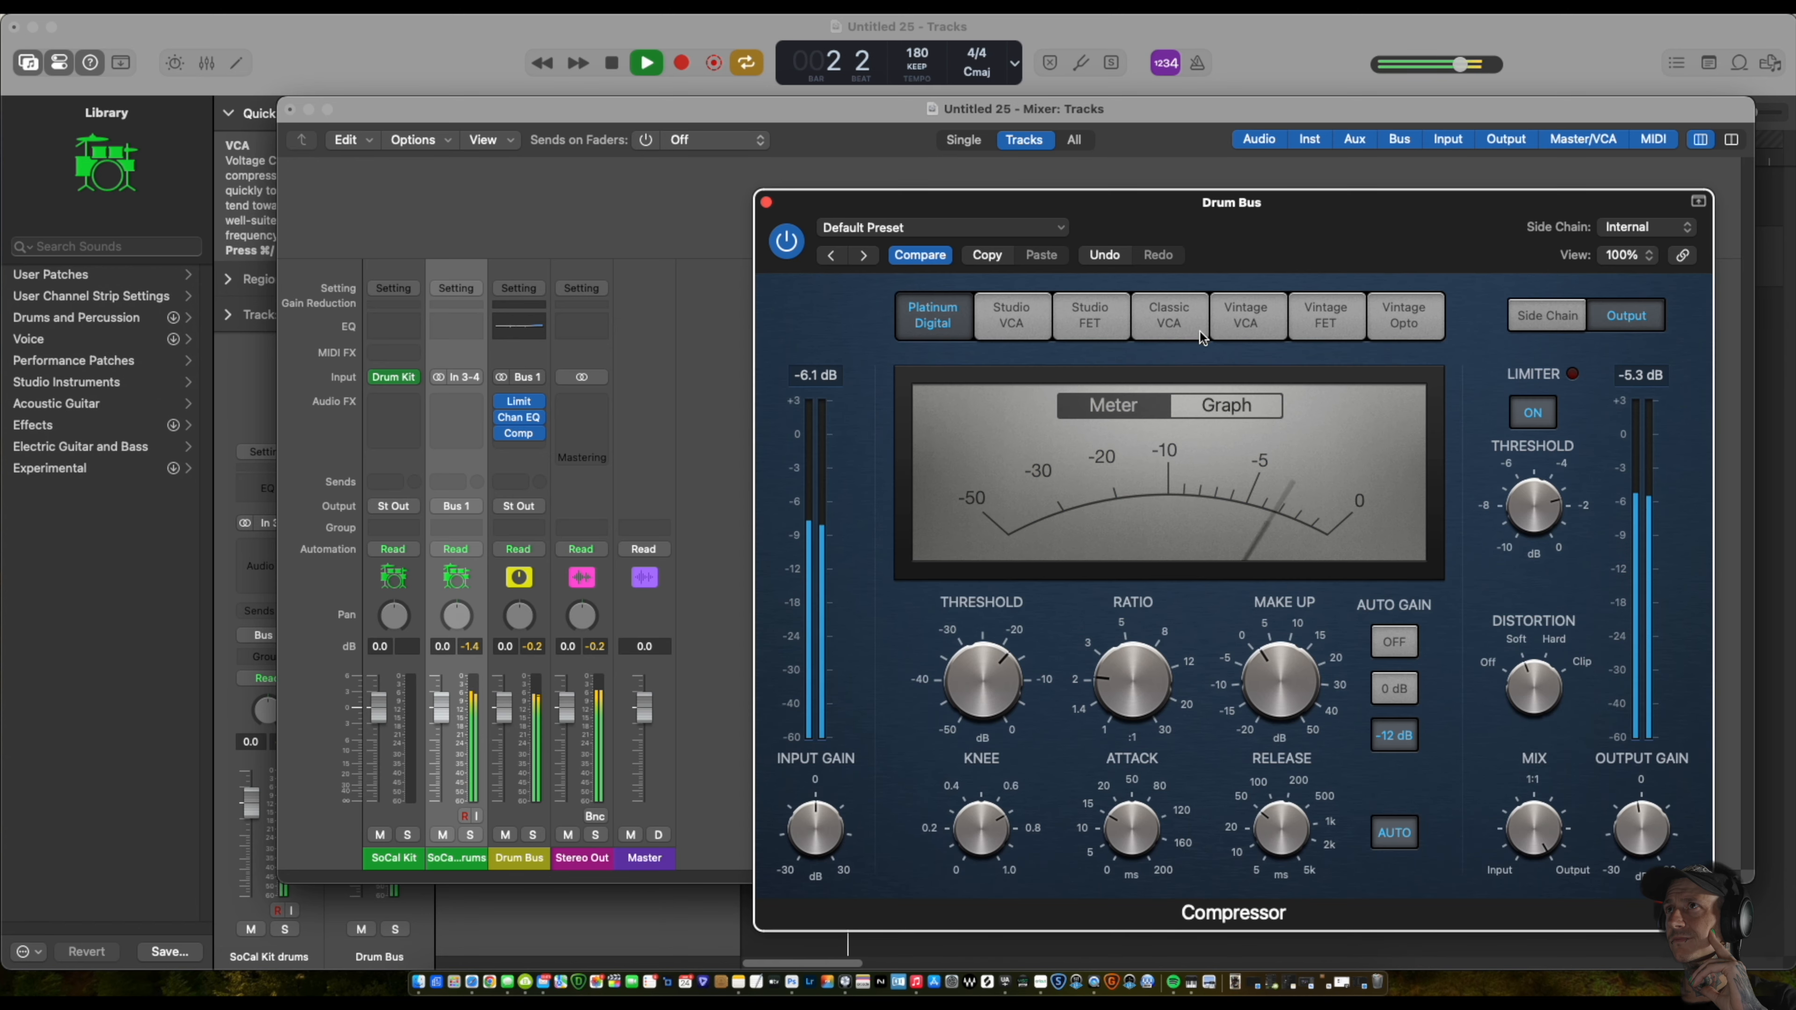
left_click(1327, 322)
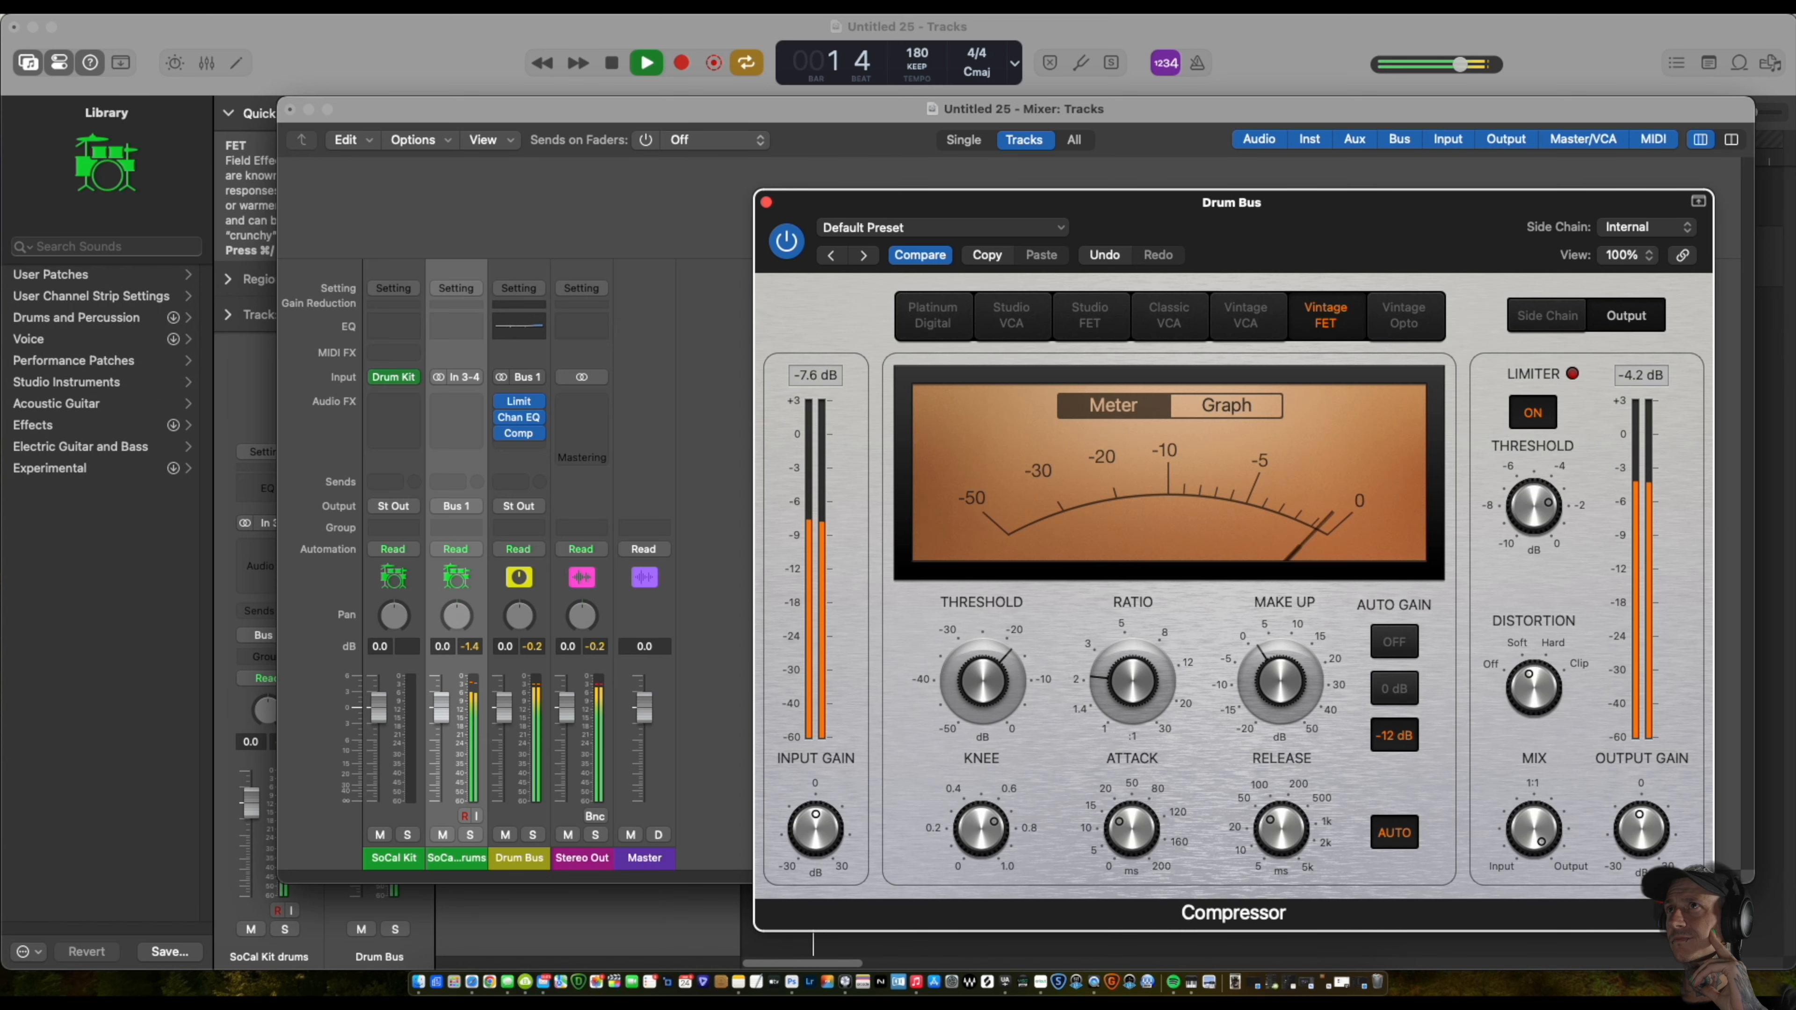
left_click(1407, 328)
left_click(1167, 307)
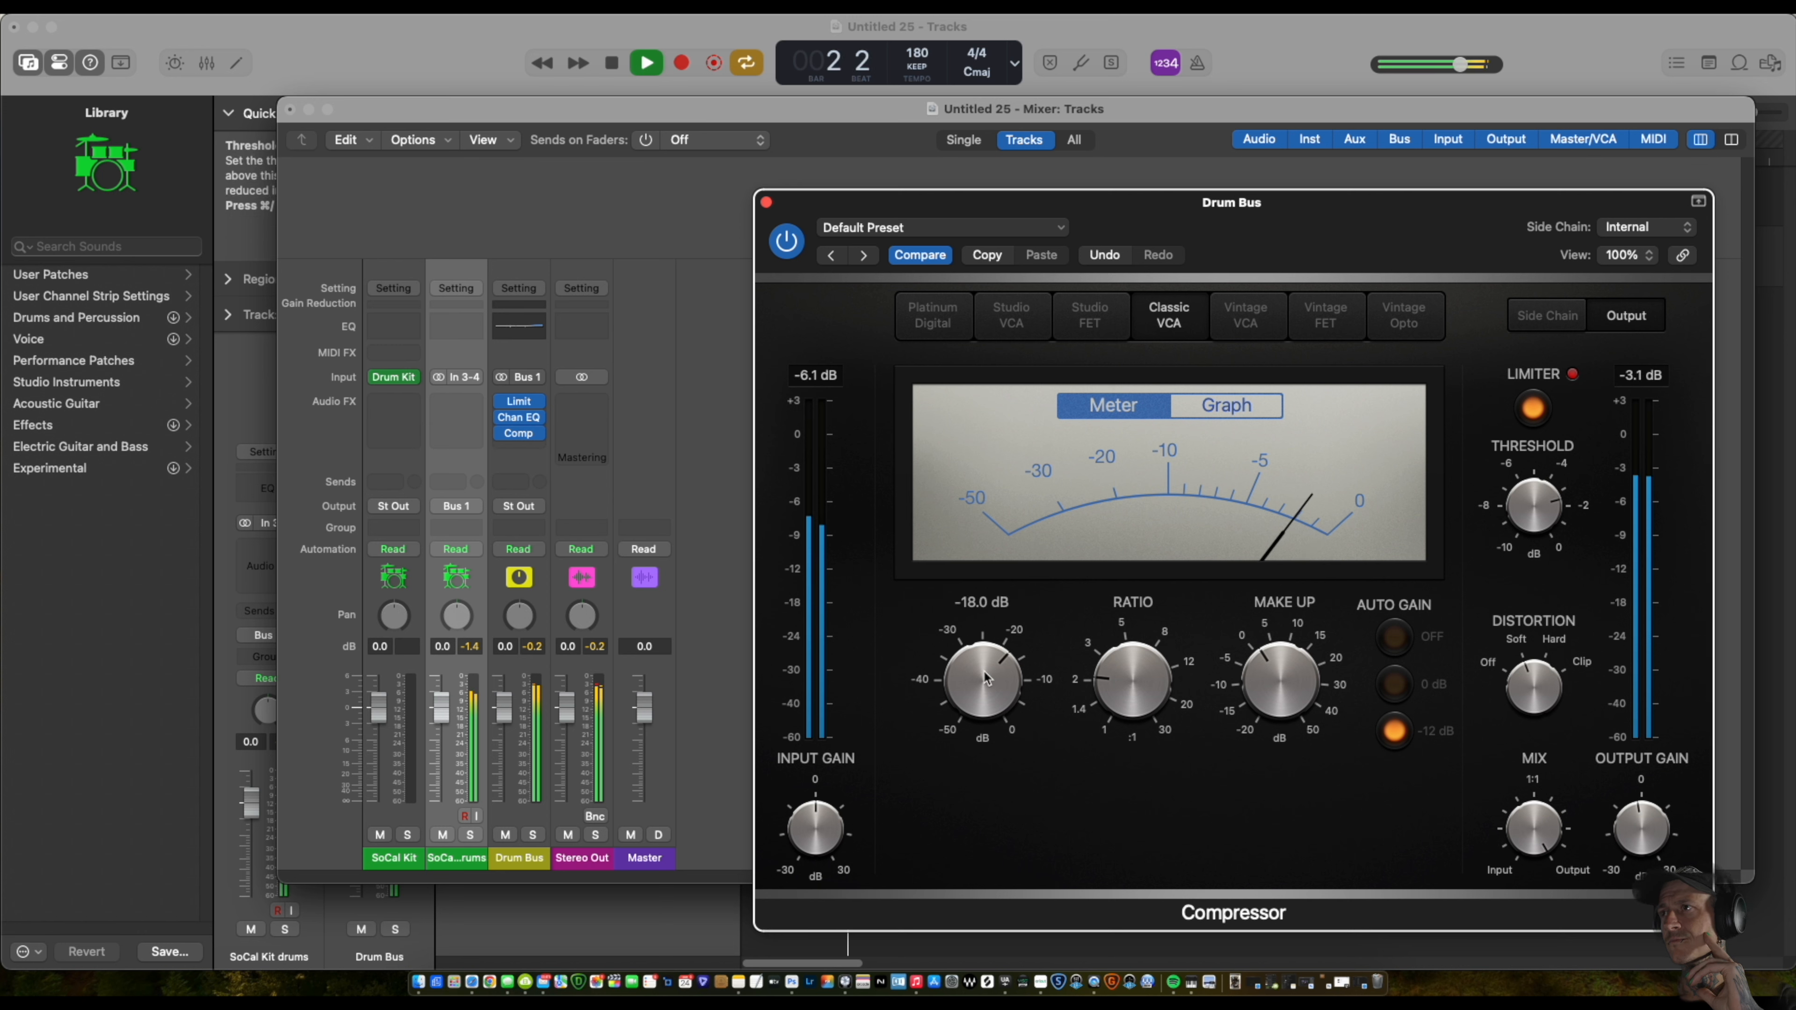
Play the loop with the Compressor bypassed and active to compare, leave it active, and stop playback.
key("space")
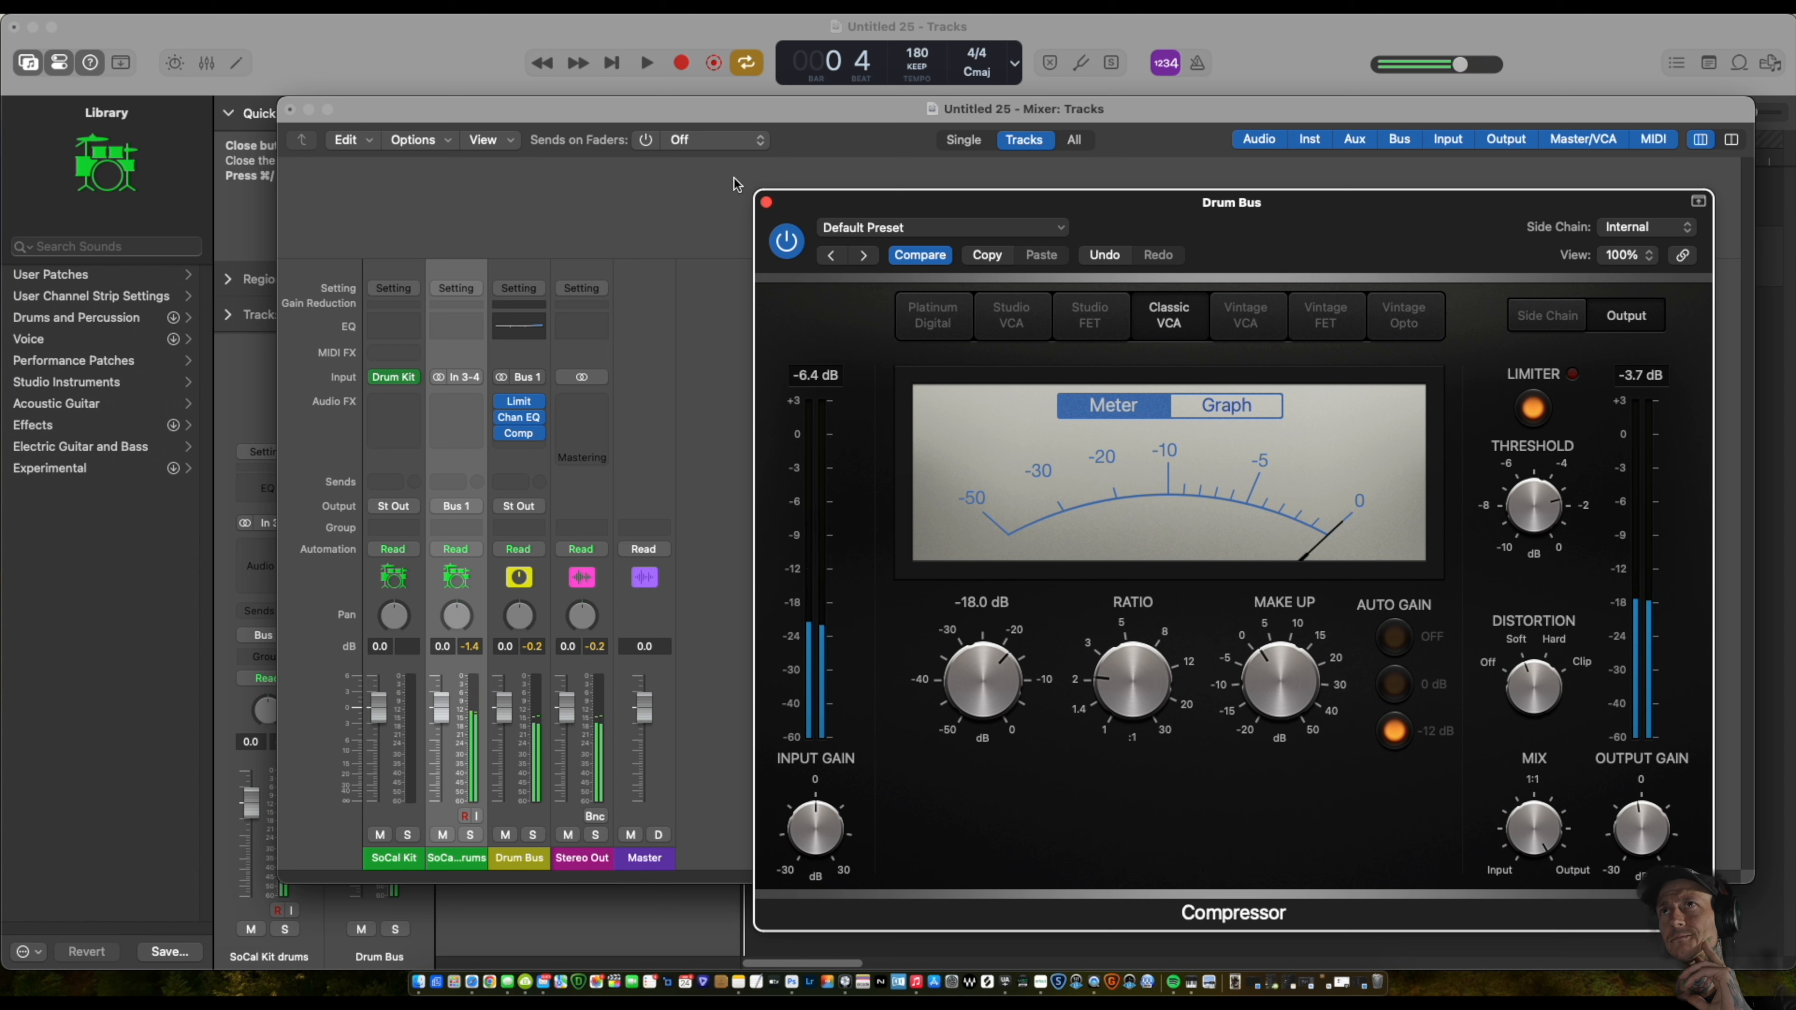
left_click(789, 244)
key("space")
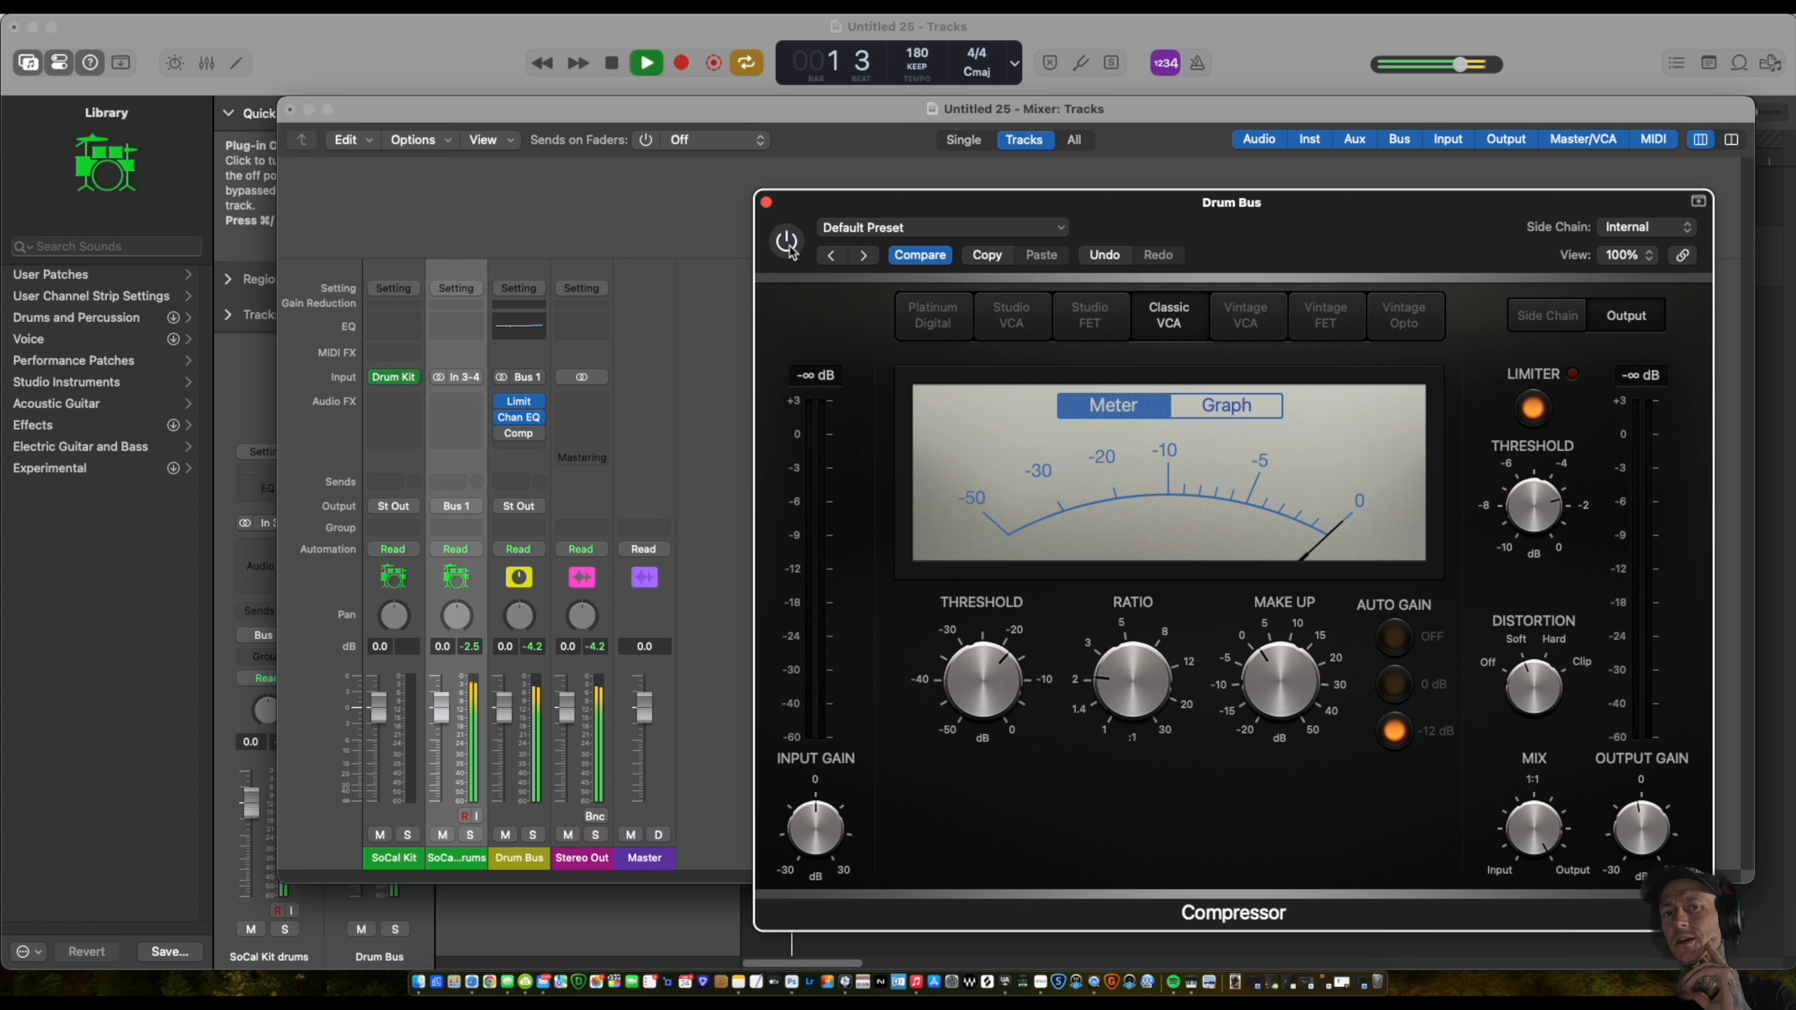
left_click(789, 244)
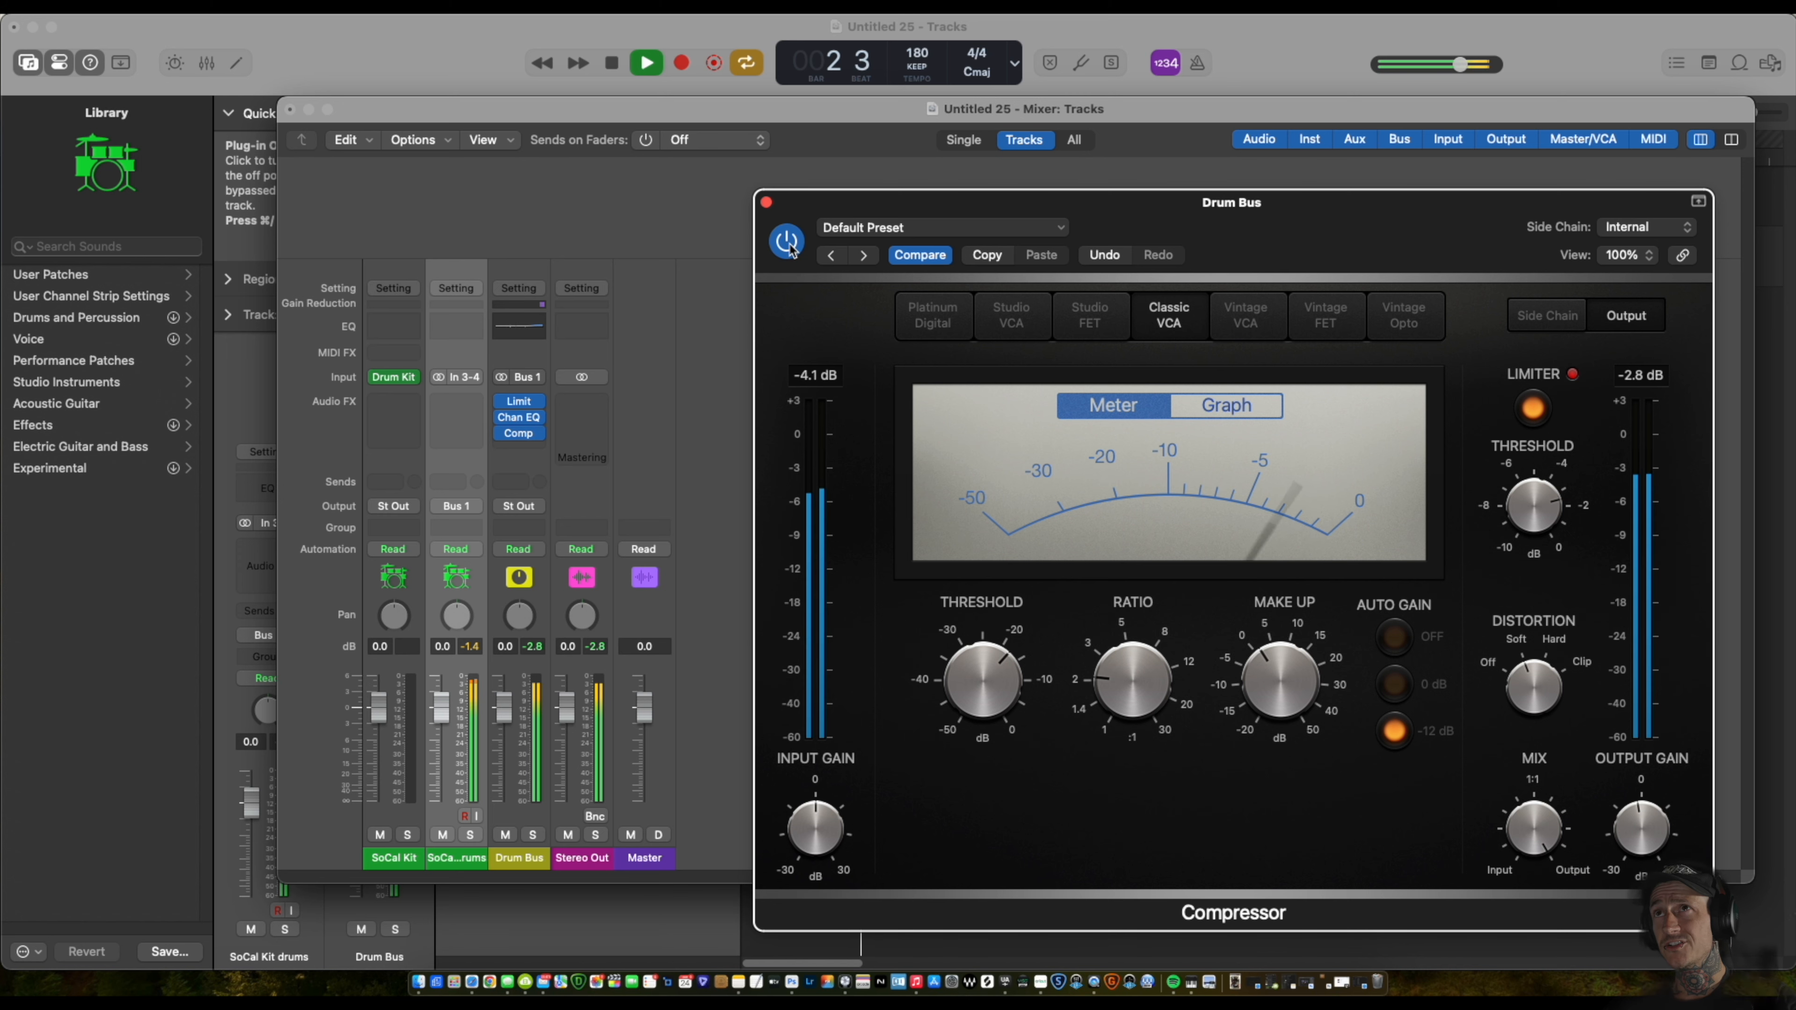
key("space")
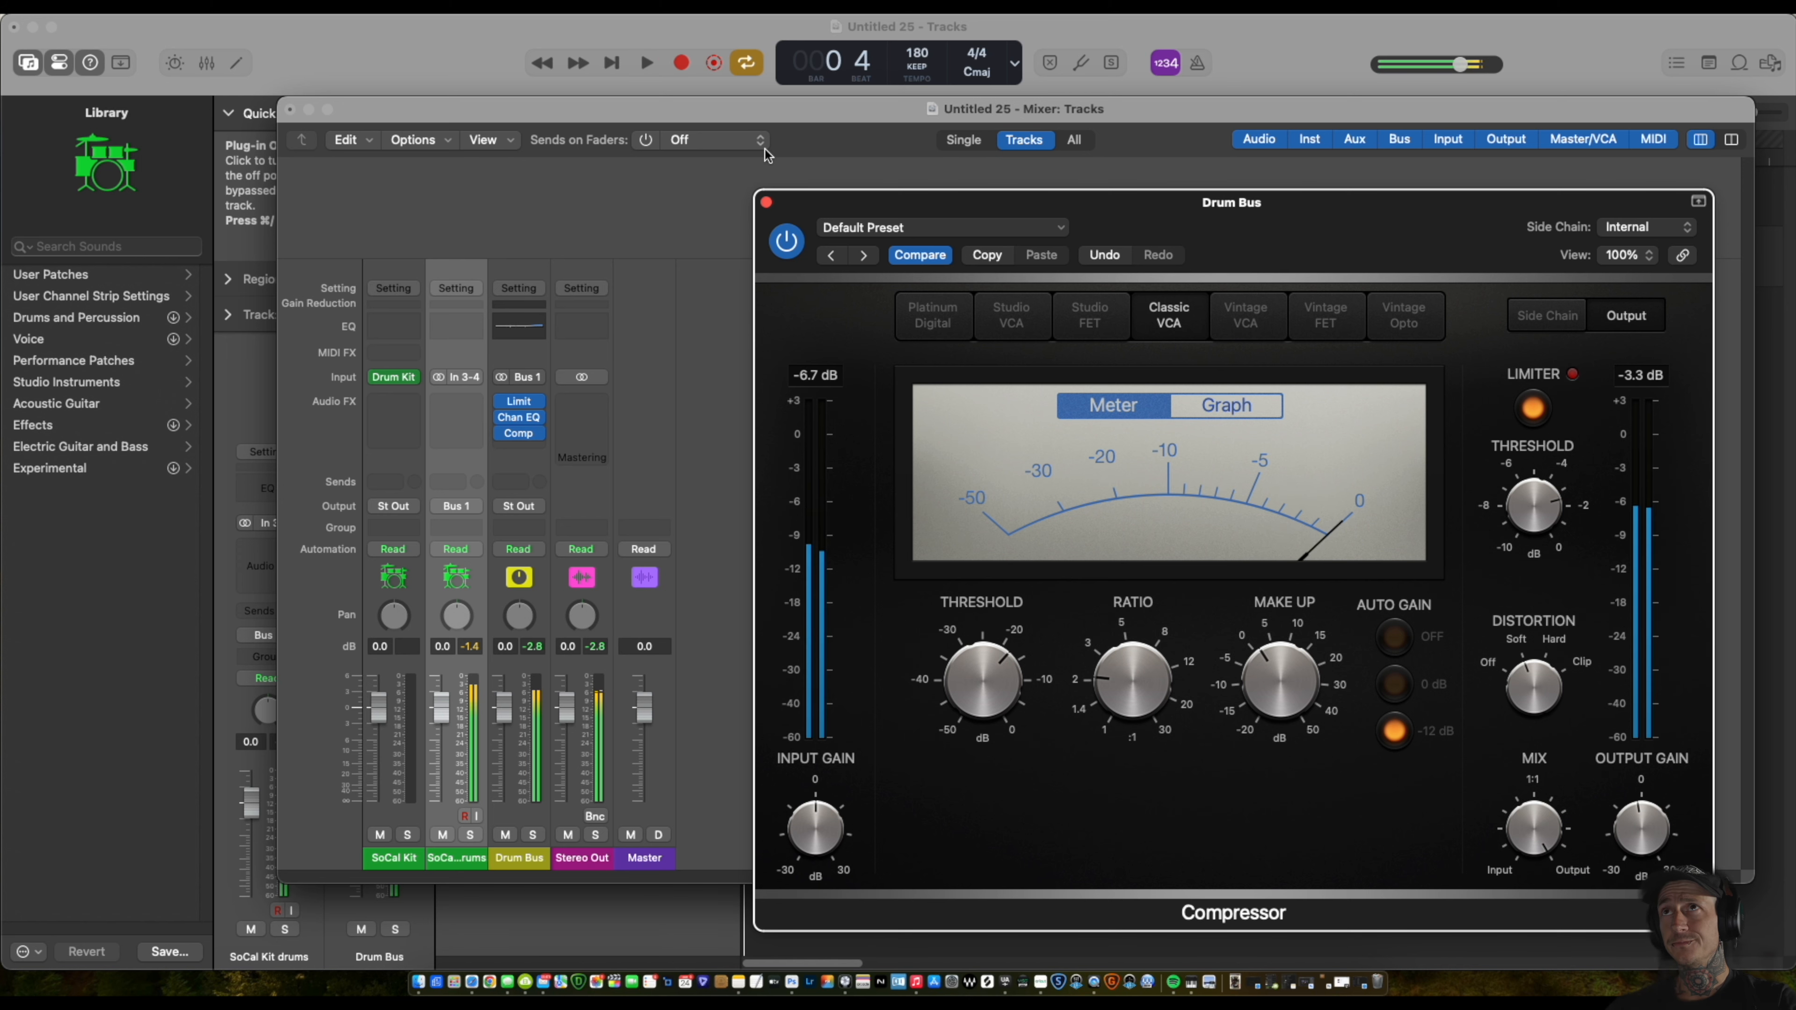
Close the Drum Bus Compressor and add a send from the Drum Bus to Bus 30.
left_click(766, 203)
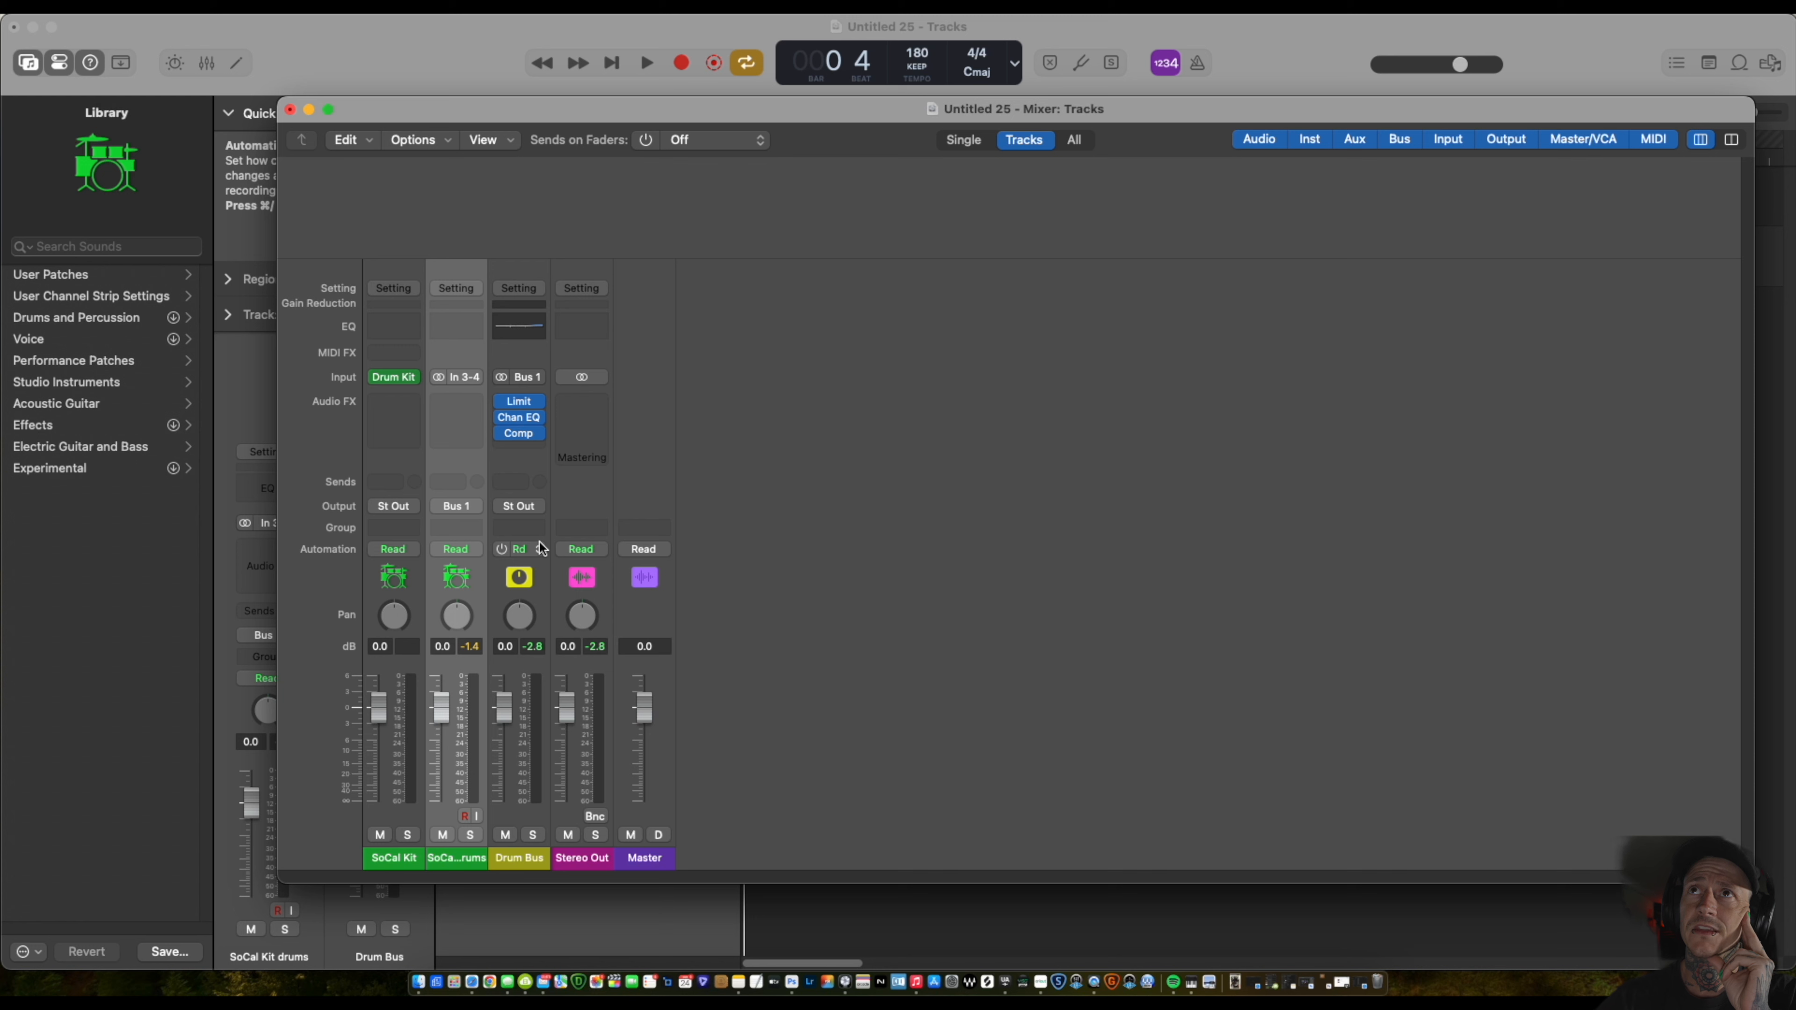
left_click(509, 483)
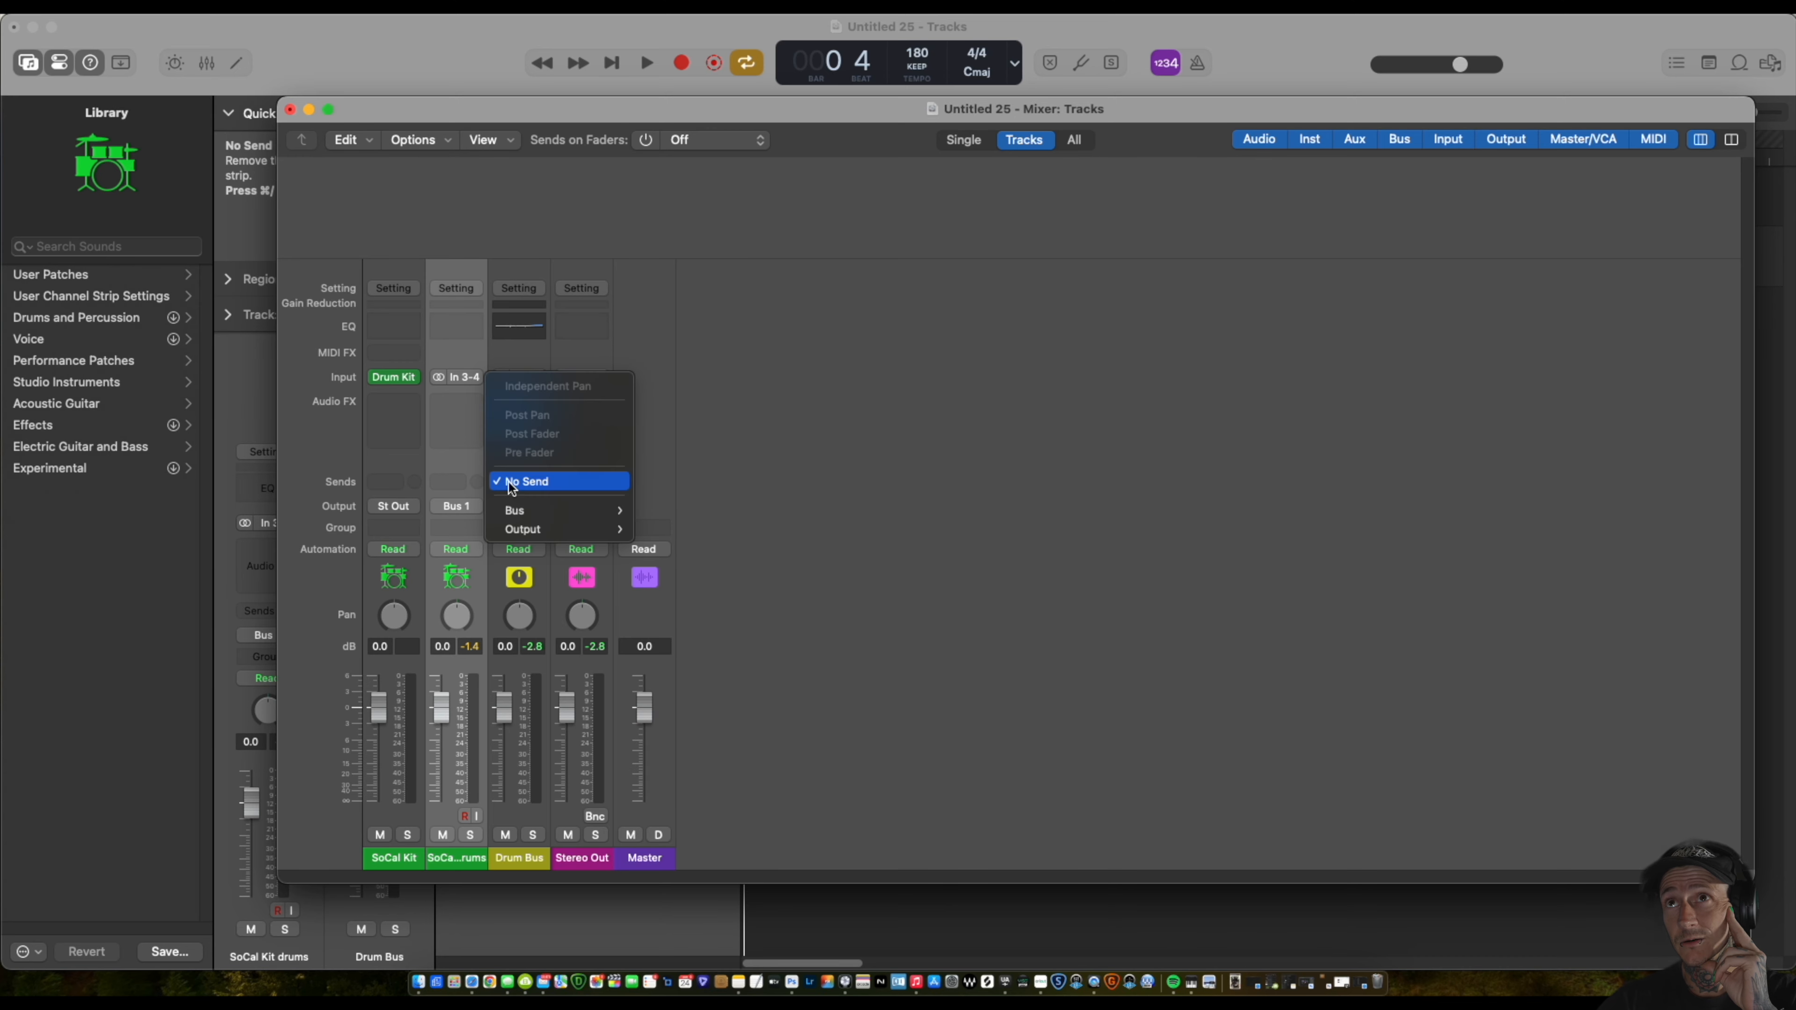
mouse_move(546, 508)
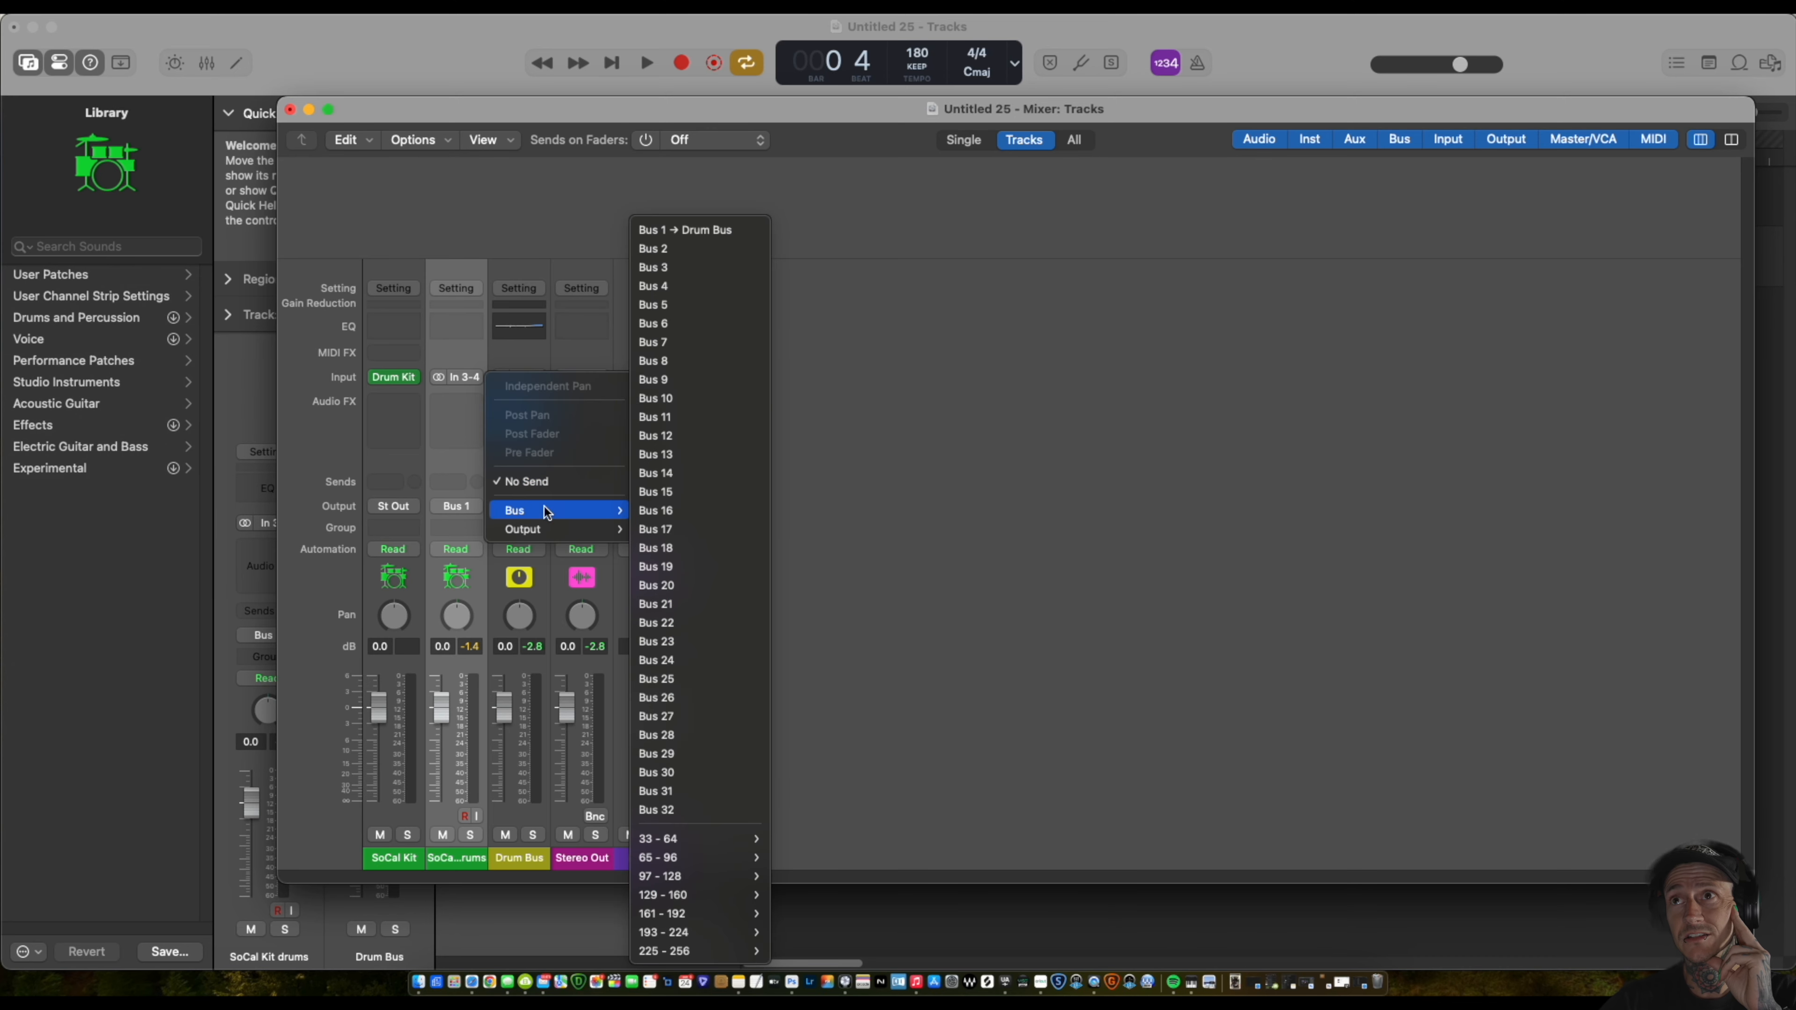
left_click(689, 772)
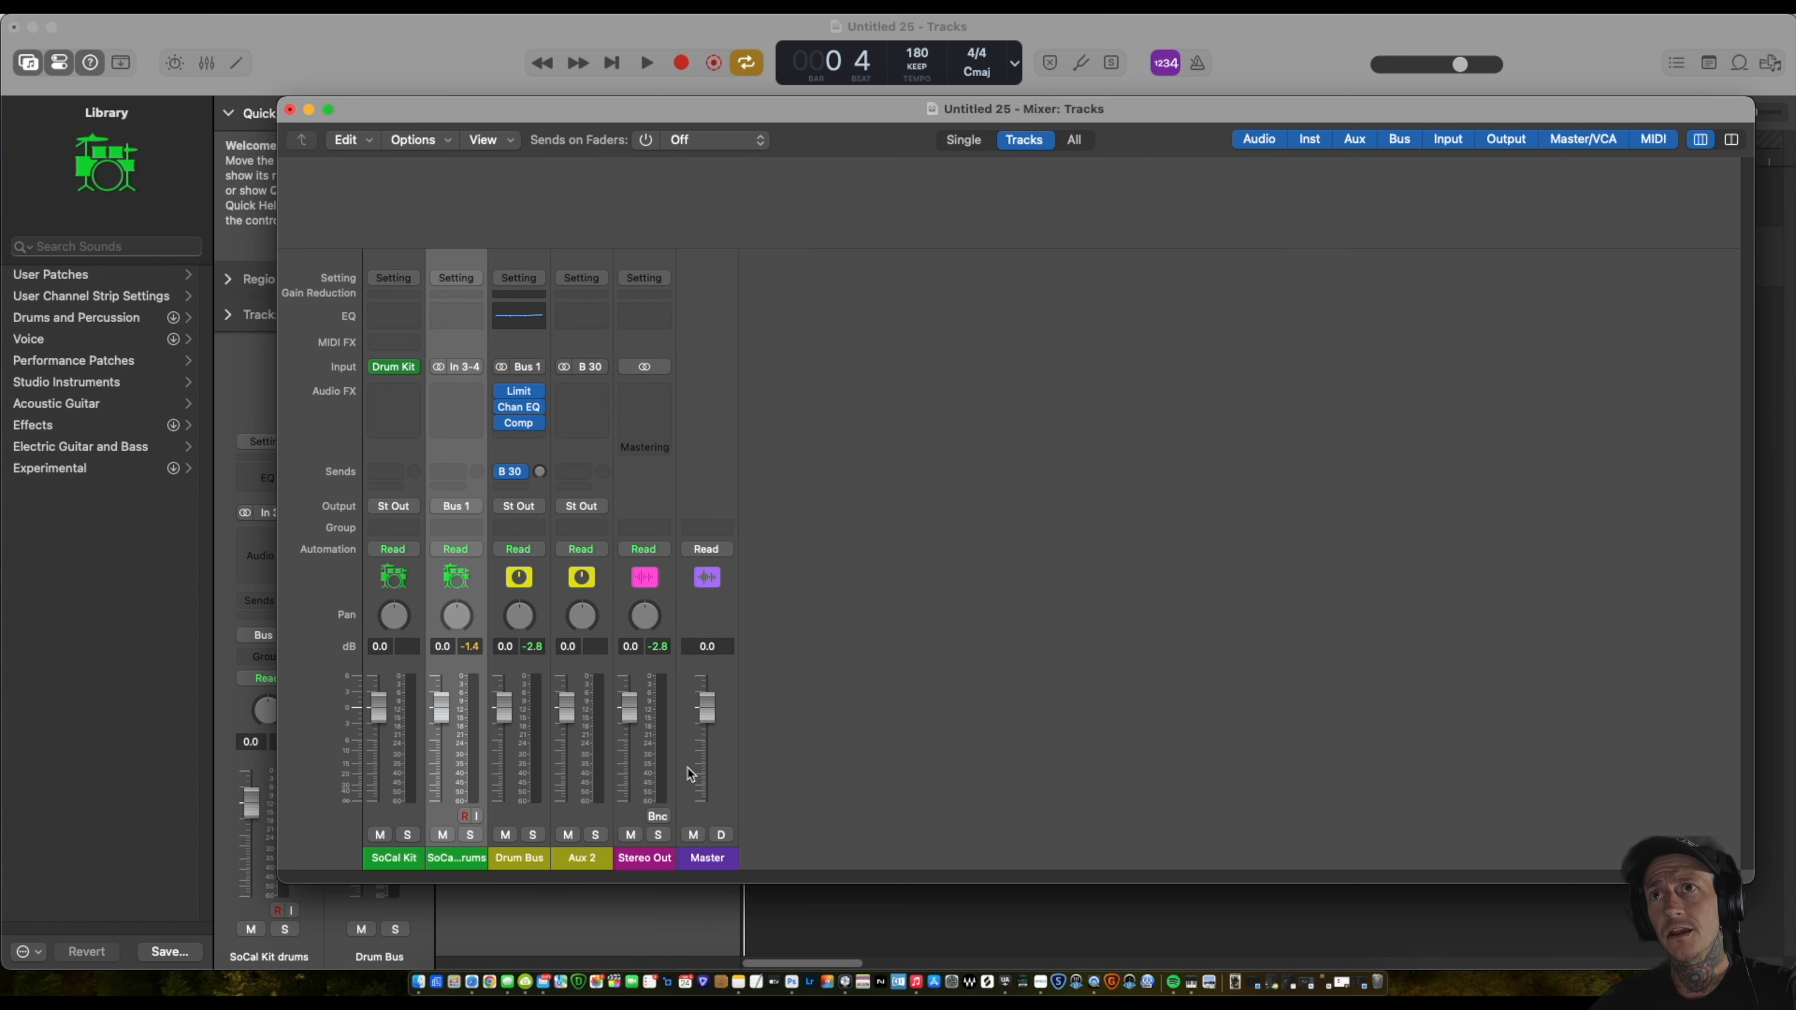
Rename the new aux channel as Para Drm and turn up the Drum Bus send feeding it.
double_click(588, 857)
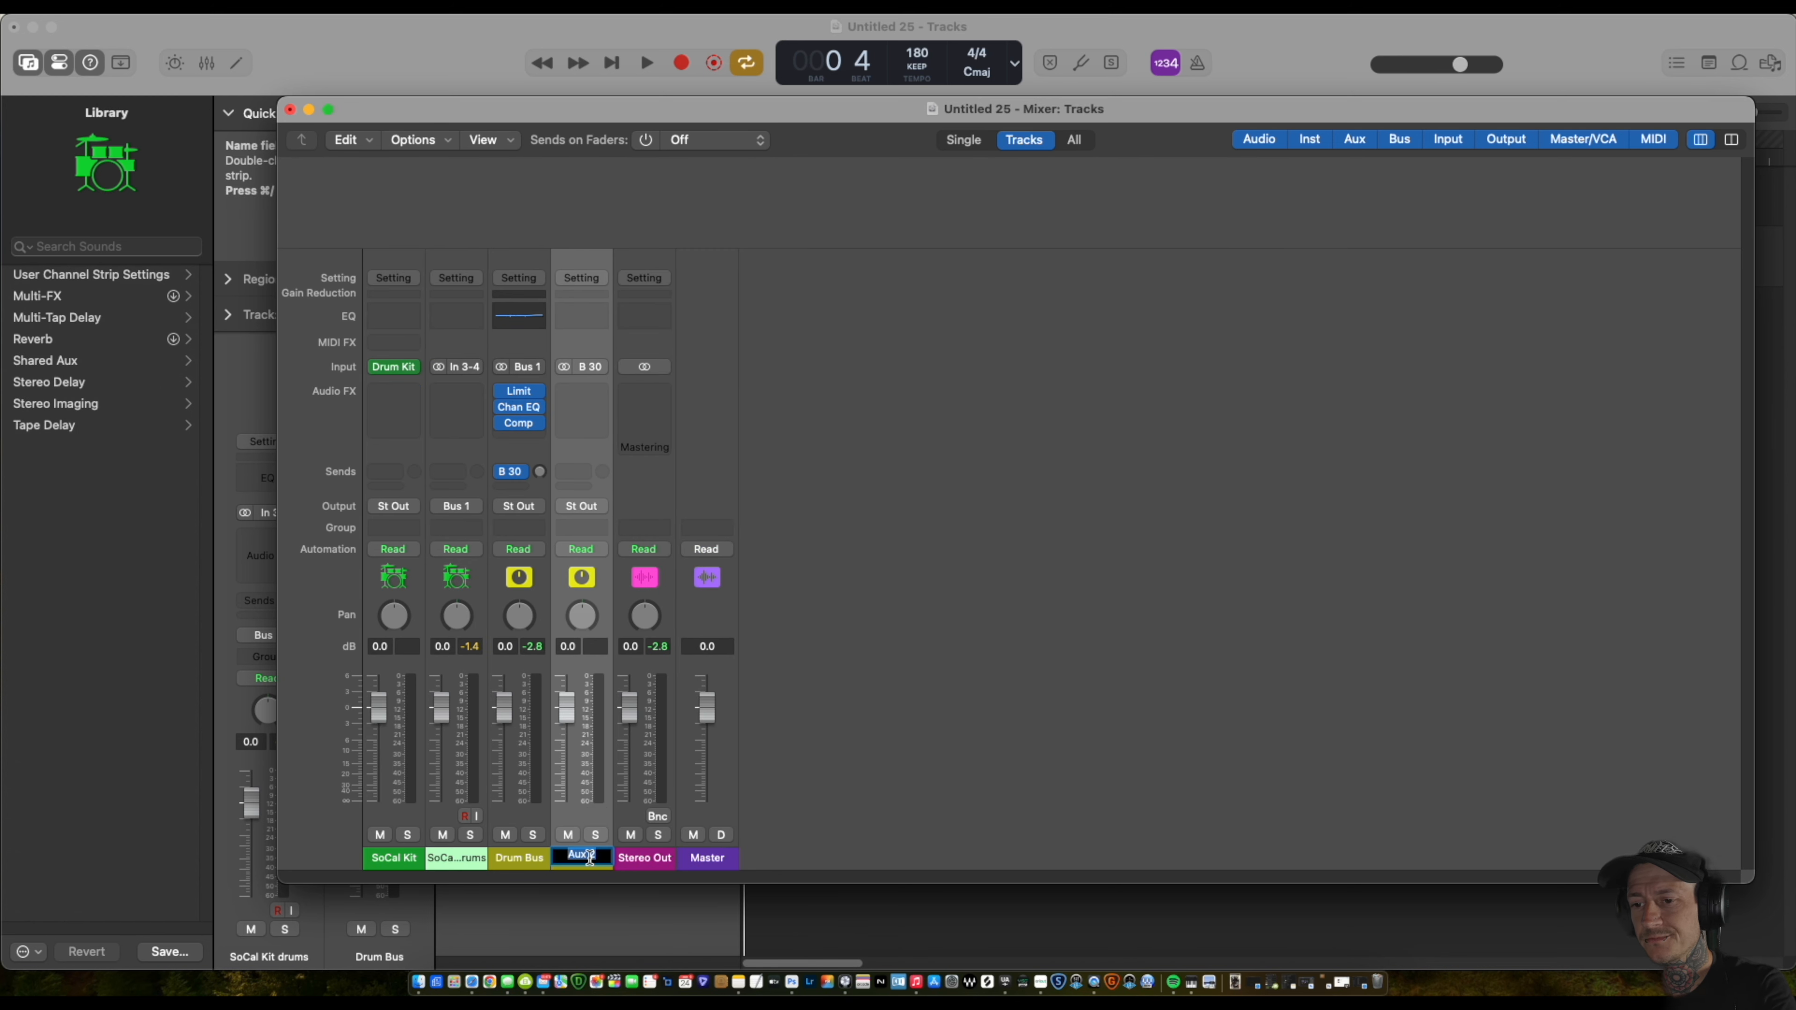
type("Paral")
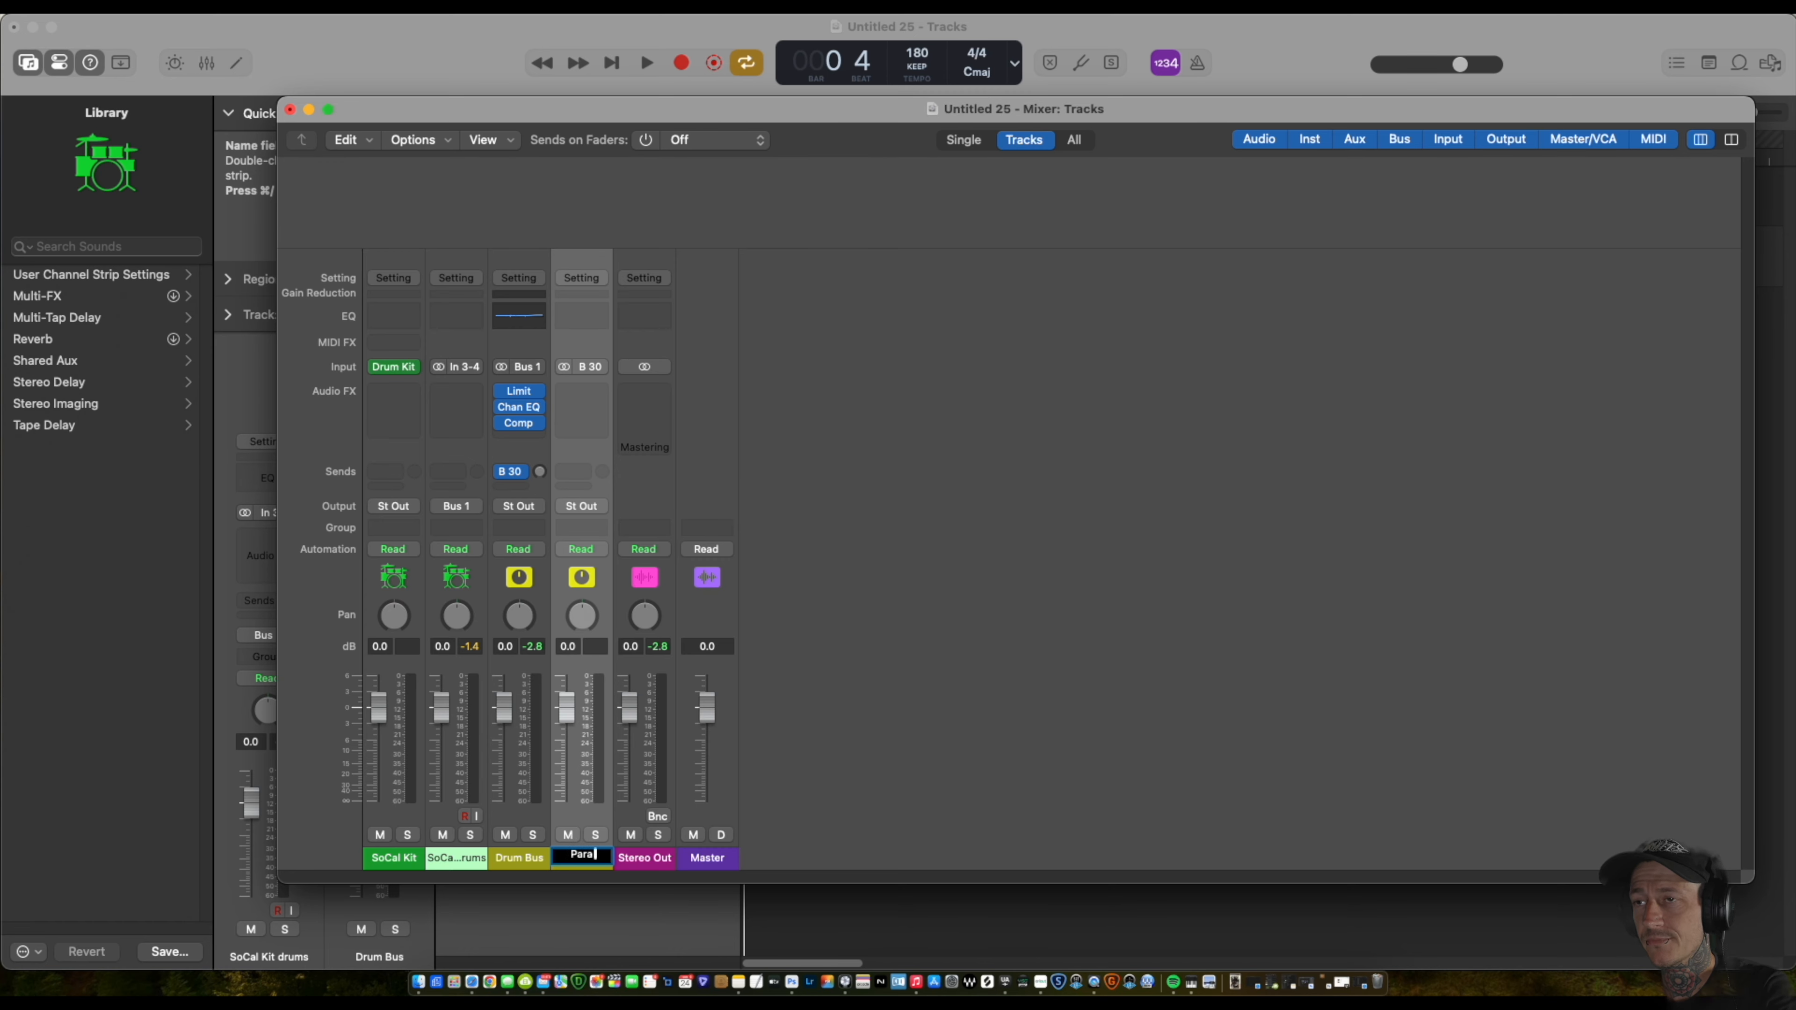
key("Return")
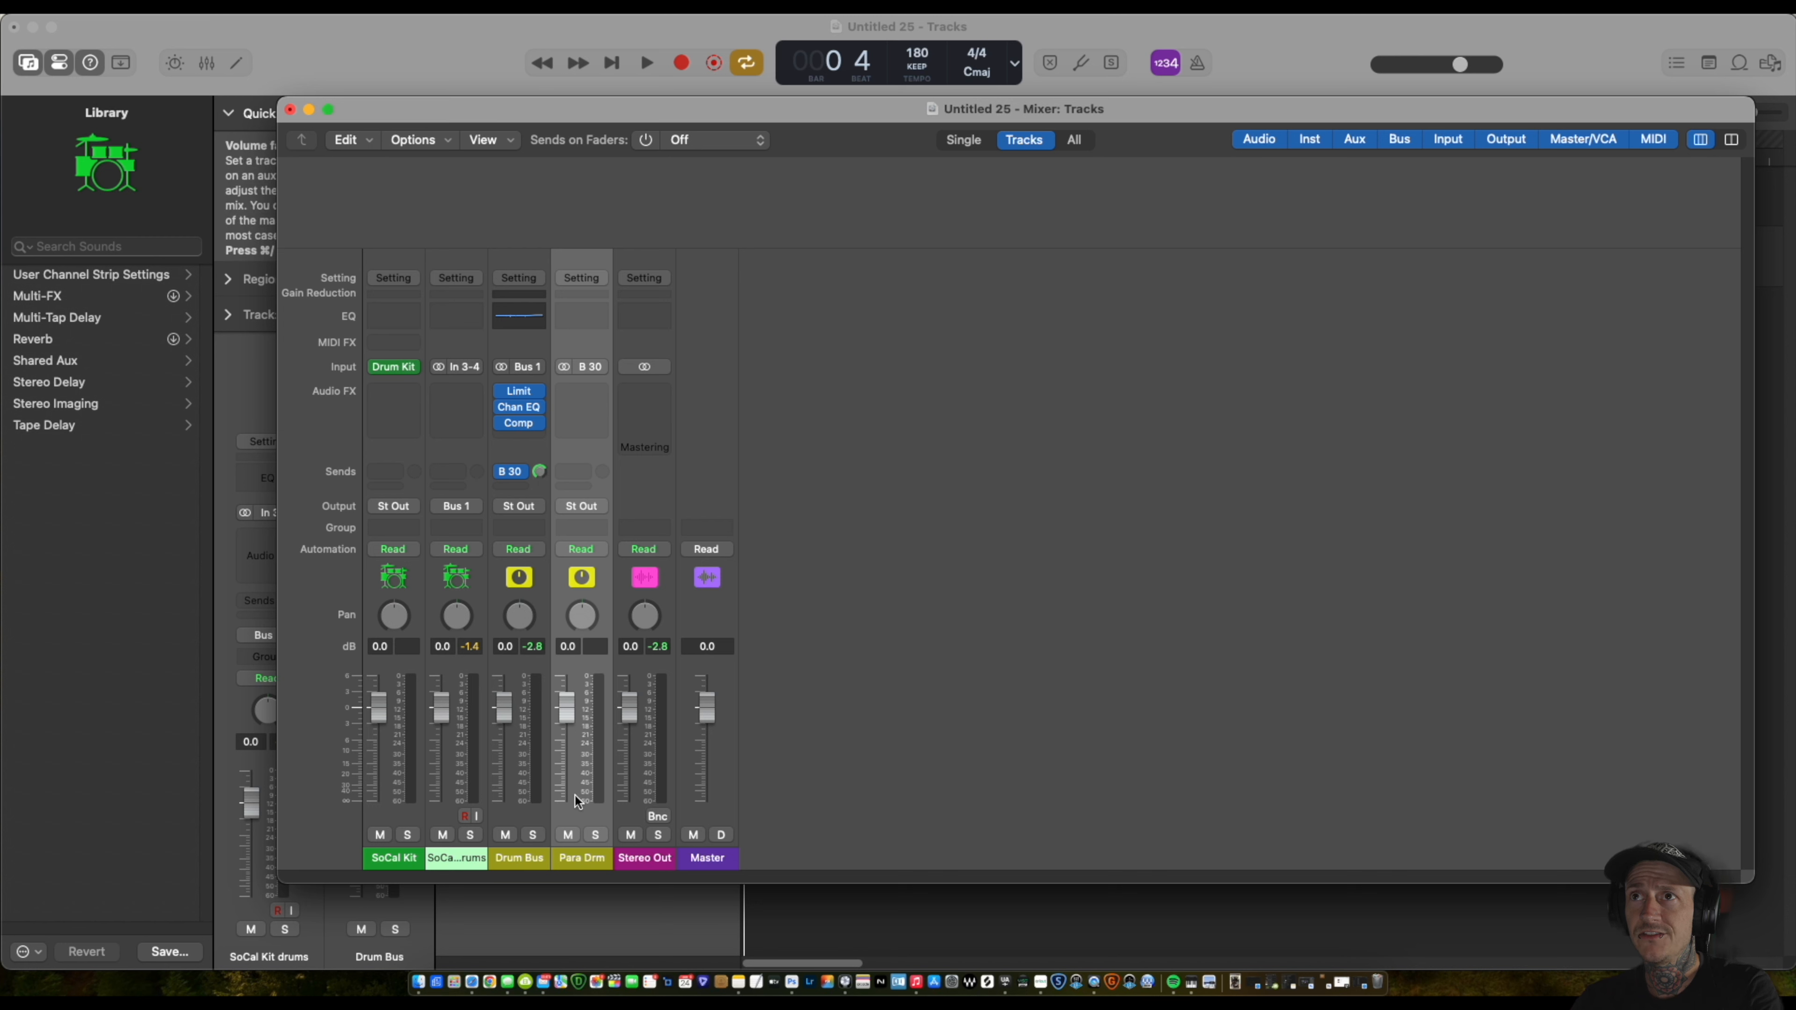
Pull the Para Drm fader fully down and insert a stereo Compressor on it, with the loop playing and the plug-in window moved clear of the channels.
left_click_drag(566, 698, 568, 813)
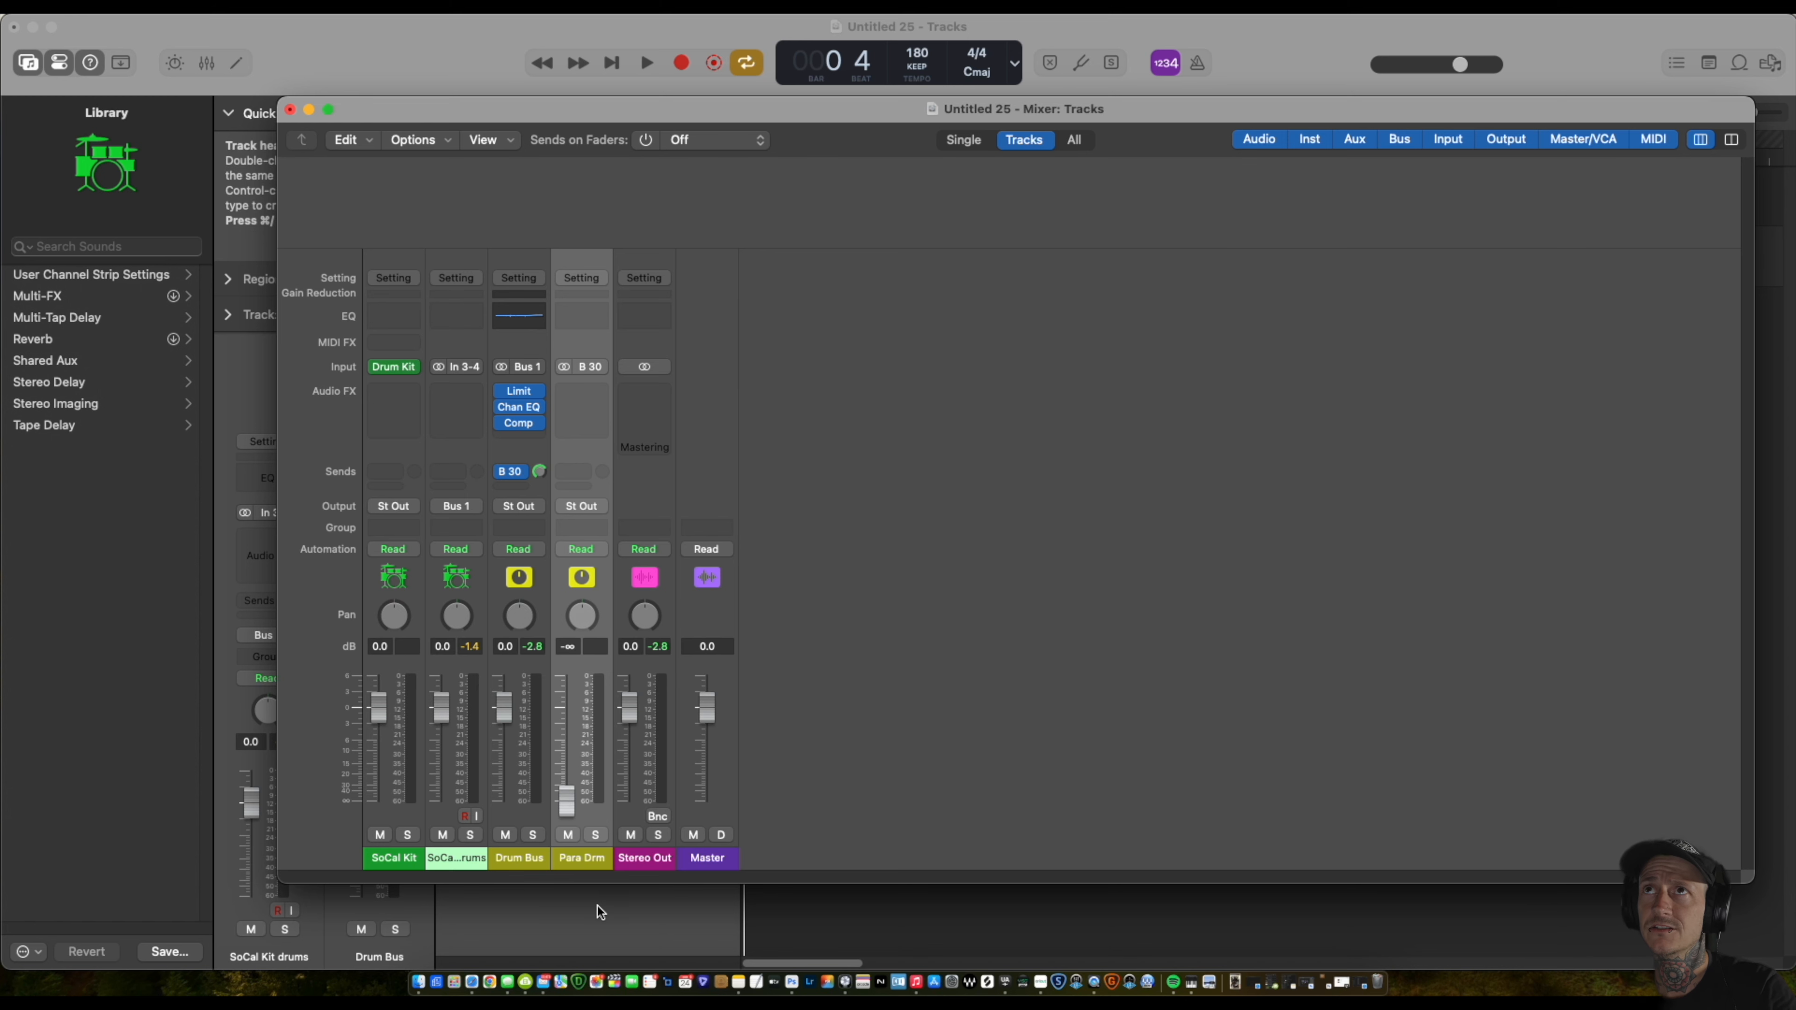
left_click(586, 400)
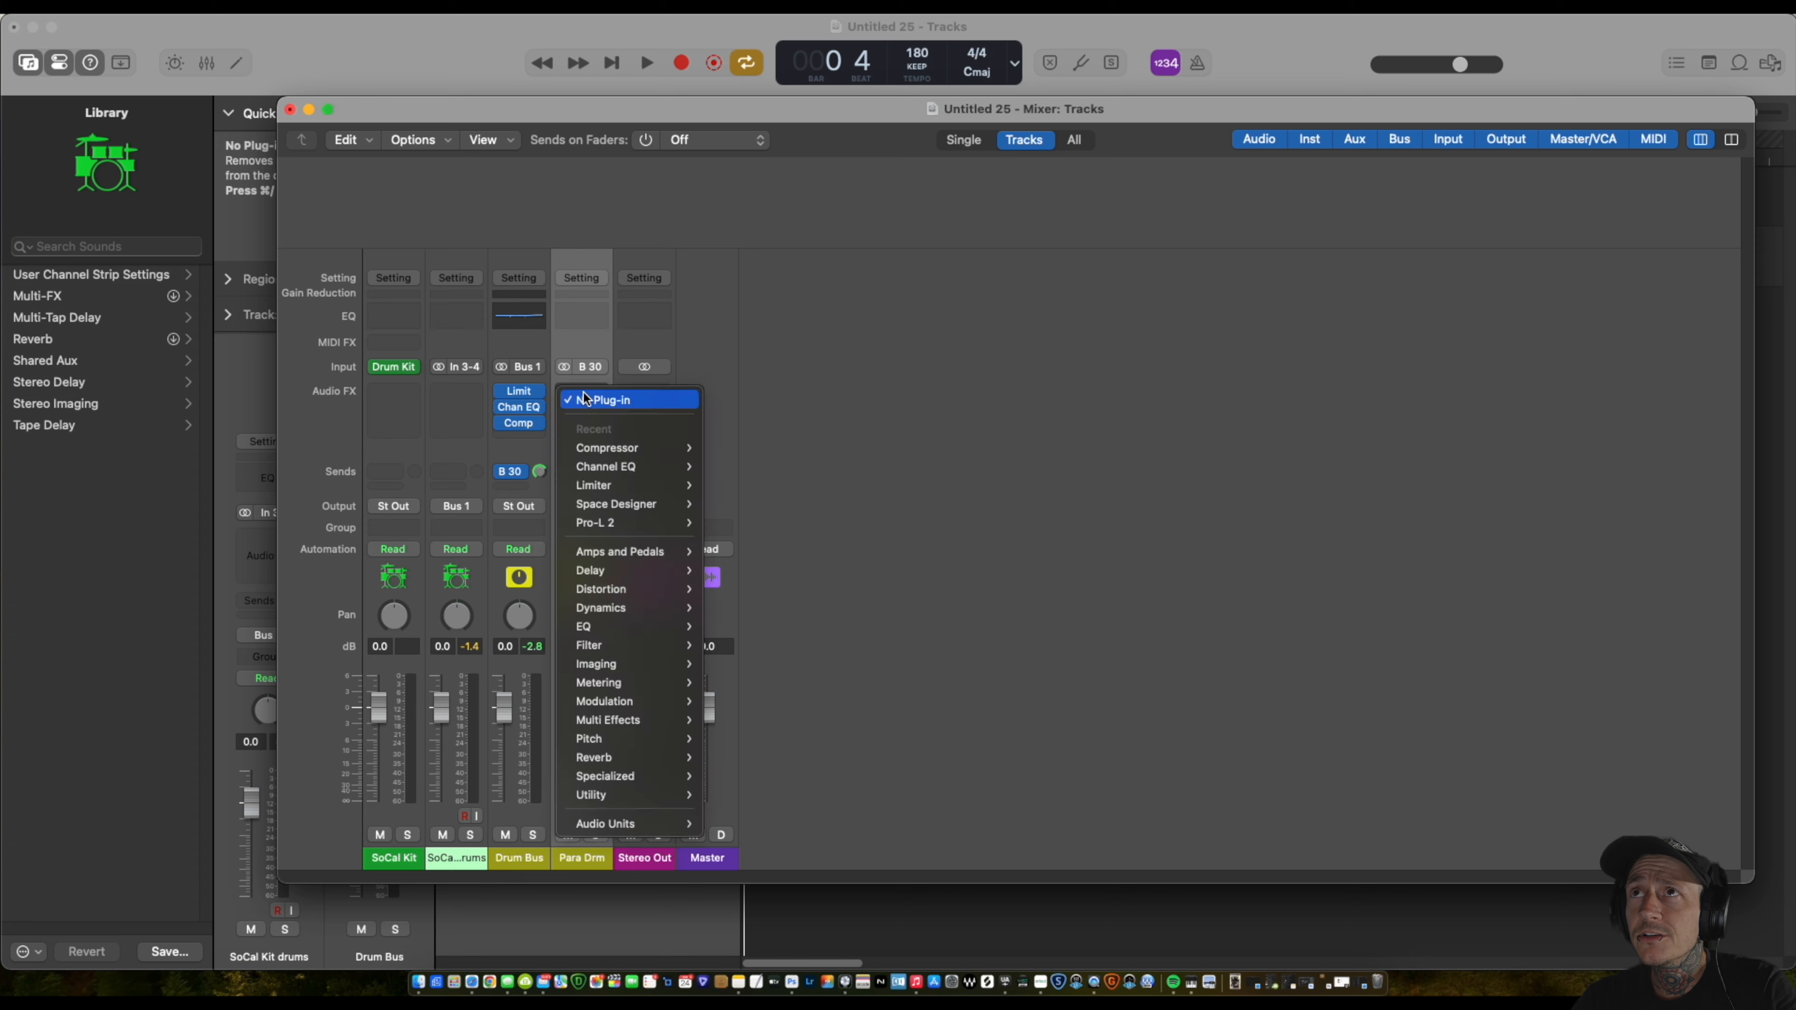
mouse_move(678, 447)
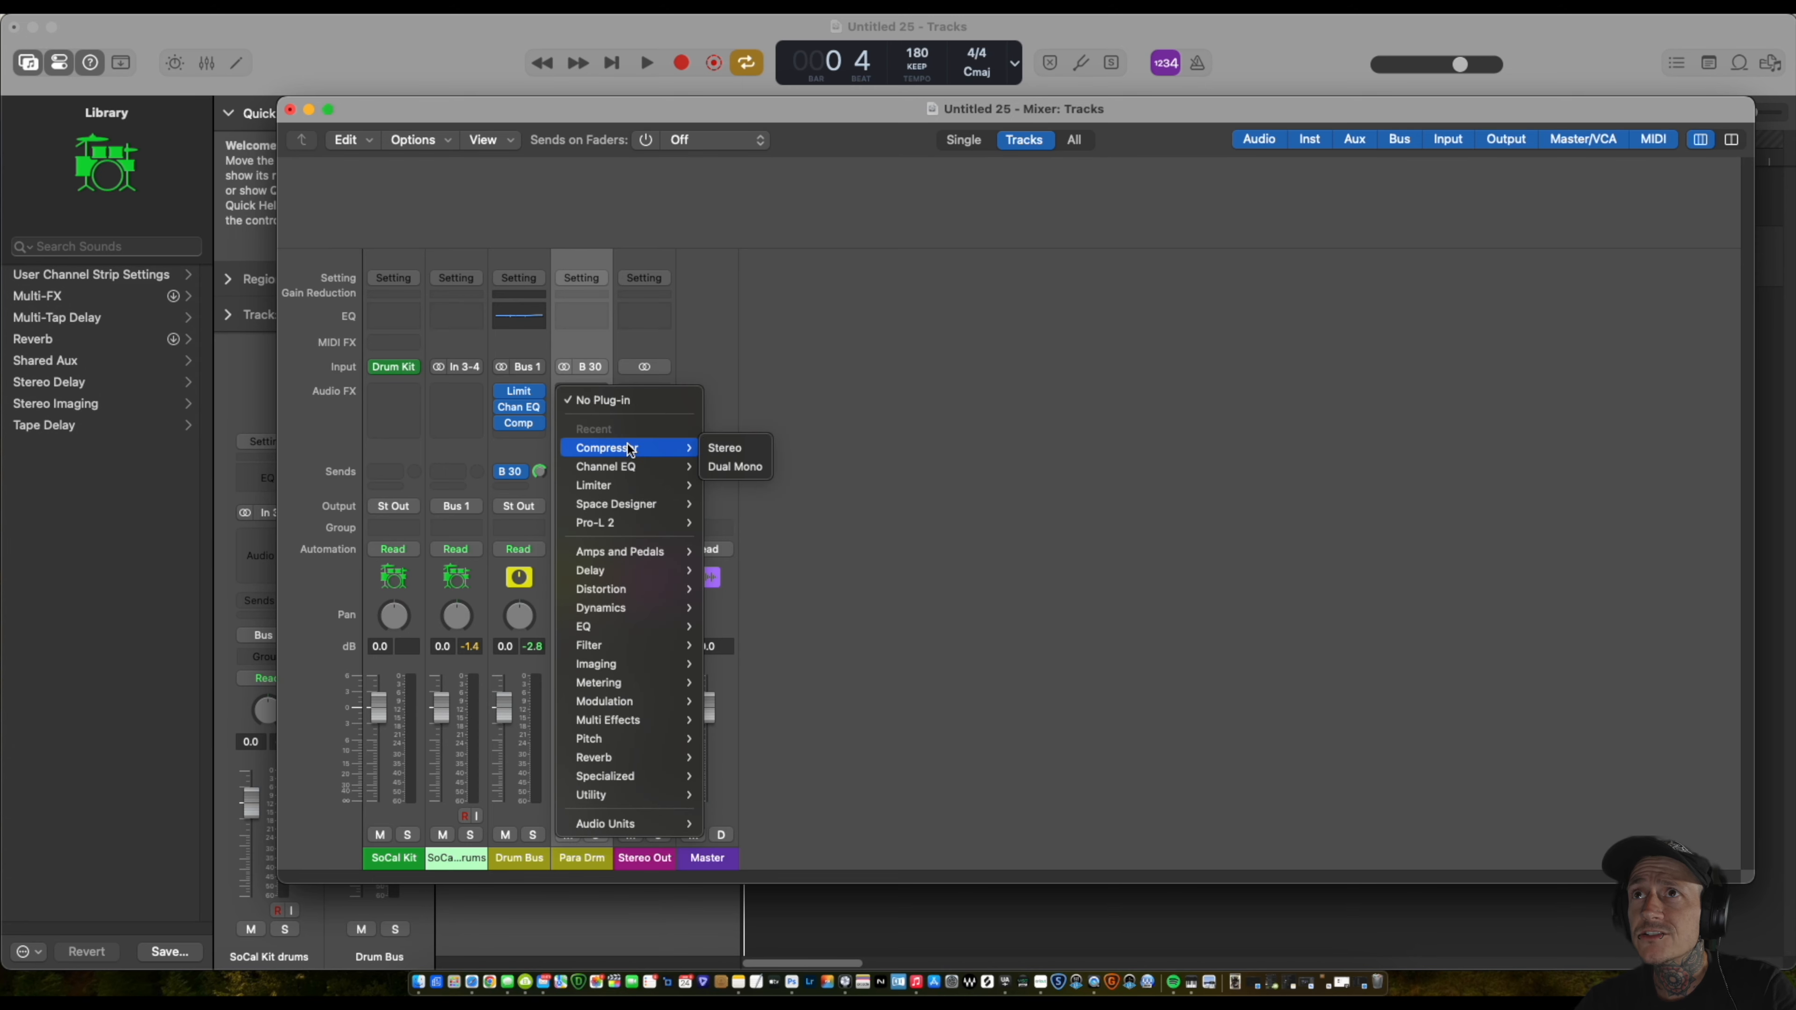
left_click(735, 448)
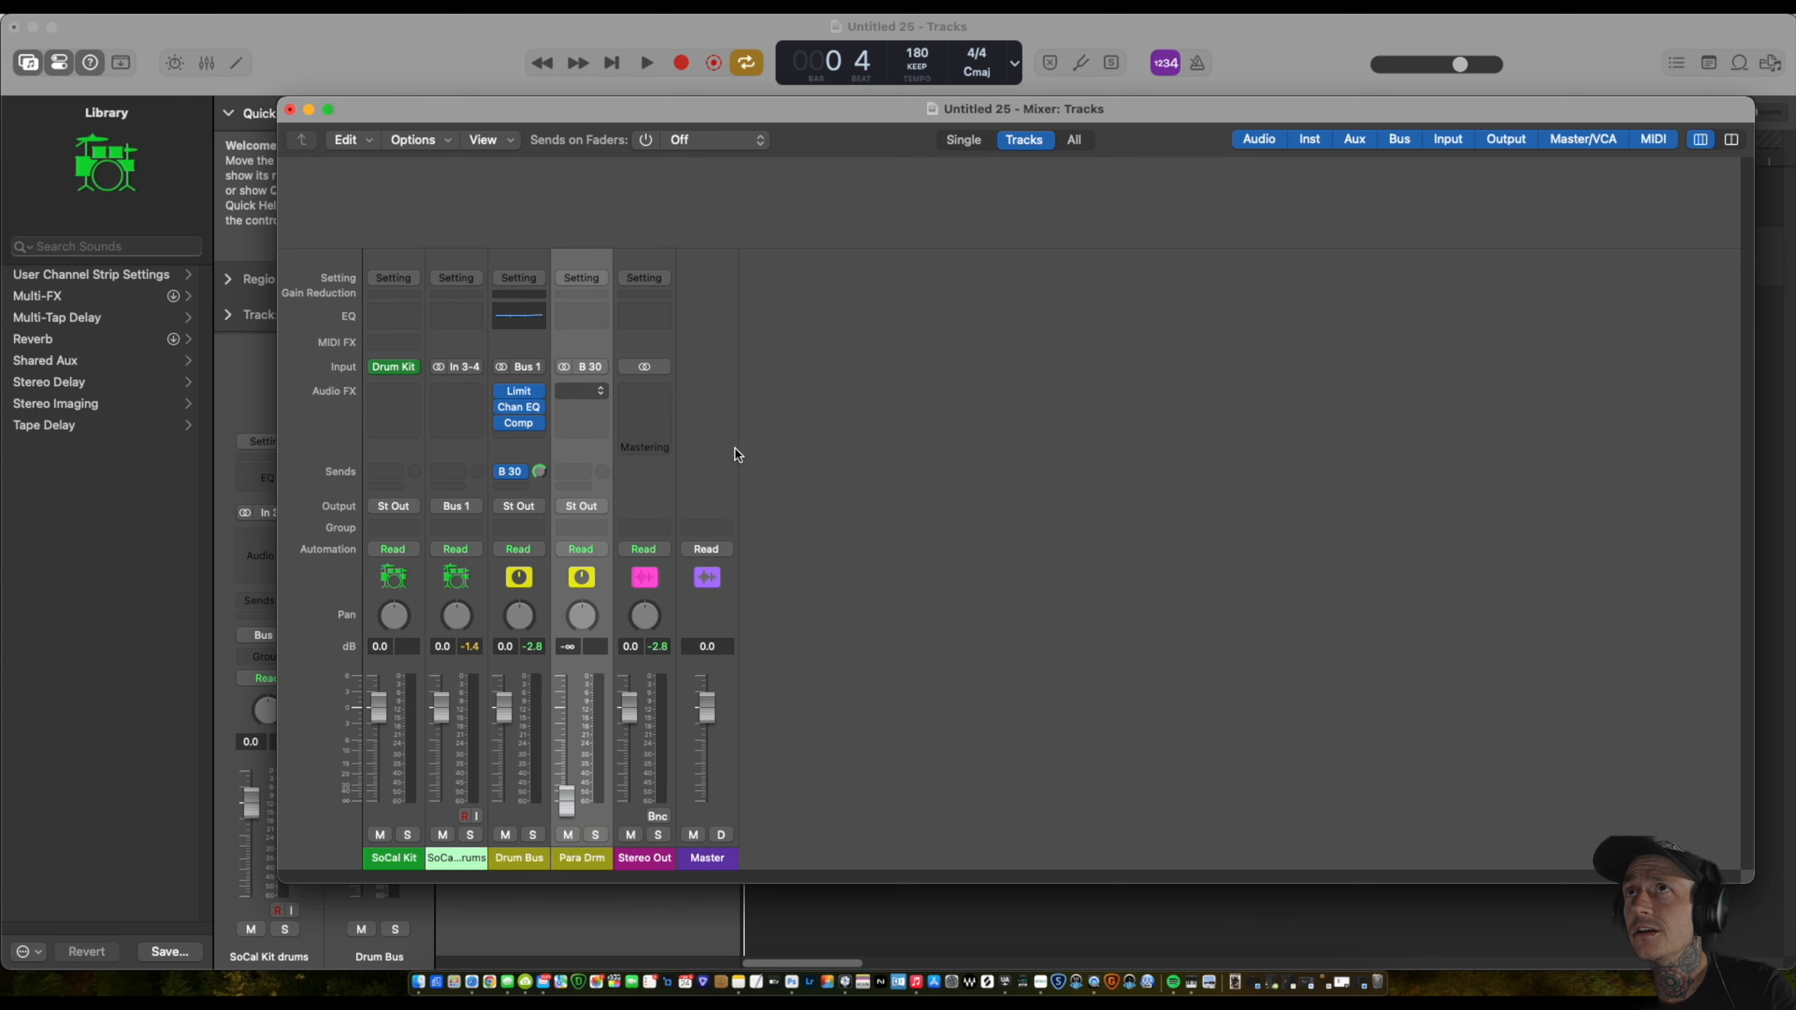
key("space")
left_click_drag(714, 239, 951, 182)
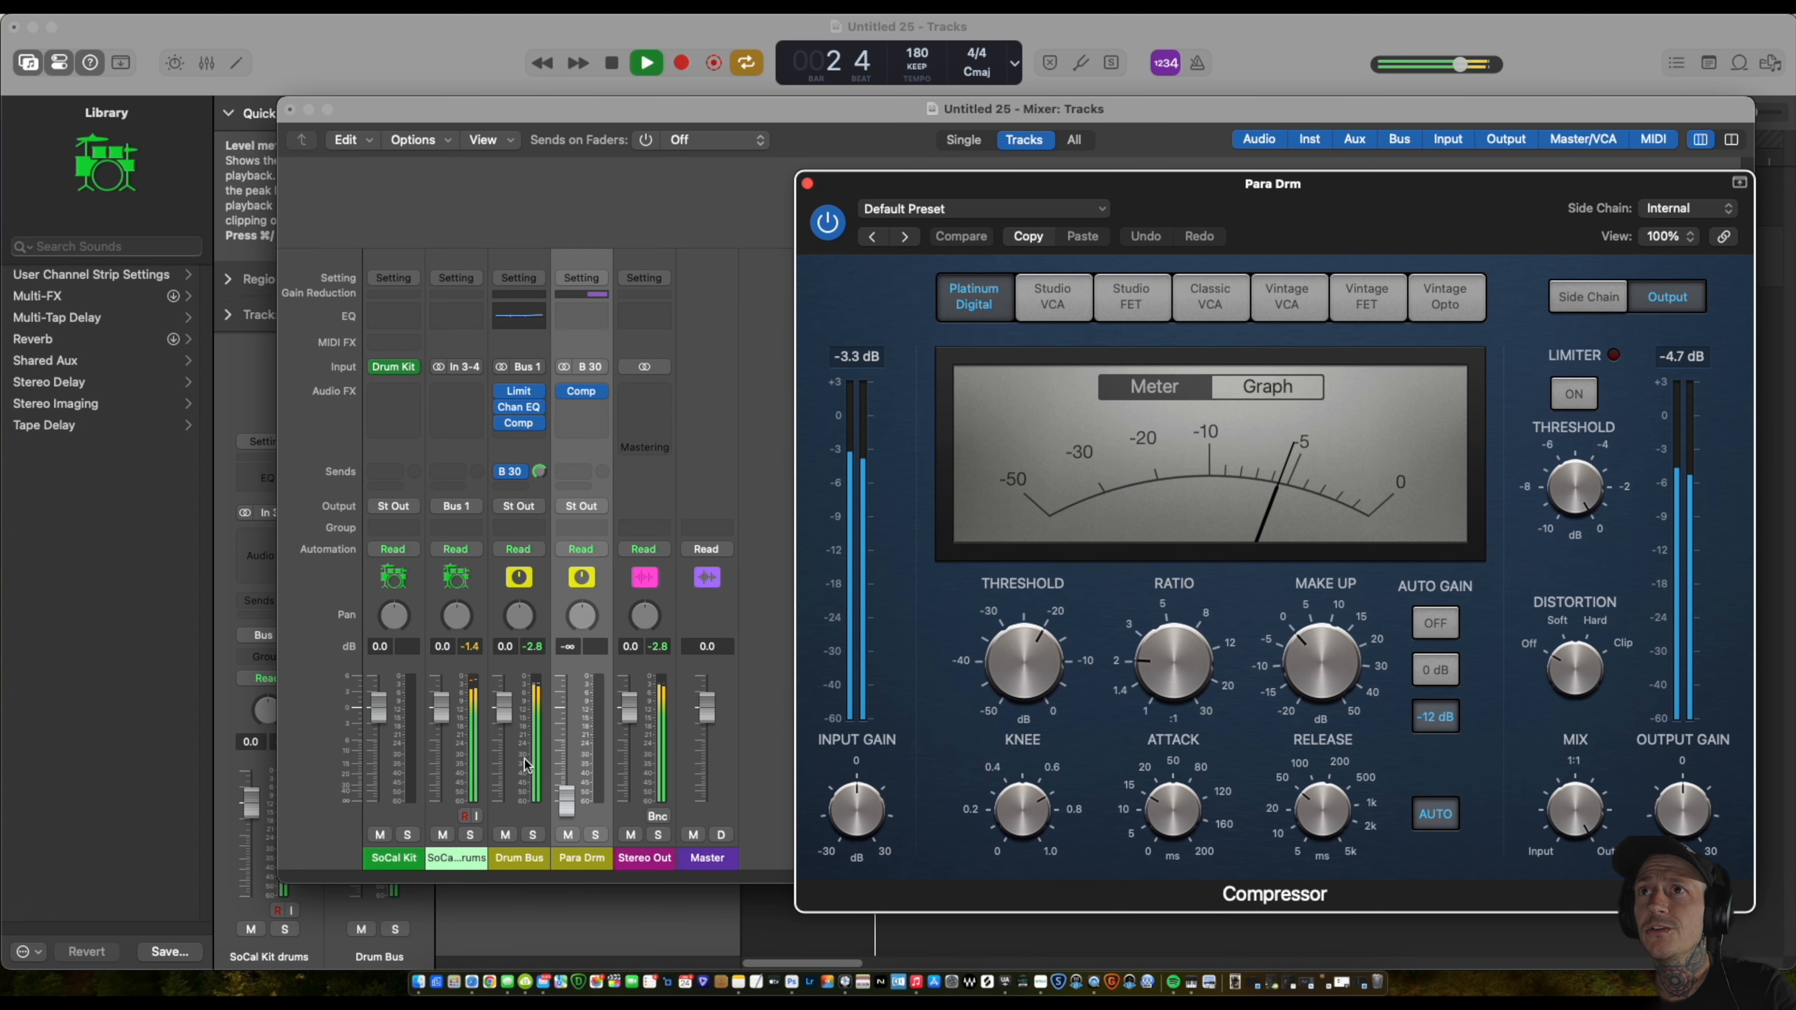
Solo Para Drm with its fader at -12.6 dB and audition the Studio VCA and Vintage VCA models, settling on Classic VCA.
left_click(595, 835)
left_click_drag(566, 798, 570, 736)
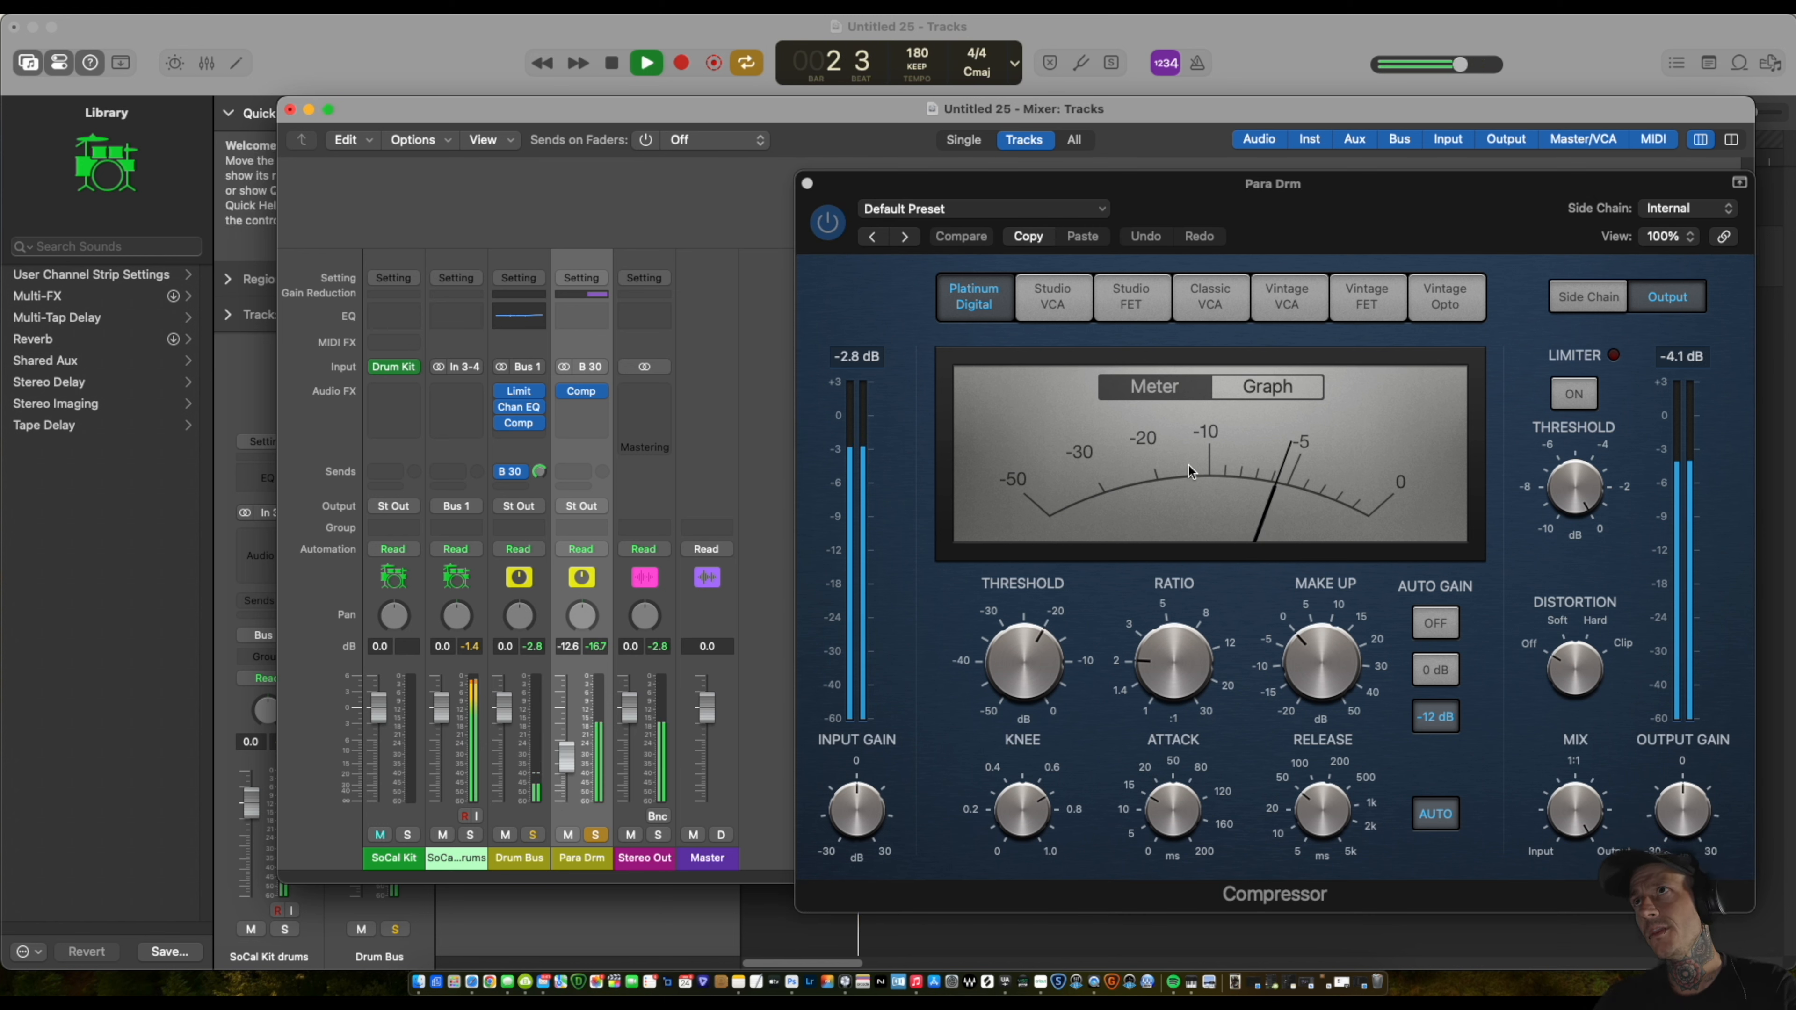
left_click(1049, 301)
left_click(1210, 297)
left_click(1290, 301)
left_click(1200, 306)
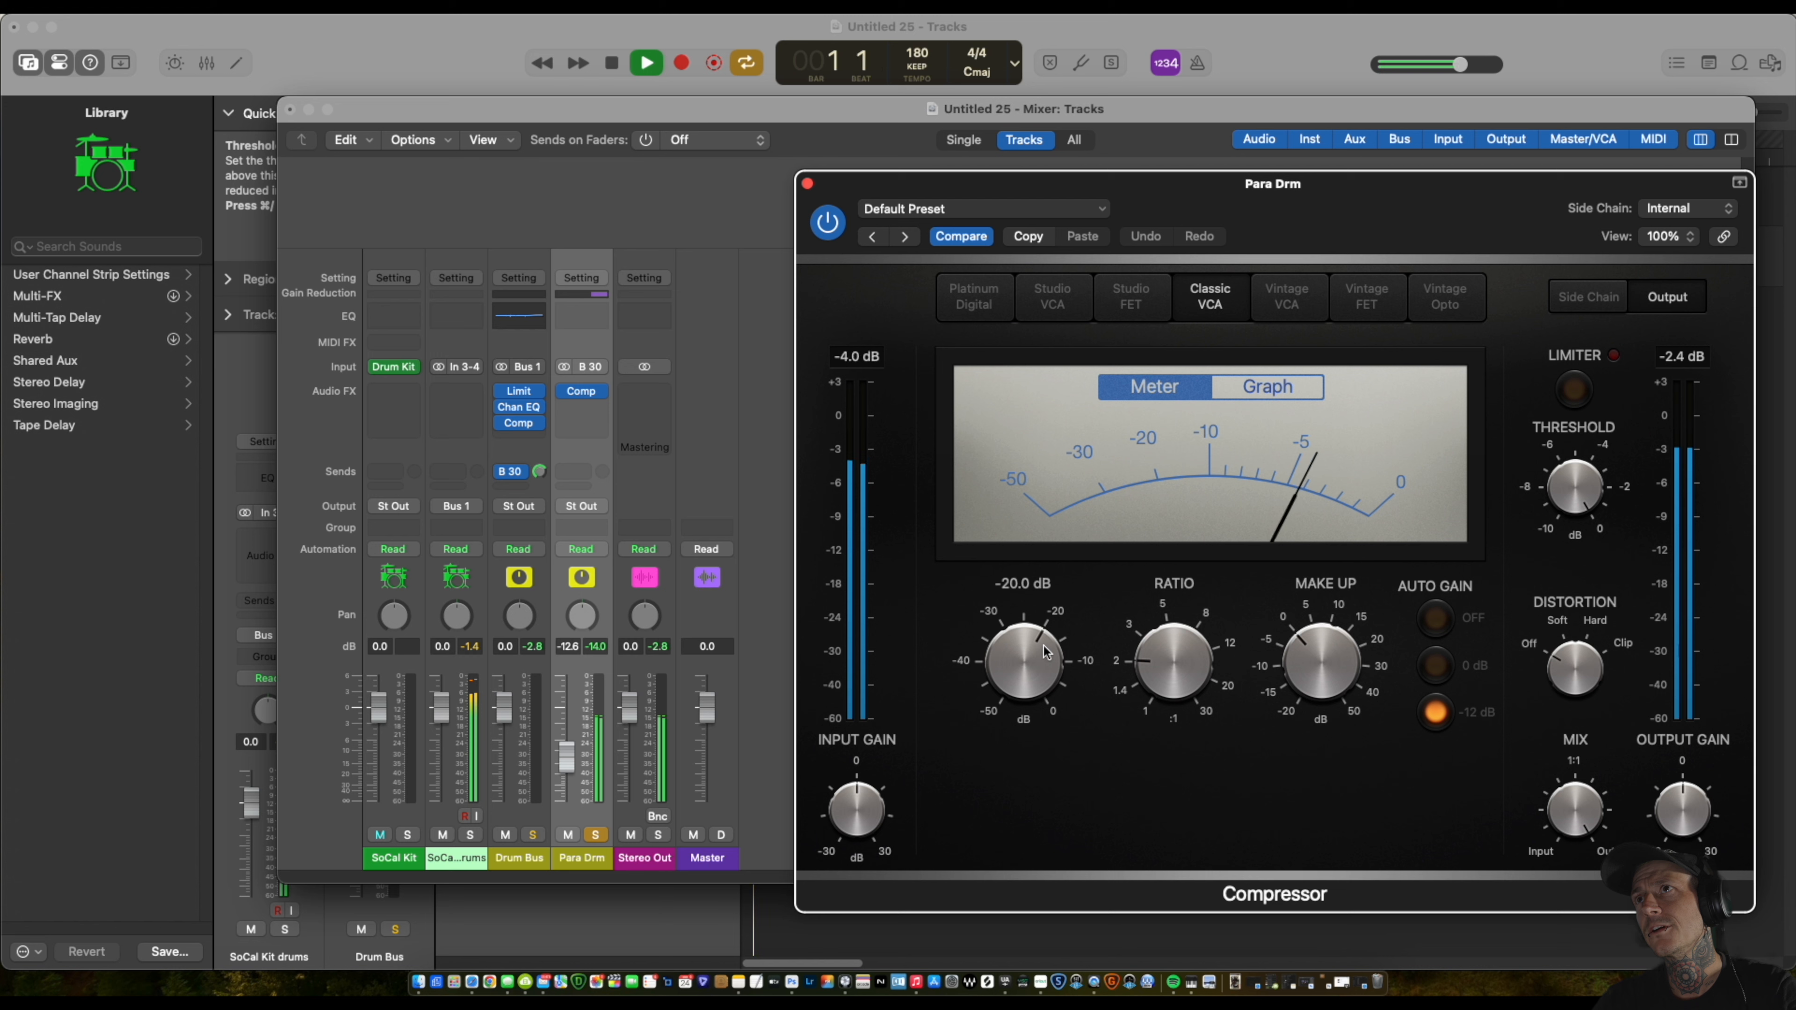
Compress Para Drm heavily with a -50.0 dB threshold and higher ratio, and enable its limiter at about -2 dB, auditioning the loop.
left_click_drag(1025, 662, 1012, 744)
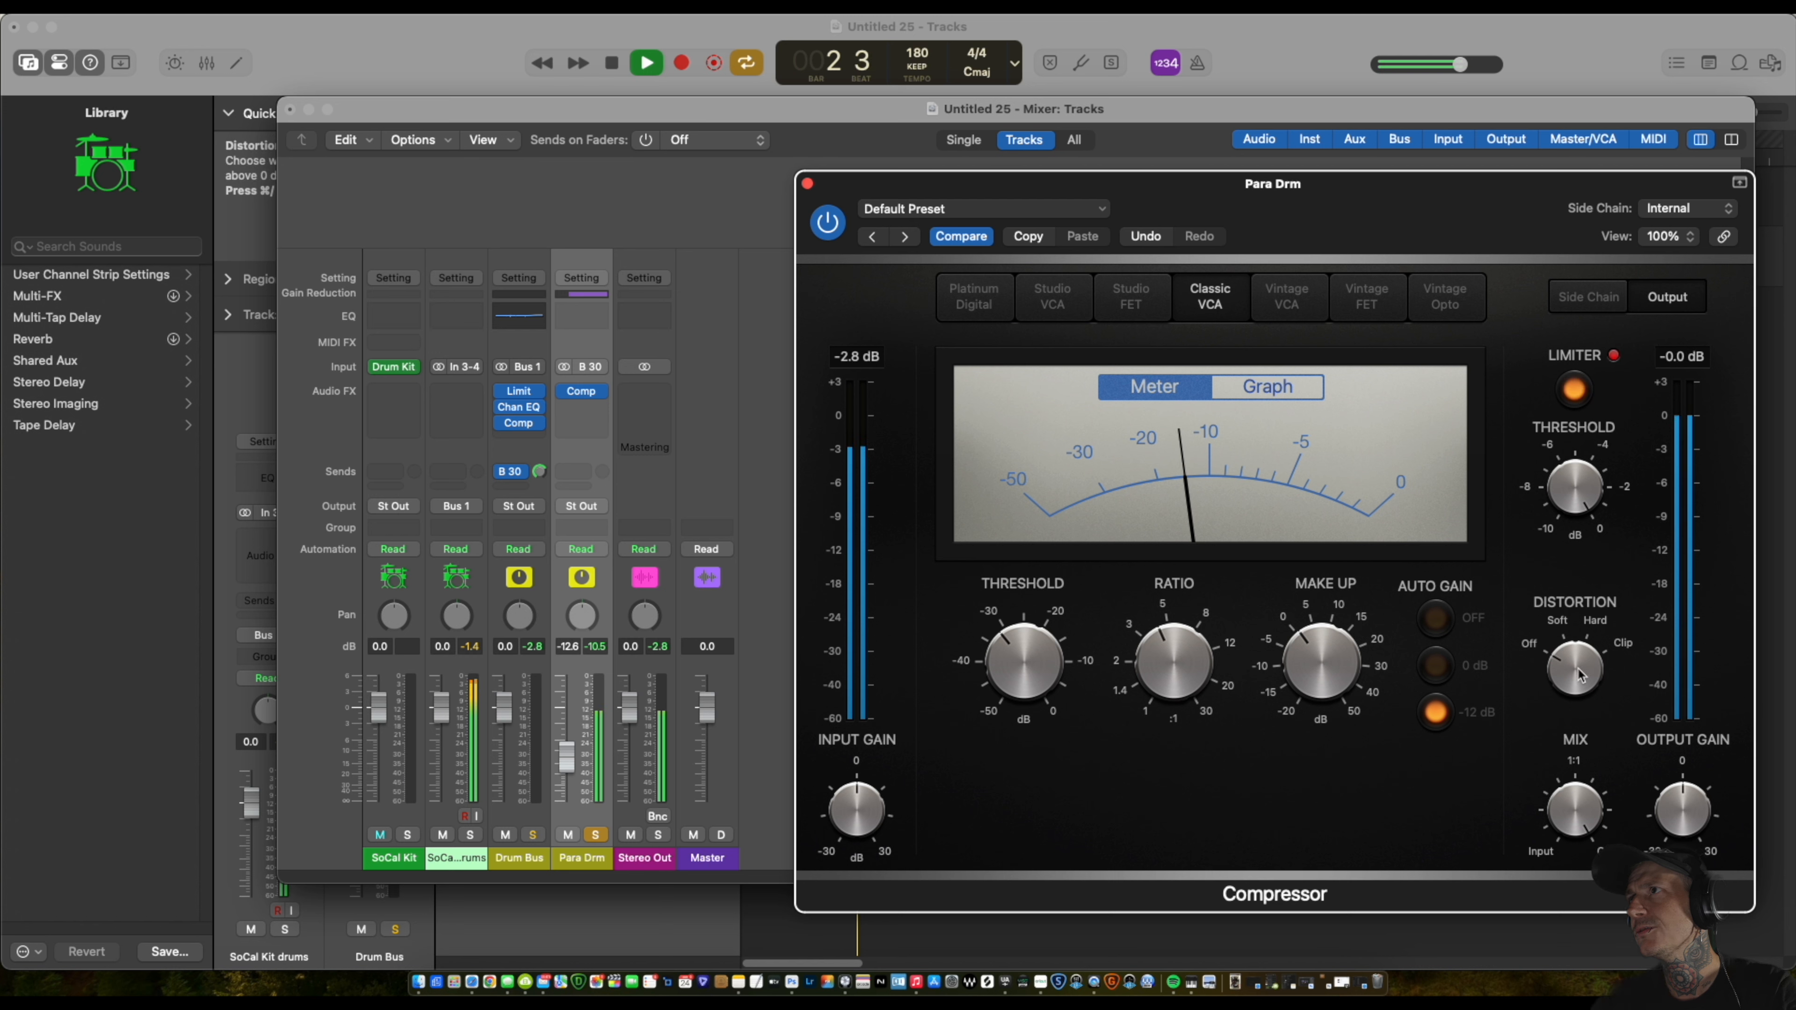
left_click_drag(1577, 668, 1581, 631)
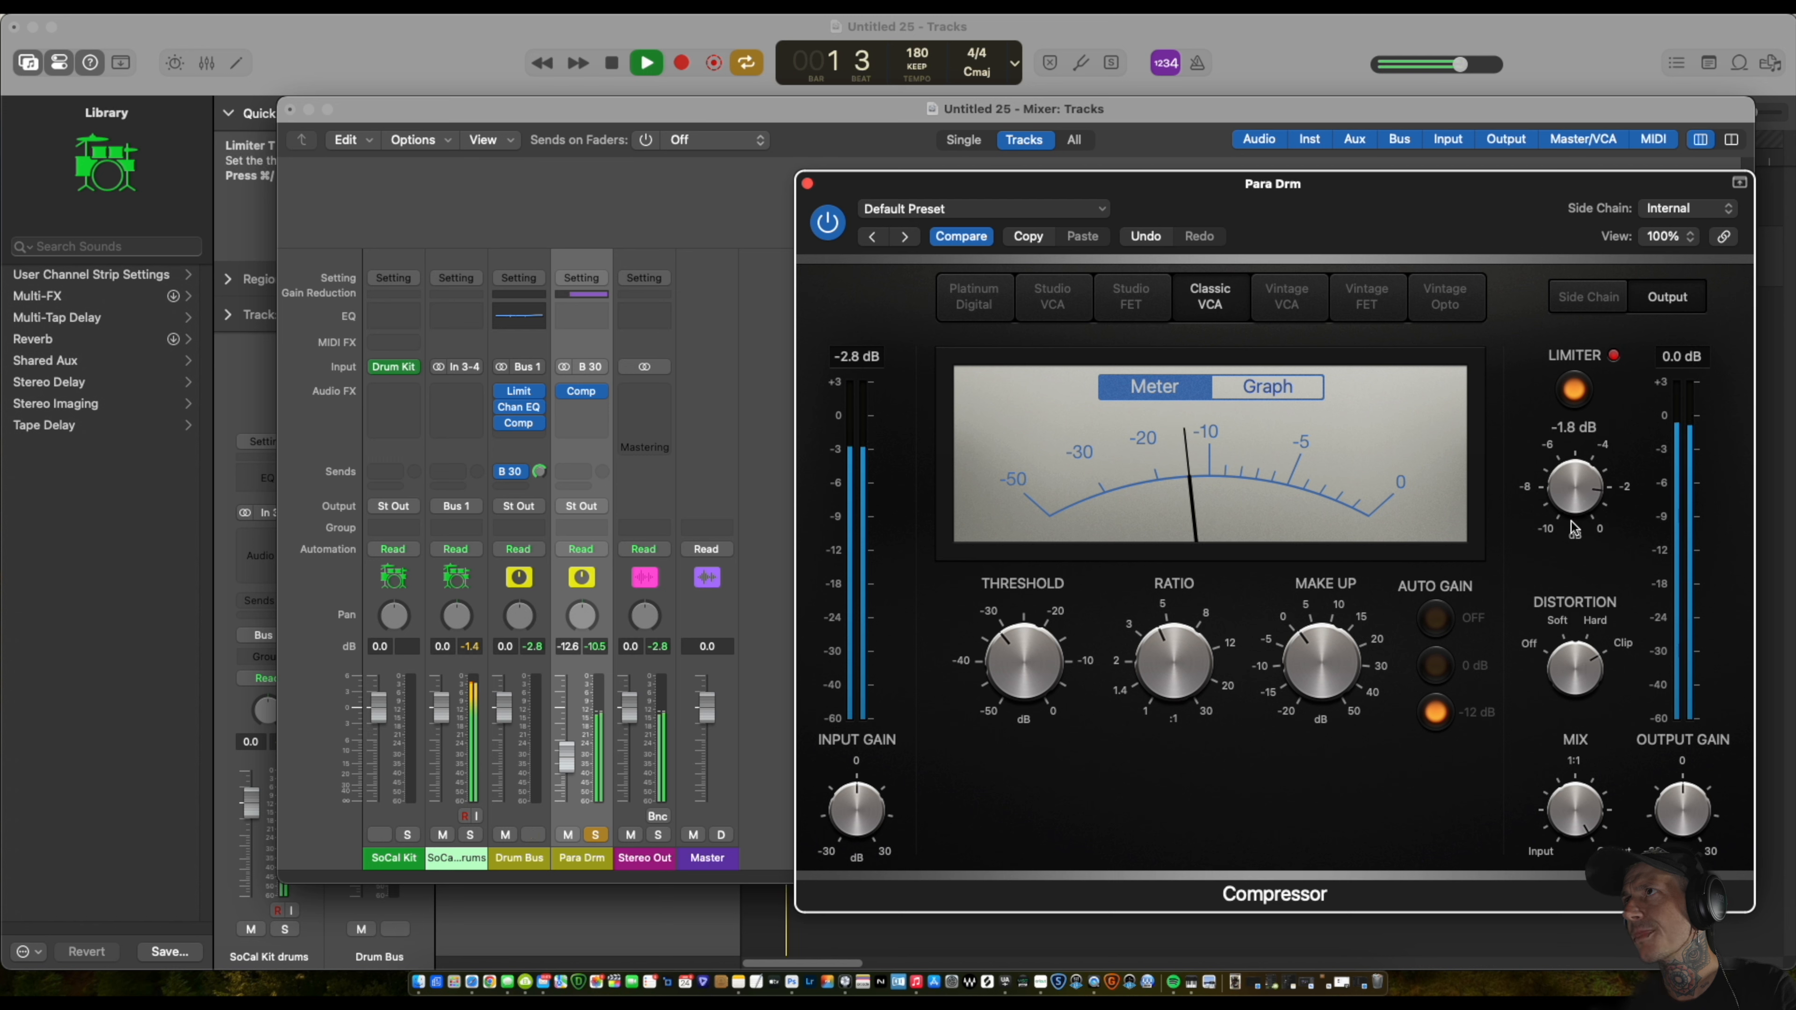
left_click_drag(1571, 493, 1572, 531)
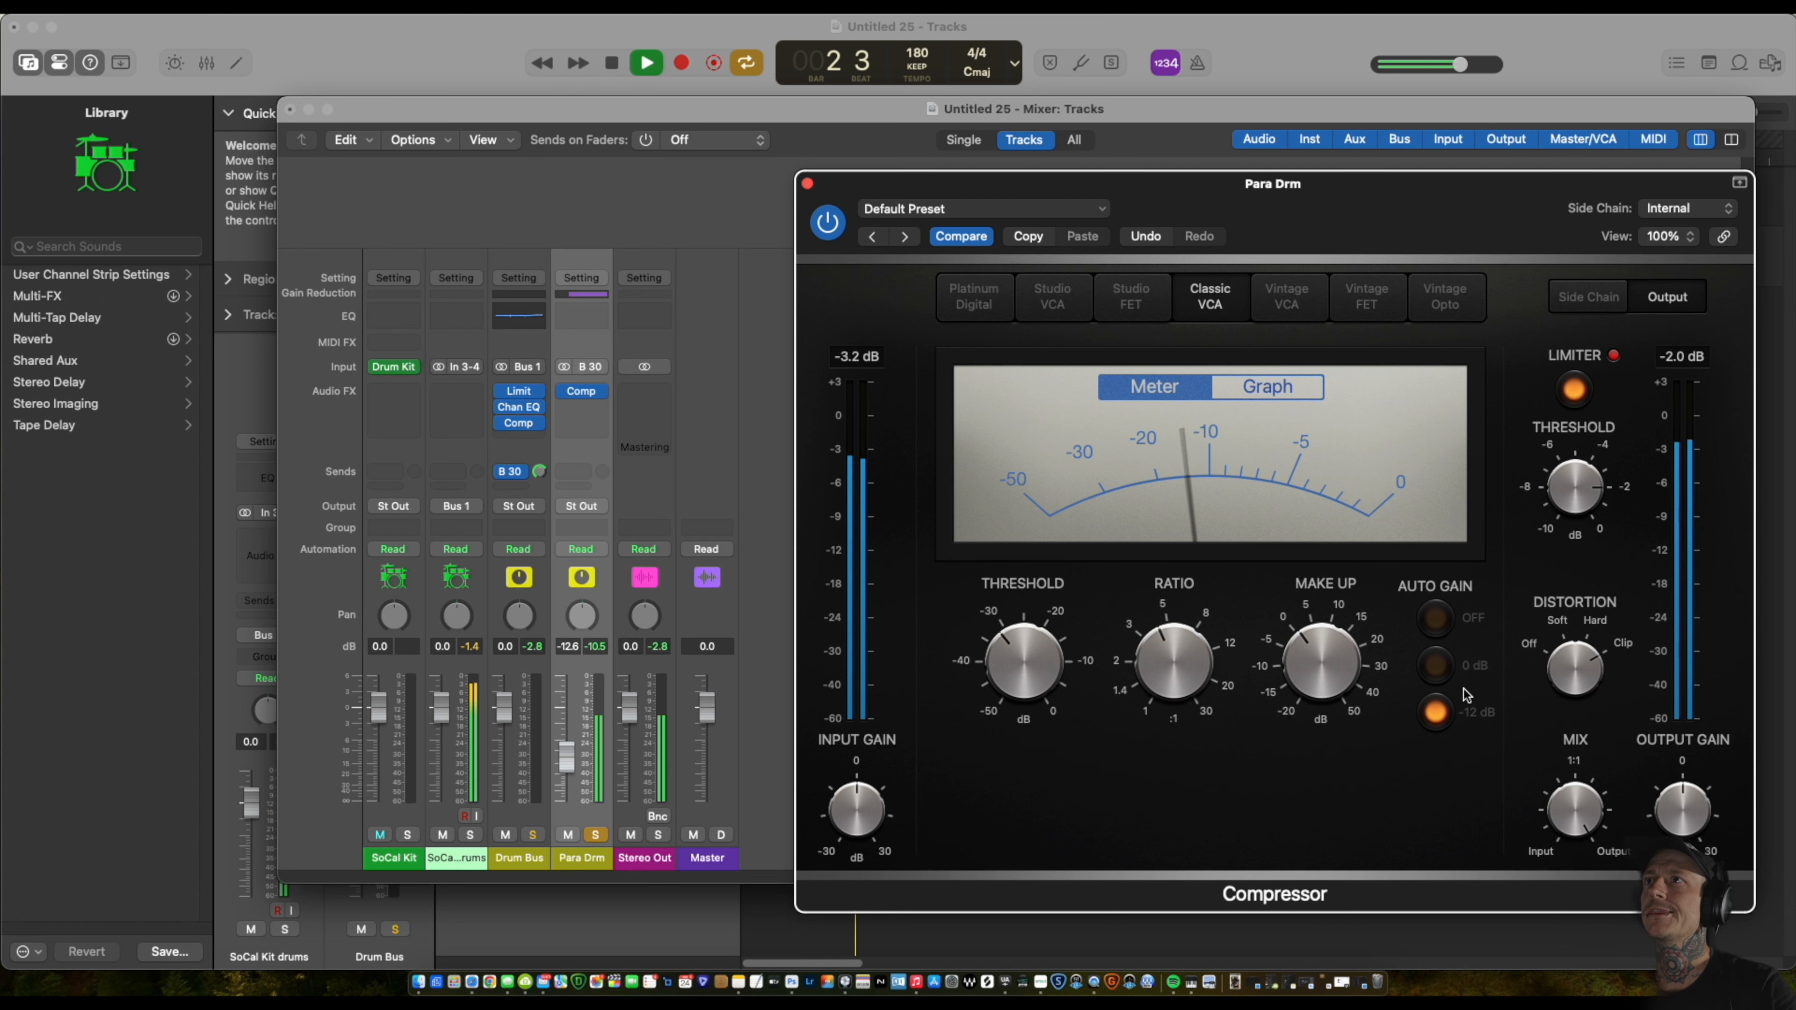
left_click_drag(1009, 664, 1029, 720)
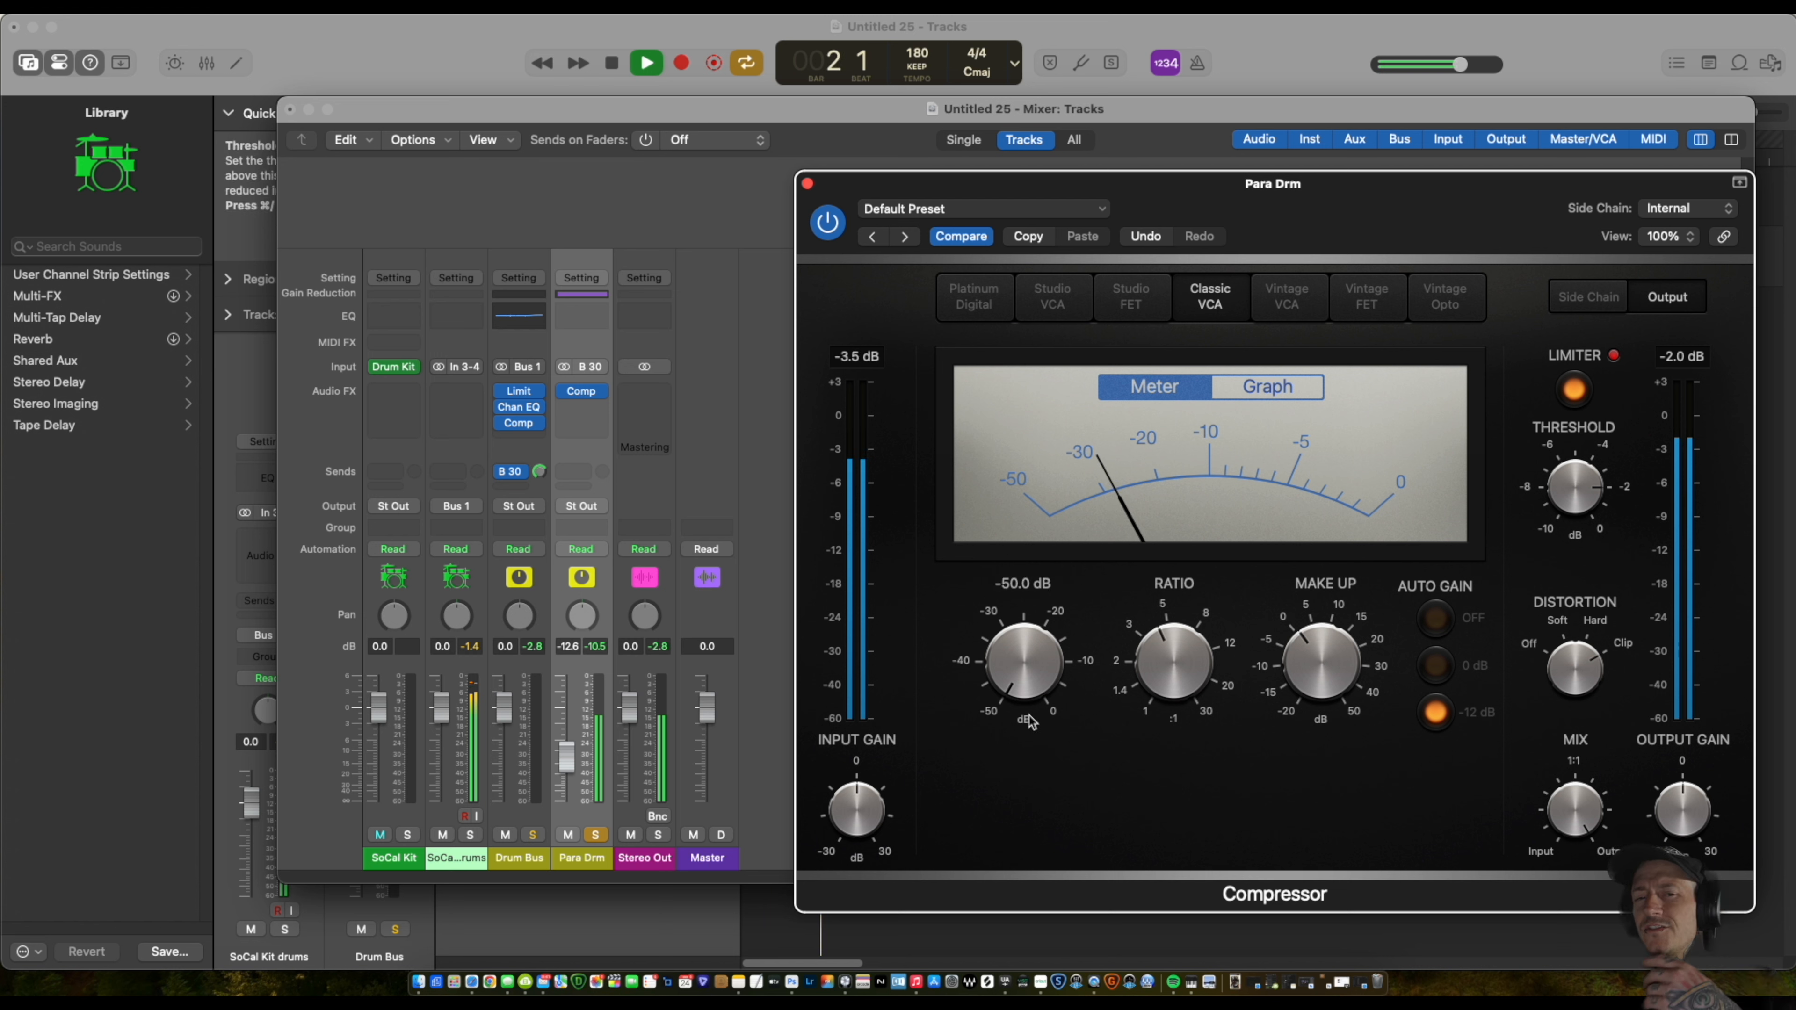
key("space")
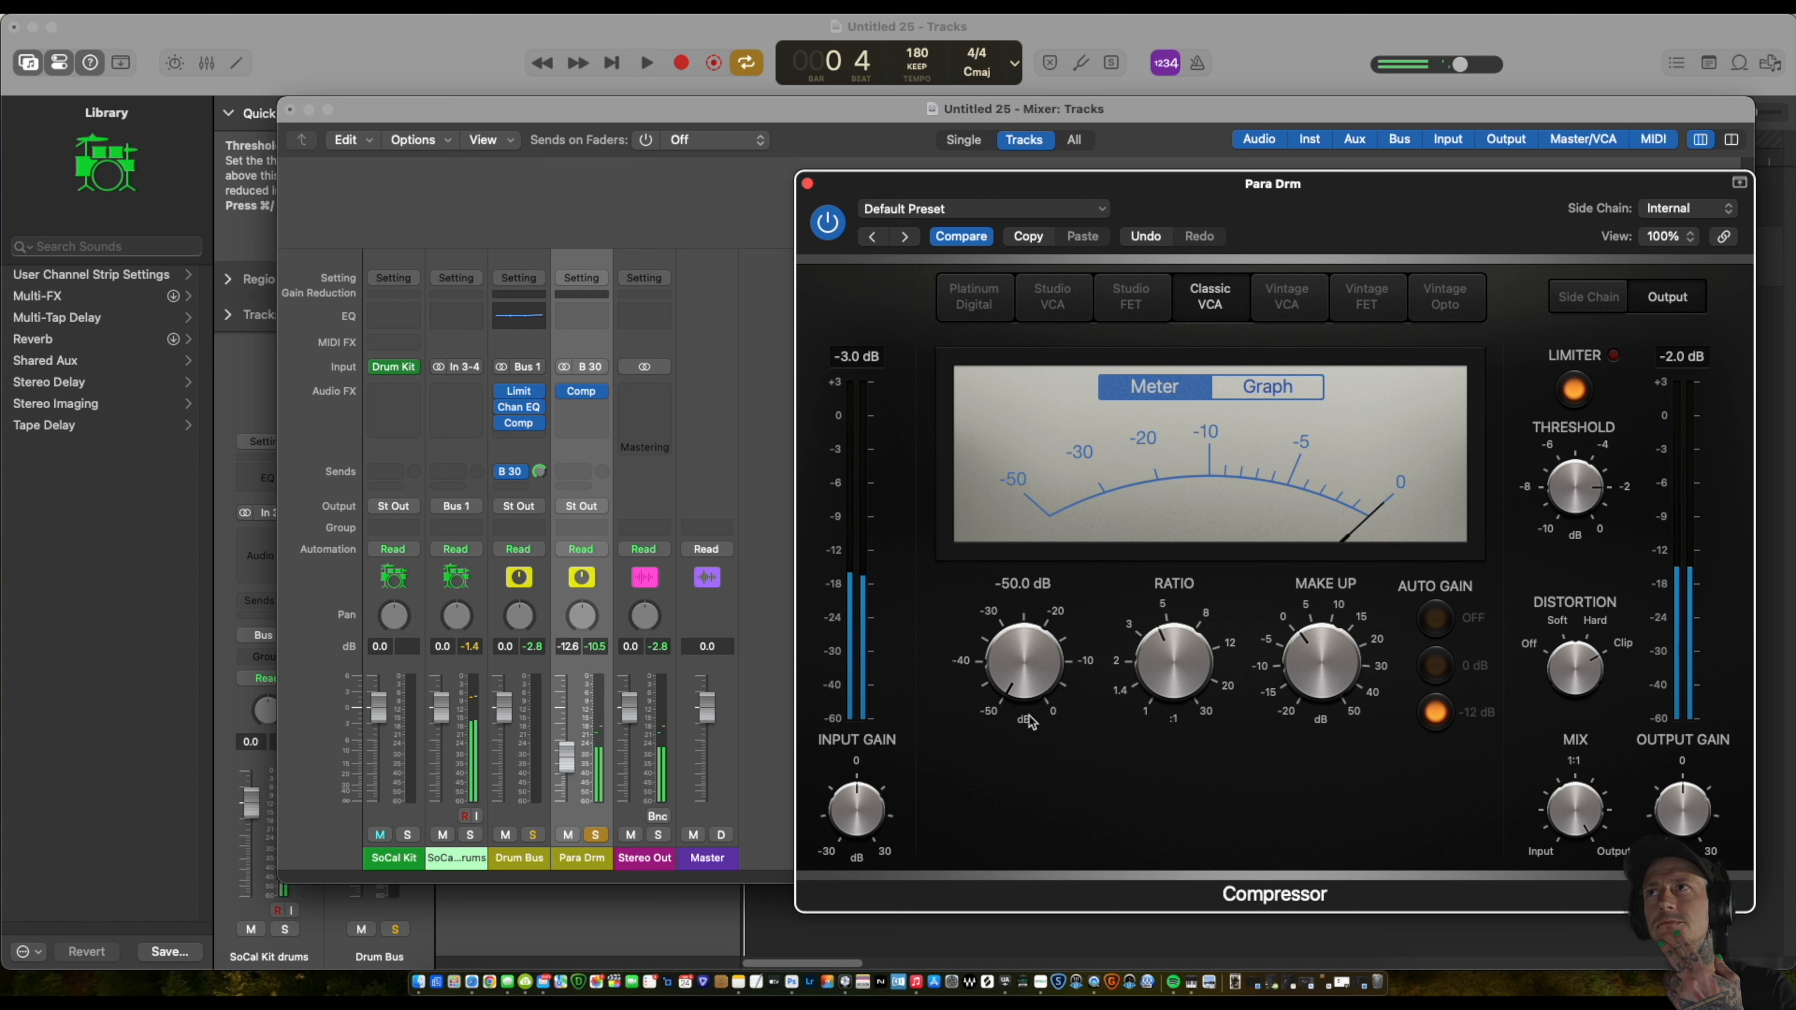
key("space")
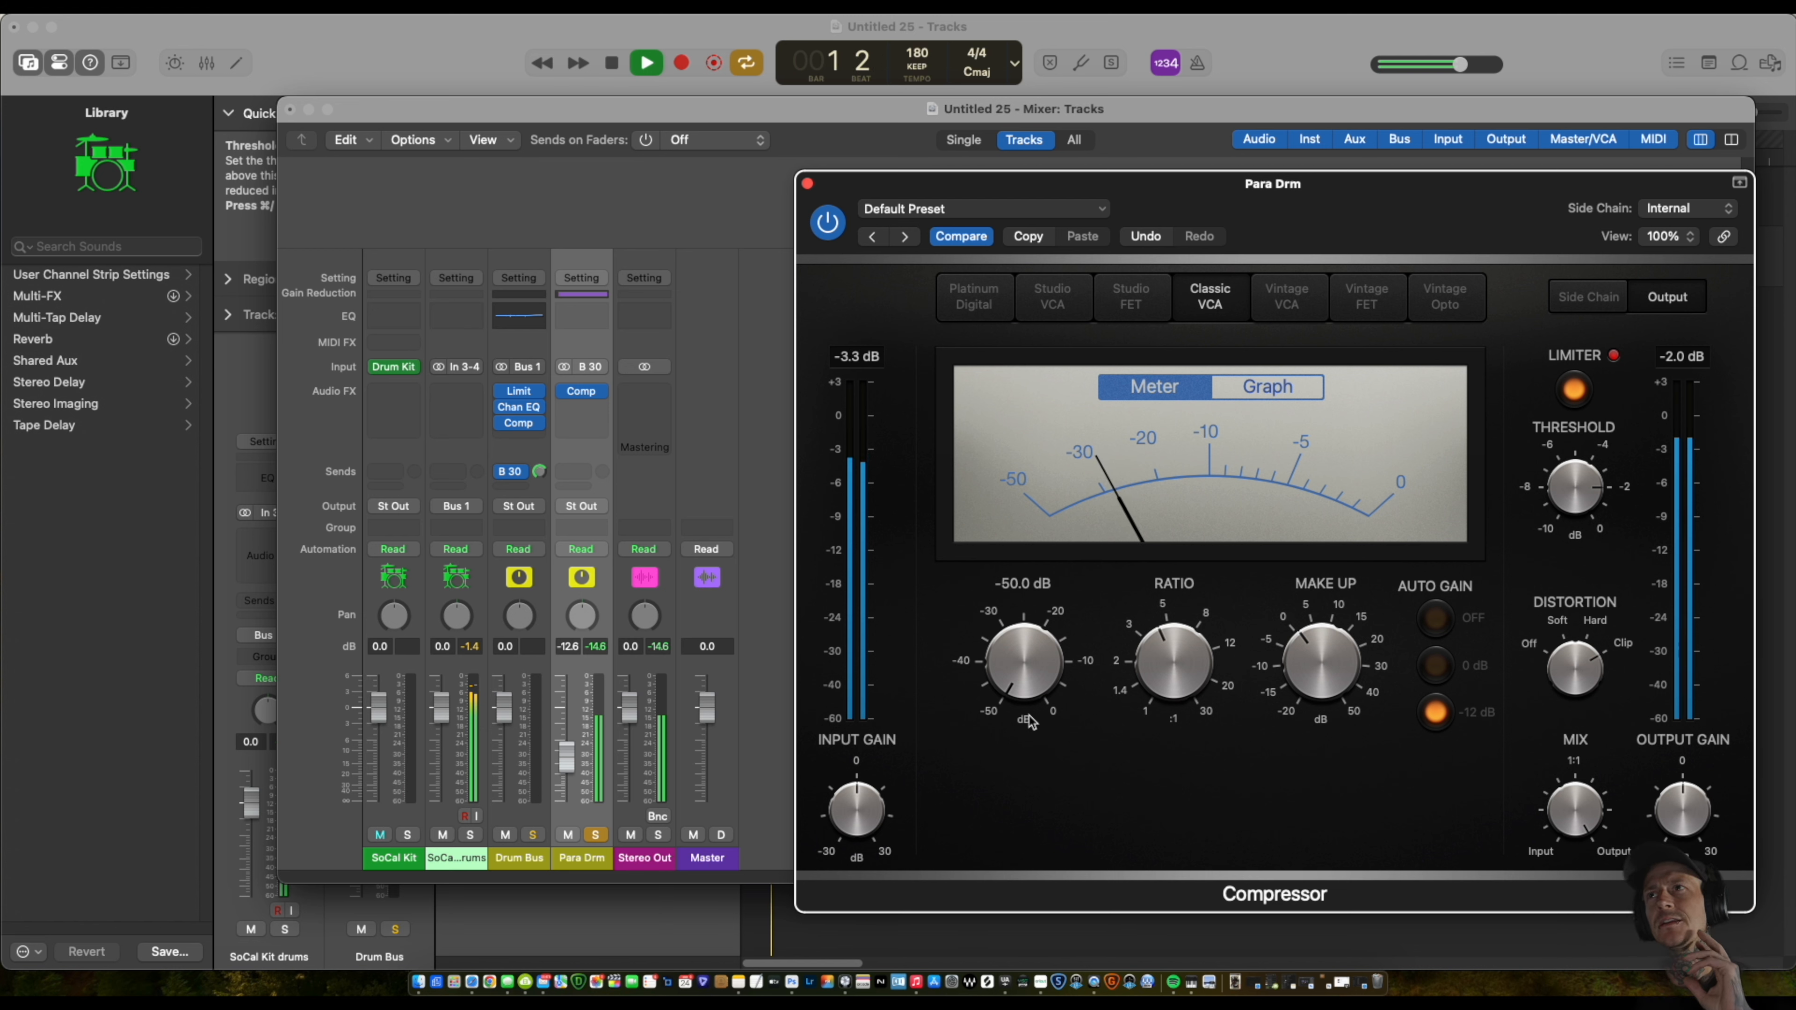
key("space")
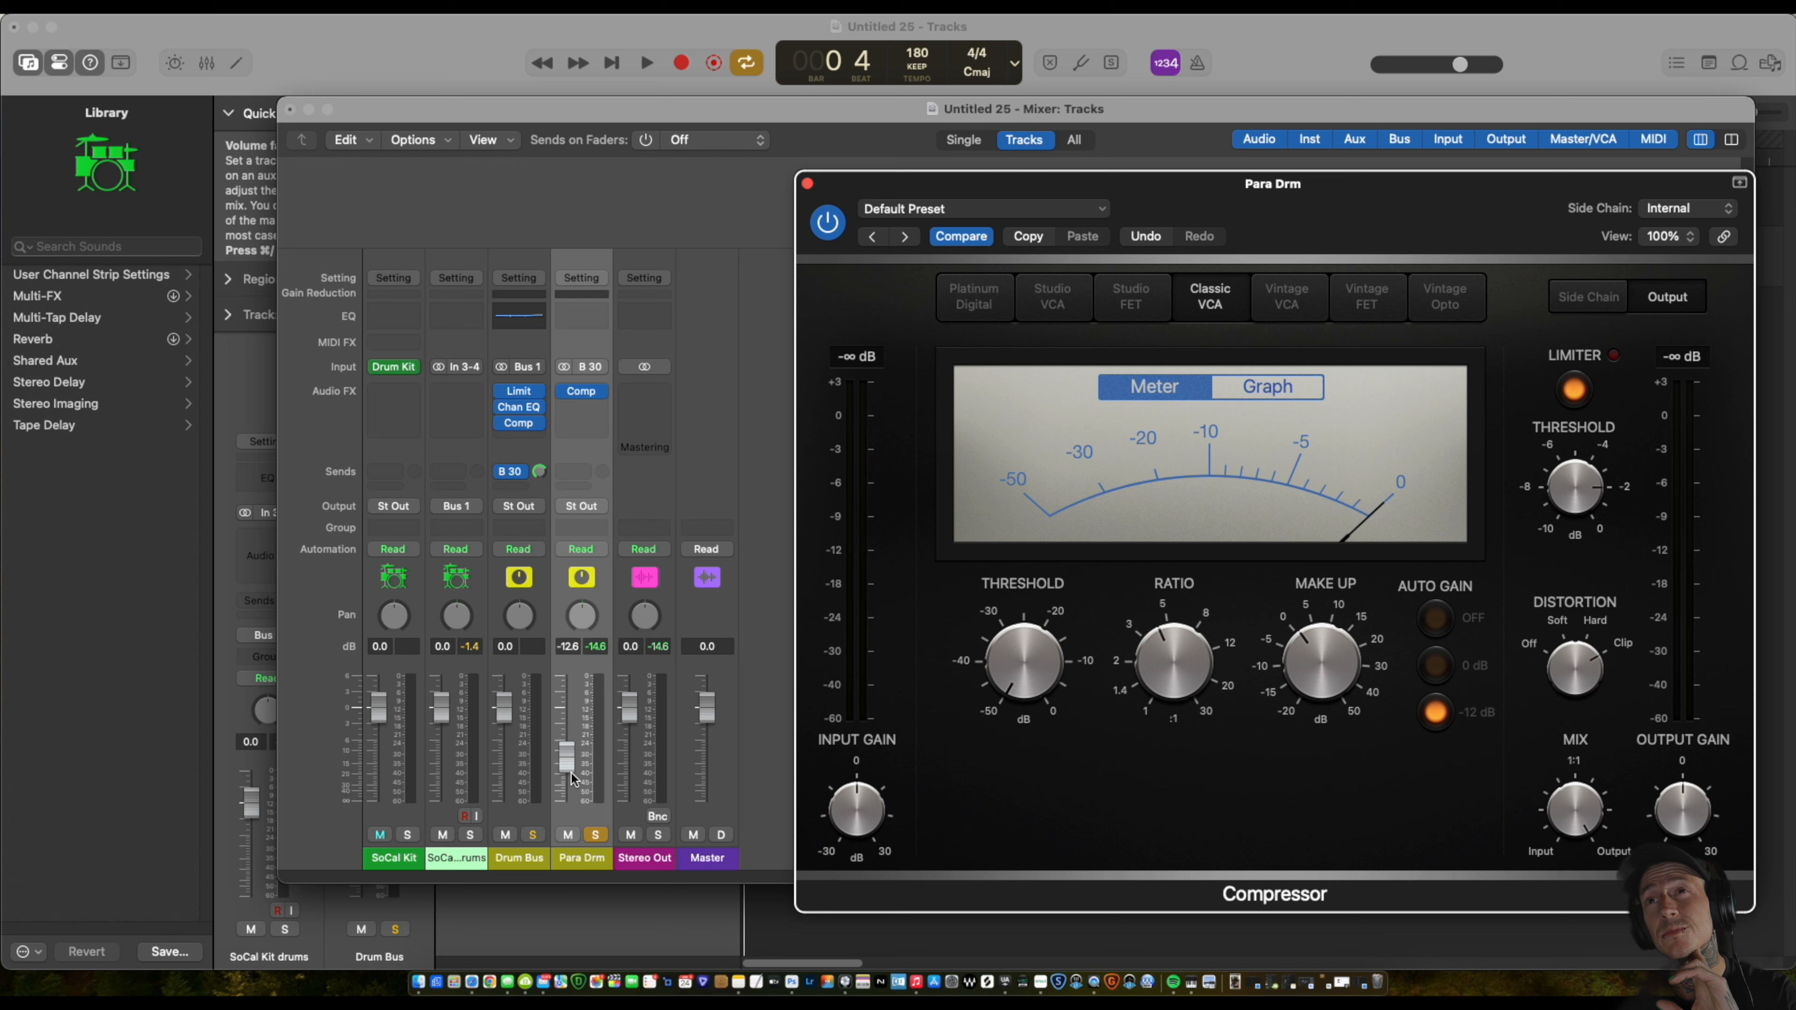
Unsolo Para Drm, blend its fader up from silence to -20.0 dB during playback, and reset the channel peak levels.
left_click_drag(569, 763, 577, 853)
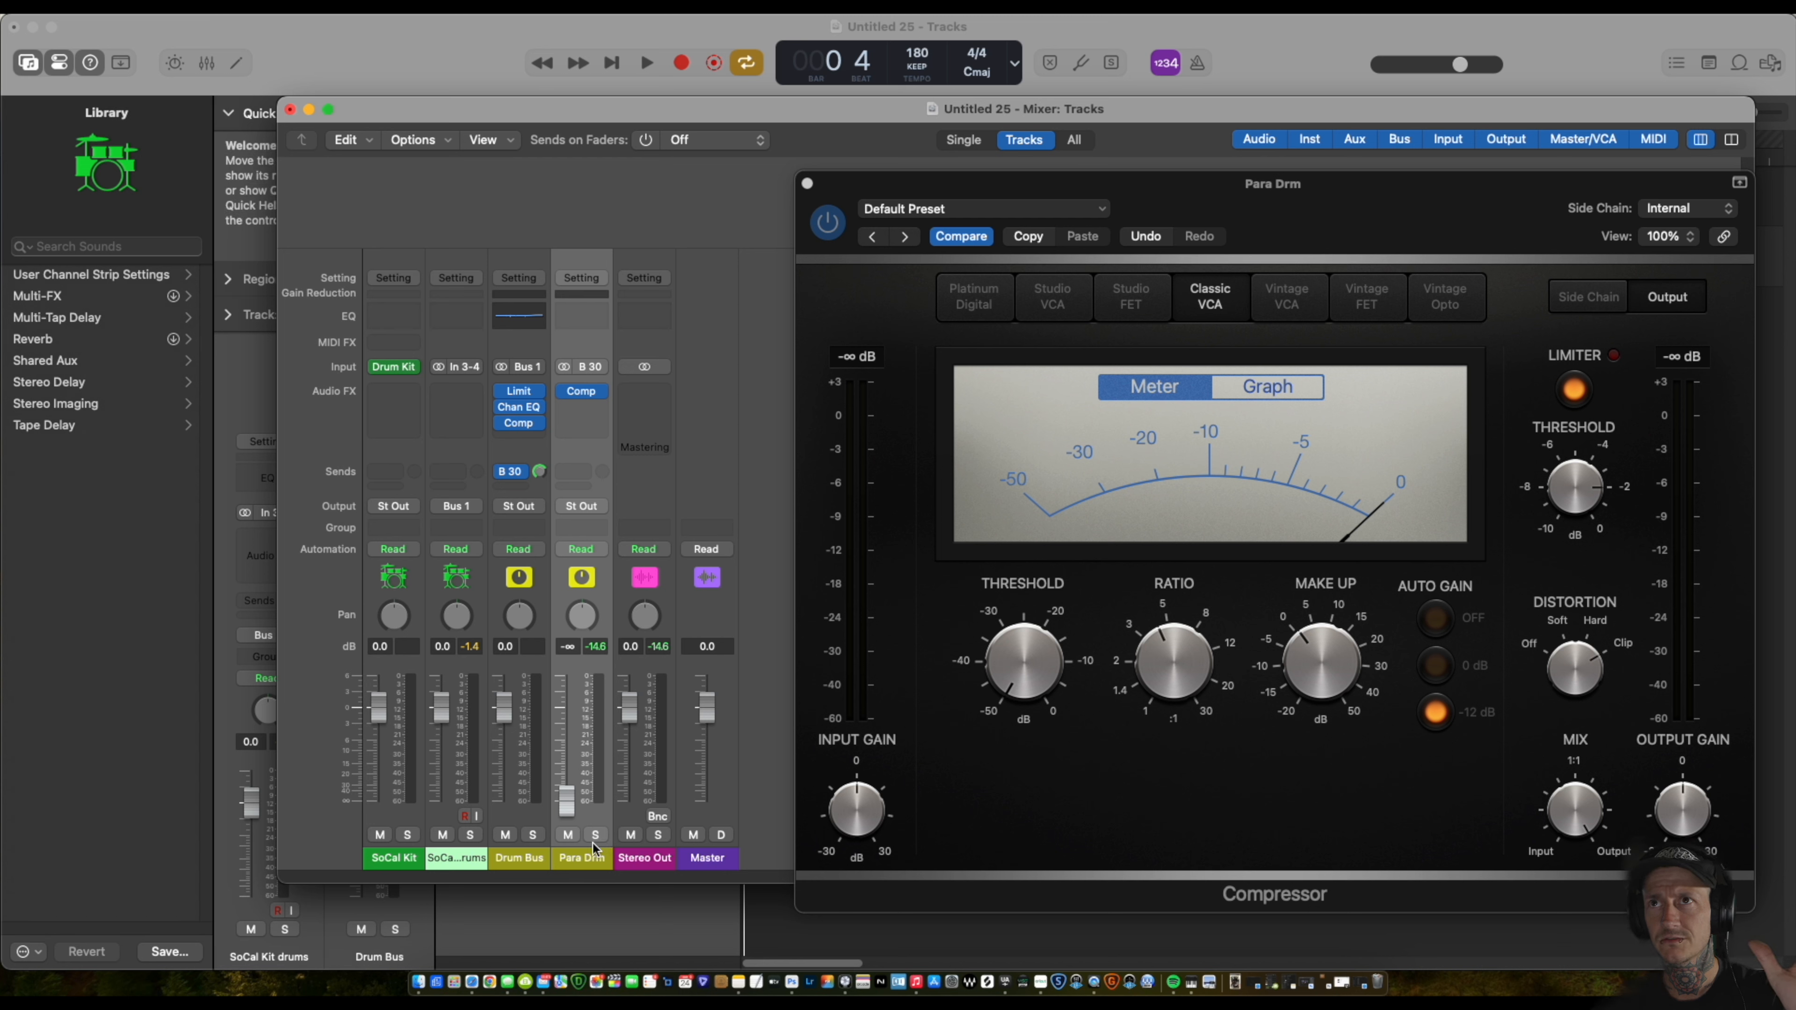
key("space")
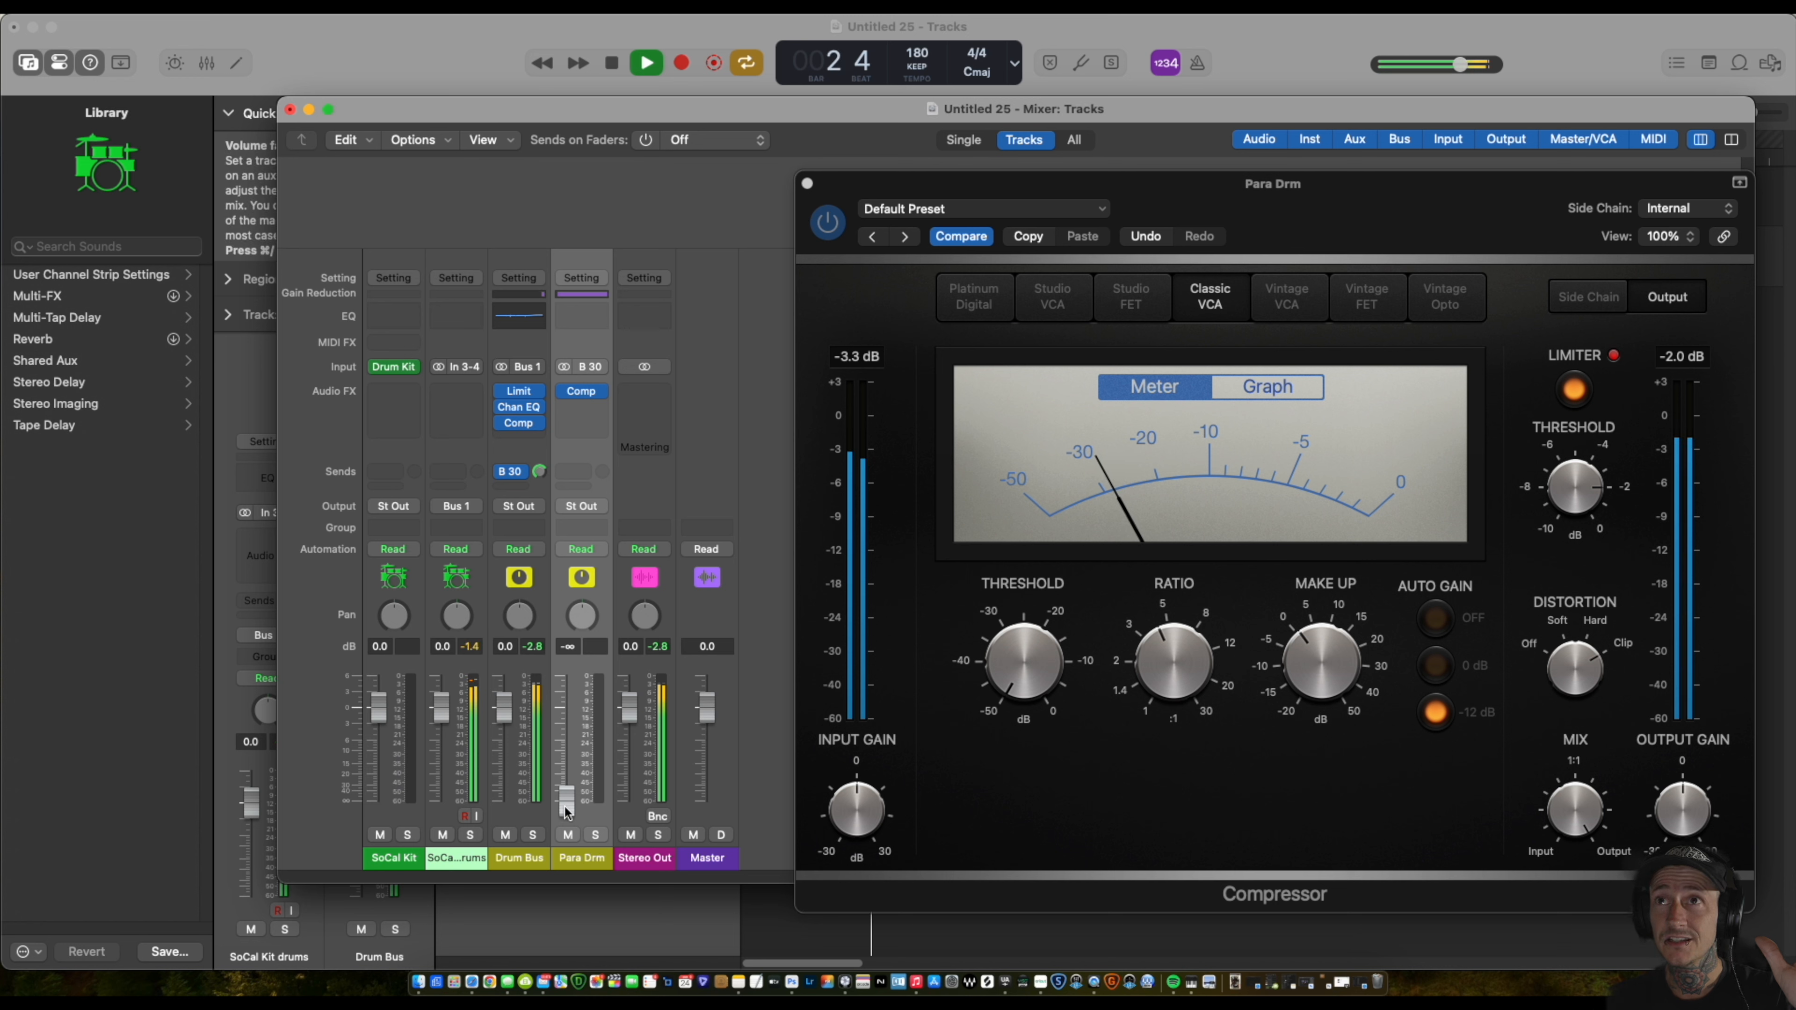
left_click_drag(564, 805, 564, 803)
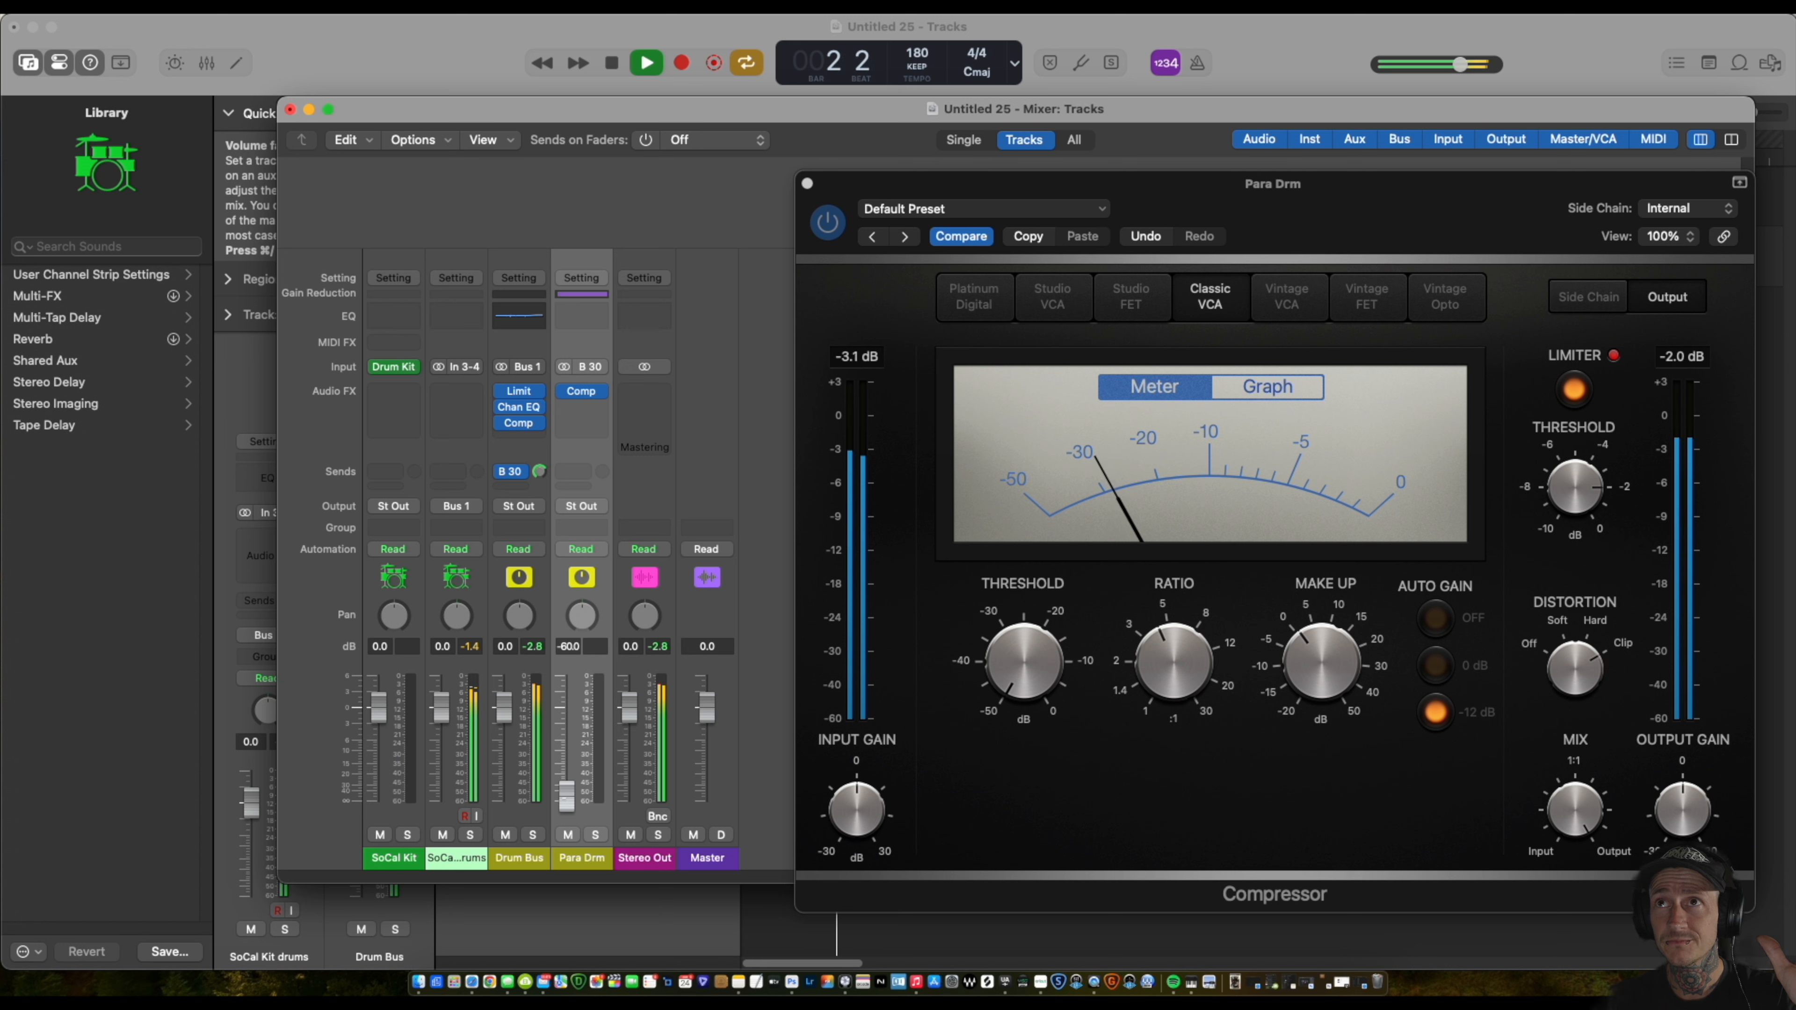
mouse_move(567, 795)
left_mouse_down()
mouse_move(566, 729)
mouse_move(566, 791)
left_mouse_up()
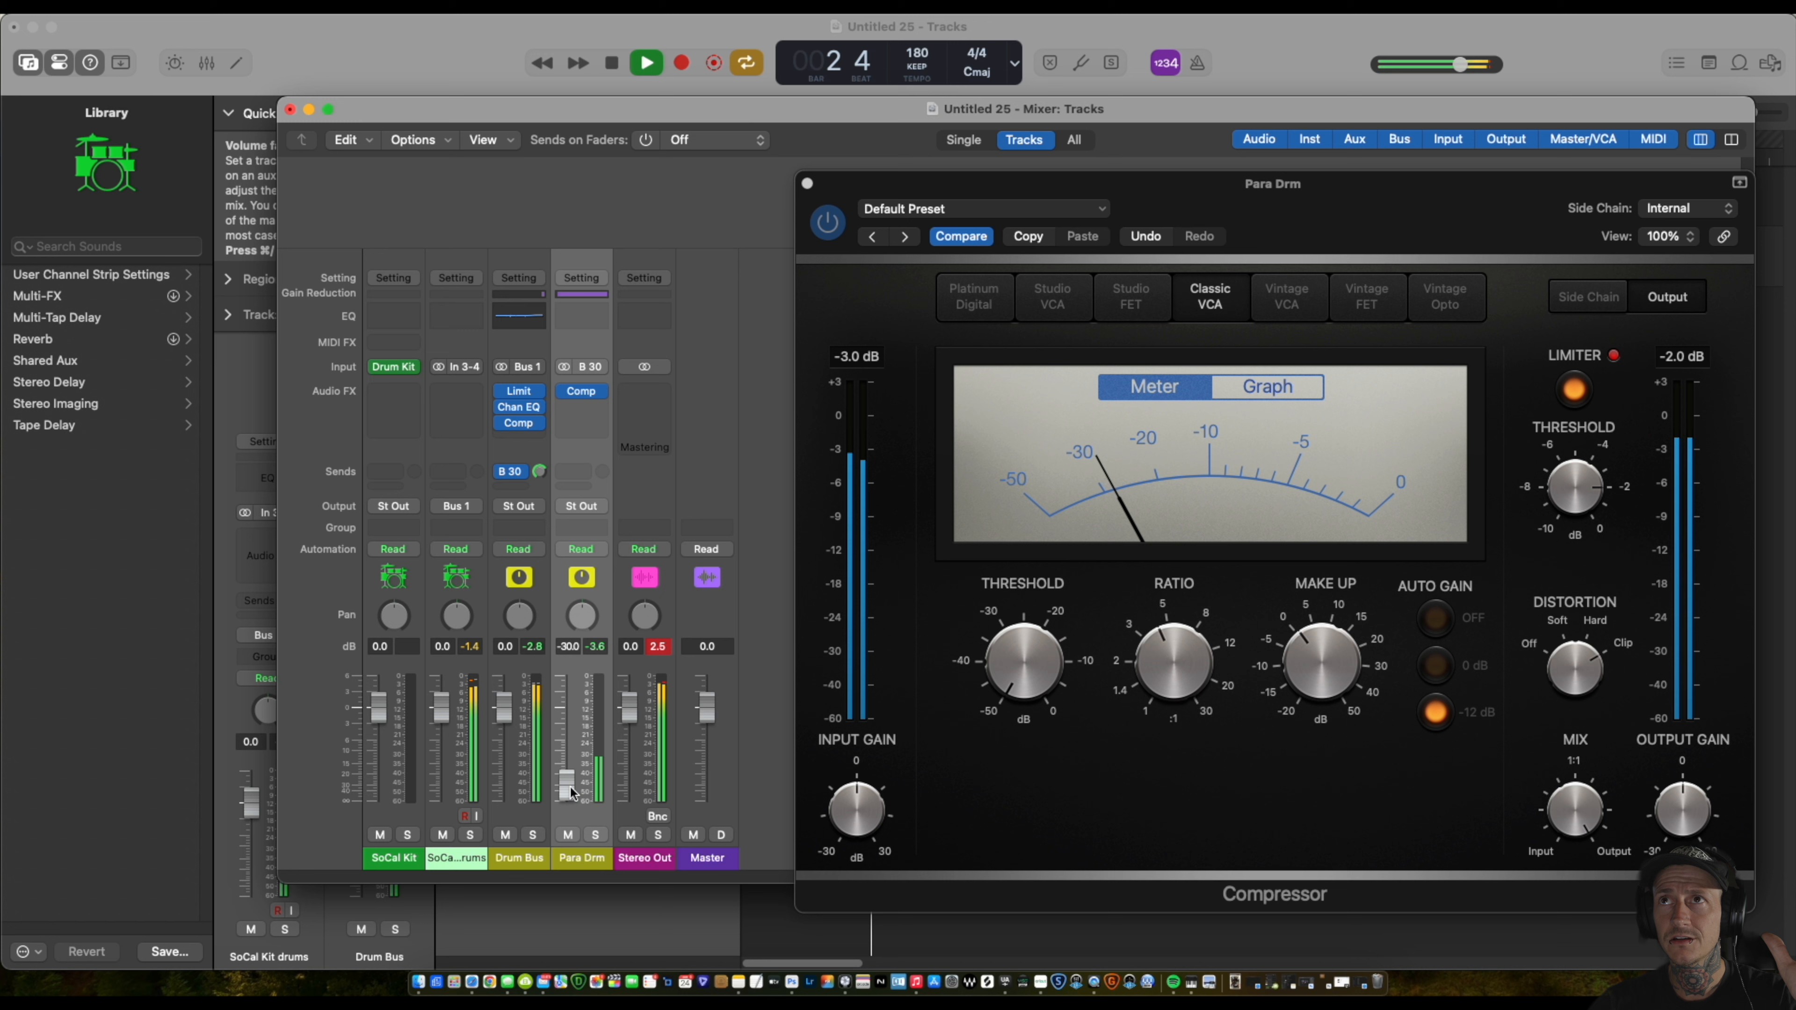
left_click_drag(567, 785, 565, 774)
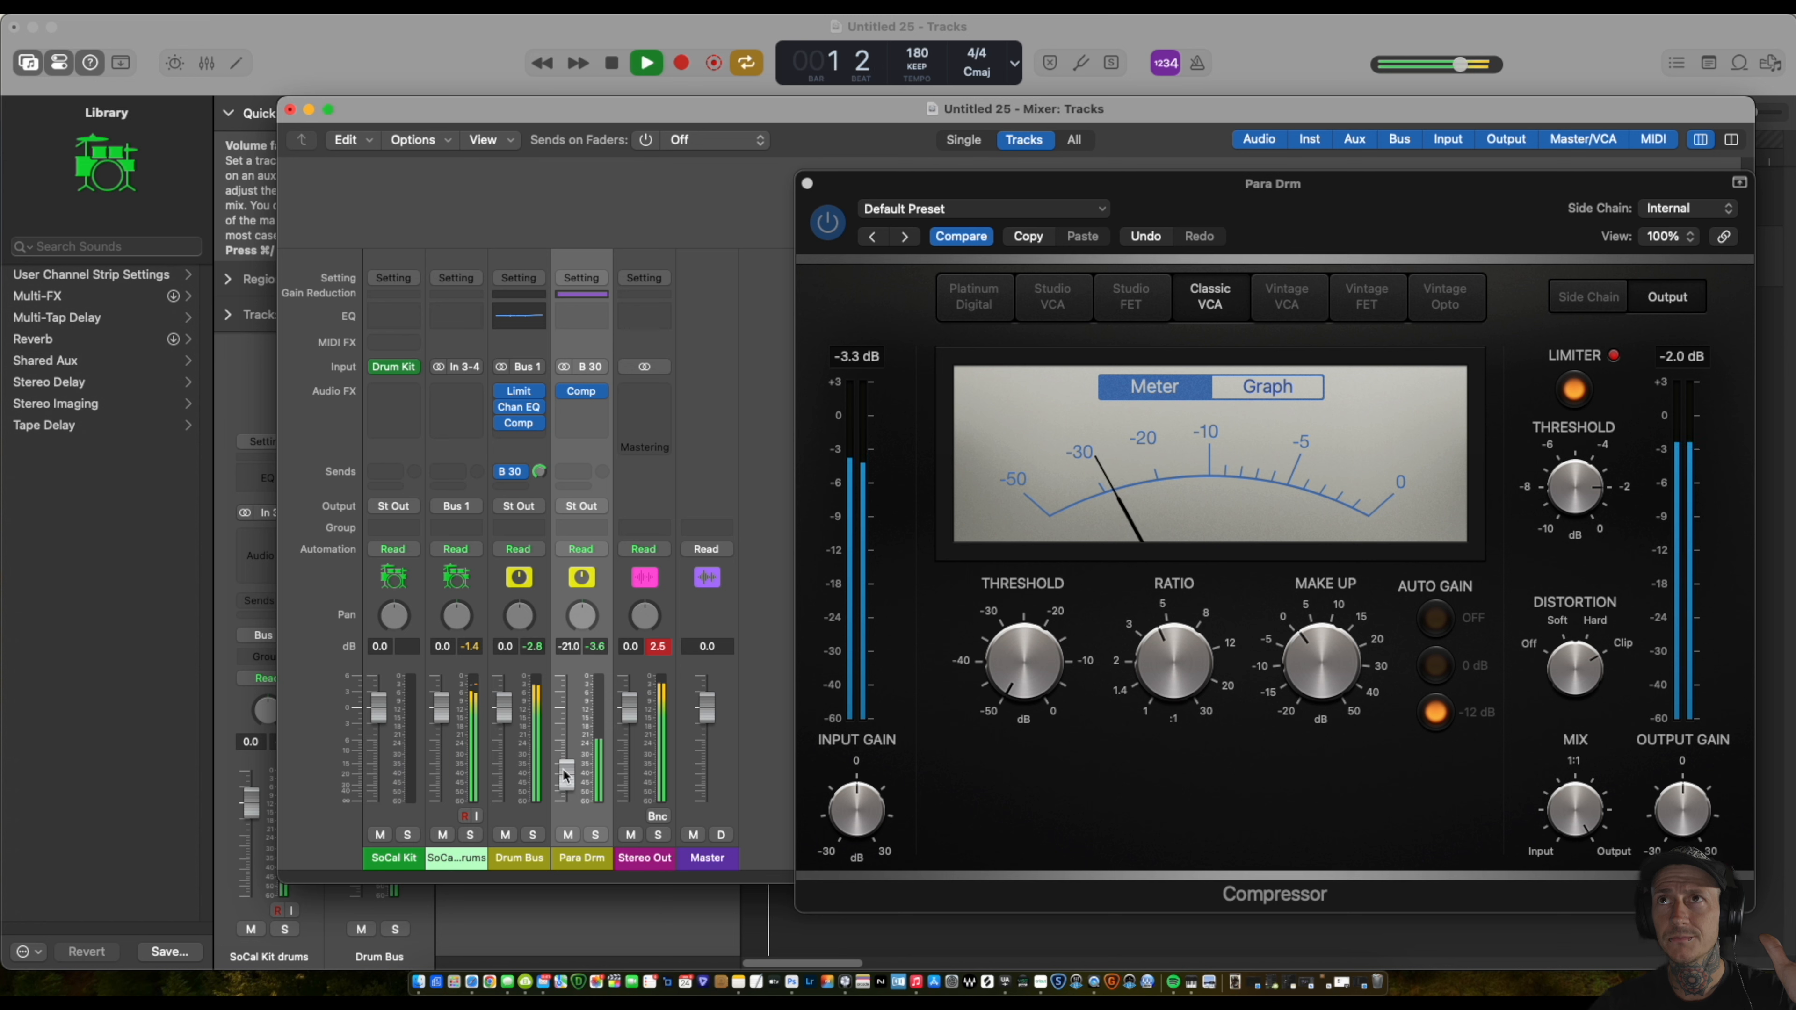
left_click_drag(567, 774, 568, 776)
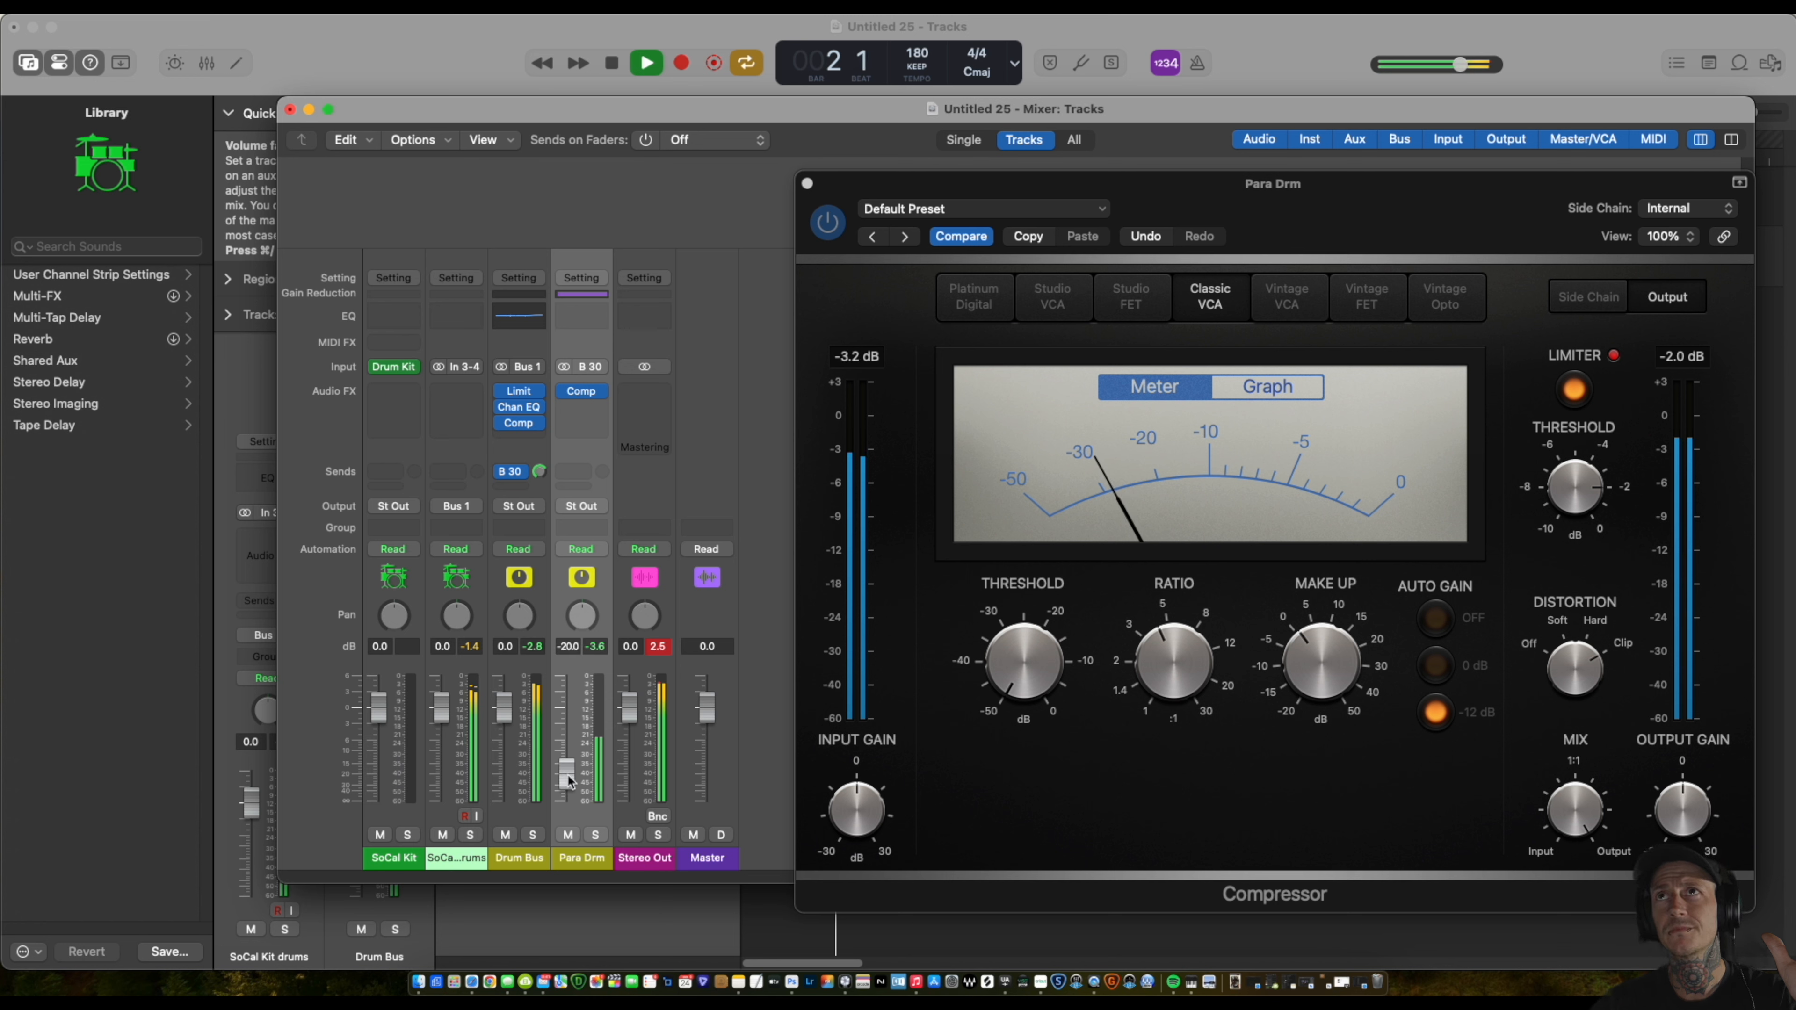
left_click(671, 650)
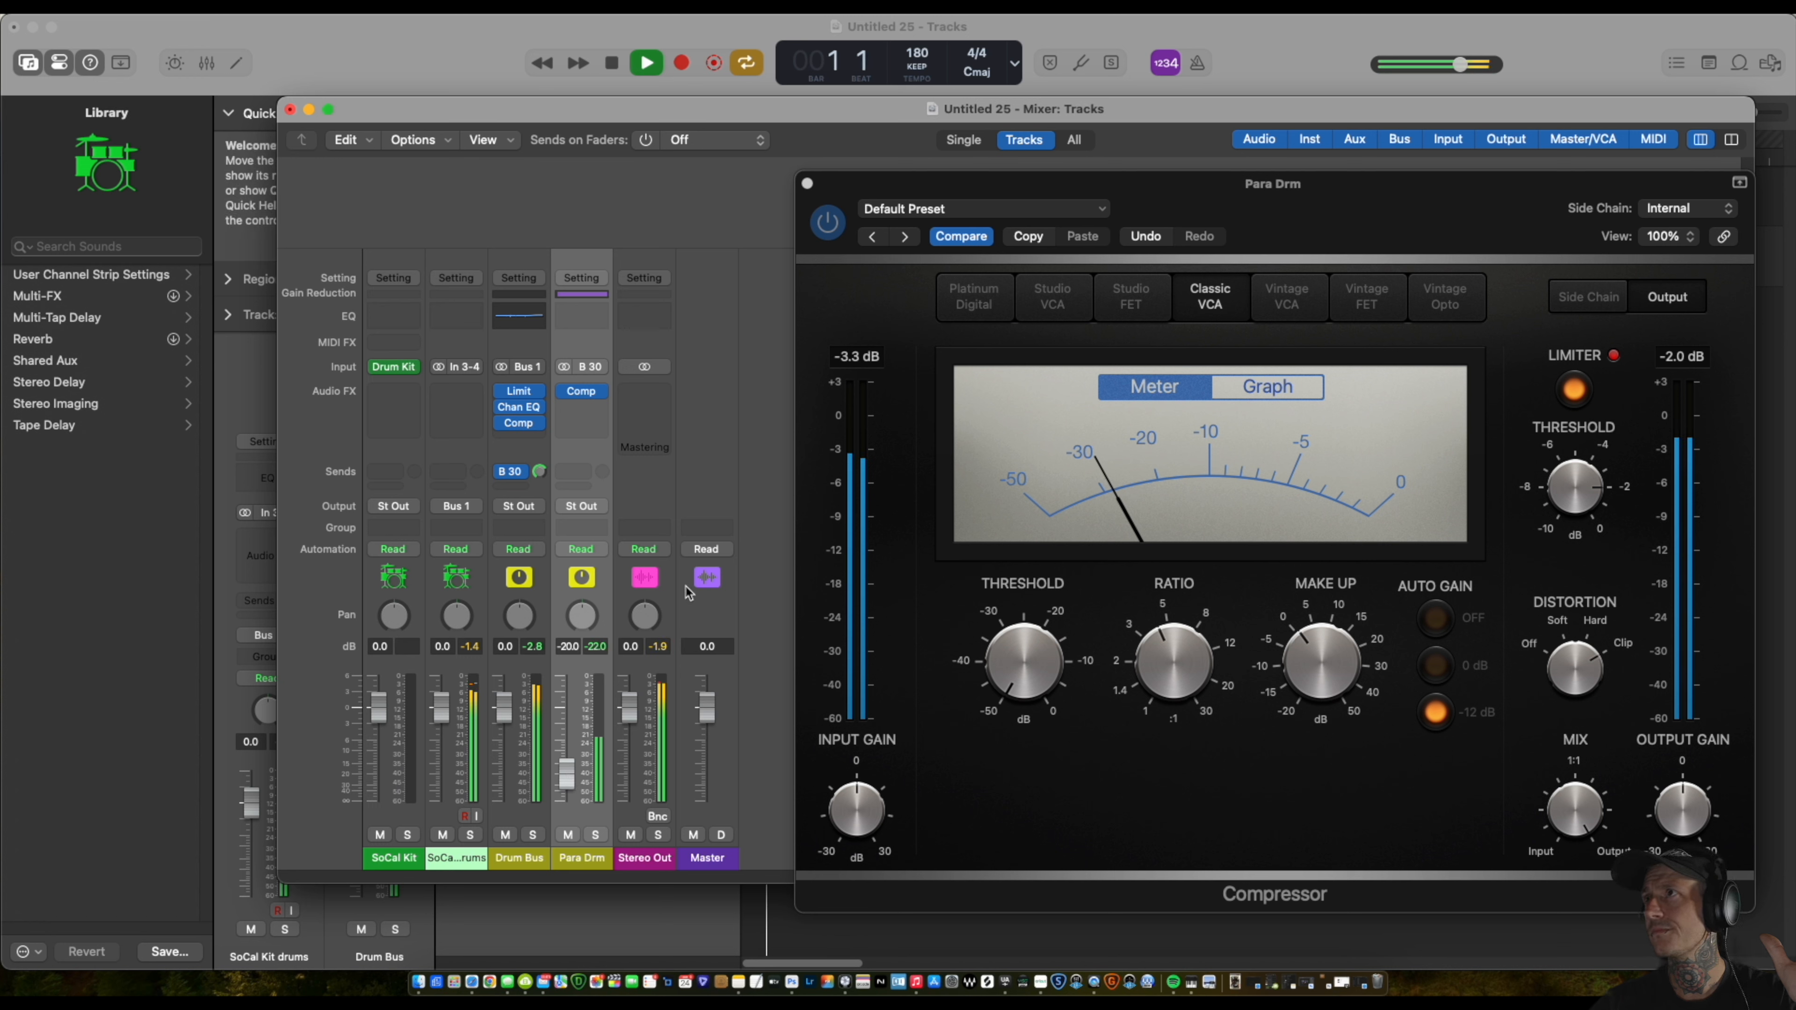
Raise the Para Drm limiter threshold to about -0.8 dB, try a 7.1:1 ratio before returning to 4.2:1, and keep make-up at 1.0 dB.
left_click(1582, 504)
mouse_move(1584, 513)
left_mouse_down()
mouse_move(1571, 459)
mouse_move(1574, 522)
mouse_move(1564, 506)
left_mouse_up()
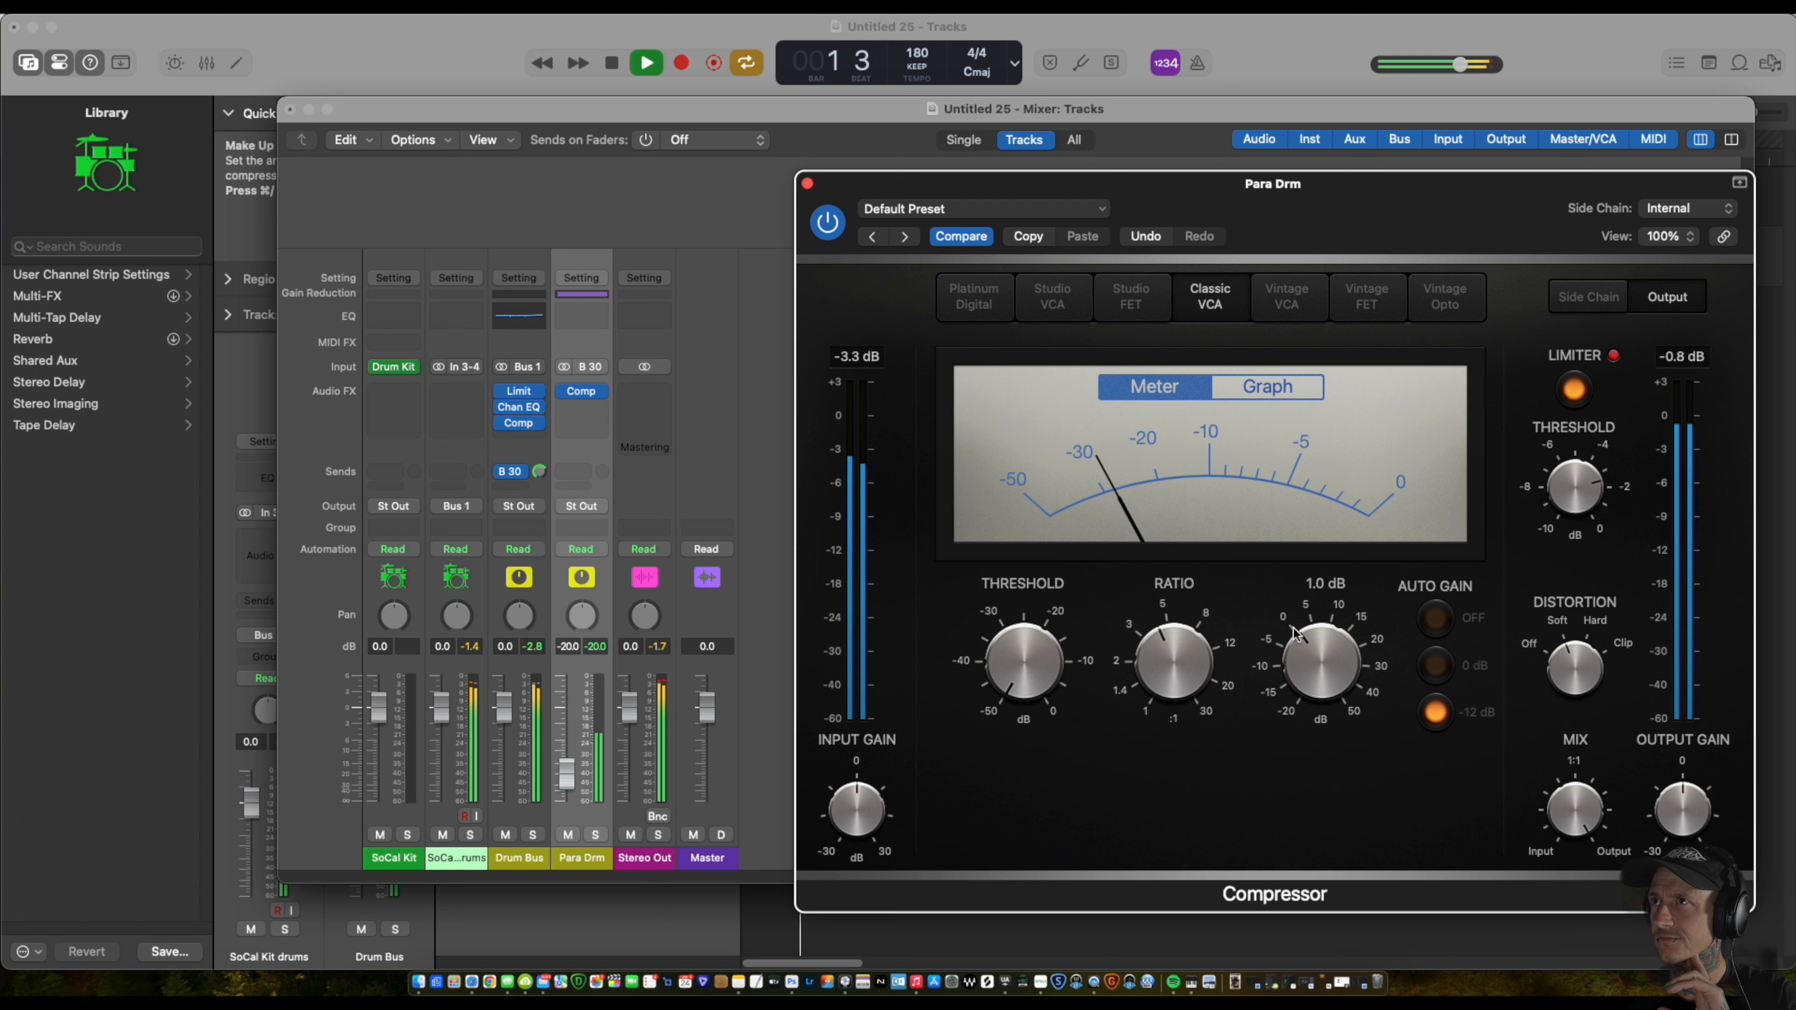
left_click_drag(1180, 662, 1157, 595)
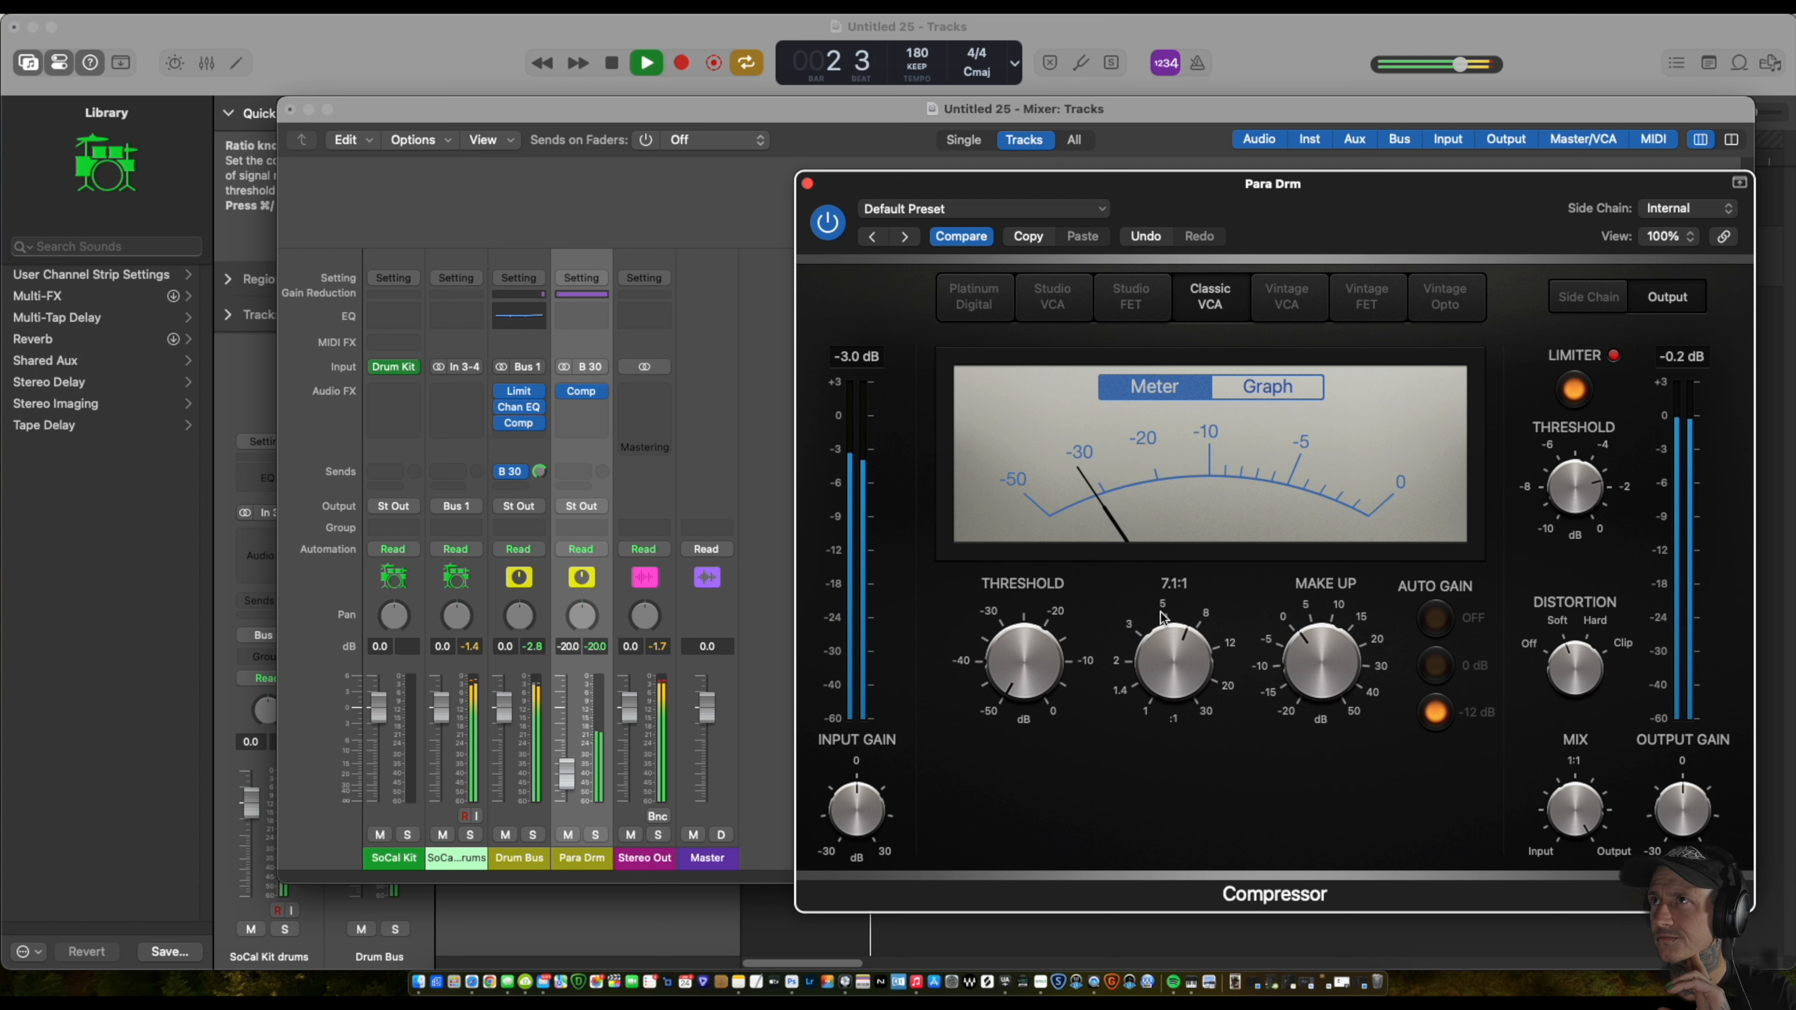
left_click_drag(1160, 609, 1175, 655)
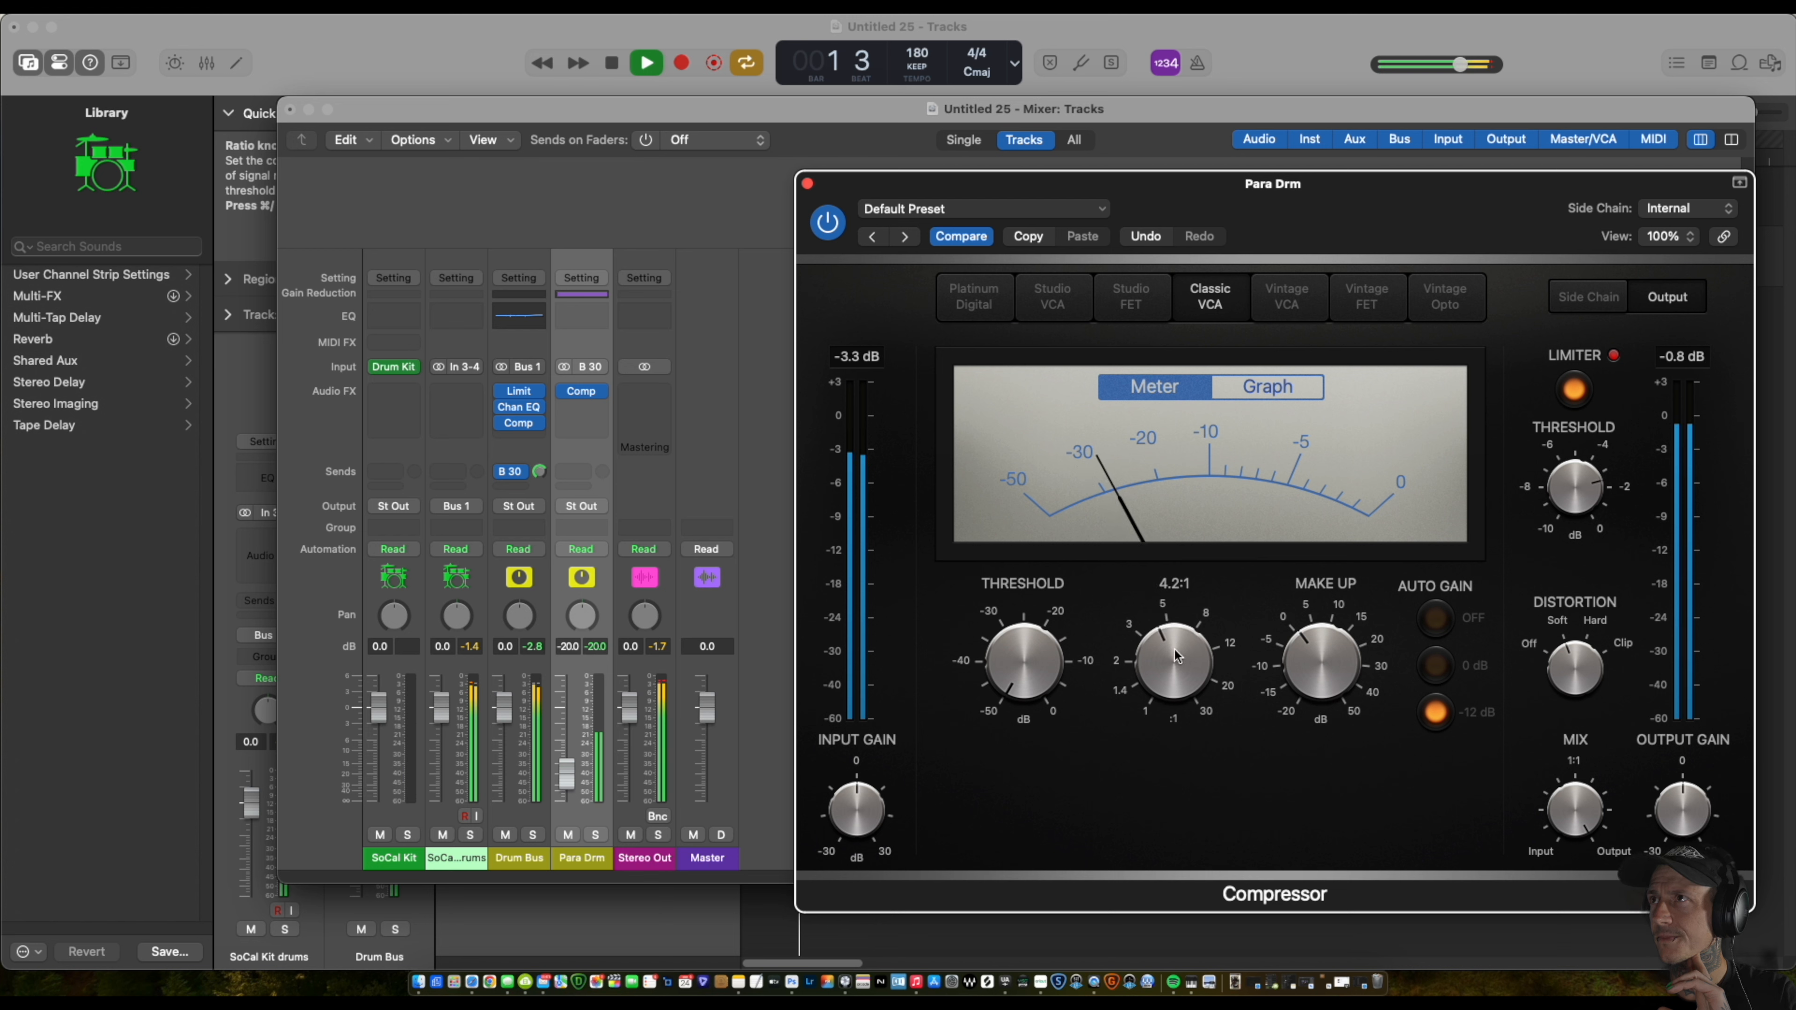
left_click_drag(1310, 660, 1289, 673)
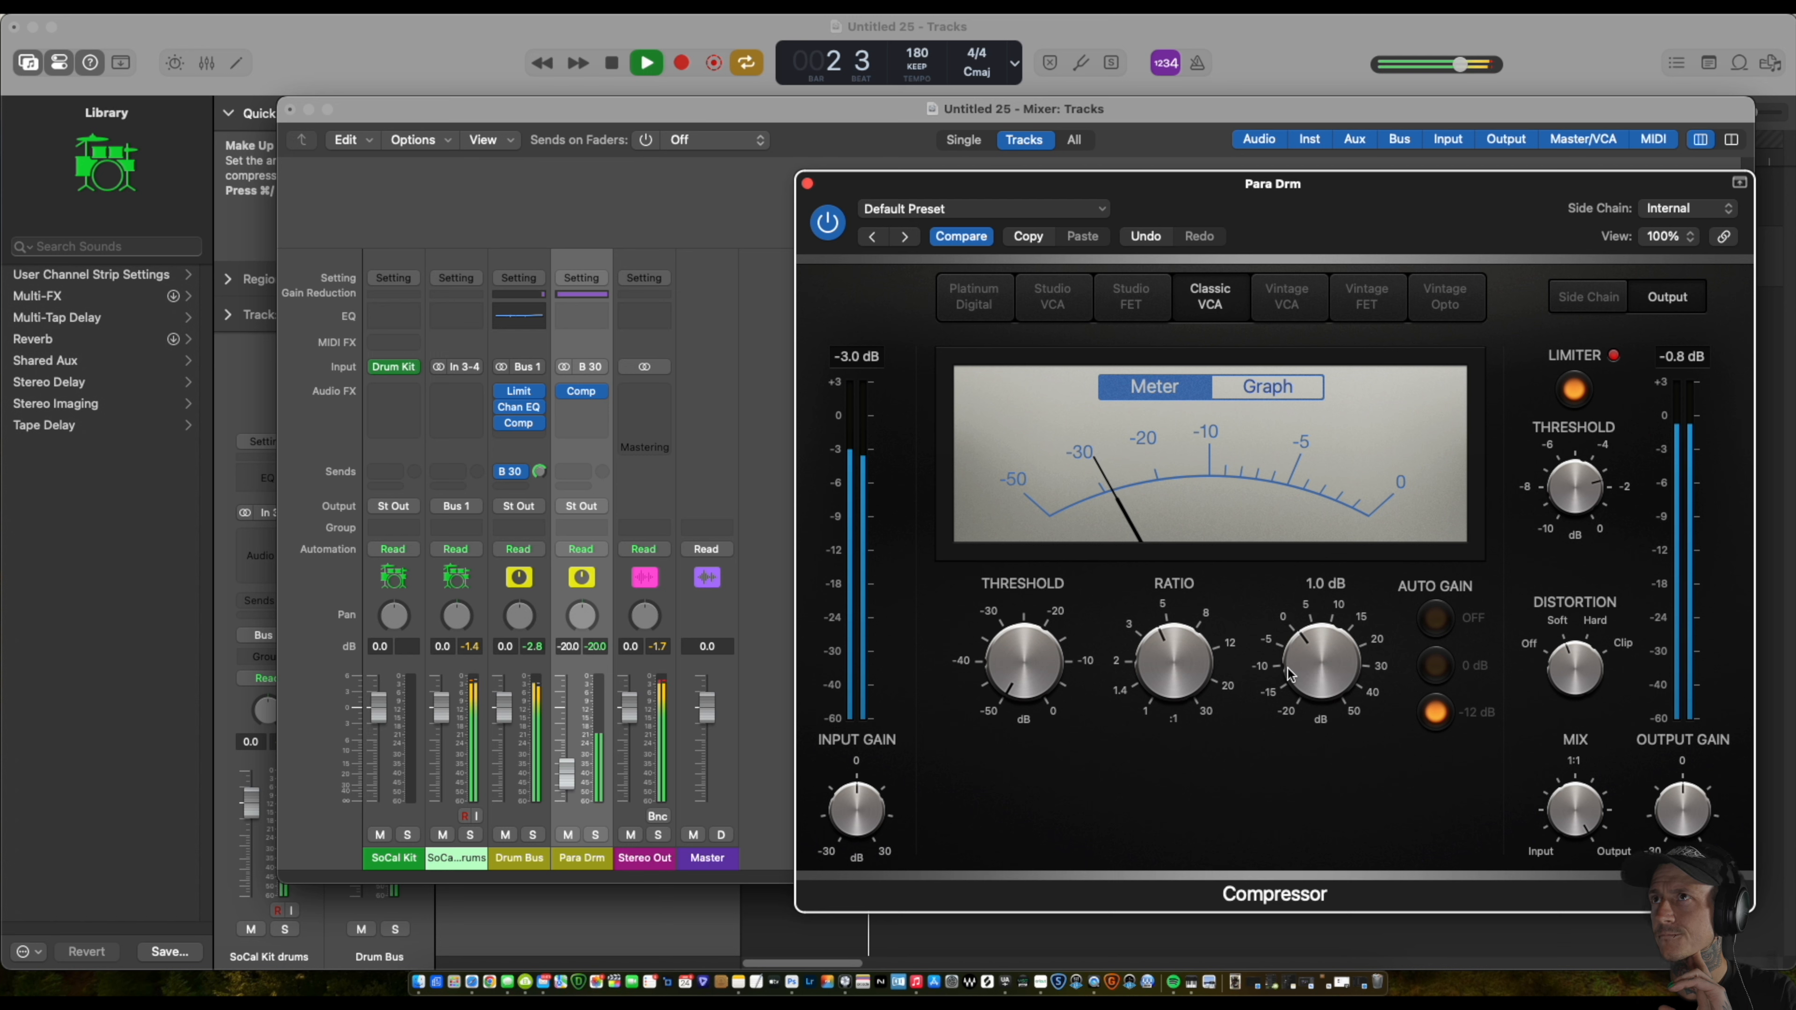
Set the Para Drm Compressor threshold to -43.0 dB, stop playback and close the plug-in.
left_click_drag(1000, 654, 1015, 674)
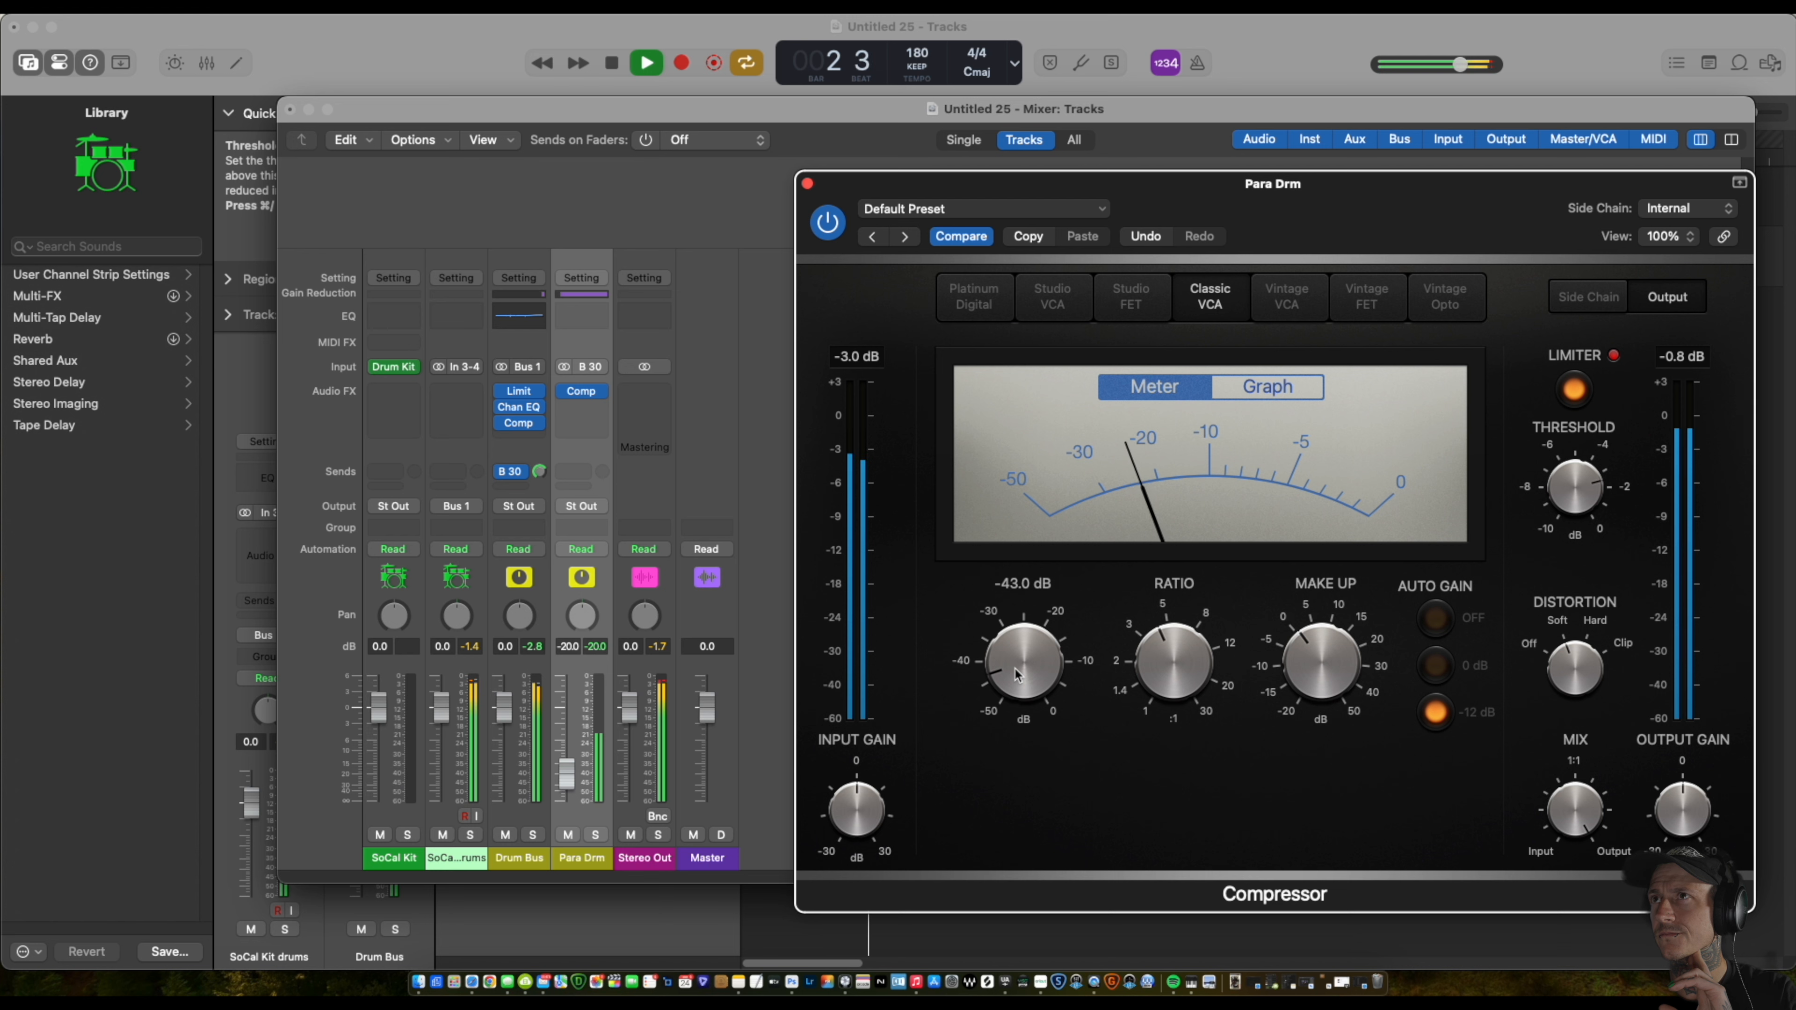
key("space")
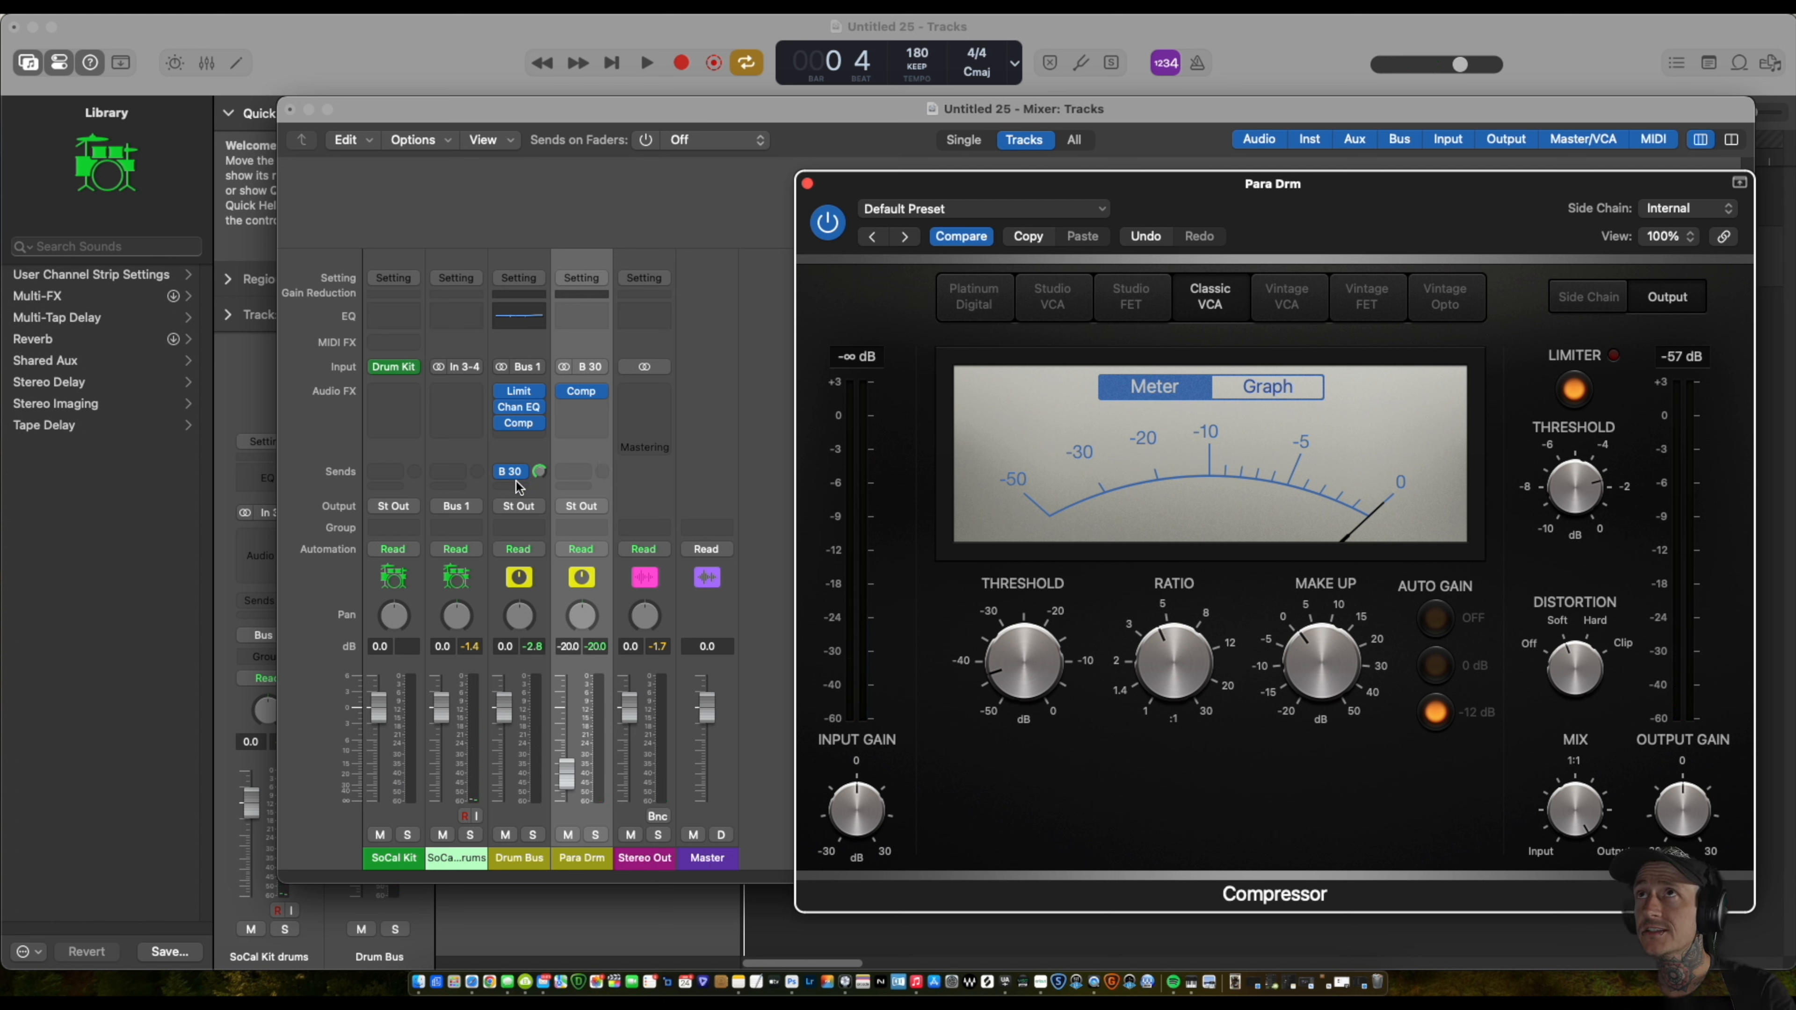
left_click(807, 184)
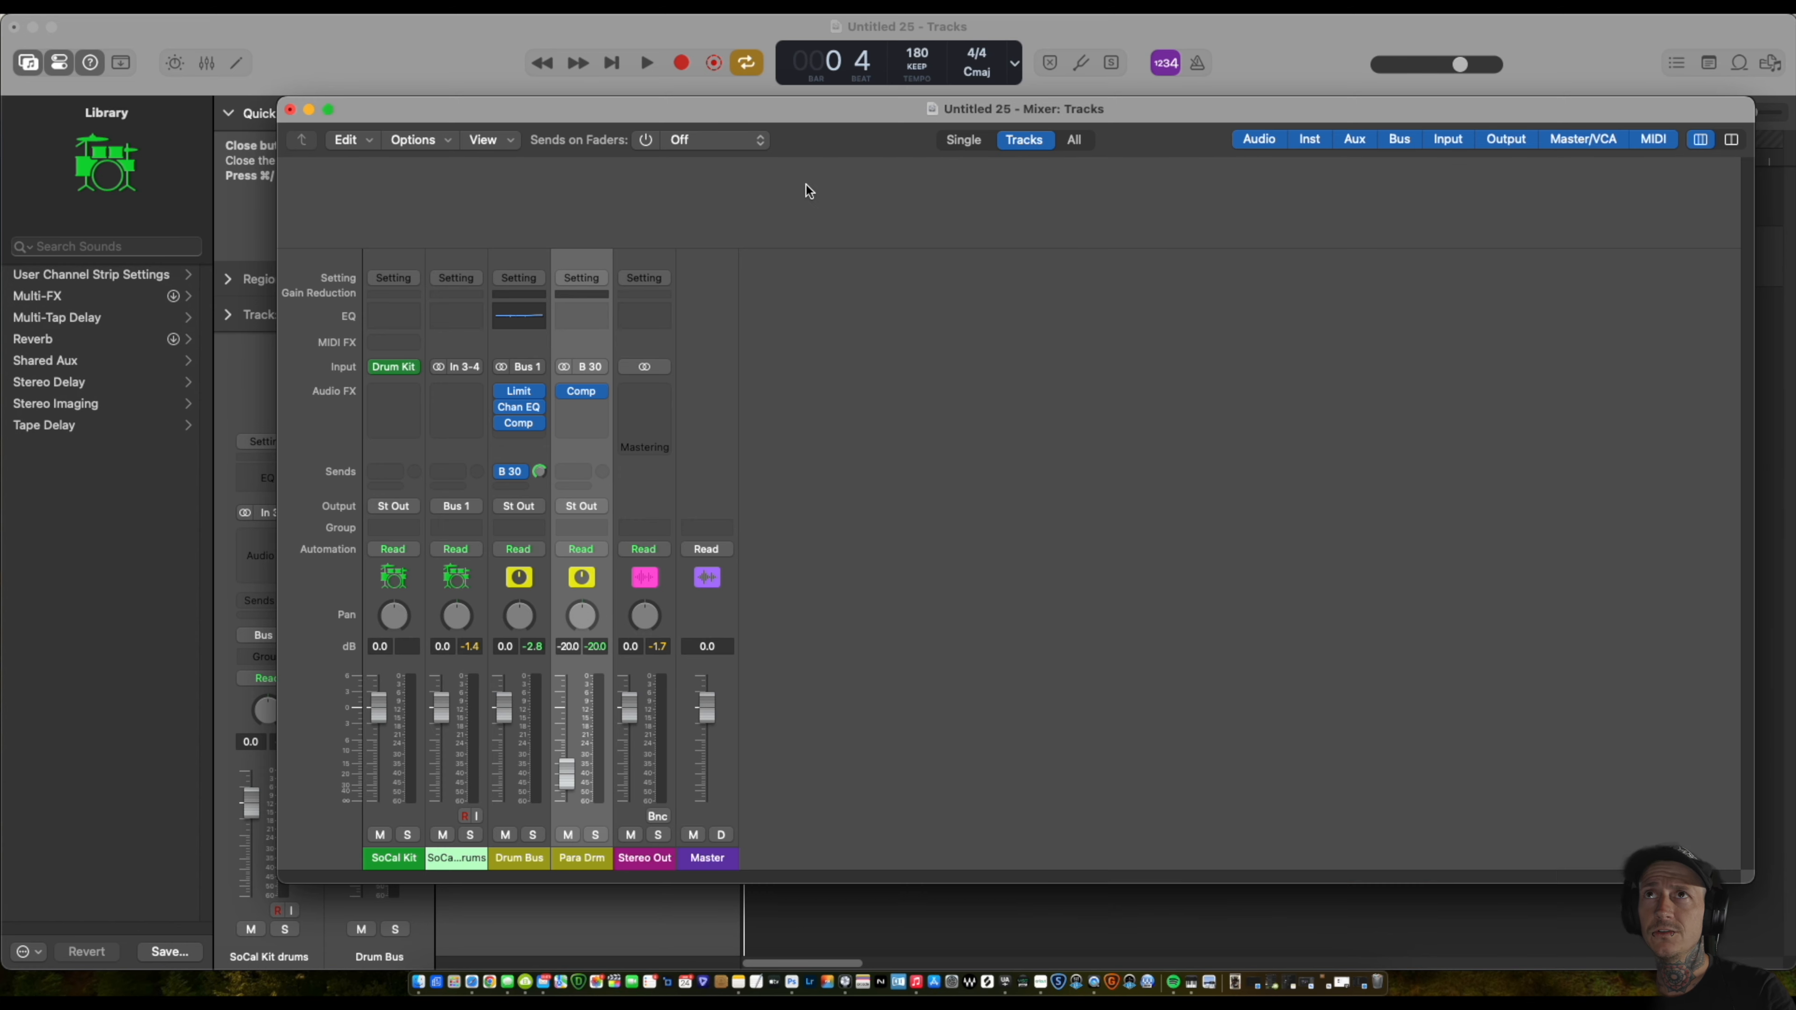
Add a Bus 31 send at 0.0 dB to Drum Bus and name its new aux channel Drm Verb.
left_click(512, 488)
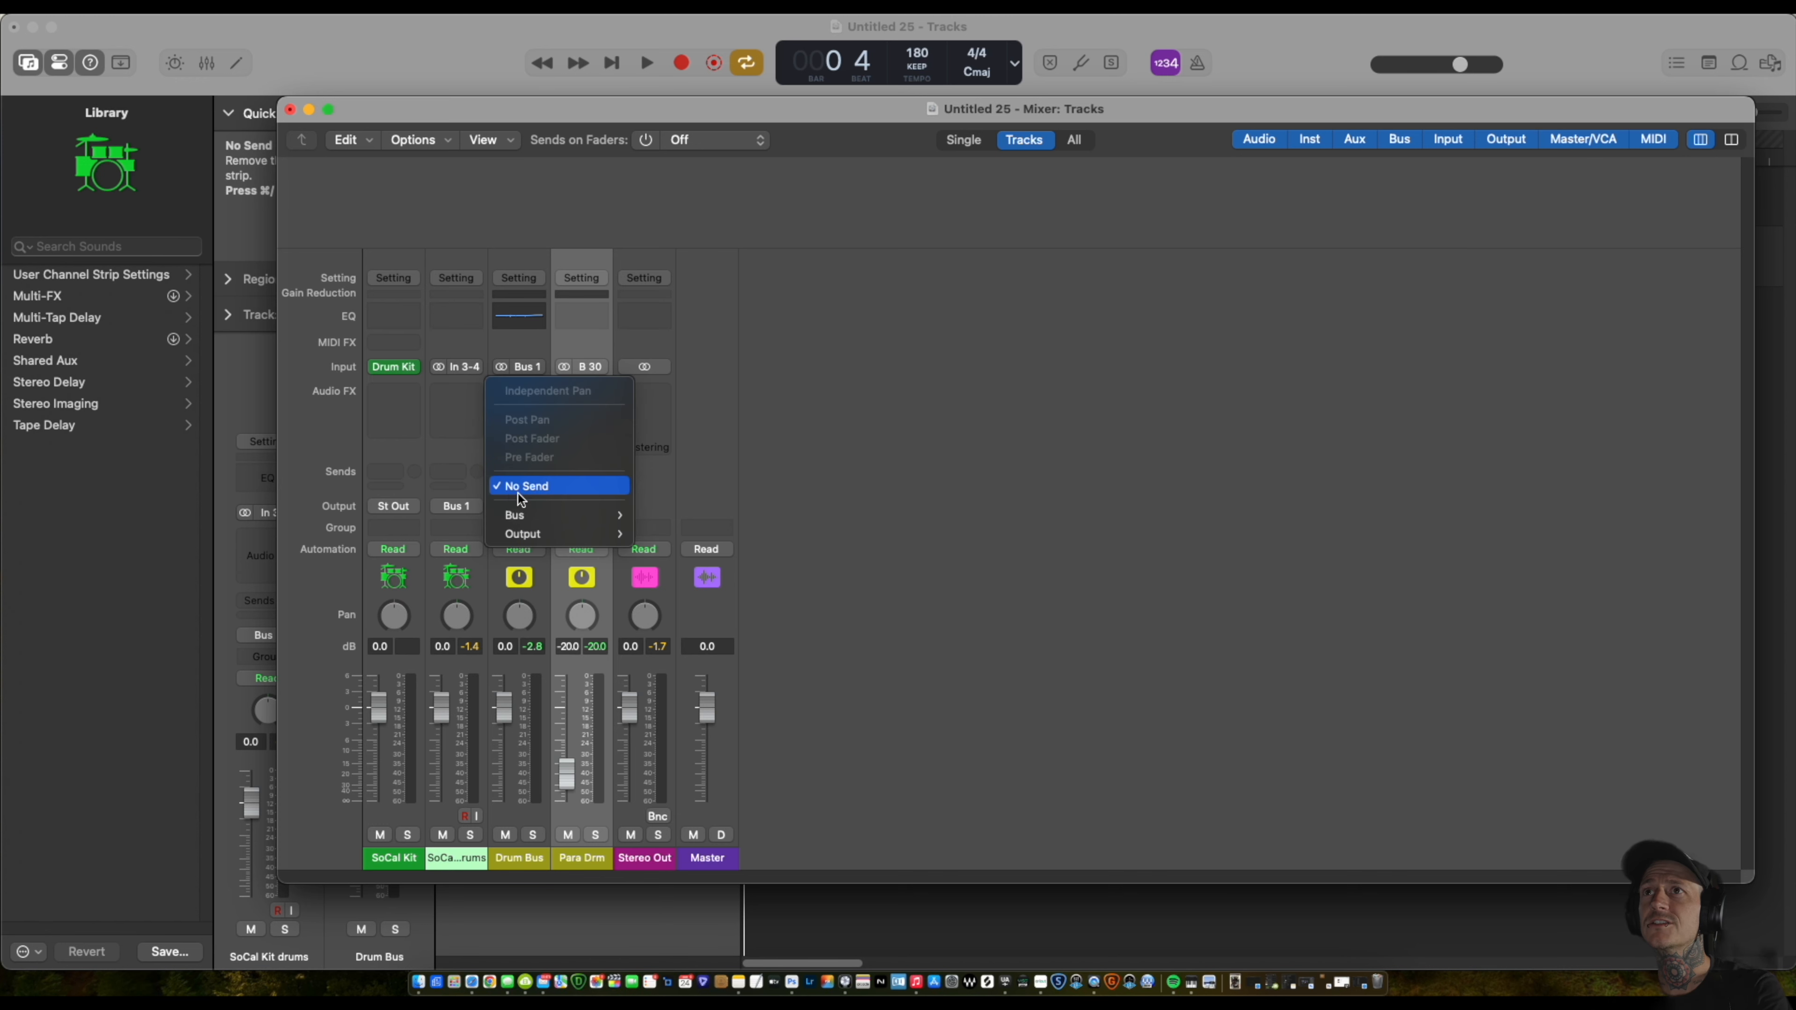
mouse_move(536, 510)
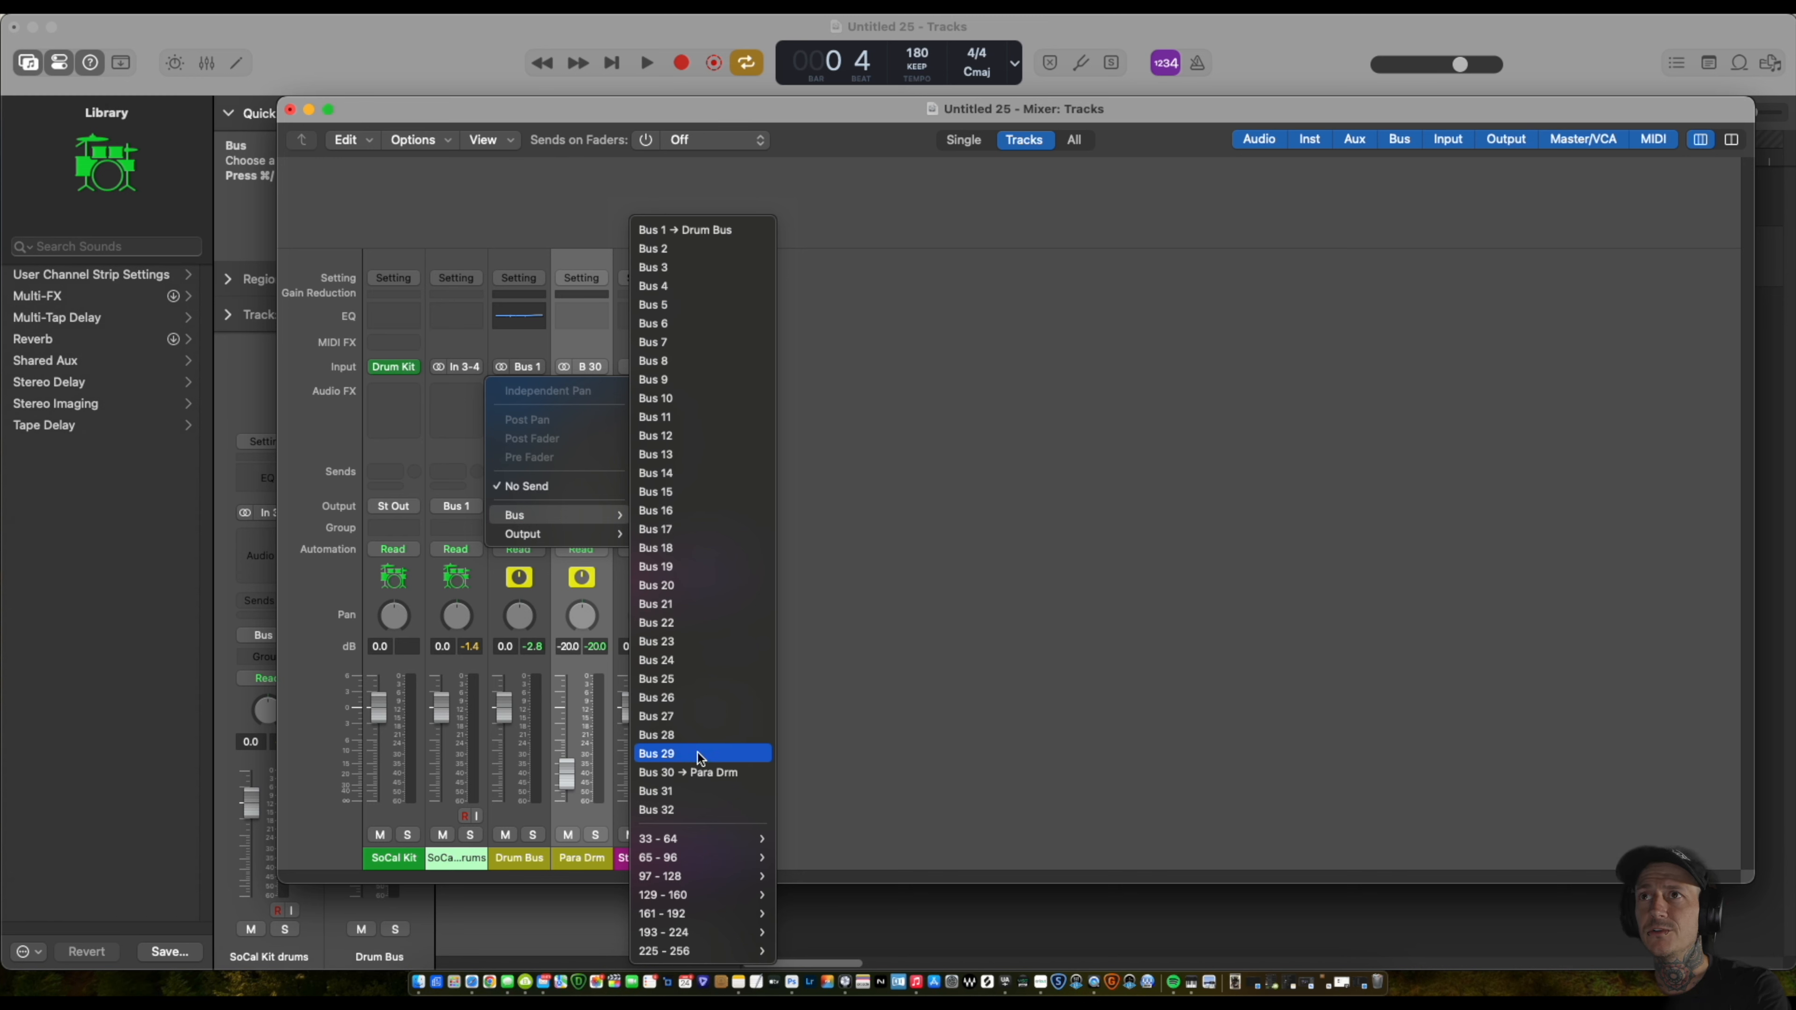
left_click(686, 792)
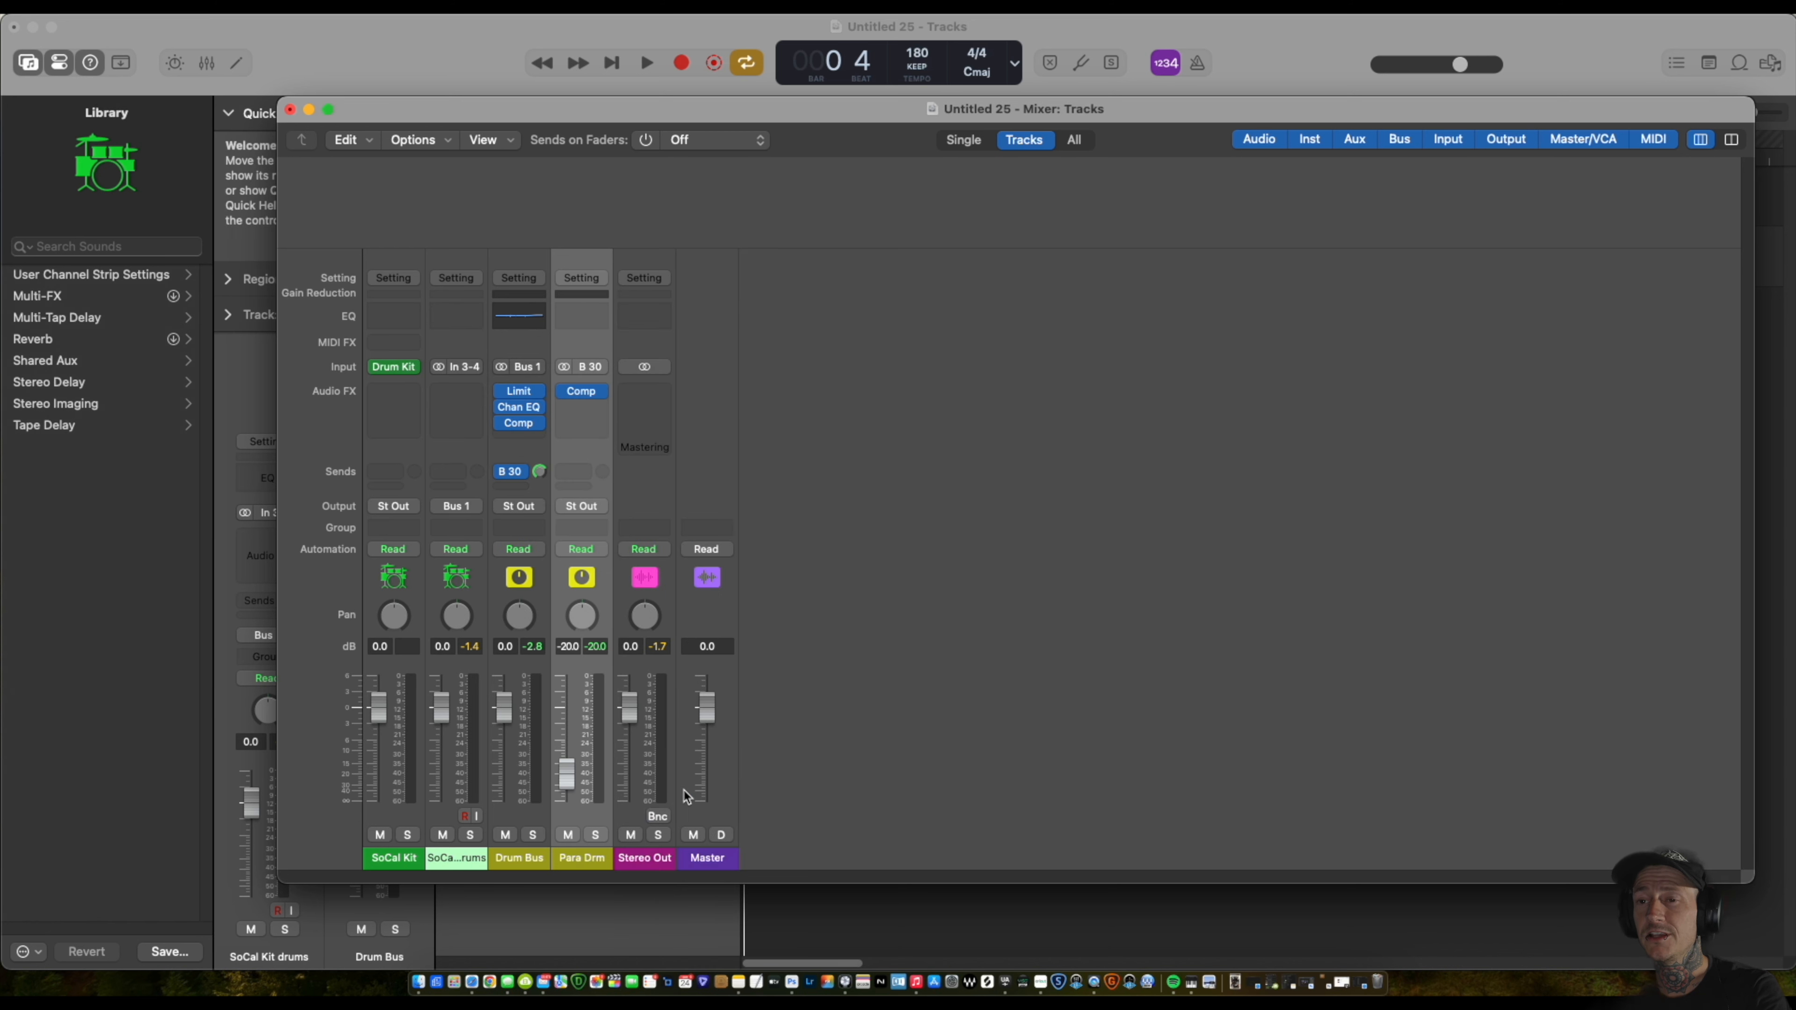
double_click(653, 857)
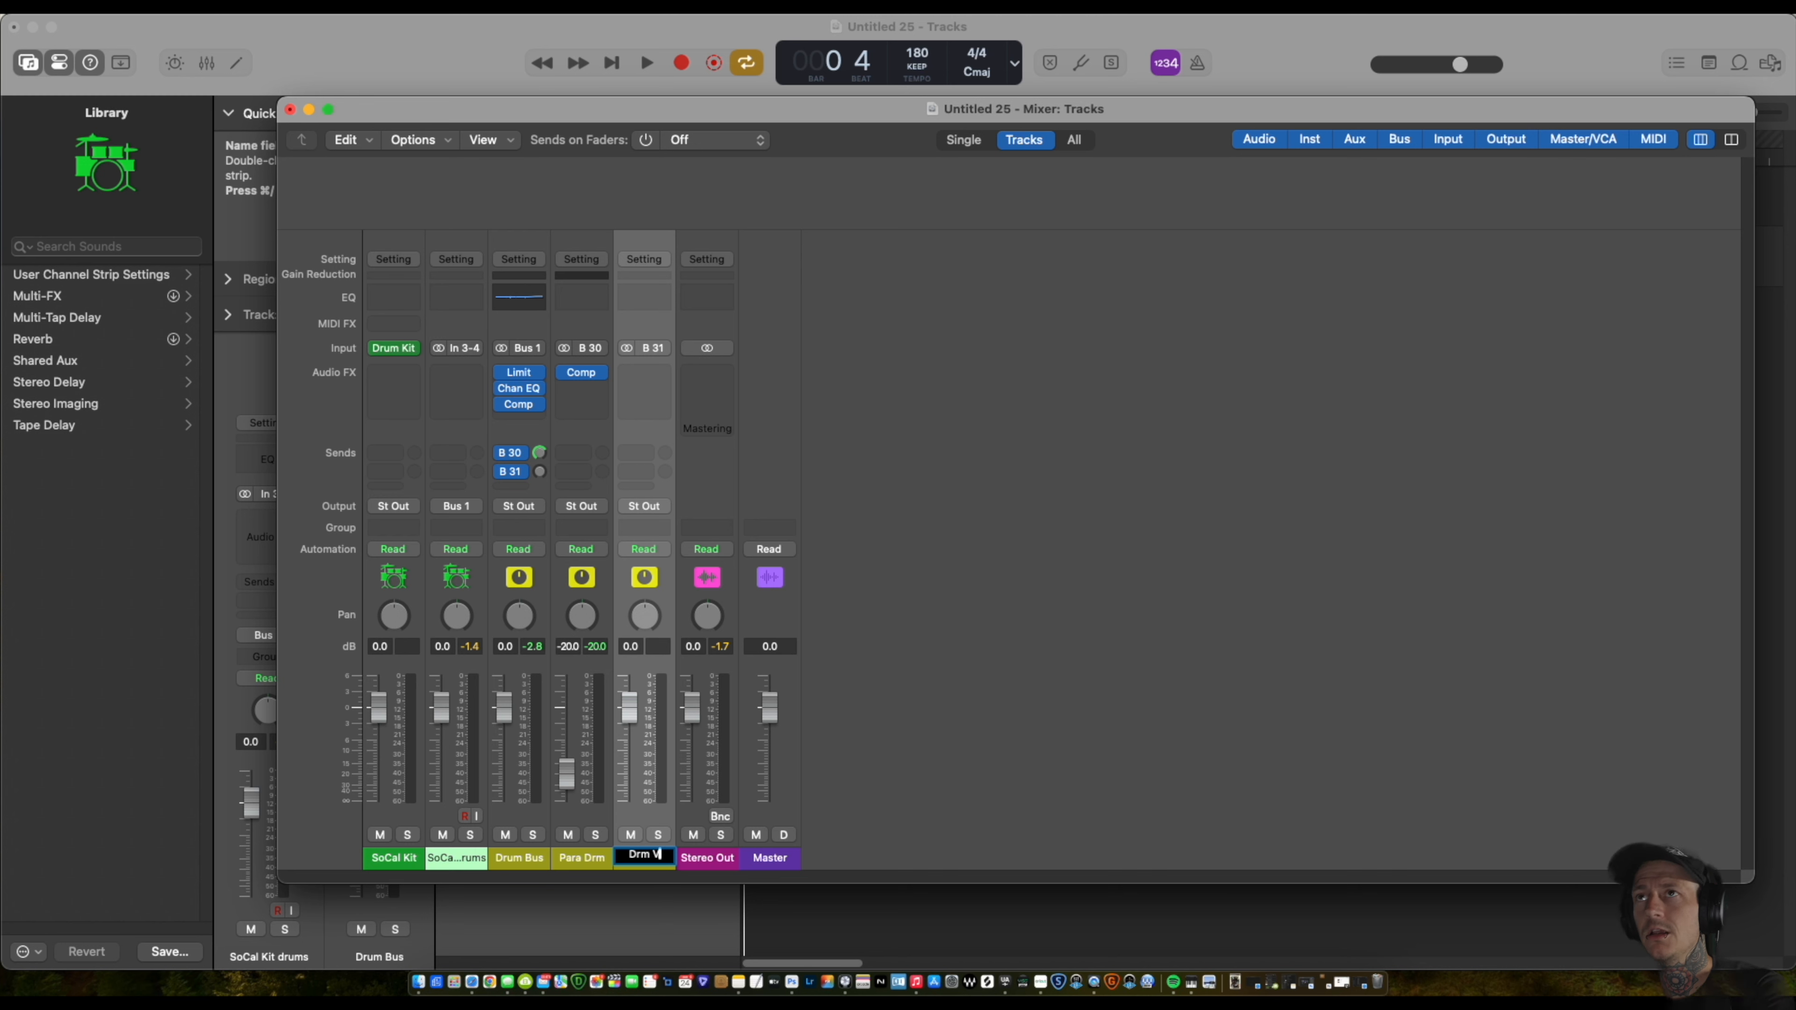
key("Return")
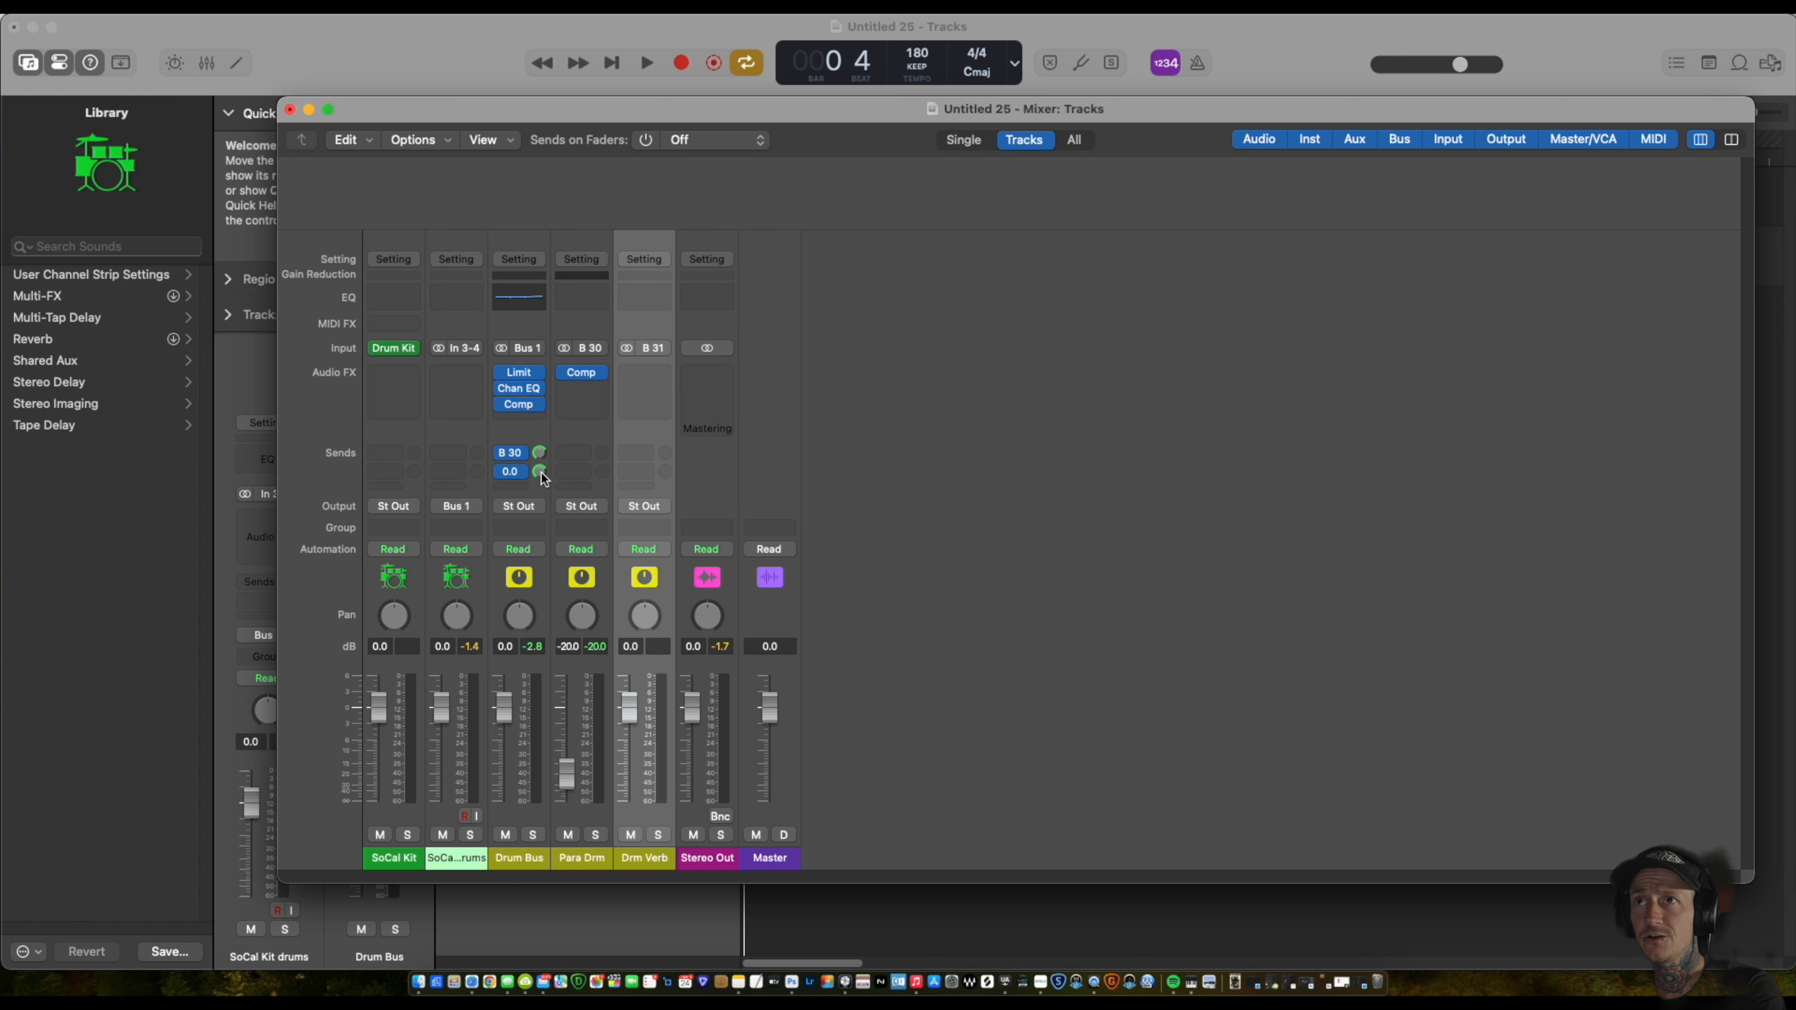
Pull the Drm Verb fader down to silence and insert a stereo Space Designer reverb on that channel.
left_click_drag(637, 712, 633, 810)
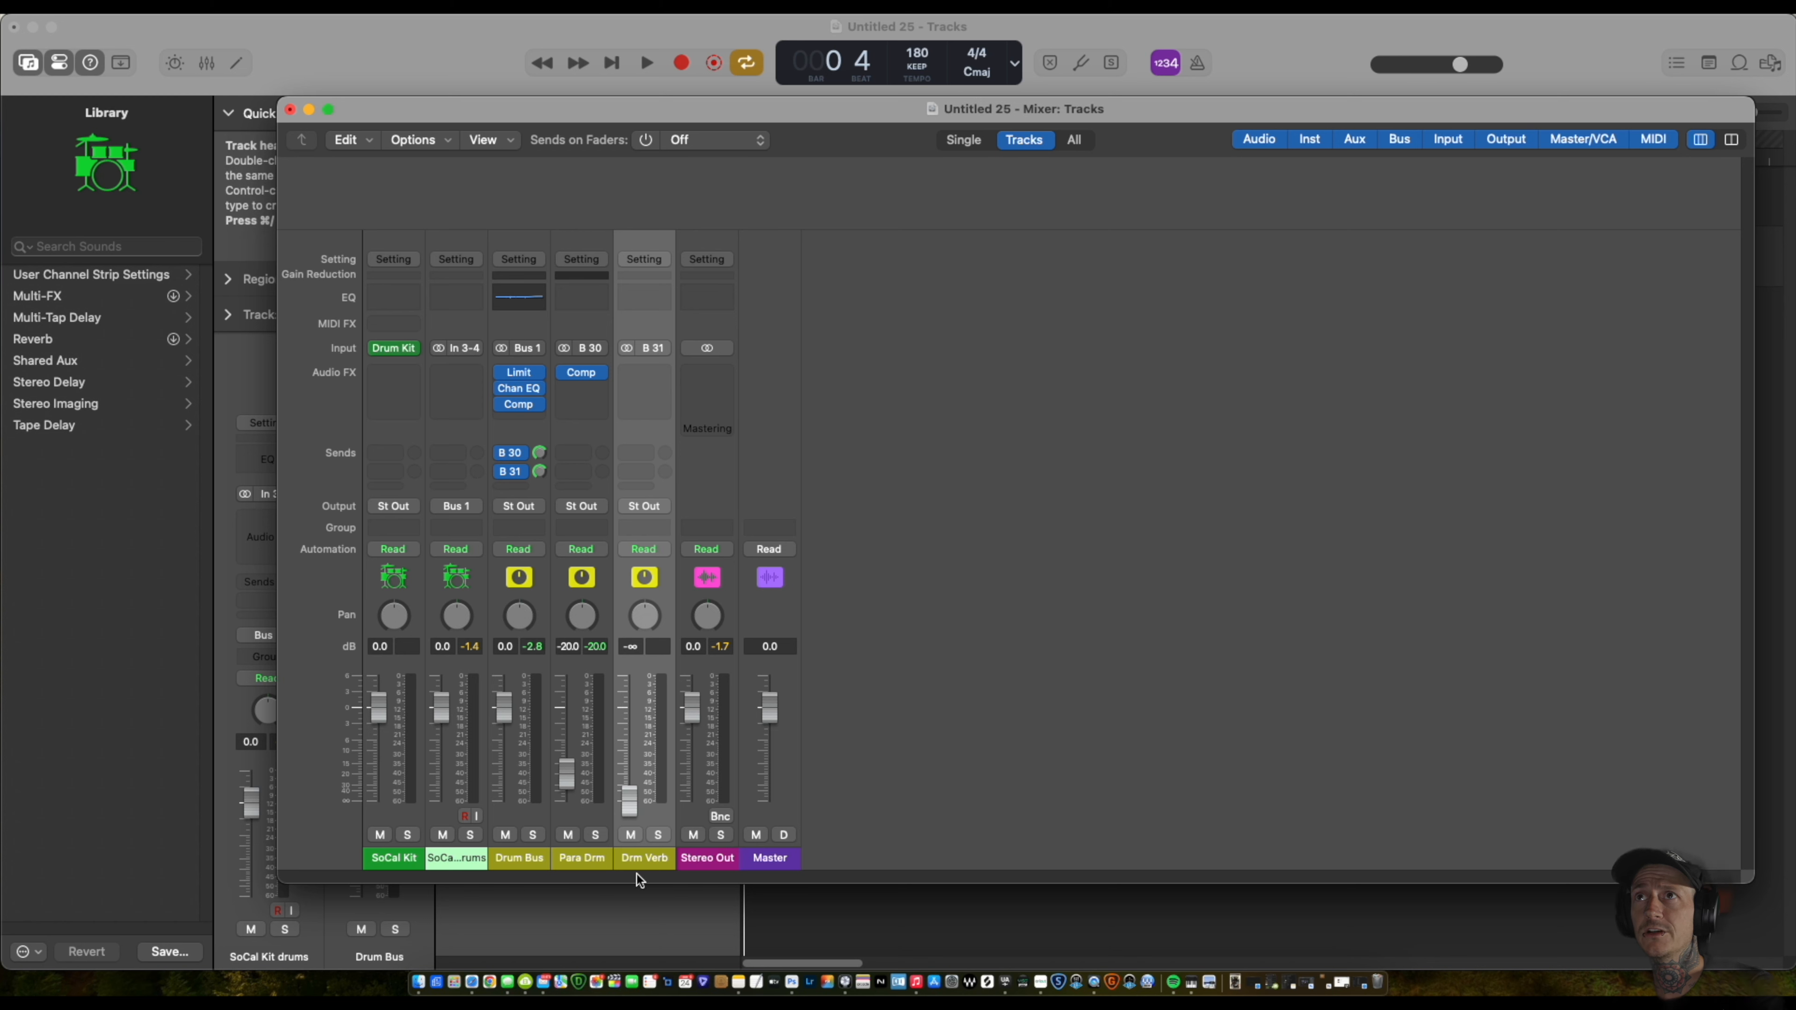
left_click(644, 373)
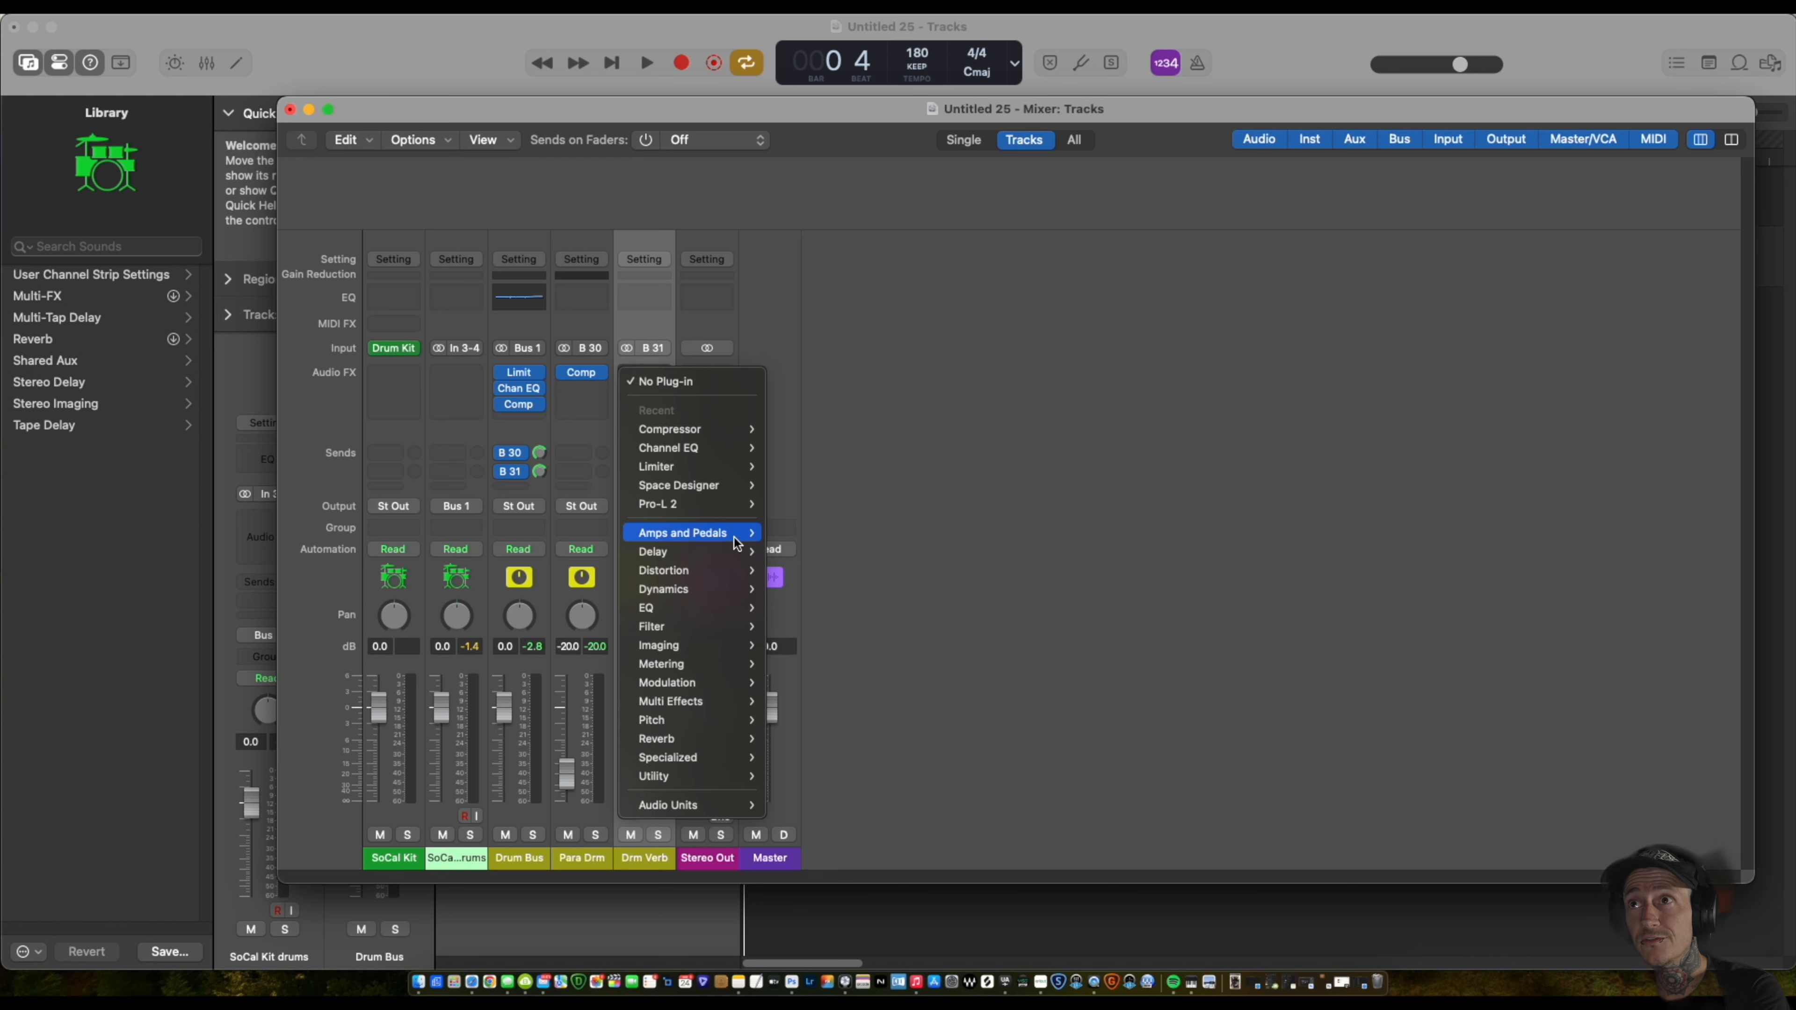
mouse_move(704, 740)
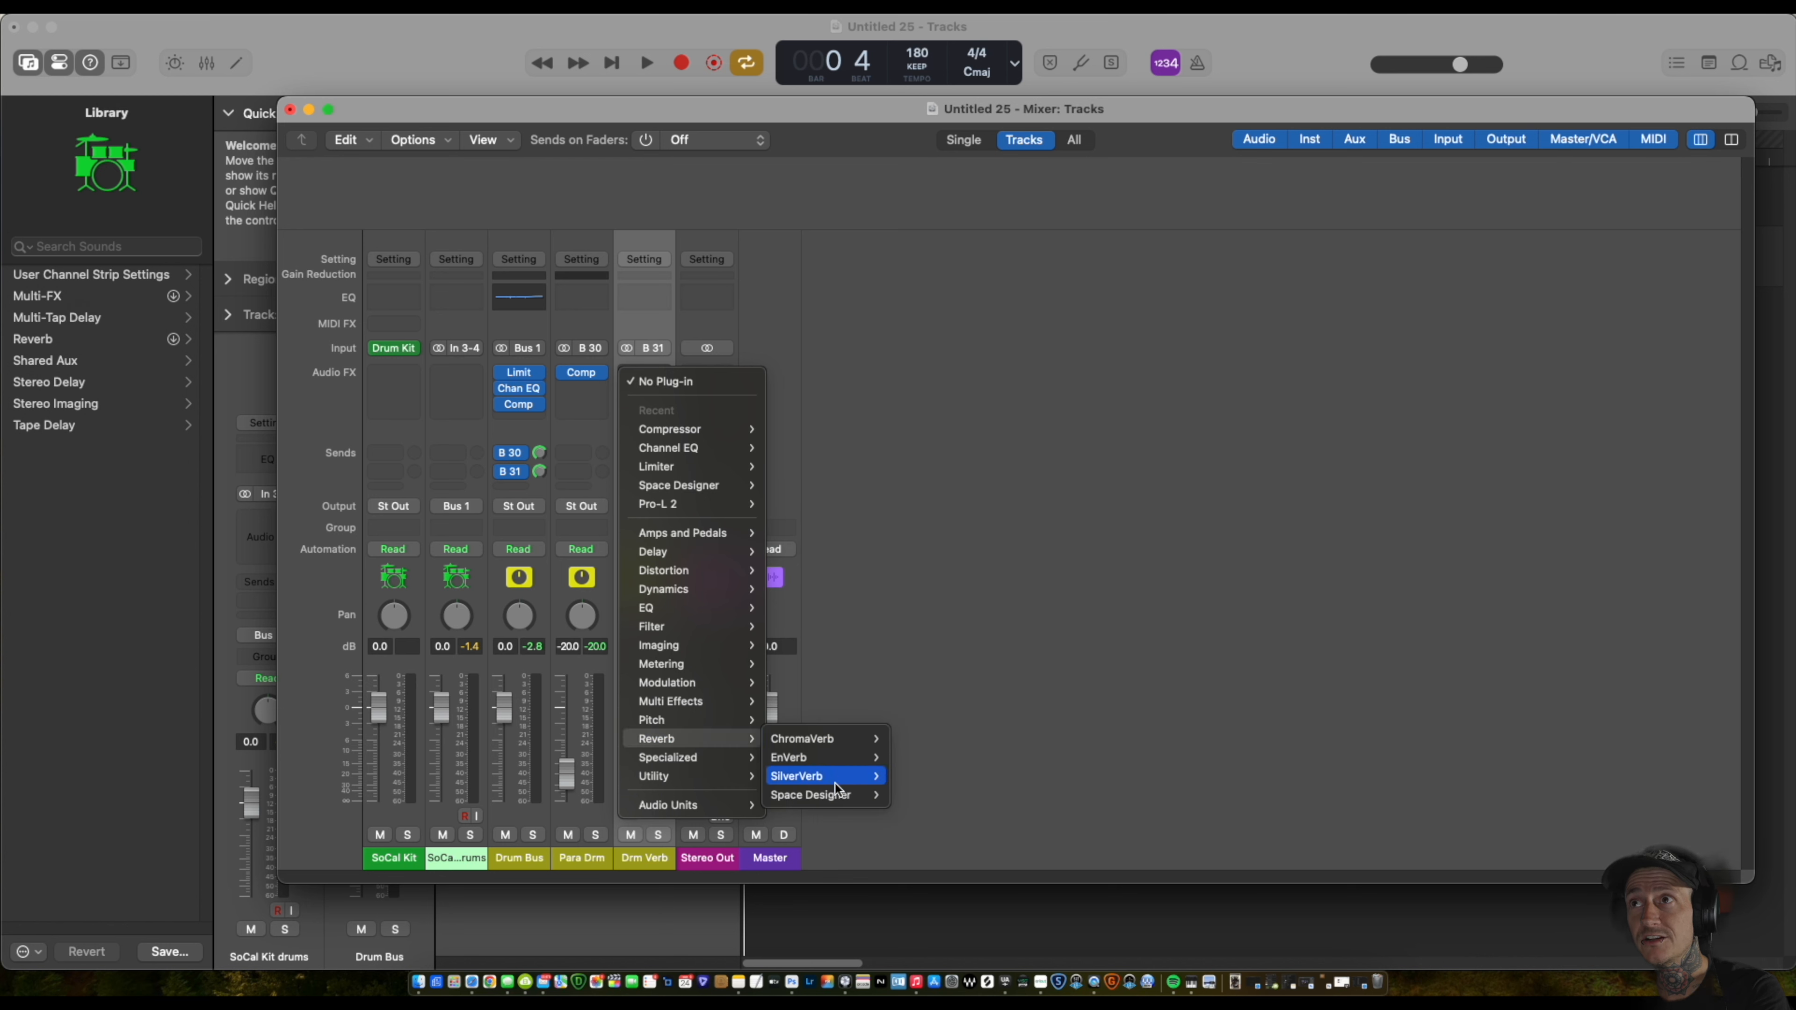
mouse_move(846, 796)
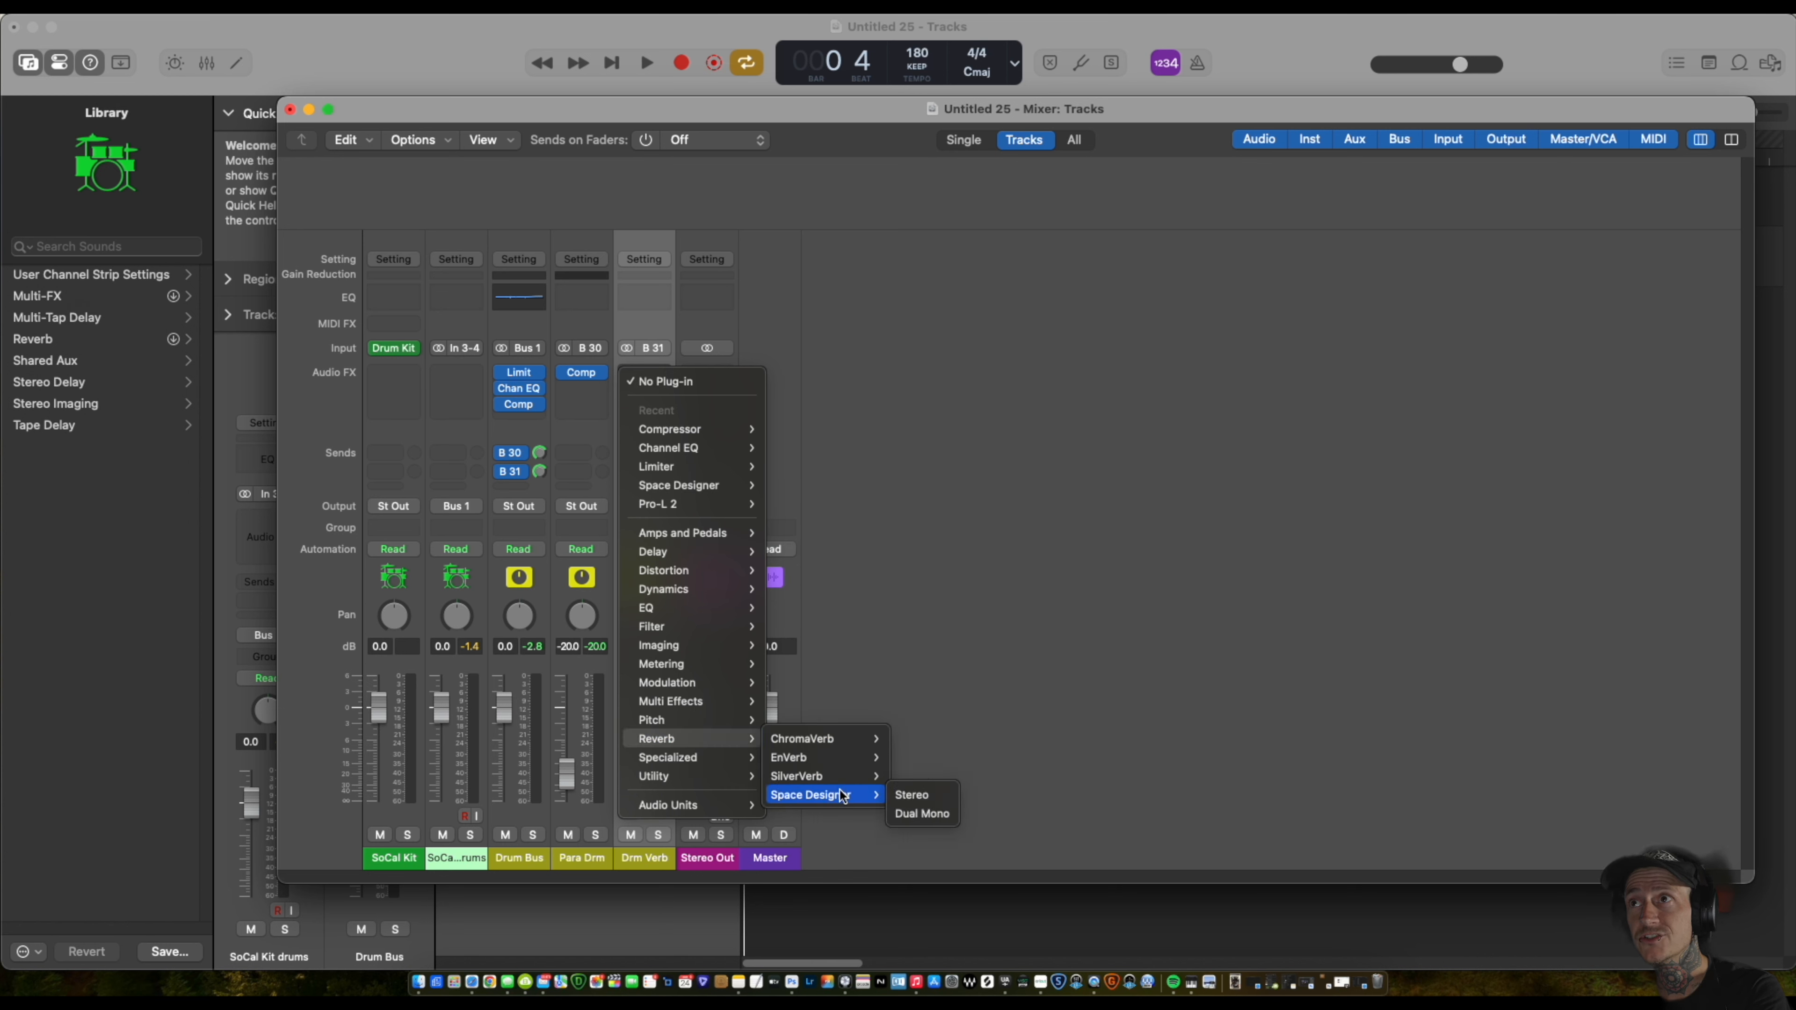
left_click(919, 796)
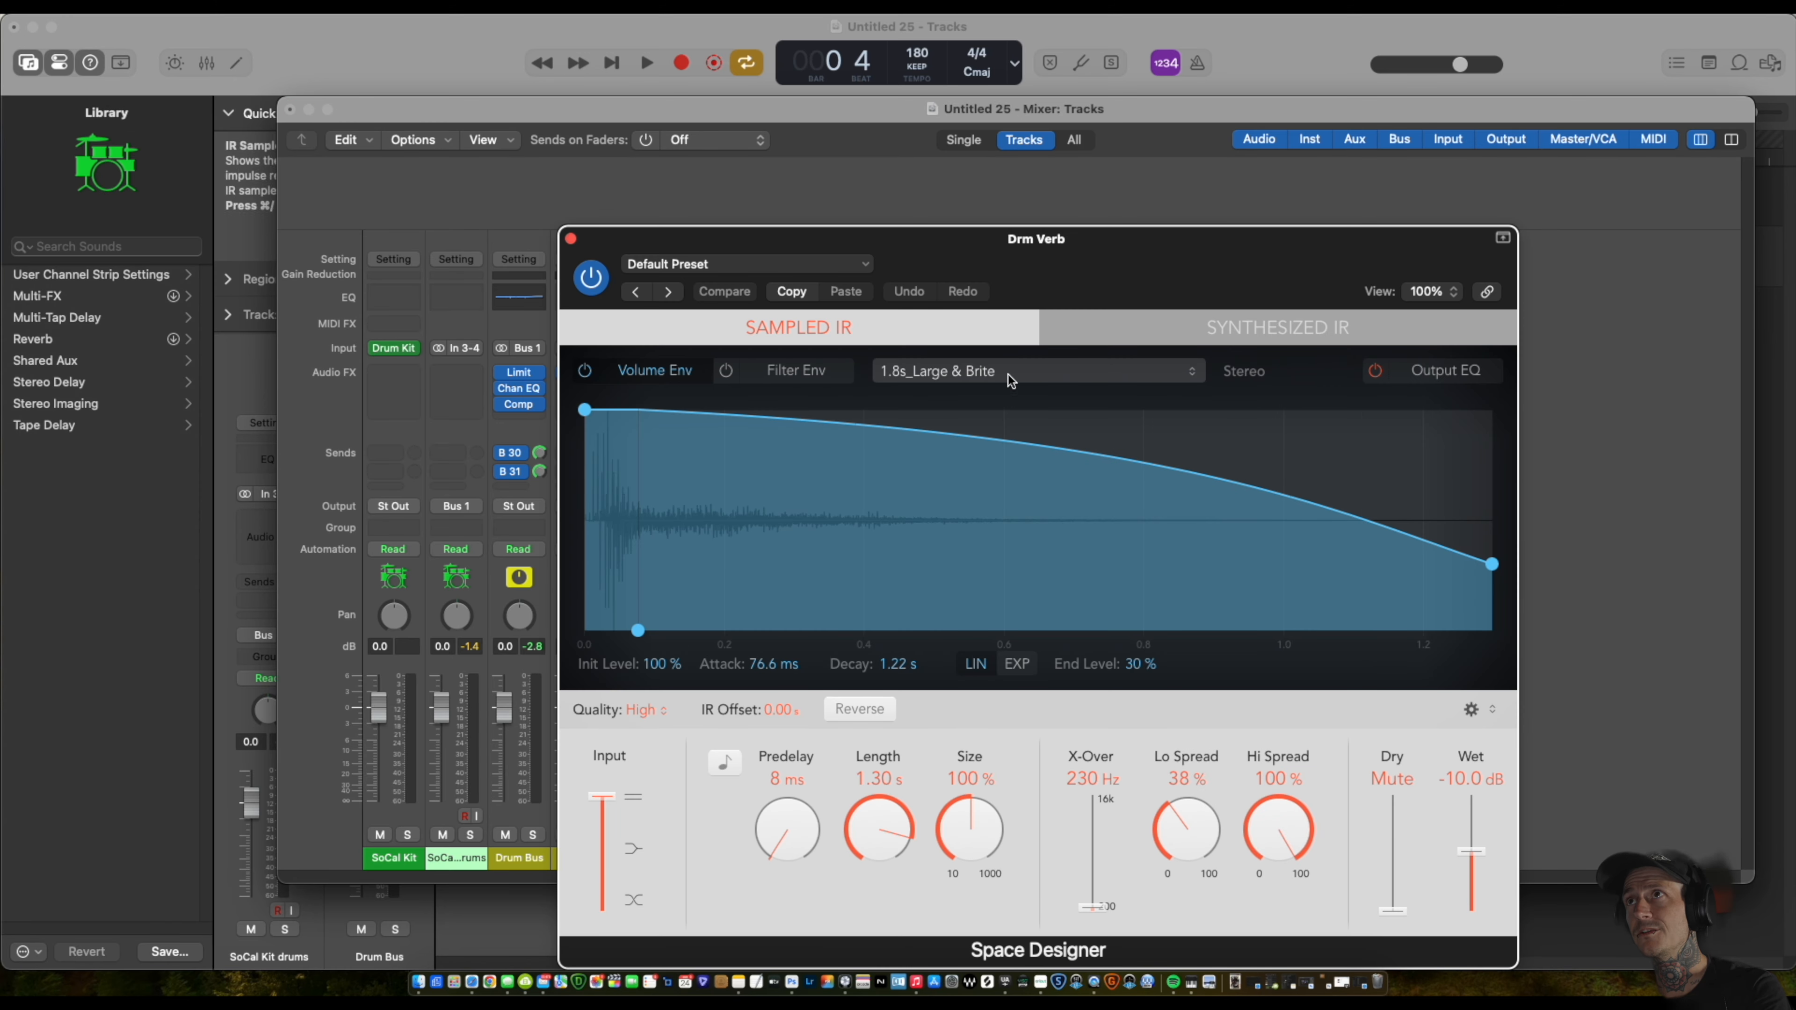
Raise Space Designer's wet level to 0.0 dB and close the plug-in.
left_click(1098, 372)
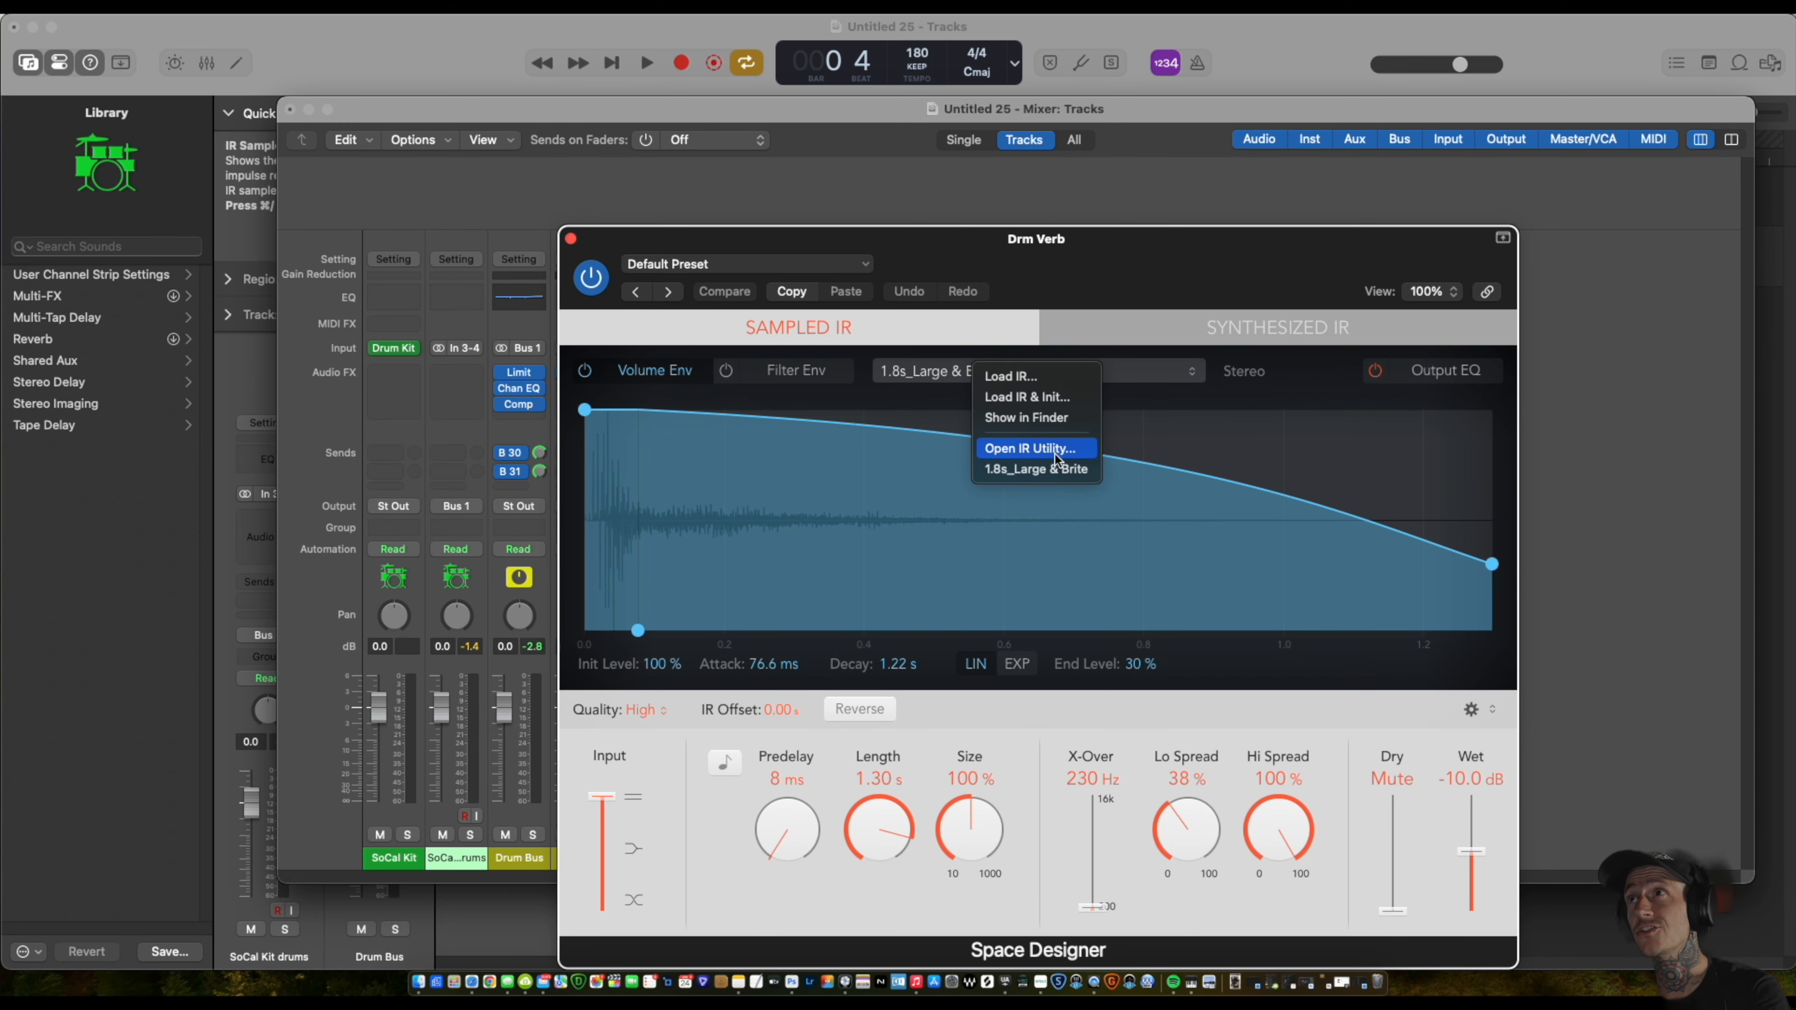
left_click(1141, 256)
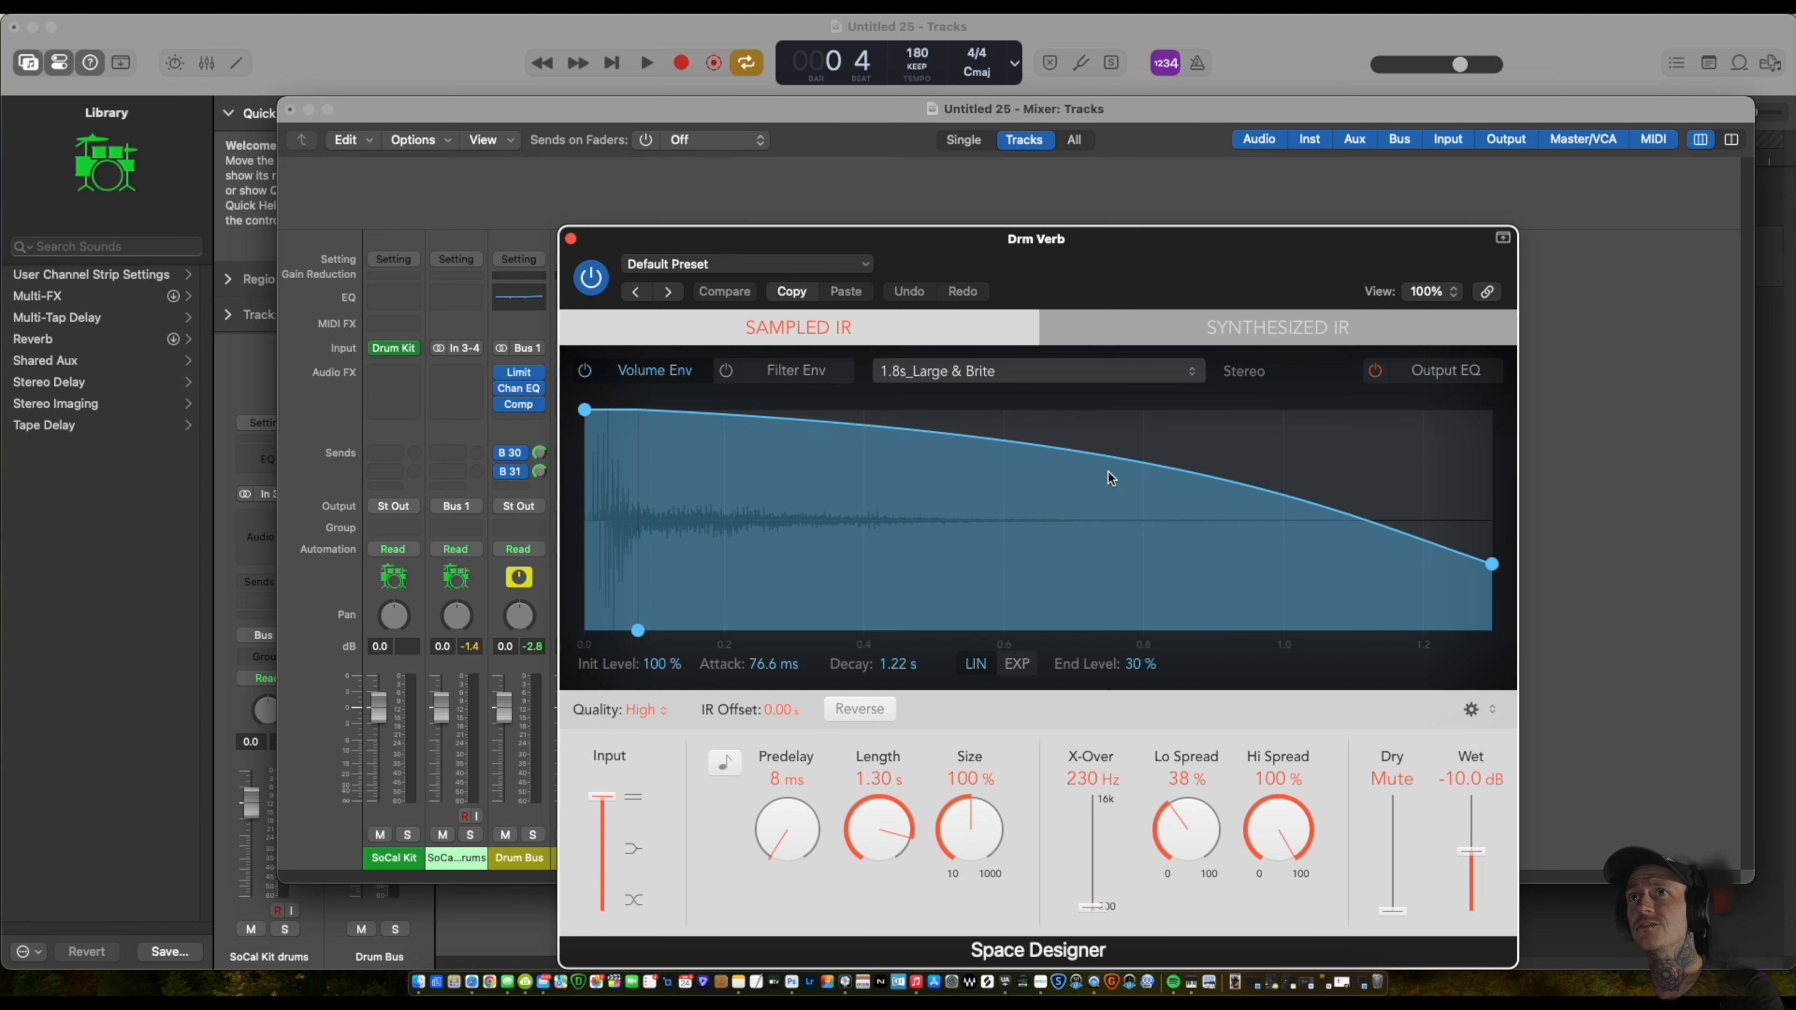
left_click_drag(1184, 240, 1176, 82)
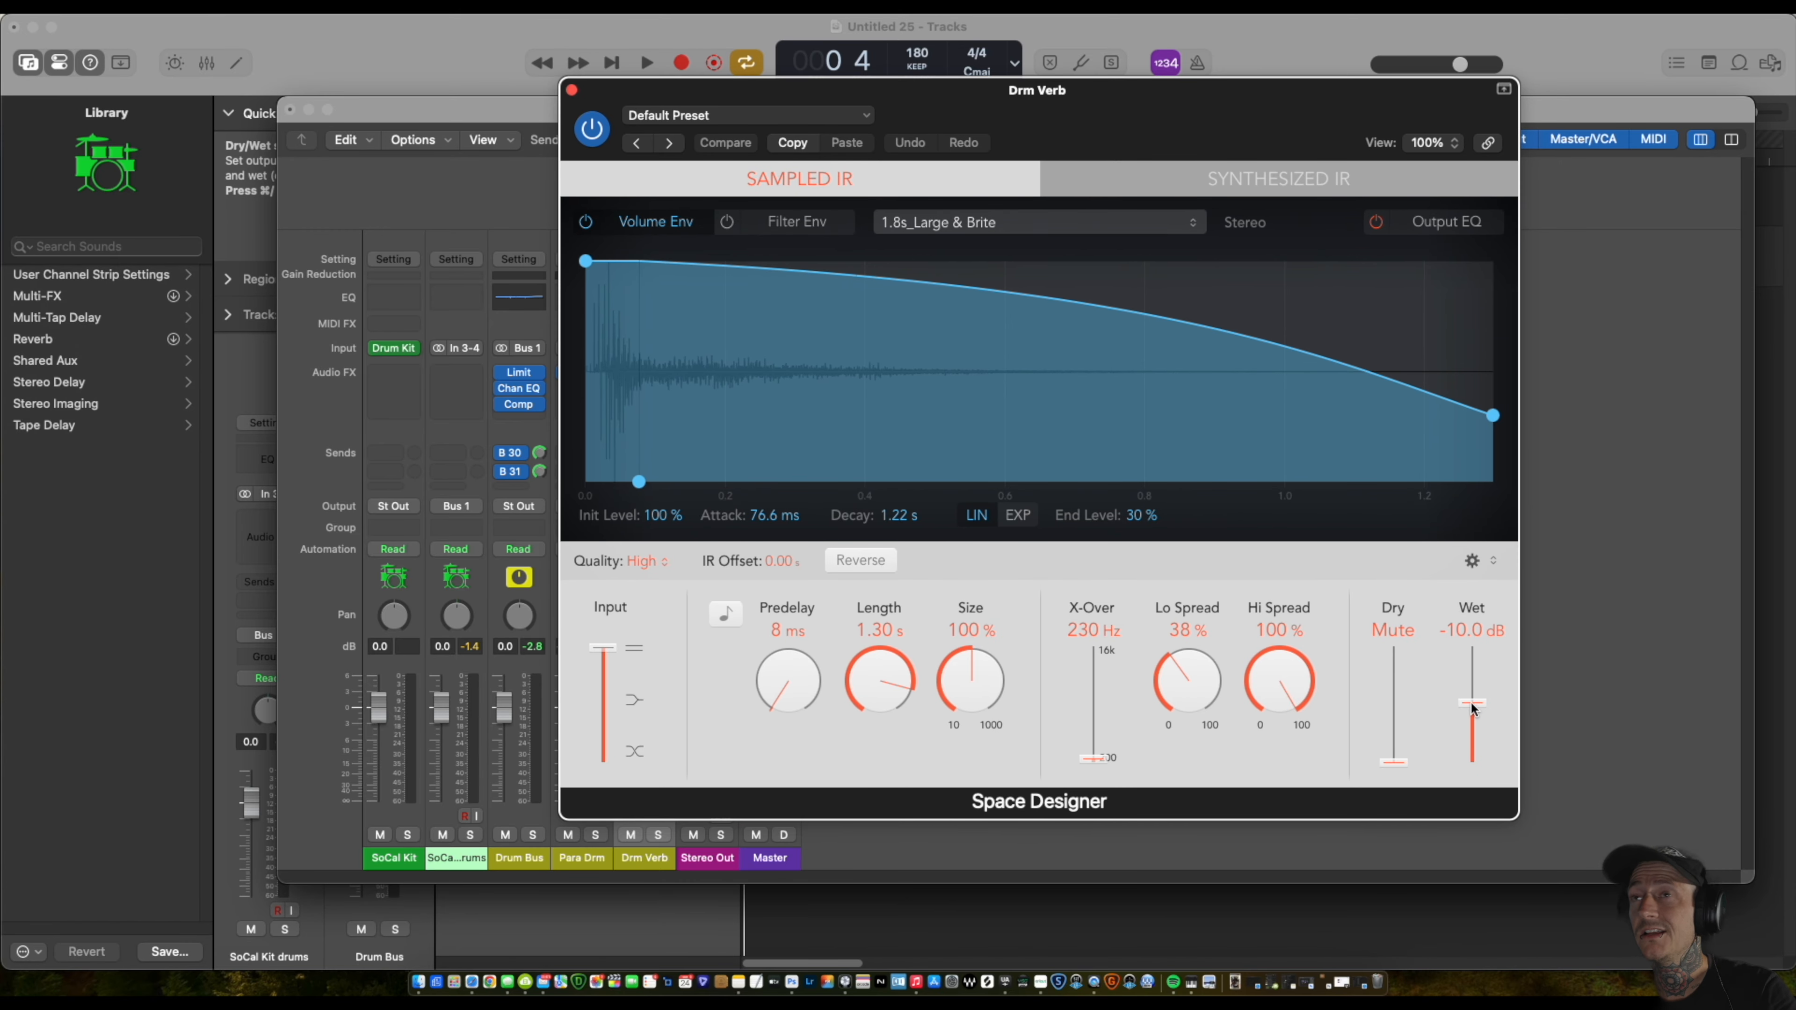
left_click_drag(1473, 709, 1473, 696)
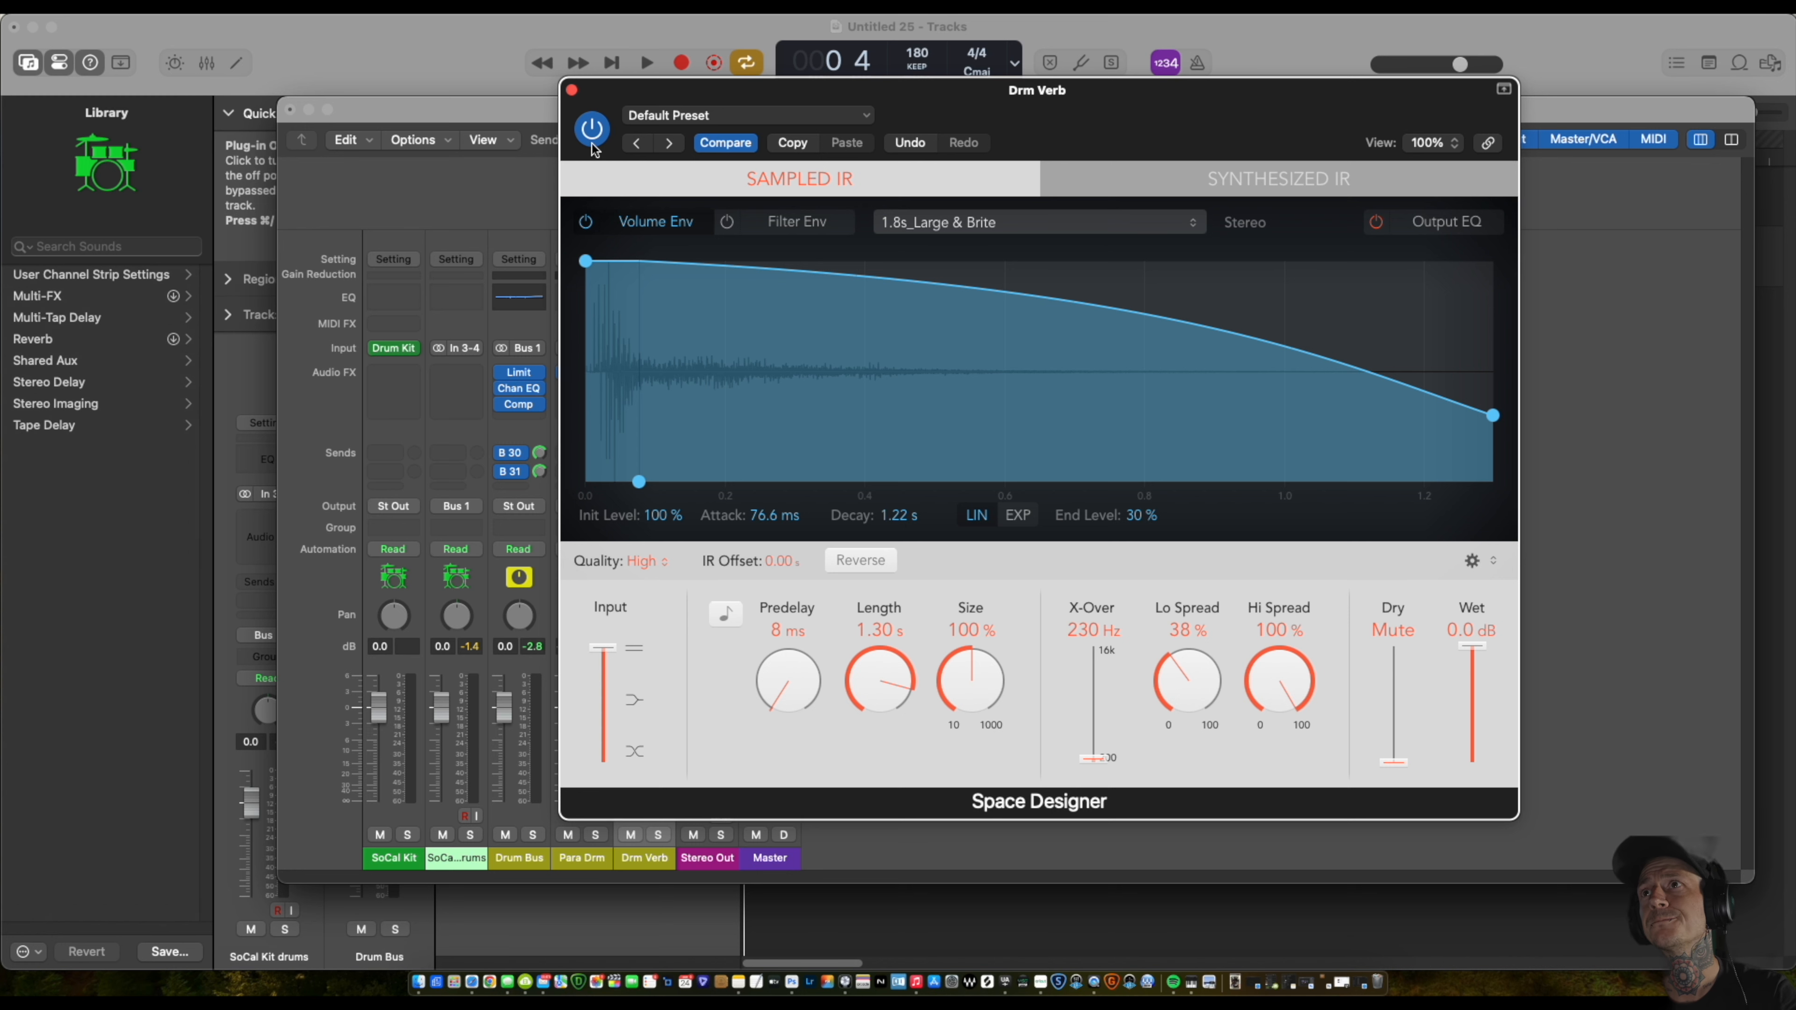
left_click(572, 89)
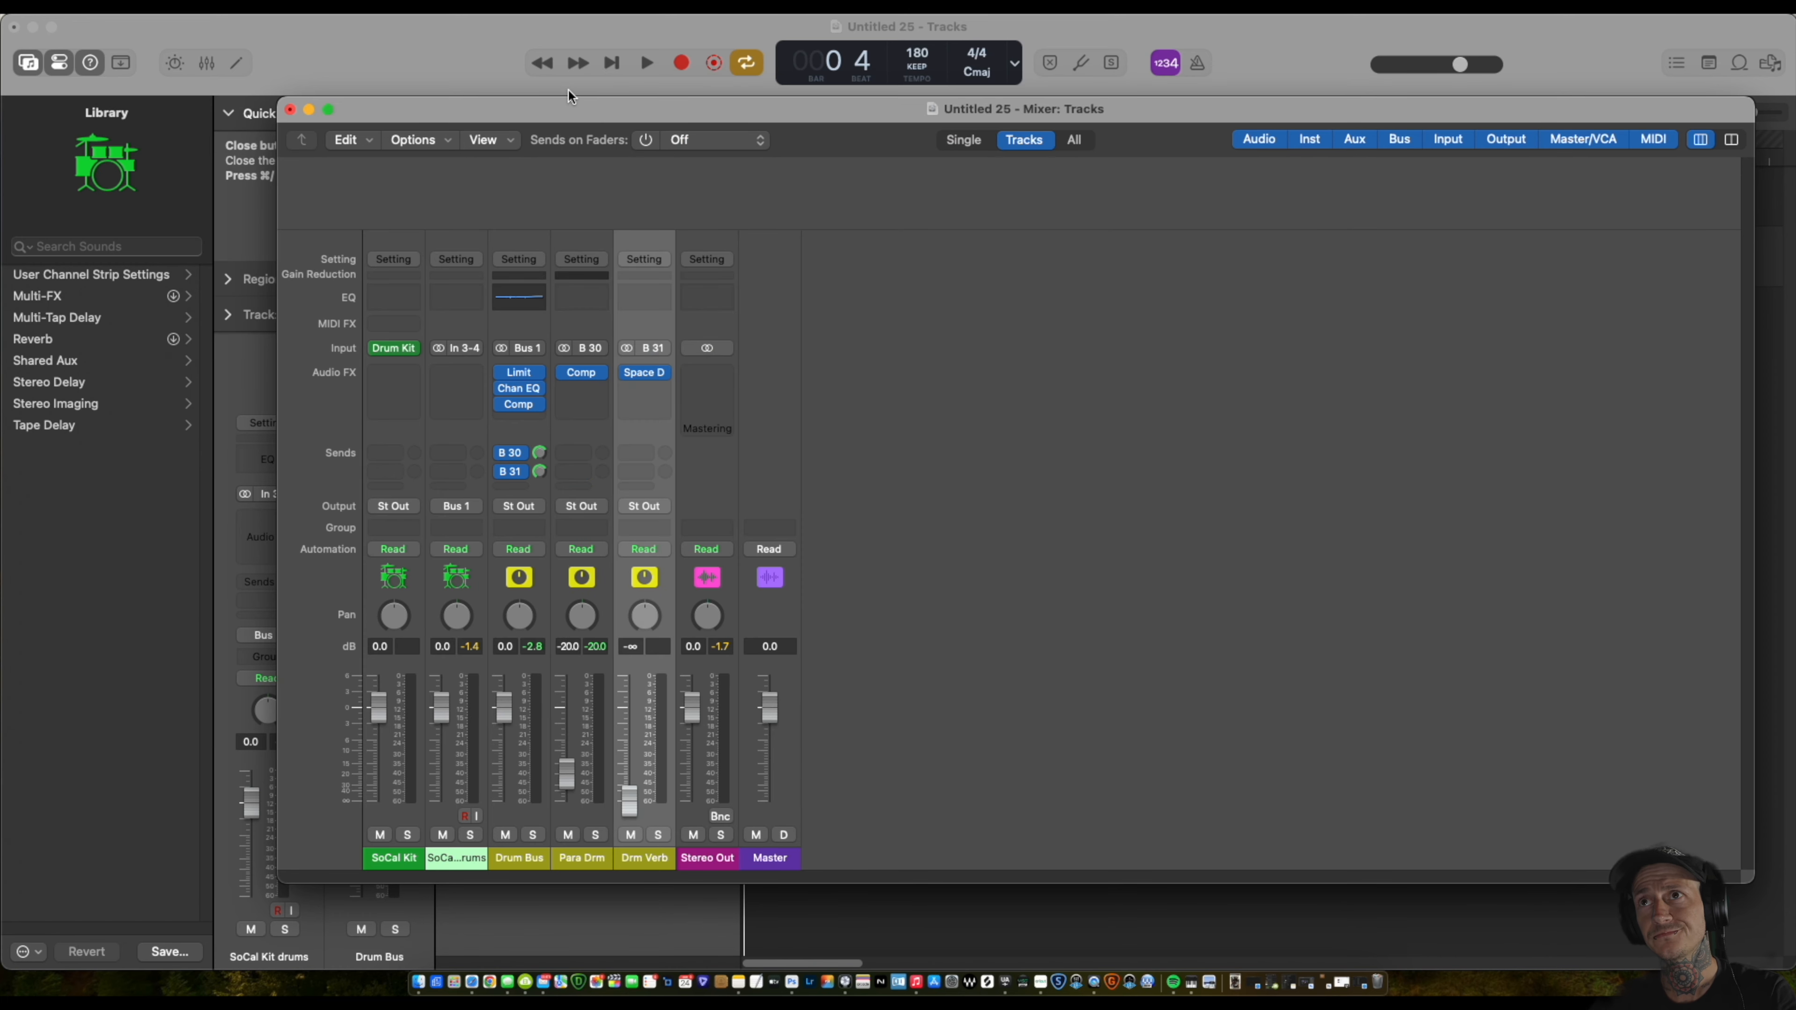
Audition Drm Verb soloed during playback, raising its fader to about -15 dB and back to silence, then stop and unsolo it.
key("space")
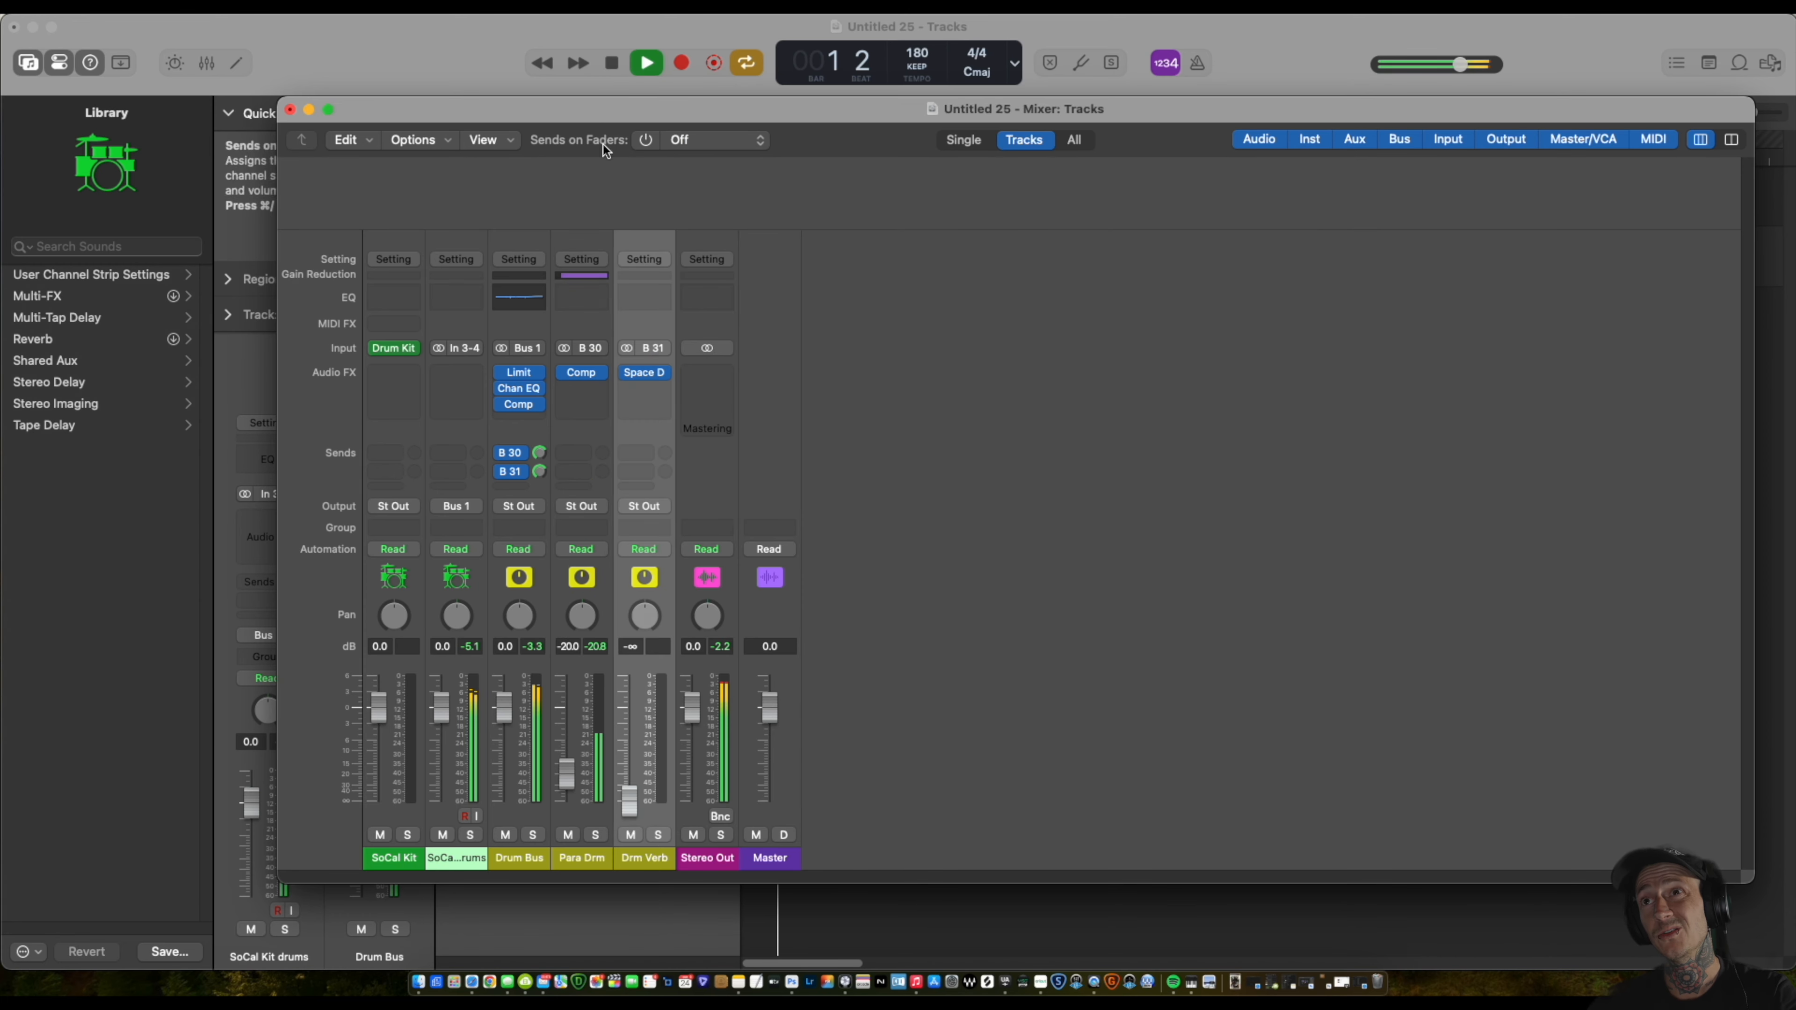
left_click(659, 835)
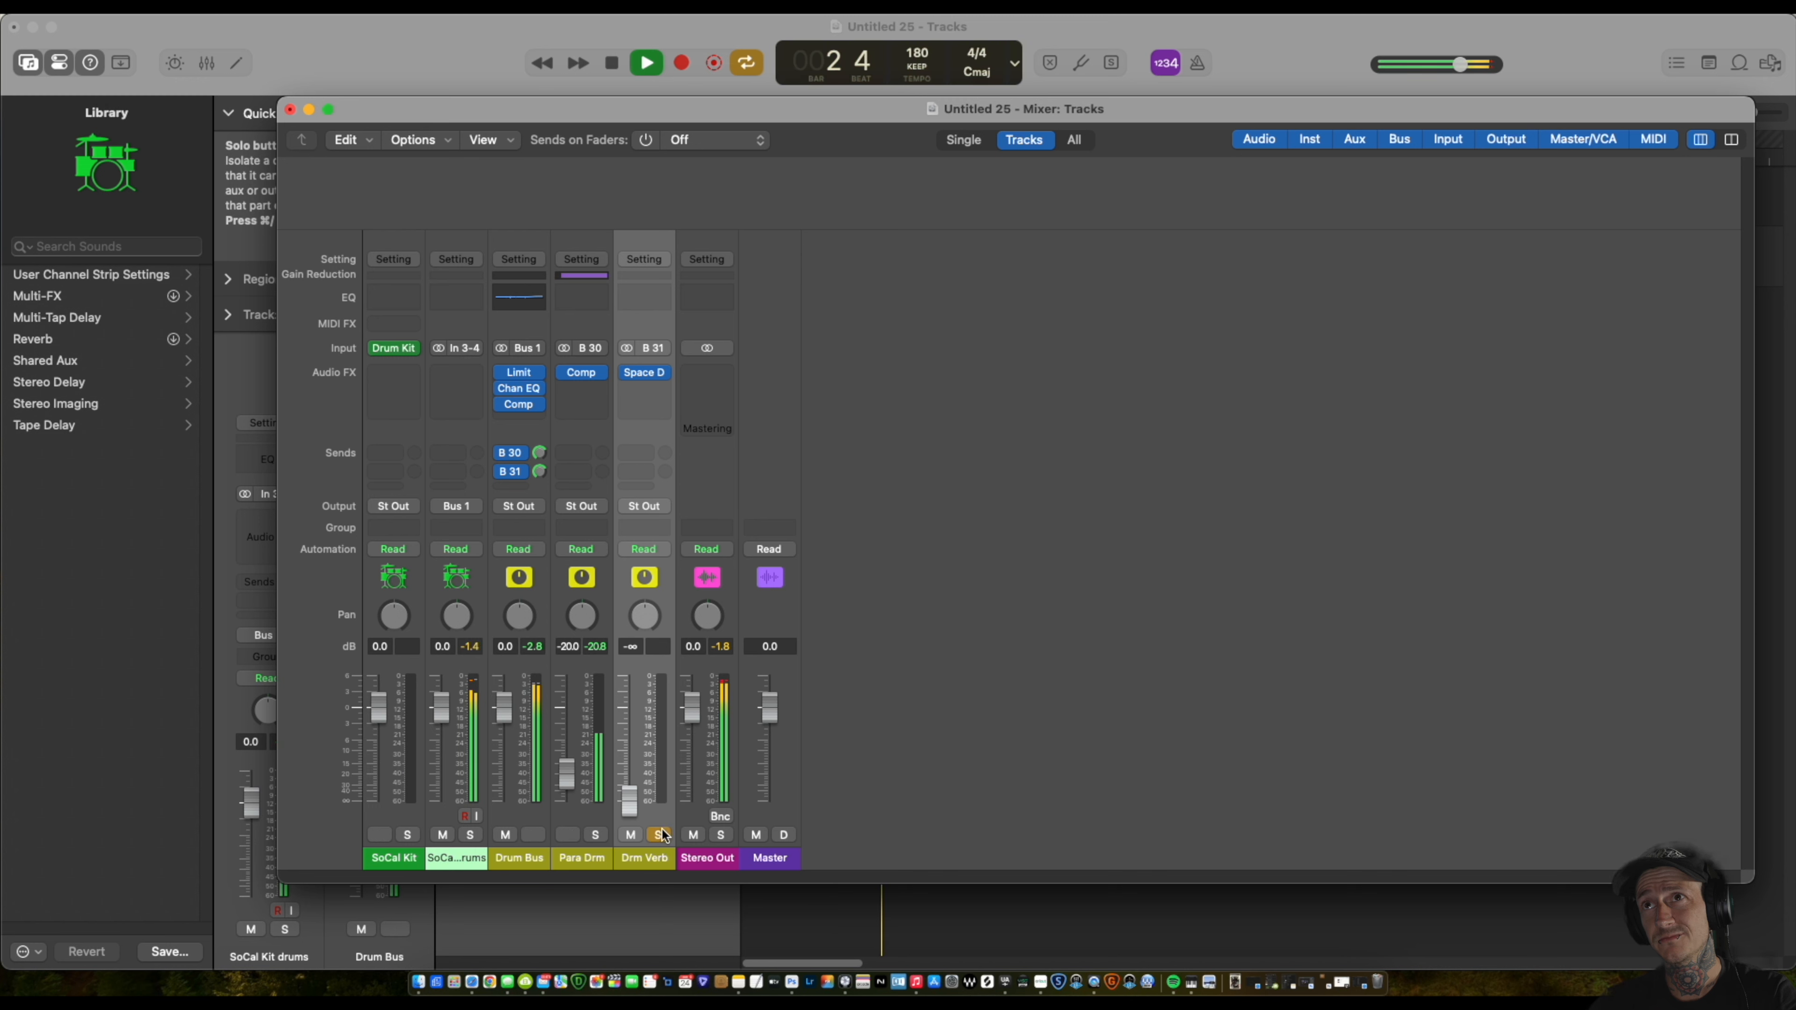
left_click_drag(629, 802, 628, 764)
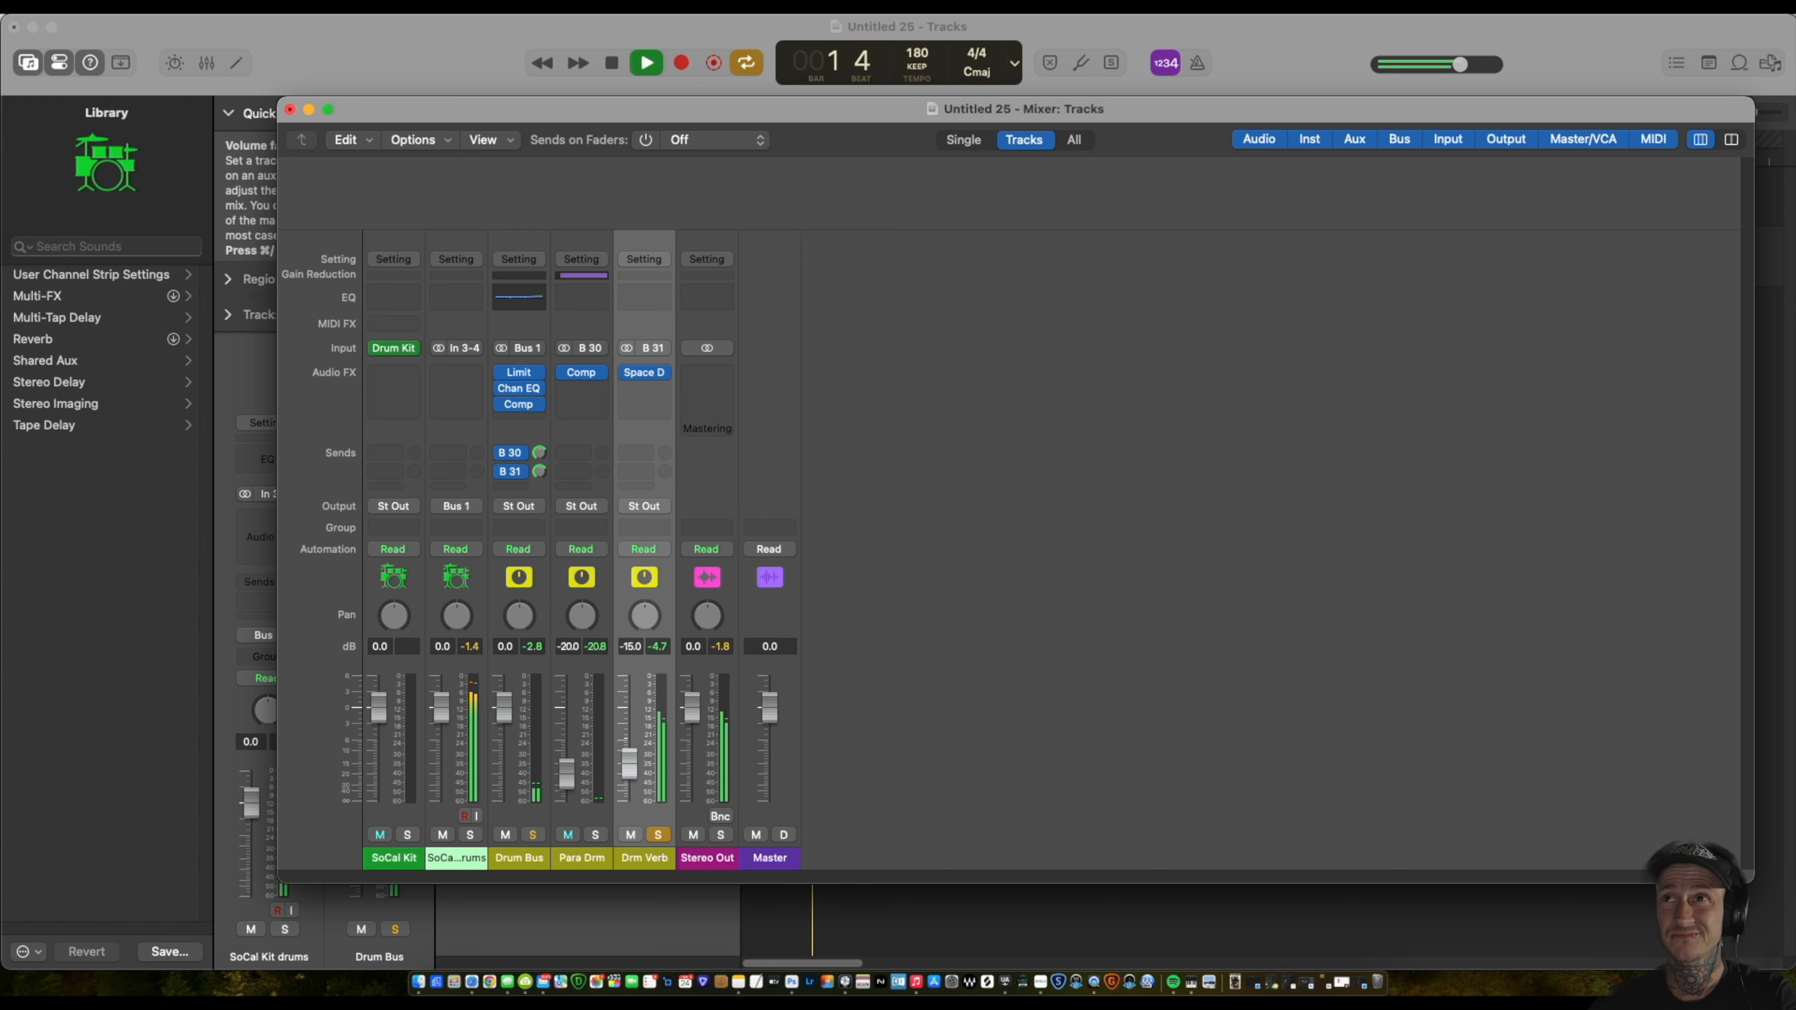
left_click_drag(628, 744, 630, 832)
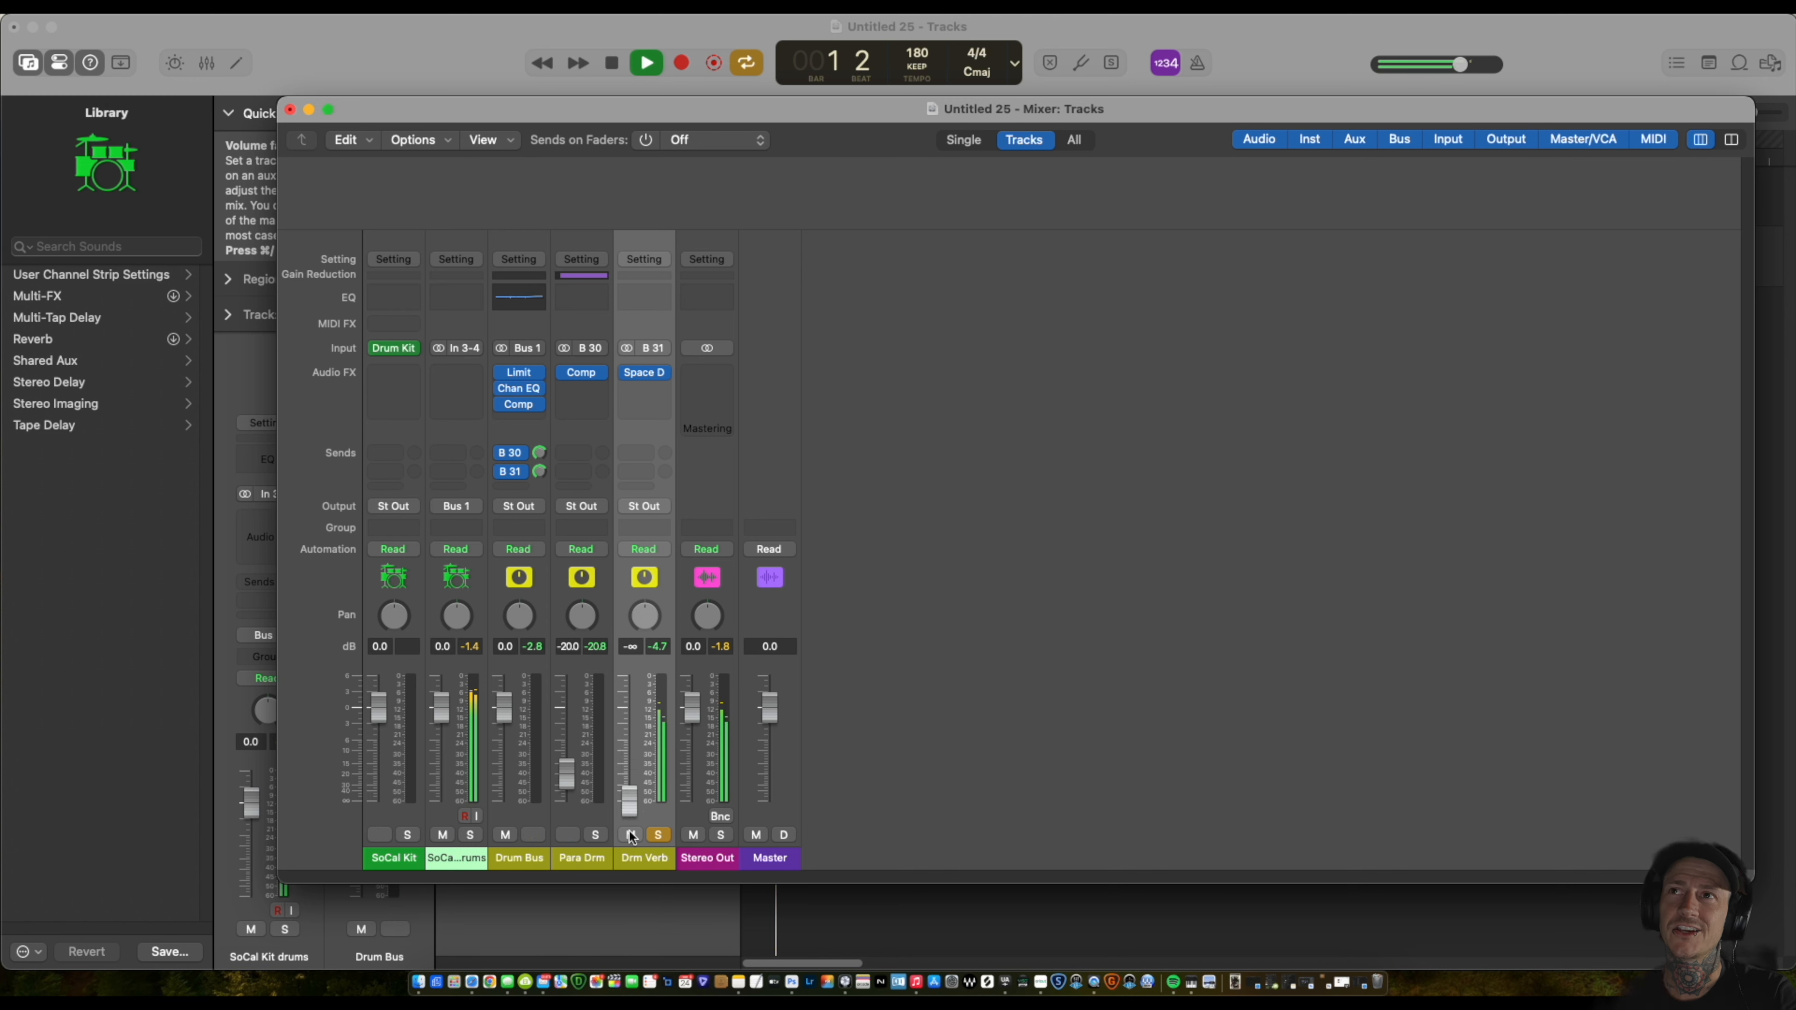
key("space")
left_click(658, 834)
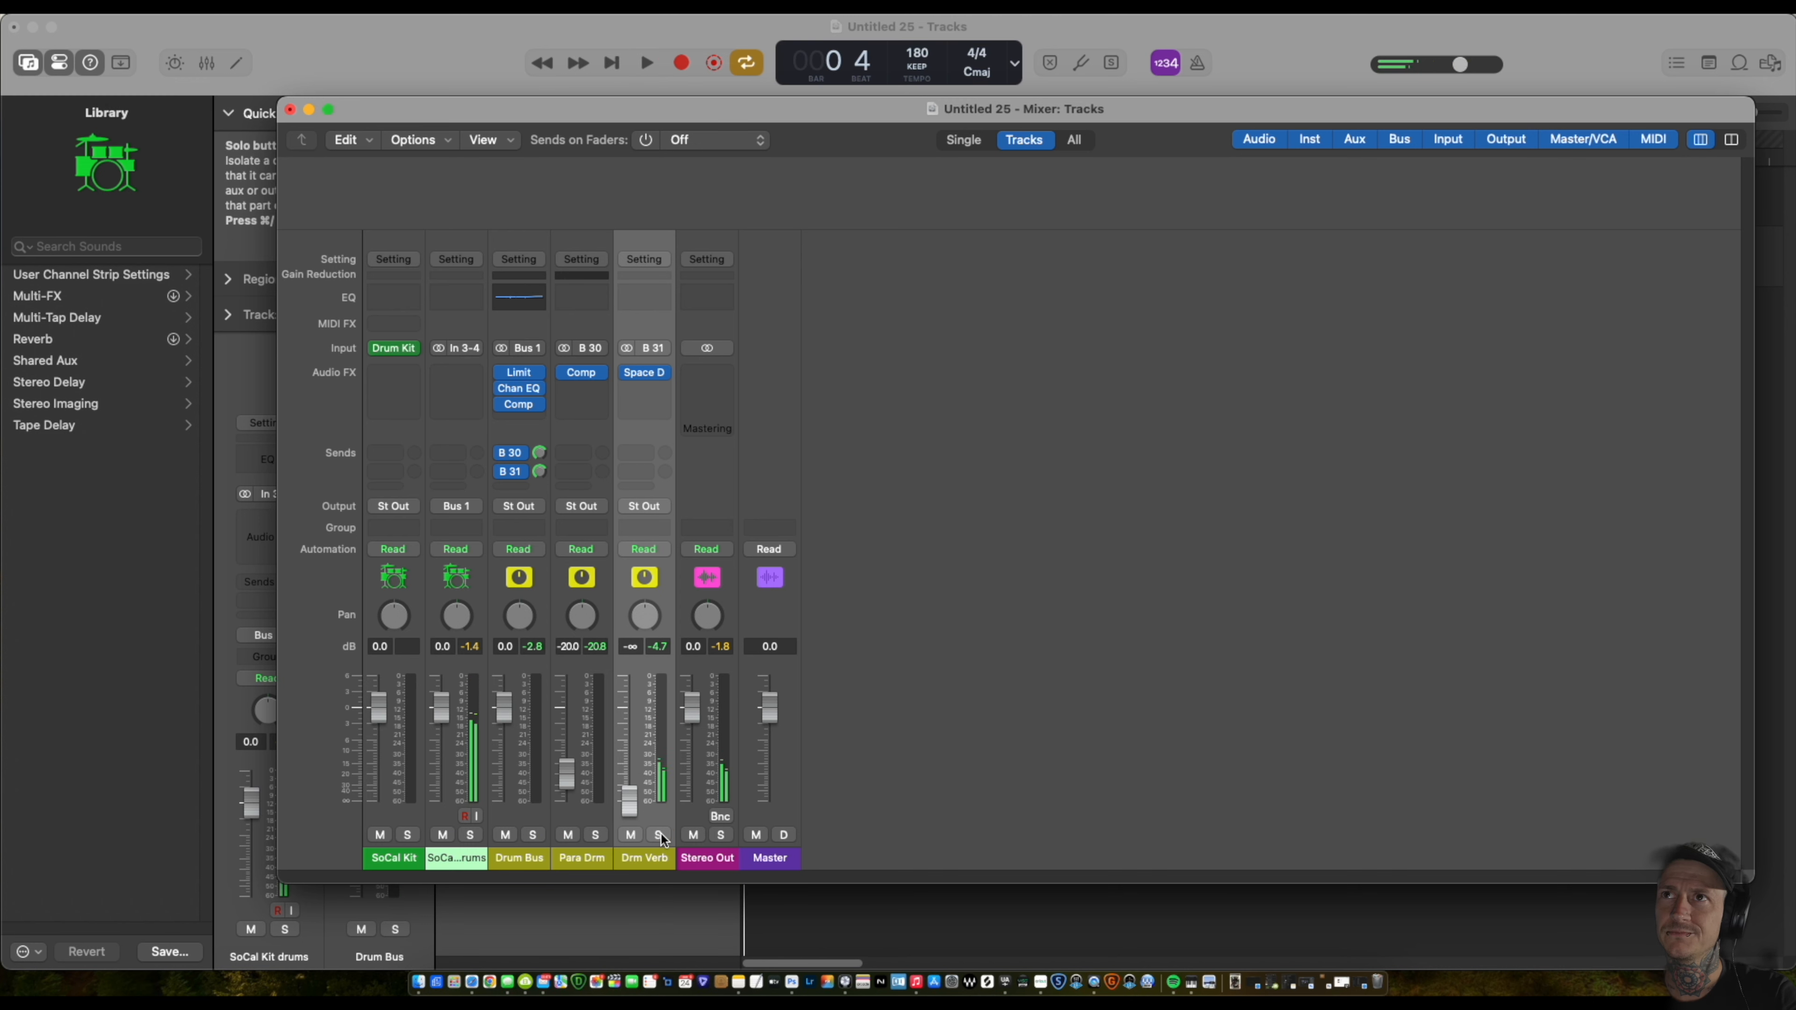
Blend the Drm Verb fader up from silence to -25.5 dB during playback, comparing it soloed and in the mix, and stop playback.
key("space")
left_click_drag(637, 806, 630, 780)
left_click(659, 835)
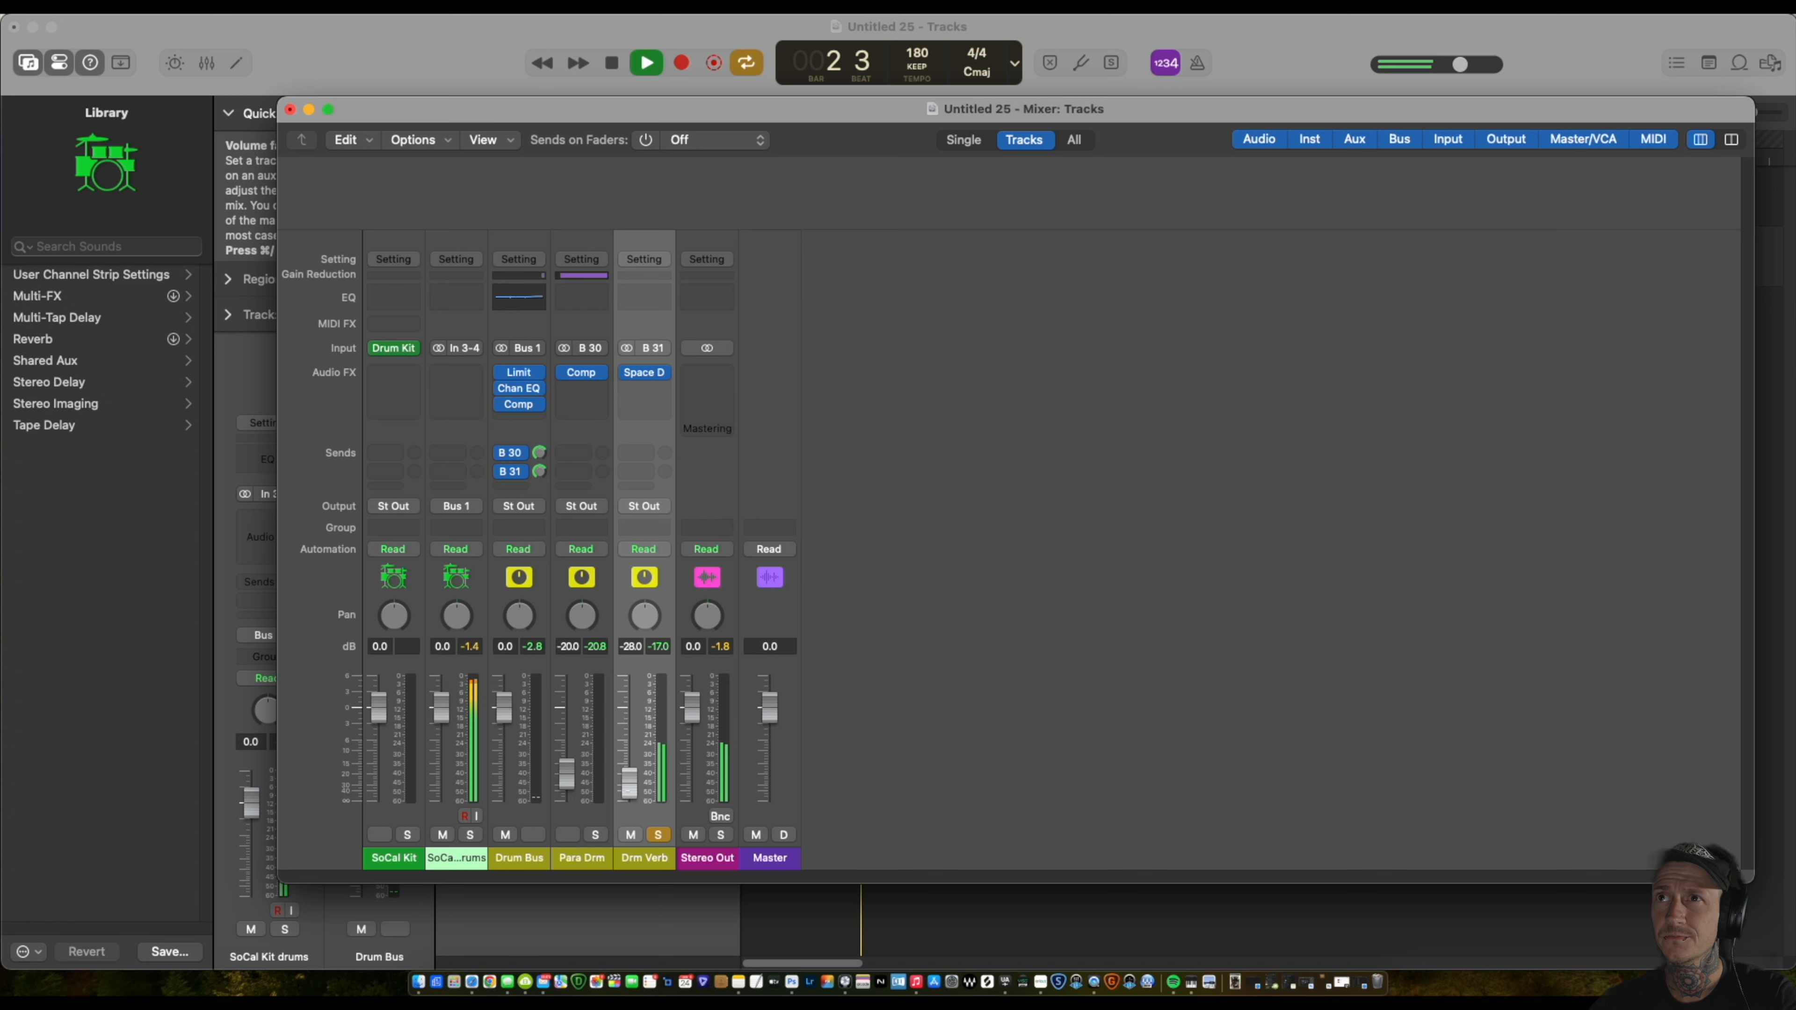
left_click(658, 836)
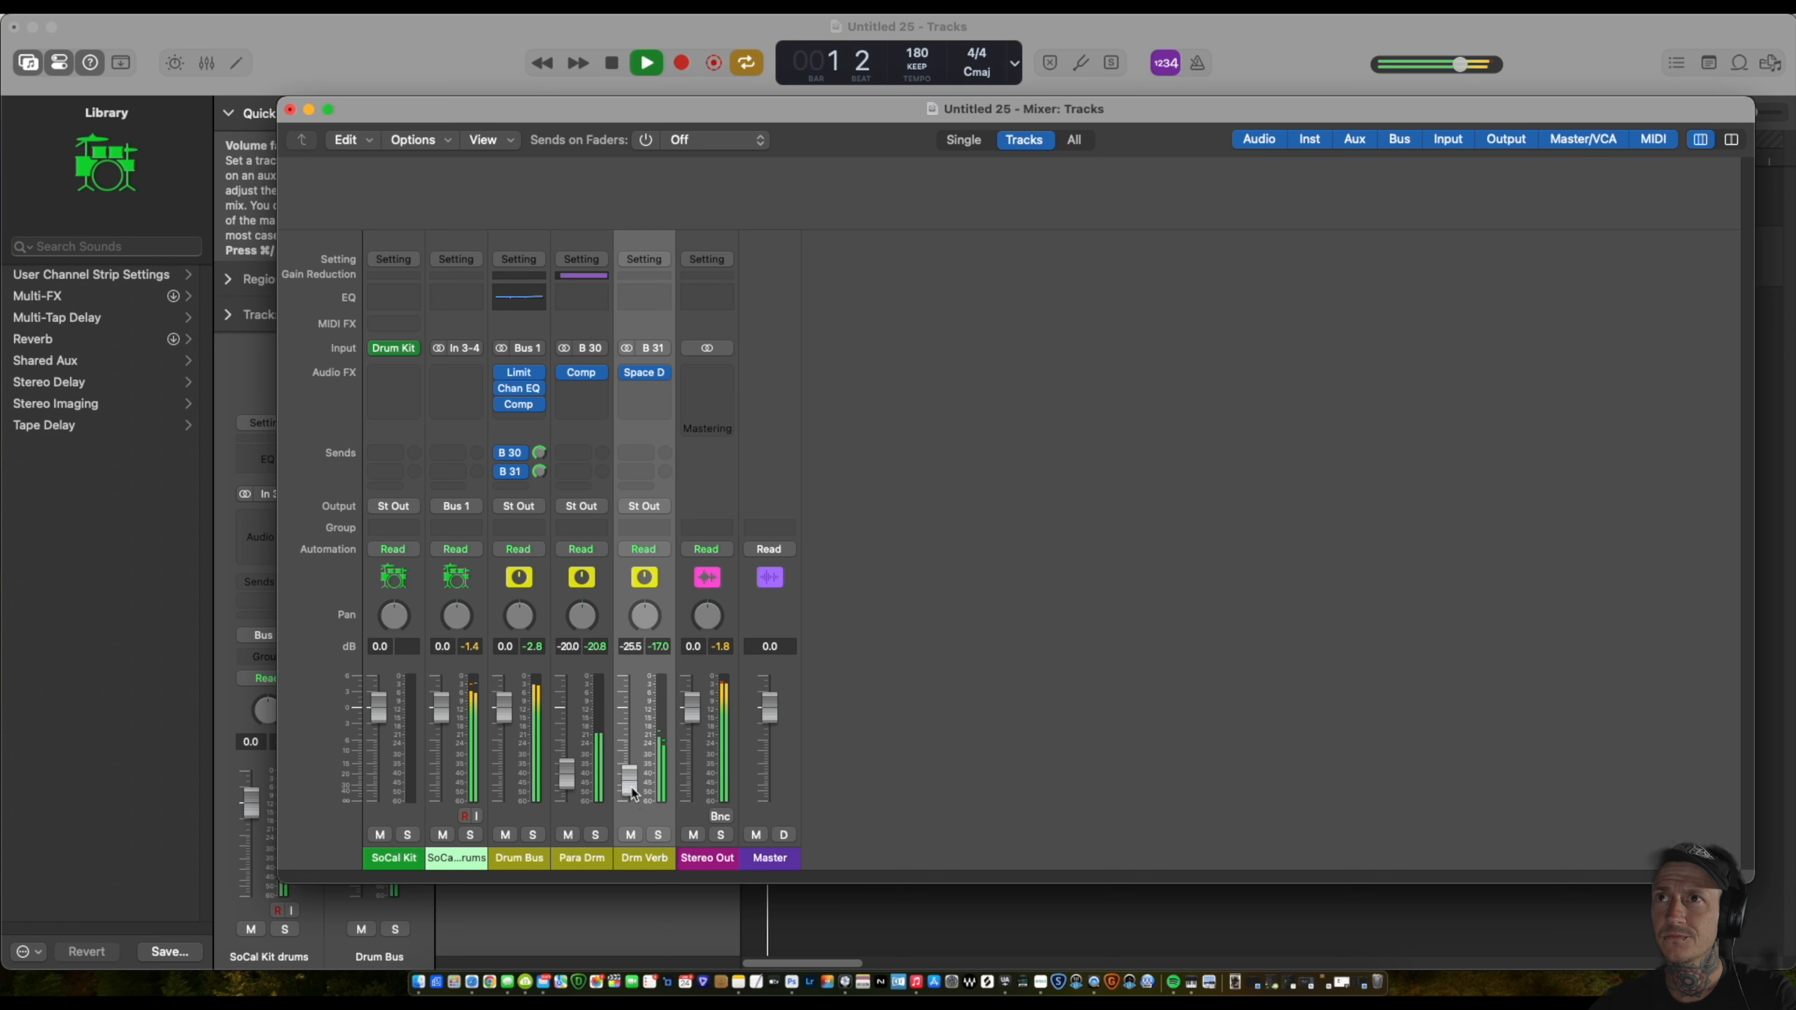
left_click(631, 835)
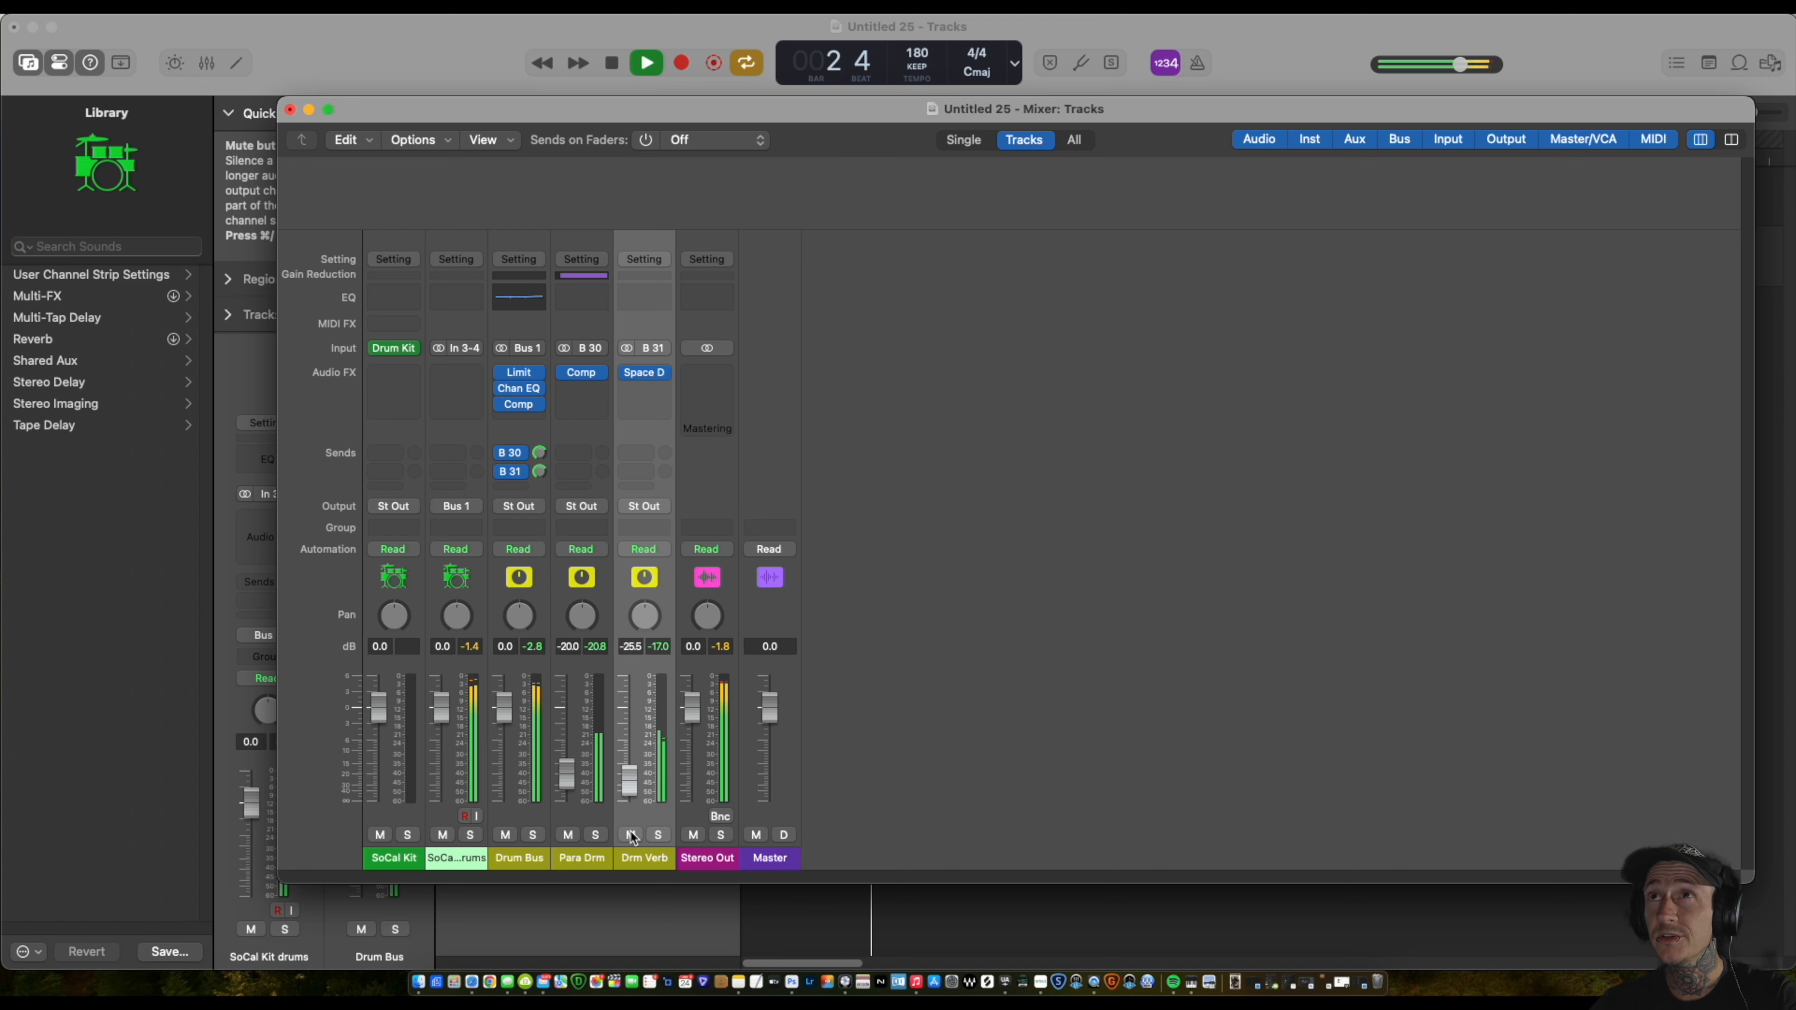
key("space")
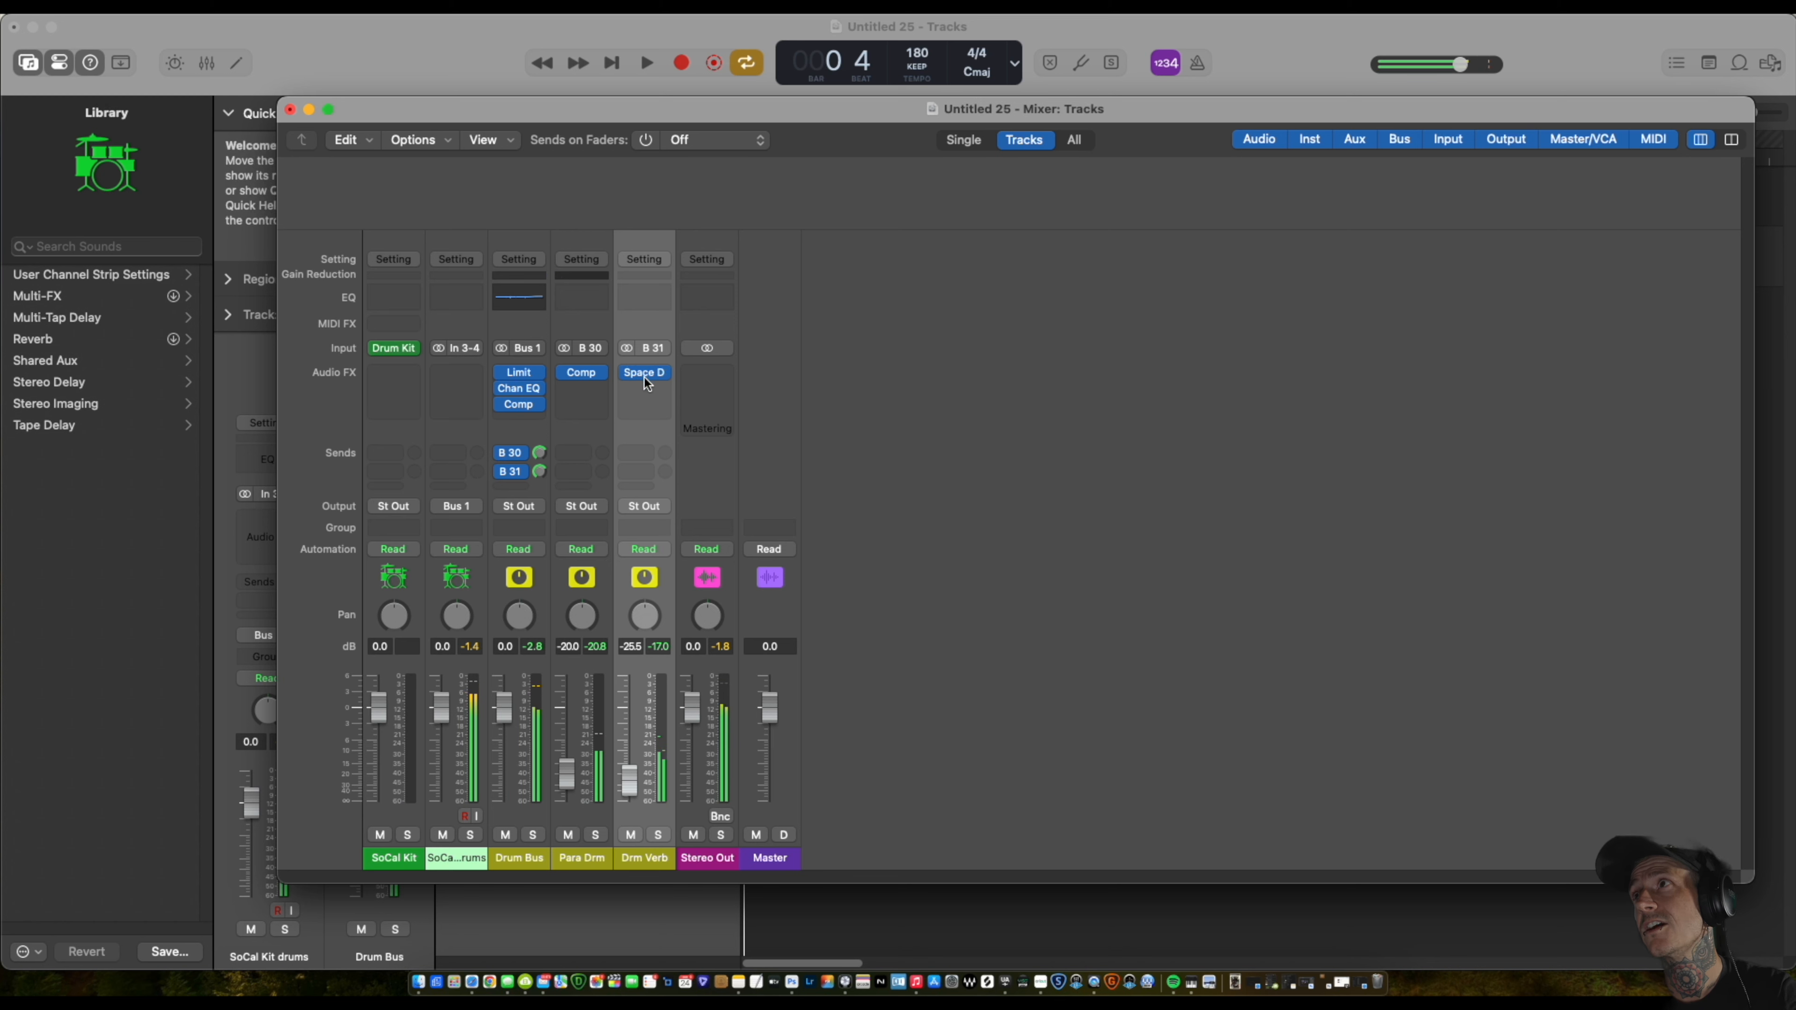
Shape Space Designer's volume envelope to 1.21 s decay and 41% end level and set X-Over to 300 Hz during playback, keeping Size at 100%.
left_click(645, 372)
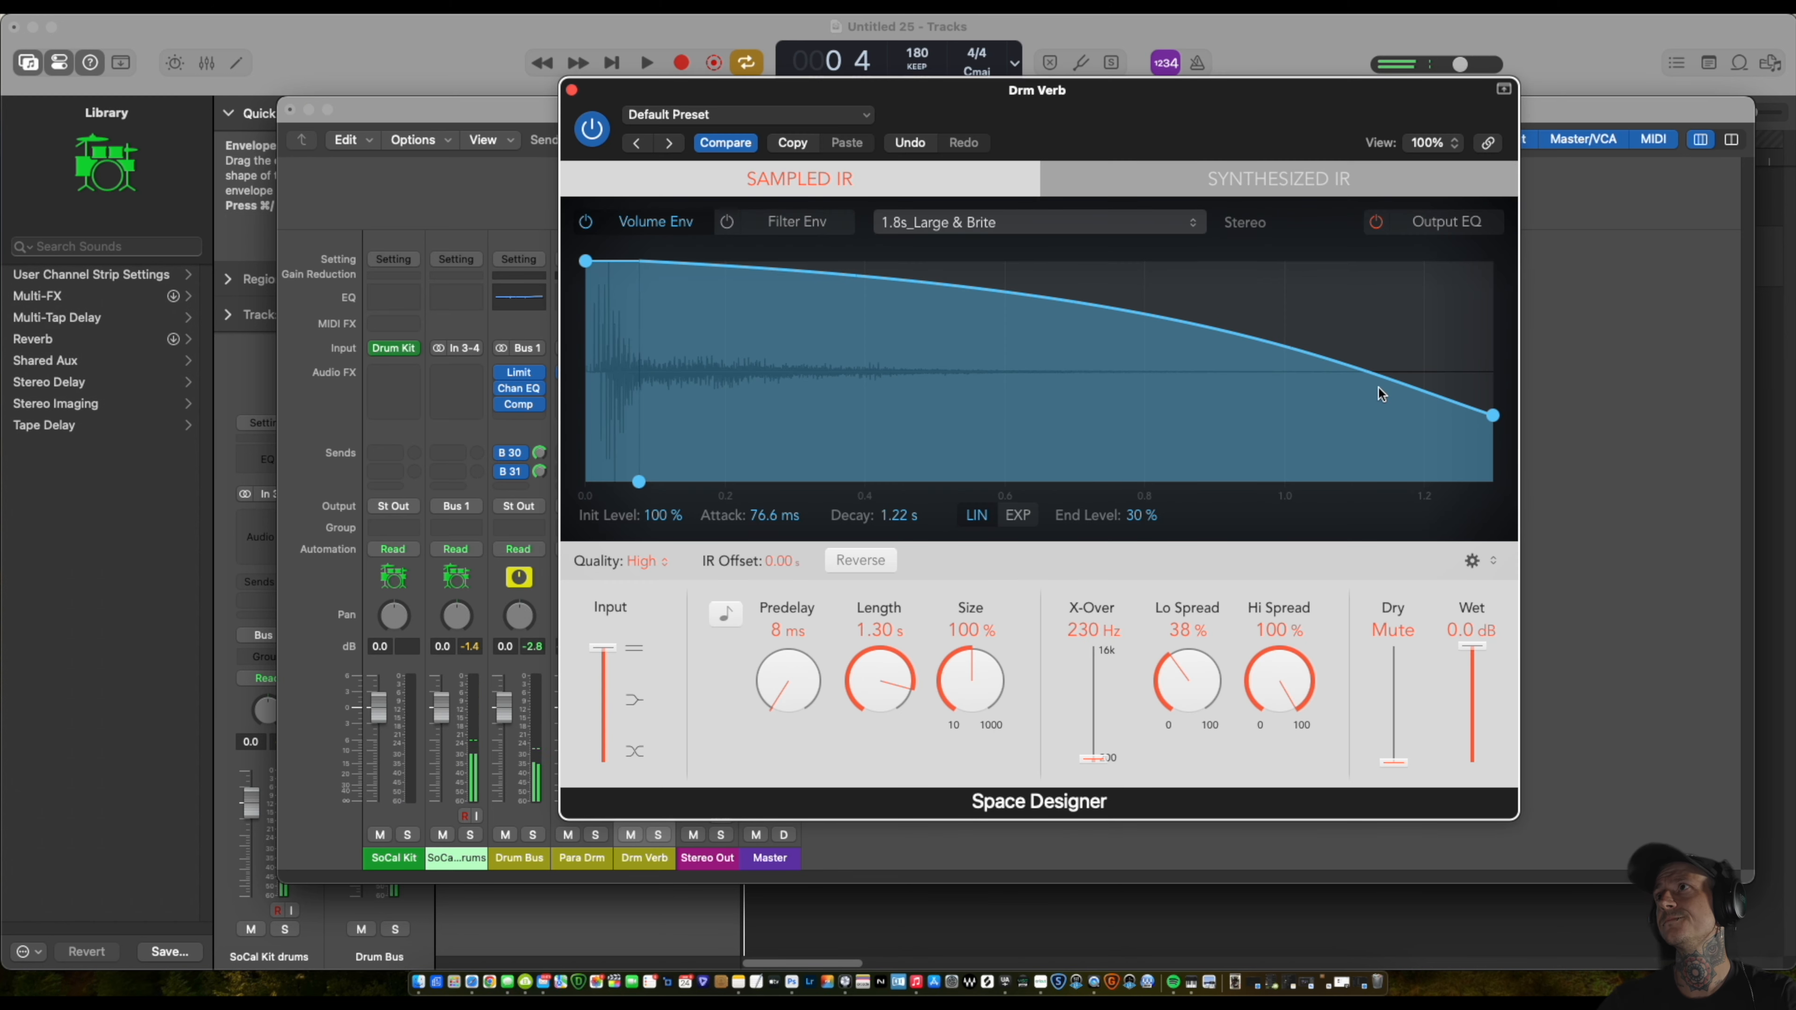
key("space")
mouse_move(1492, 415)
left_mouse_down()
mouse_move(1491, 281)
mouse_move(1483, 381)
mouse_move(1352, 452)
mouse_move(1227, 401)
mouse_move(1155, 349)
mouse_move(1138, 306)
mouse_move(1234, 406)
mouse_move(1447, 461)
mouse_move(1480, 373)
mouse_move(1484, 391)
left_mouse_up()
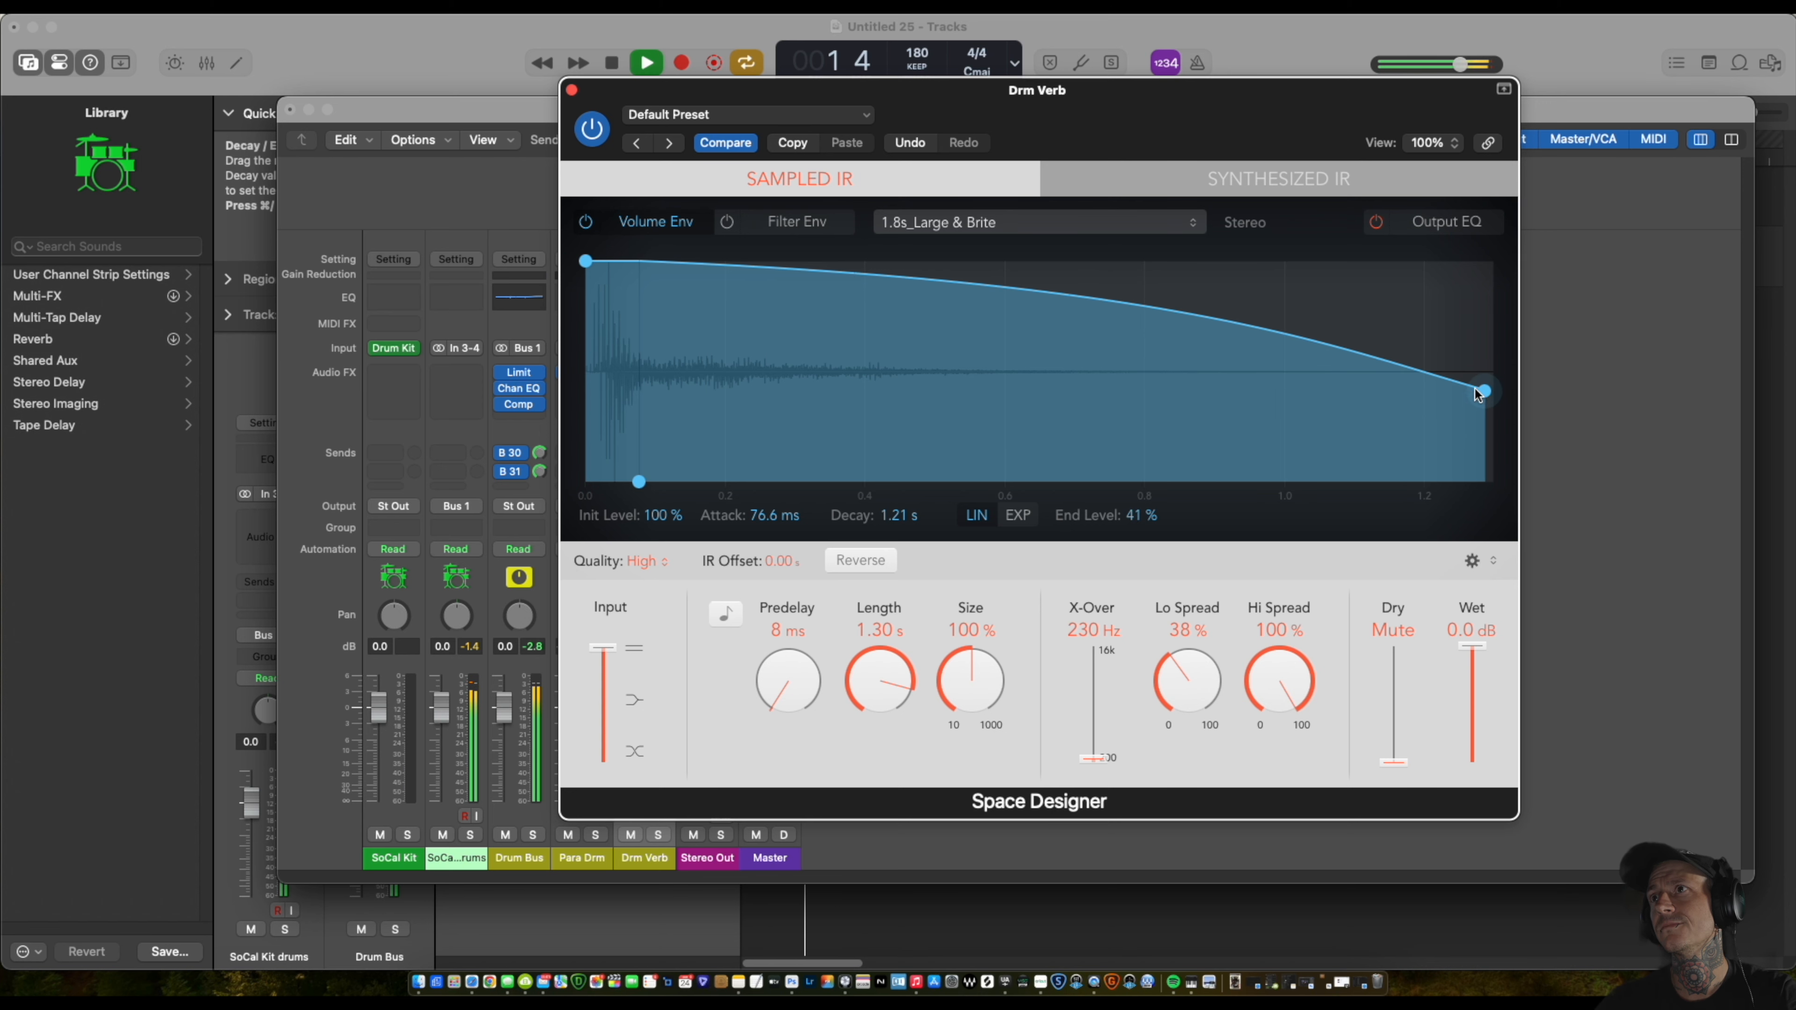
mouse_move(1094, 761)
left_mouse_down()
mouse_move(1099, 661)
mouse_move(1101, 757)
left_mouse_up()
mouse_move(970, 682)
left_mouse_down()
mouse_move(967, 716)
mouse_move(956, 675)
left_mouse_up()
left_click(955, 675, "alt")
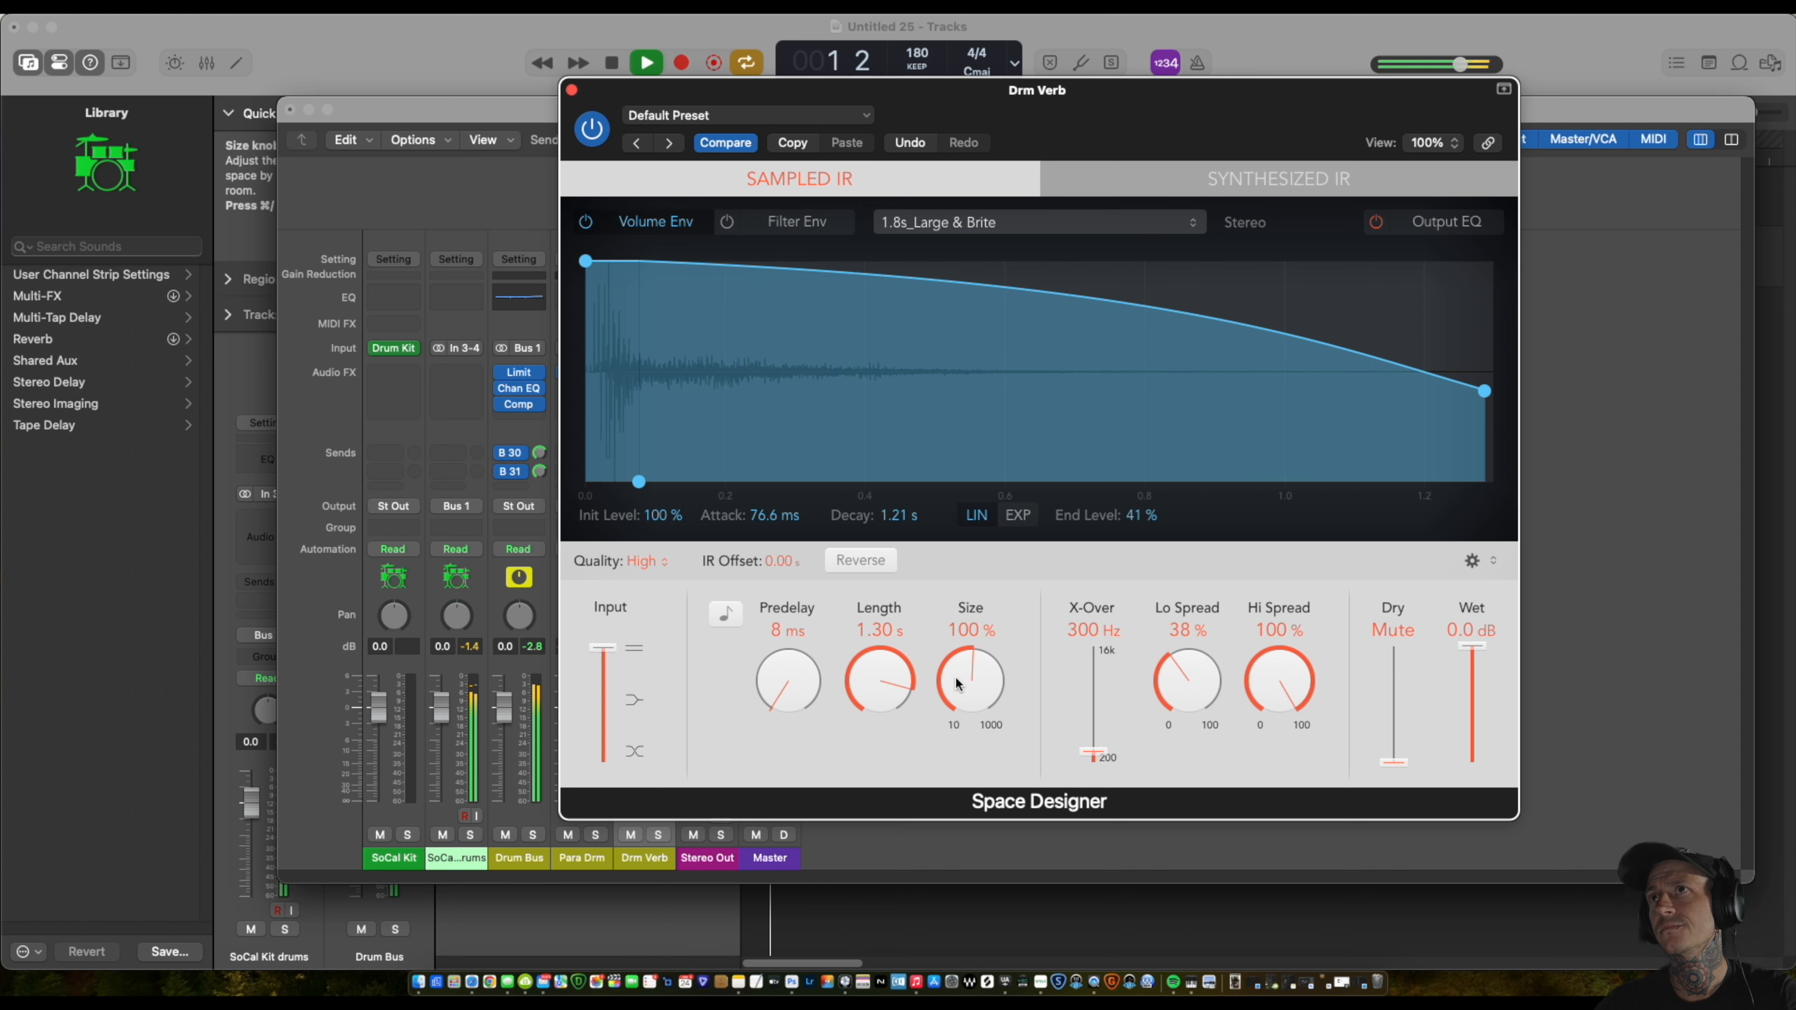
Set Space Designer's reverb length to 1.70 s, checking Drm Verb soloed and unsoloed, and close the plug-in.
left_click_drag(873, 683, 872, 657)
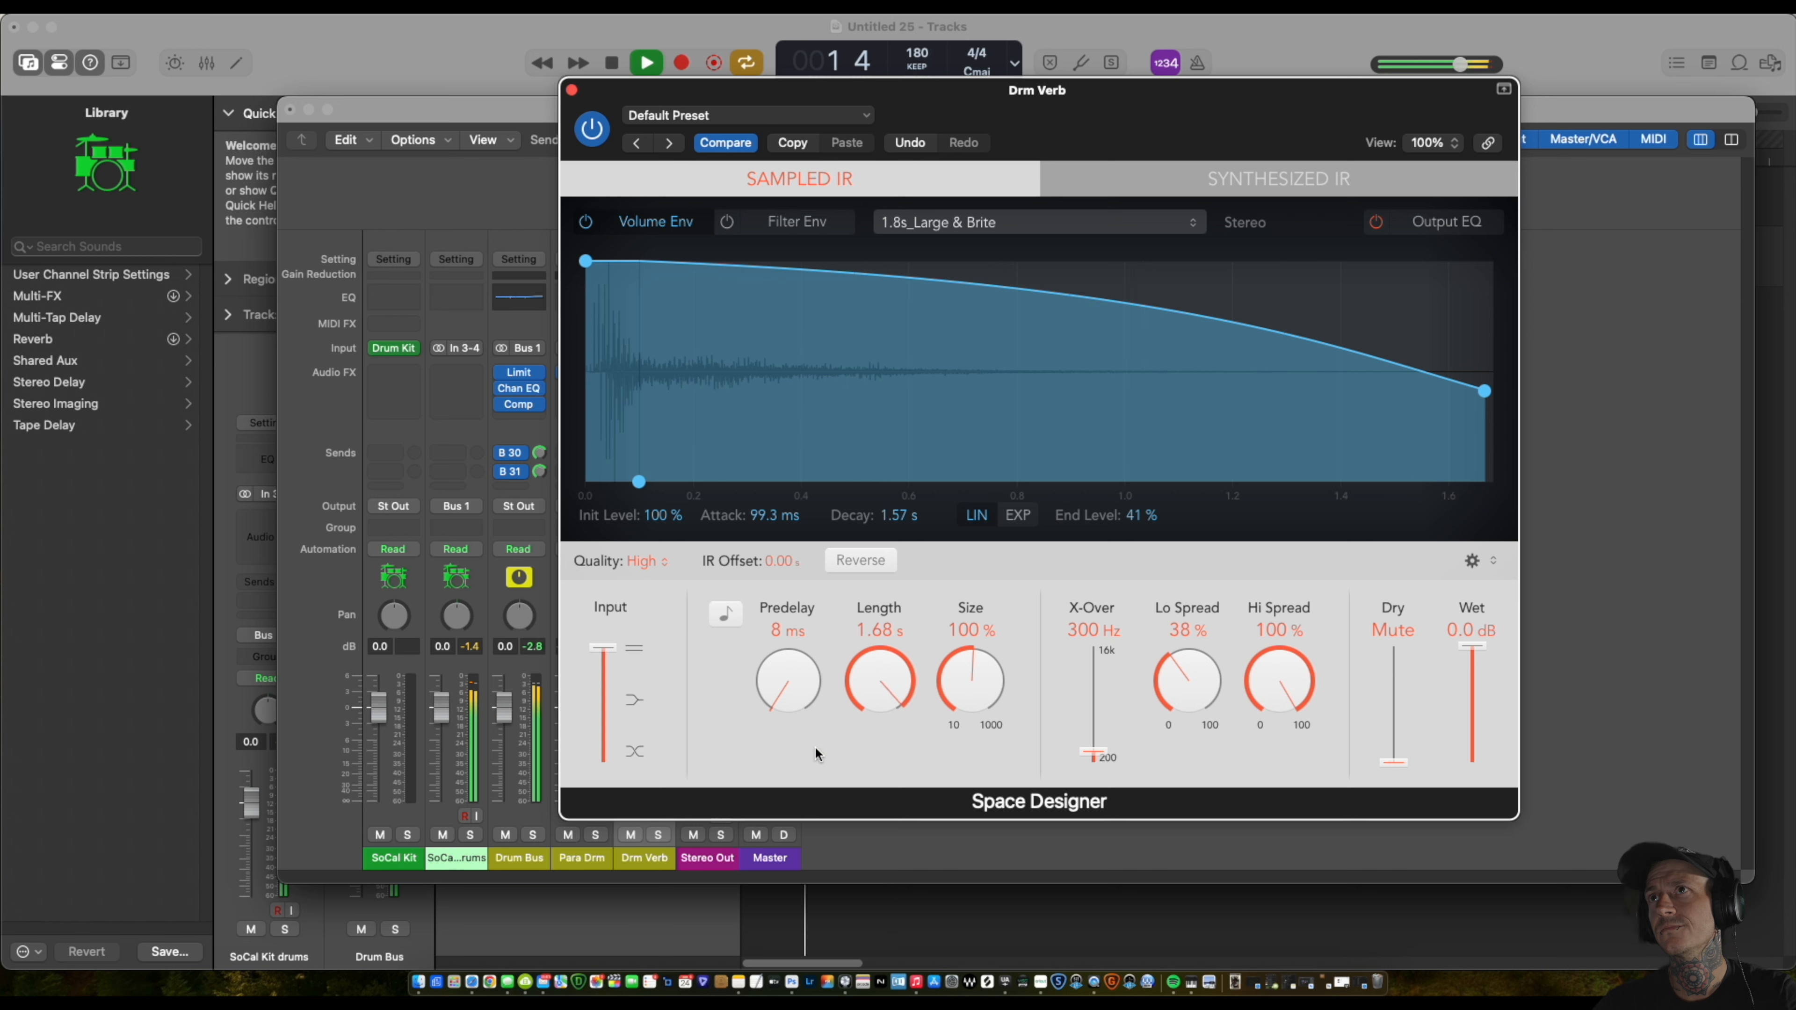
left_click(657, 837)
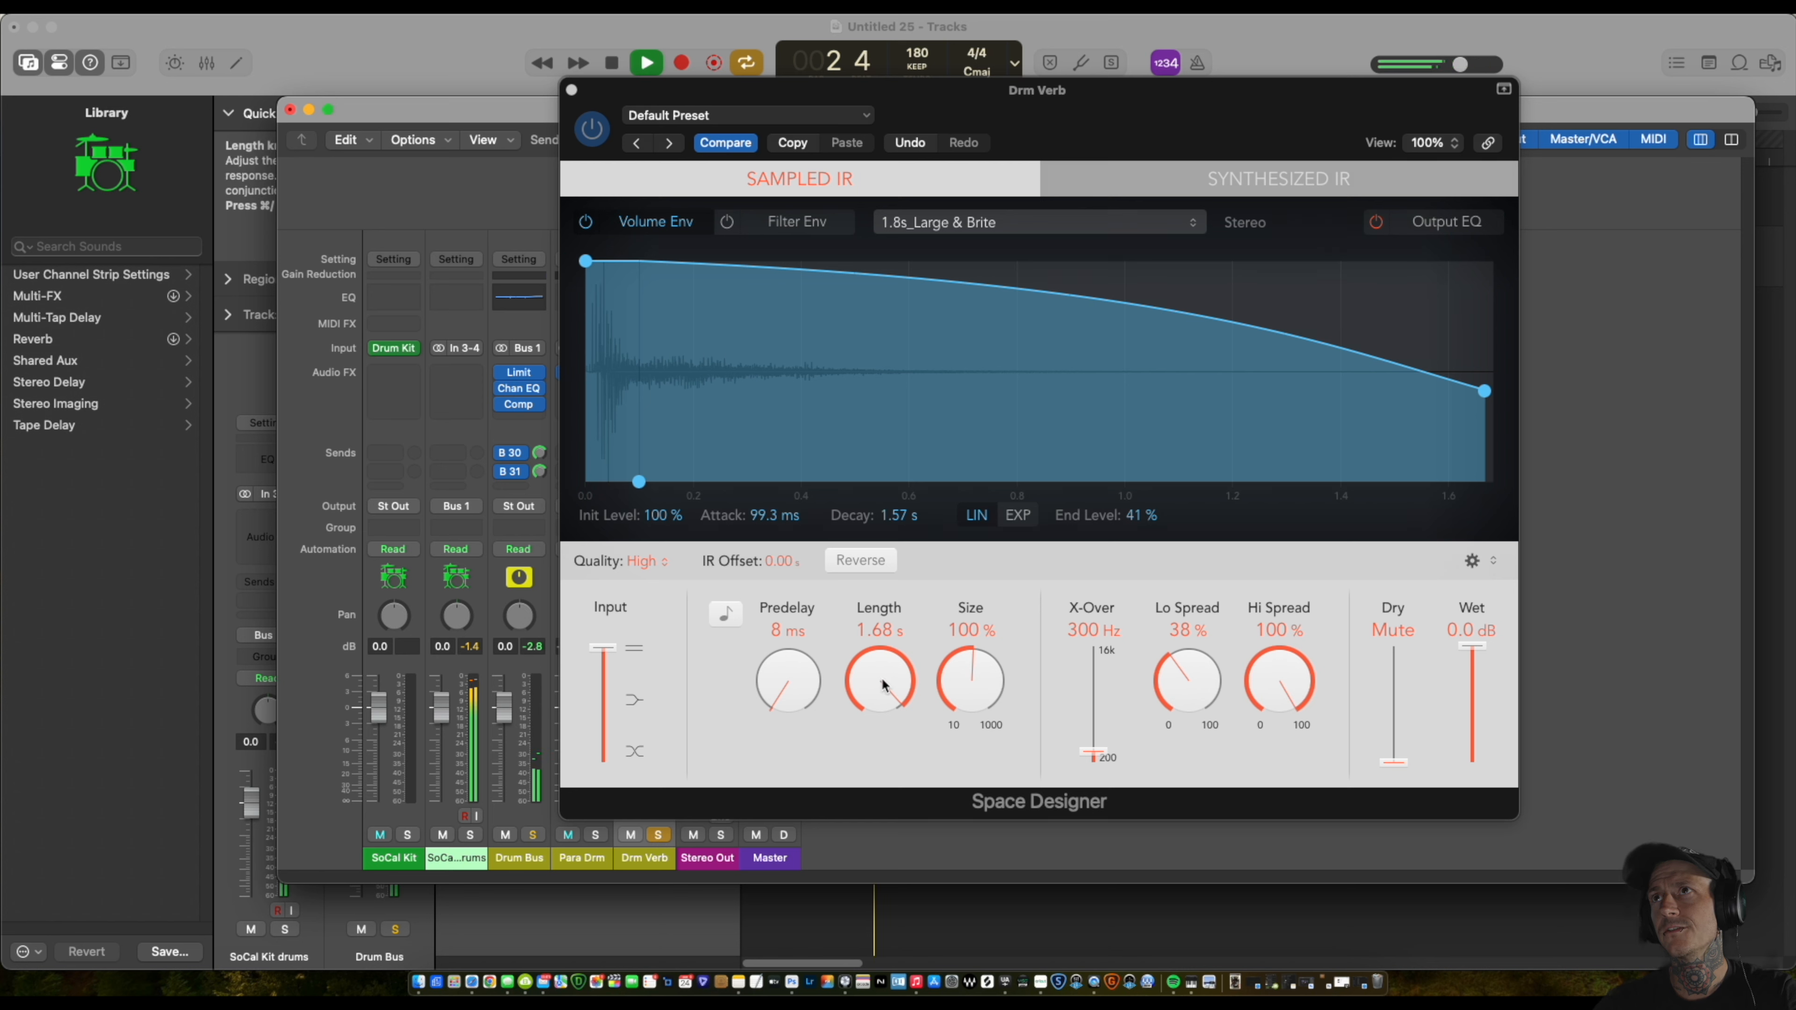
mouse_move(874, 690)
left_mouse_down()
mouse_move(873, 734)
mouse_move(866, 691)
left_mouse_up()
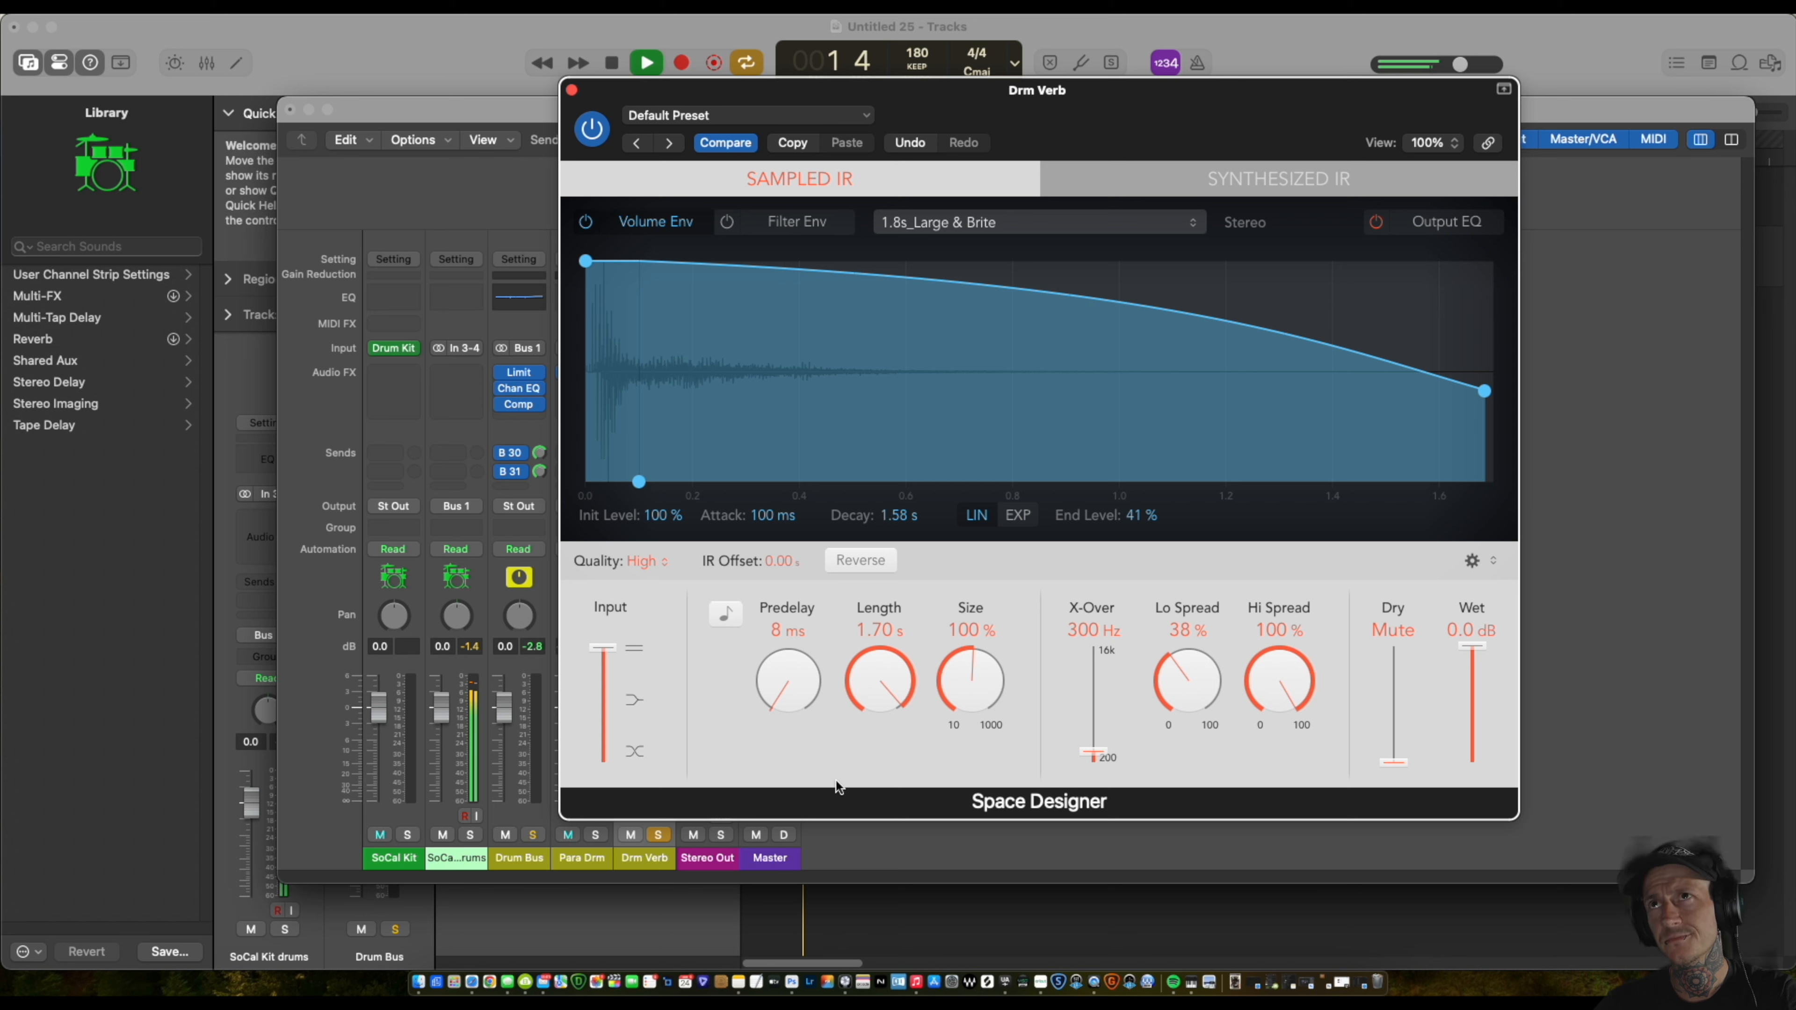
left_click(658, 835)
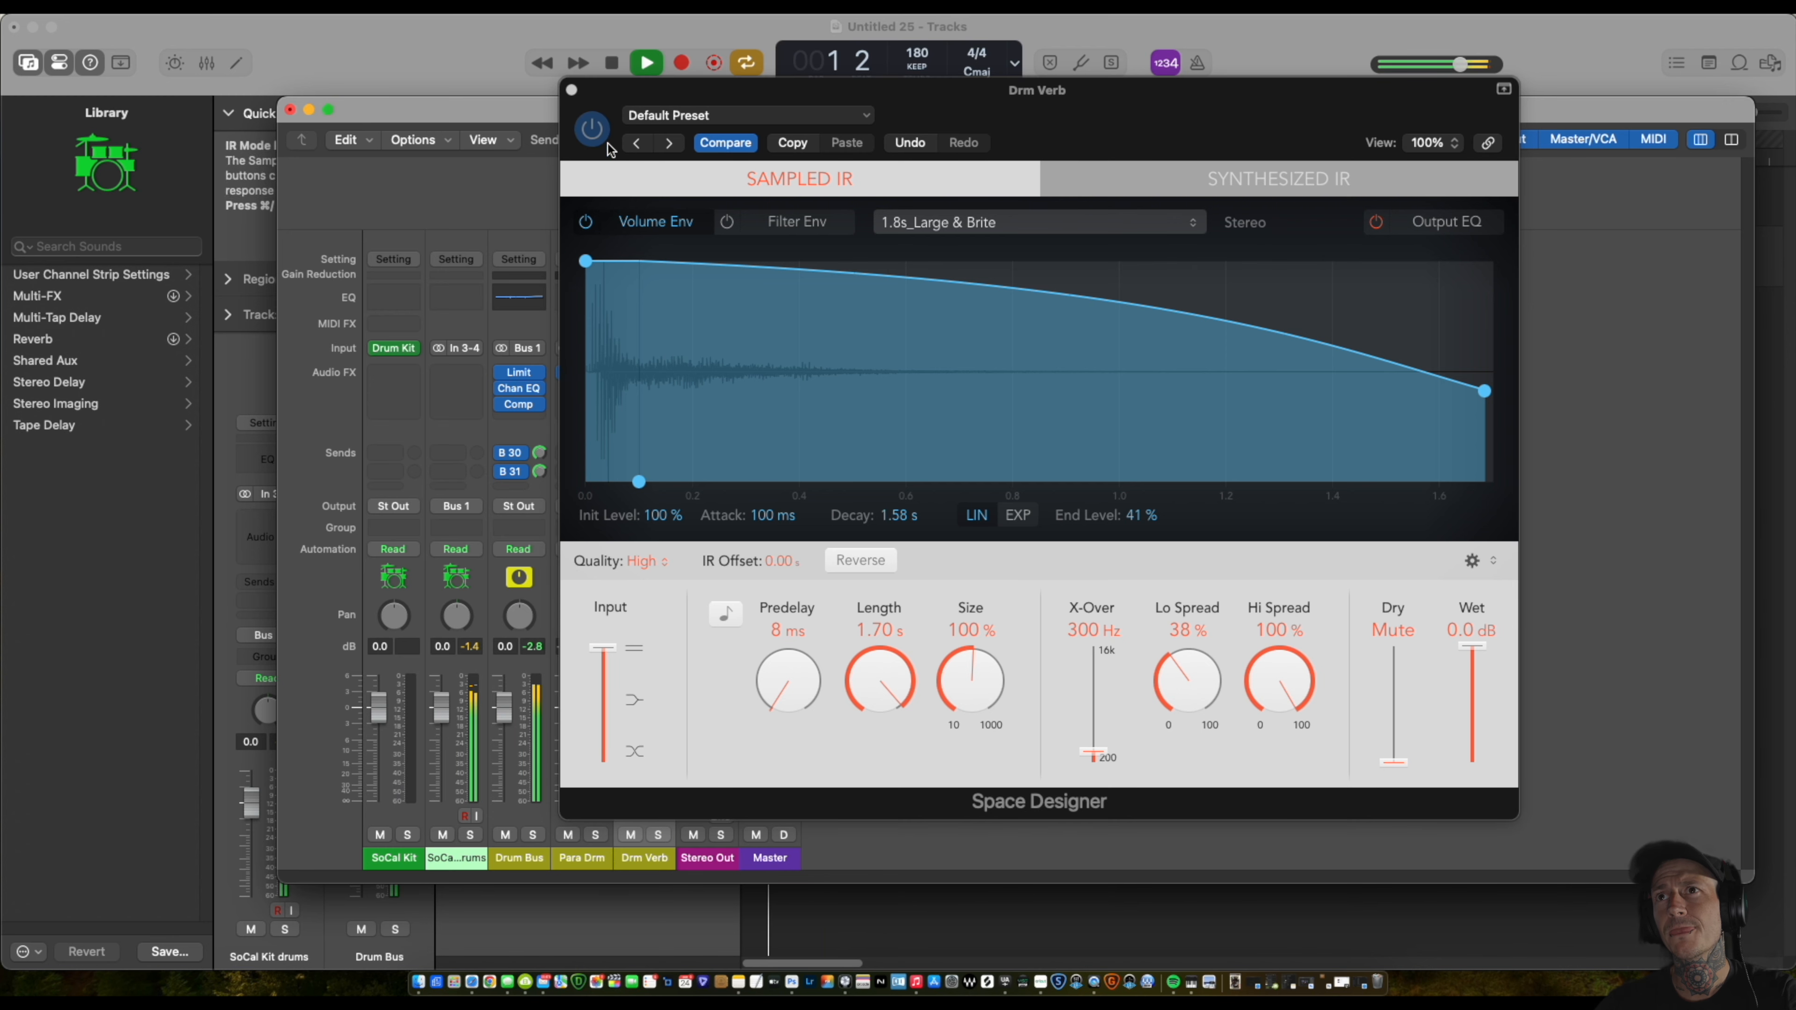
left_click(572, 89)
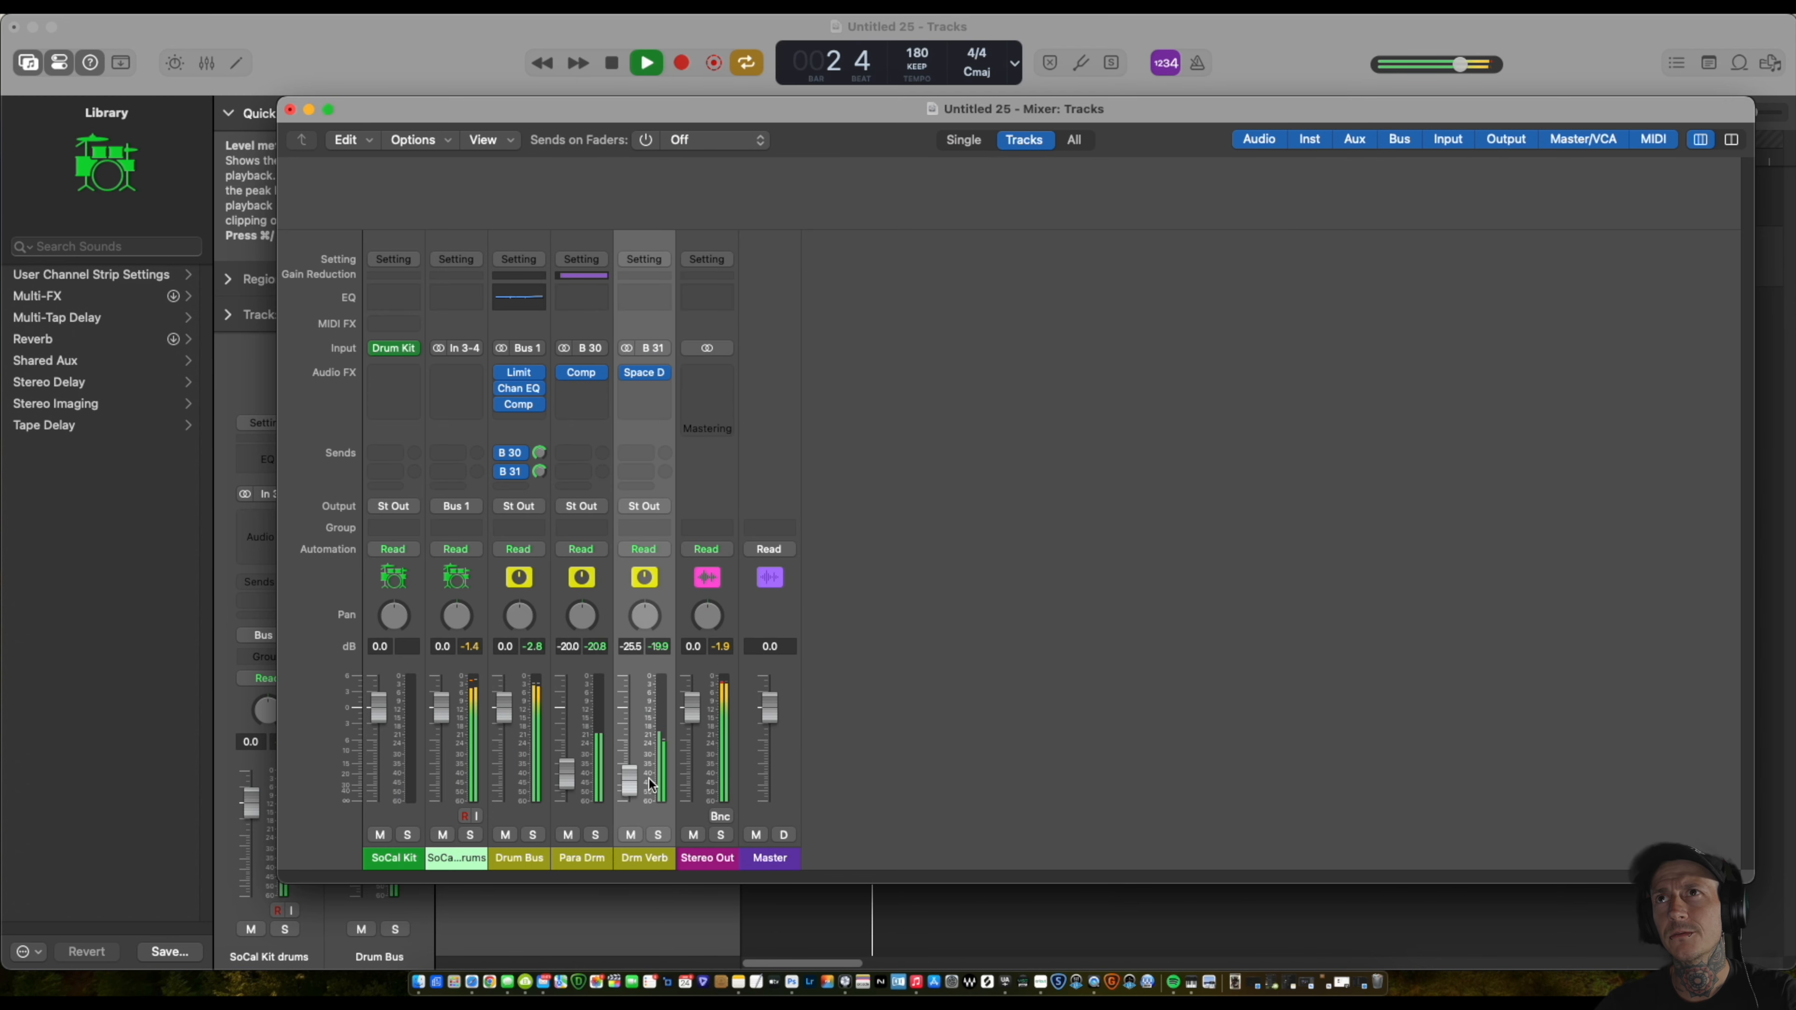
Raise the Drm Verb fader to -16.0 dB in the full mix and stop playback.
left_click_drag(633, 781, 633, 776)
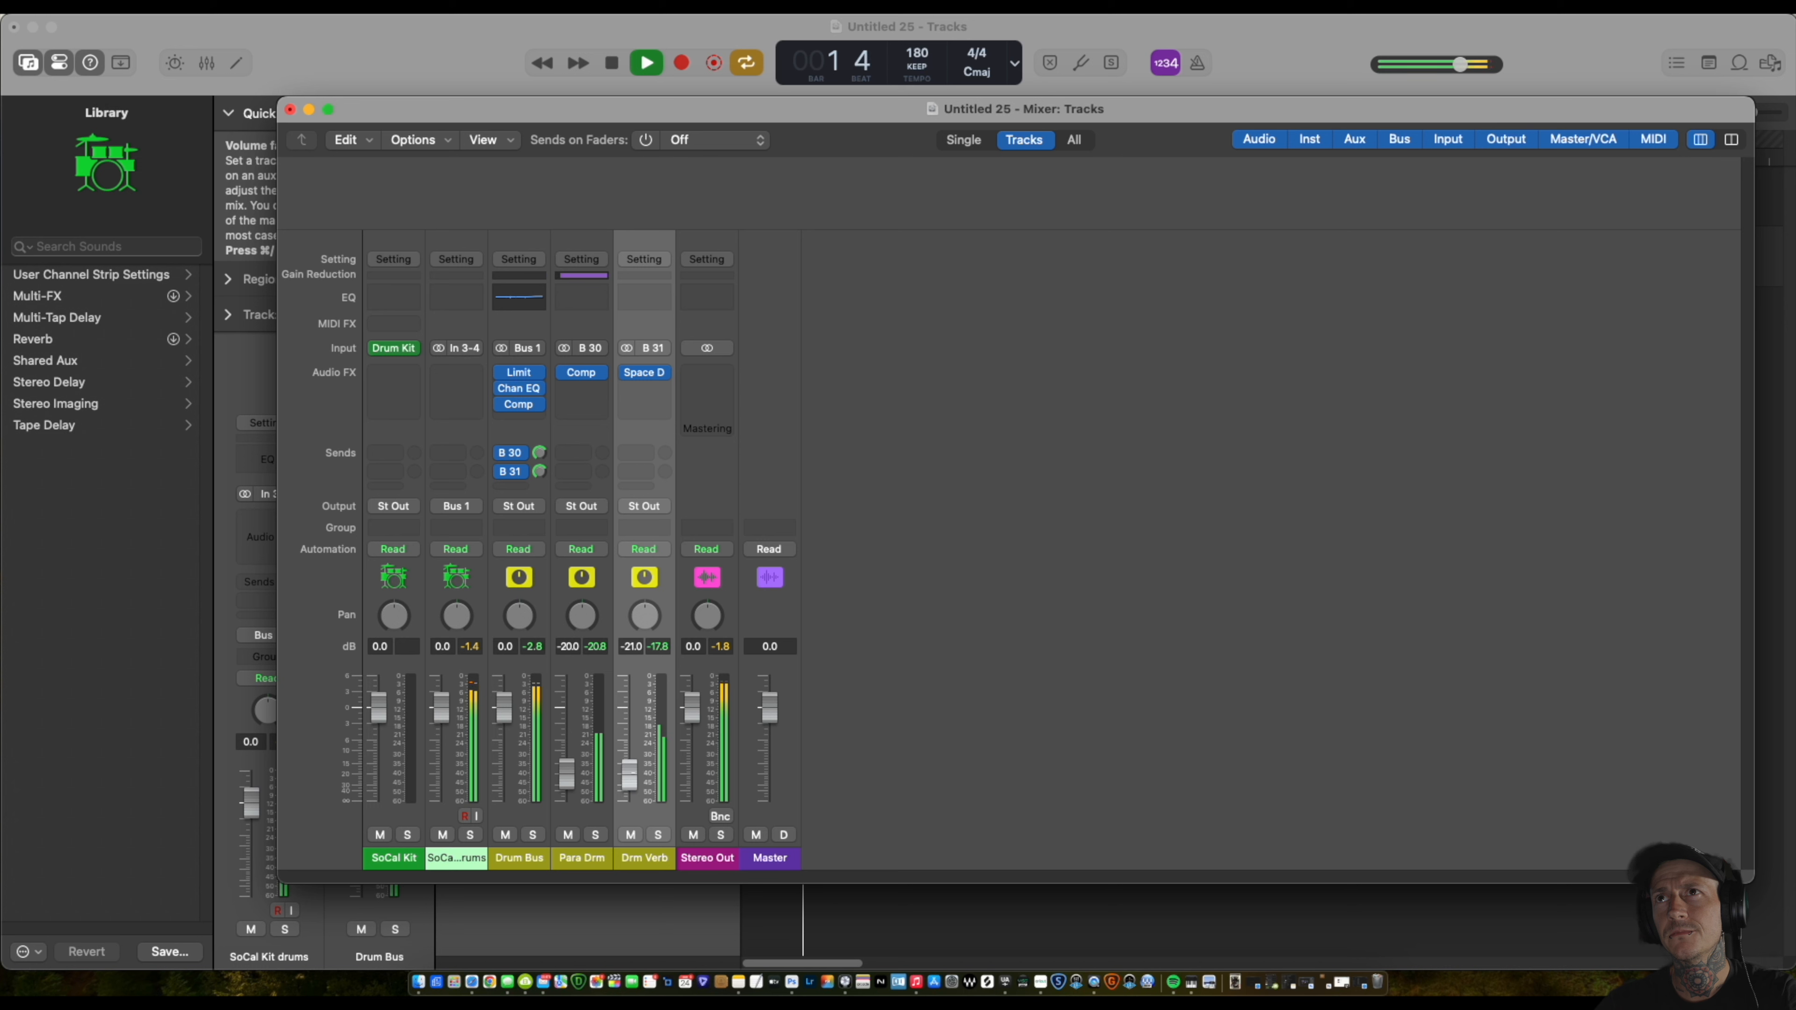
left_click_drag(628, 776, 628, 768)
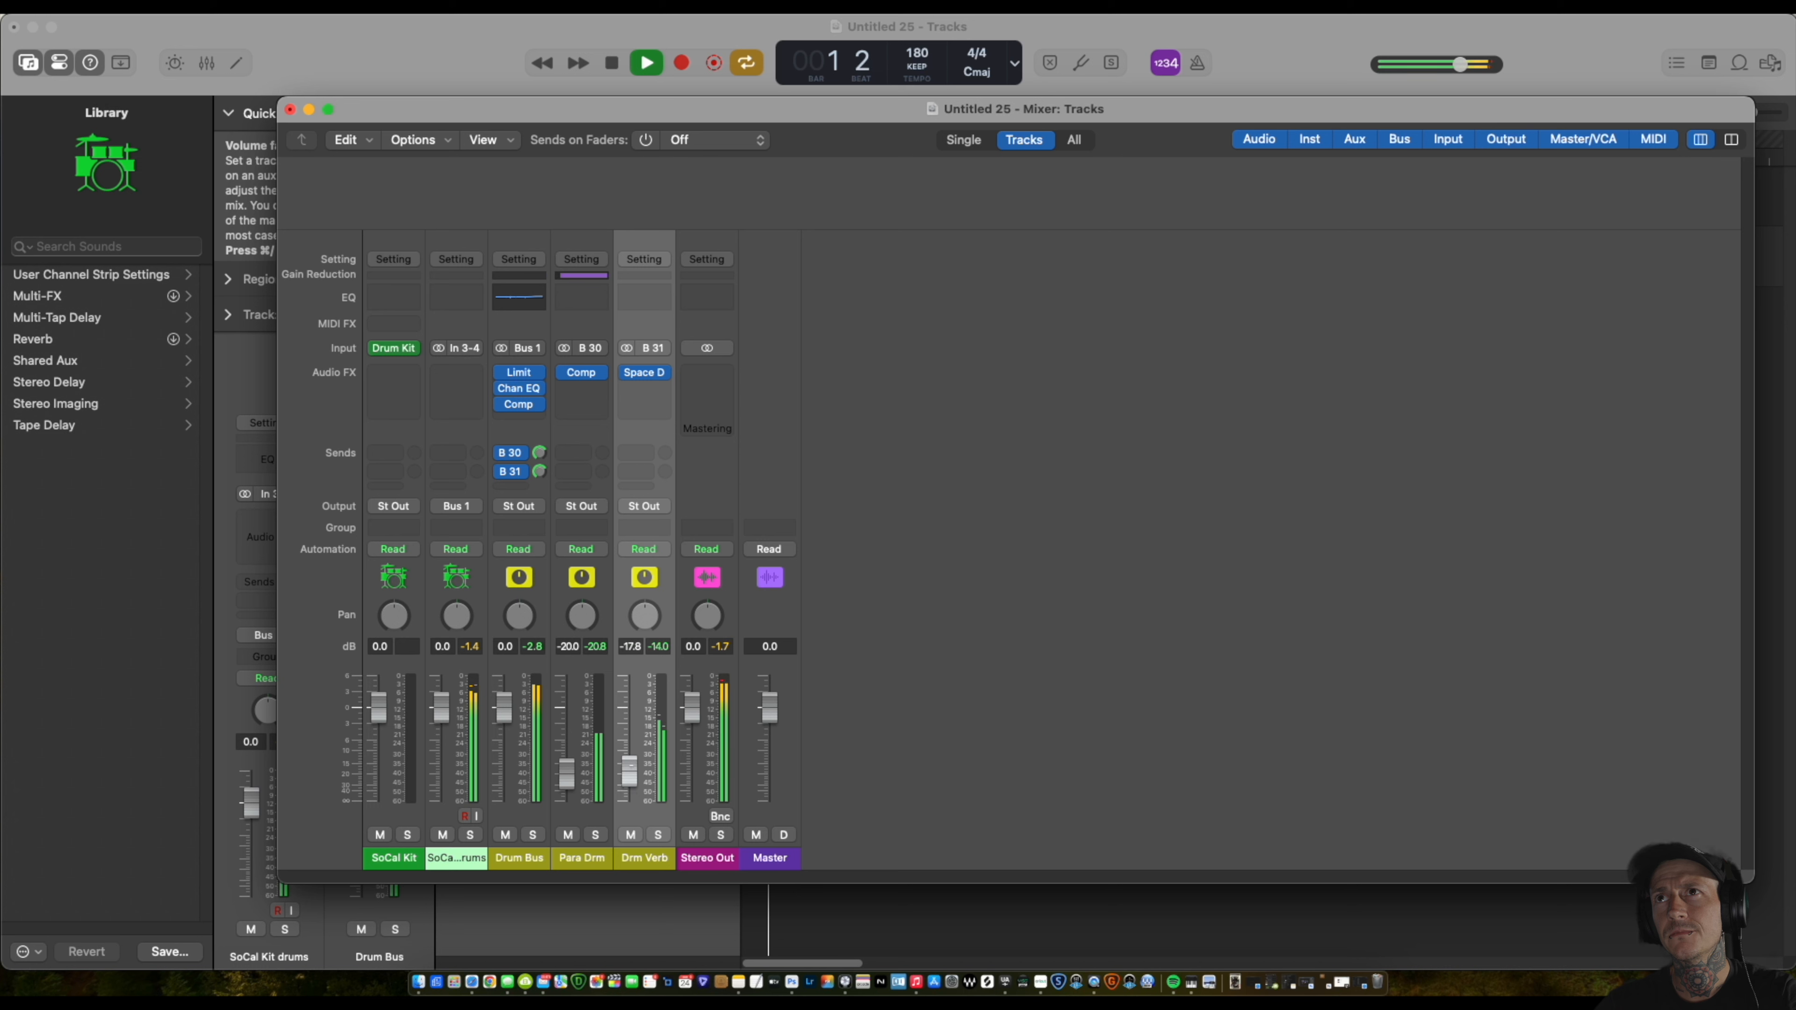
left_click_drag(631, 771, 631, 766)
key("space")
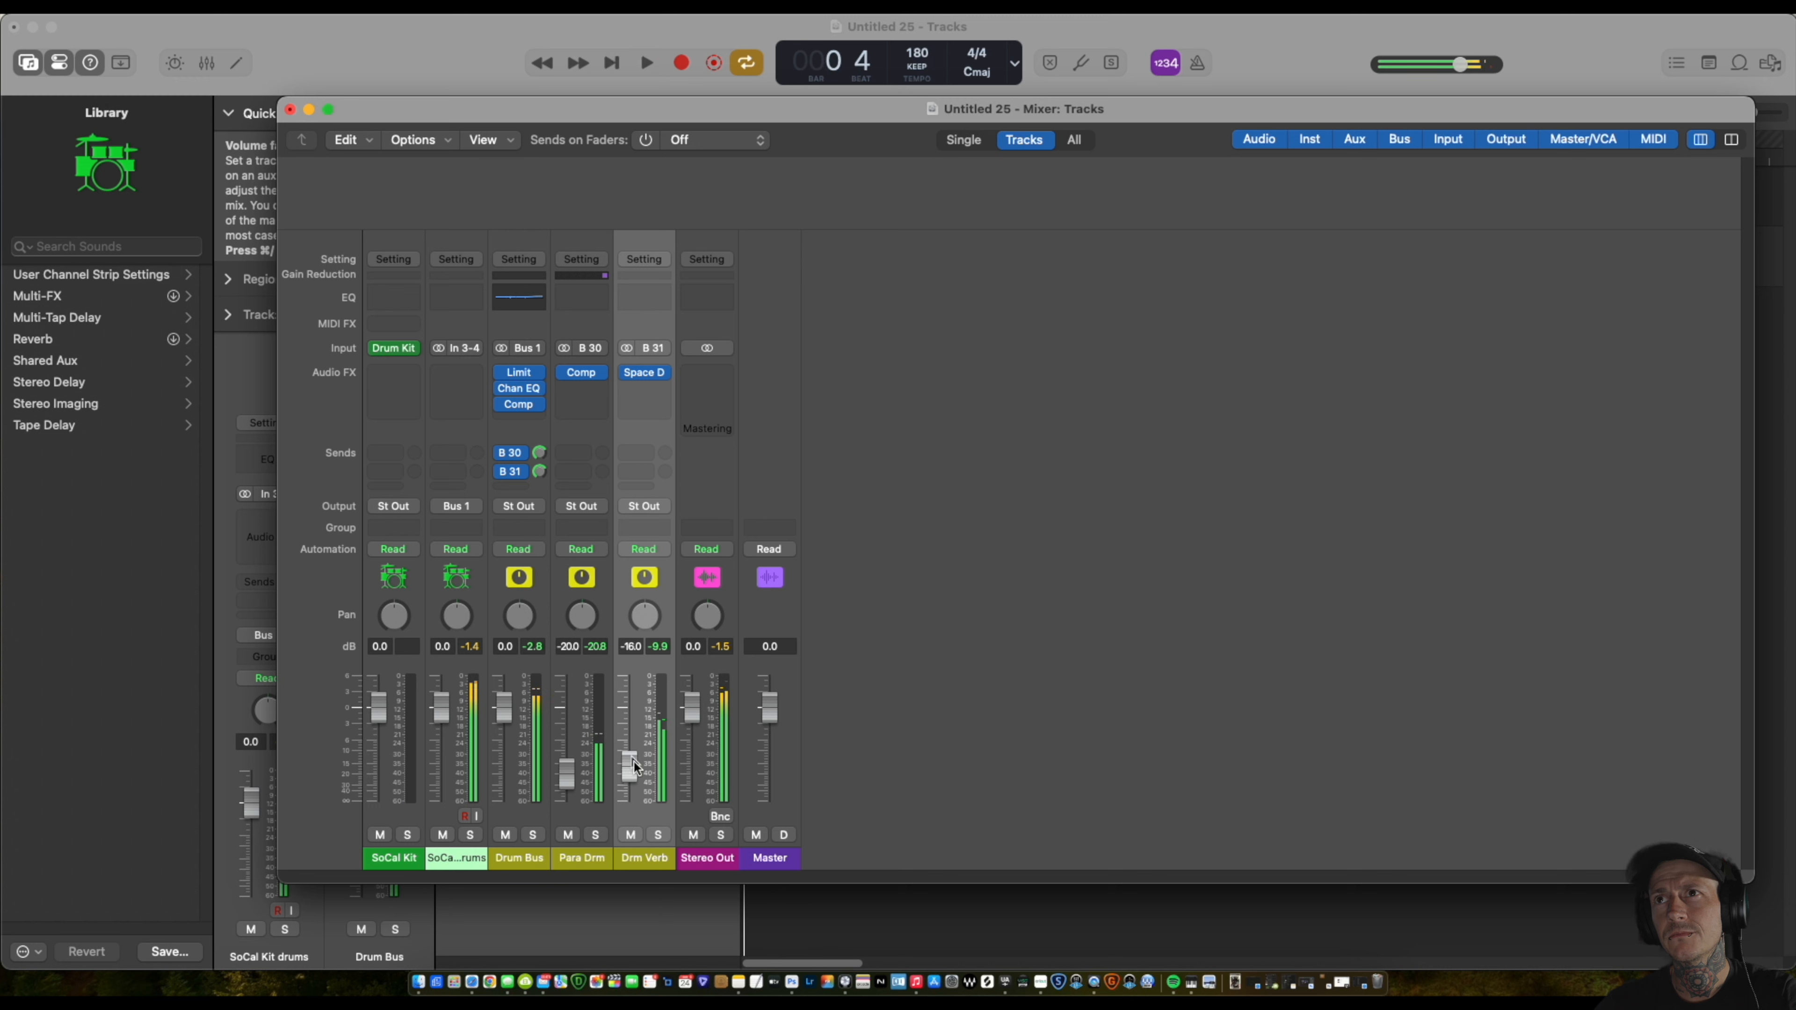
Compare Drm Verb soloed, muted and in the full mix during playback, lower its fader to -17.0 dB, and stop playback.
key("space")
left_click(662, 837)
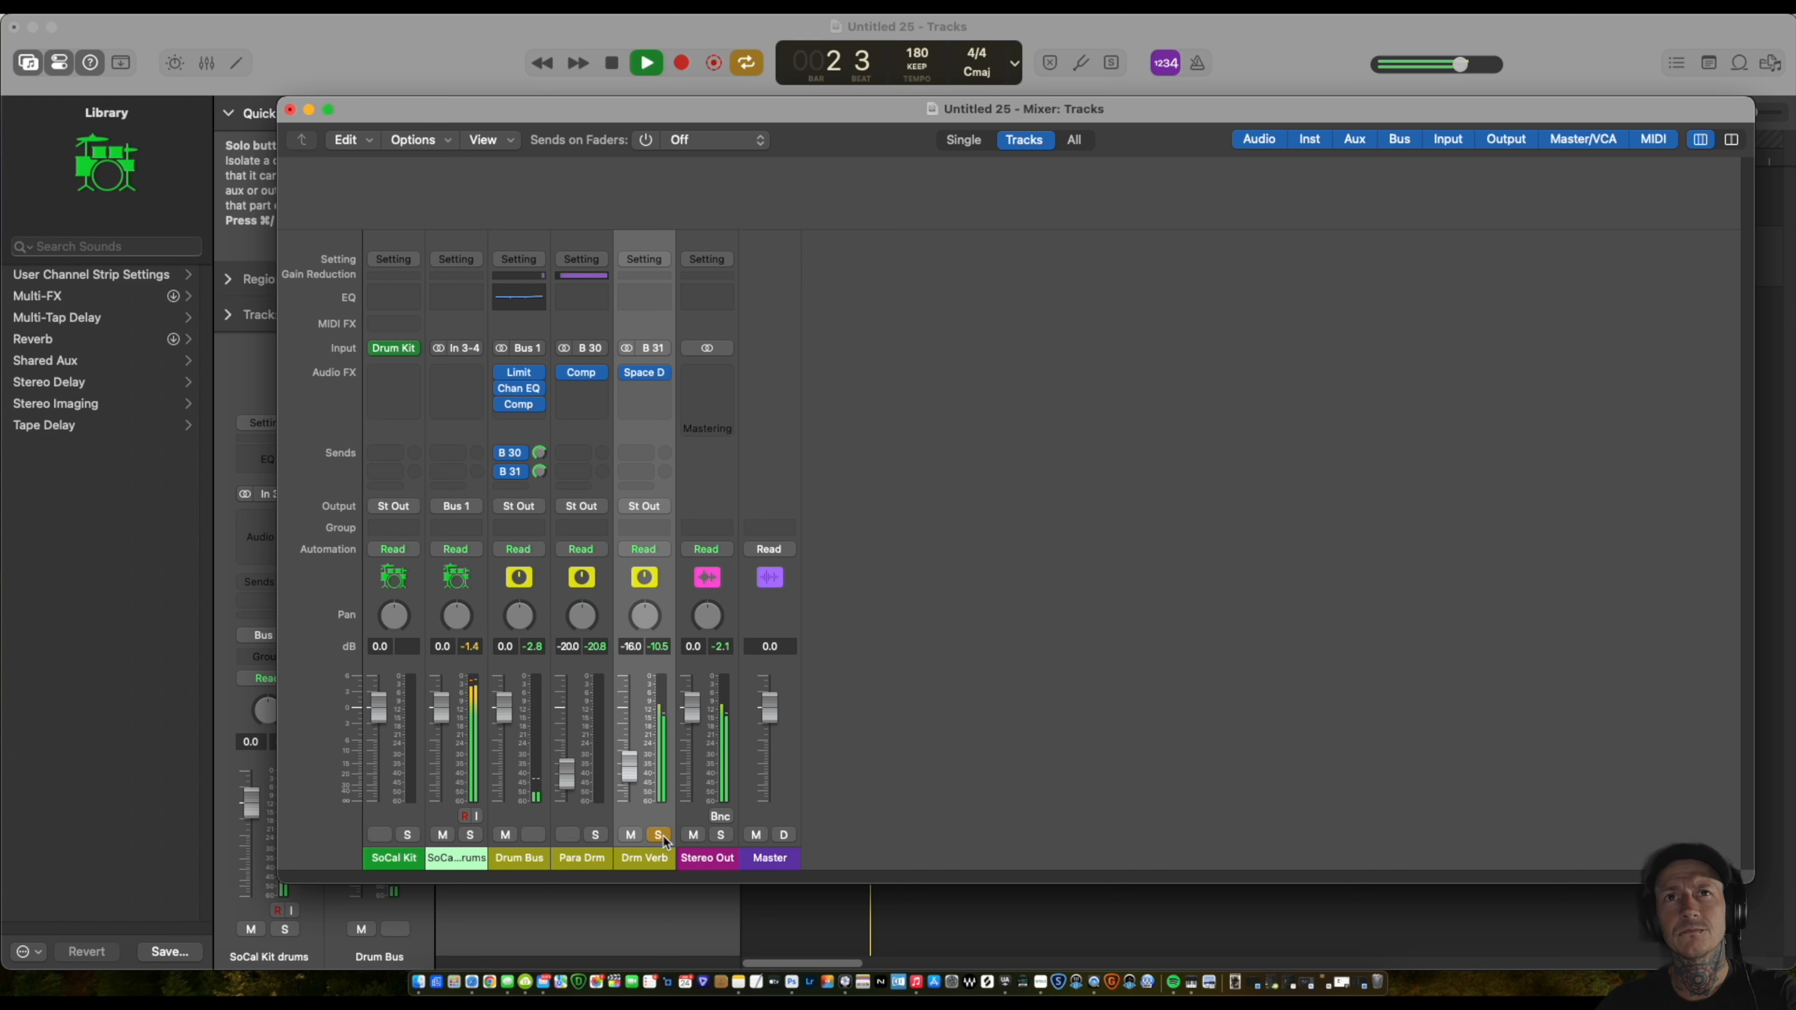
left_click(662, 837)
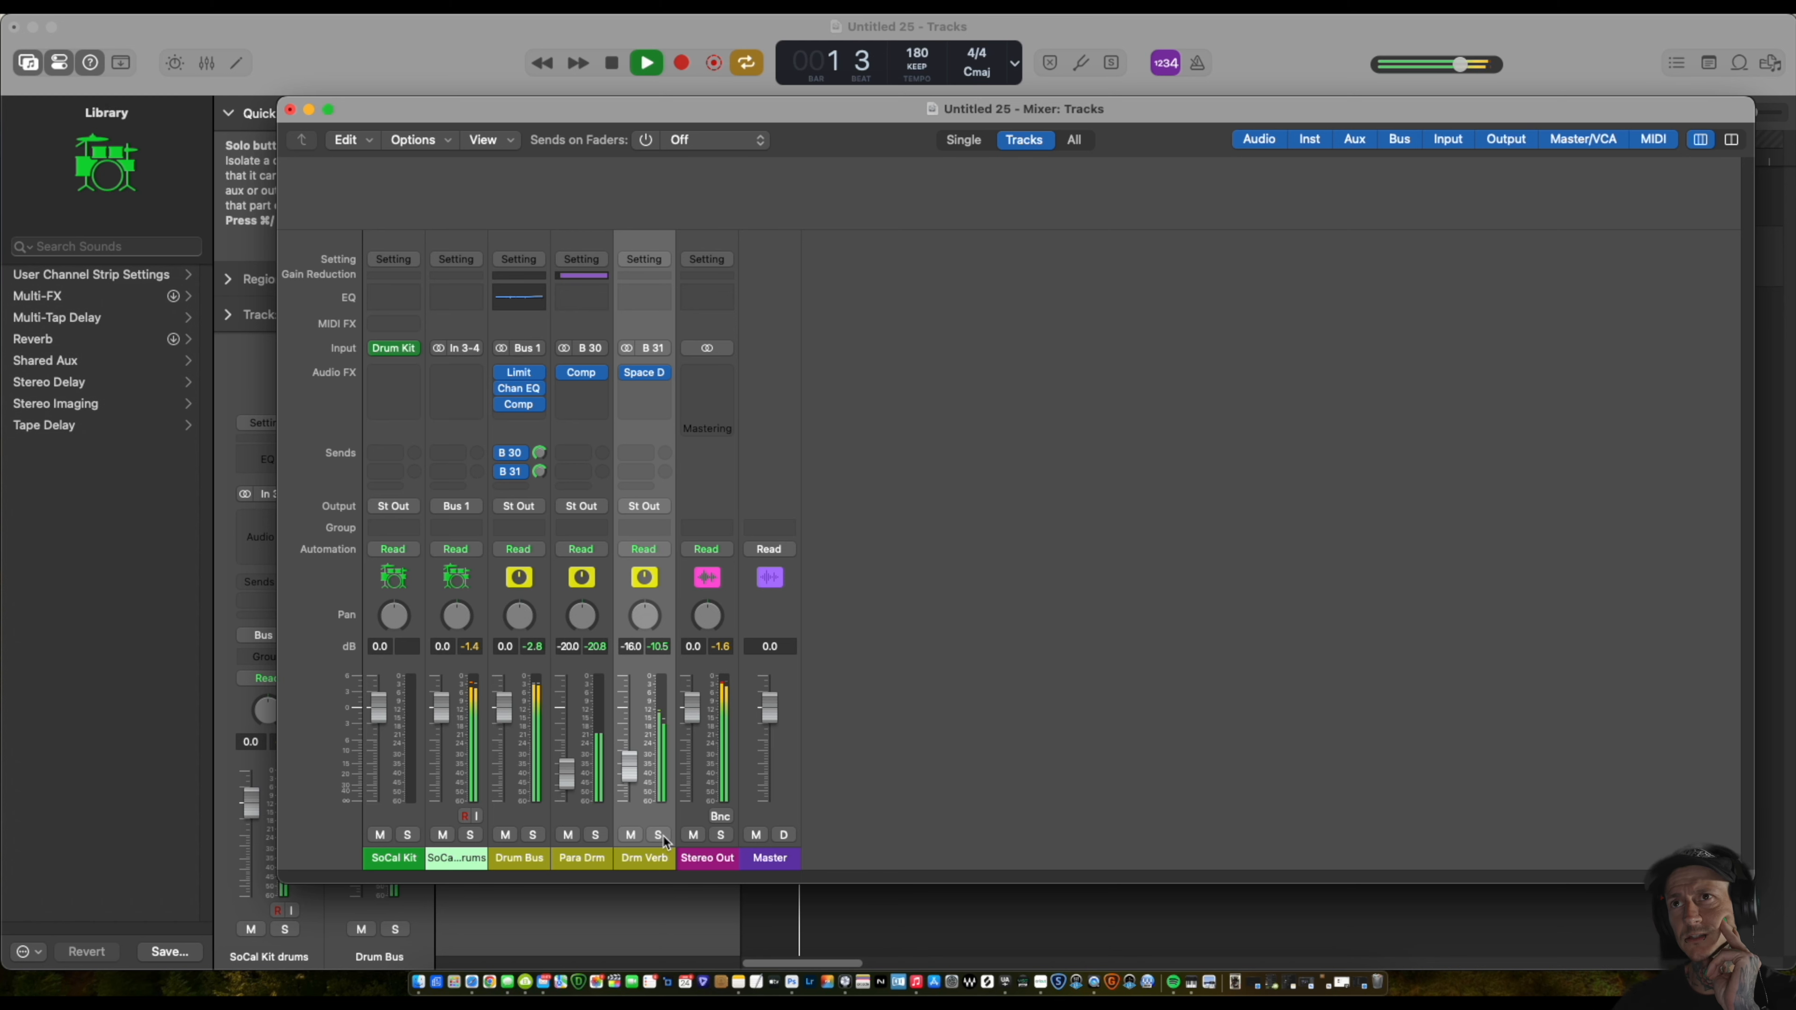
left_click(627, 833)
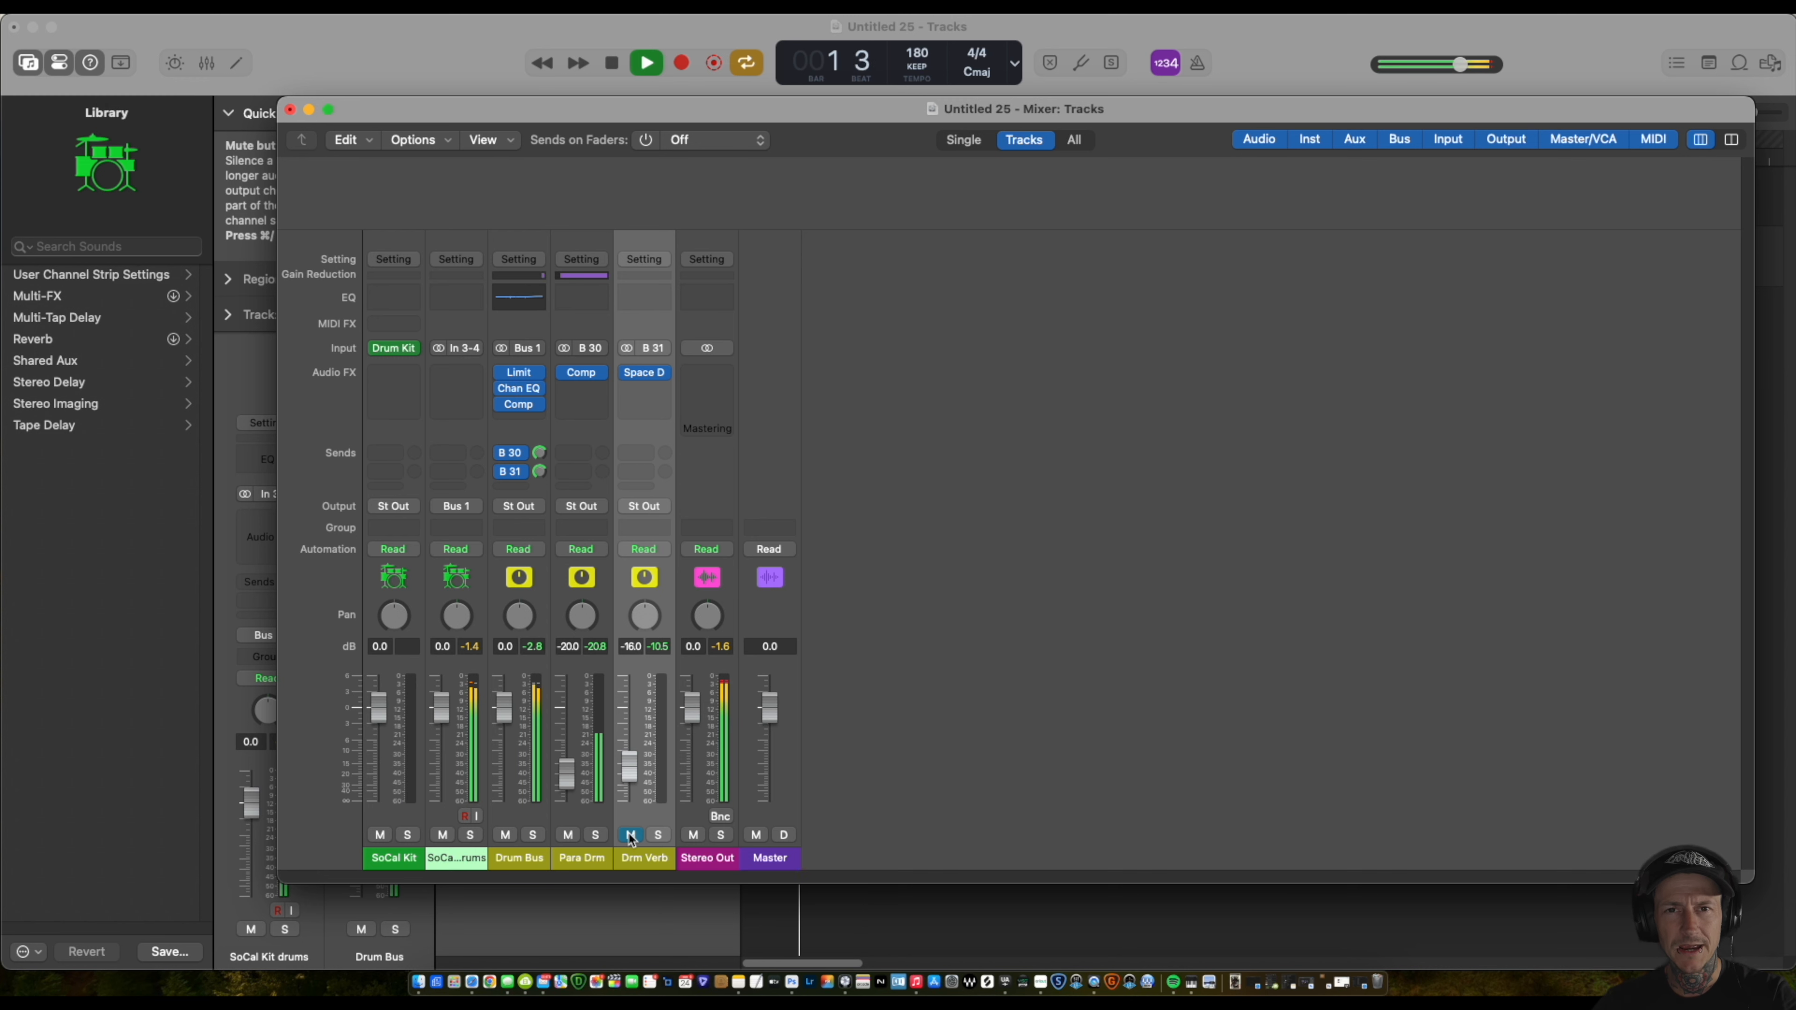
left_click(631, 835)
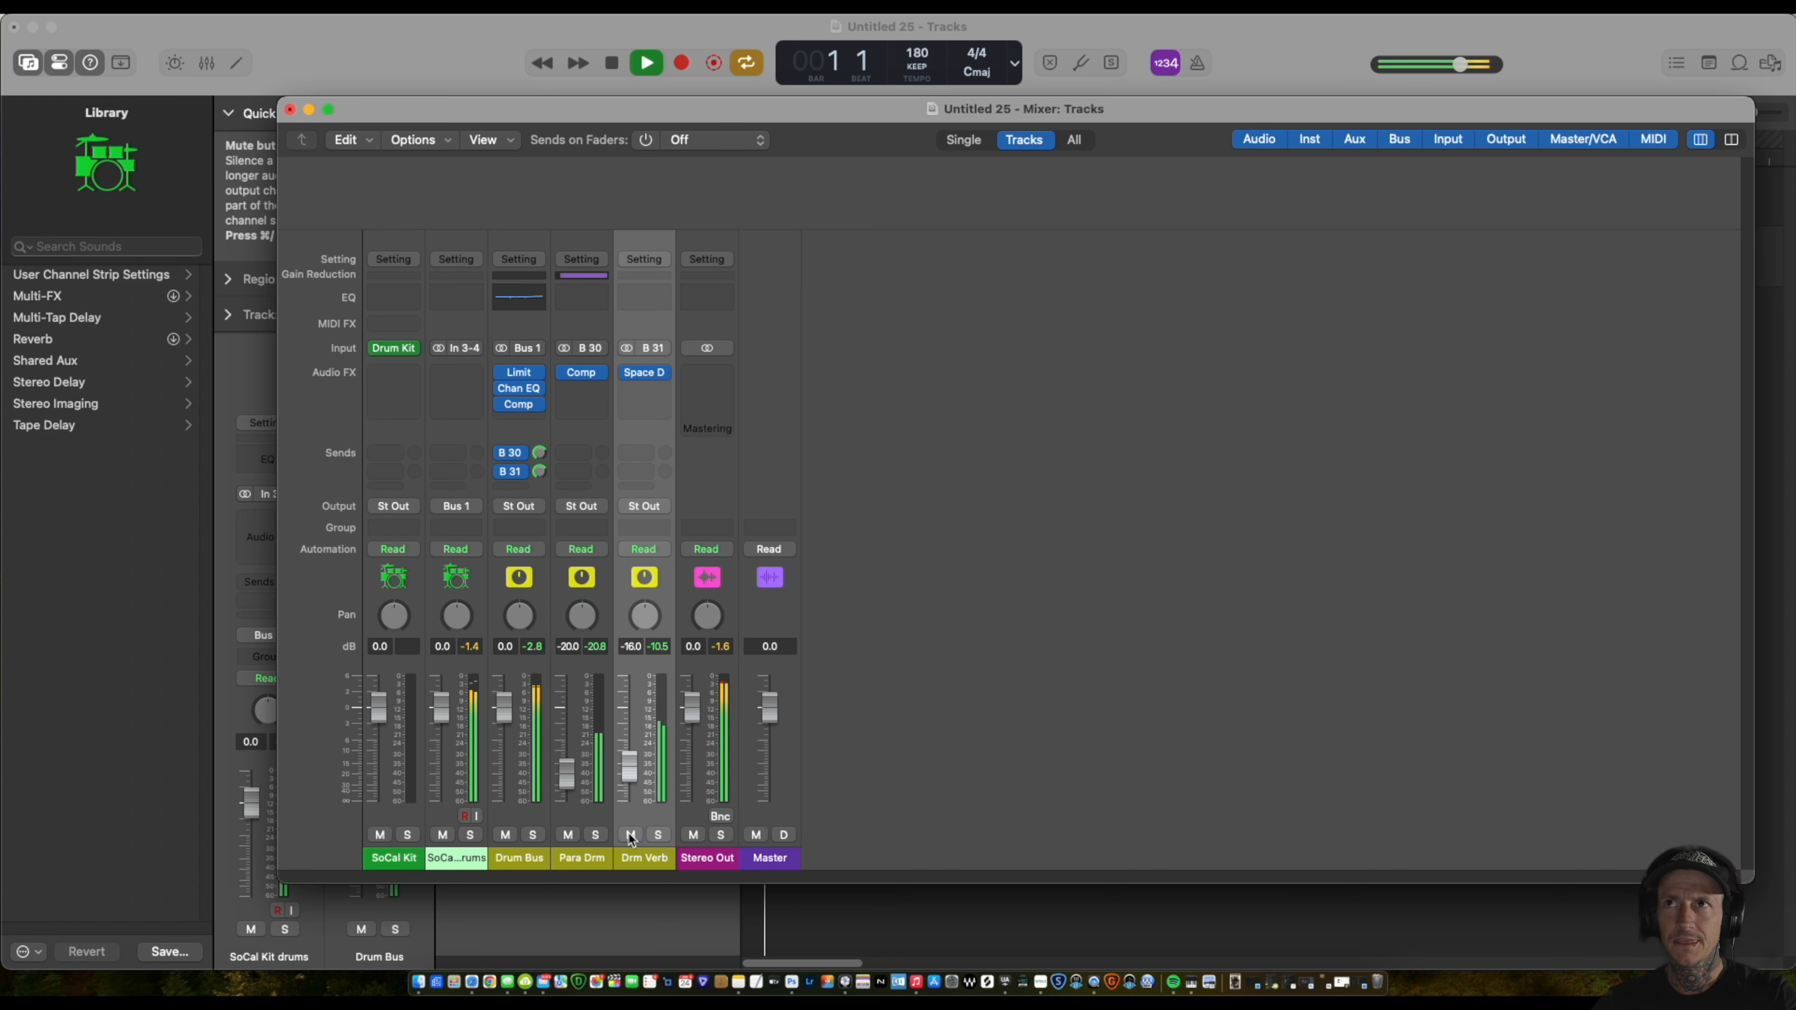
left_click_drag(628, 775, 629, 778)
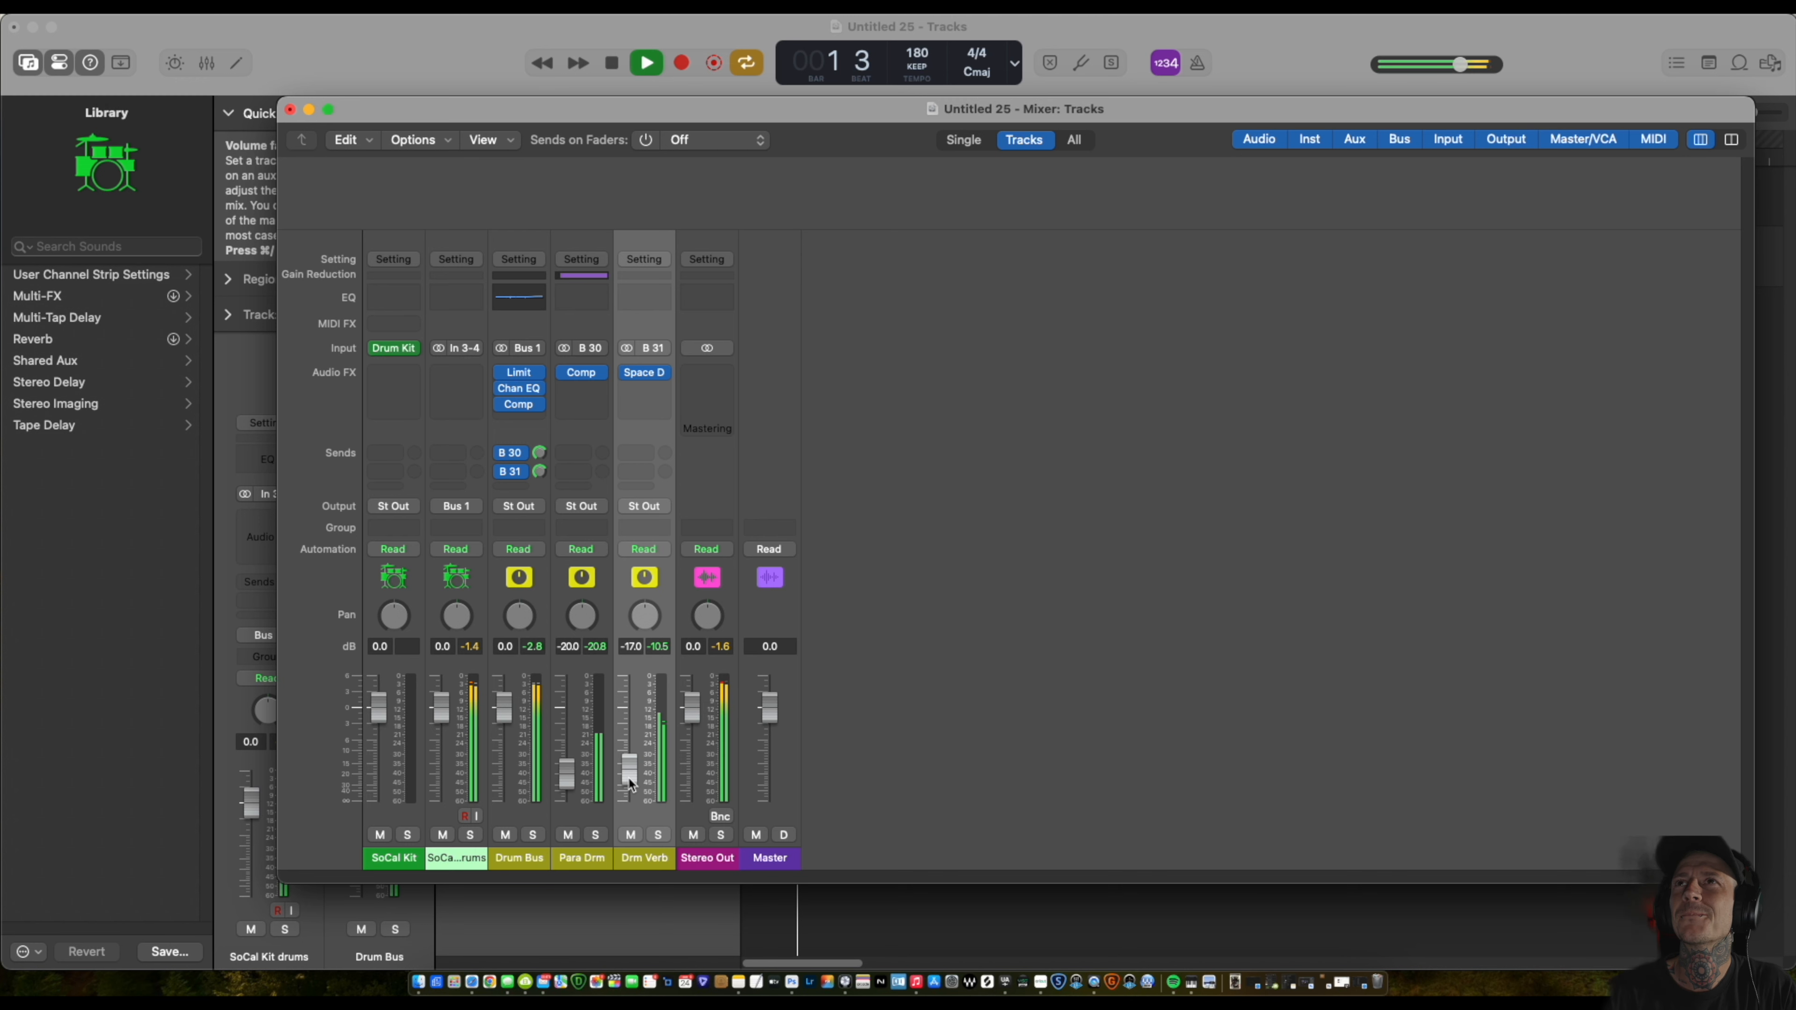
key("space")
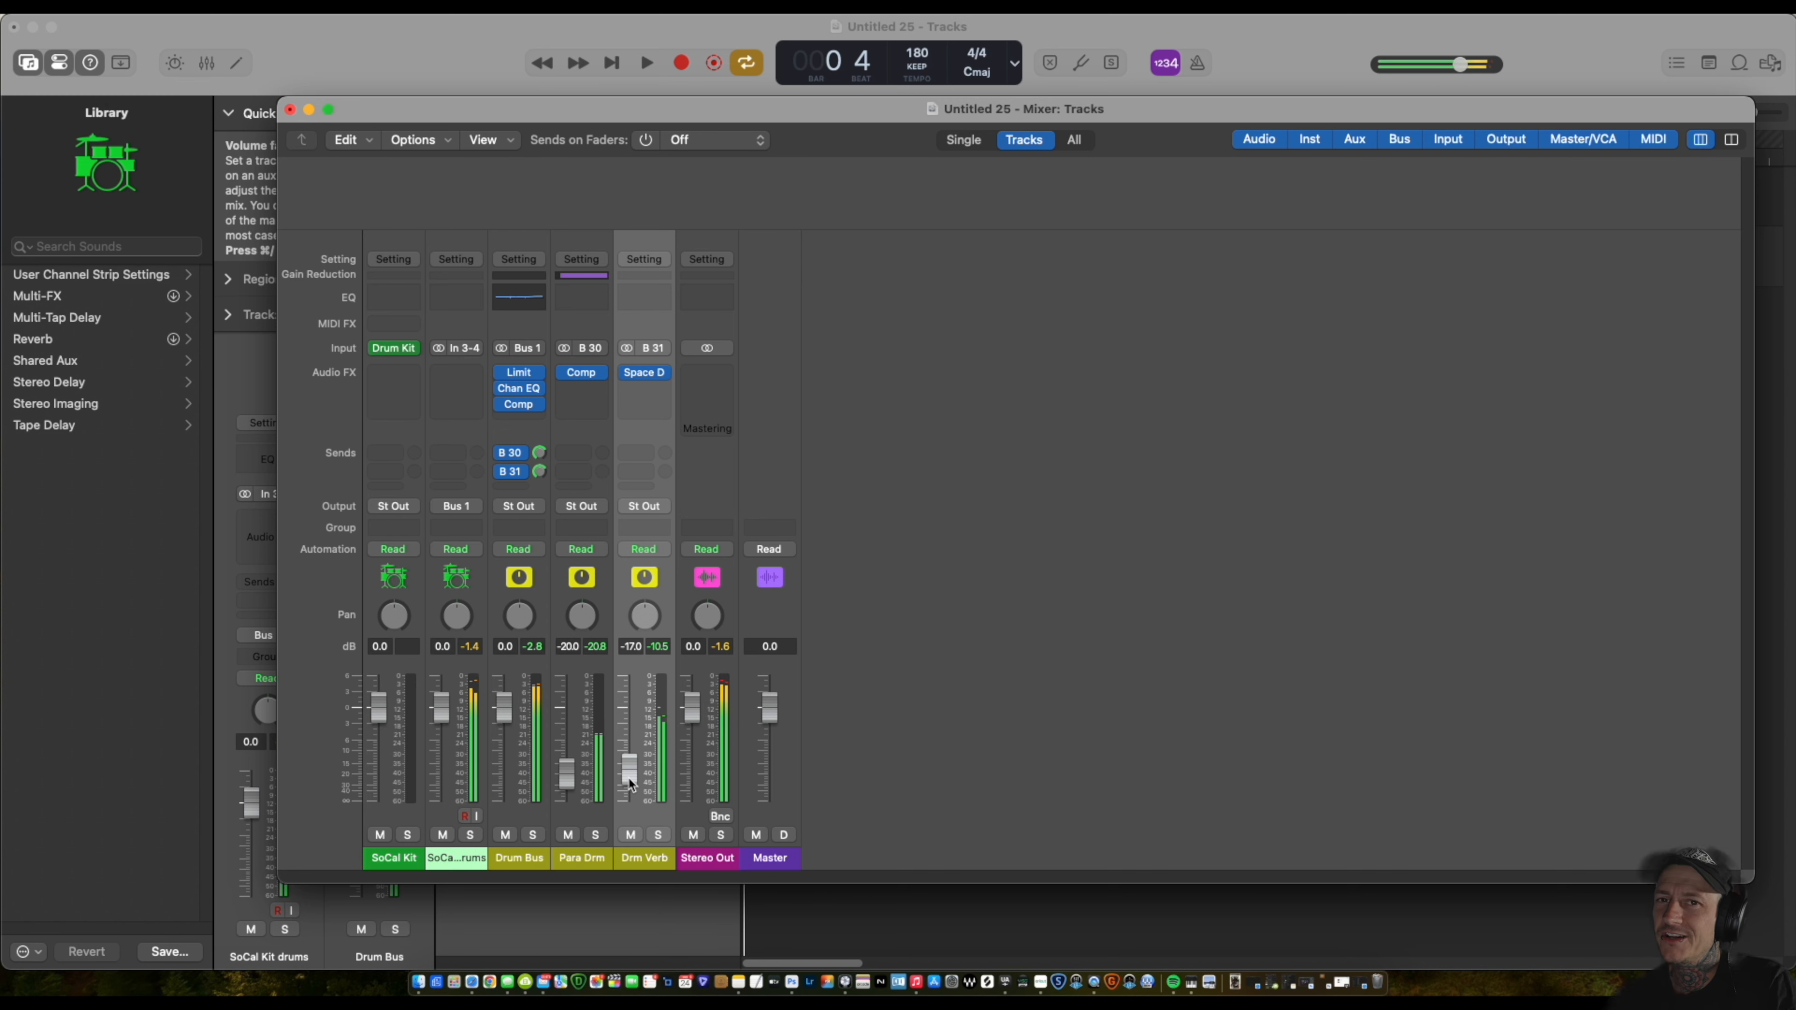
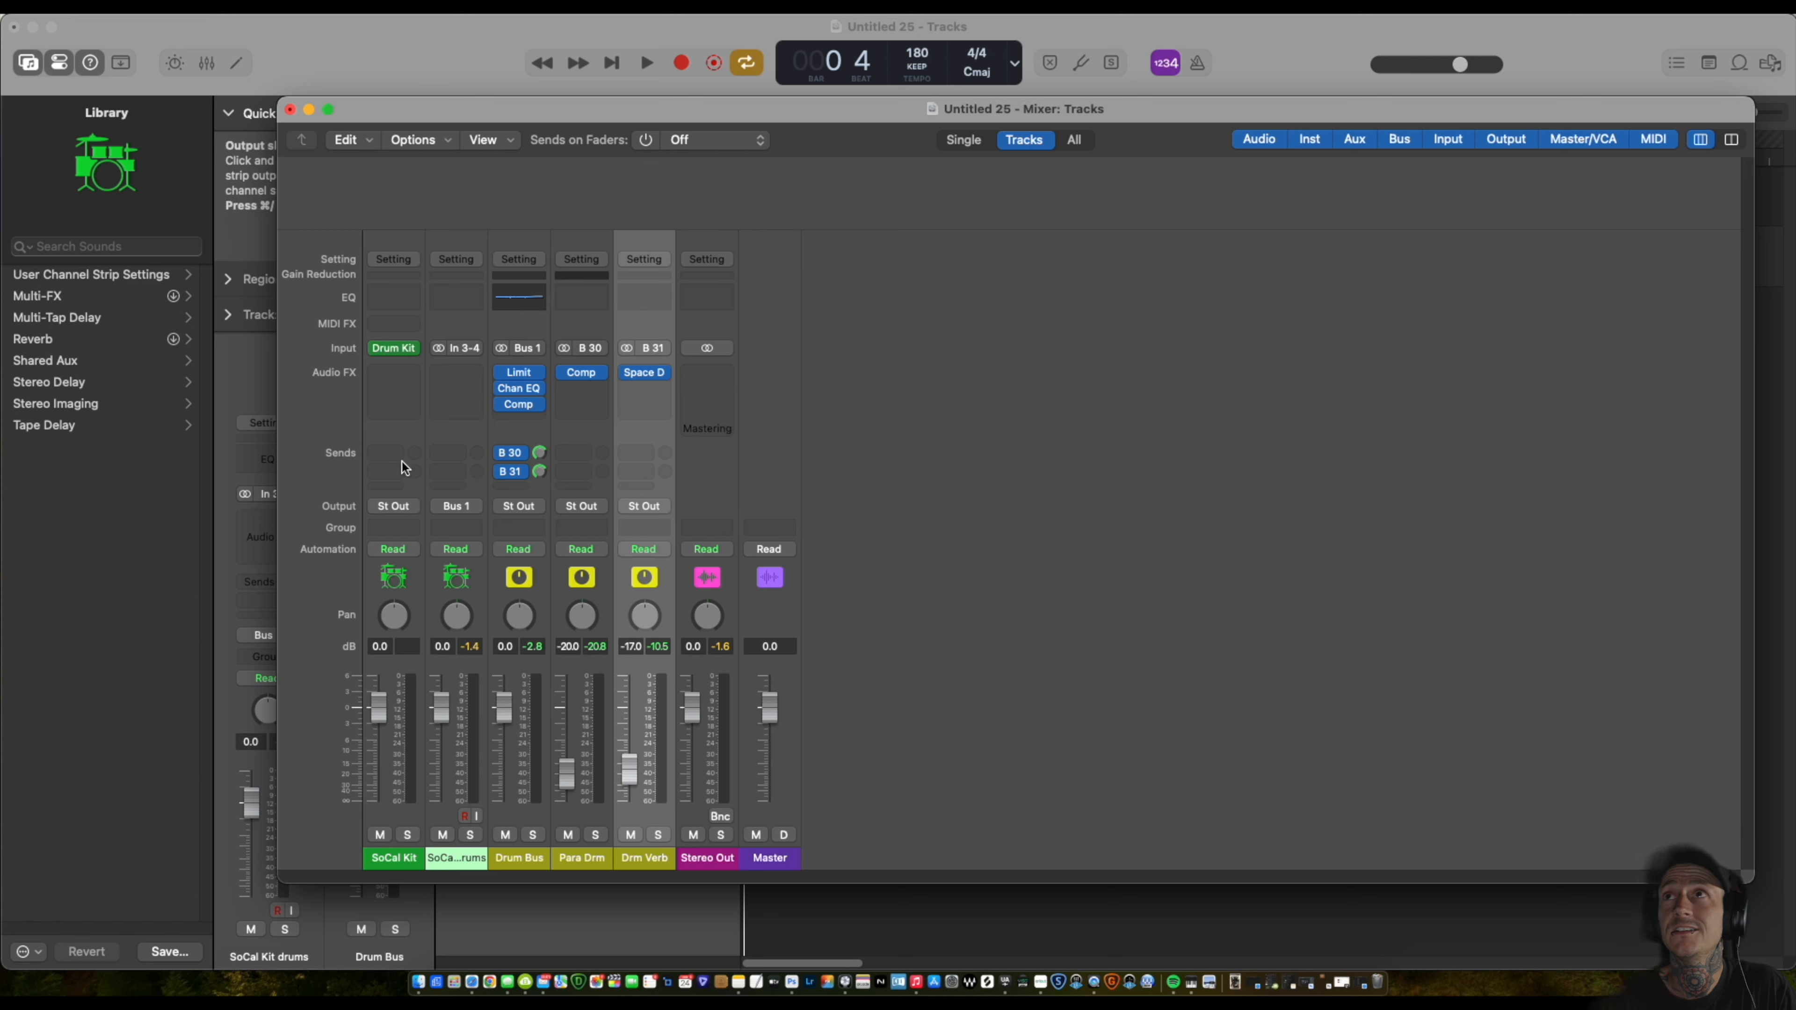
Close the mixer, create a duplicate of the SoCal Kit drums track named "before", and rename the original track "after".
left_click(290, 109)
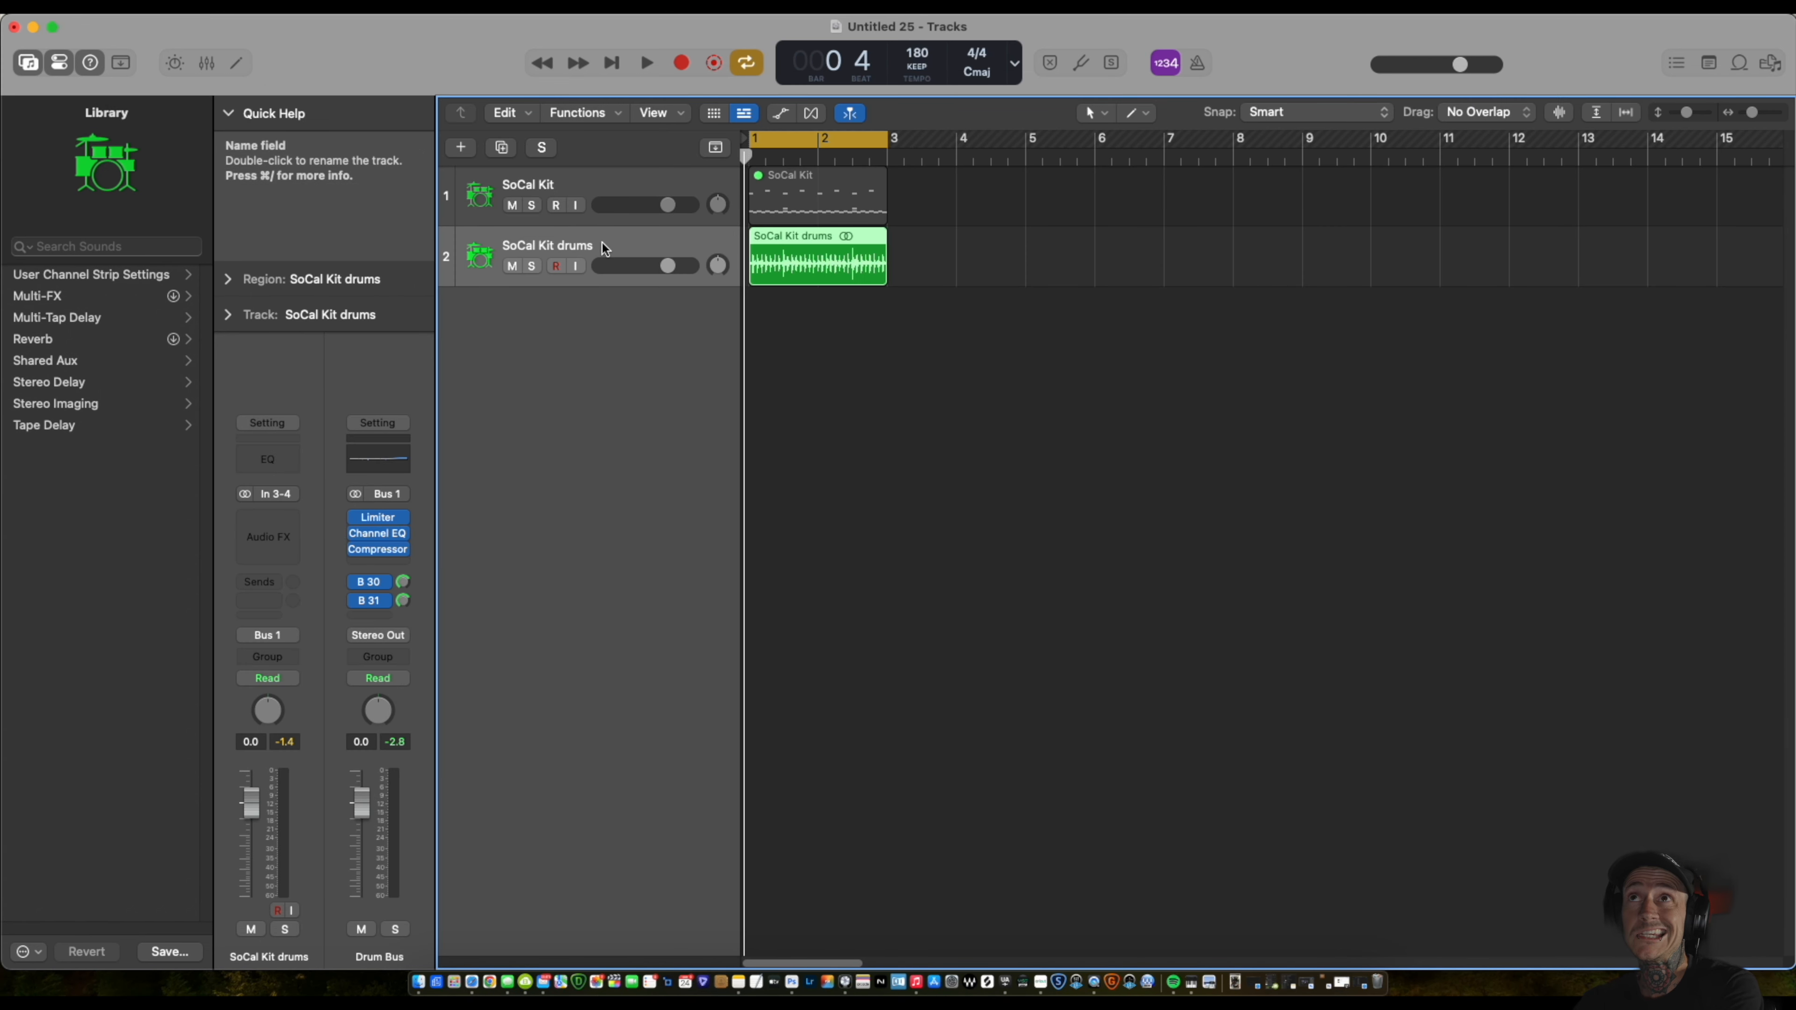
key("super+d")
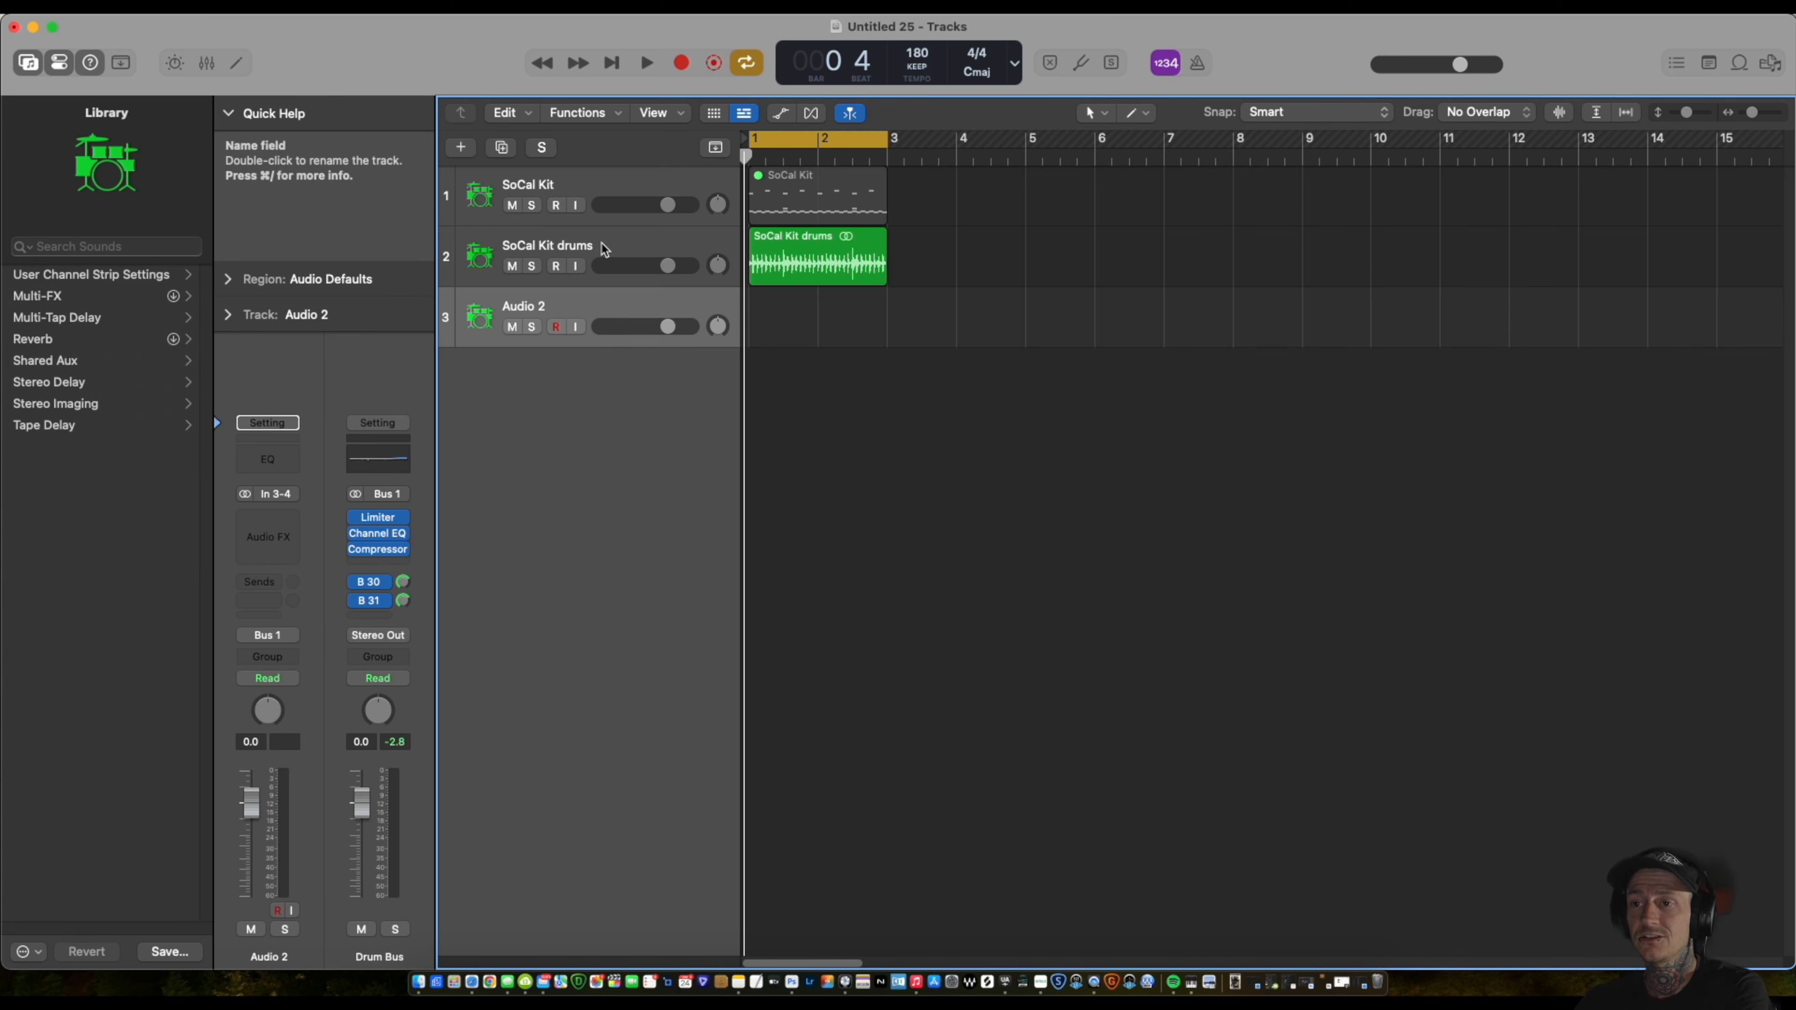
double_click(532, 307)
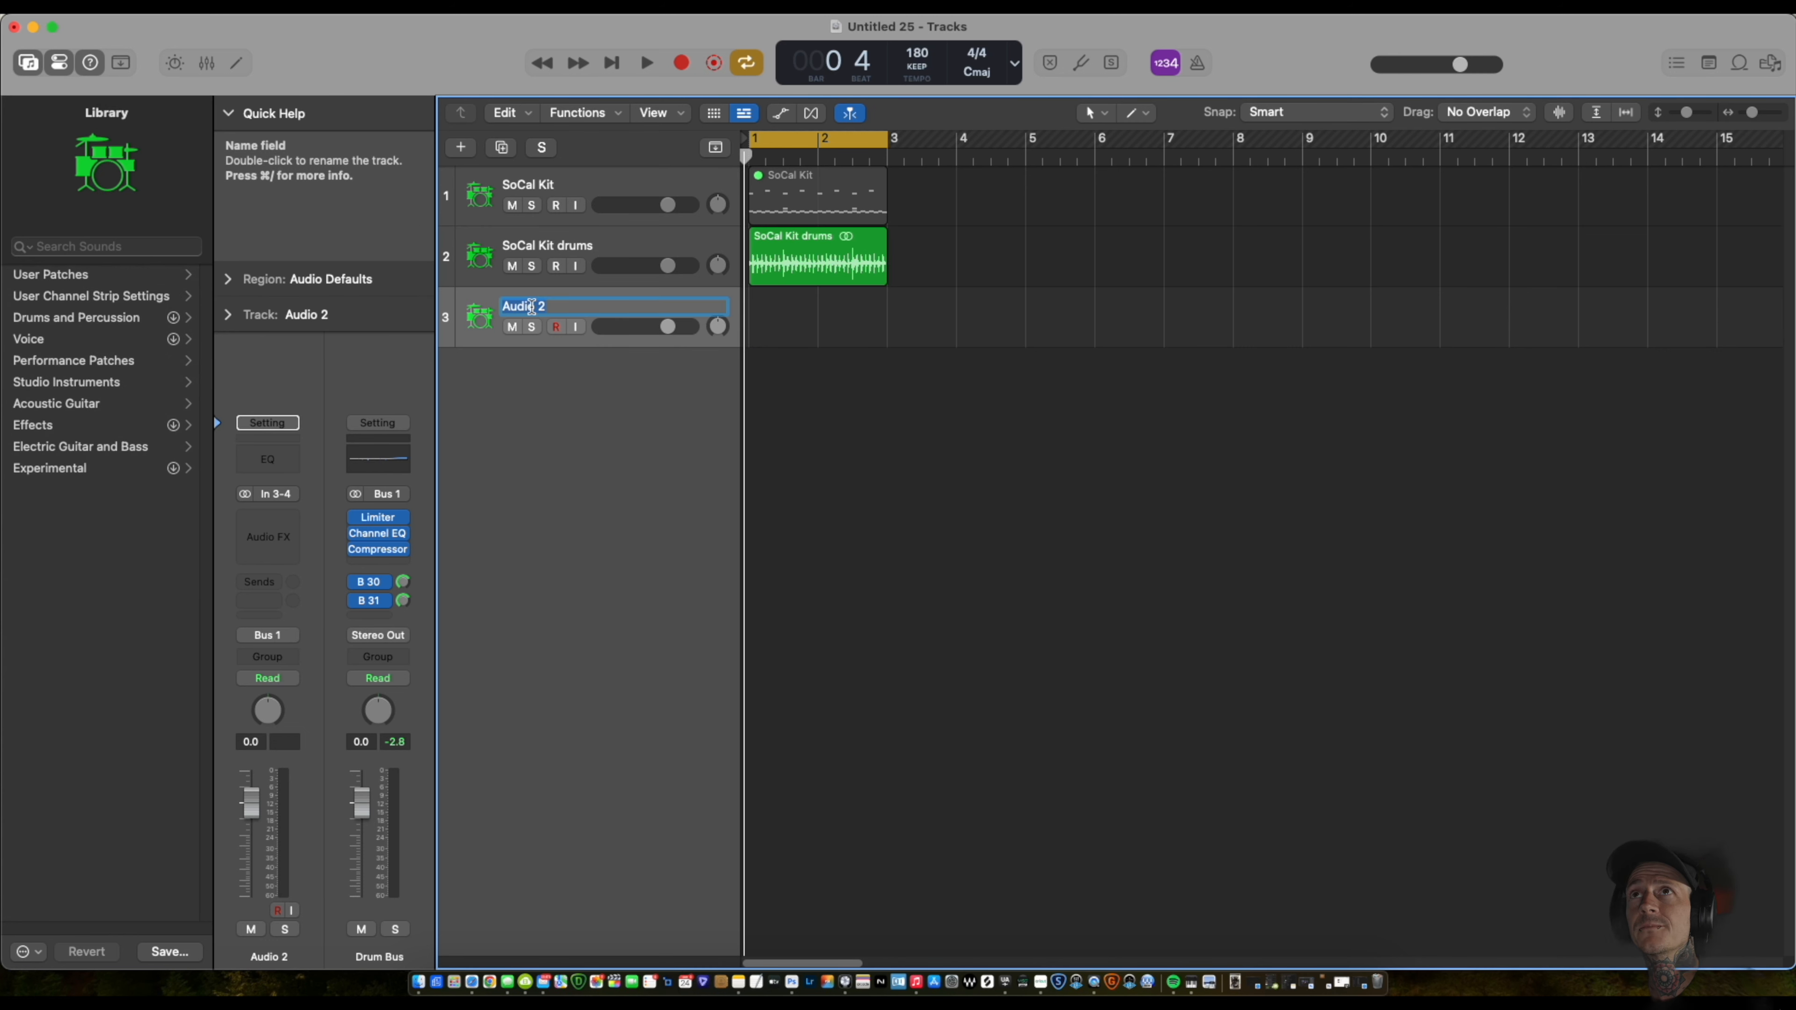
type("before")
key("Return")
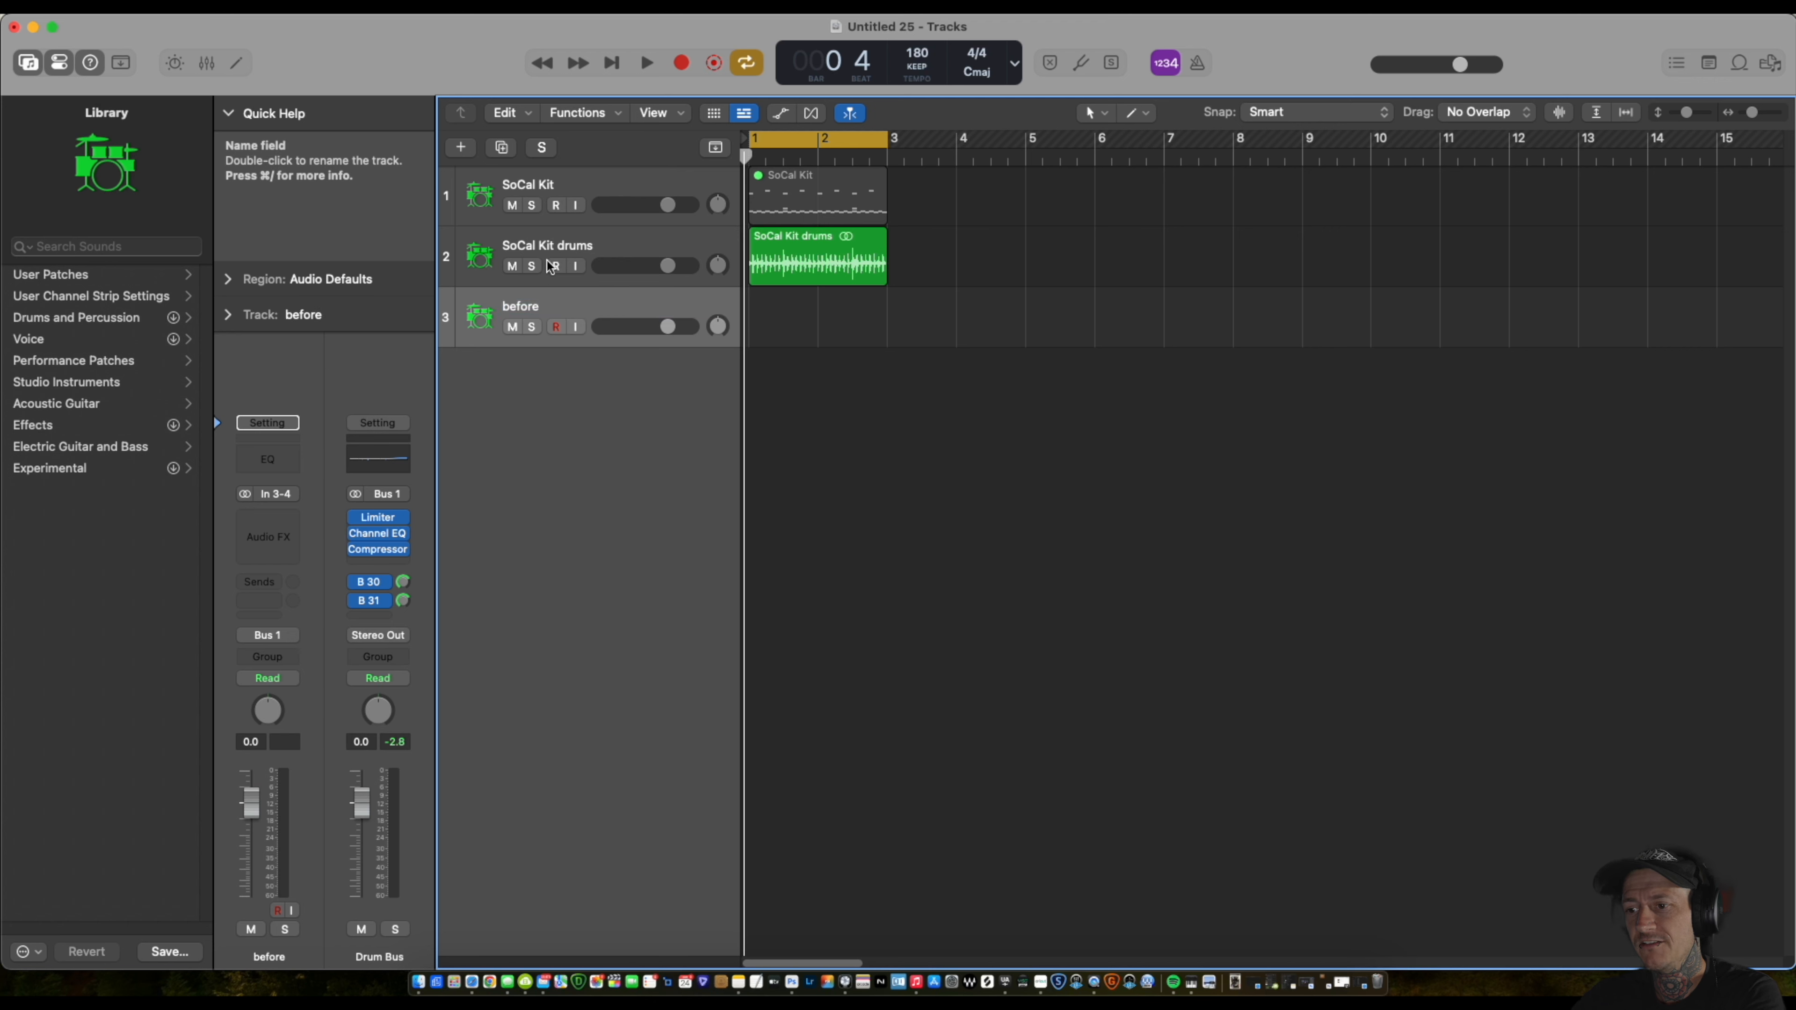
double_click(550, 246)
type("after")
key("Return")
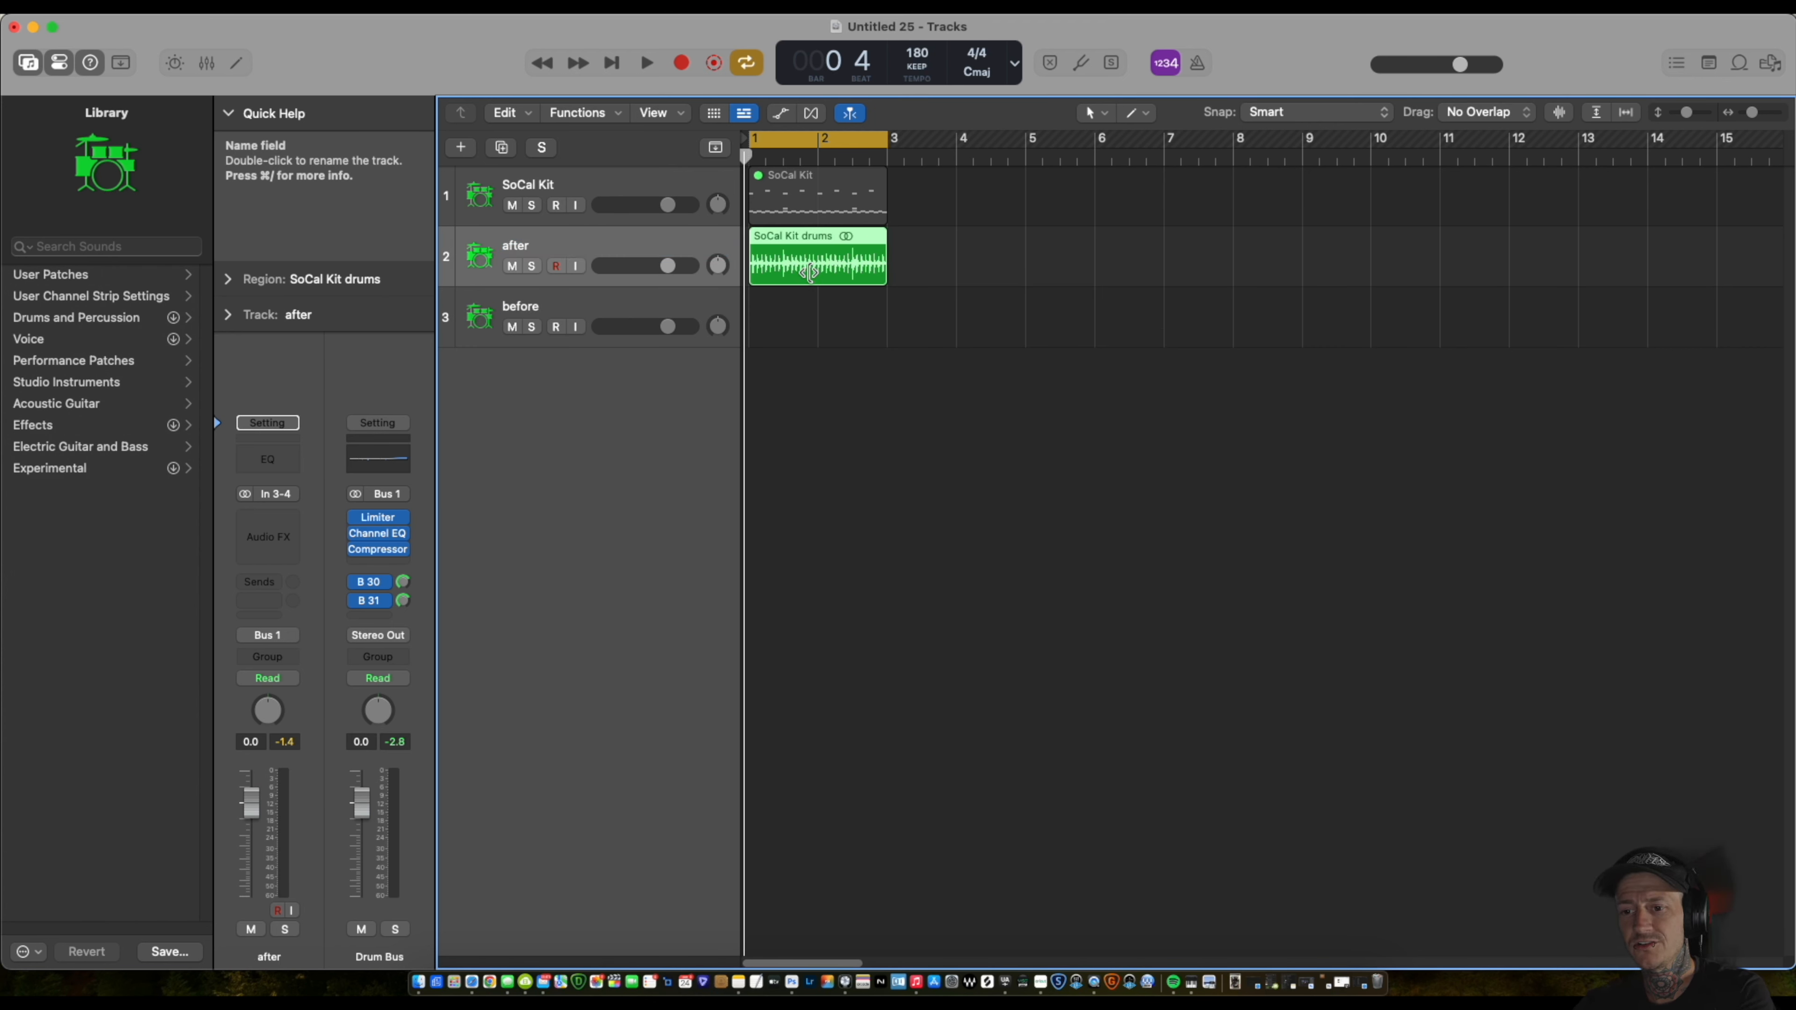
Copy the SoCal Kit drums audio region to bar 1 of the before track and mute the after track.
left_click(837, 359)
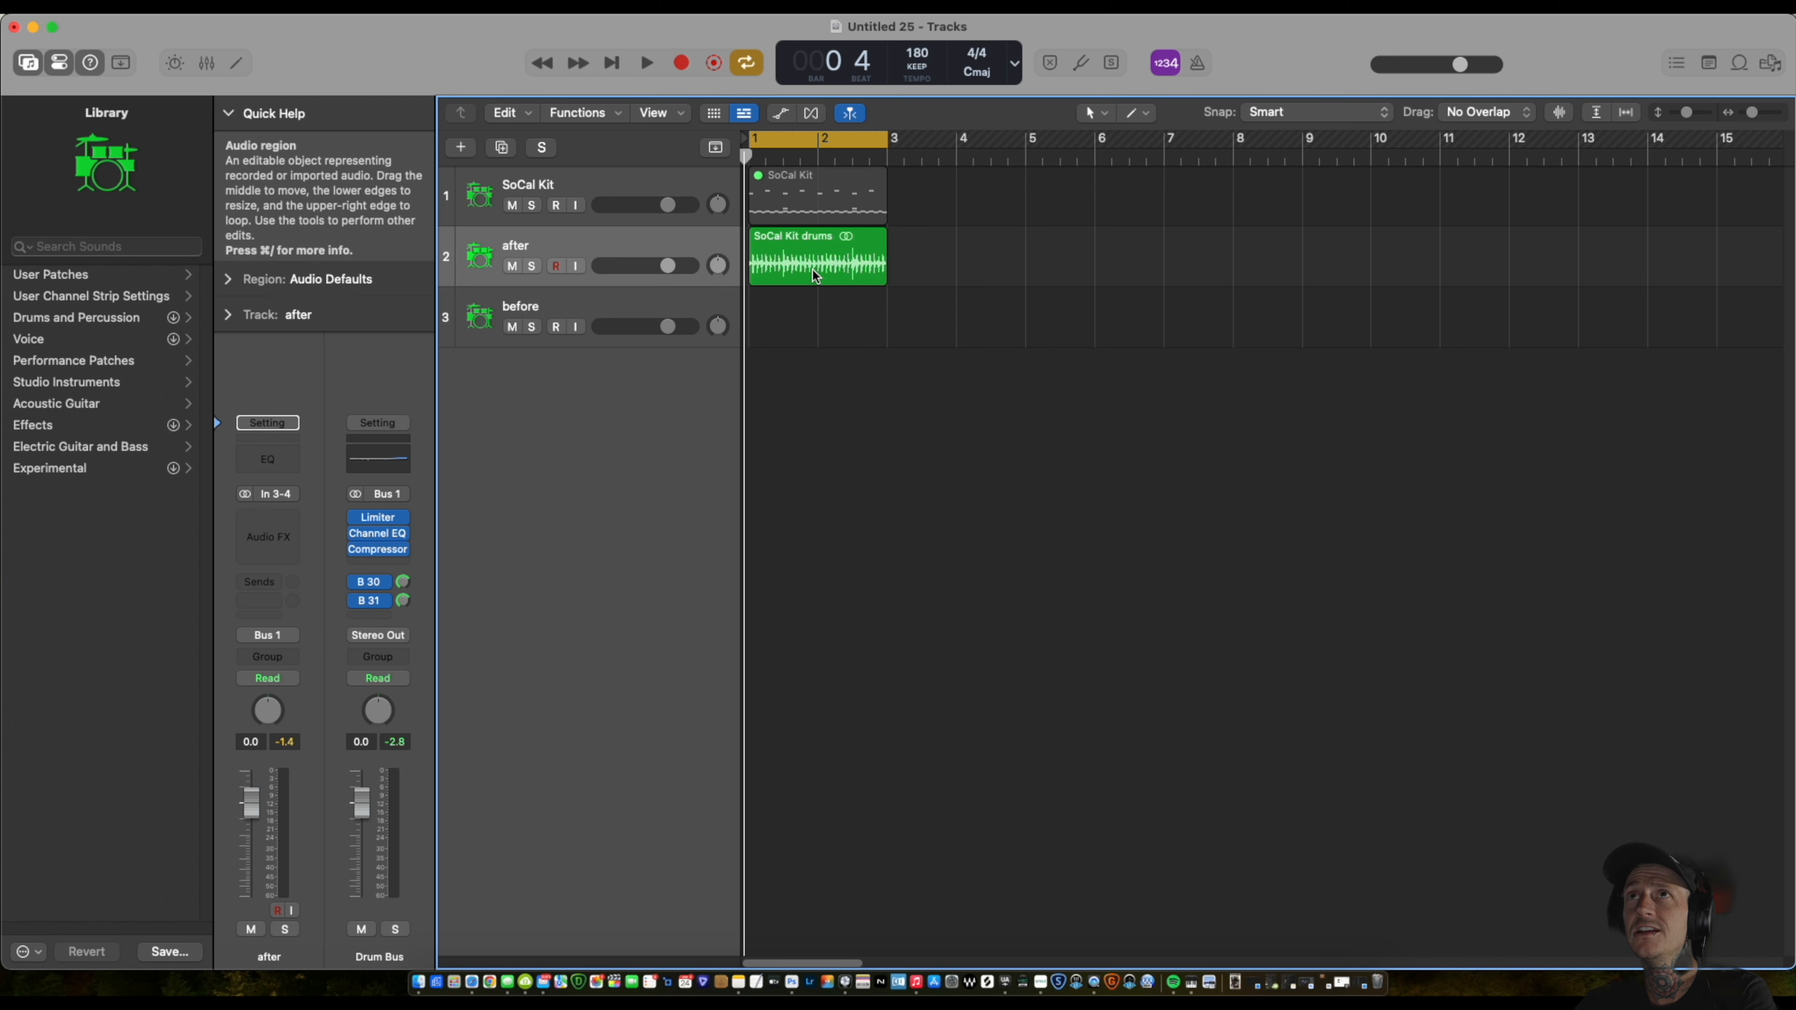
left_click_drag(812, 270, 808, 309, "alt")
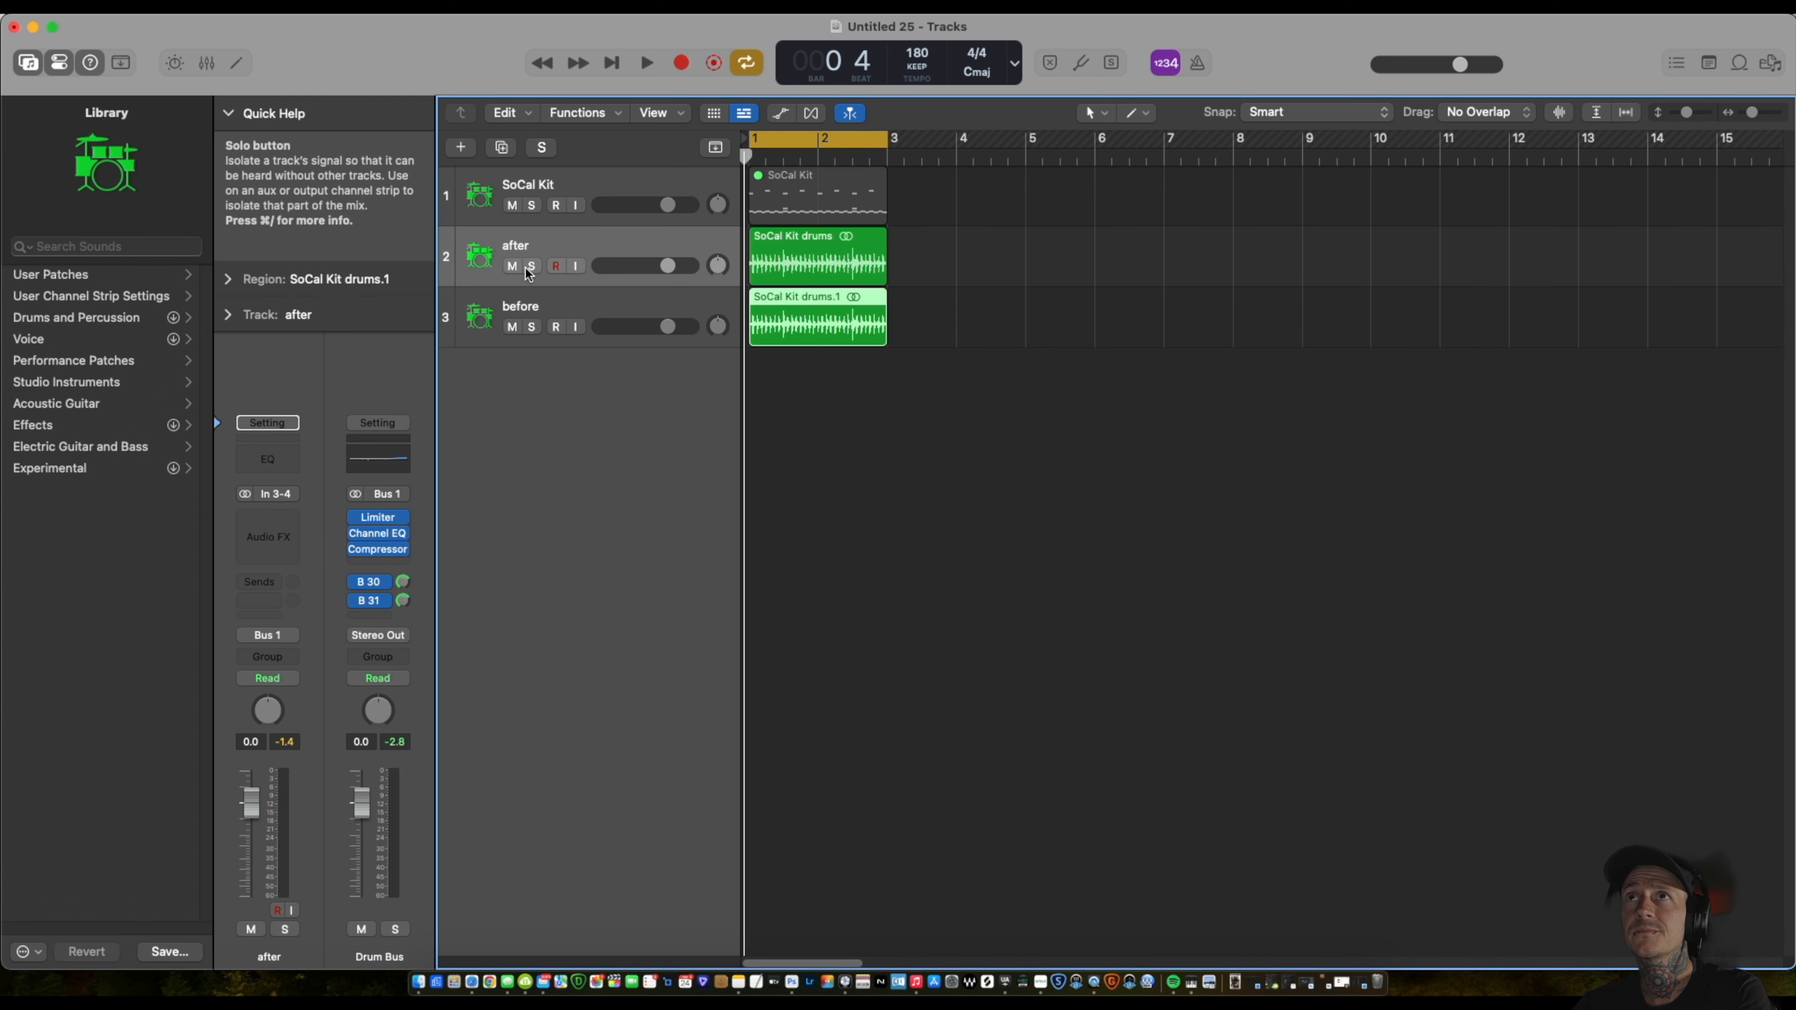
left_click(511, 266)
Route the before track's output directly to Stereo Output, bypassing the Drum Bus.
left_click(546, 316)
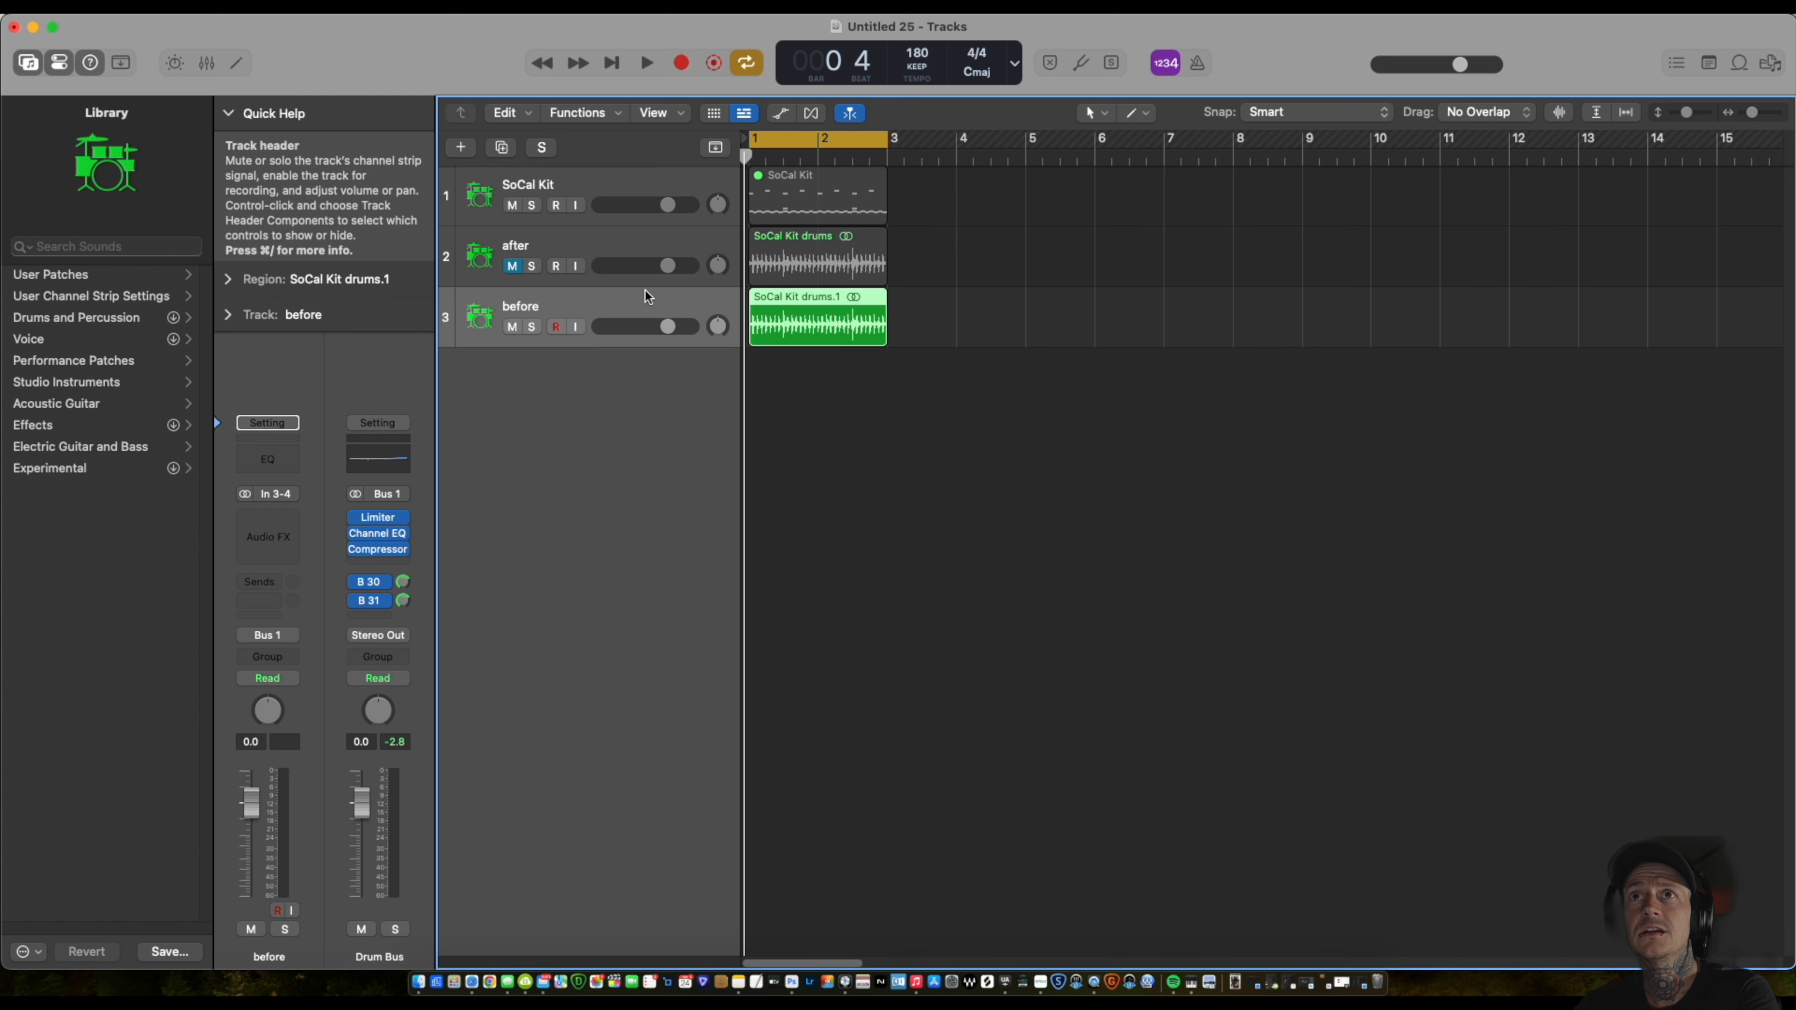
left_click(274, 637)
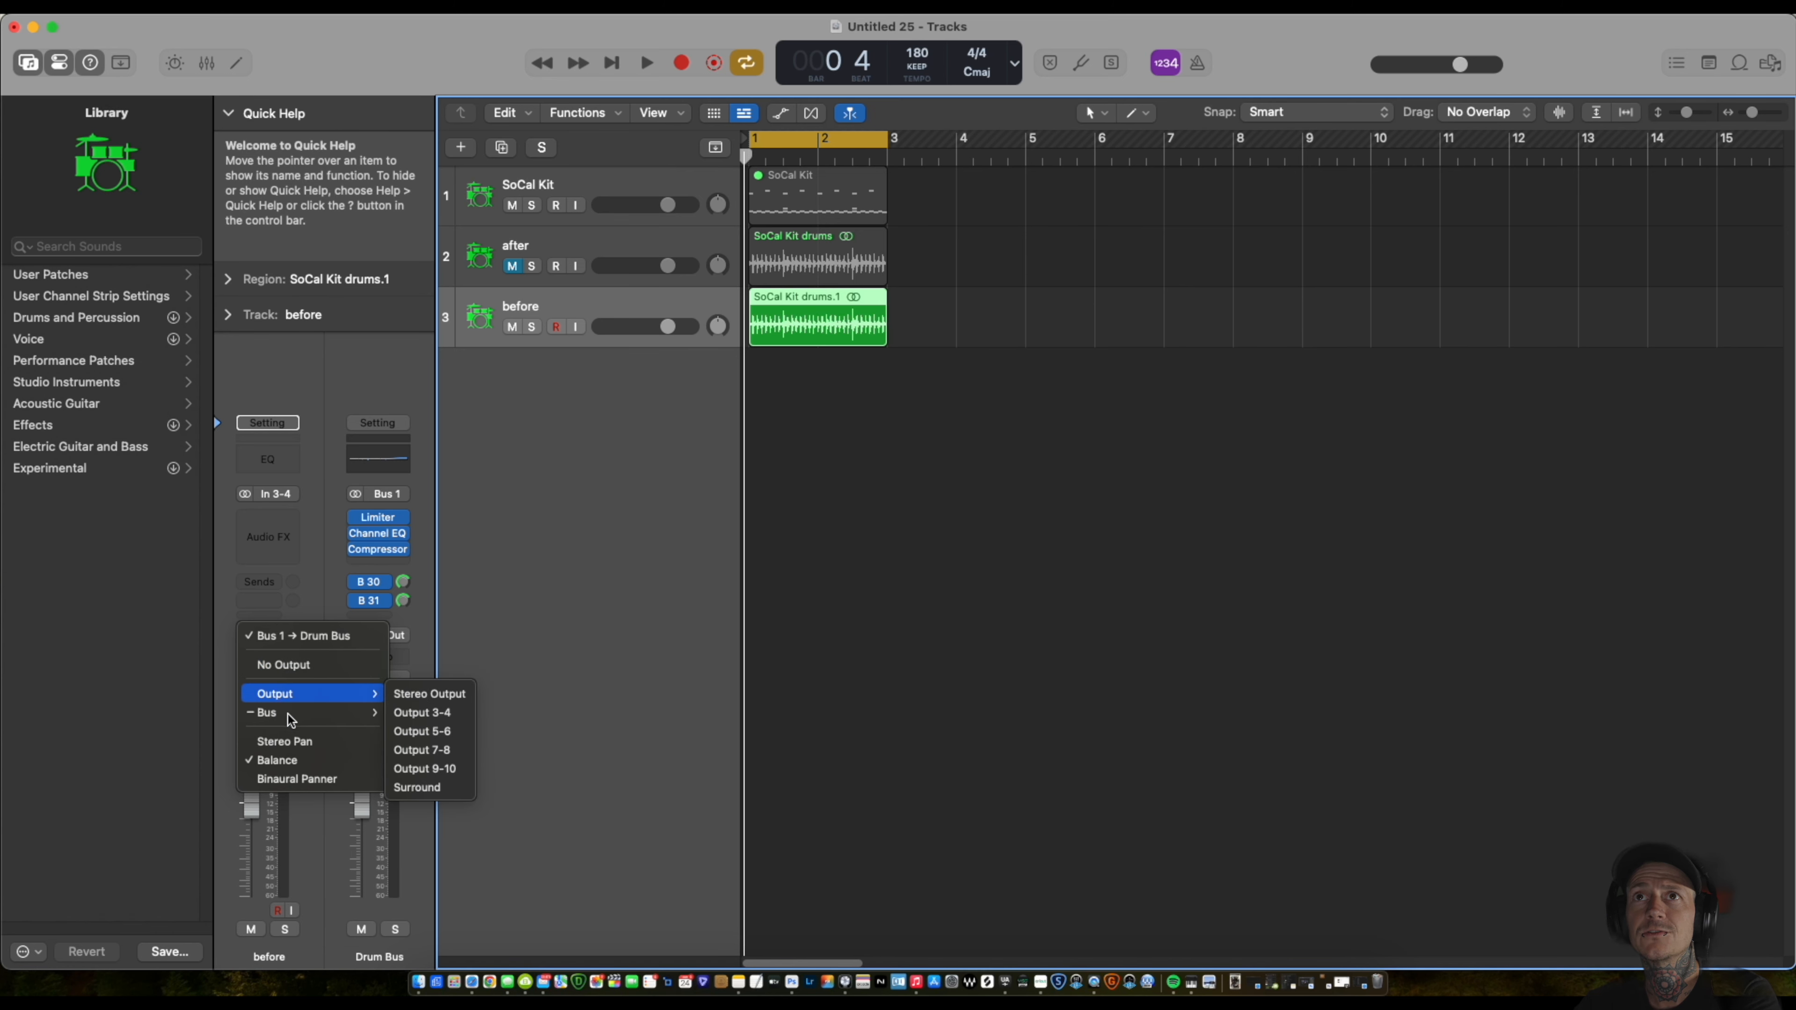
mouse_move(282, 716)
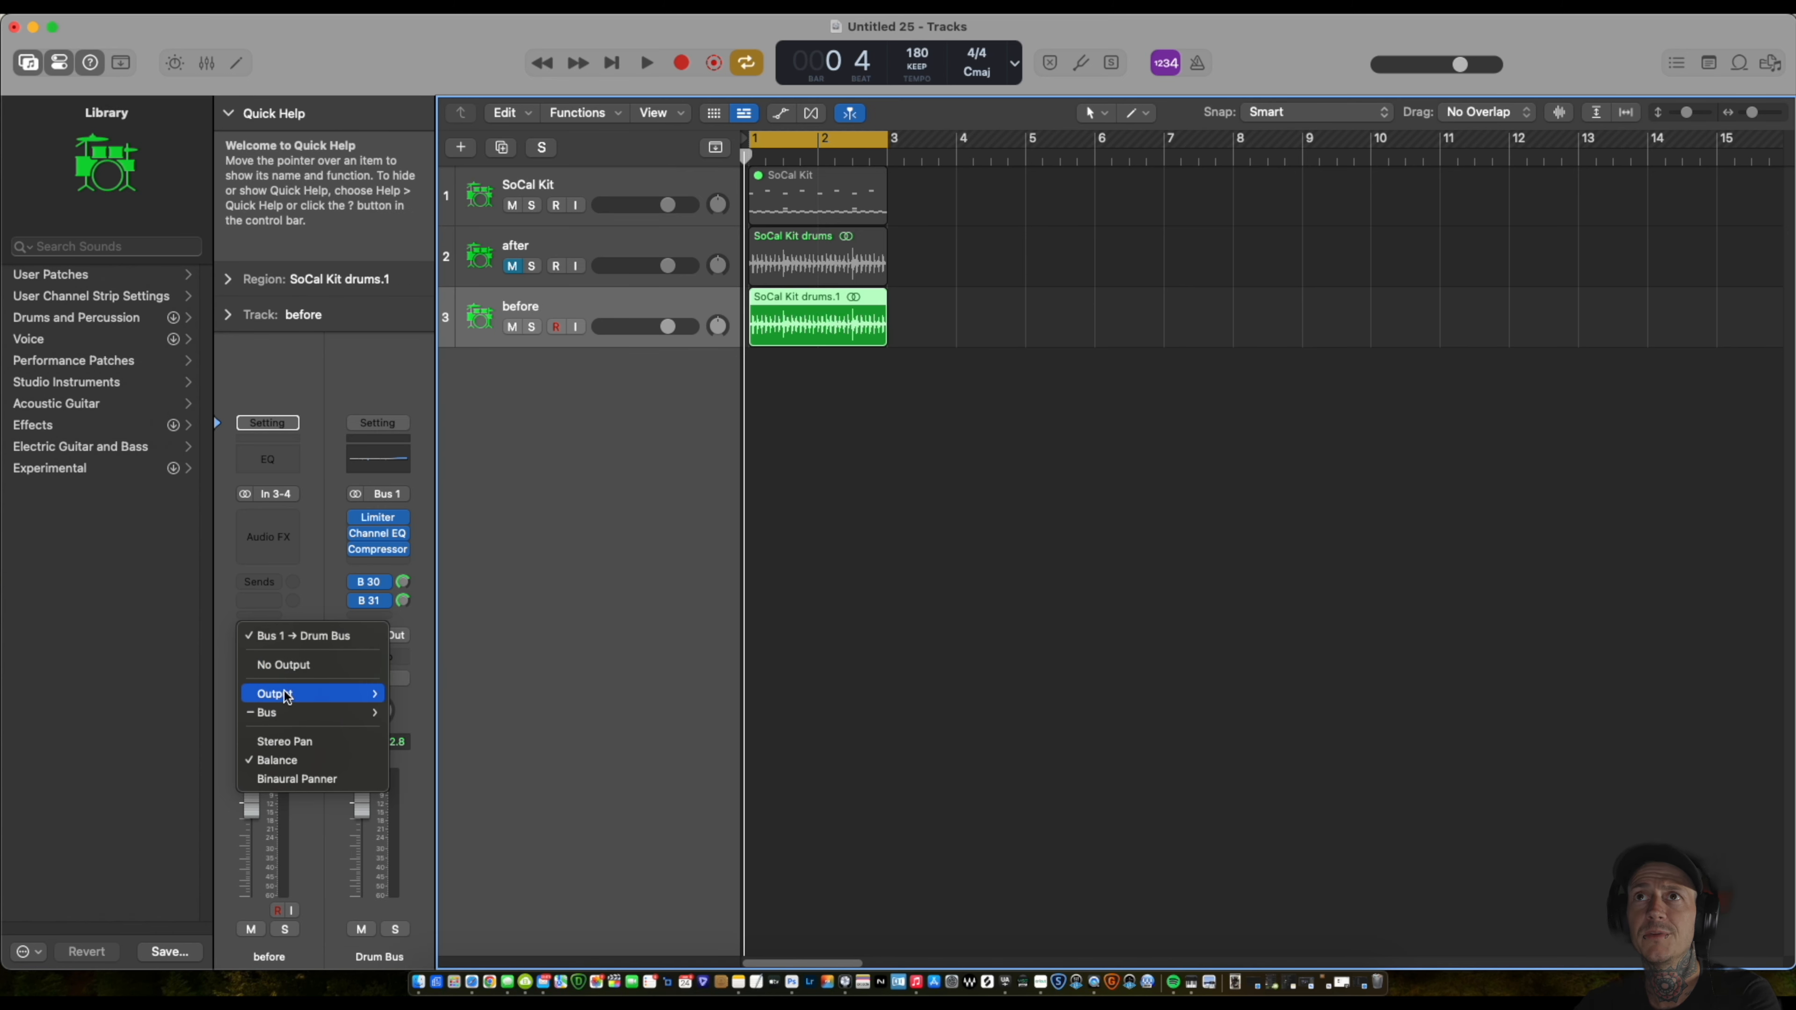
mouse_move(337, 692)
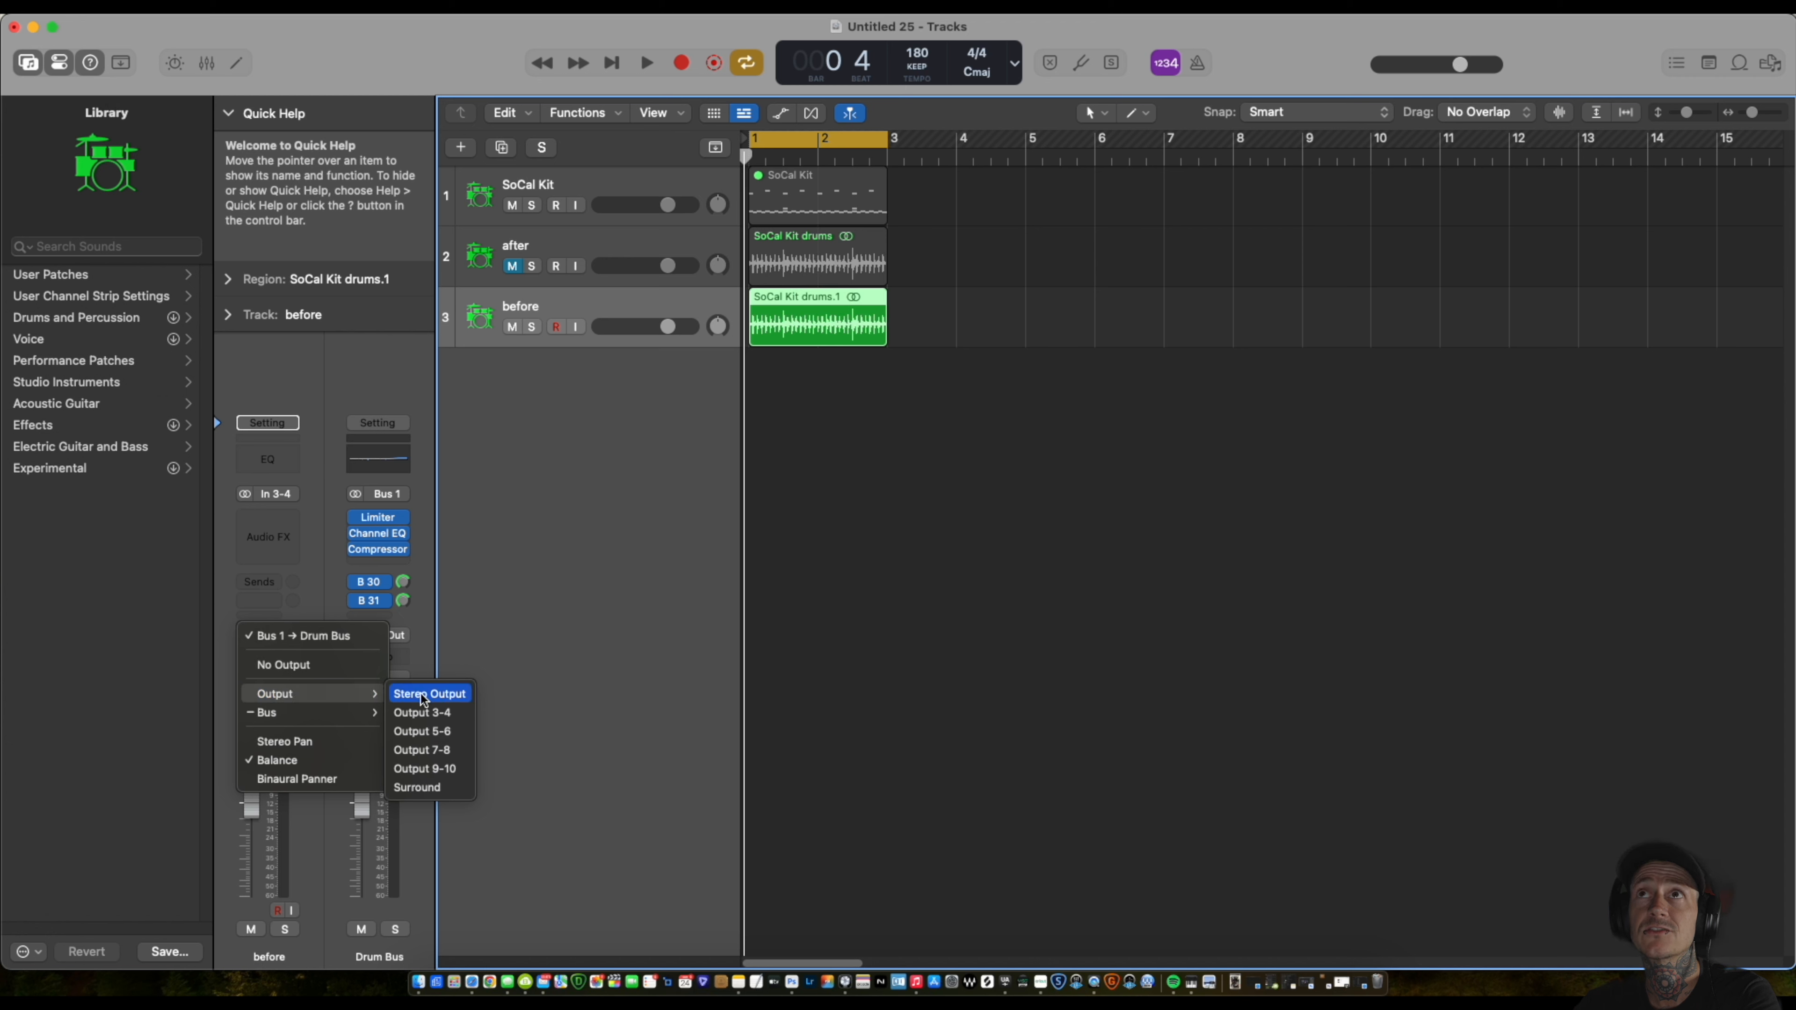
left_click(449, 695)
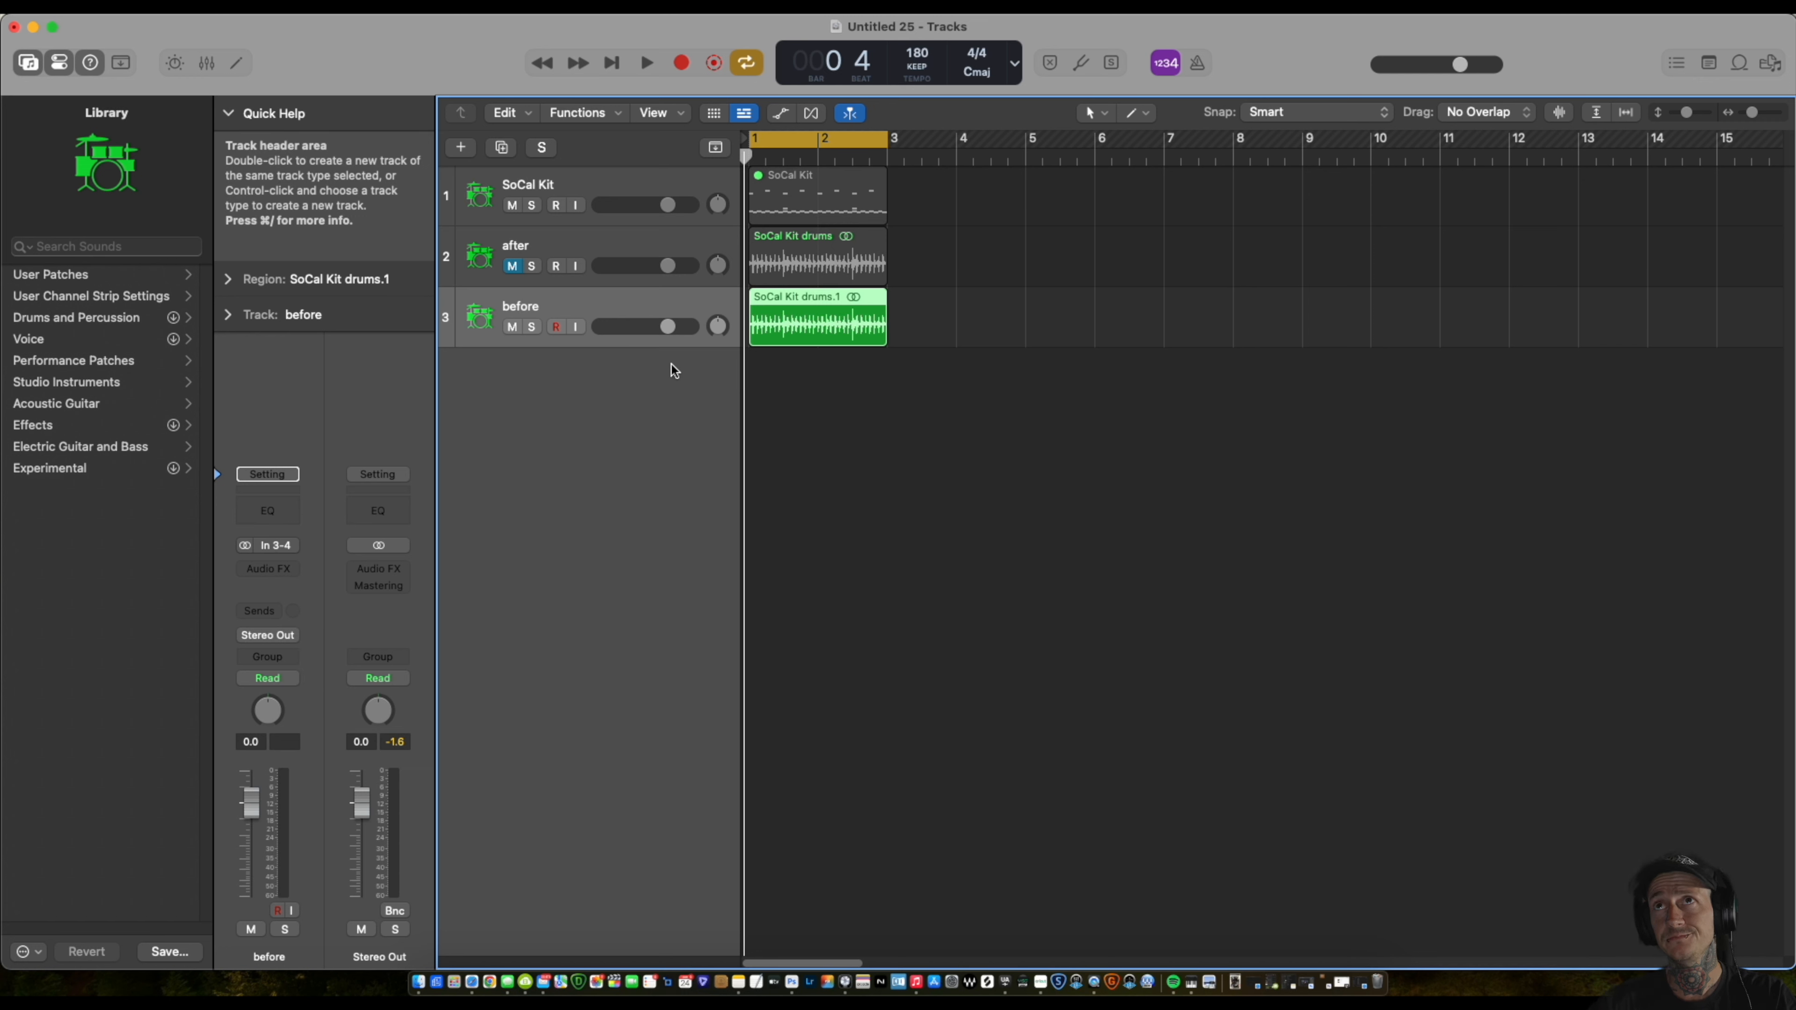
Play the unprocessed before track twice on its own, stopping playback each time.
key("space")
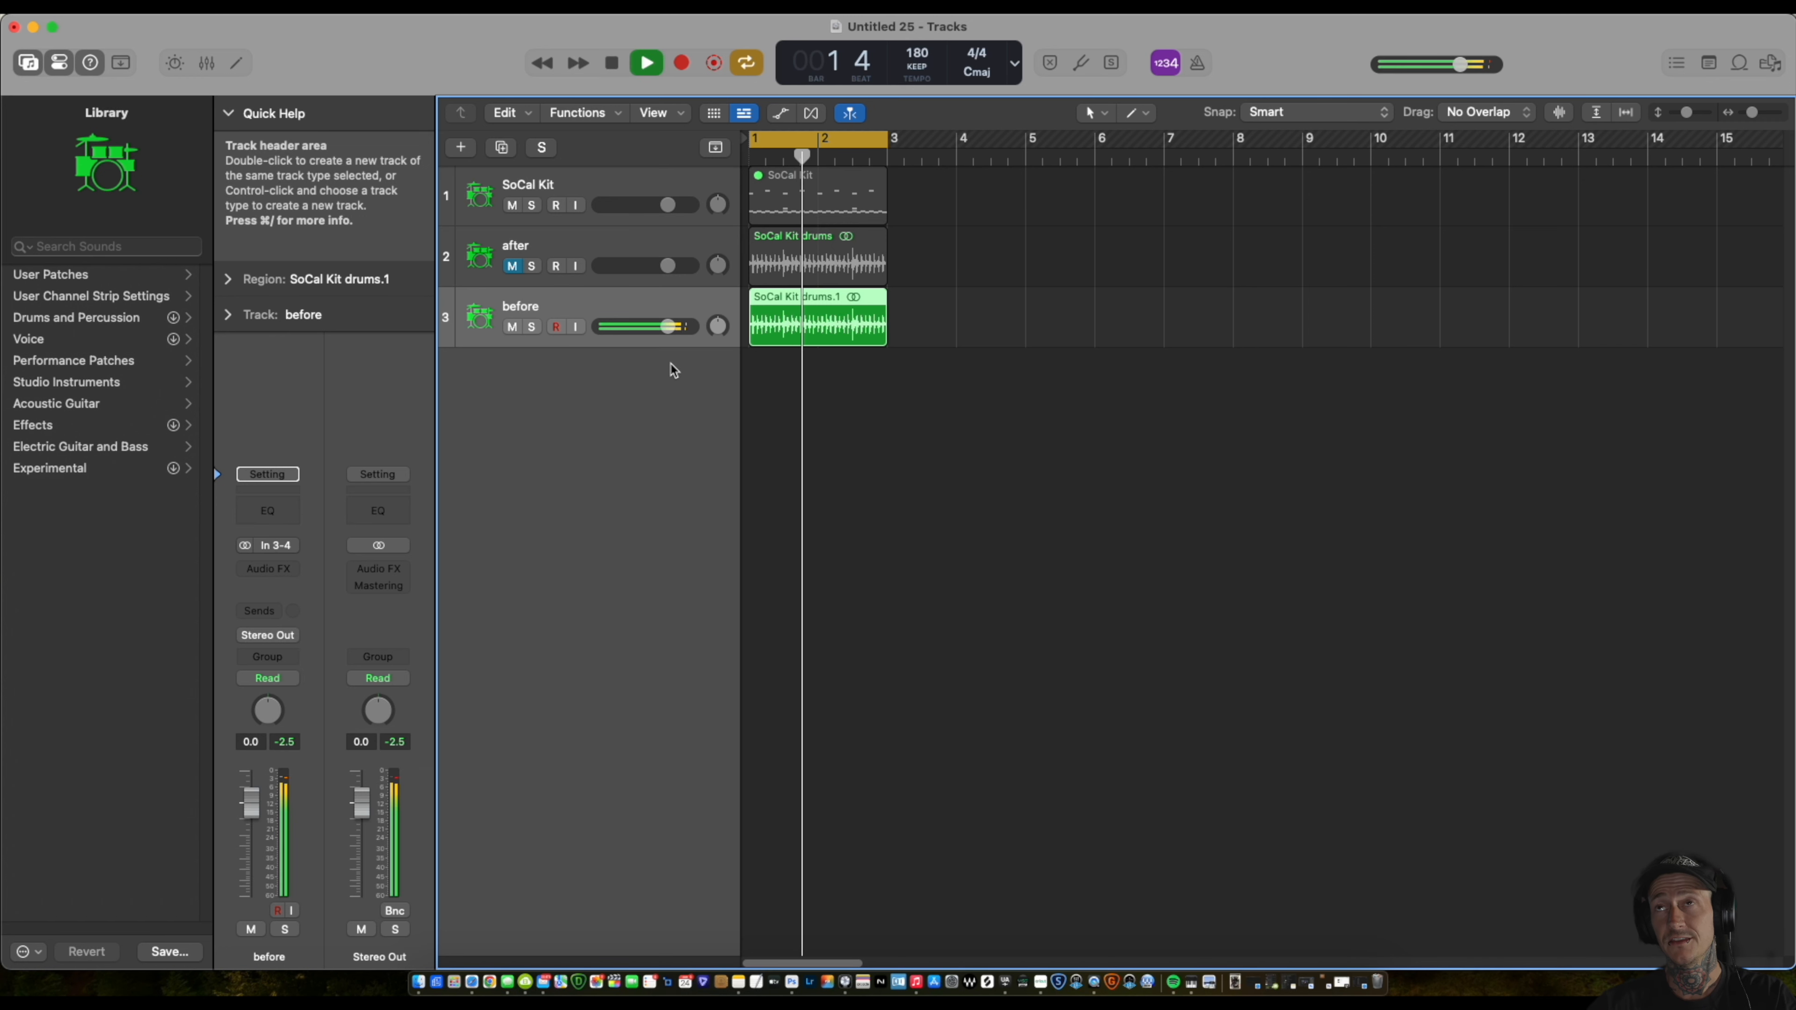
key("space")
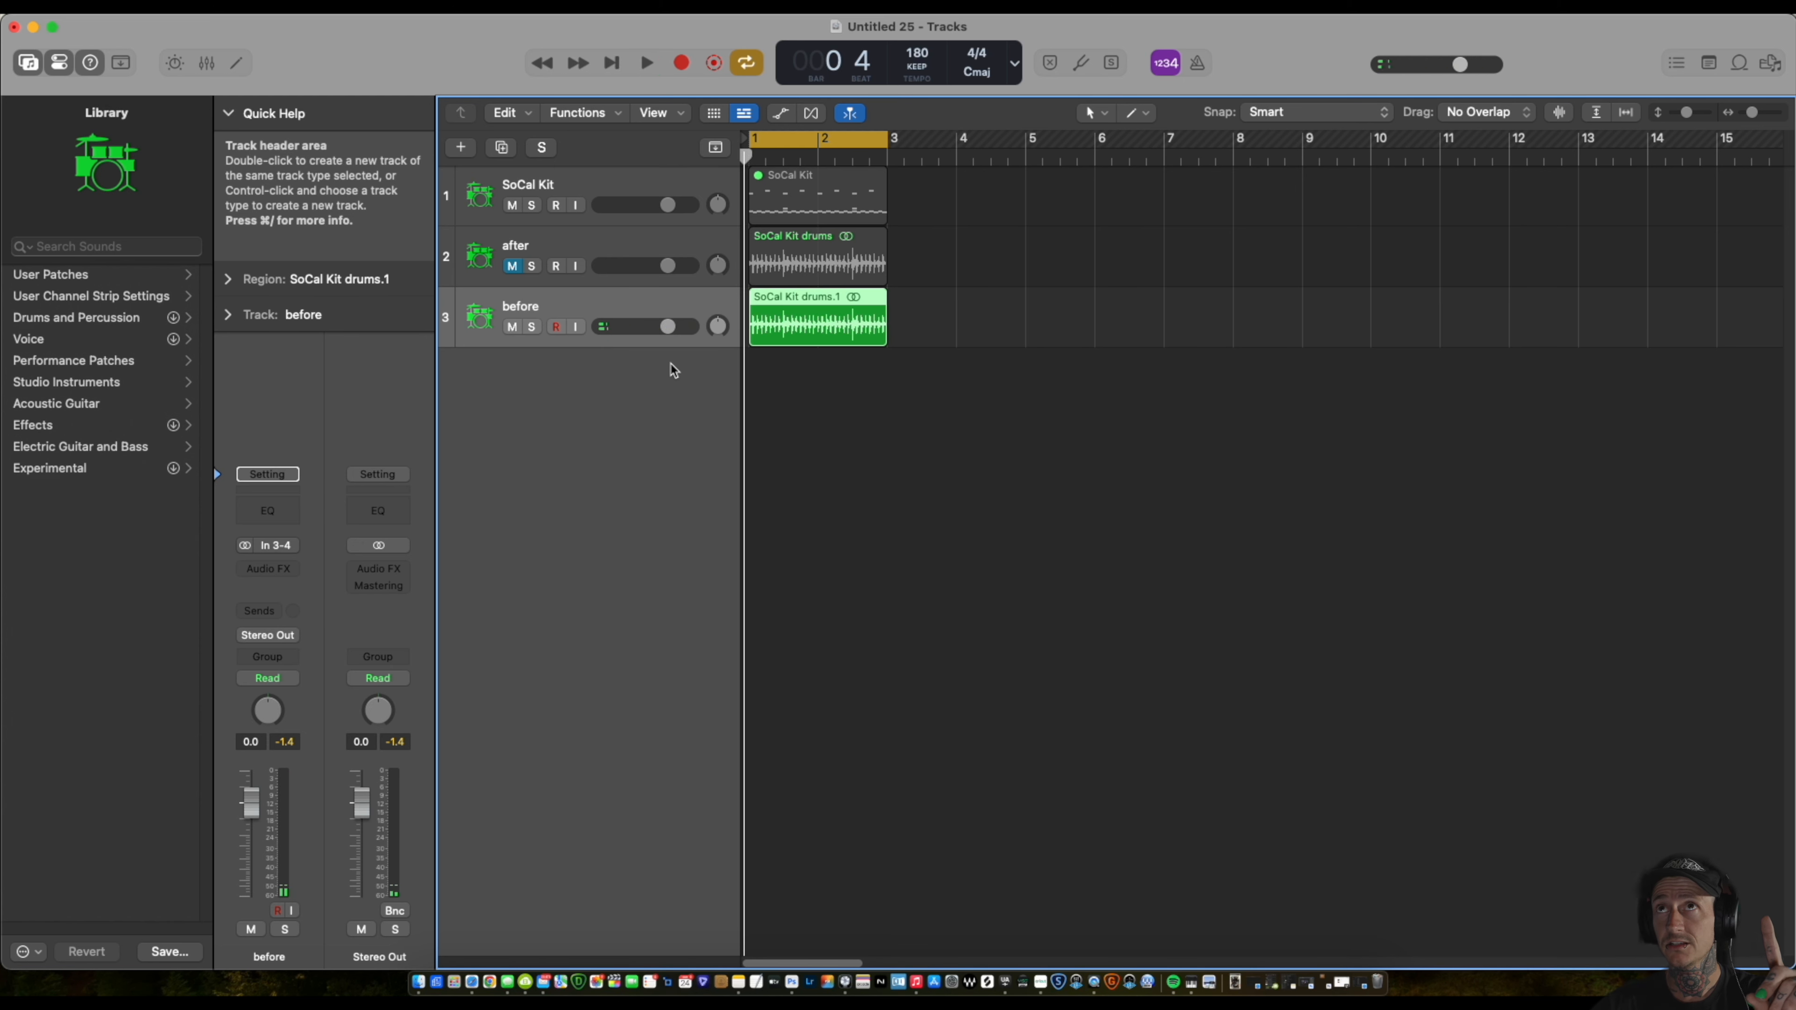
key("space")
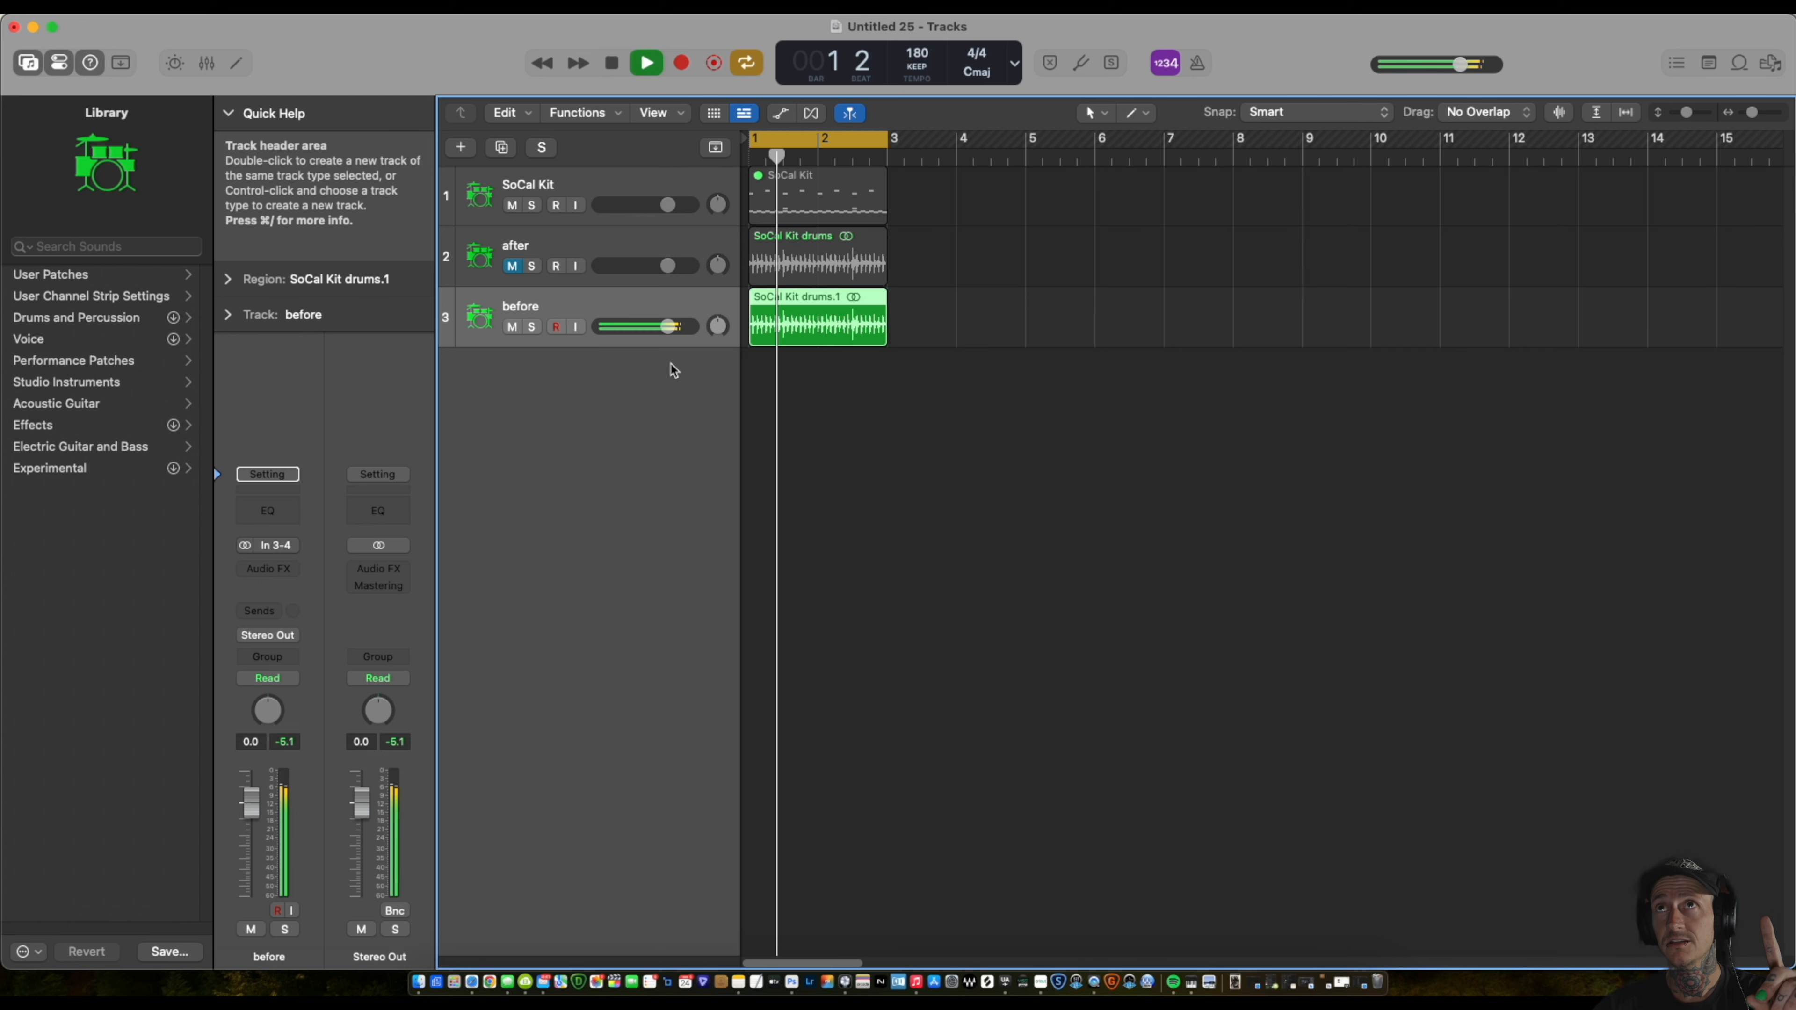
key("space")
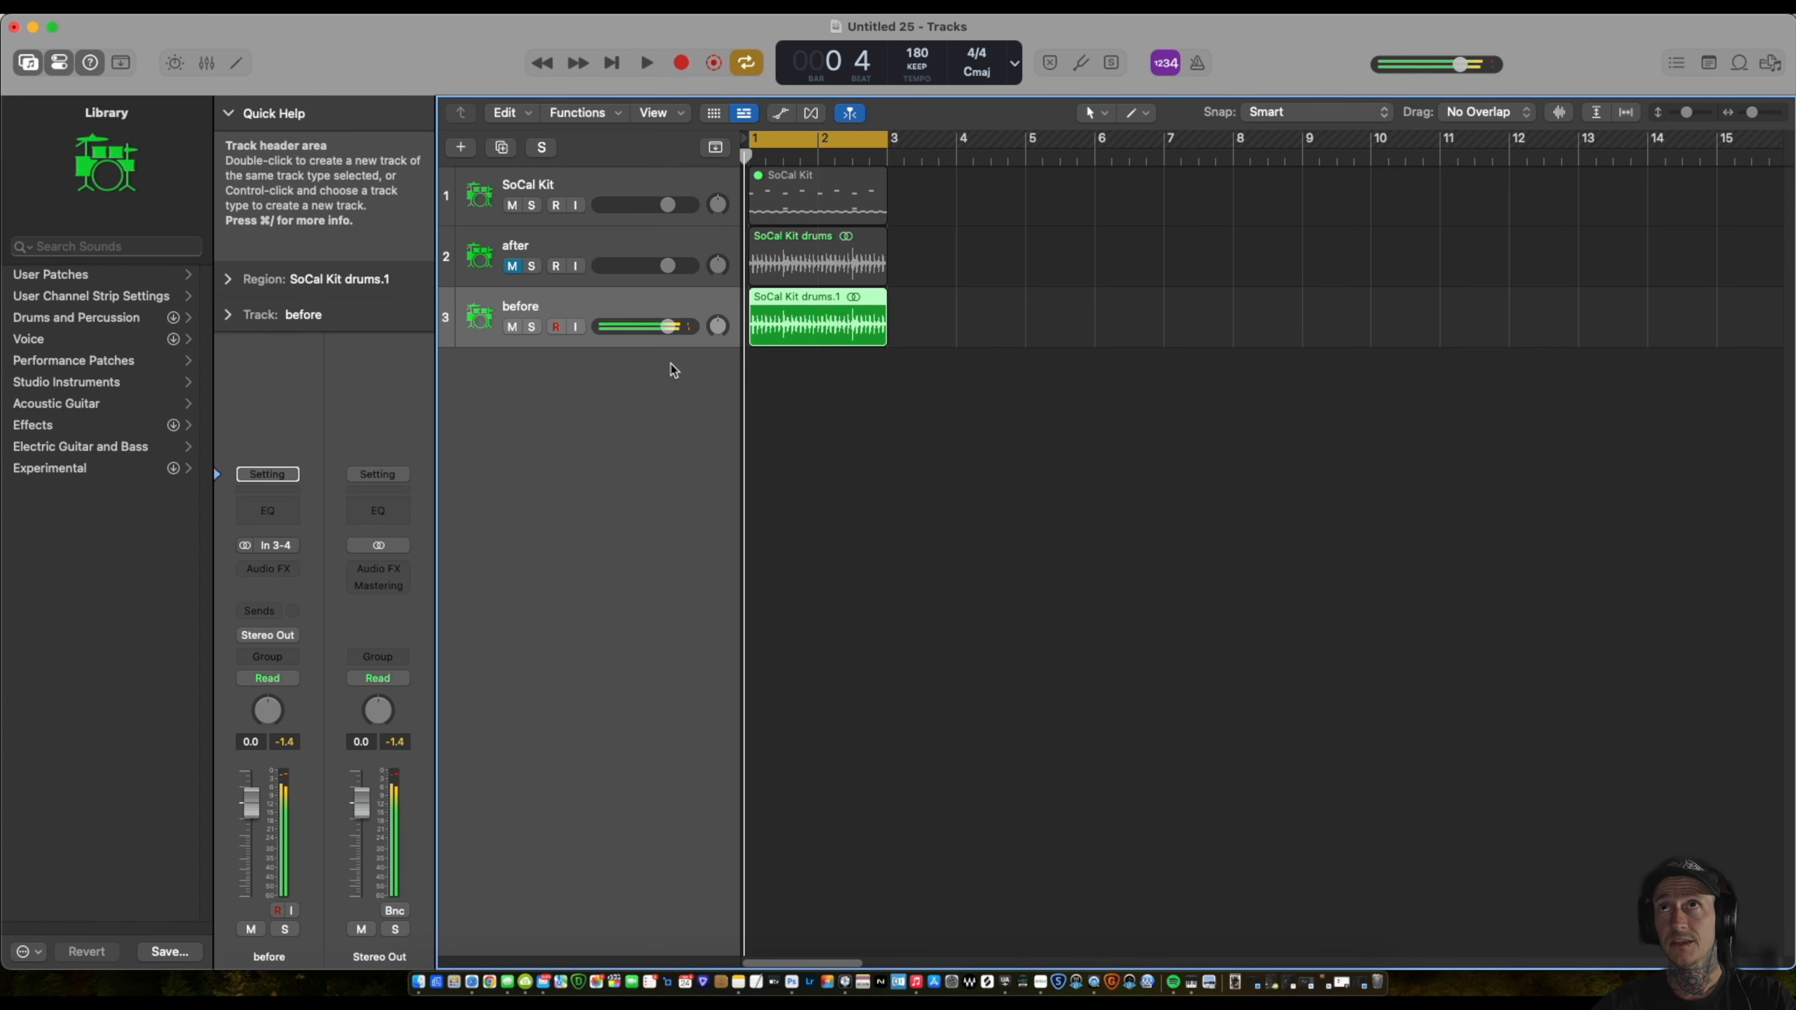
Mute the before track, unmute the after track, and play the processed drums for comparison before stopping playback.
left_click(512, 326)
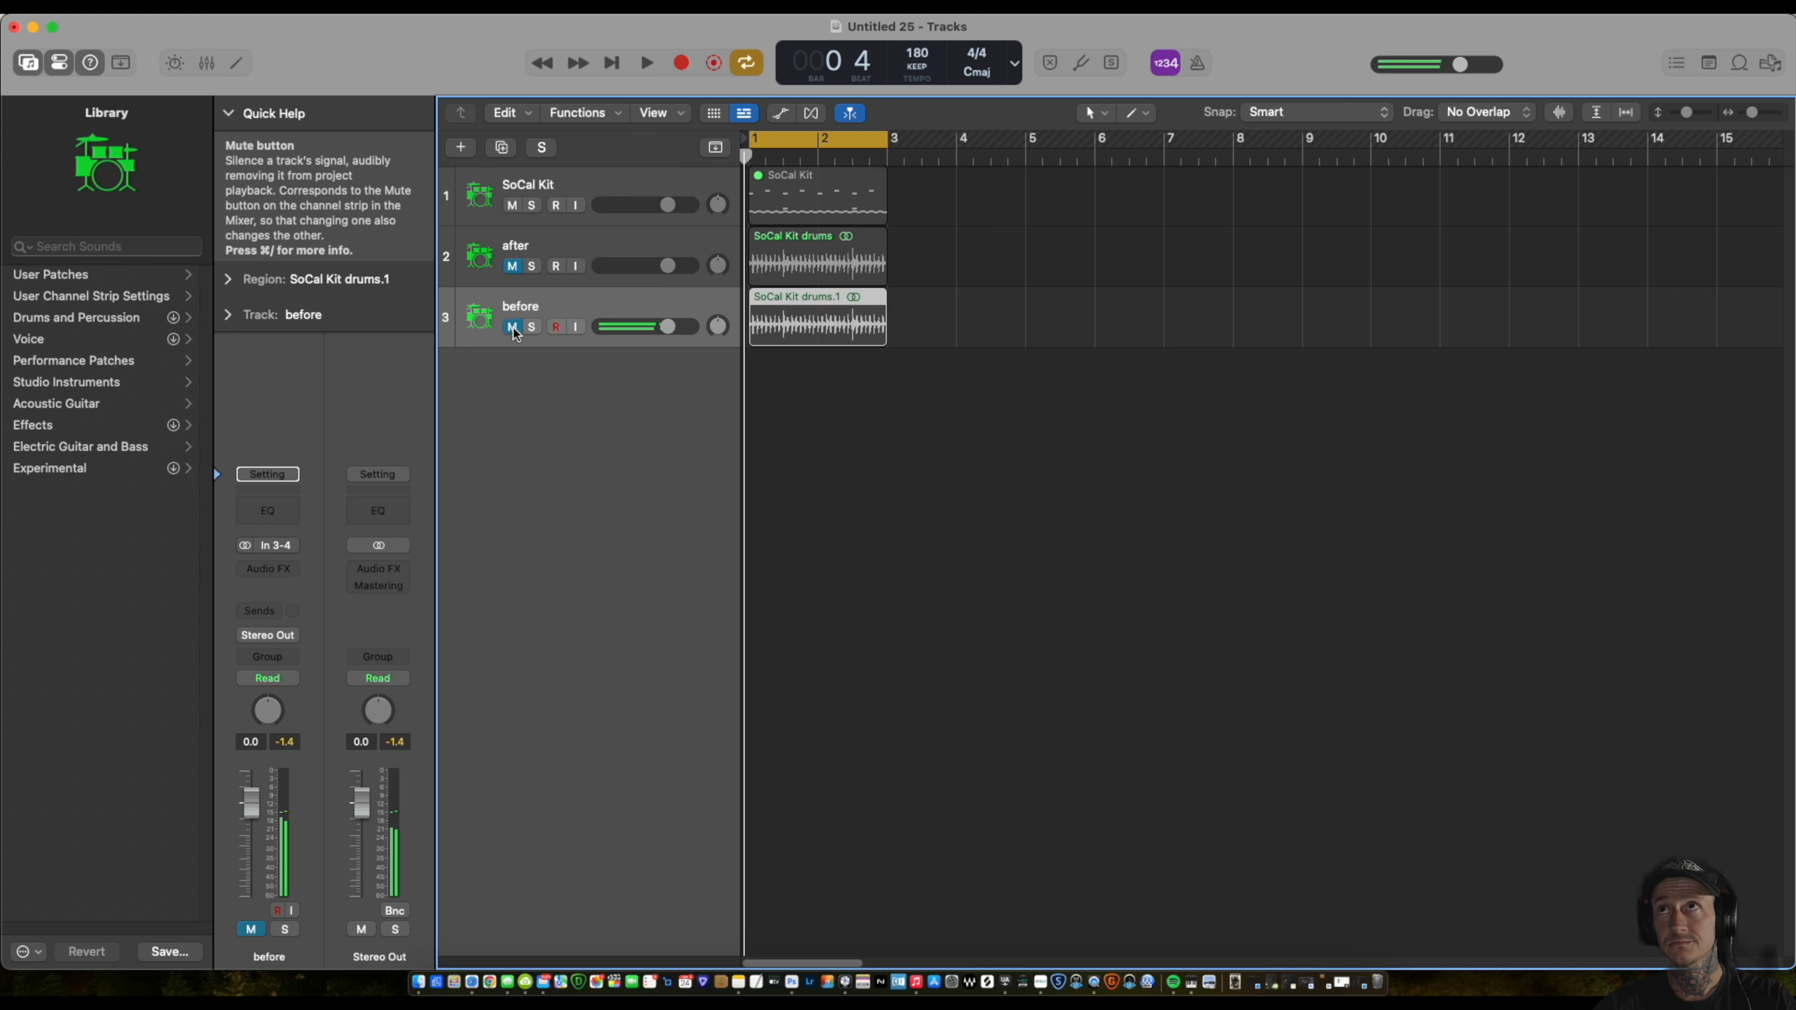
left_click(512, 266)
key("space")
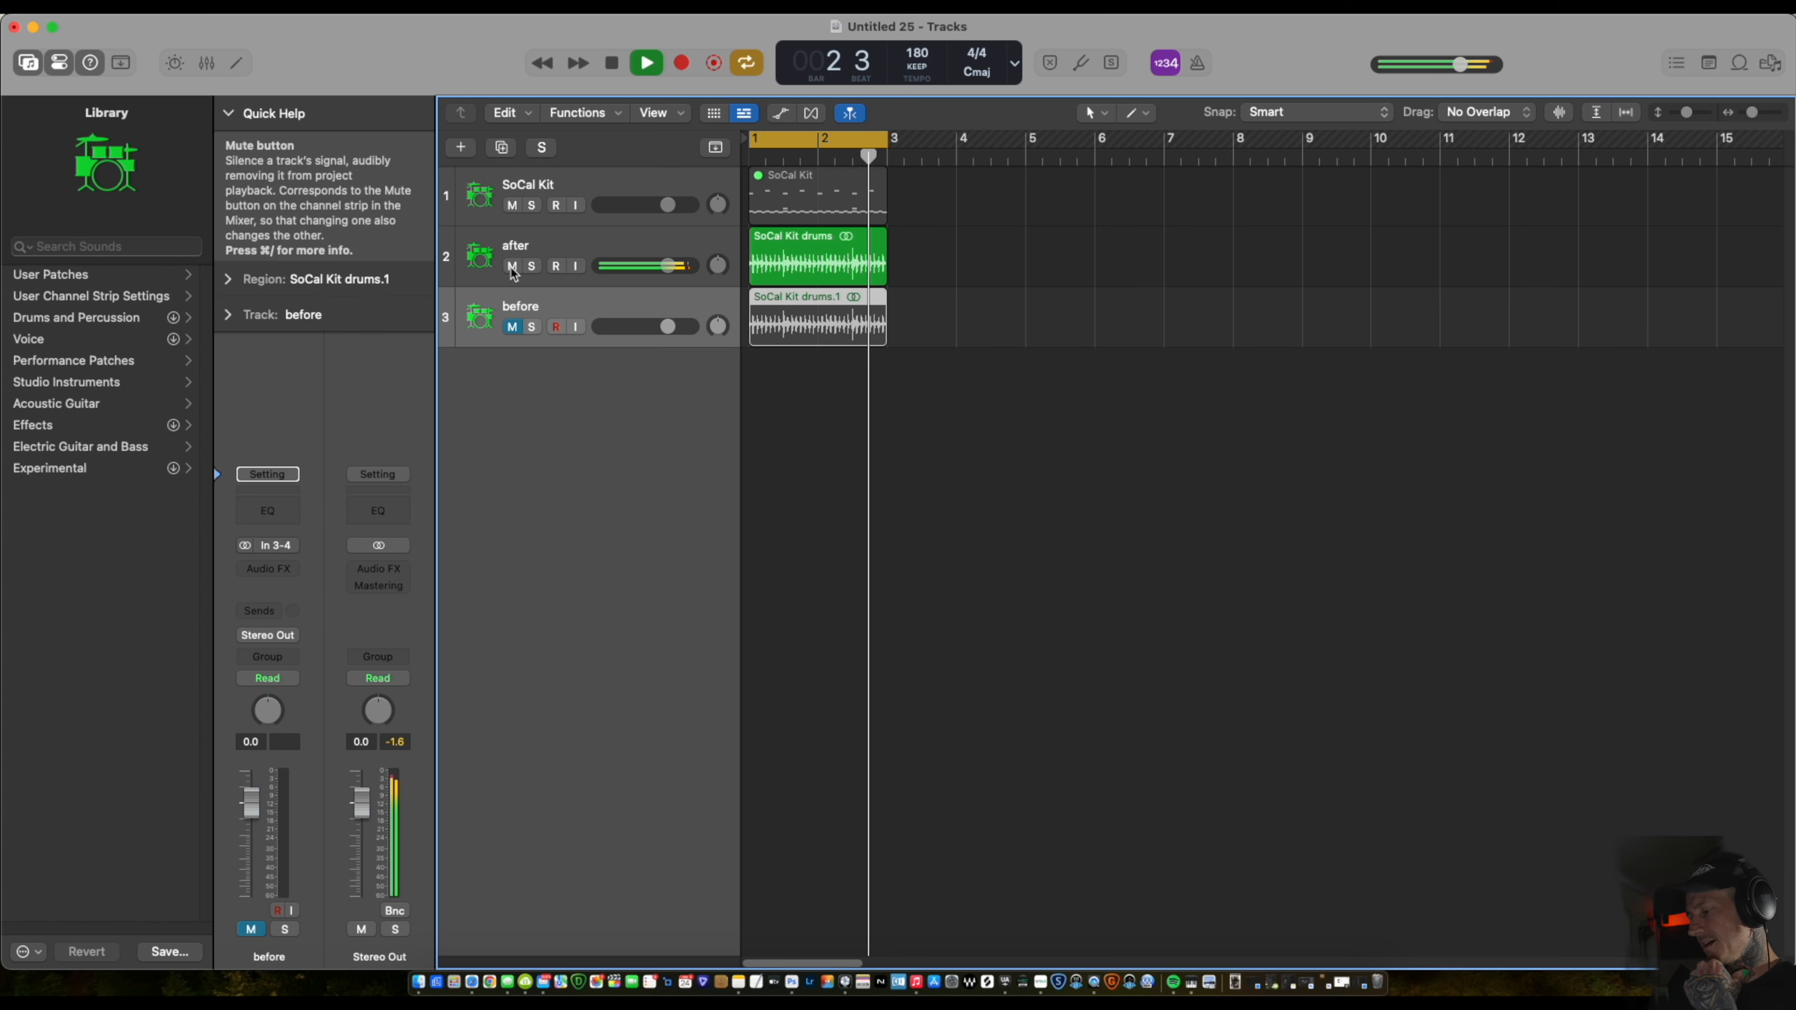
key("space")
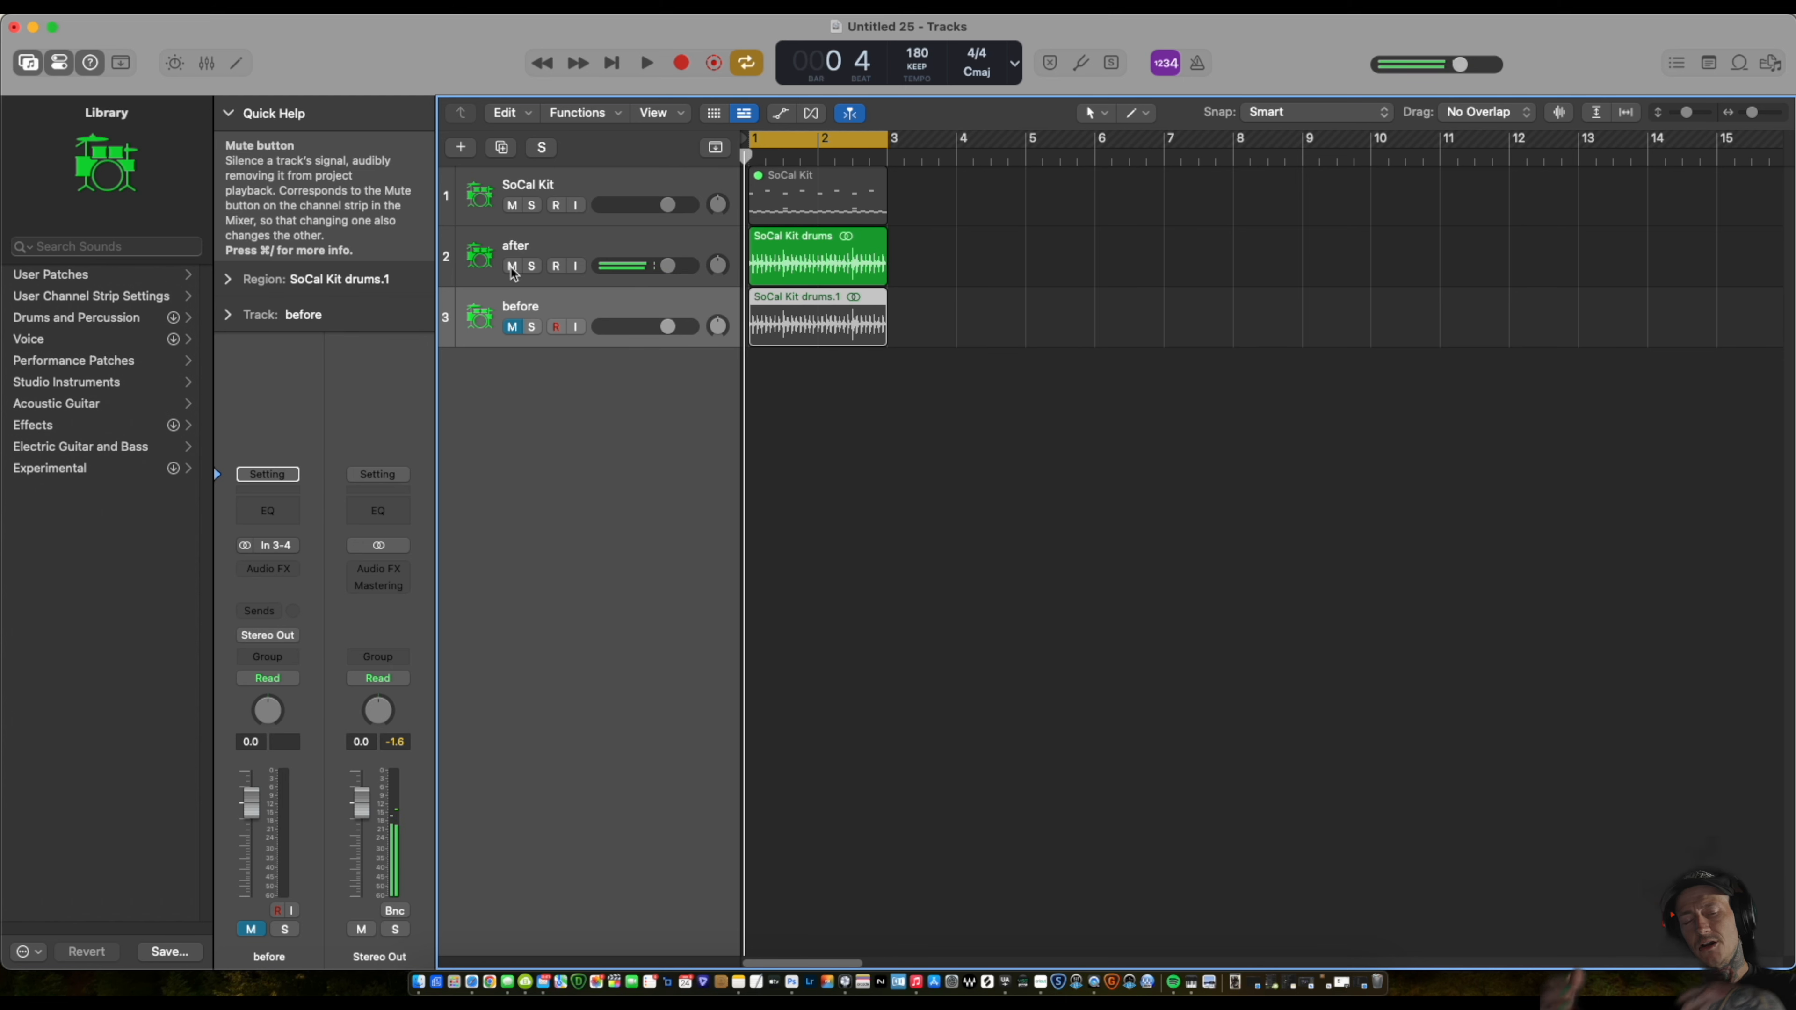